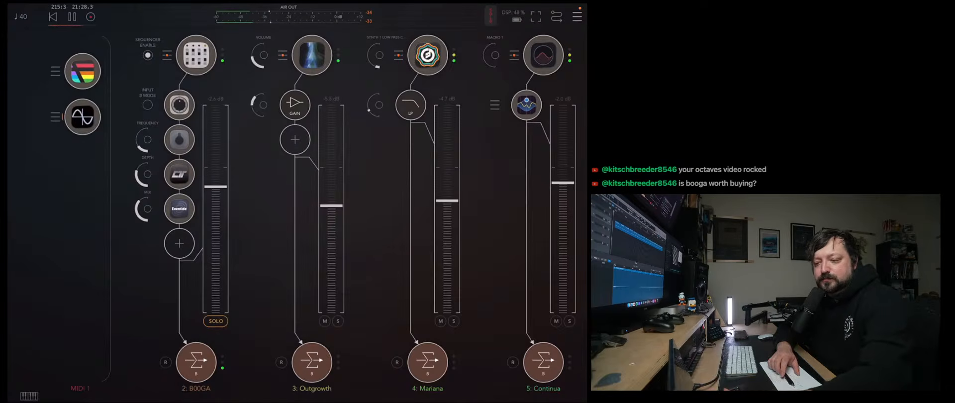
# Raise the B00GA channel's fader to about +3.9 dB and look over the settings of its B00GA instrument.
pyautogui.moveTo(216, 186); pyautogui.dragTo(215, 133)
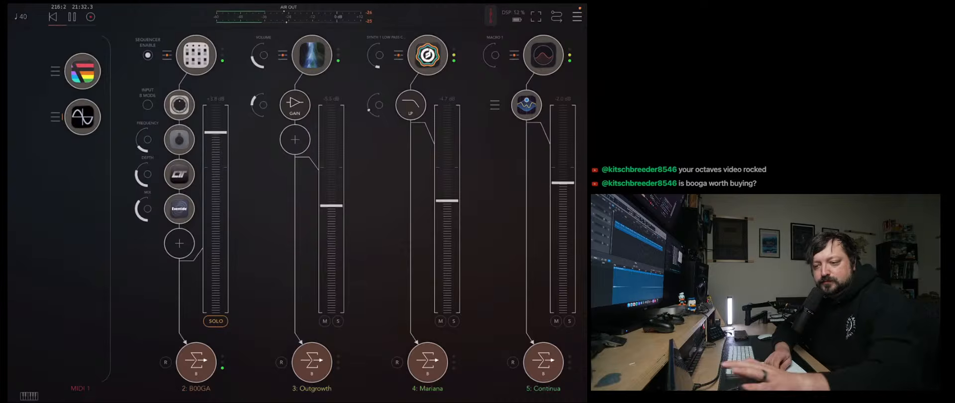
pyautogui.click(196, 56)
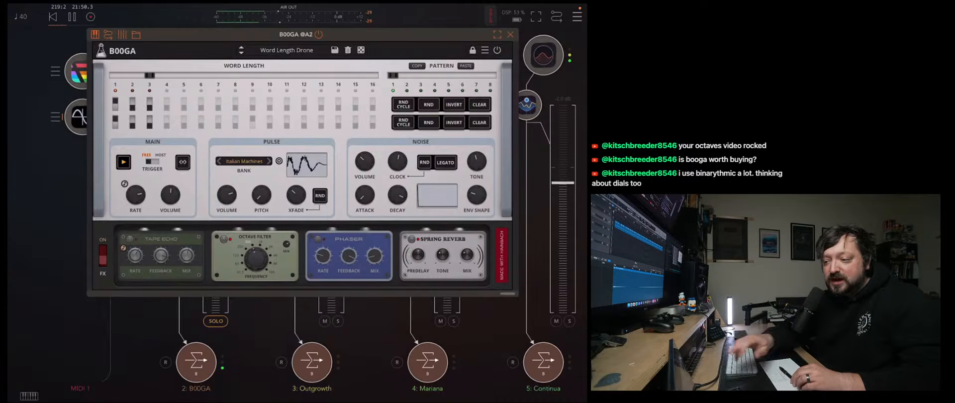
pyautogui.click(511, 35)
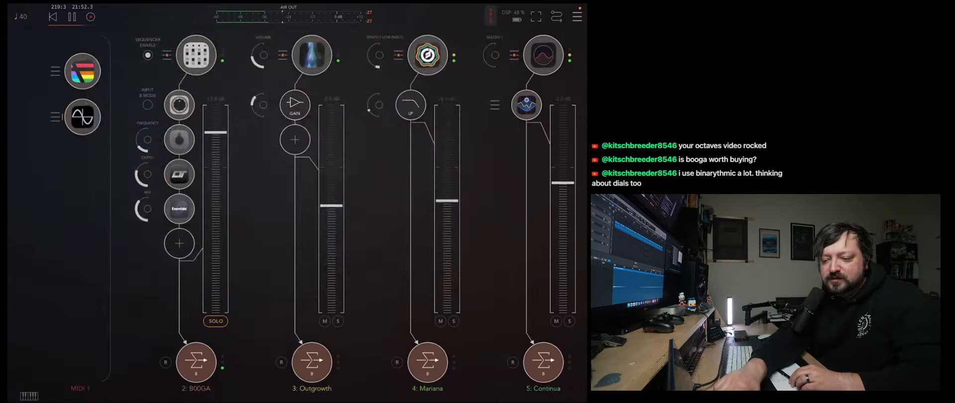
# Insert the AudioThing Dials audio unit effect at the end of the B00GA channel's effect chain and show its settings.
pyautogui.click(179, 243)
pyautogui.click(263, 61)
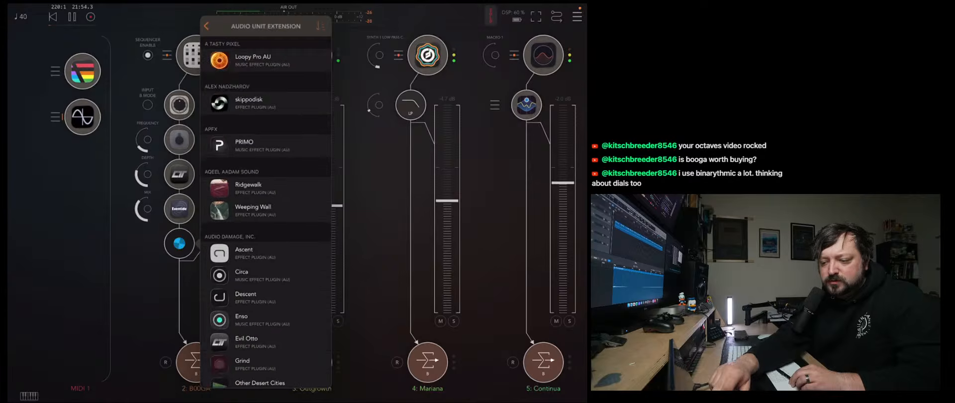
pyautogui.scroll(-15, 266, 209)
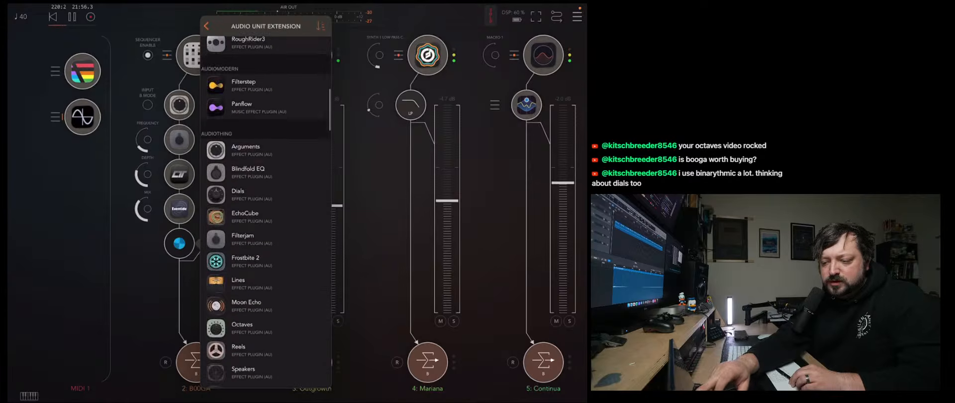
pyautogui.click(252, 195)
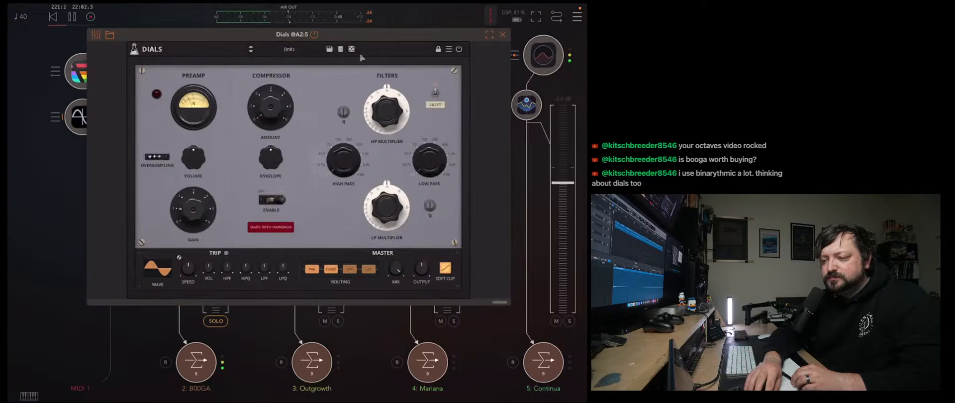
# Randomize the Dials effect's settings three times and close its window.
pyautogui.click(352, 50)
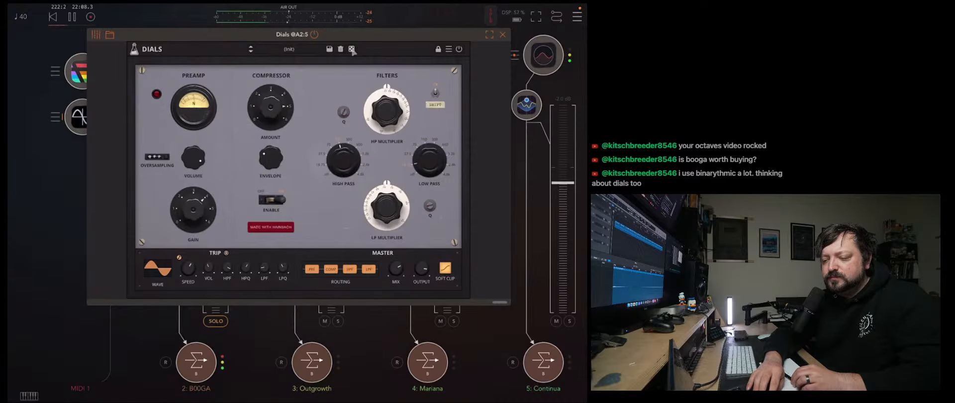
pyautogui.click(352, 49)
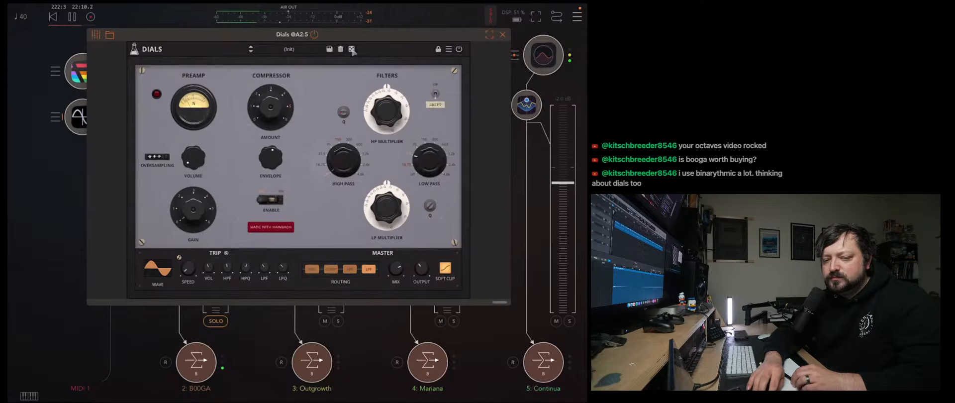
pyautogui.click(352, 49)
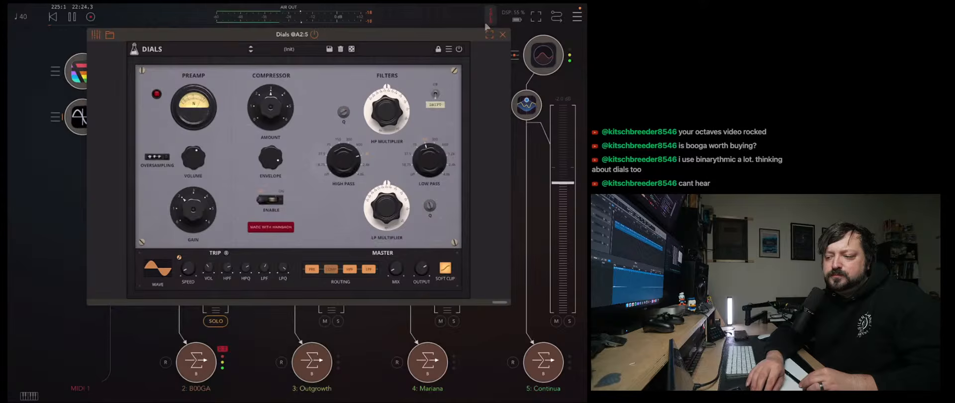
pyautogui.click(502, 36)
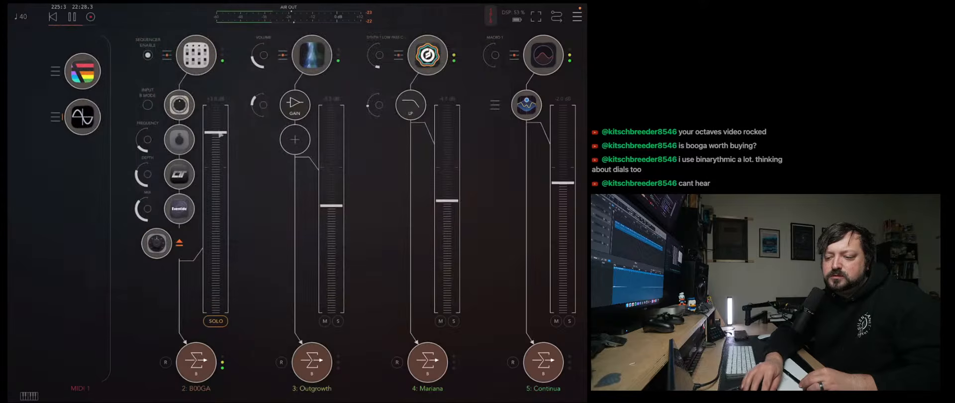
# Take the B00GA channel out of solo with its Dials effect re-enabled and set its fader to about +2.9 dB.
pyautogui.moveTo(220, 134); pyautogui.dragTo(221, 179)
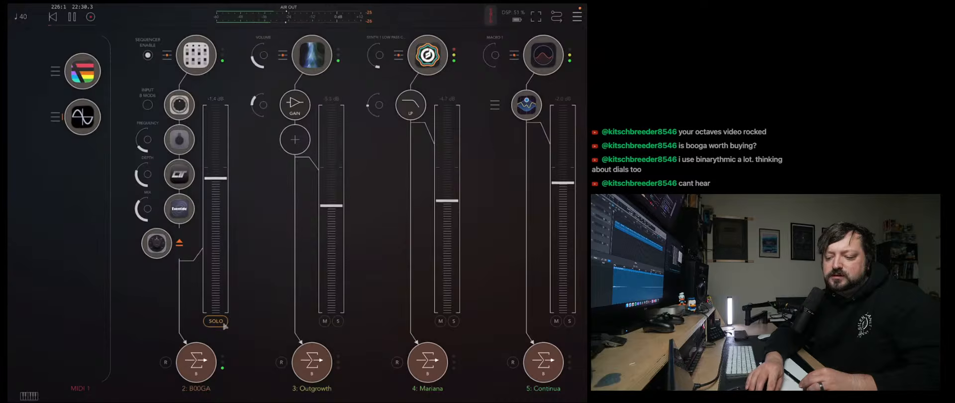
pyautogui.click(223, 323)
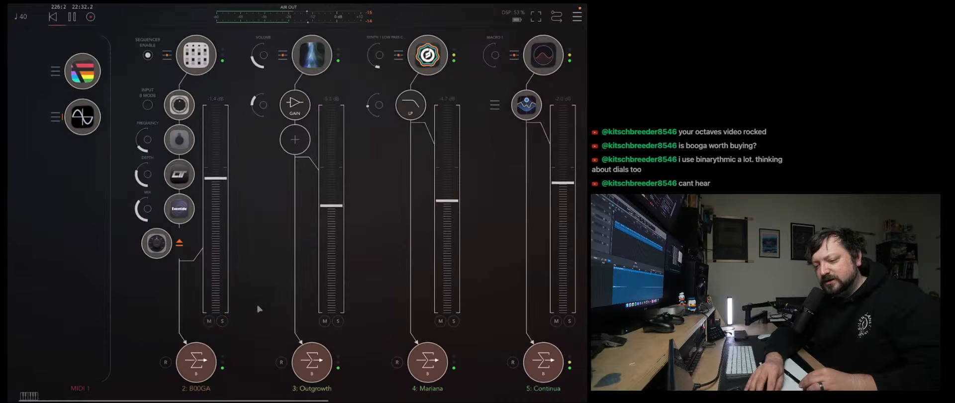
pyautogui.click(179, 242)
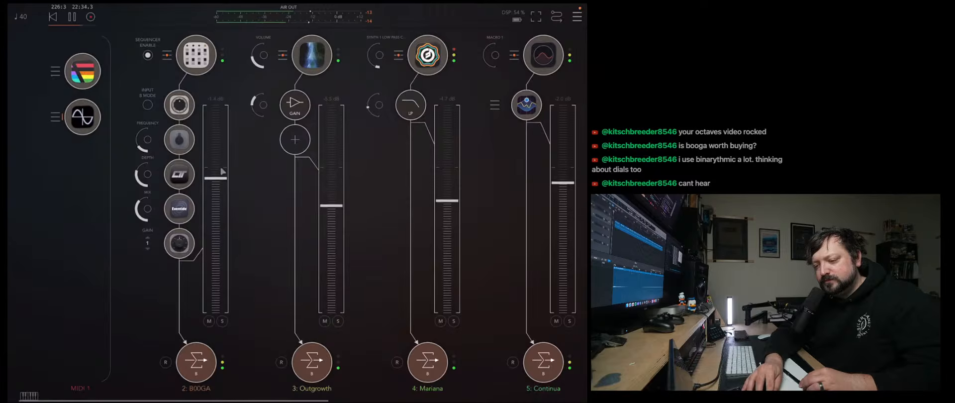
pyautogui.moveTo(222, 177); pyautogui.dragTo(223, 135)
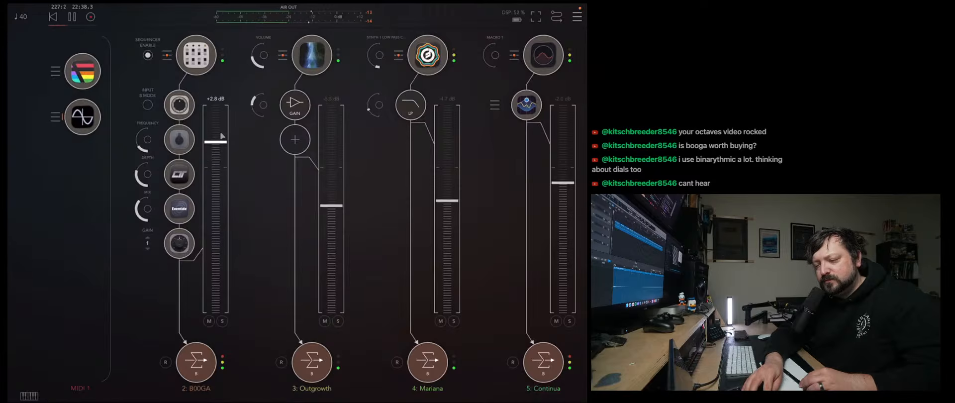
# Lower the level fader of the Master channel.
pyautogui.hscroll(5, 273, 199)
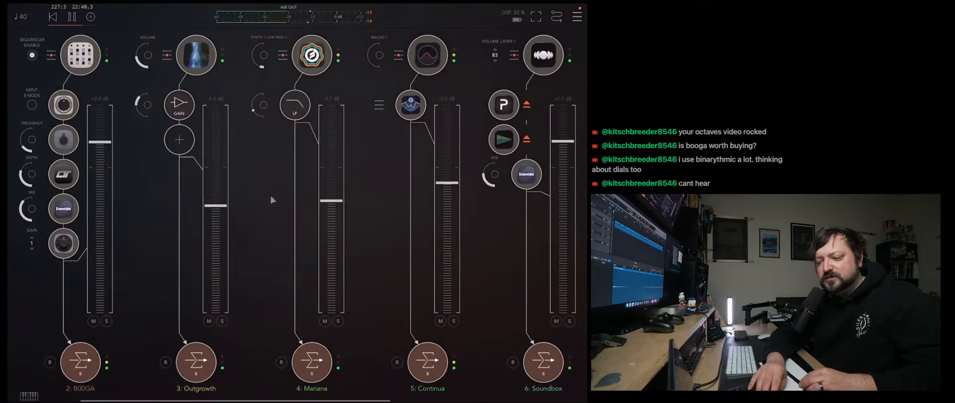
pyautogui.hscroll(7, 272, 200)
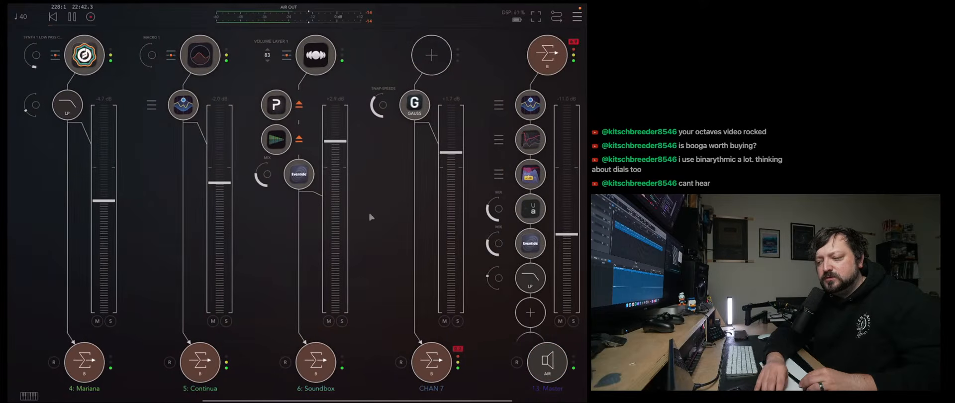
pyautogui.hscroll(4, 369, 216)
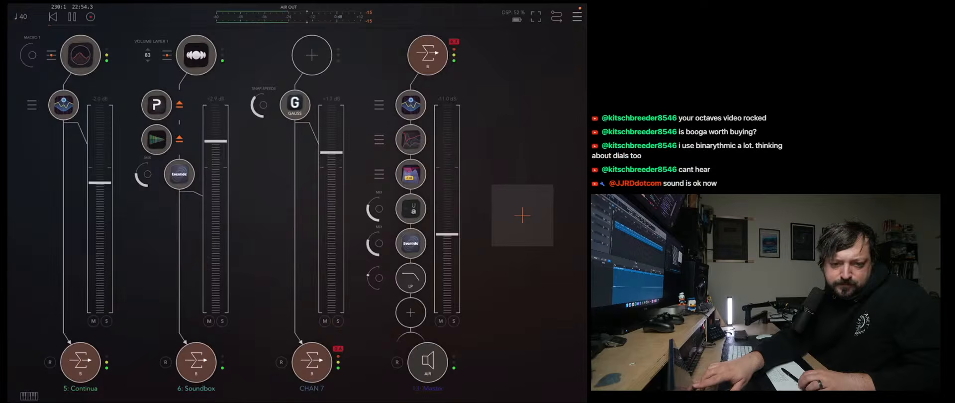
pyautogui.moveTo(447, 234); pyautogui.dragTo(447, 259)
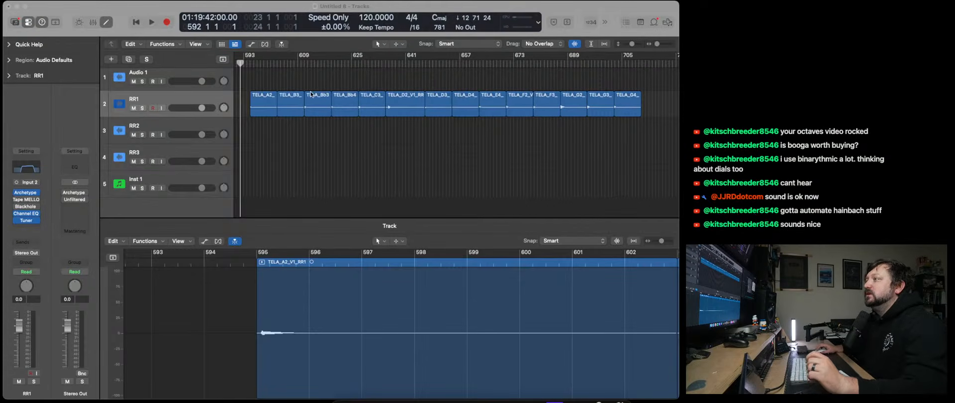
# Switch to Logic Pro and place the playhead at bar 5, within the first D2 sample regions.
pyautogui.click(250, 64)
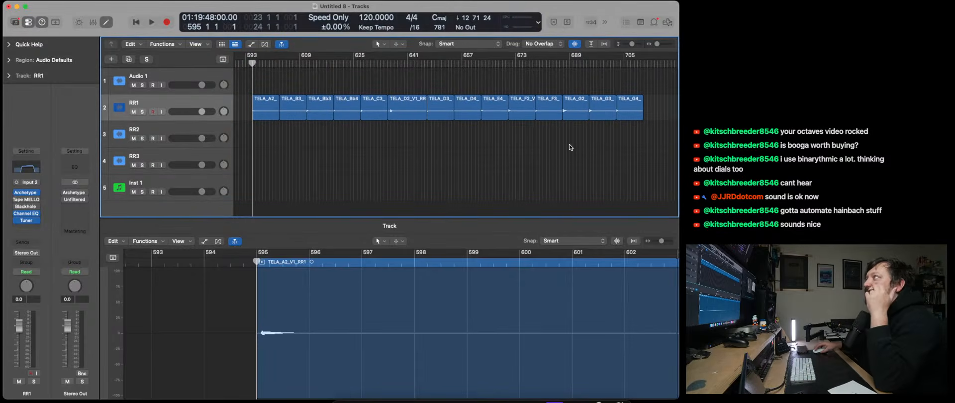
pyautogui.moveTo(657, 45)
pyautogui.mouseDown()
pyautogui.moveTo(633, 45)
pyautogui.moveTo(656, 45)
pyautogui.mouseUp()
pyautogui.hscroll(-1, 550, 121)
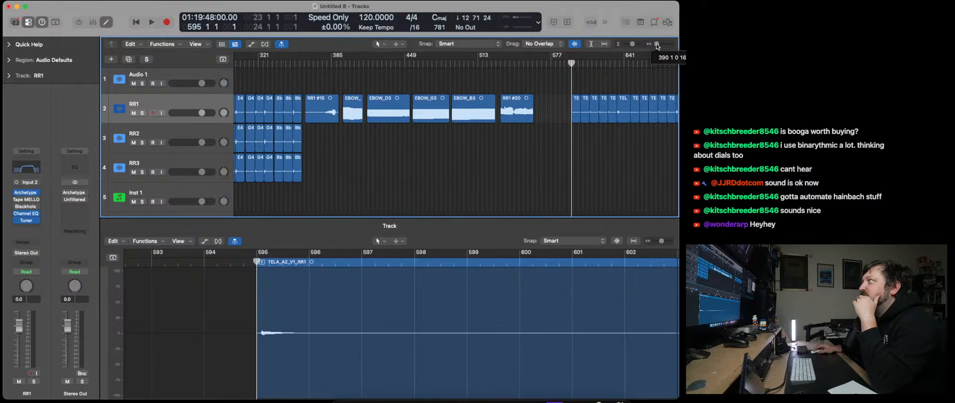
pyautogui.hscroll(-10, 594, 80)
pyautogui.hscroll(1, 594, 79)
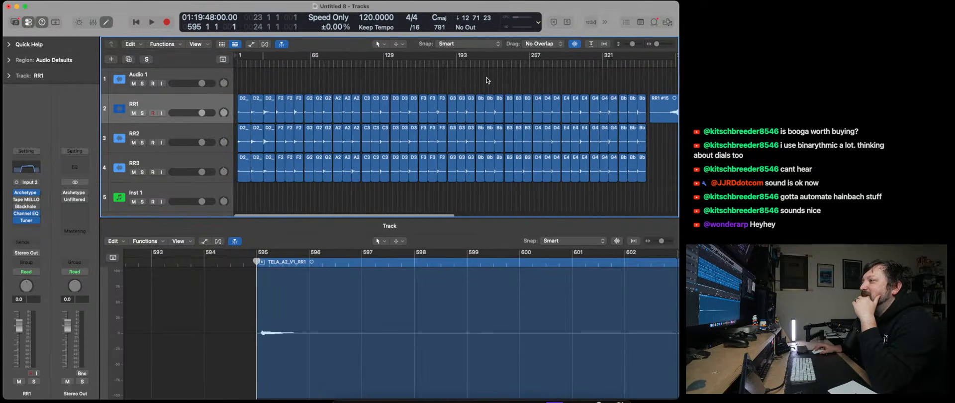
pyautogui.click(242, 64)
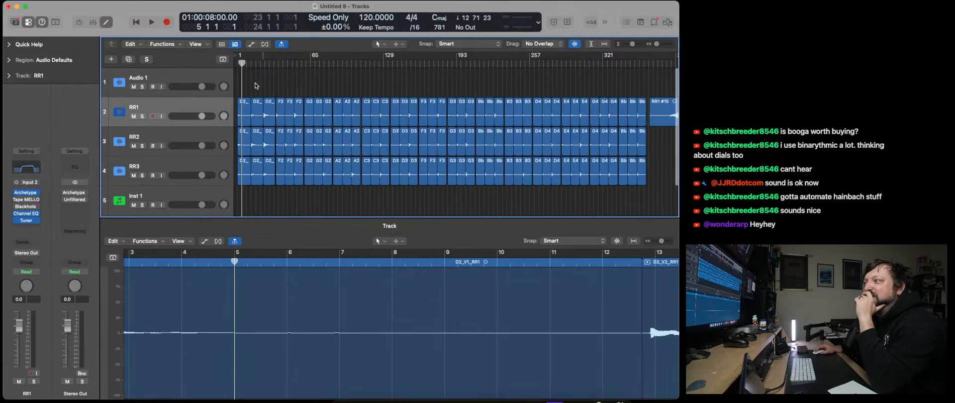
# Examine the D2, F2 and G2 region groups across the RR tracks, and all regions of RR2 and RR3.
pyautogui.moveTo(246, 88); pyautogui.dragTo(276, 198)
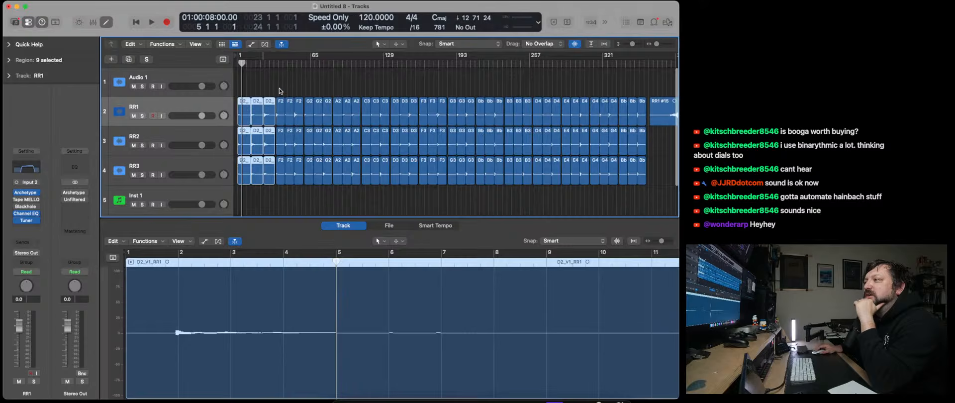
pyautogui.moveTo(279, 91); pyautogui.dragTo(298, 181)
pyautogui.moveTo(307, 87); pyautogui.dragTo(329, 193)
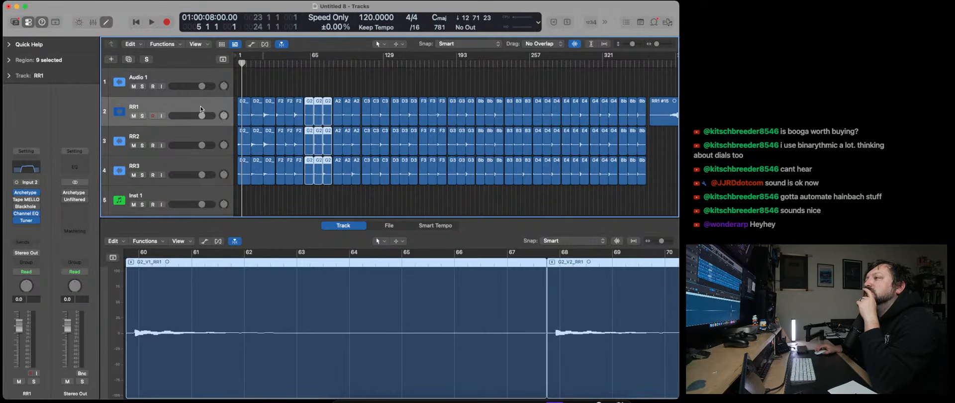
pyautogui.click(184, 138)
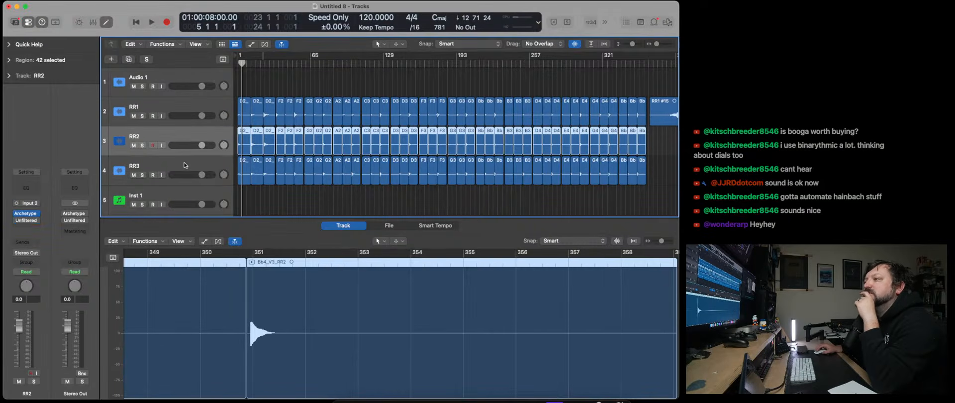
pyautogui.click(184, 166)
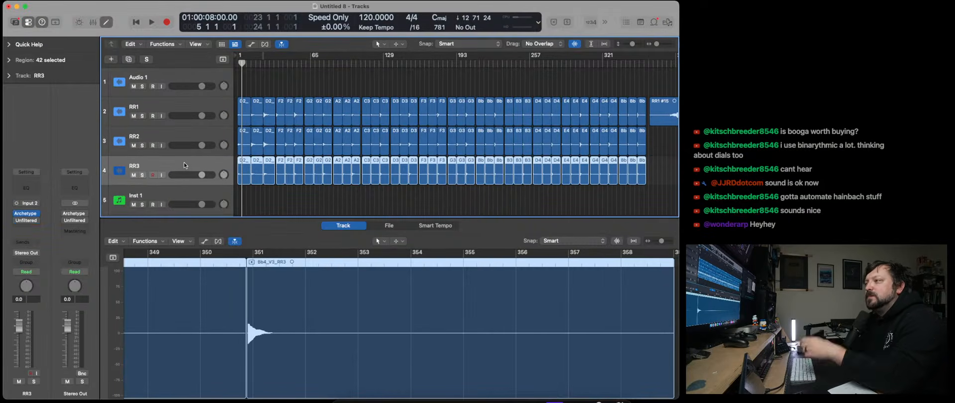
# Examine the D2 velocity layers on RR1, RR2 and RR3, and clear the region selection.
pyautogui.click(243, 113)
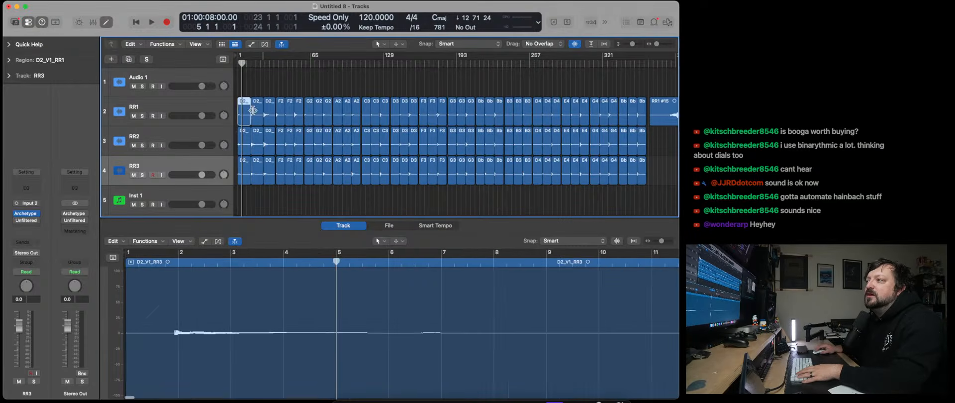
pyautogui.click(255, 139)
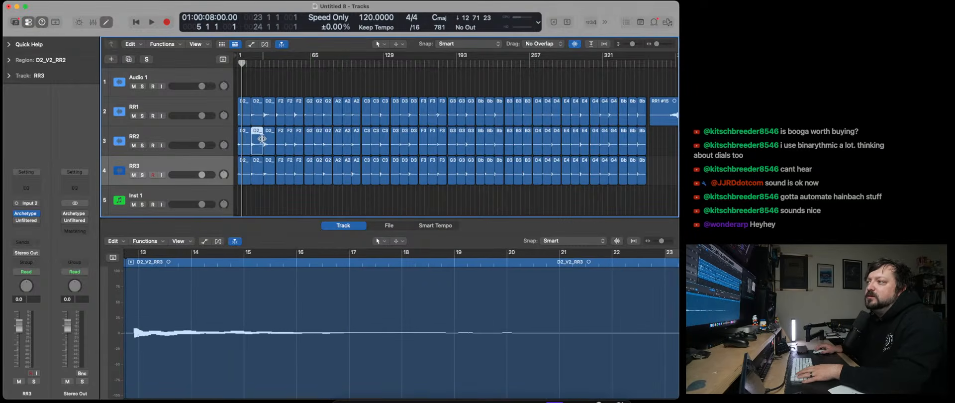
pyautogui.click(245, 167)
pyautogui.click(257, 169)
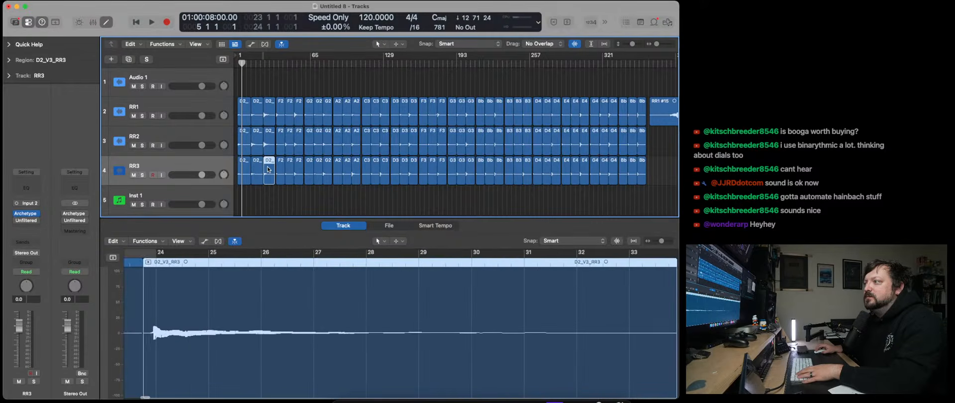
pyautogui.moveTo(246, 86); pyautogui.dragTo(646, 189)
pyautogui.click(275, 91)
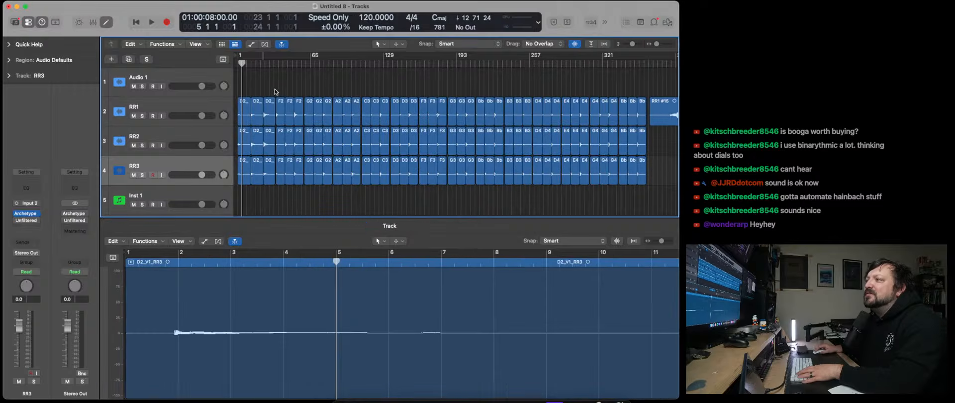
# Examine the loudest velocity-layer (V3) region of each note along the RR1 track, from D2 up to the last B-flat.
pyautogui.click(270, 110)
pyautogui.click(300, 109)
pyautogui.click(327, 109)
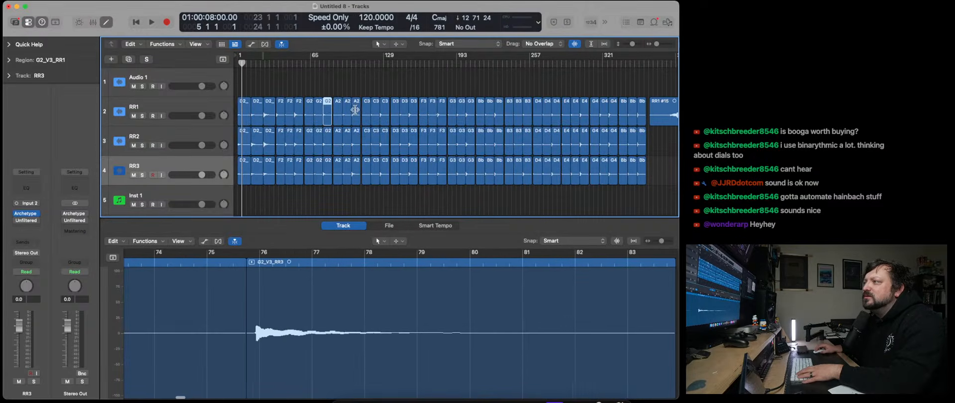
pyautogui.click(356, 109)
pyautogui.click(385, 109)
pyautogui.click(413, 109)
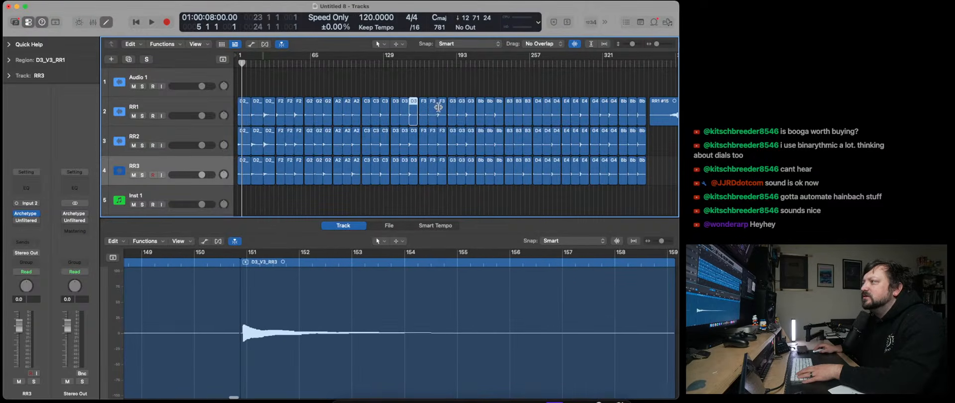
pyautogui.click(439, 108)
pyautogui.click(470, 109)
pyautogui.click(498, 108)
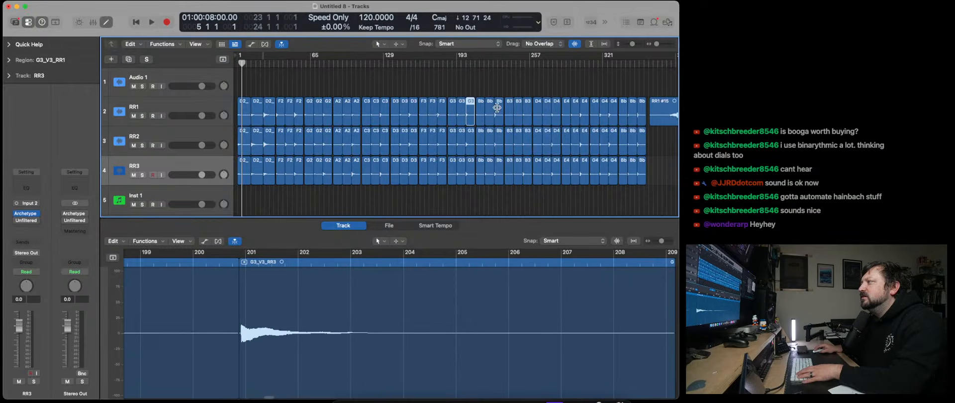
pyautogui.click(527, 109)
pyautogui.click(556, 109)
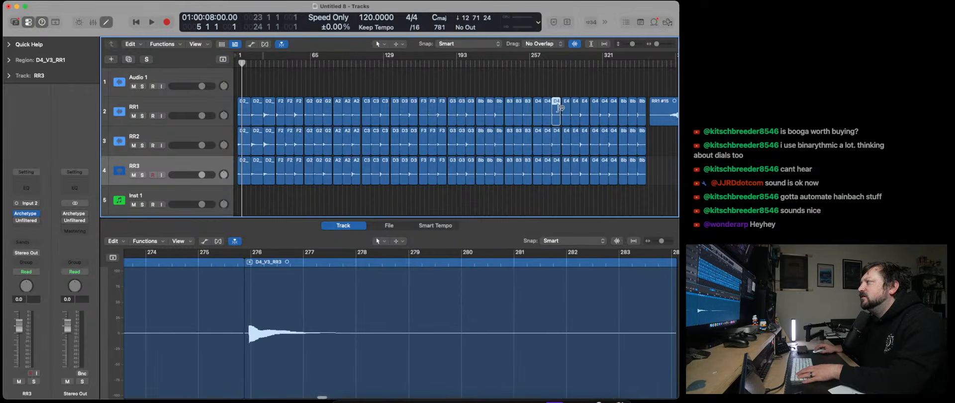
pyautogui.click(584, 110)
pyautogui.click(614, 109)
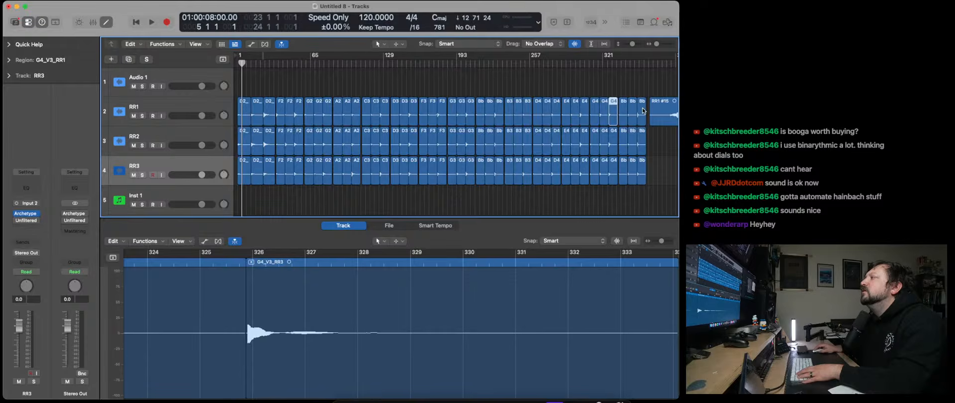
pyautogui.click(642, 110)
# Select all named note regions on RR1, then all those across RR1, RR2 and RR3.
pyautogui.moveTo(643, 110); pyautogui.dragTo(247, 109)
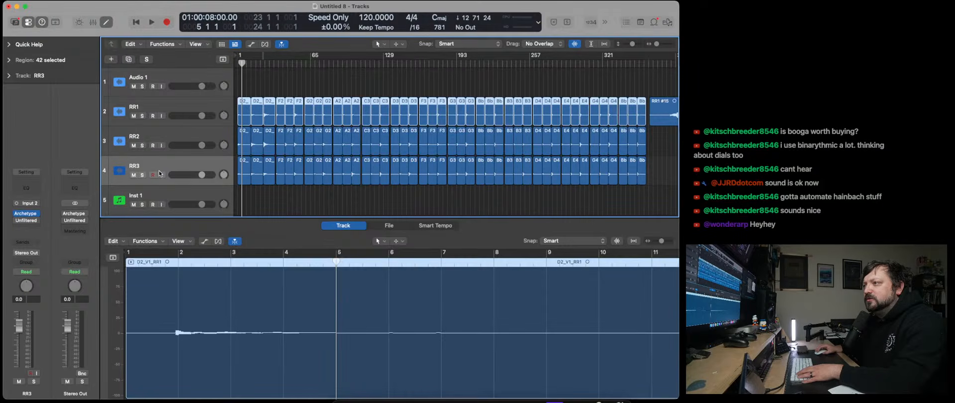
pyautogui.moveTo(241, 174); pyautogui.dragTo(247, 149)
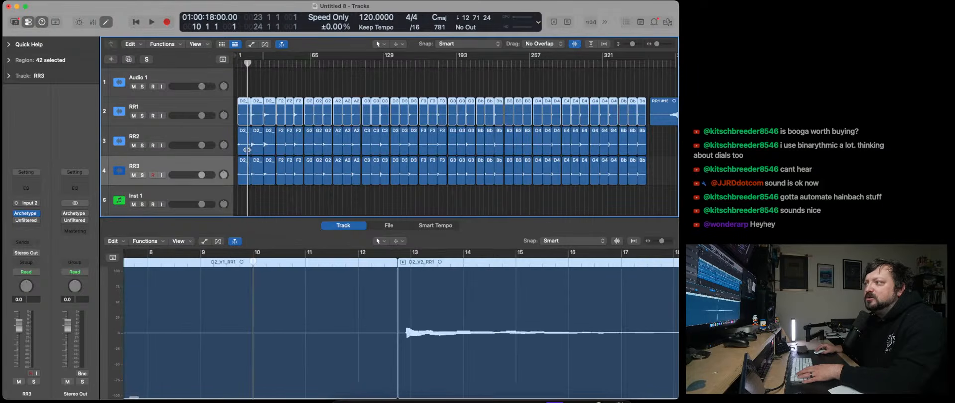
pyautogui.moveTo(242, 87); pyautogui.dragTo(639, 196)
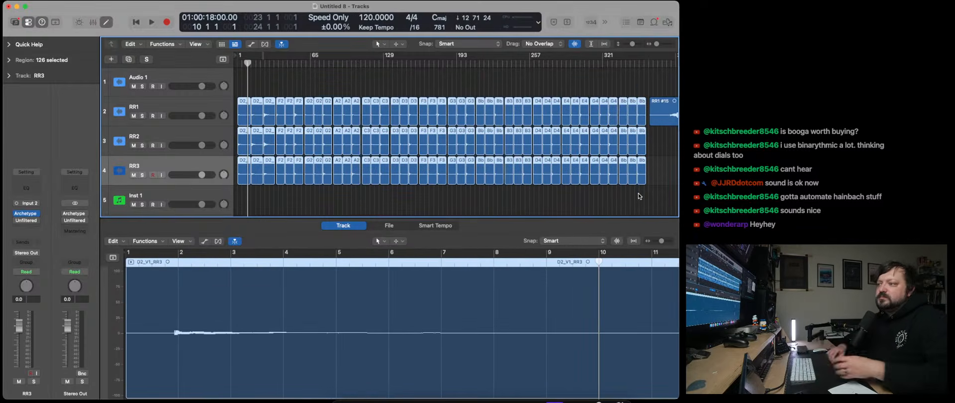
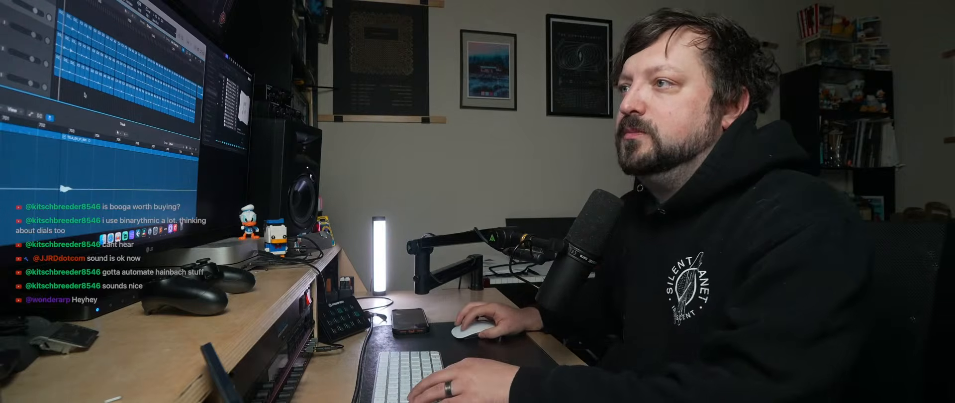
# Select the Inst 1 track and open its DecentSampler instrument.
pyautogui.click(7, 66)
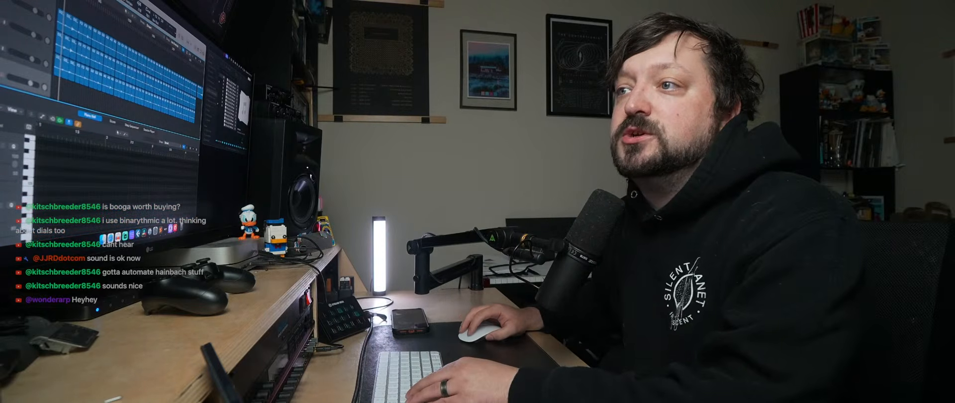
pyautogui.click(2, 129)
pyautogui.moveTo(202, 71); pyautogui.dragTo(82, 38)
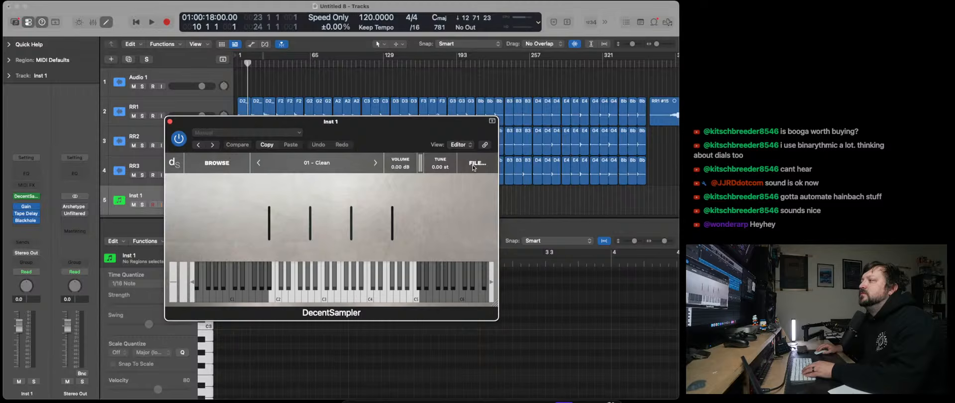
# Load the 01 - Clean preset of the TELA textural guitar library into DecentSampler.
pyautogui.click(474, 167)
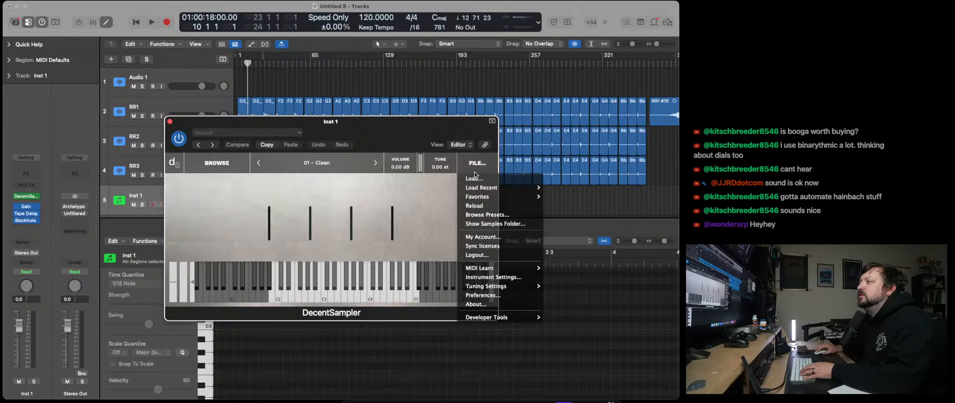
pyautogui.click(473, 169)
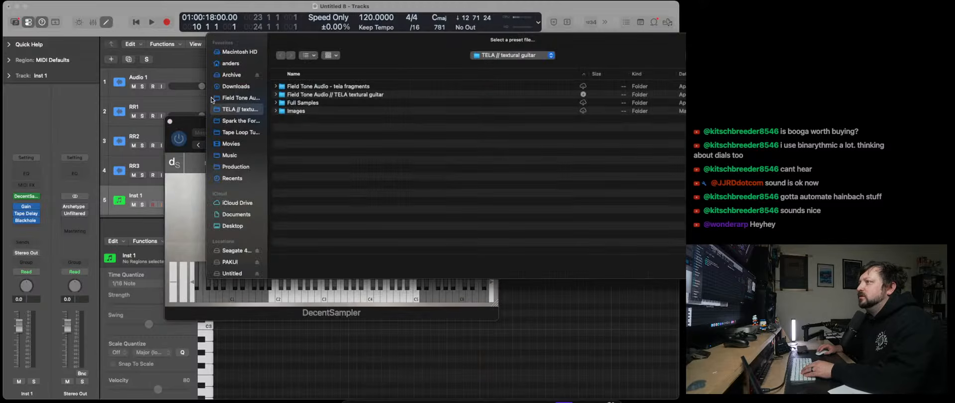
pyautogui.moveTo(208, 98); pyautogui.dragTo(684, 91)
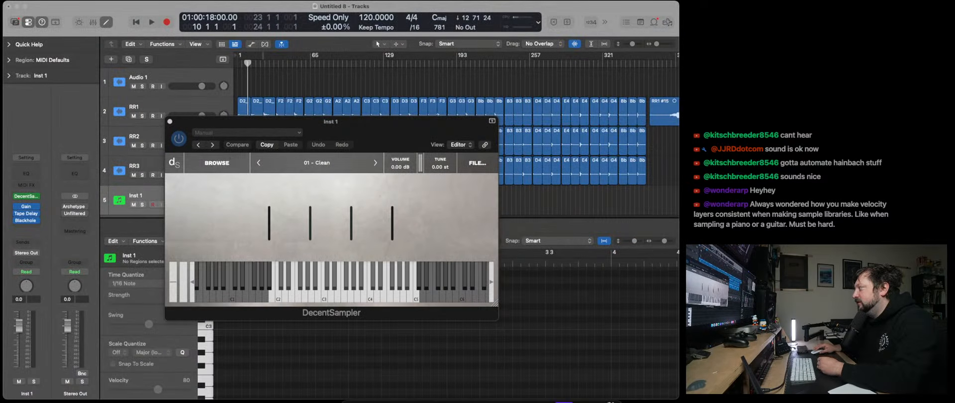
pyautogui.click(574, 331)
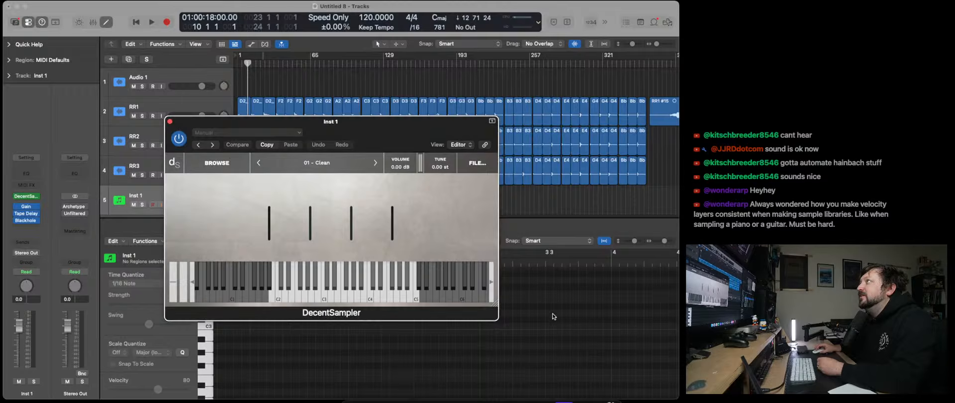
pyautogui.click(643, 393)
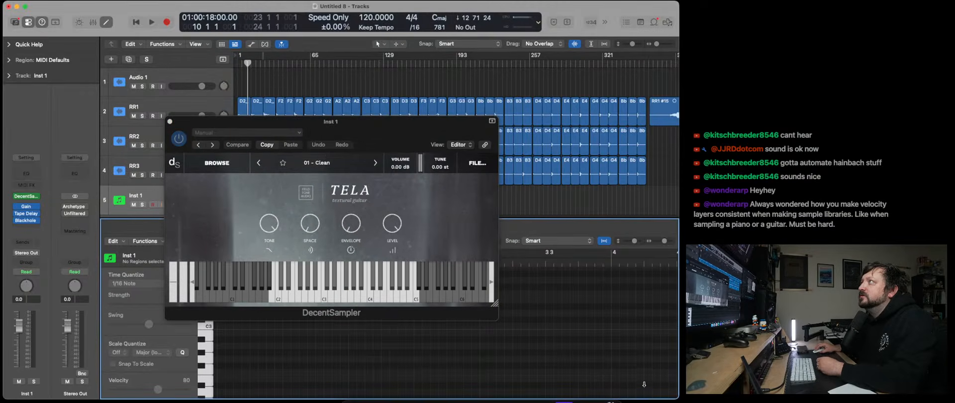
pyautogui.moveTo(643, 391); pyautogui.dragTo(644, 389)
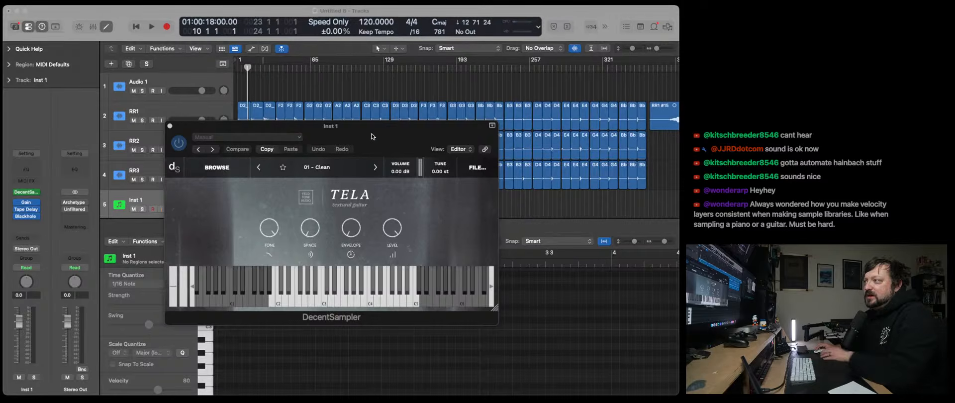
# Insert the Fugue Machine Rubato MIDI effect on Inst 1 and arrange its window beside the DecentSampler window.
pyautogui.moveTo(371, 136); pyautogui.dragTo(350, 110)
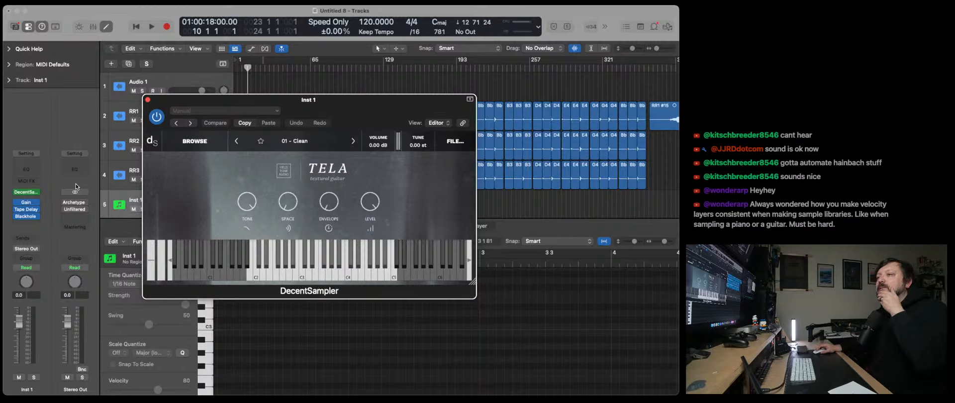
pyautogui.click(33, 183)
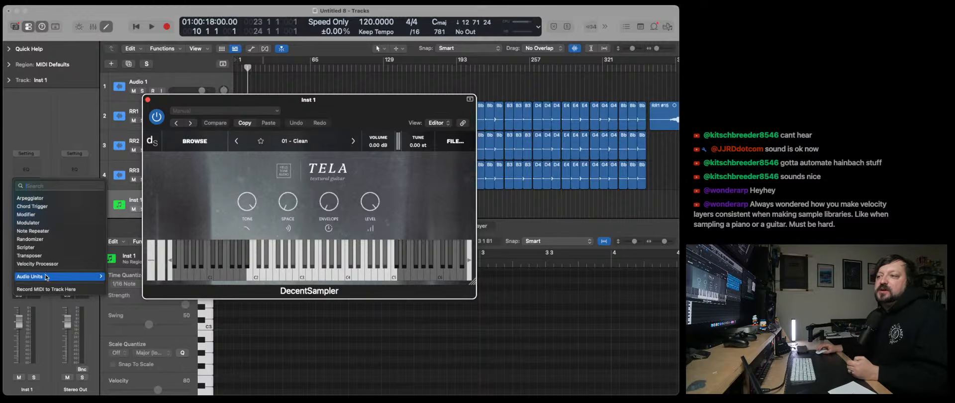
pyautogui.moveTo(44, 280)
pyautogui.moveTo(126, 285)
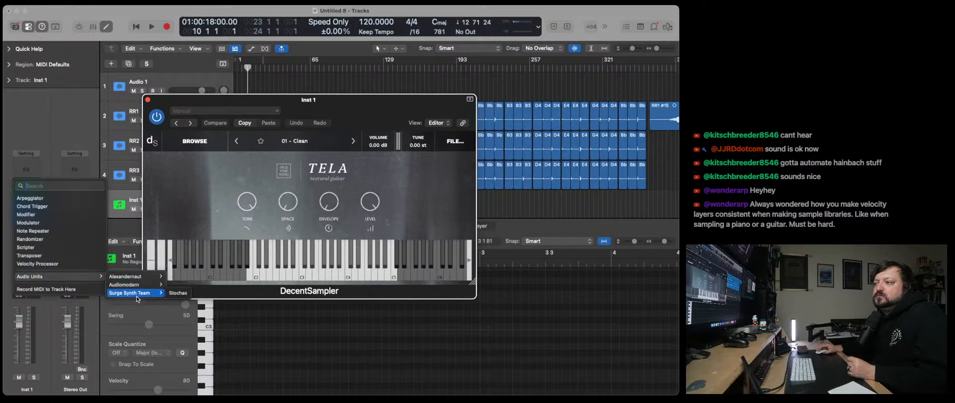
pyautogui.click(194, 275)
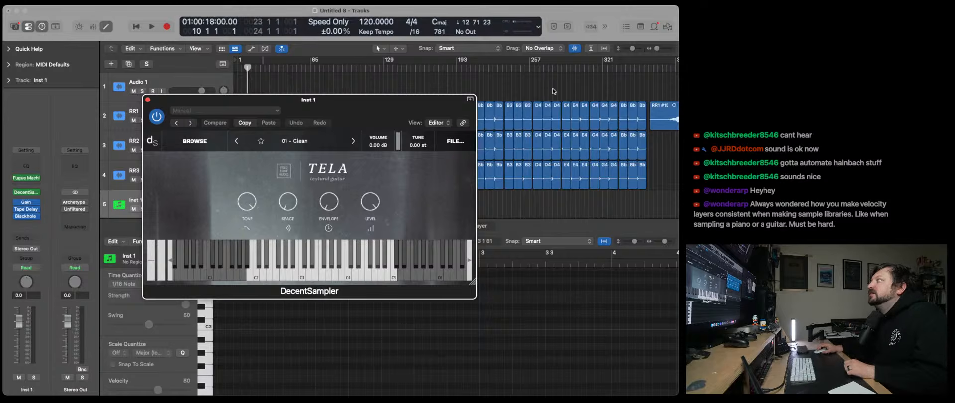
pyautogui.moveTo(447, 104); pyautogui.dragTo(175, 47)
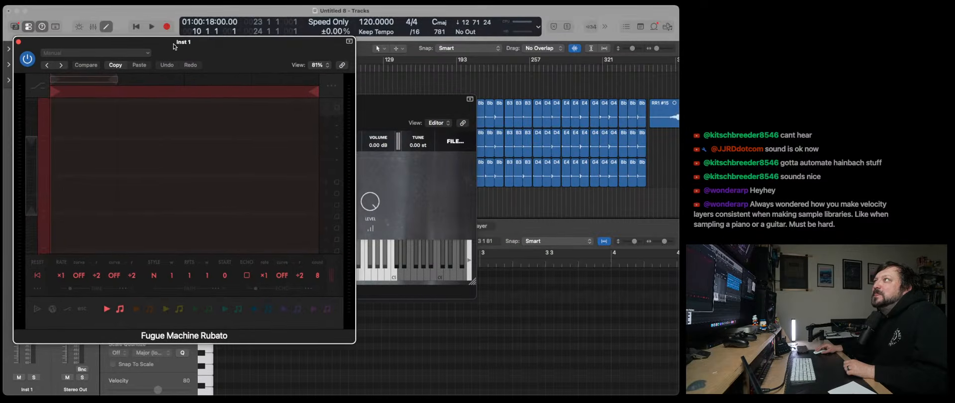
pyautogui.moveTo(377, 111); pyautogui.dragTo(534, 187)
# Draw four consecutive two-note chords of equal length across the full loop in the Fugue Machine Rubato note grid.
pyautogui.click(58, 140)
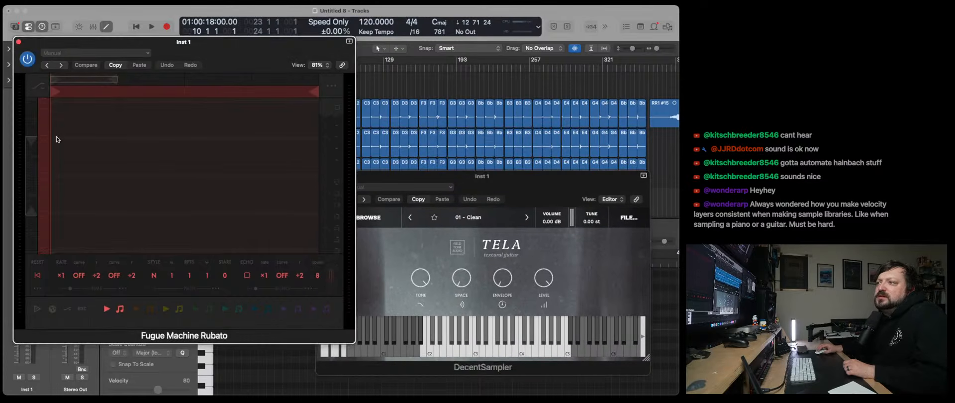
pyautogui.click(64, 158)
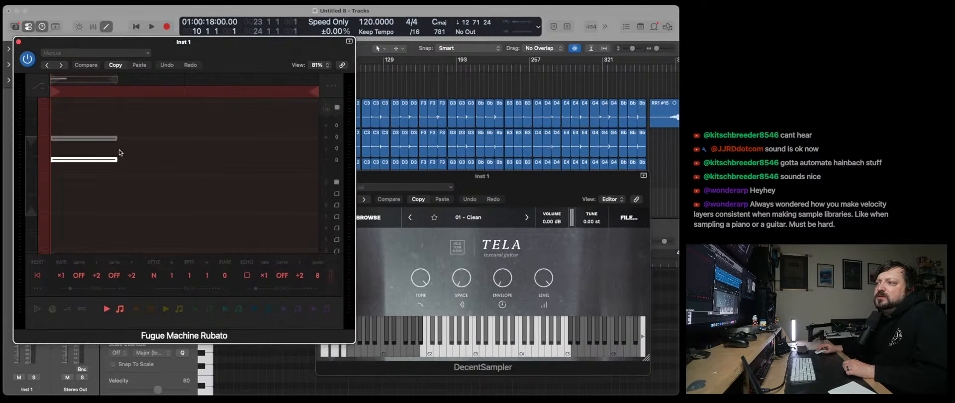
pyautogui.moveTo(120, 153); pyautogui.dragTo(168, 155)
pyautogui.moveTo(120, 170); pyautogui.dragTo(165, 171)
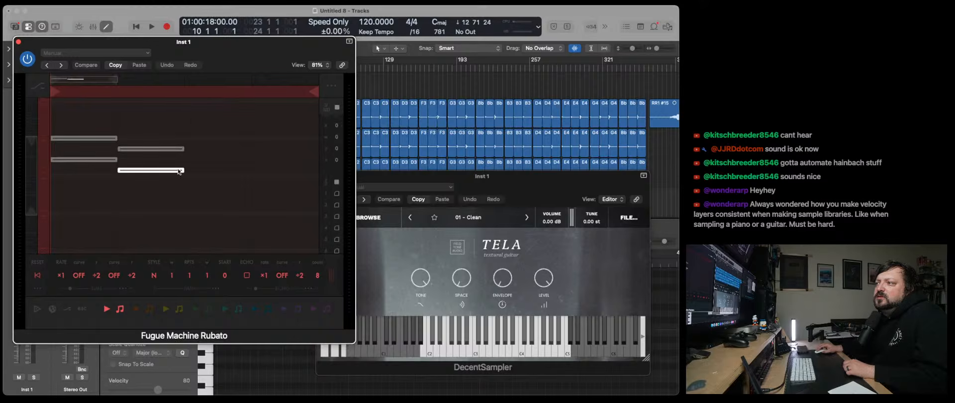
pyautogui.moveTo(187, 118); pyautogui.dragTo(248, 118)
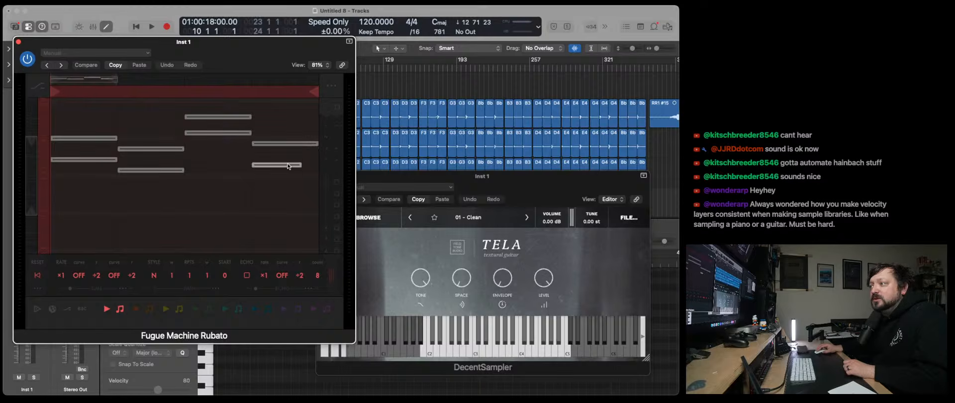
pyautogui.click(310, 166)
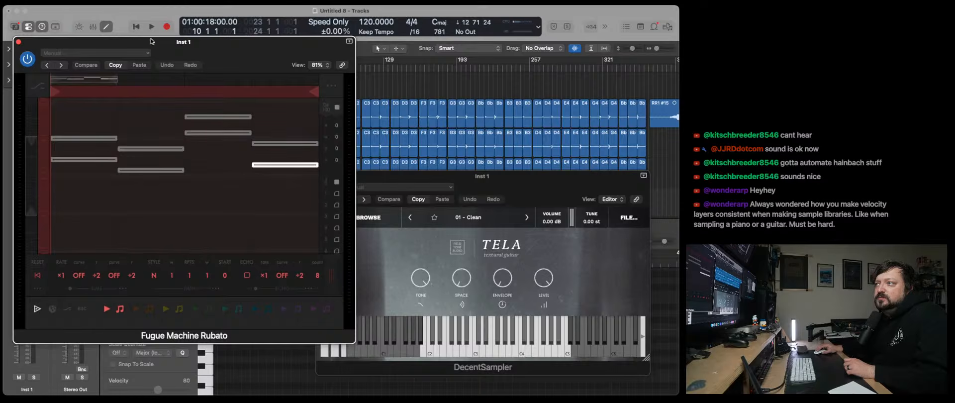
# Start playback of the chord sequence and lower the TELA guitar's Level control.
pyautogui.moveTo(151, 41); pyautogui.dragTo(219, 48)
pyautogui.click(144, 206)
pyautogui.click(151, 27)
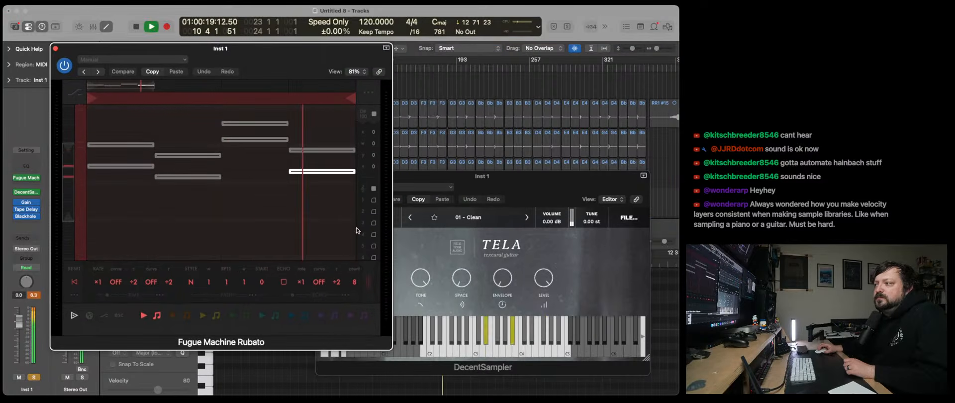
pyautogui.moveTo(543, 278); pyautogui.dragTo(542, 314)
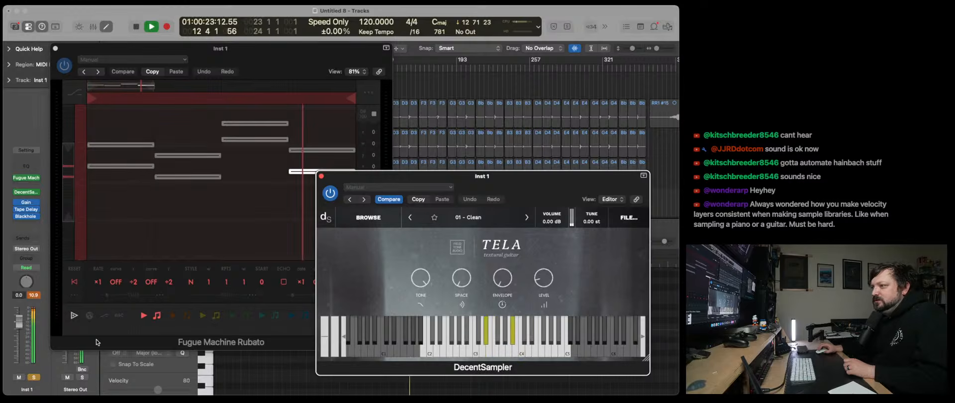
# Slow the Fugue Machine playhead to a rate of ÷8 and reduce the TELA guitar's Tone control.
pyautogui.click(98, 298)
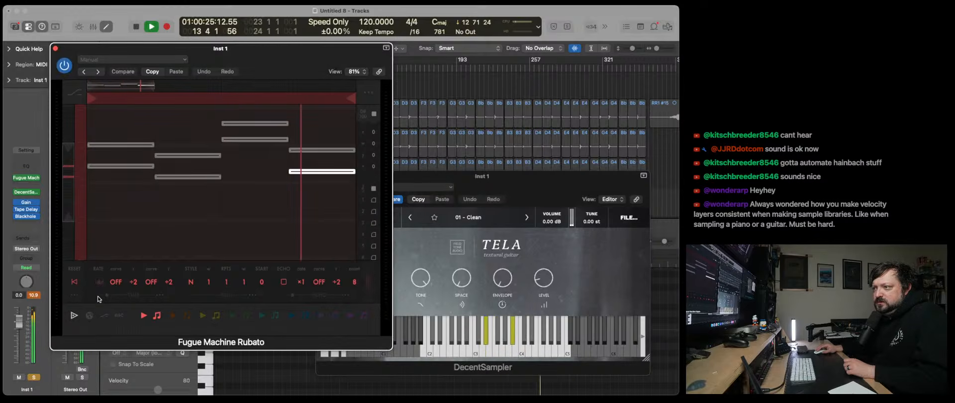
pyautogui.moveTo(98, 299); pyautogui.dragTo(98, 307)
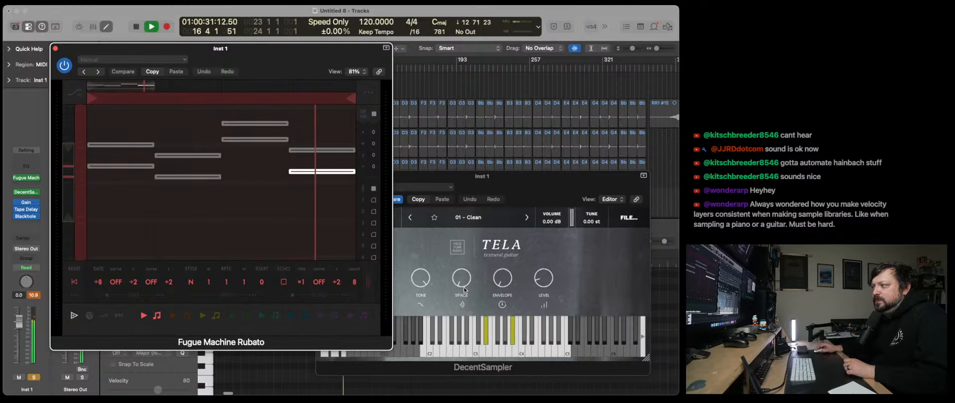
pyautogui.moveTo(423, 279); pyautogui.dragTo(423, 301)
# Rearrange the two plug-in windows and raise the lower note of the second chord slightly.
pyautogui.moveTo(282, 64); pyautogui.dragTo(268, 56)
pyautogui.moveTo(511, 191); pyautogui.dragTo(499, 160)
pyautogui.moveTo(170, 40); pyautogui.dragTo(211, 40)
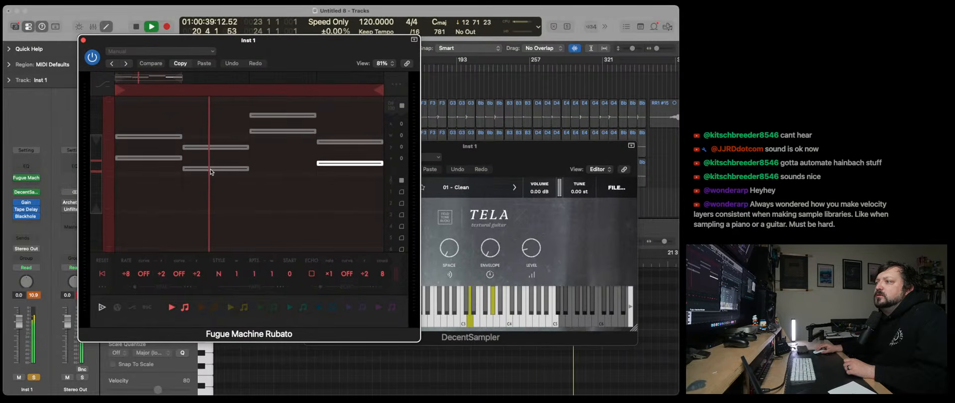
pyautogui.moveTo(211, 169); pyautogui.dragTo(210, 166)
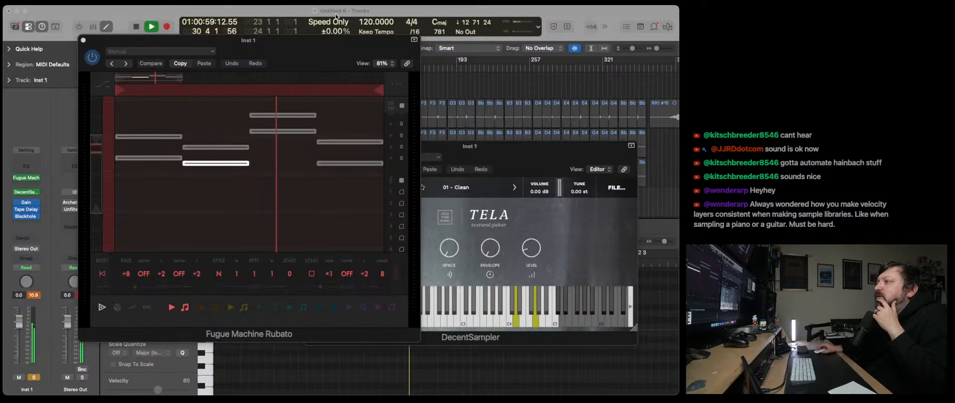
# Raise the Blackhole reverb's Mix to 86 and its Size to 98 on the Inst 1 track.
pyautogui.moveTo(507, 149); pyautogui.dragTo(368, 127)
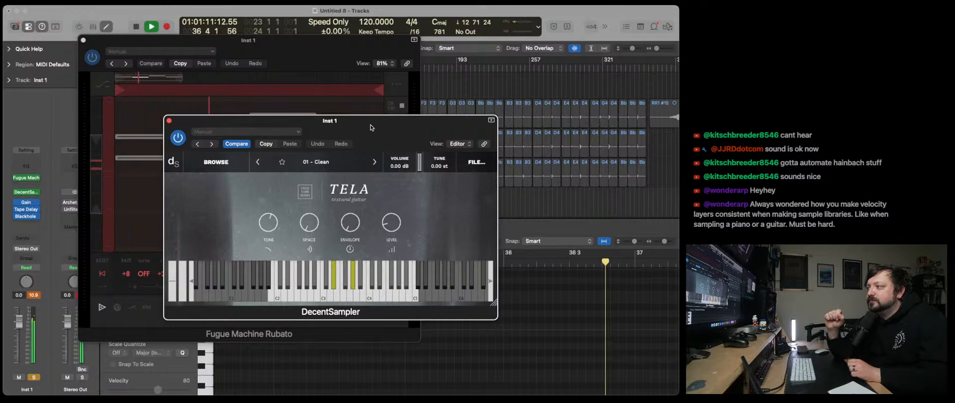
pyautogui.click(25, 217)
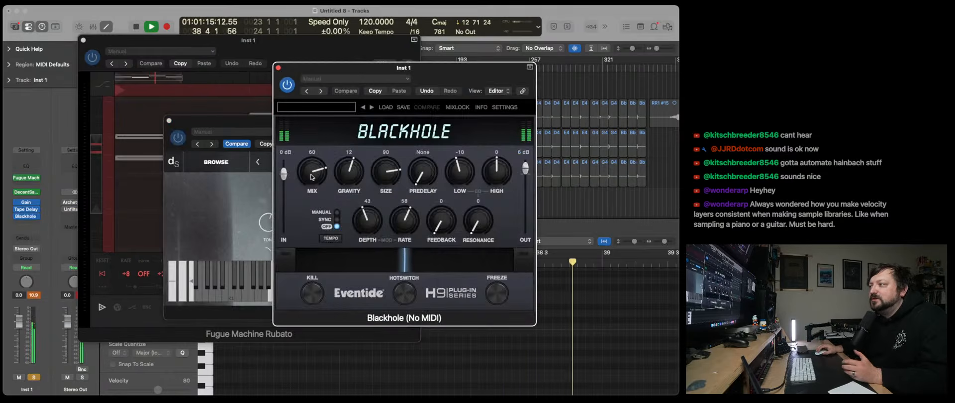
pyautogui.moveTo(311, 175); pyautogui.dragTo(312, 171)
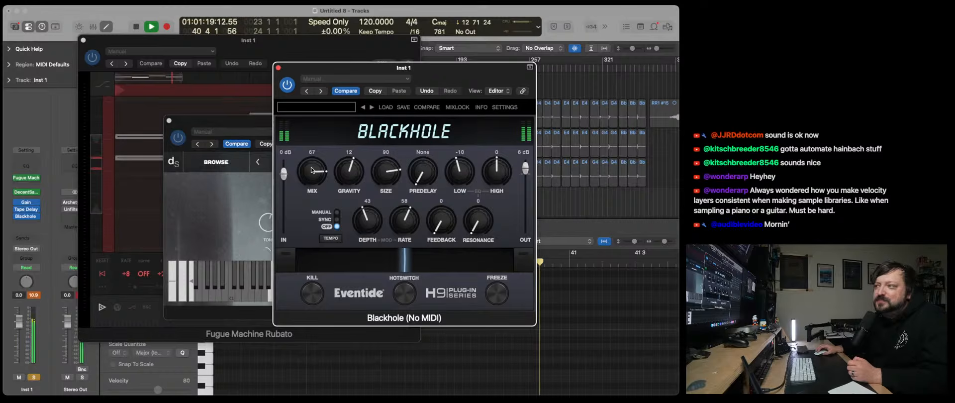
pyautogui.moveTo(311, 170); pyautogui.dragTo(312, 164)
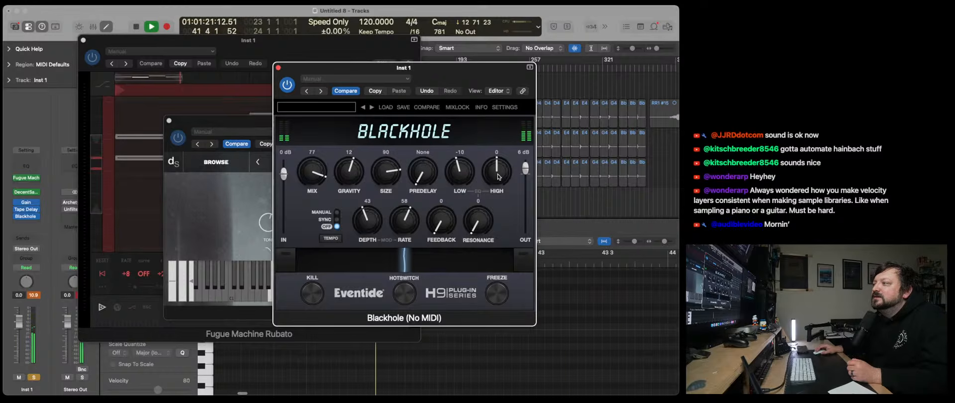
pyautogui.moveTo(388, 179); pyautogui.dragTo(388, 174)
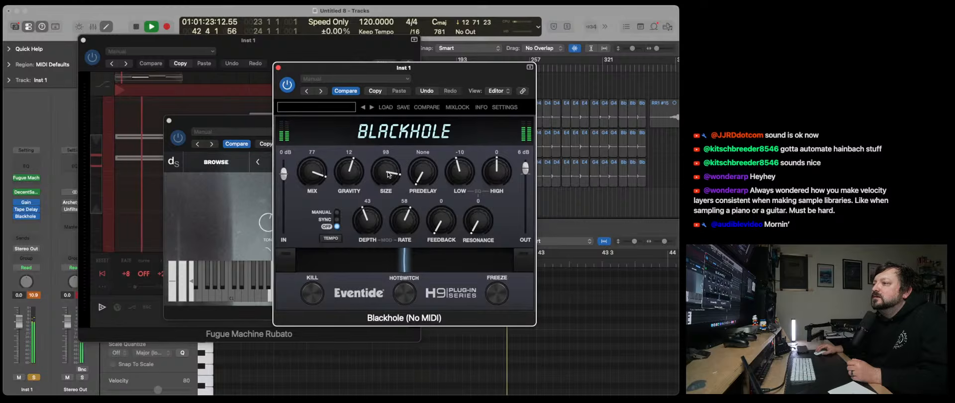
pyautogui.moveTo(312, 174); pyautogui.dragTo(321, 171)
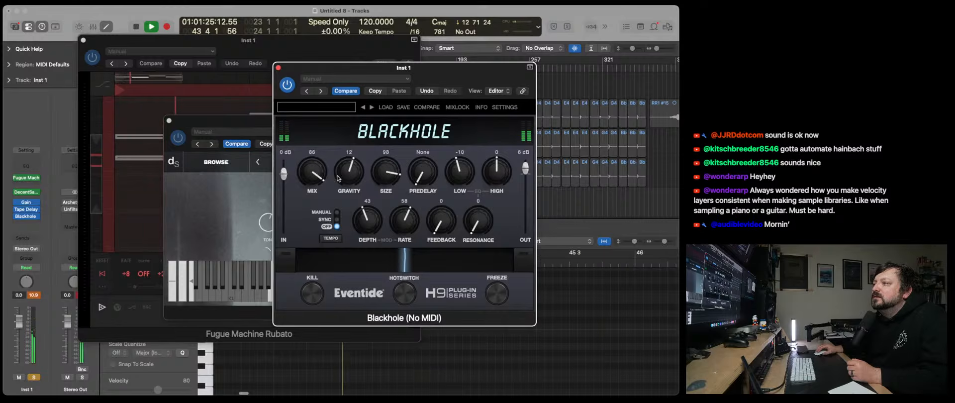
# Reduce the TELA guitar's Tone and Space controls.
pyautogui.click(247, 121)
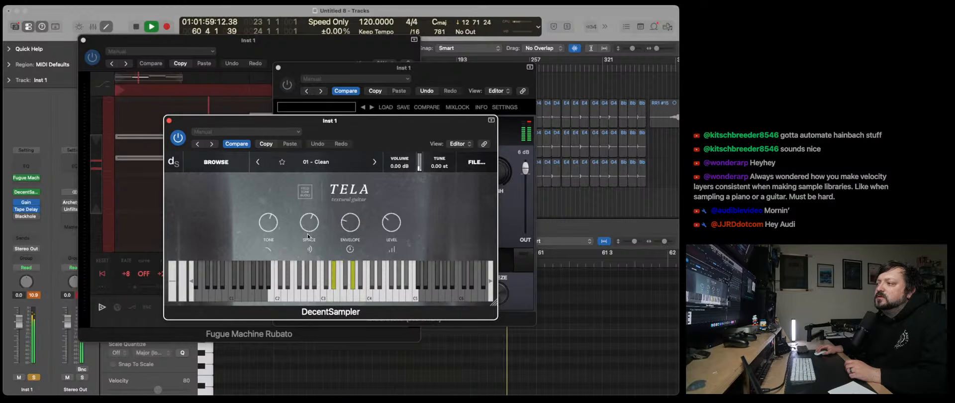
pyautogui.moveTo(273, 229); pyautogui.dragTo(274, 251)
pyautogui.moveTo(311, 226); pyautogui.dragTo(309, 278)
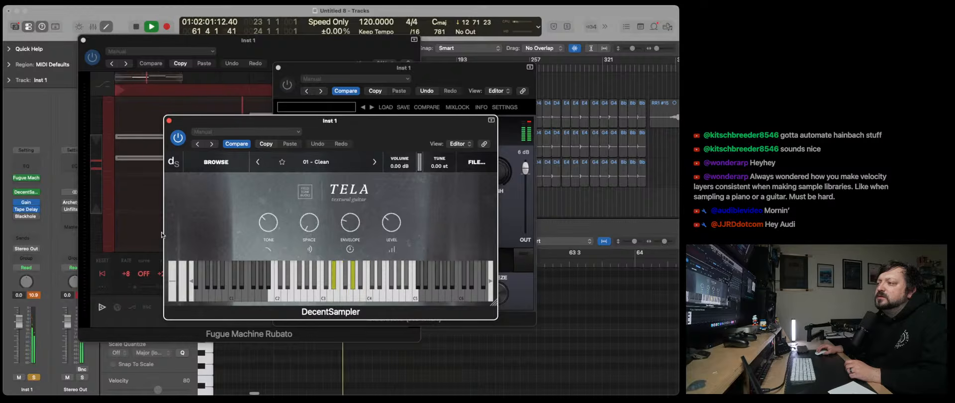
pyautogui.click(18, 219)
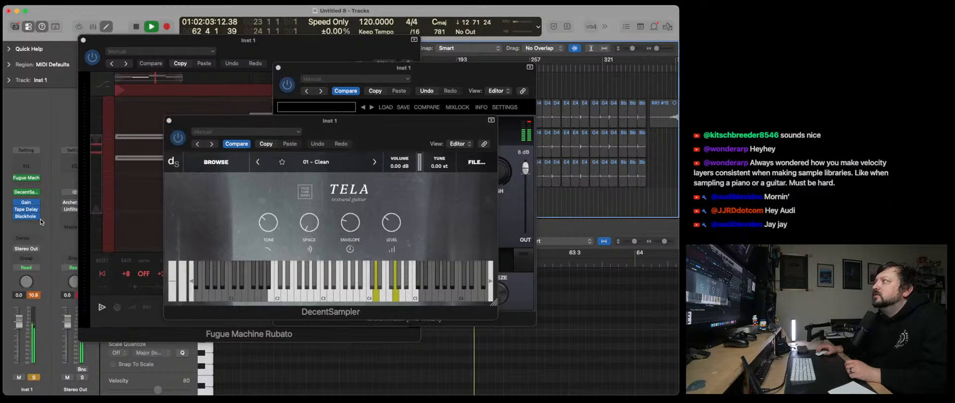
pyautogui.click(387, 228)
# Load the 11 – Clean eBow preset in the TELA guitar and lower its Level slightly.
pyautogui.click(318, 163)
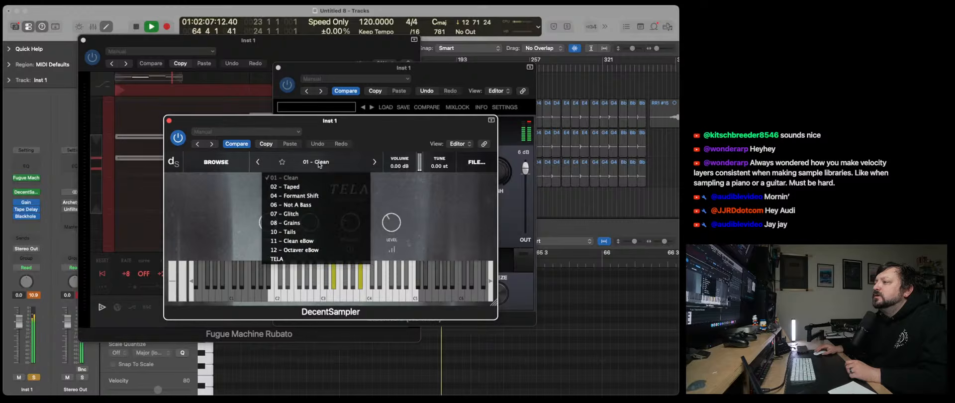
pyautogui.click(314, 242)
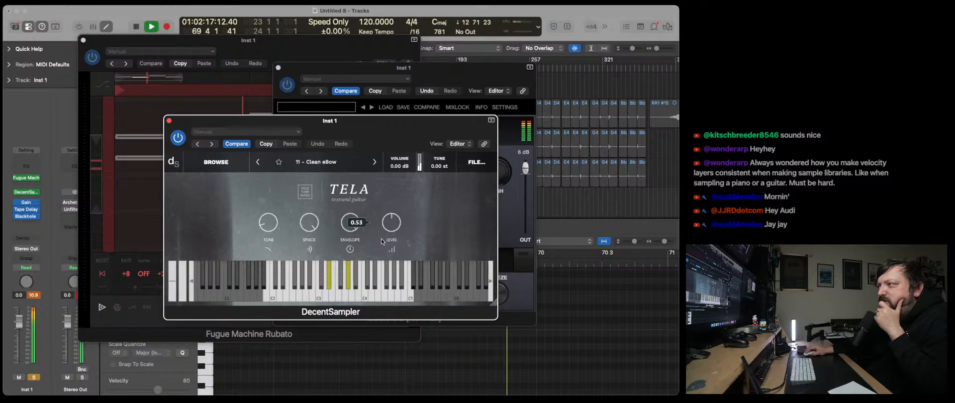
pyautogui.moveTo(382, 242); pyautogui.dragTo(382, 247)
# Set the Blackhole output level to 0 dB and move the DecentSampler window to uncover the plug-ins behind it.
pyautogui.moveTo(525, 171); pyautogui.dragTo(526, 178)
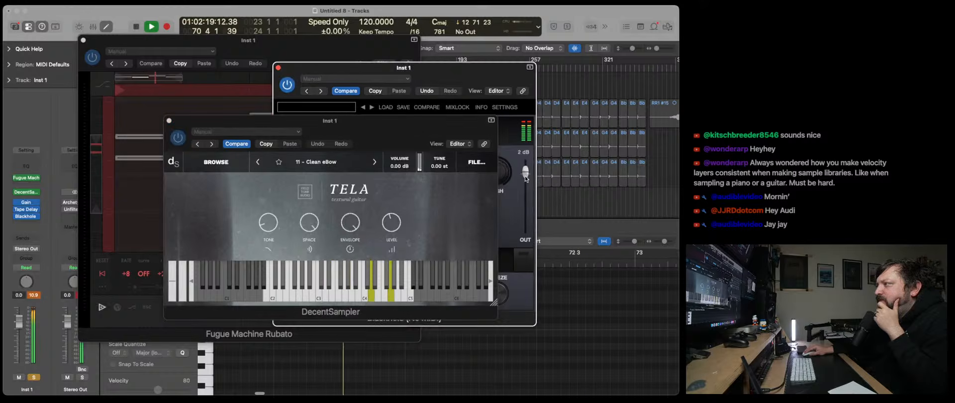
pyautogui.click(525, 179)
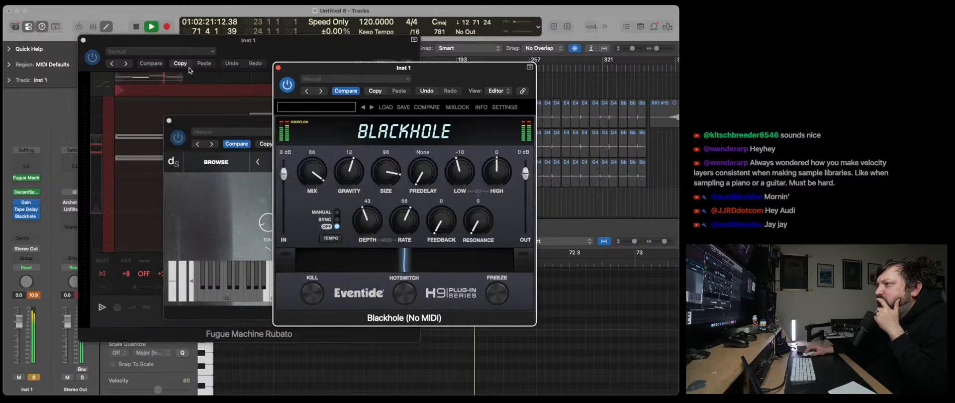
pyautogui.click(221, 41)
pyautogui.hotkey('ctrl', 'Up')
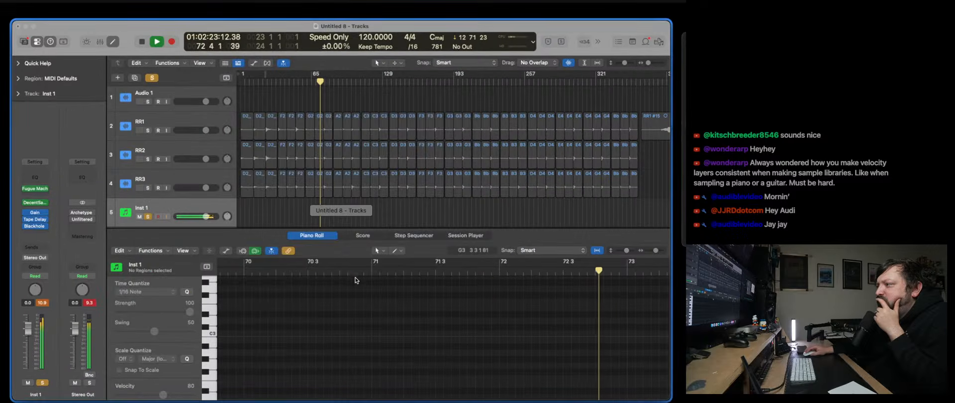
pyautogui.click(345, 124)
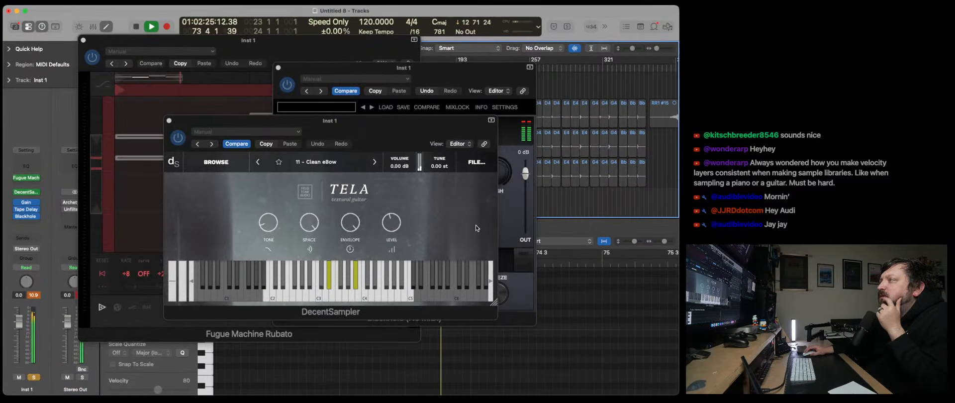
pyautogui.moveTo(399, 122); pyautogui.dragTo(432, 154)
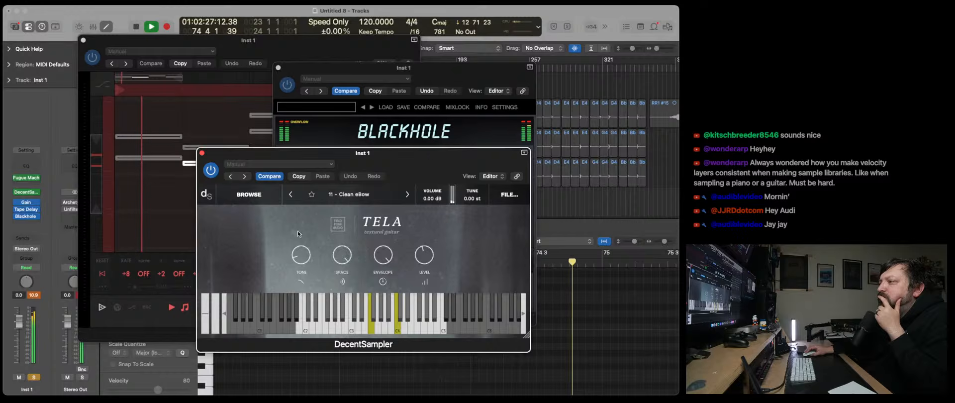
# Set the Fugue Machine playhead's octave shift to -1 and close the Blackhole window.
pyautogui.click(234, 41)
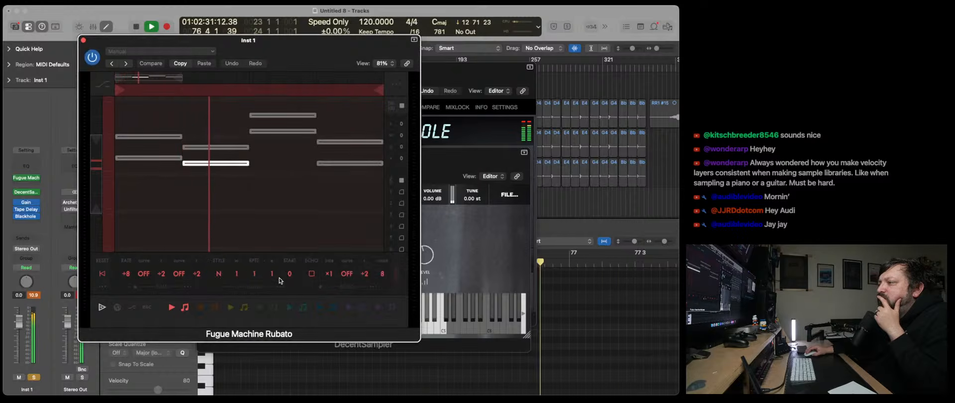
pyautogui.hscroll(4, 299, 281)
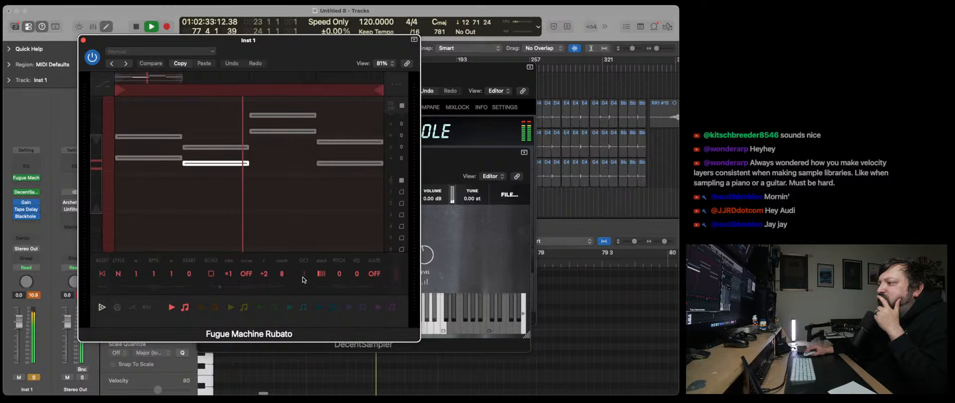
pyautogui.moveTo(303, 277); pyautogui.dragTo(304, 281)
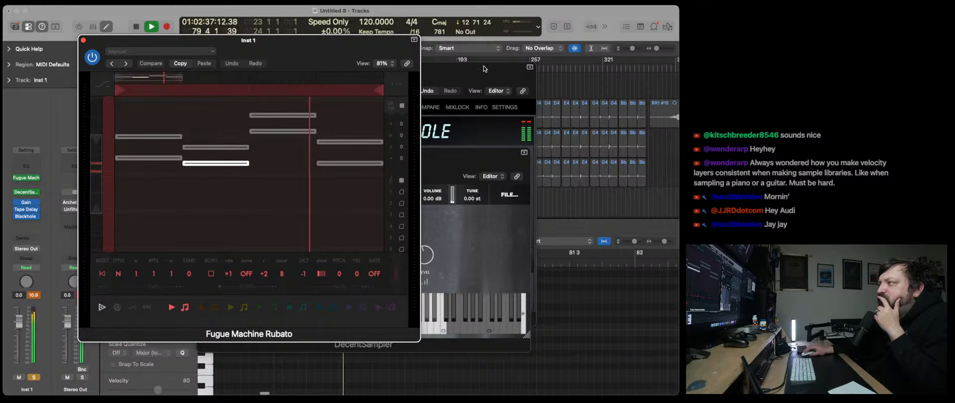
pyautogui.click(480, 75)
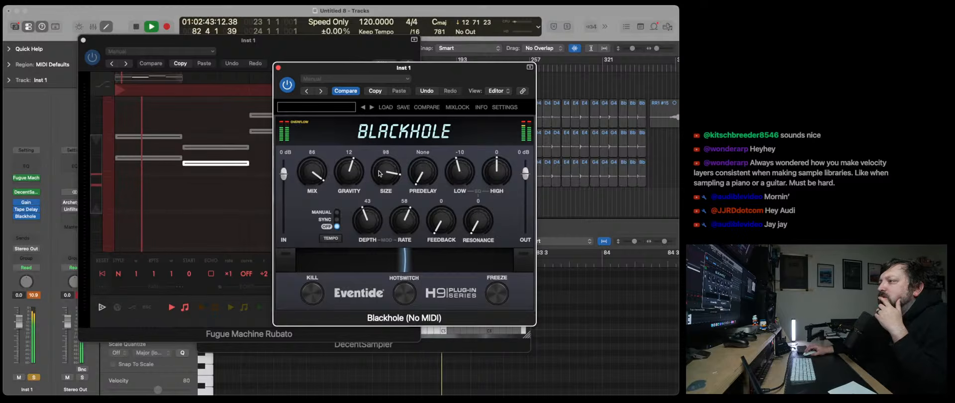
pyautogui.click(277, 68)
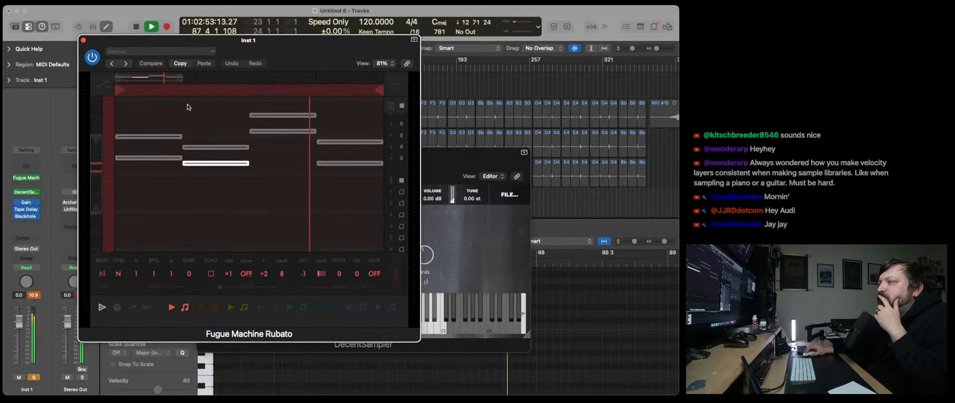
# Raise the TELA guitar's Level and rearrange the plug-in windows to reveal the Stereo Out channel strip.
pyautogui.click(438, 225)
pyautogui.moveTo(426, 255); pyautogui.dragTo(427, 250)
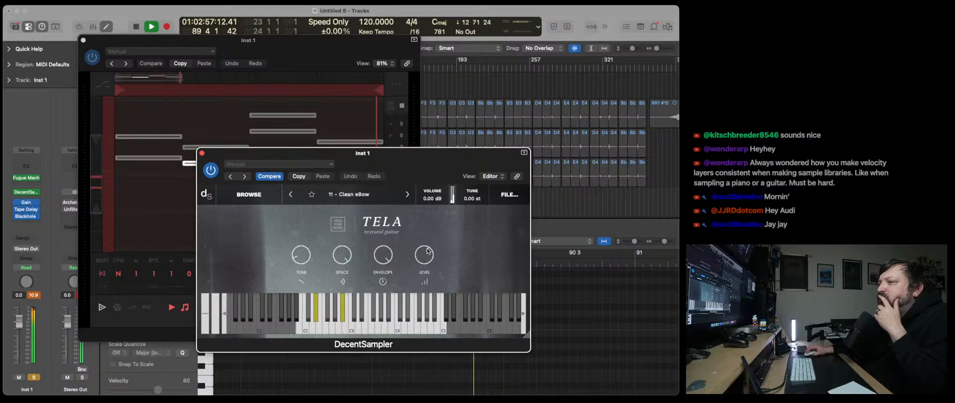
pyautogui.click(61, 246)
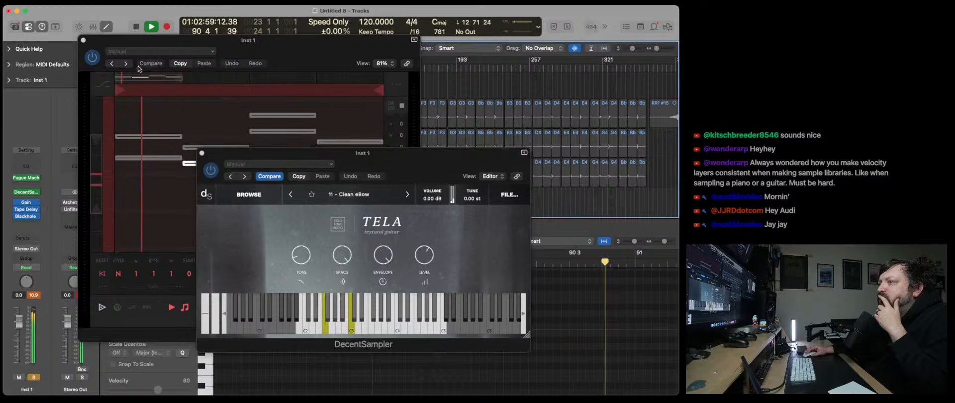
pyautogui.moveTo(145, 39); pyautogui.dragTo(166, 39)
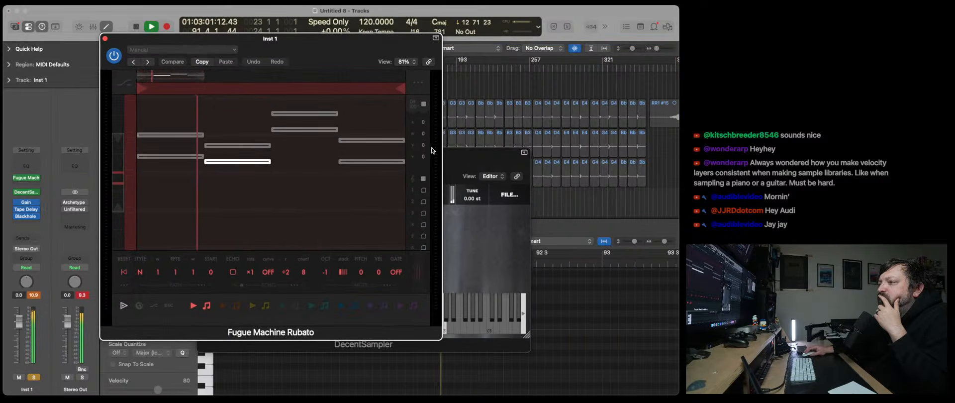
pyautogui.moveTo(448, 152); pyautogui.dragTo(454, 150)
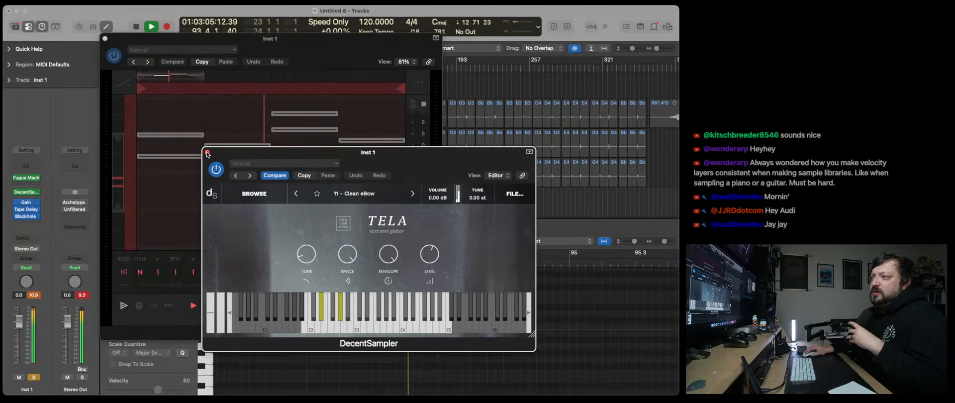
# Load the 12 – Octaver eBow preset in the TELA guitar and raise the Fugue Machine playhead's octave shift.
pyautogui.click(354, 193)
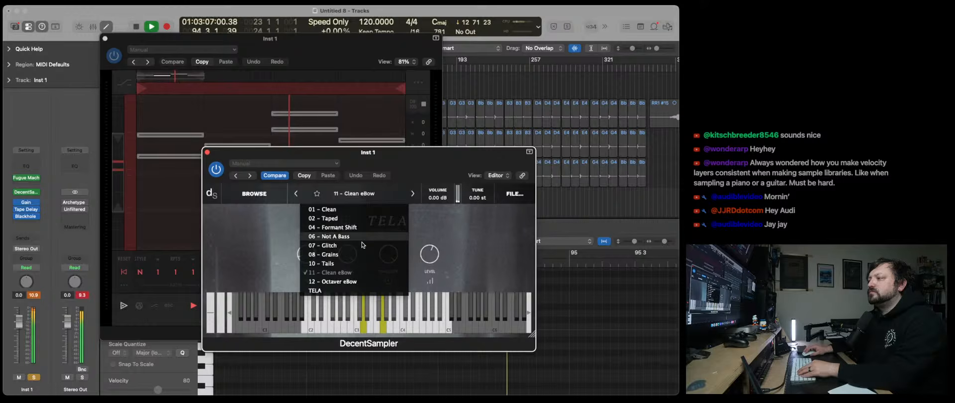
pyautogui.click(351, 281)
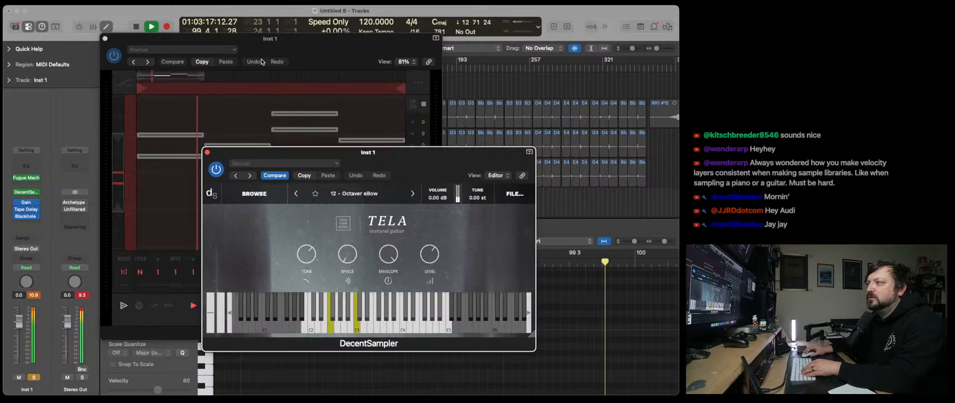
pyautogui.click(273, 48)
pyautogui.moveTo(325, 273); pyautogui.dragTo(327, 267)
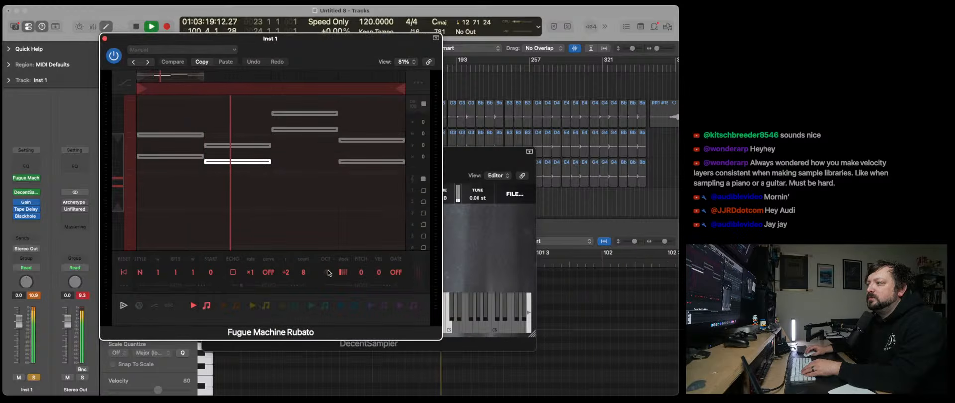
# Lower the Stereo Out fader to -4.1 dB, reduce the TELA guitar's Level, and reset the peak meters.
pyautogui.click(465, 159)
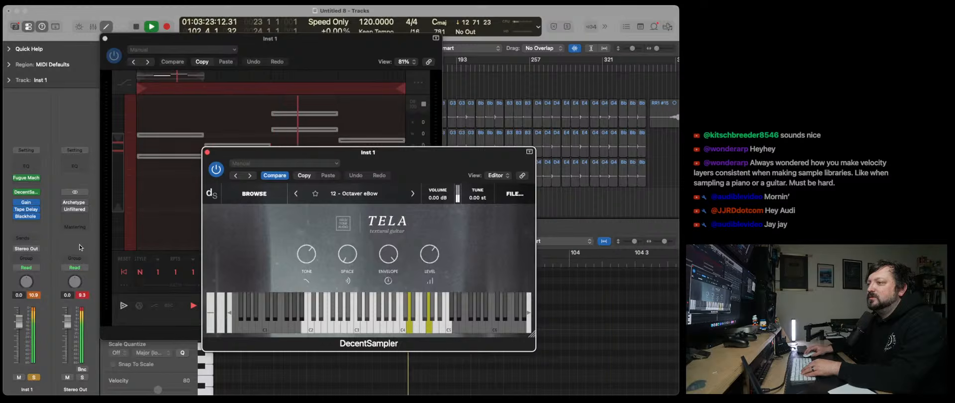
pyautogui.click(85, 317)
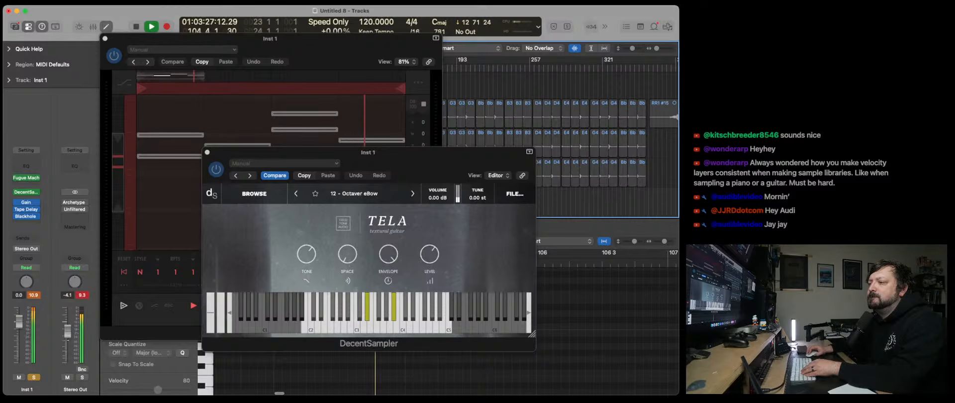
pyautogui.moveTo(421, 257); pyautogui.dragTo(422, 271)
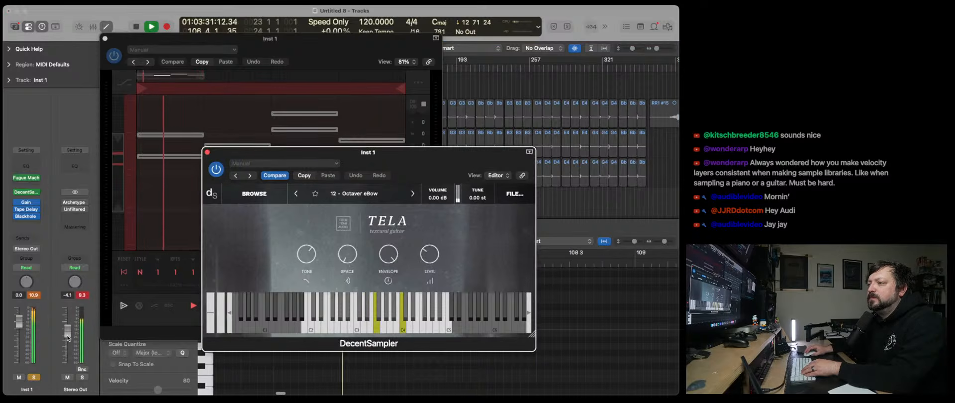
pyautogui.click(82, 295)
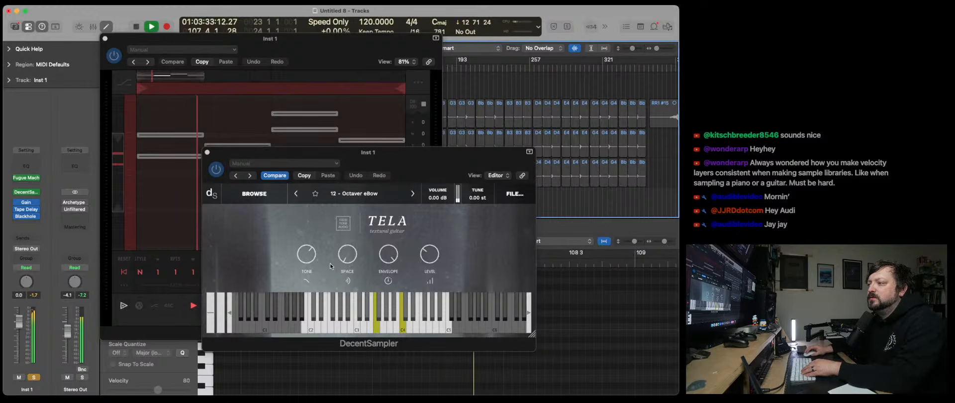
# Lower the TELA guitar's Tone to about 1330 and review the Tape Delay settings on the Inst 1 track.
pyautogui.moveTo(307, 254); pyautogui.dragTo(309, 276)
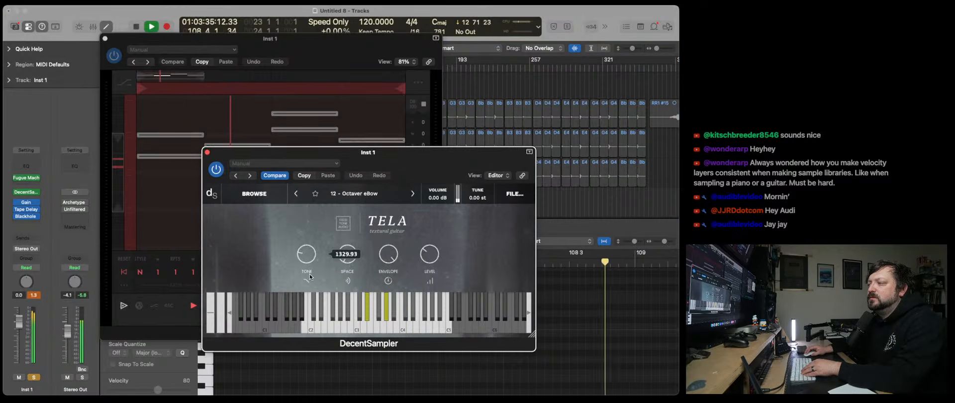
pyautogui.click(26, 210)
pyautogui.moveTo(227, 152); pyautogui.dragTo(177, 122)
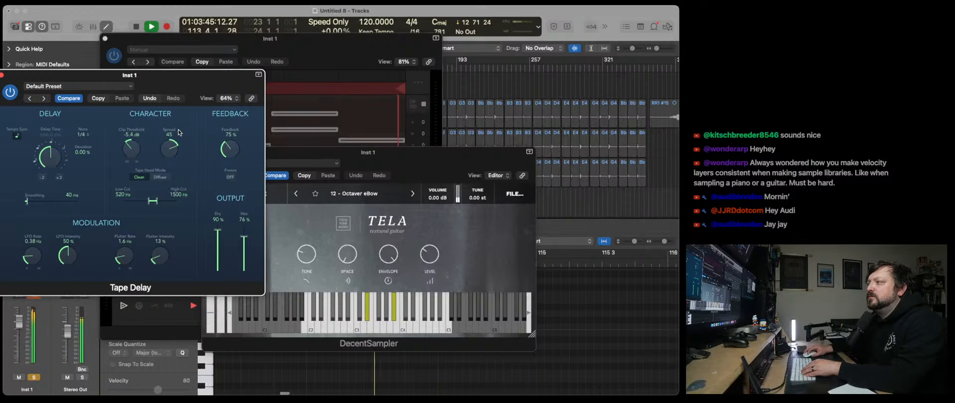
pyautogui.click(2, 75)
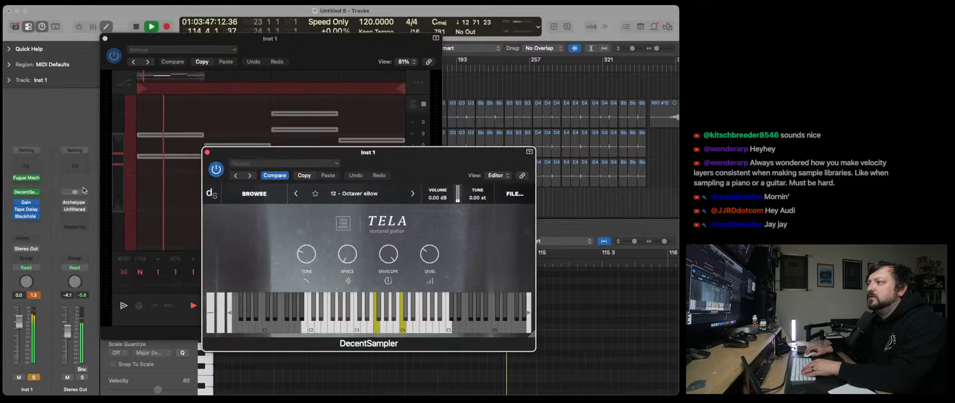
# Raise Blackhole's Gravity to 48 and Size to 120 on the Inst 1 track and close the reverb.
pyautogui.click(26, 216)
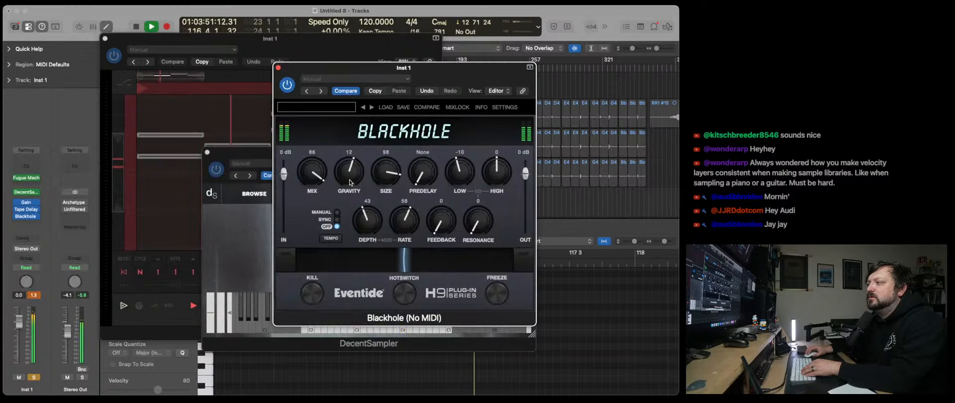
pyautogui.moveTo(350, 183); pyautogui.dragTo(394, 152)
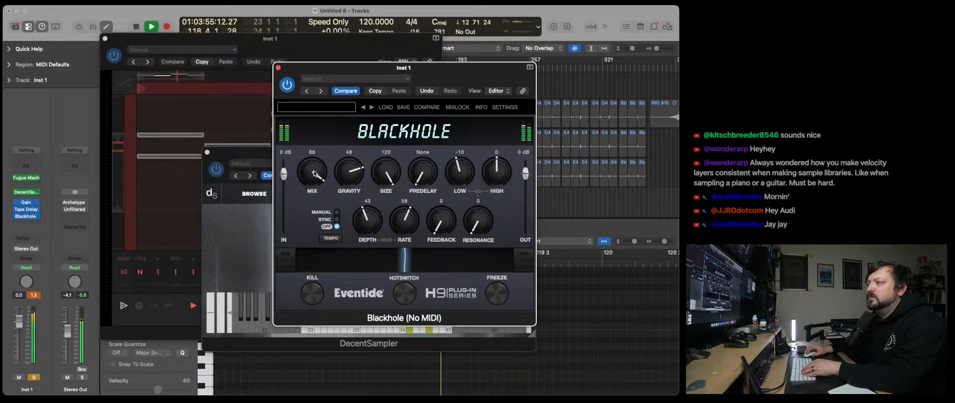
pyautogui.click(278, 67)
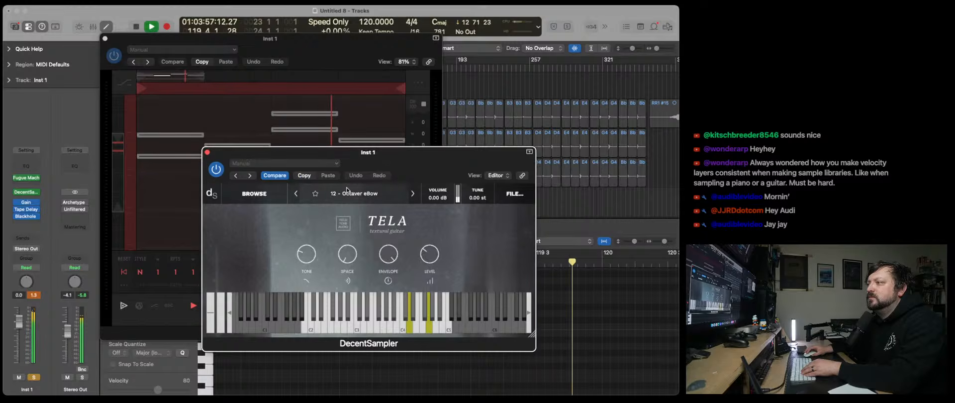
# Stop playback, close the TELA guitar and Fugue Machine Rubato windows, and take Inst 1 out of solo.
pyautogui.click(207, 153)
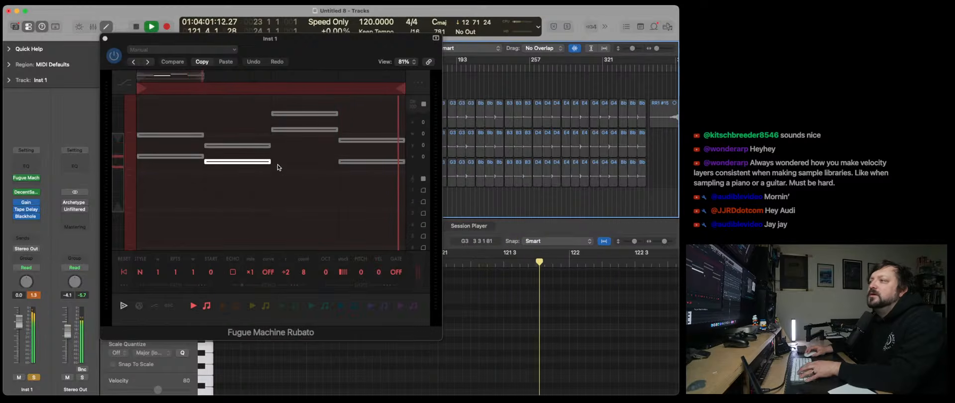
pyautogui.press('space')
pyautogui.click(105, 39)
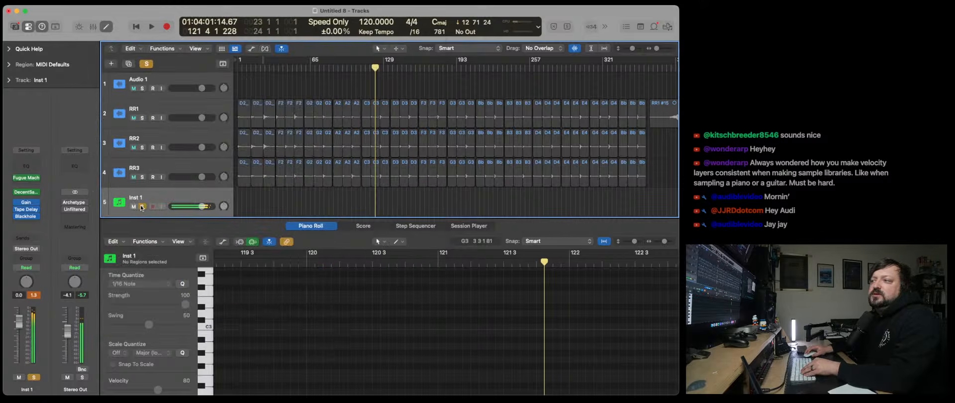
# Audition the EBOW_A2 recording on the RR1 track from bar 398.
pyautogui.hscroll(10, 334, 173)
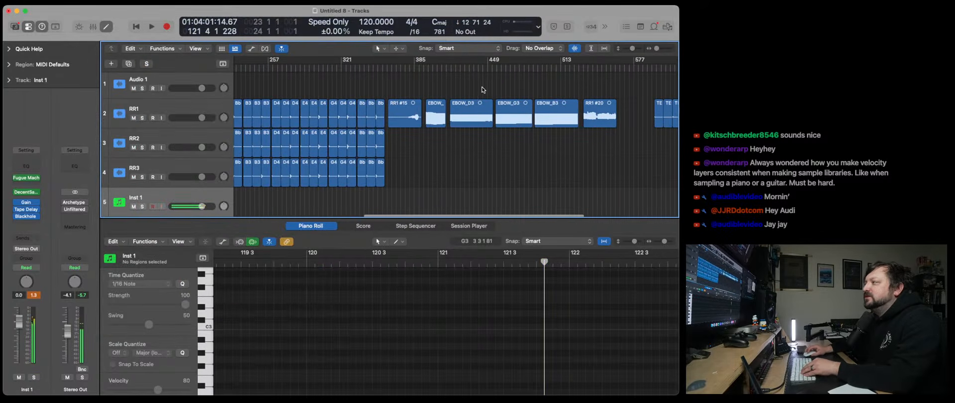
pyautogui.click(435, 67)
pyautogui.click(429, 67)
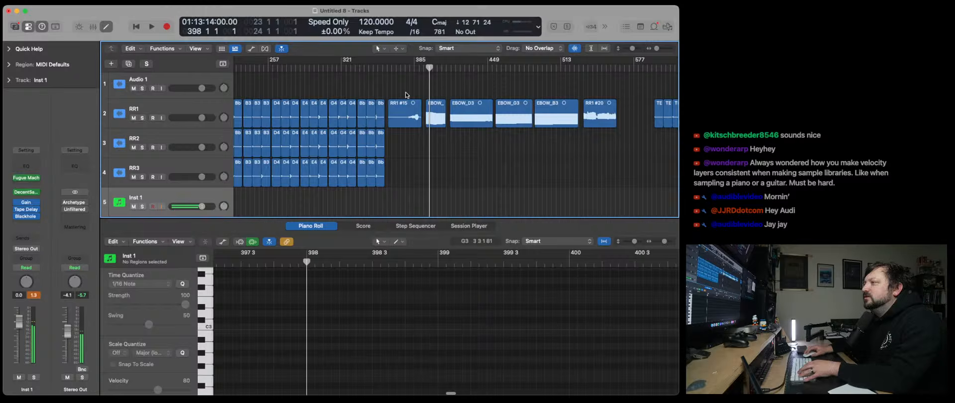
pyautogui.click(158, 119)
pyautogui.press('space')
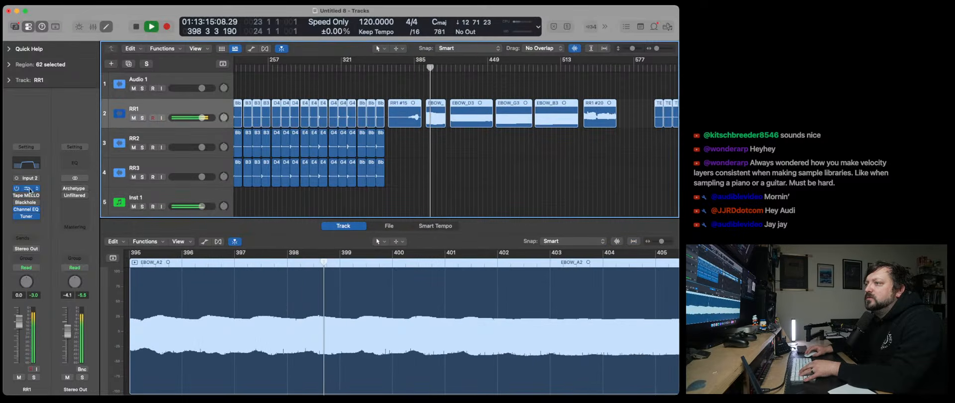
# Set the Transpose of Archetype Gojira X on RR1 to 0 st, close the plug-in, and mute Inst 1.
pyautogui.click(27, 189)
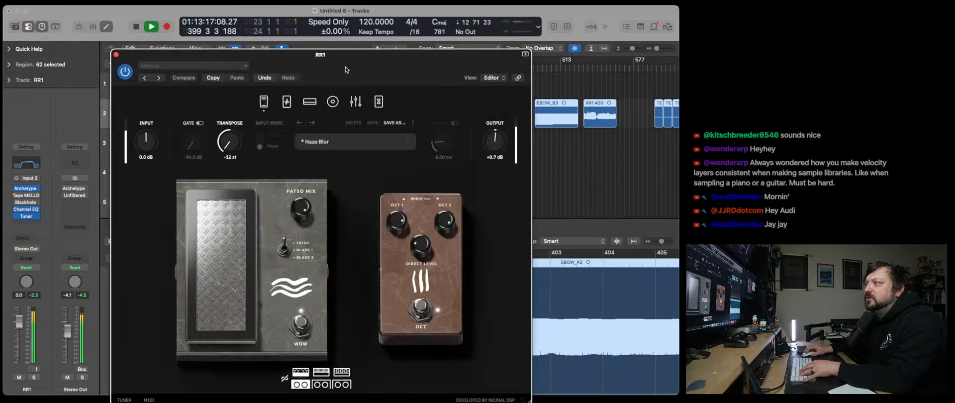
pyautogui.moveTo(346, 70); pyautogui.dragTo(314, 40)
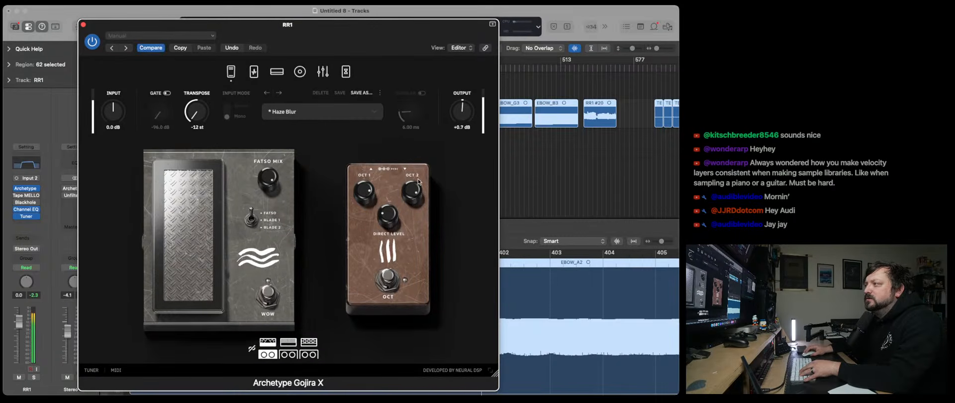
pyautogui.doubleClick(197, 111)
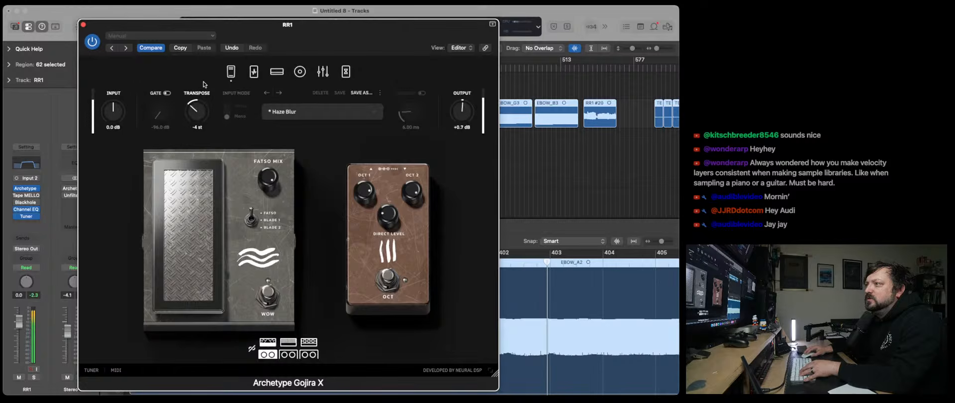
pyautogui.click(215, 209)
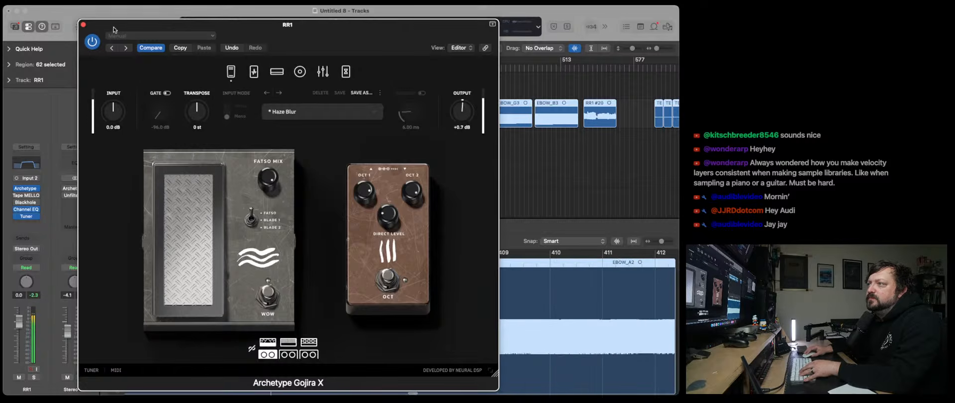
pyautogui.click(83, 24)
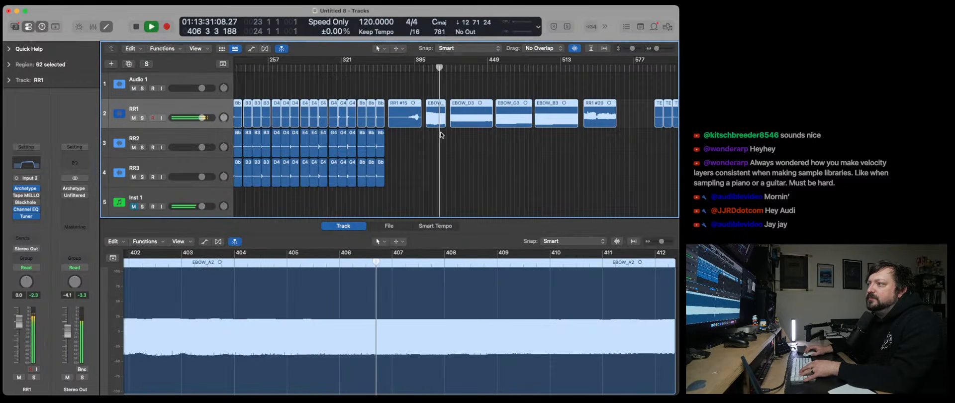
# Audition the EBOW_D3, EBOW_G3 and EBOW_B3 recordings on RR1 in turn and stop playback.
pyautogui.click(458, 71)
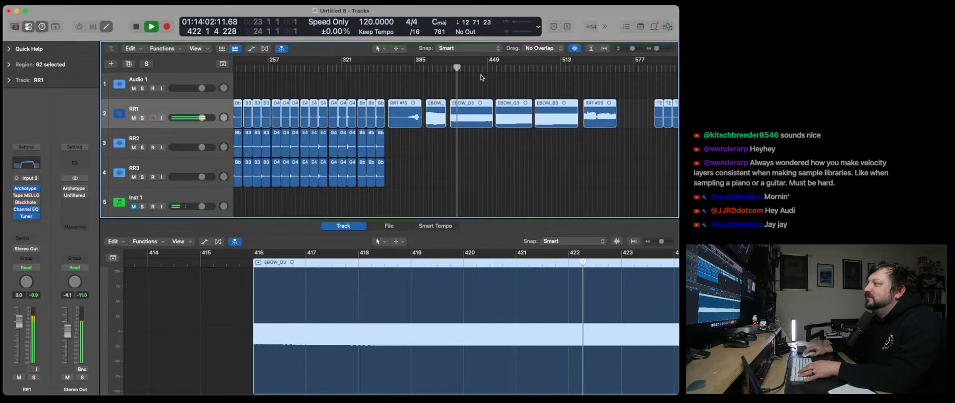
pyautogui.hscroll(3, 479, 105)
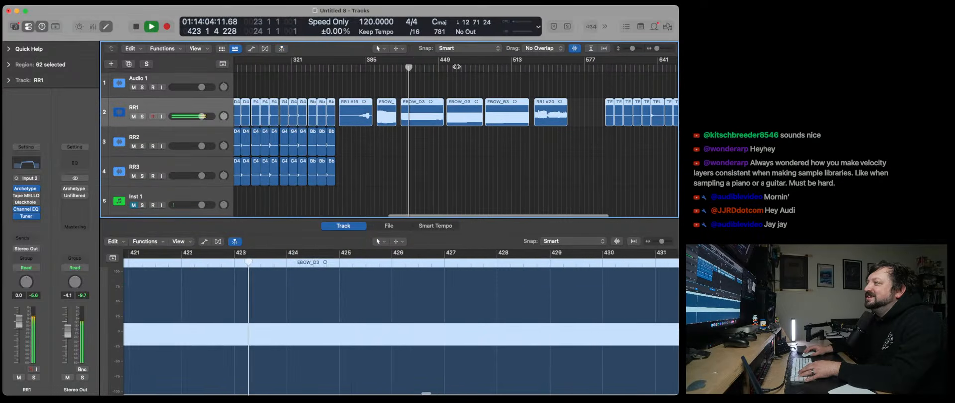
pyautogui.click(456, 69)
pyautogui.hscroll(1, 500, 81)
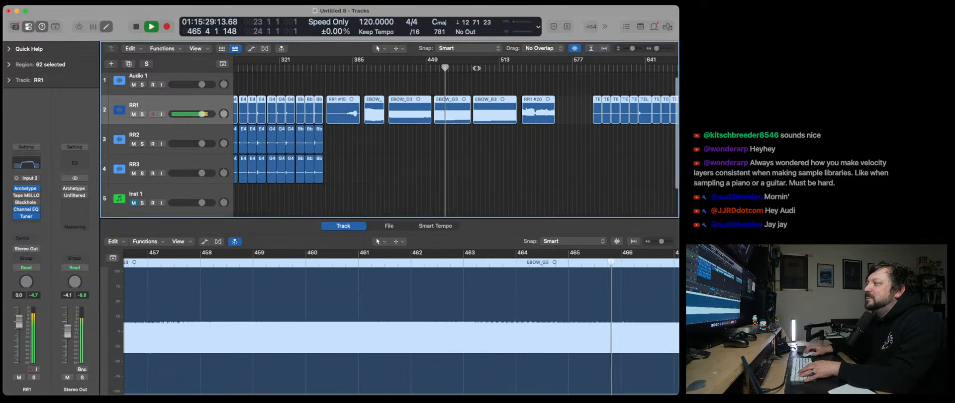
pyautogui.click(476, 68)
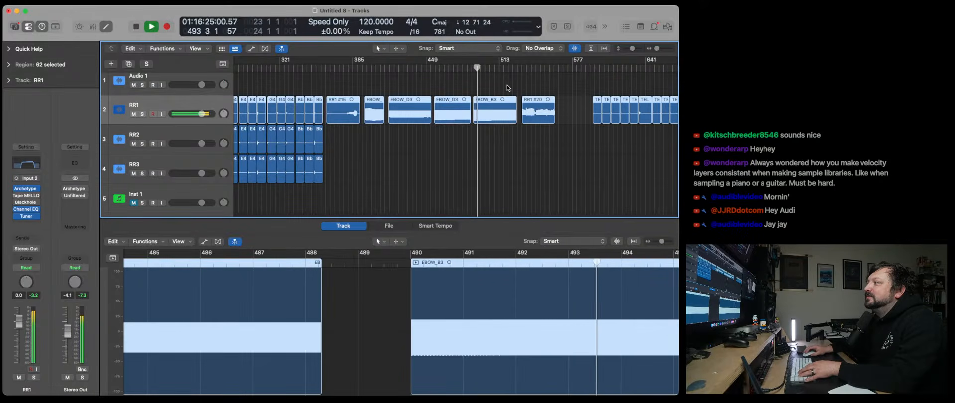
pyautogui.press('space')
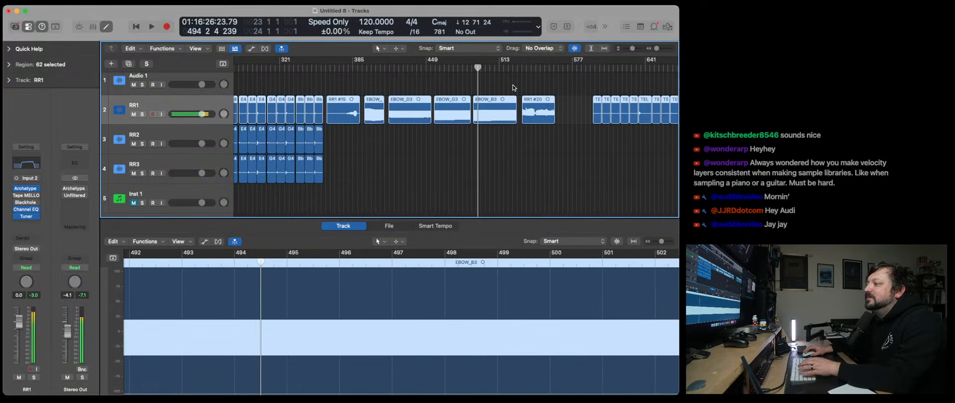
# Switch to Kontakt 7, select all the TAPE_EBOW zones in the mapping, and fit the window beside the code editor.
pyautogui.click(544, 400)
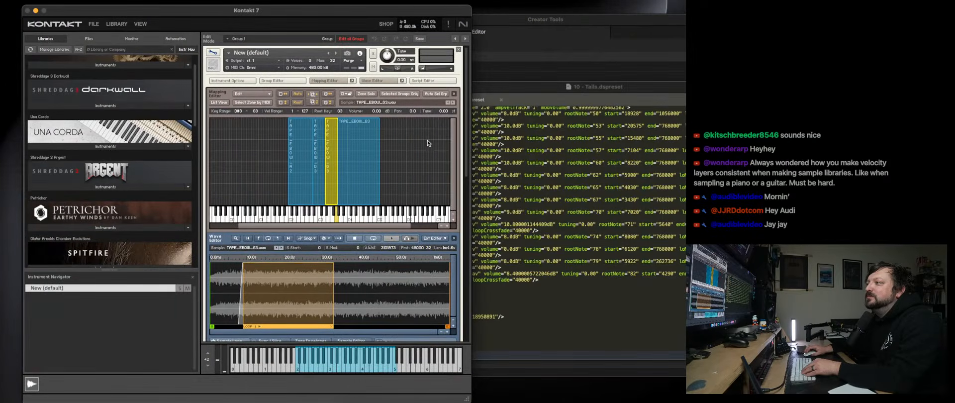
pyautogui.moveTo(273, 151); pyautogui.dragTo(396, 169)
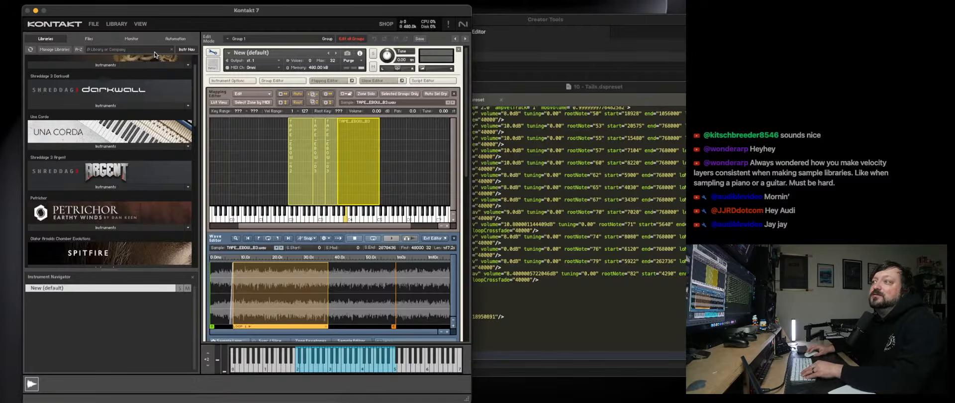
pyautogui.moveTo(136, 12); pyautogui.dragTo(118, 11)
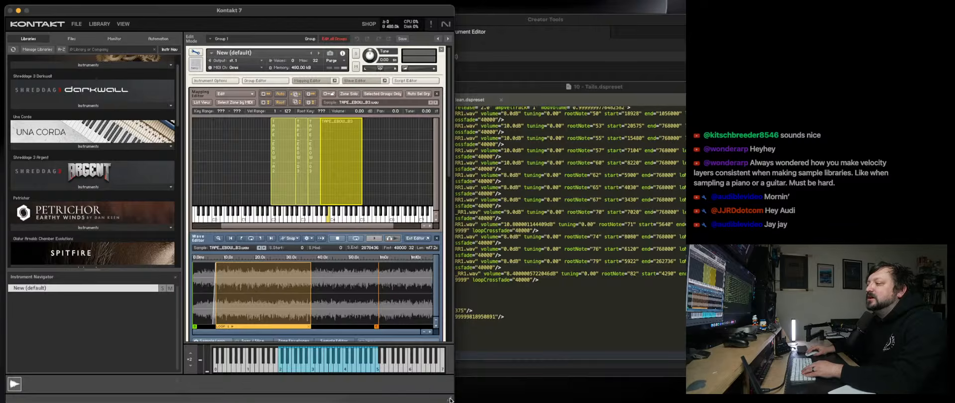
pyautogui.moveTo(450, 399)
pyautogui.mouseDown()
pyautogui.moveTo(438, 385)
pyautogui.moveTo(444, 394)
pyautogui.mouseUp()
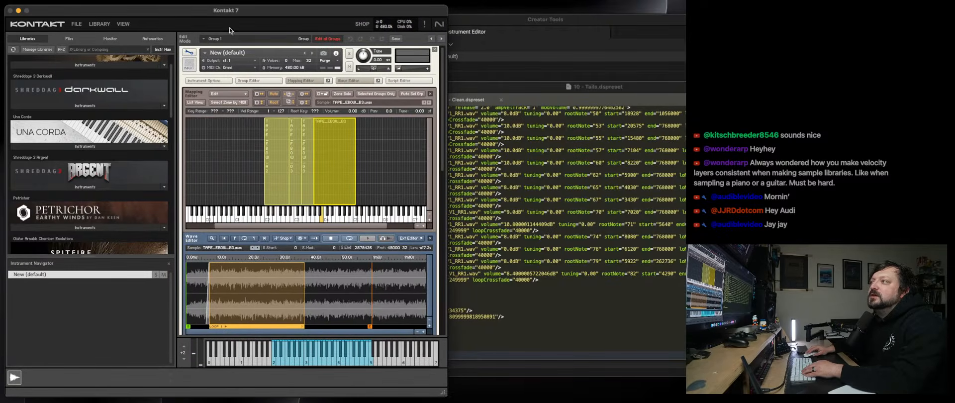
pyautogui.moveTo(227, 12); pyautogui.dragTo(226, 11)
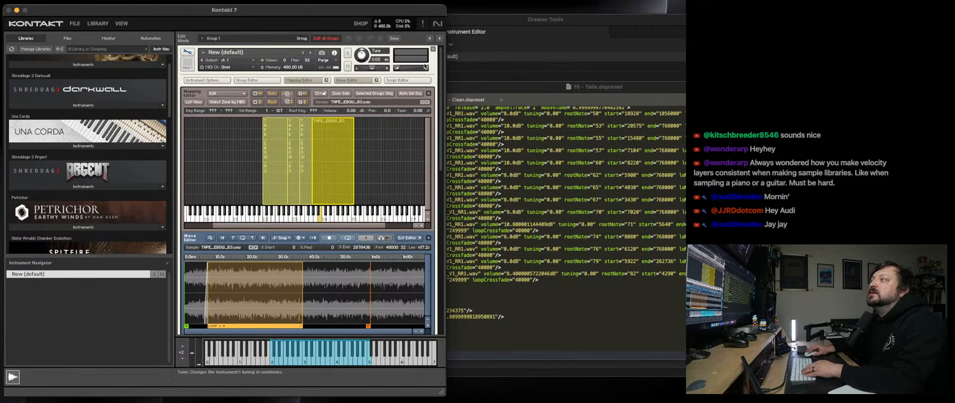
# Bring 10 - Tails.dspreset into view in the code editor and examine its sample and effect definitions.
pyautogui.click(561, 87)
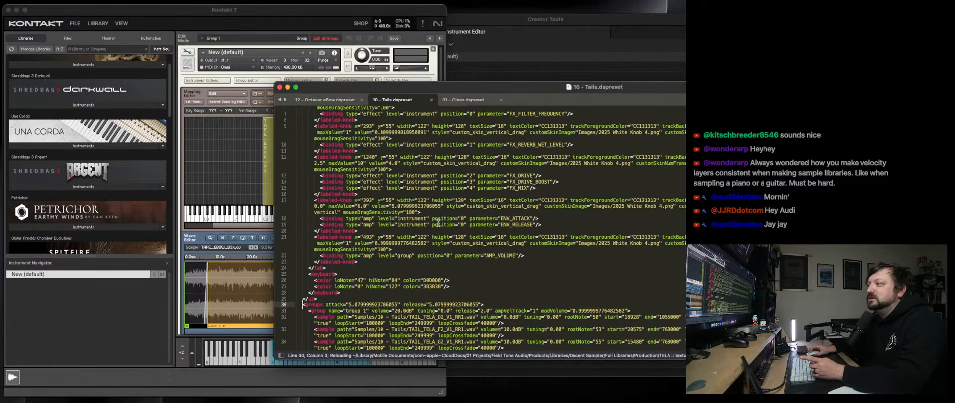
pyautogui.click(275, 183)
pyautogui.moveTo(274, 181); pyautogui.dragTo(43, 182)
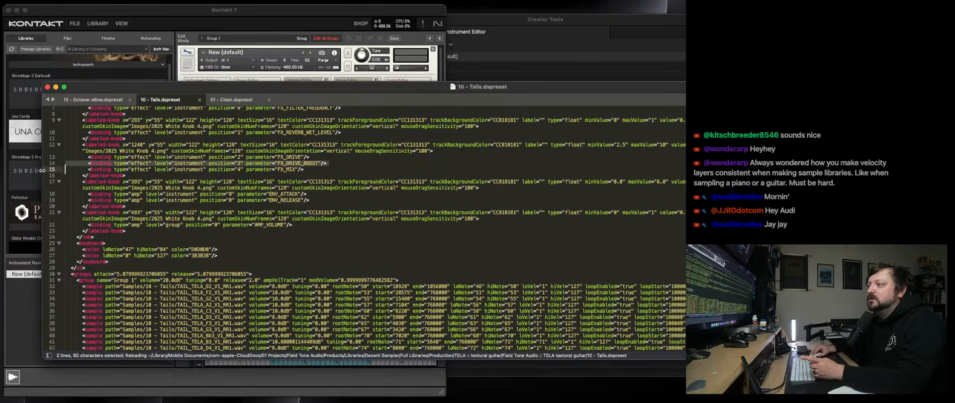
pyautogui.scroll(-8, 544, 235)
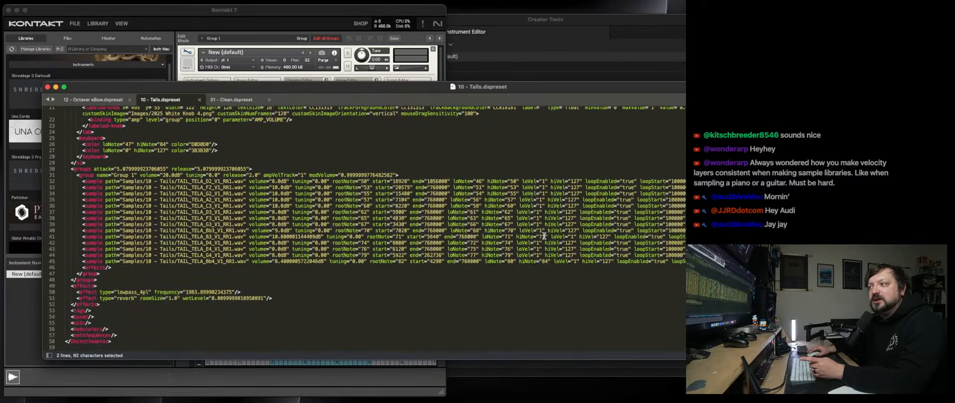
# Return to Kontakt 7 and examine the TAPE_EBOW zone mapping, waveform and sample loop settings.
pyautogui.click(251, 13)
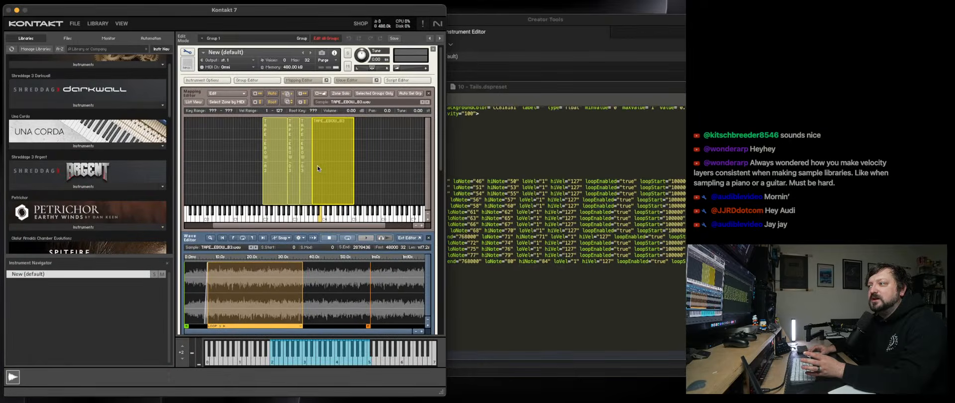
pyautogui.scroll(-4, 318, 149)
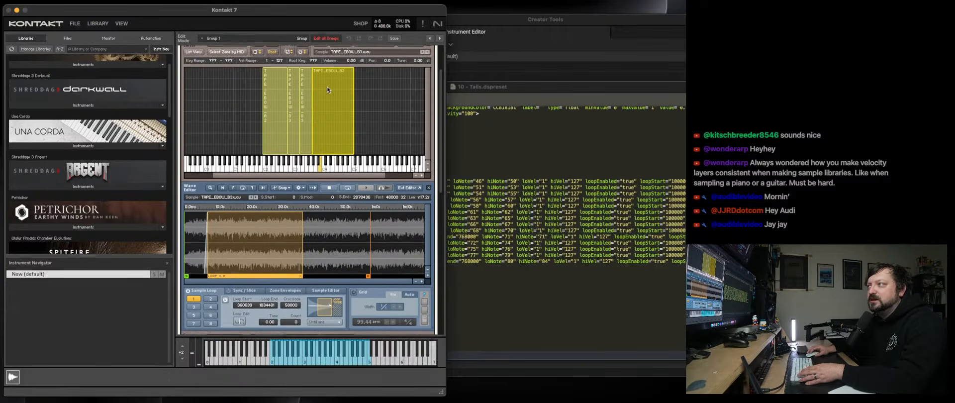
pyautogui.scroll(4, 328, 89)
pyautogui.scroll(-6, 371, 273)
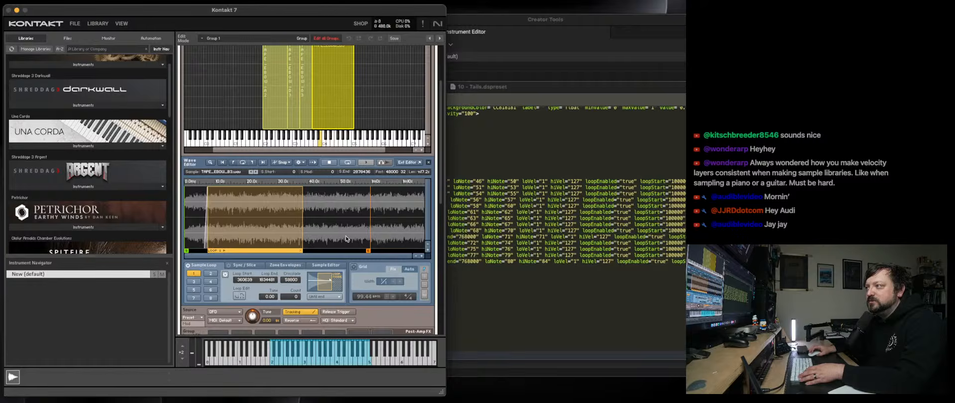
pyautogui.scroll(6, 348, 231)
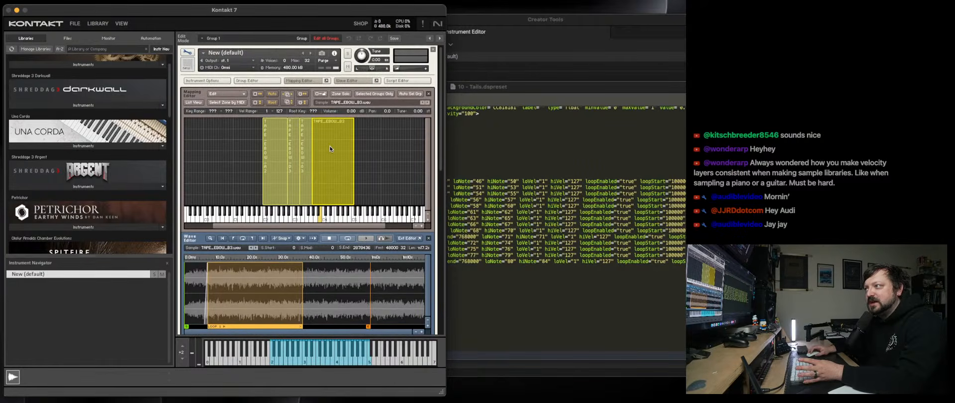
# Switch to Creator Tools, resize its window to fit the screen, and examine the DS Export.lua output for the eBow samples.
pyautogui.moveTo(510, 21); pyautogui.dragTo(376, 24)
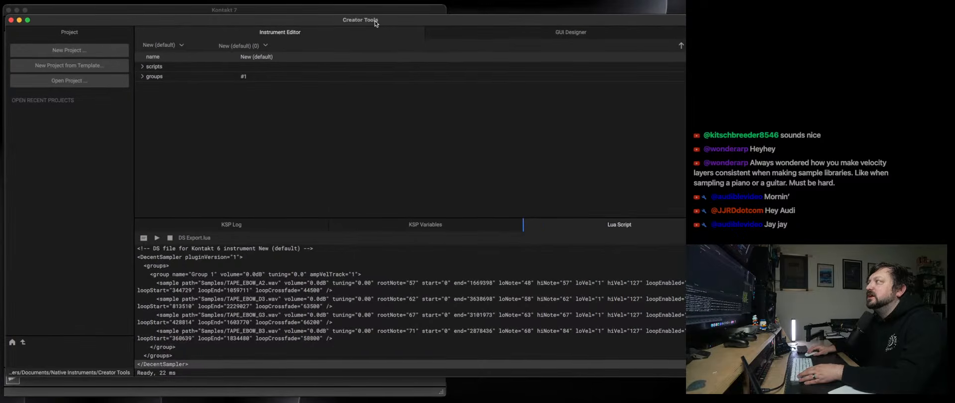
pyautogui.moveTo(714, 328); pyautogui.dragTo(601, 328)
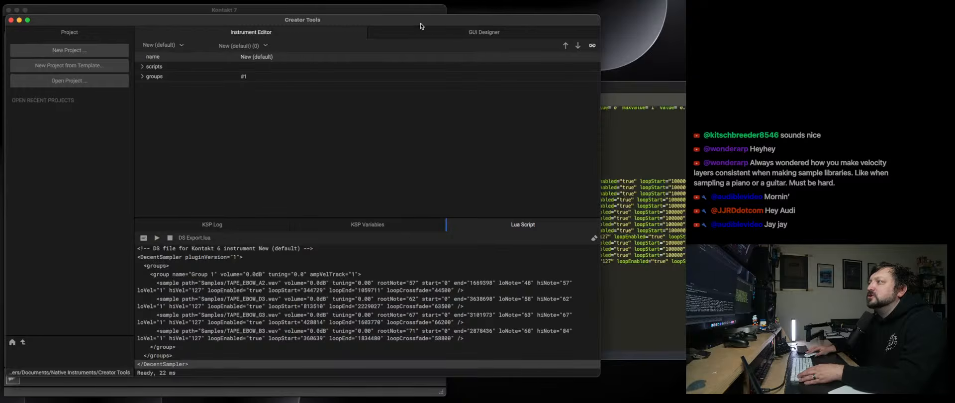
pyautogui.moveTo(420, 26); pyautogui.dragTo(444, 24)
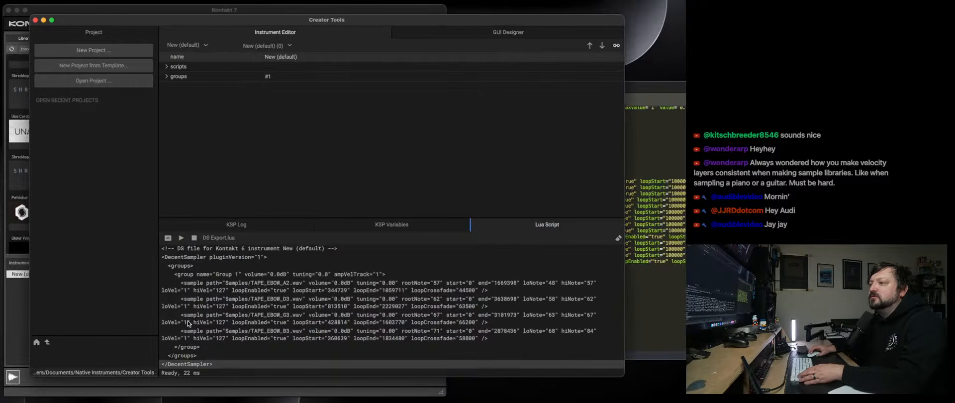
pyautogui.scroll(1, 182, 276)
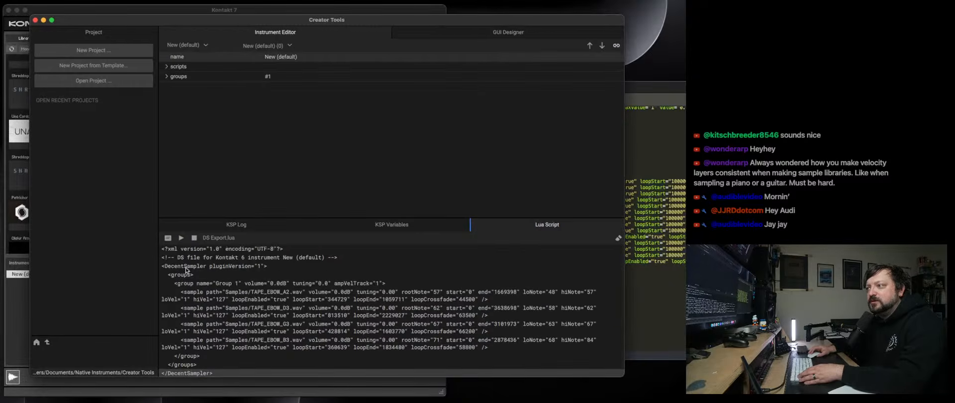
pyautogui.scroll(-1, 194, 292)
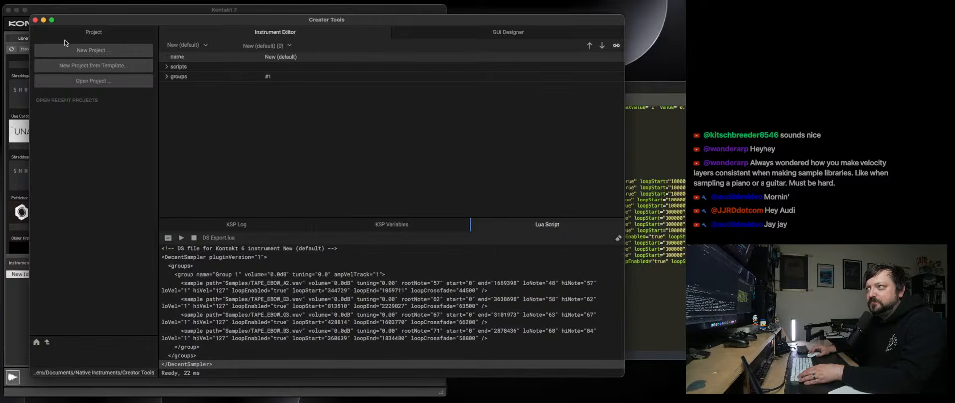
# Clear the DS Export.lua script output and close the Creator Tools window.
pyautogui.click(618, 238)
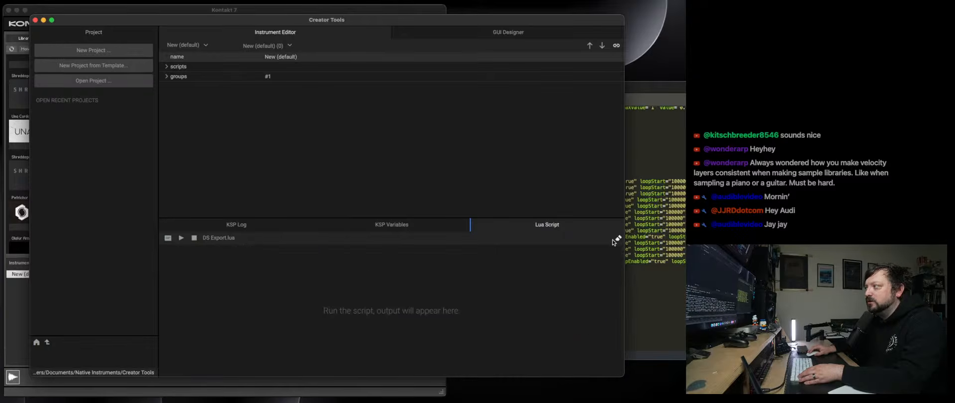
pyautogui.click(35, 20)
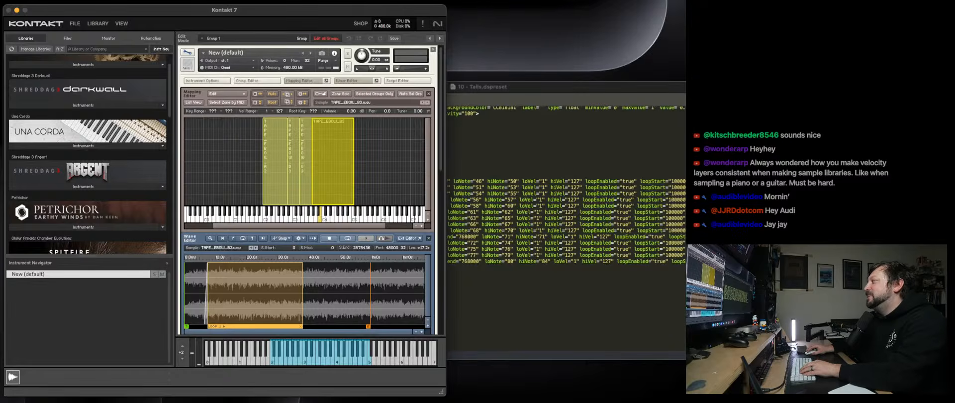
# Narrow the code editor window and move it fully into the visible screen area, then bring Kontakt 7 to the front.
pyautogui.moveTo(915, 224); pyautogui.dragTo(697, 224)
pyautogui.moveTo(612, 88); pyautogui.dragTo(581, 71)
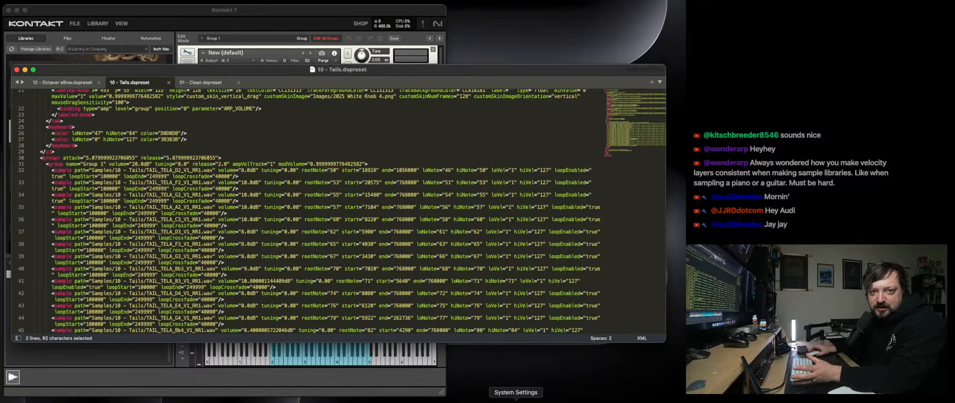
pyautogui.click(263, 5)
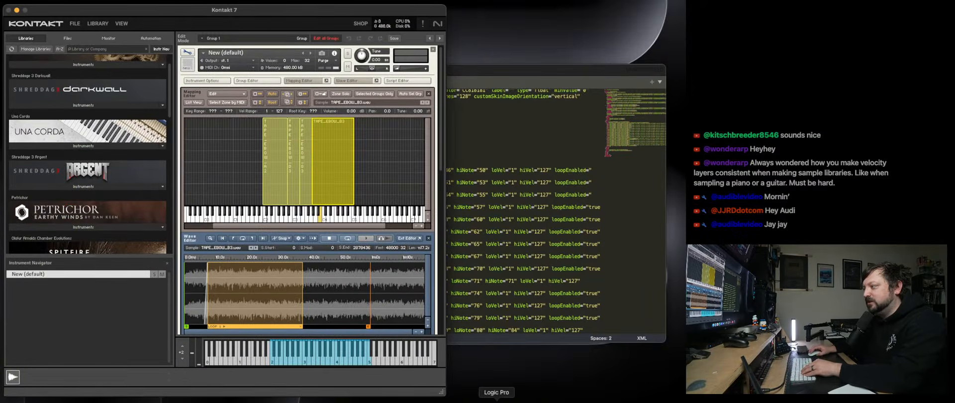
# Switch to Logic Pro and on to Safari, and look over the stream thumbnail frames in the MAIN YT THUMBNAIL Figma file.
pyautogui.click(496, 400)
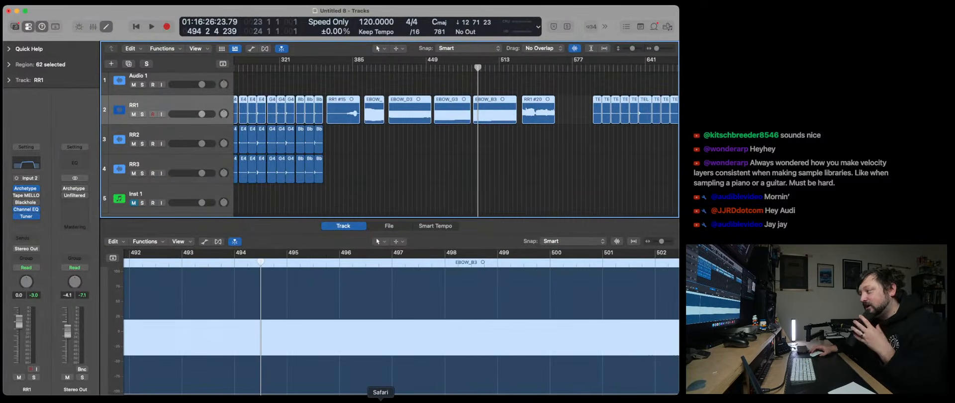
pyautogui.click(381, 401)
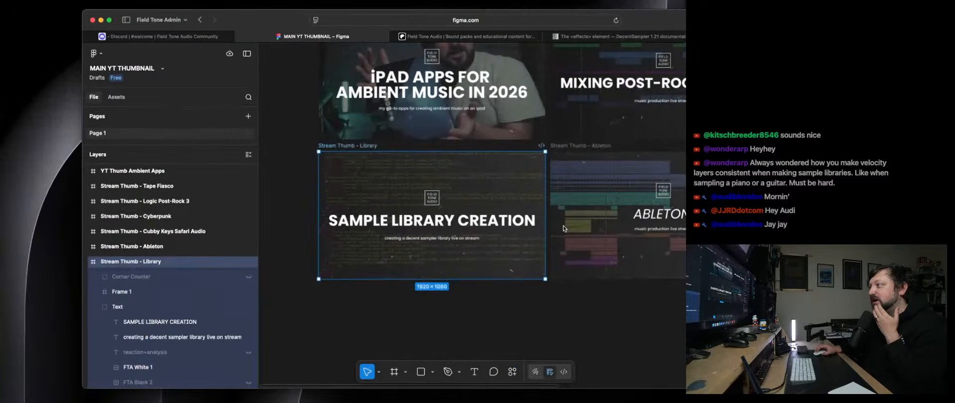
pyautogui.scroll(2, 564, 228)
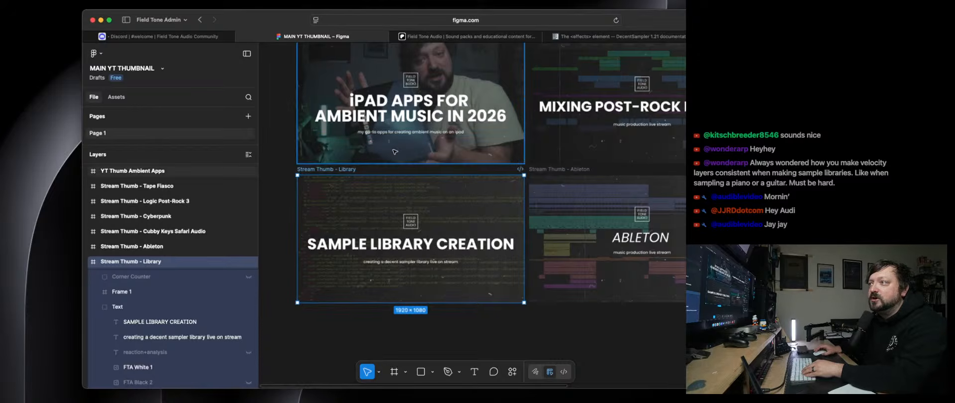
pyautogui.hscroll(3, 395, 151)
pyautogui.scroll(2, 394, 152)
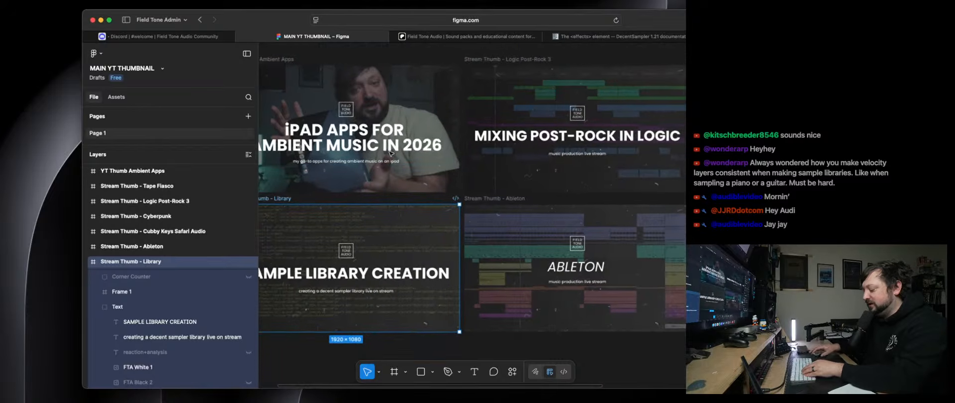
pyautogui.scroll(-3, 390, 153)
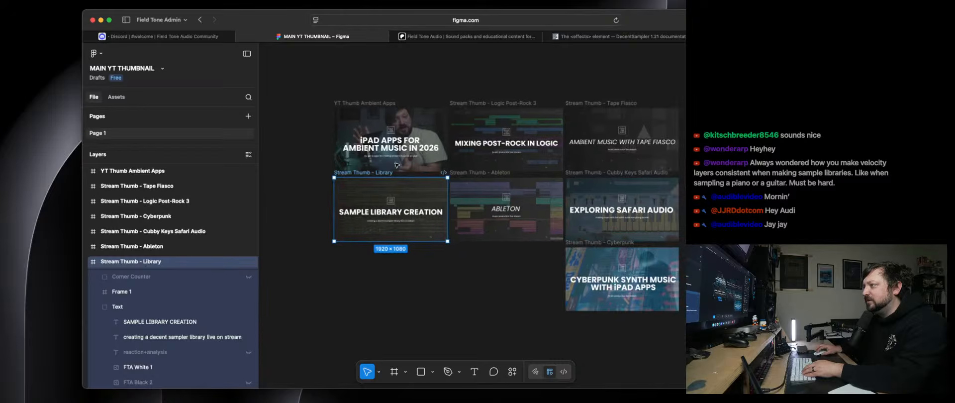
pyautogui.hscroll(1, 466, 296)
pyautogui.hscroll(-3, 488, 314)
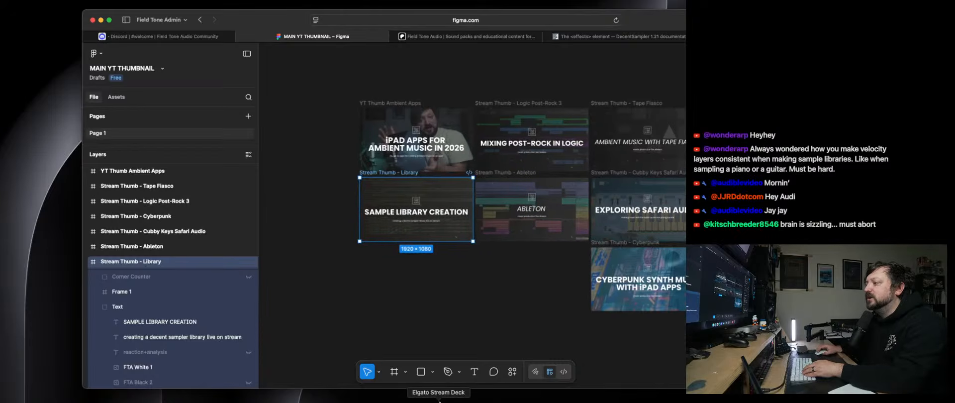
pyautogui.click(419, 400)
pyautogui.hscroll(8, 472, 209)
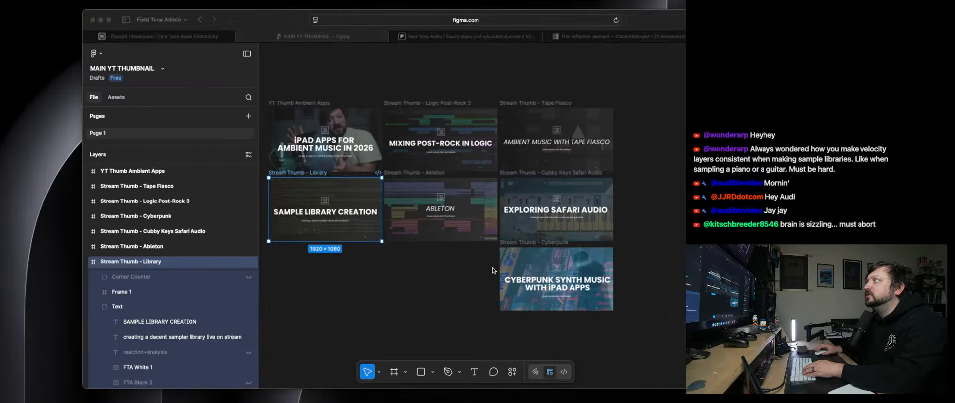
# Move and resize the Safari window so the whole Figma editor, including its design properties, fits the visible screen area.
pyautogui.moveTo(742, 23); pyautogui.dragTo(663, 22)
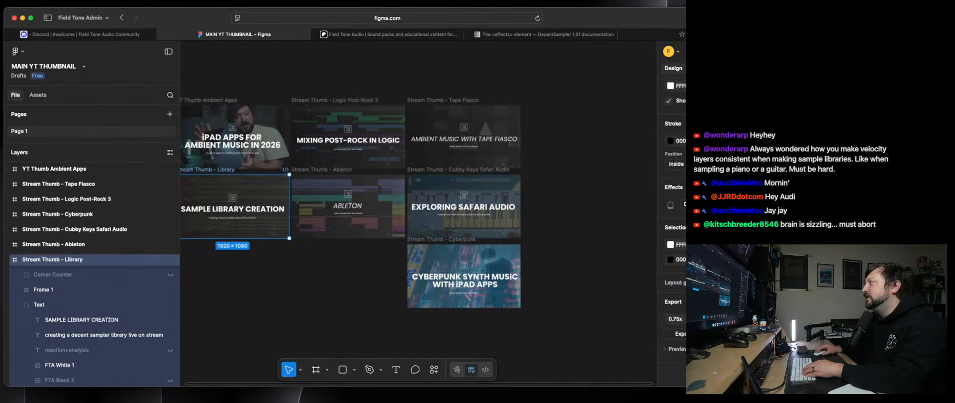
pyautogui.moveTo(770, 121); pyautogui.dragTo(678, 121)
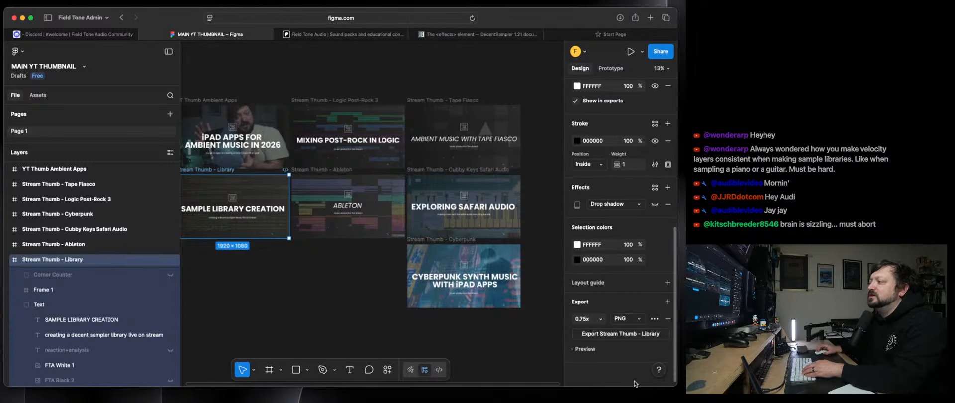
pyautogui.moveTo(624, 388); pyautogui.dragTo(625, 397)
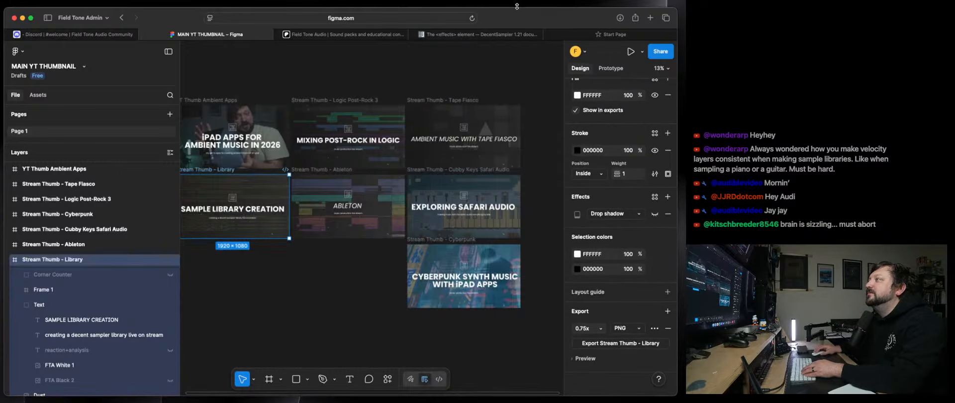
pyautogui.moveTo(517, 5); pyautogui.dragTo(517, 4)
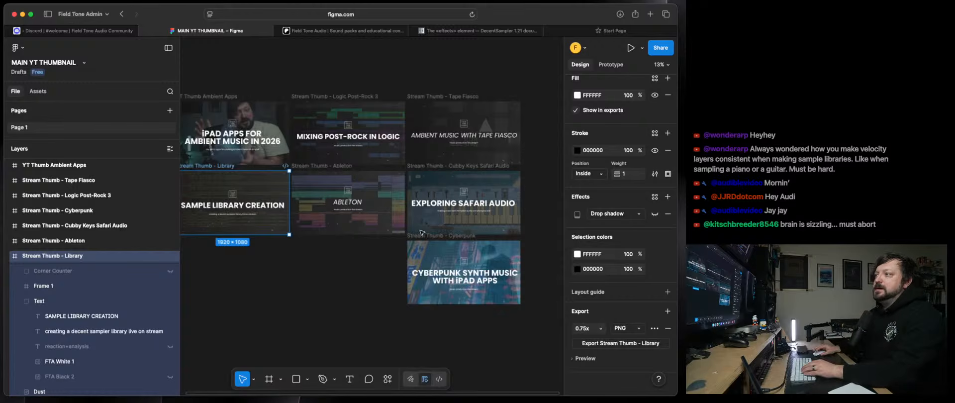
# Deselect the Stream Thumb - Library frame on the Figma canvas.
pyautogui.hscroll(-3, 346, 330)
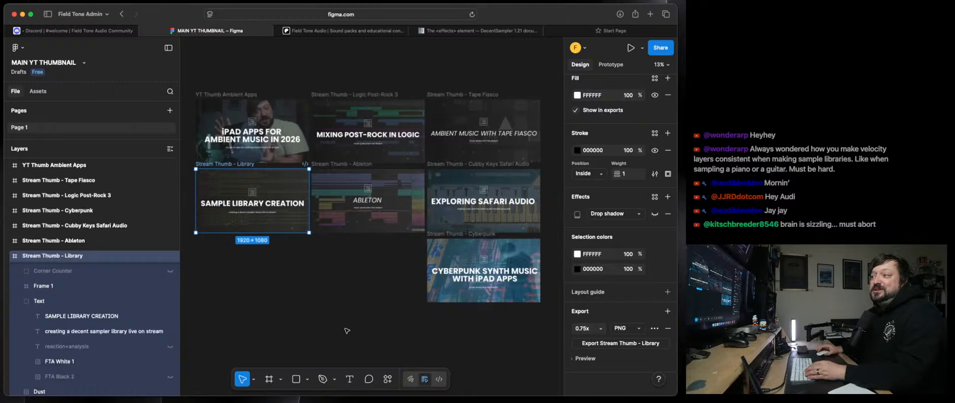
pyautogui.click(314, 299)
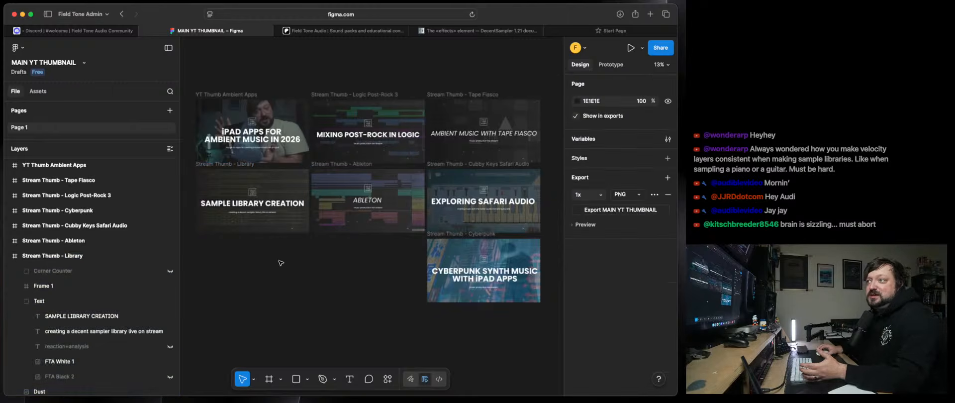
pyautogui.doubleClick(68, 64)
pyautogui.press('Return')
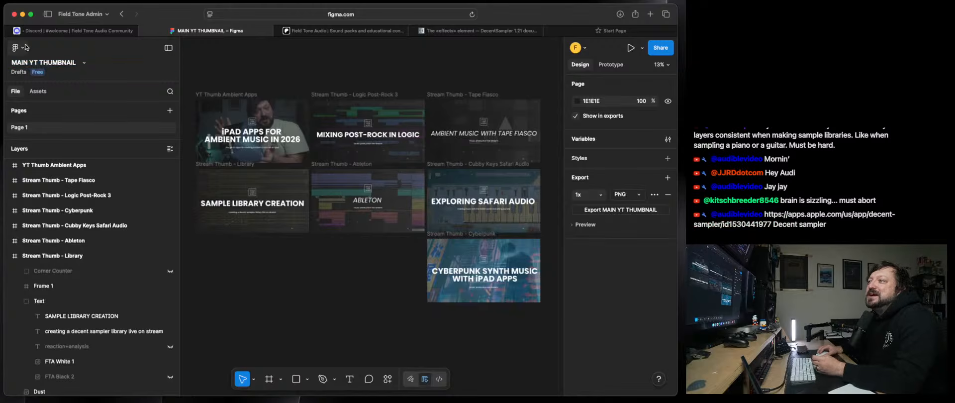
# Load the Figma home page with the recently viewed files in the current browser tab.
pyautogui.press('super+l')
pyautogui.write('fig')
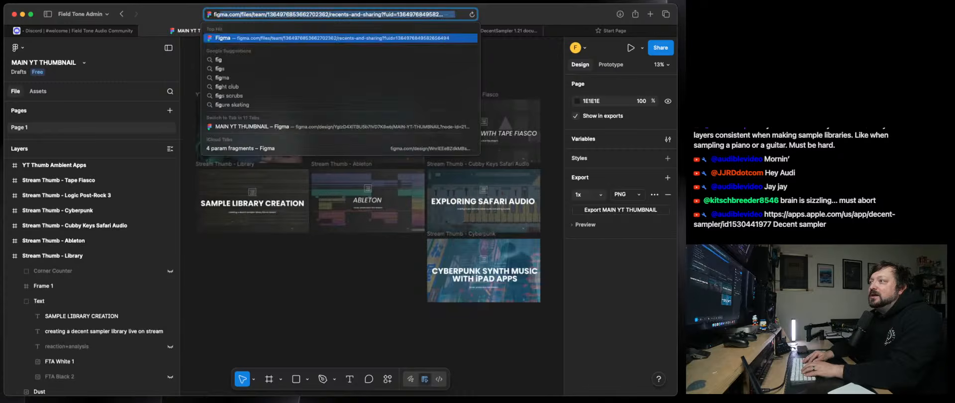
pyautogui.press('Return')
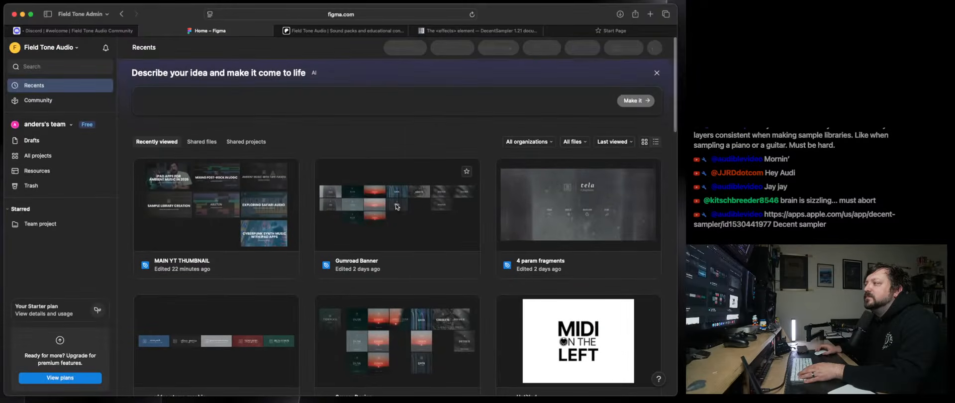
# Browse the recently viewed Figma files and open the 4 param fragments design.
pyautogui.scroll(-10, 416, 220)
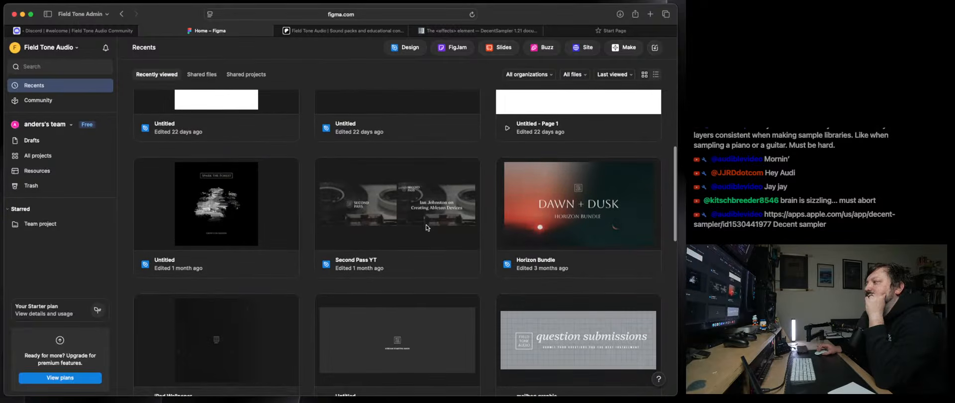
pyautogui.scroll(-2, 426, 227)
pyautogui.scroll(-8, 425, 225)
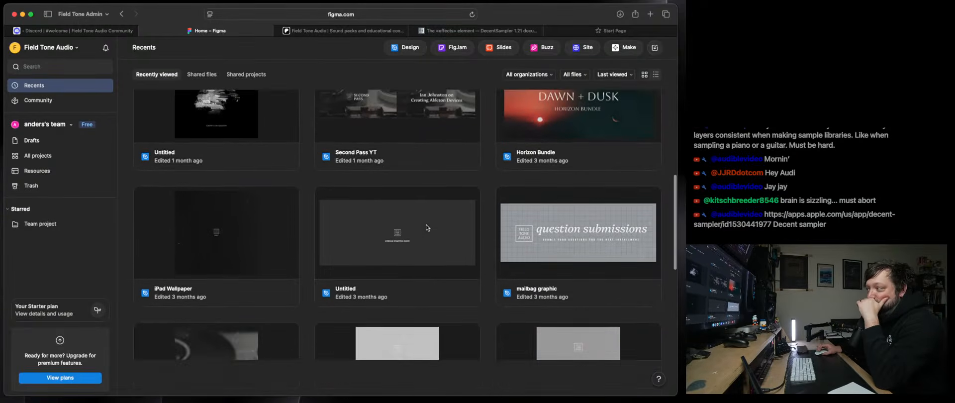
pyautogui.scroll(-6, 426, 227)
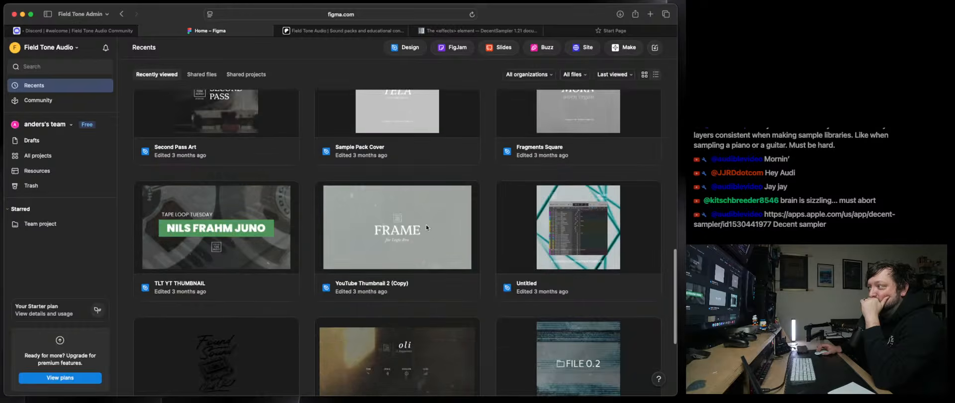
pyautogui.scroll(14, 426, 227)
pyautogui.scroll(8, 425, 227)
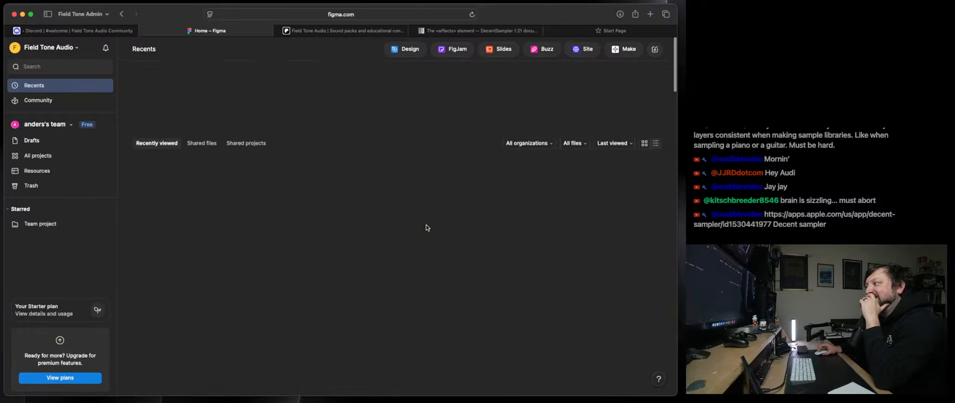
pyautogui.doubleClick(569, 222)
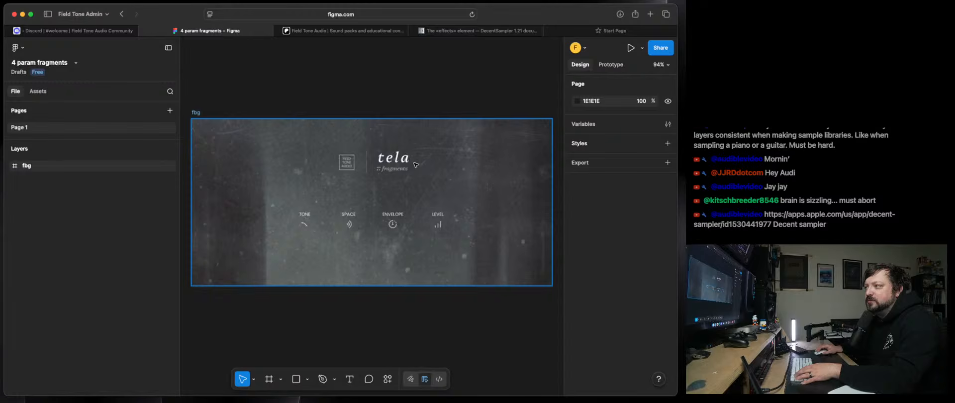
# Expand the fbg frame's layers and hide its TELA background layer.
pyautogui.click(13, 168)
pyautogui.click(9, 166)
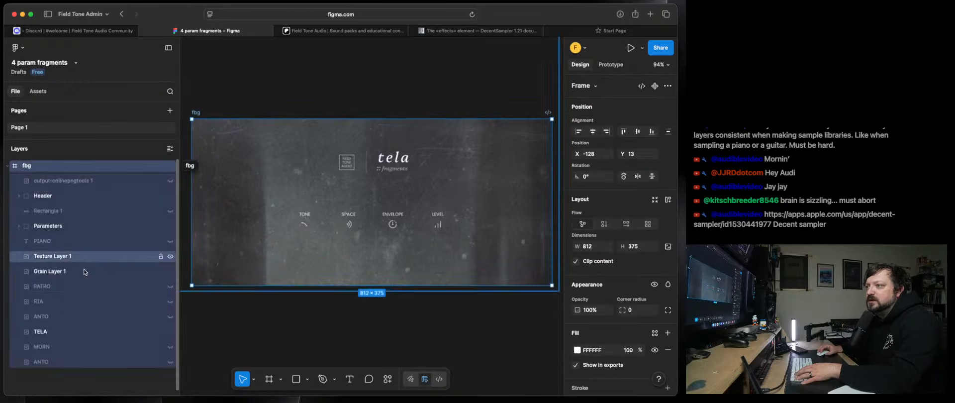
pyautogui.click(171, 332)
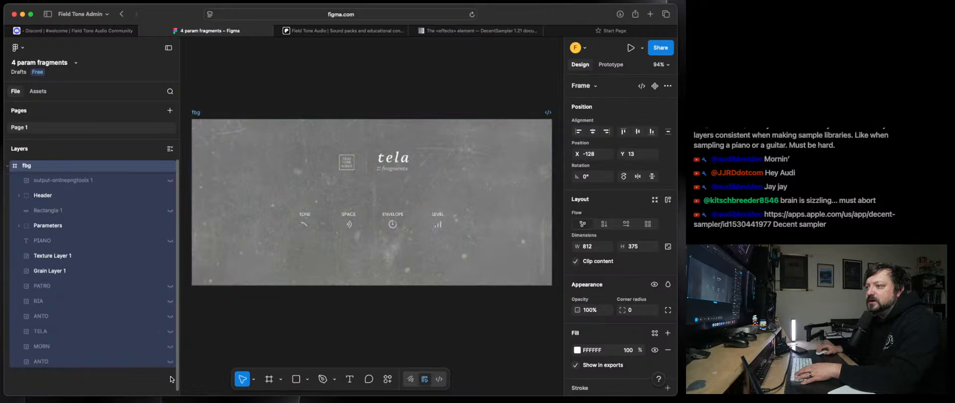
# Preview the bottommost ANTO, MORN and TELA backgrounds one at a time by showing each layer and hiding it again.
pyautogui.click(171, 364)
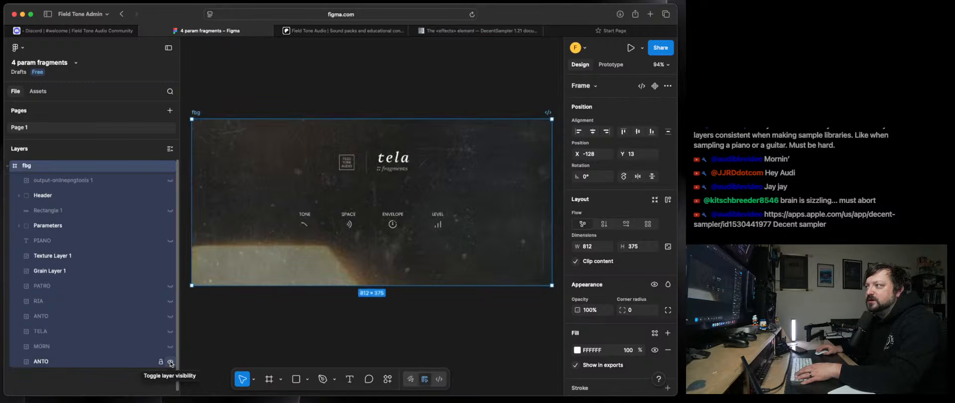
pyautogui.click(170, 363)
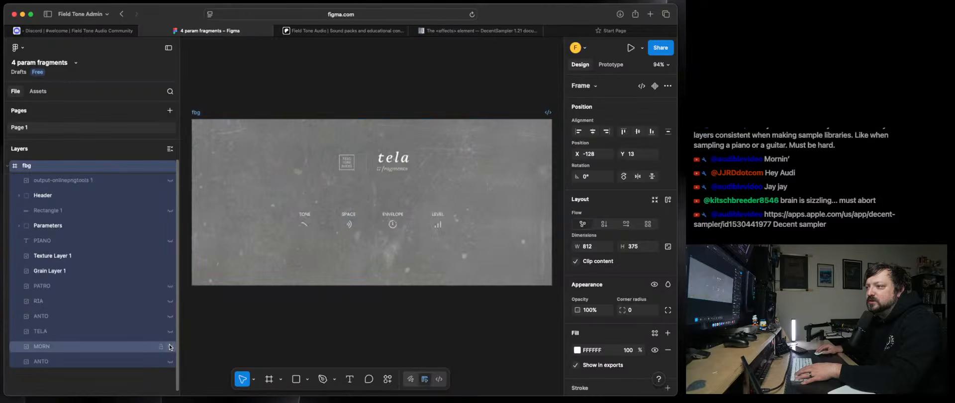
pyautogui.click(170, 347)
pyautogui.click(169, 346)
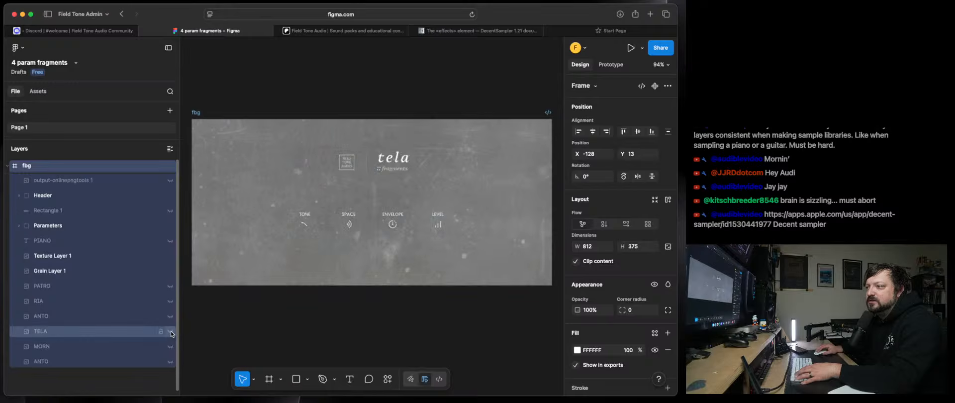
pyautogui.click(170, 331)
pyautogui.click(170, 331)
# Preview the upper ANTO, RIA and PATRO backgrounds one at a time by showing each layer and hiding it again.
pyautogui.click(171, 317)
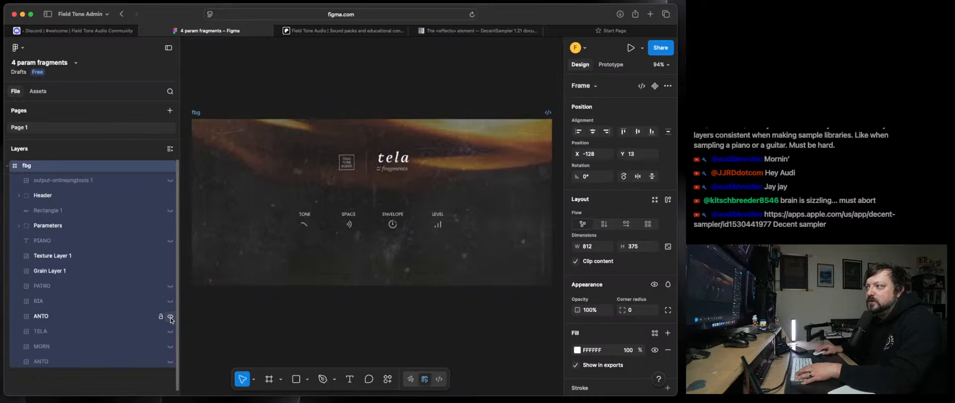
pyautogui.click(170, 317)
pyautogui.click(170, 301)
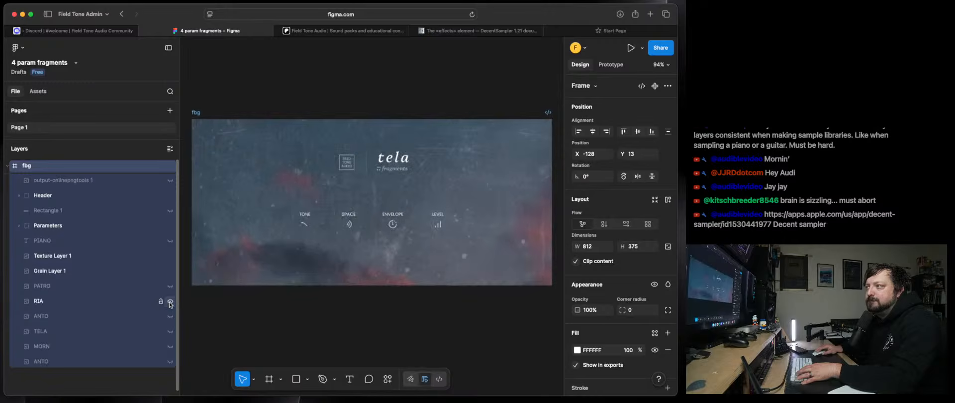
pyautogui.click(170, 301)
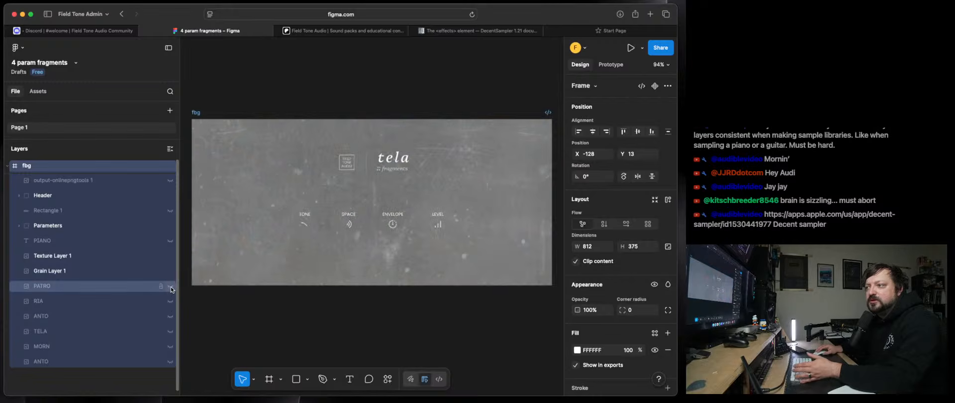
pyautogui.click(171, 286)
pyautogui.click(171, 286)
pyautogui.click(171, 287)
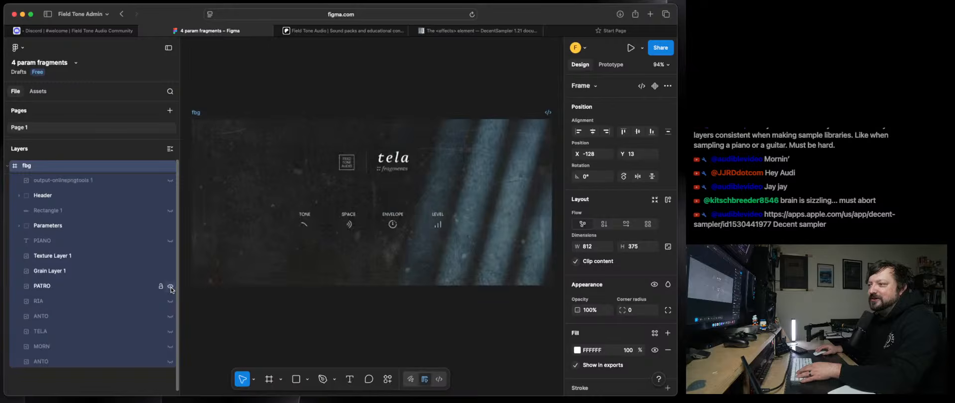
pyautogui.click(171, 286)
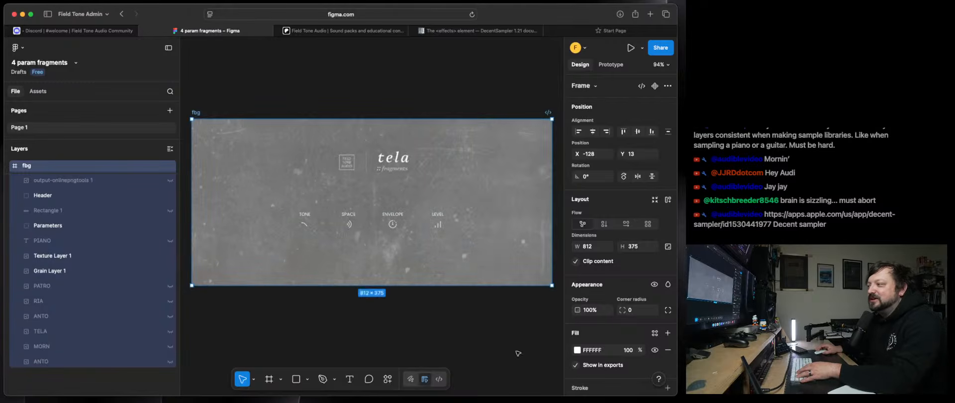
# Switch to Logic Pro and open the DecentSampler instrument on the Inst 1 track to view the TELA interface.
pyautogui.click(495, 401)
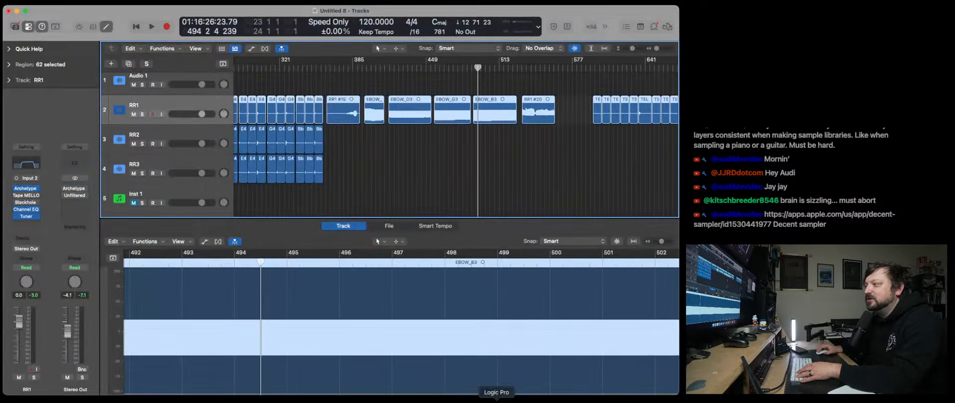
pyautogui.click(156, 194)
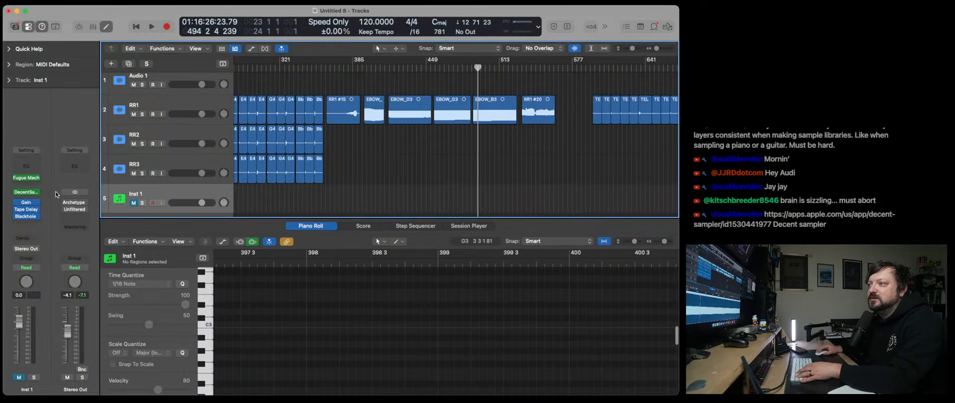
pyautogui.click(26, 192)
pyautogui.moveTo(393, 152); pyautogui.dragTo(327, 129)
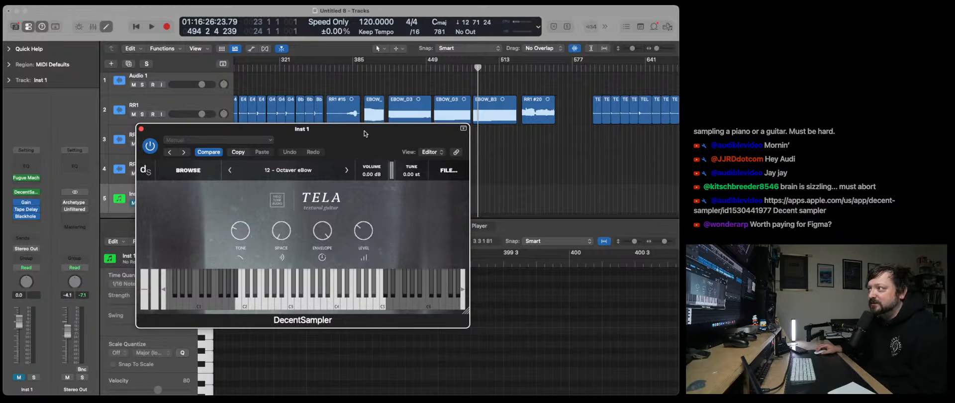
pyautogui.moveTo(362, 135); pyautogui.dragTo(407, 111)
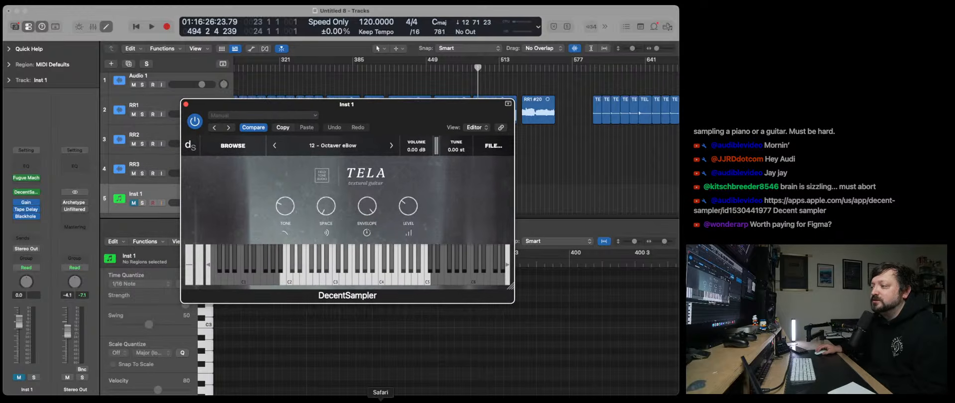
# Switch back to Figma in Safari, show the TELA background layer of the fbg frame and deselect the frame.
pyautogui.click(381, 401)
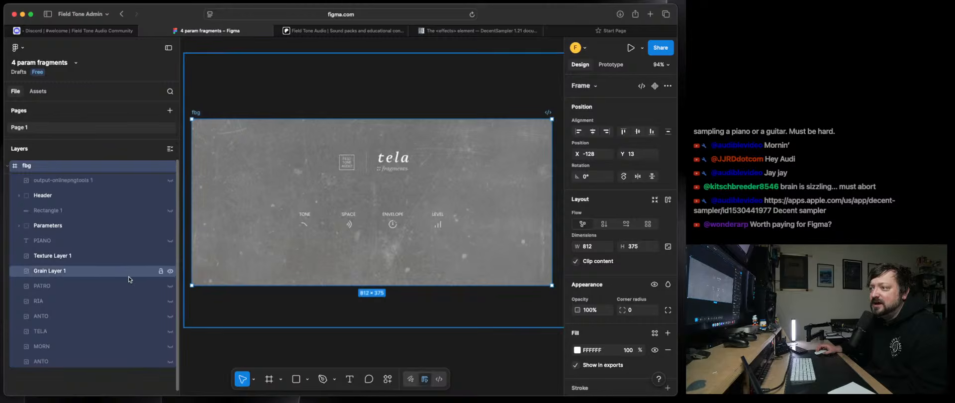
pyautogui.click(171, 331)
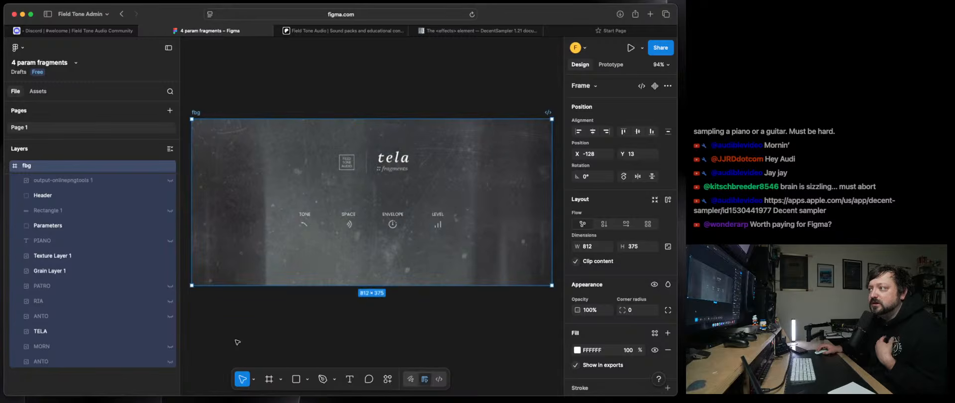
pyautogui.press('-')
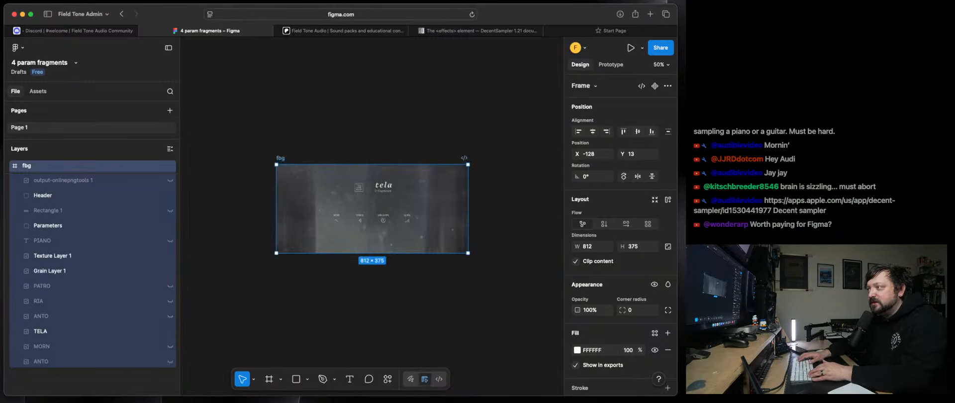
pyautogui.press('+')
pyautogui.press('-')
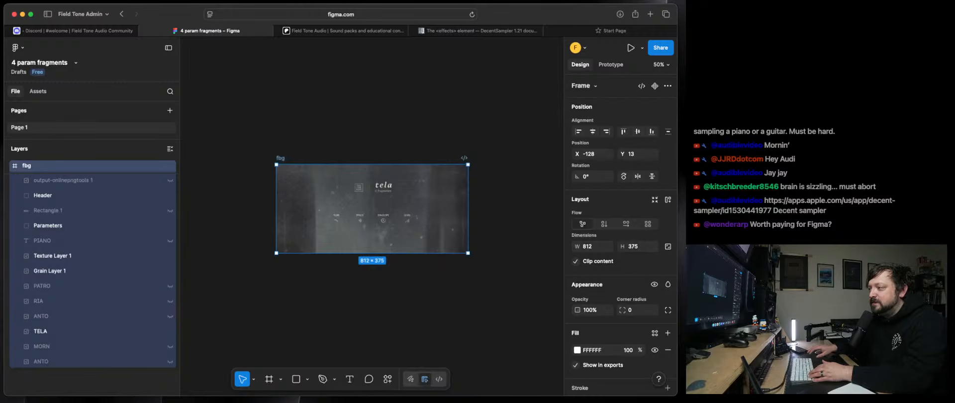
pyautogui.click(307, 325)
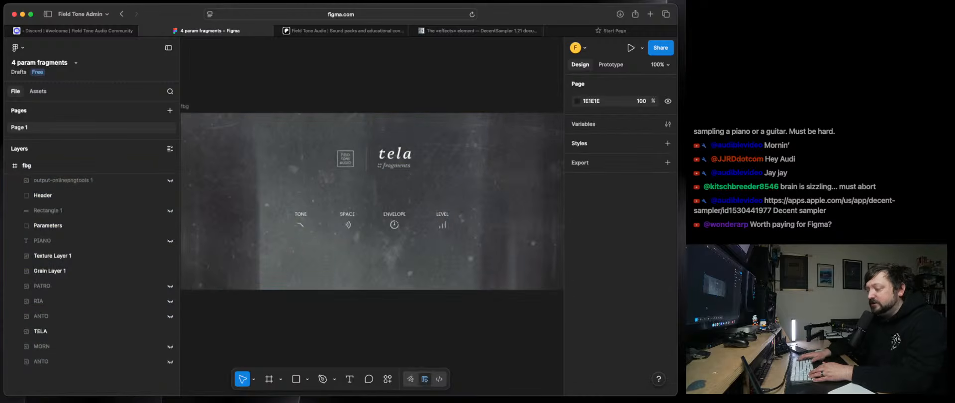
pyautogui.press('+')
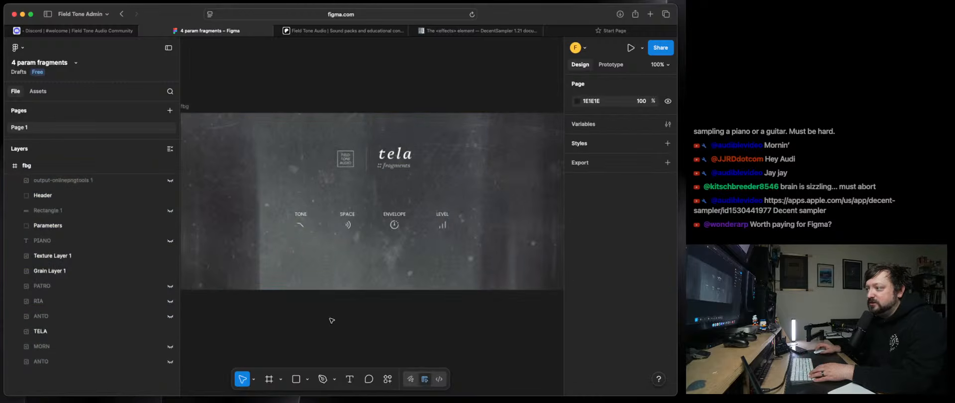
pyautogui.scroll(-2, 331, 320)
pyautogui.scroll(1, 330, 320)
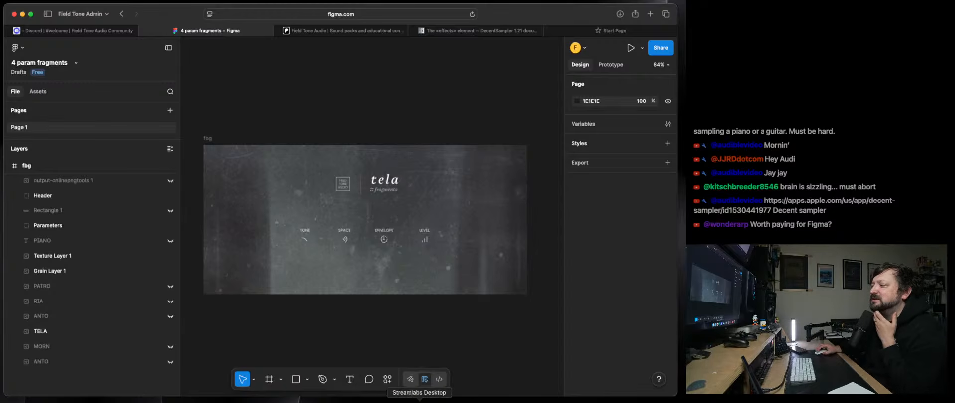
# Switch to Logic Pro, close the DecentSampler window and bring the TELA sample regions on the RR1 track into view.
pyautogui.click(420, 401)
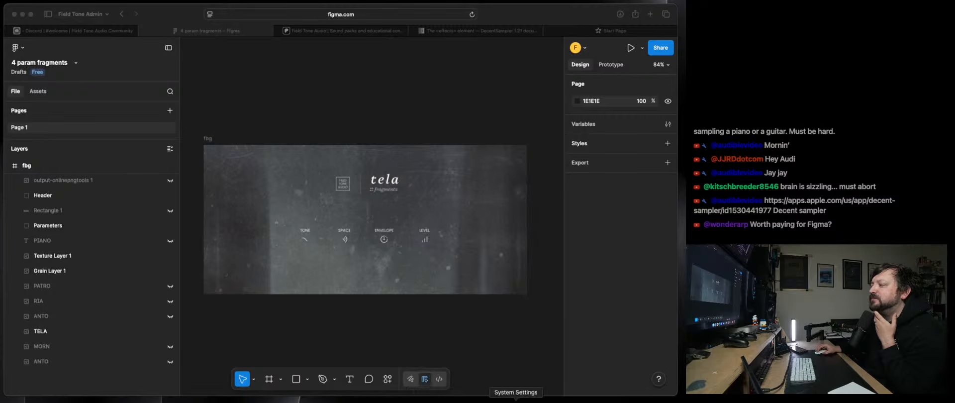
pyautogui.click(496, 401)
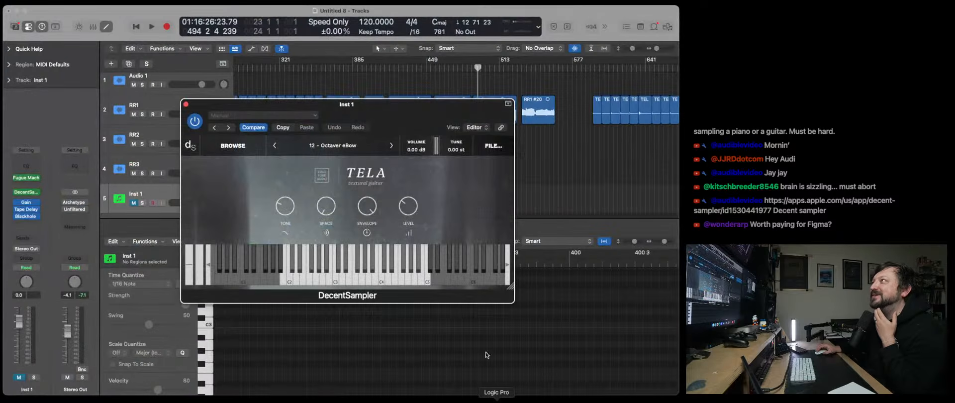
pyautogui.click(185, 105)
pyautogui.hscroll(5, 477, 149)
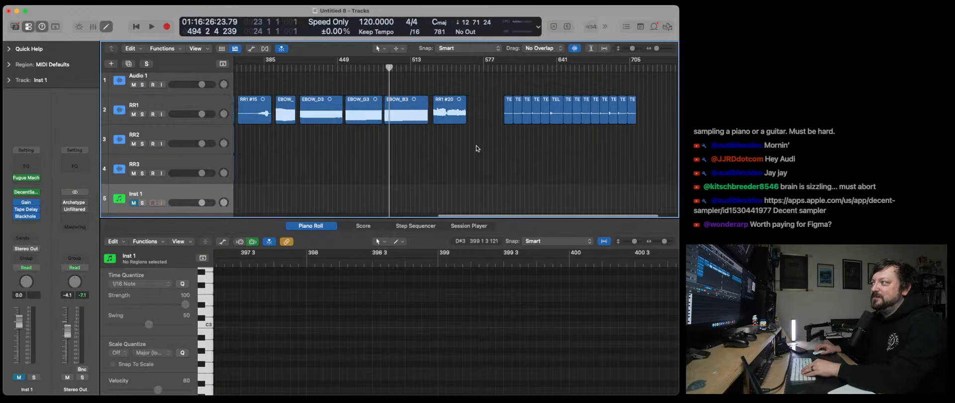
pyautogui.moveTo(656, 49); pyautogui.dragTo(658, 49)
pyautogui.hscroll(10, 591, 85)
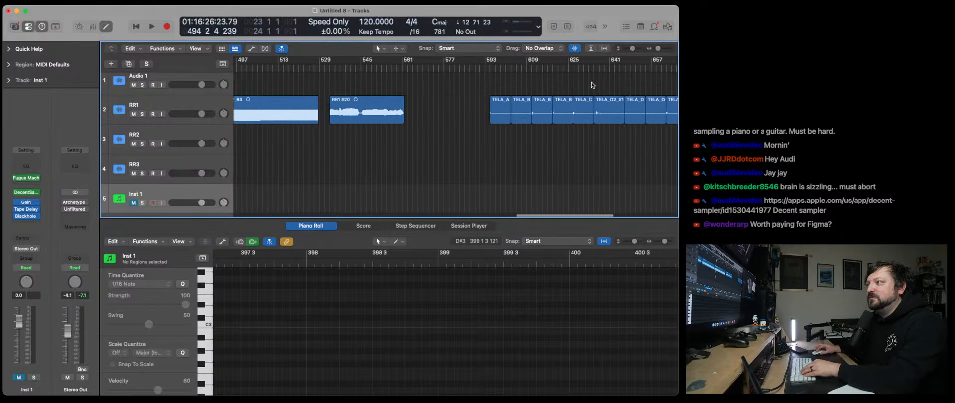
pyautogui.hscroll(3, 592, 85)
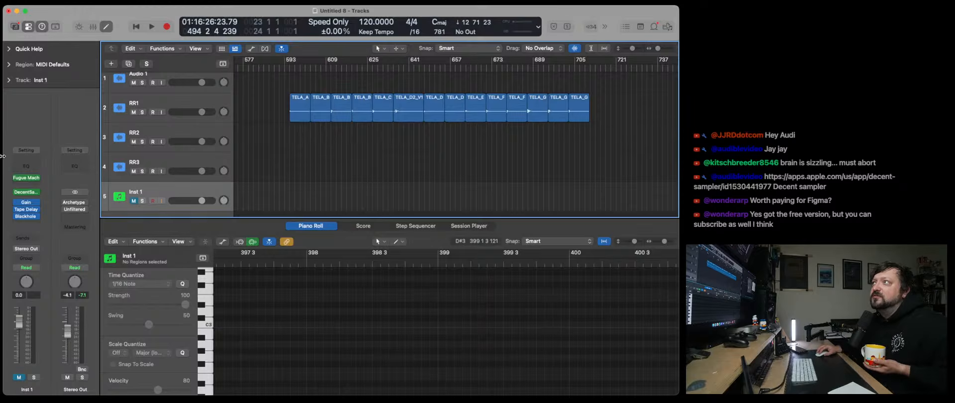
pyautogui.moveTo(3, 156); pyautogui.dragTo(5, 157)
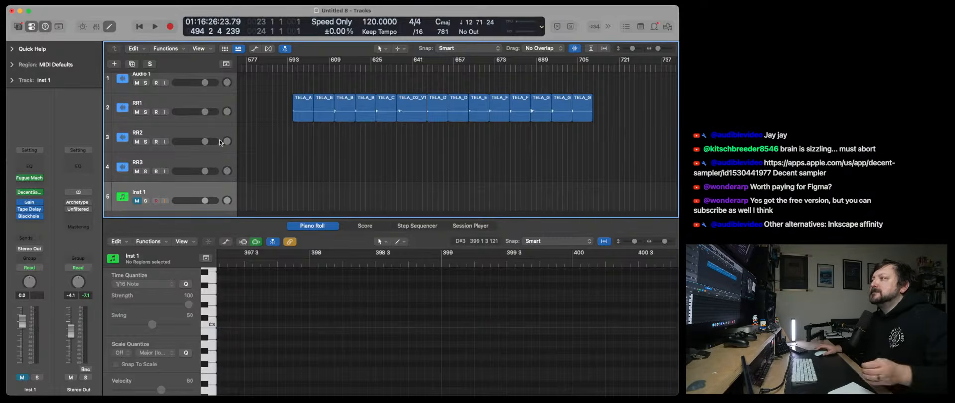
# Start playback at the first TELA region and bypass the Archetype, Channel EQ and Tuner plug-ins on the RR1 track.
pyautogui.doubleClick(289, 69)
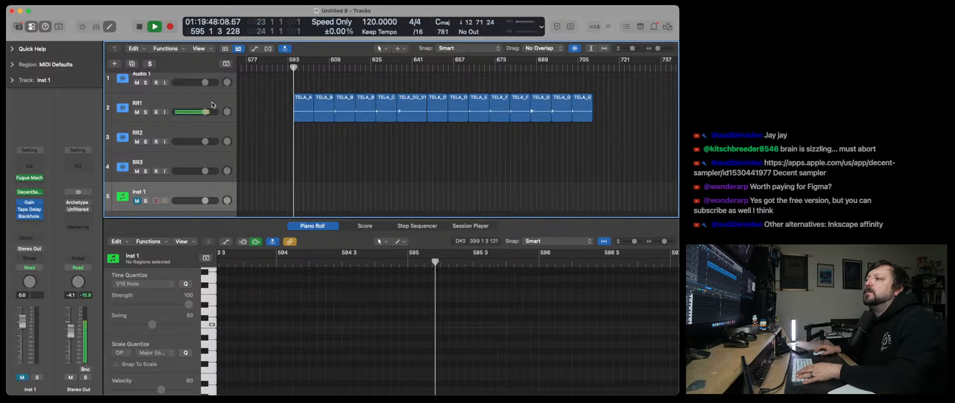
pyautogui.click(153, 104)
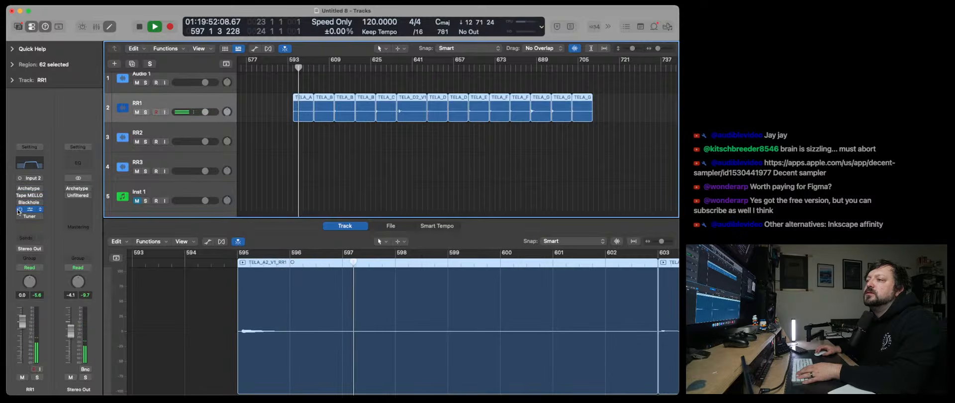
# Audition the TELA samples on RR1 one after another, playing from the starts of the A2, B3, Bb3, Bb4 and C3 regions.
pyautogui.moveTo(657, 48); pyautogui.dragTo(659, 48)
pyautogui.click(263, 64)
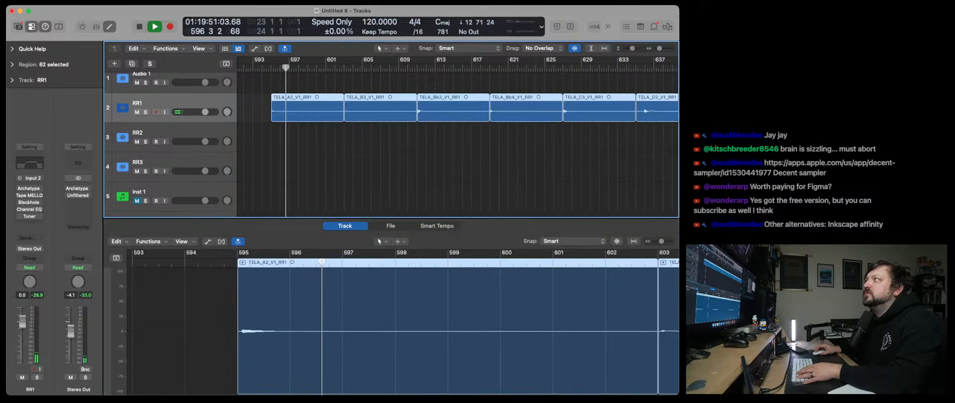
pyautogui.click(343, 67)
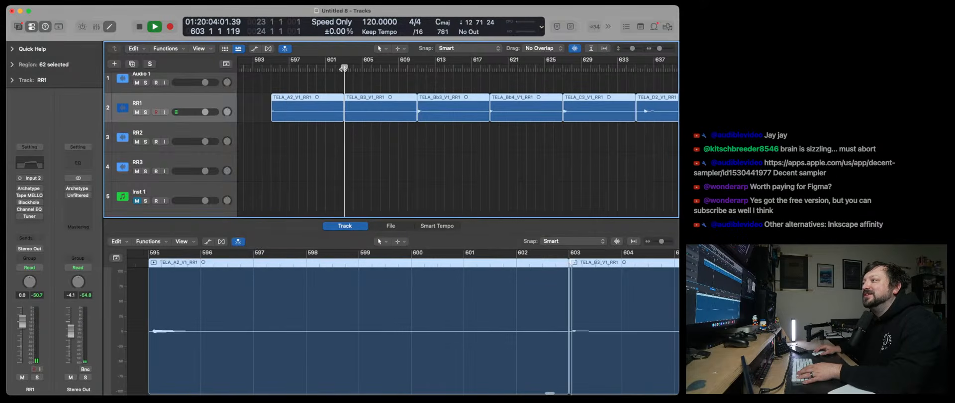
pyautogui.click(418, 66)
pyautogui.click(490, 69)
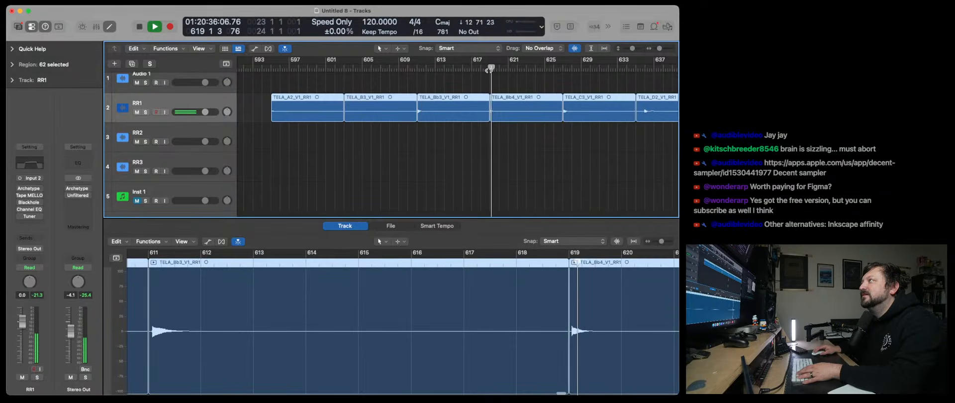
pyautogui.click(563, 69)
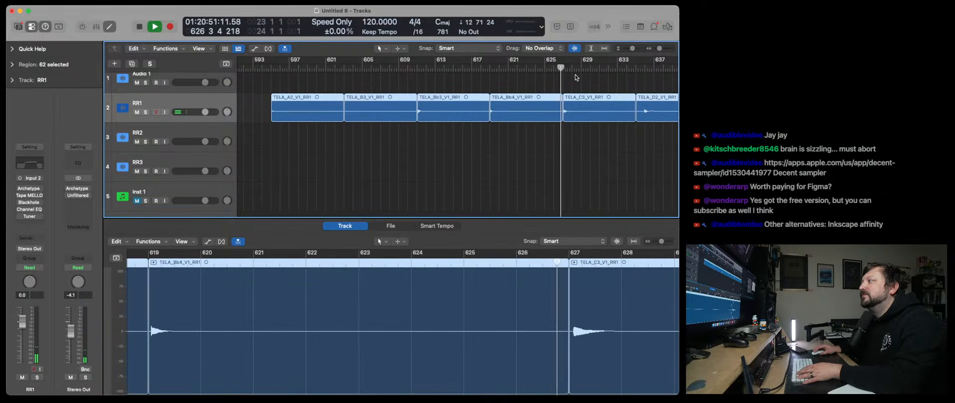
pyautogui.click(573, 77)
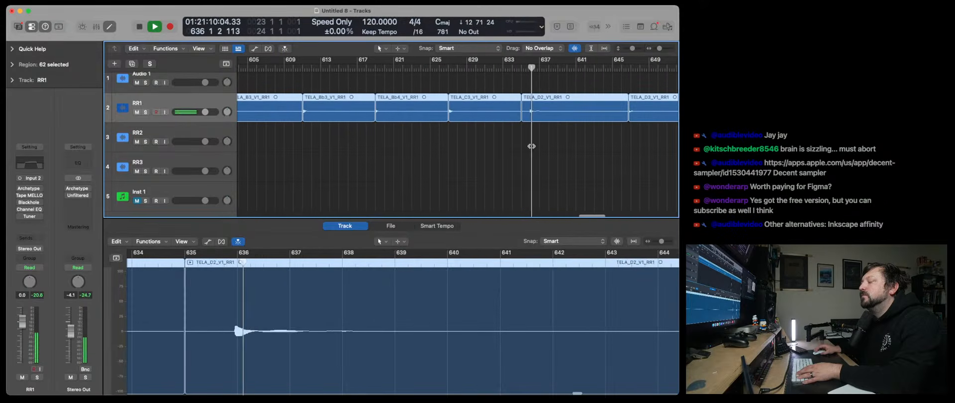
# Select only the TELA_D2_V1_RR1 region, play it from just before its note attack and stop playback.
pyautogui.click(531, 122)
pyautogui.click(531, 120)
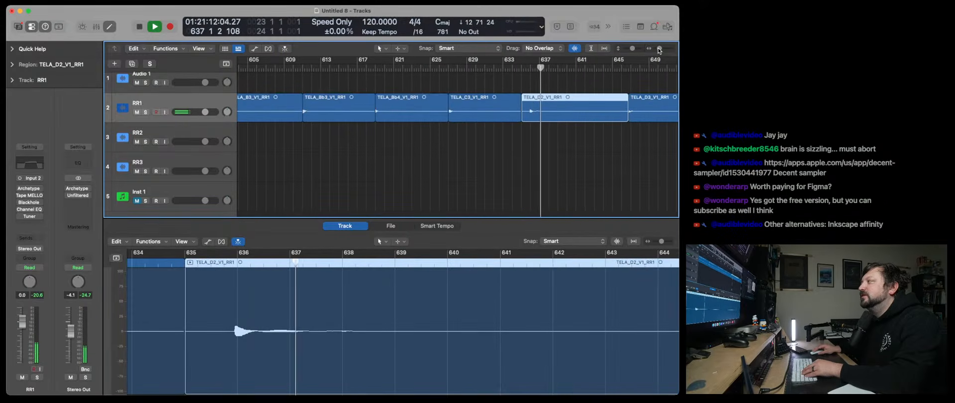
pyautogui.moveTo(659, 49); pyautogui.dragTo(660, 50)
pyautogui.press('space')
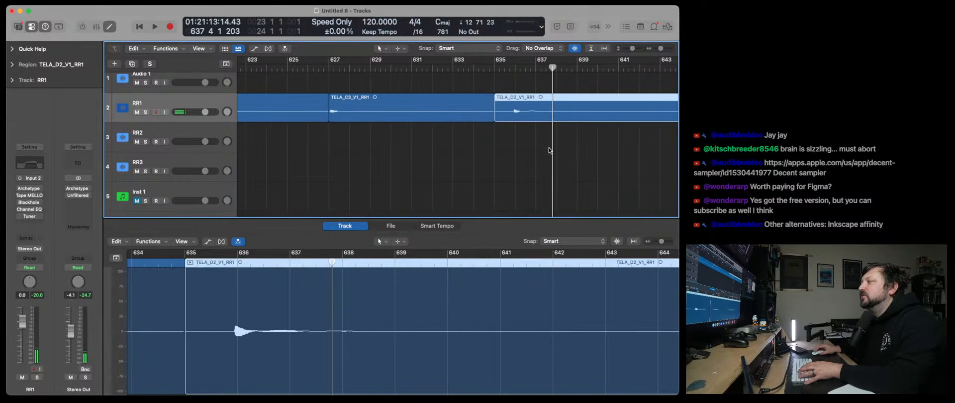
pyautogui.hscroll(3, 547, 147)
pyautogui.click(461, 70)
pyautogui.press('space')
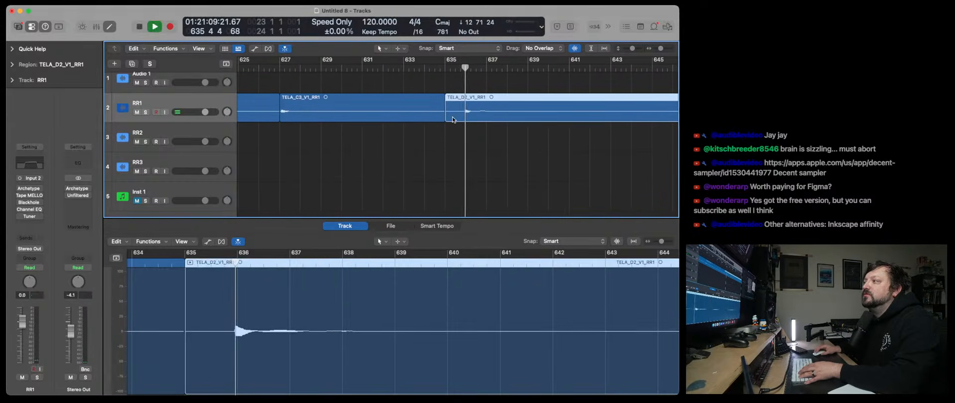
pyautogui.press('space')
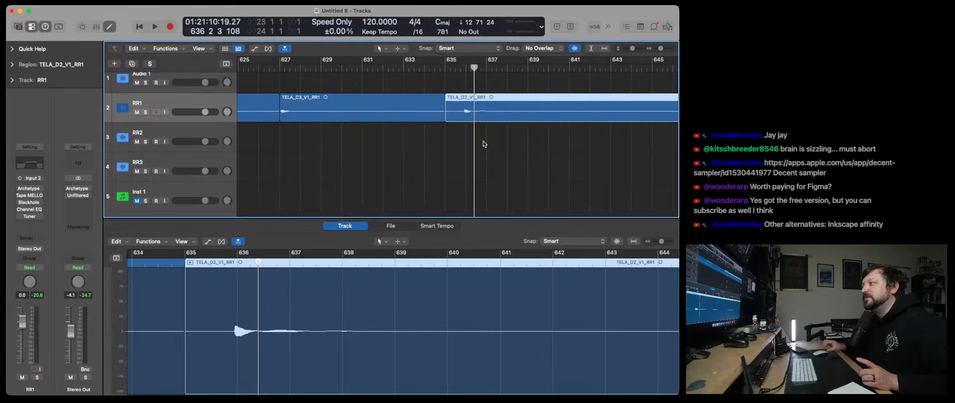
# Try trimming the silence before the note in the TELA_D2_V1_RR1 region, and undo the trim.
pyautogui.moveTo(449, 117); pyautogui.dragTo(464, 119)
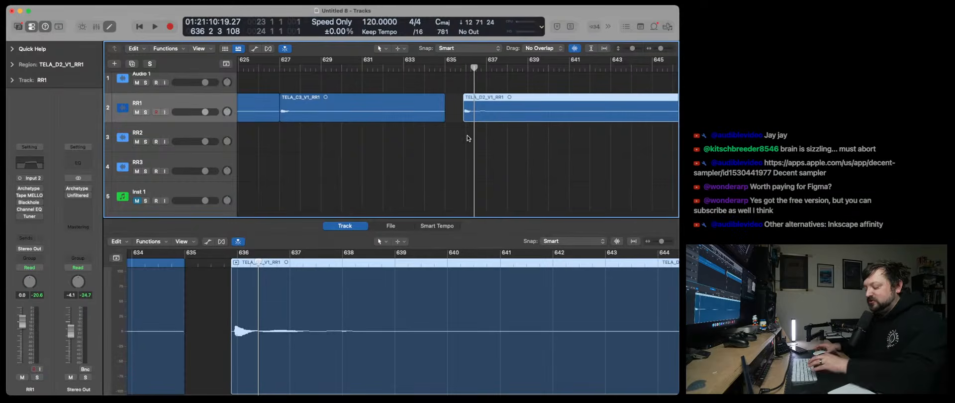
pyautogui.press('super+z')
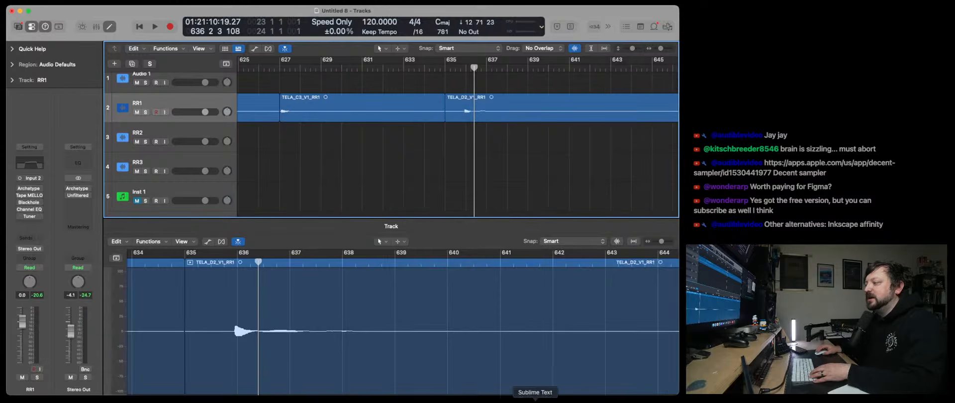
# Switch to Sublime Text and highlight the start attribute of the TAIL_TELA_F2_V1_RR1.wav sample in 10 - Tails.dspreset.
pyautogui.click(535, 400)
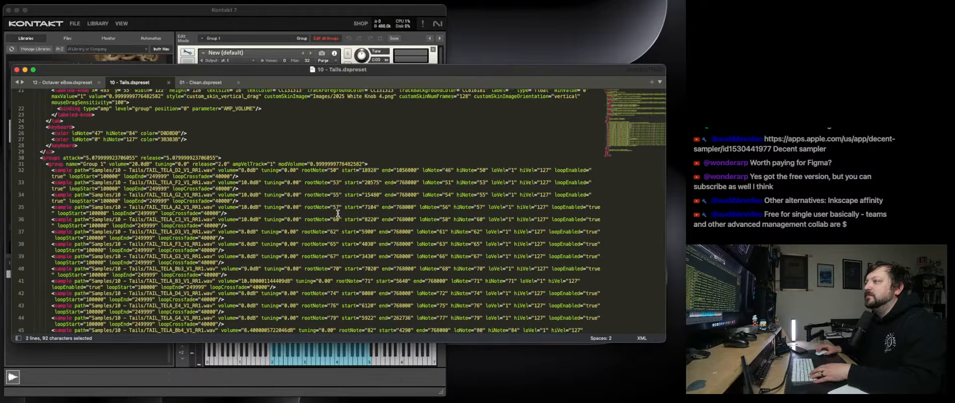
pyautogui.moveTo(344, 182); pyautogui.dragTo(381, 182)
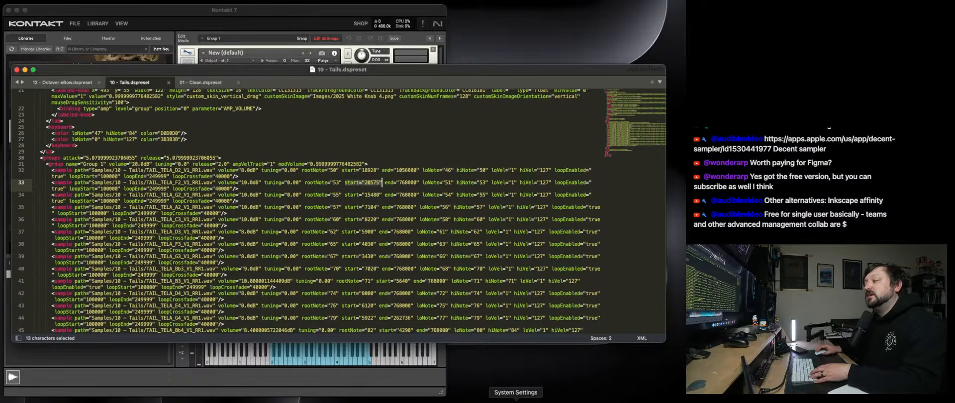
# Switch to Kontakt, select the TAPE_EBOW_A2 zone and move its sample start marker to about 14245.
pyautogui.click(554, 401)
pyautogui.click(364, 169)
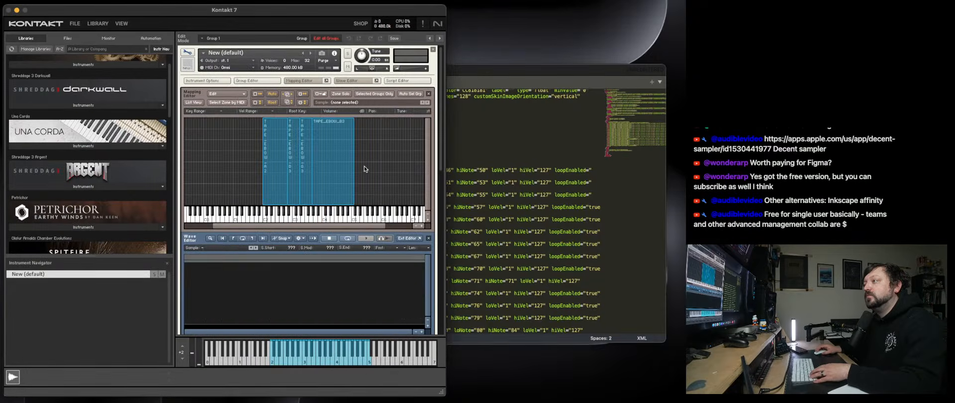
pyautogui.click(275, 148)
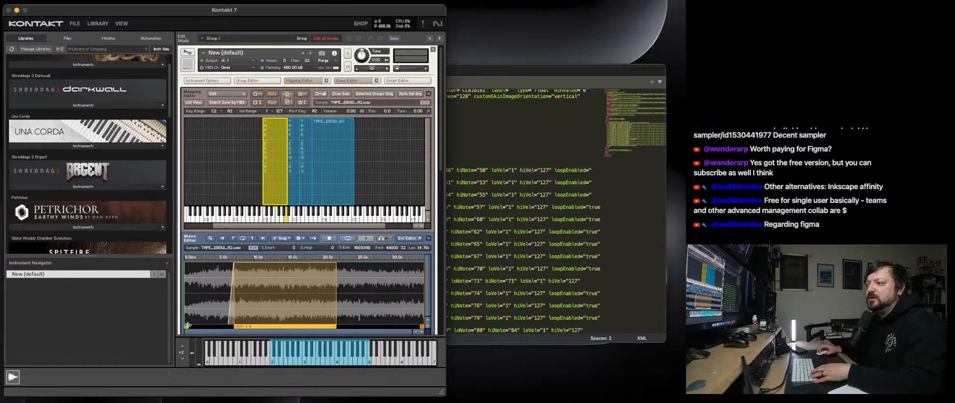
pyautogui.moveTo(186, 325)
pyautogui.mouseDown()
pyautogui.moveTo(218, 324)
pyautogui.moveTo(189, 326)
pyautogui.mouseUp()
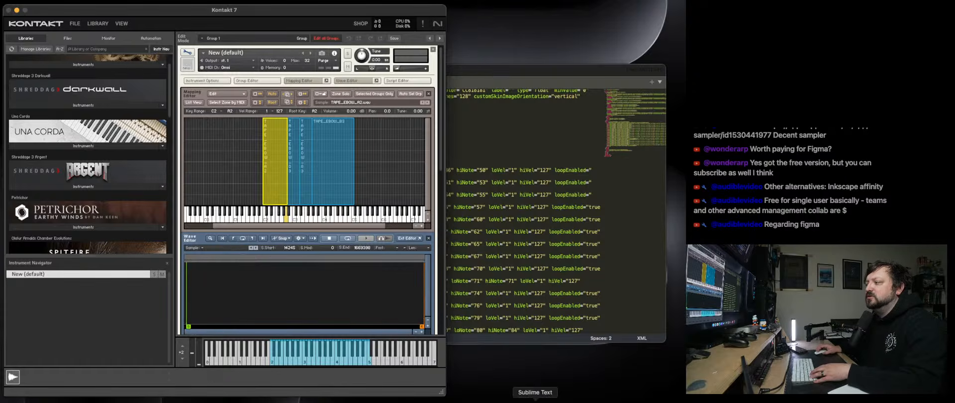
# Switch to Sublime Text and highlight the start attribute on line 33, the TAIL_TELA_F2_V1_RR1.wav sample, then clear the selection.
pyautogui.click(475, 70)
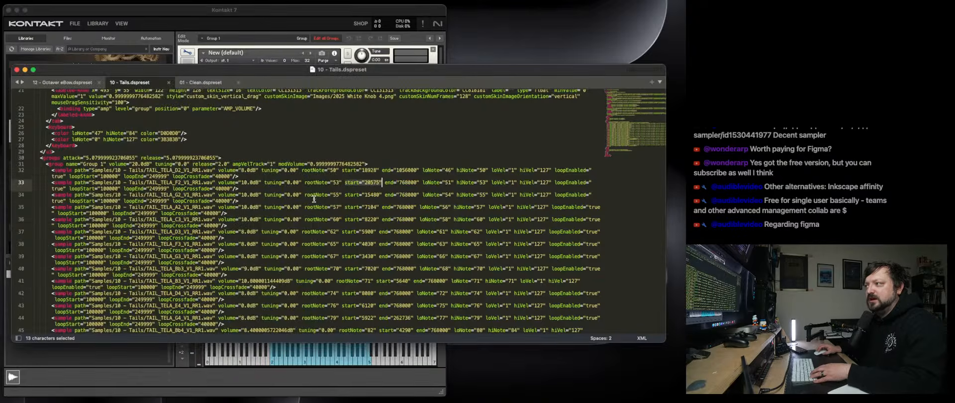
pyautogui.click(349, 188)
pyautogui.moveTo(346, 183); pyautogui.dragTo(378, 183)
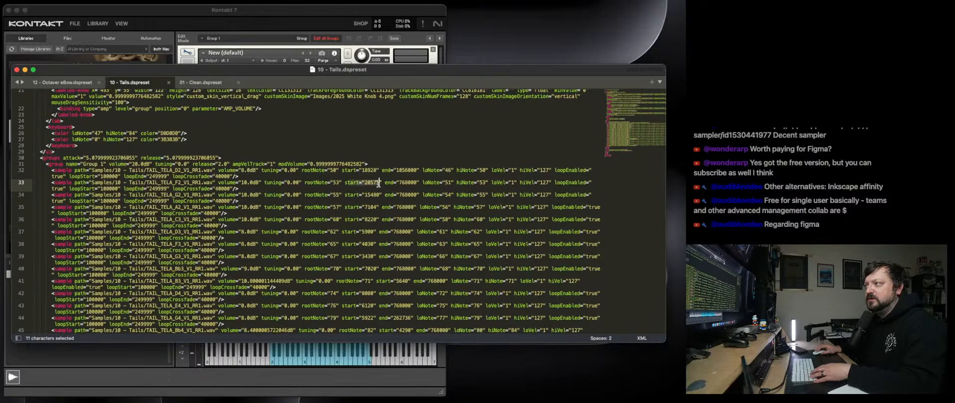
pyautogui.click(355, 189)
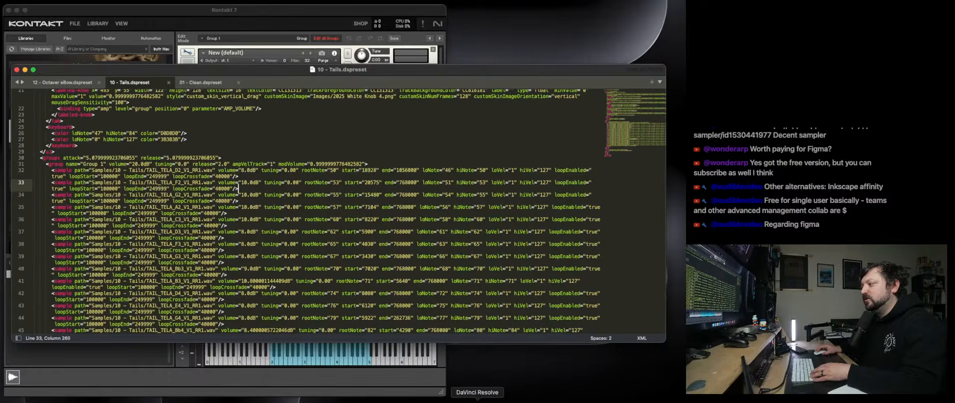
# Switch to Logic Pro and select the TELA_D2_V1_RR1 region on track RR1.
pyautogui.click(495, 396)
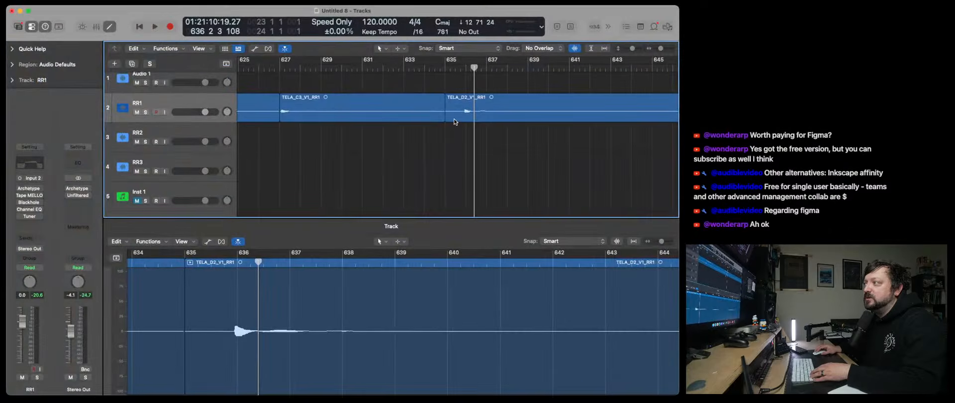
pyautogui.click(452, 121)
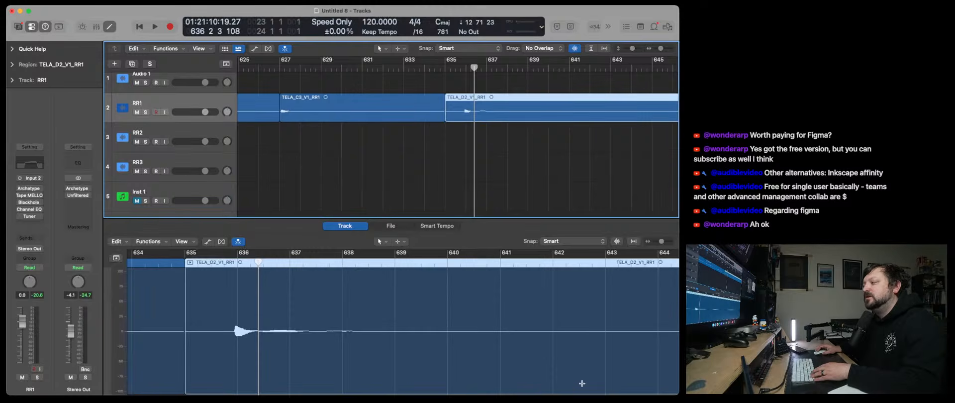
# Switch to Kontakt and delete all mapped zones from the New (default) instrument's Mapping Editor.
pyautogui.click(532, 401)
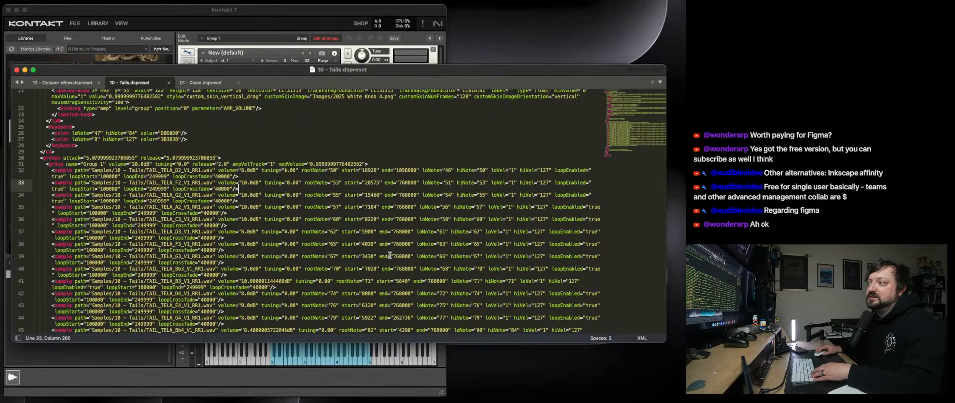
pyautogui.click(245, 11)
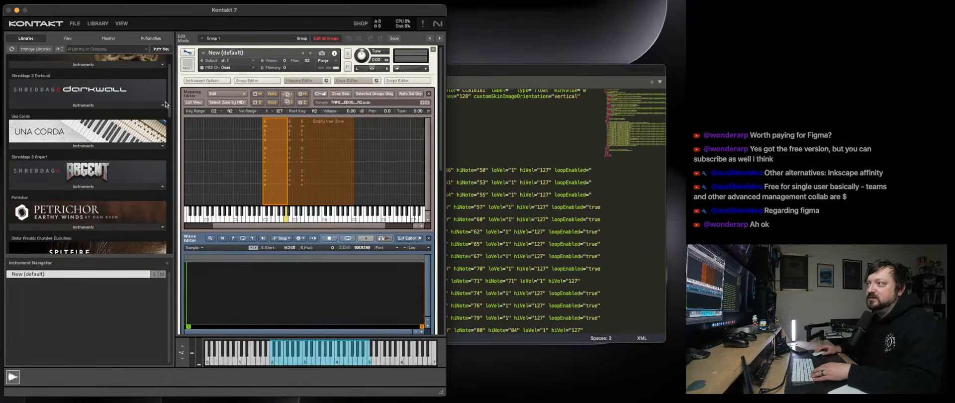
pyautogui.moveTo(384, 165); pyautogui.dragTo(269, 172)
pyautogui.press('Delete')
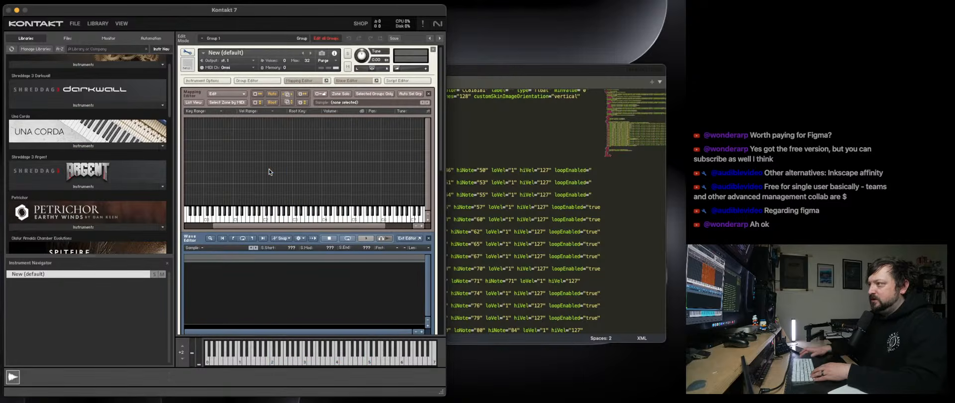
# Switch to Logic Pro, clear the region selection and place the playhead at bar 595, where TELA_A2_V1_RR1 starts.
pyautogui.click(497, 400)
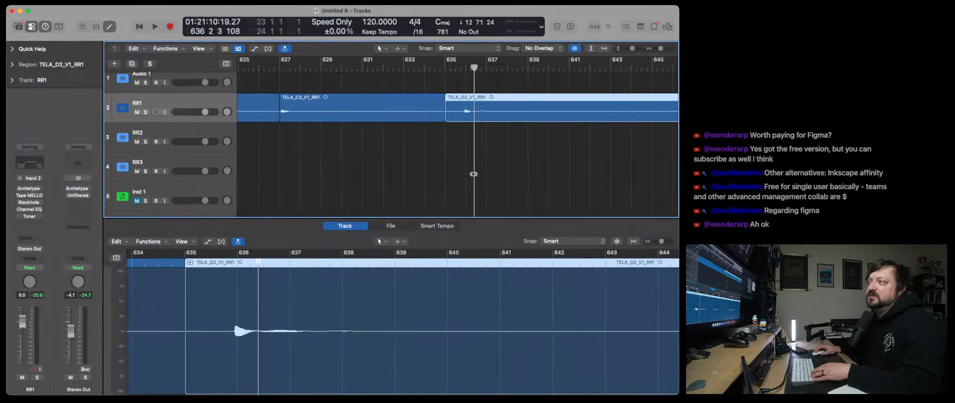
pyautogui.click(474, 173)
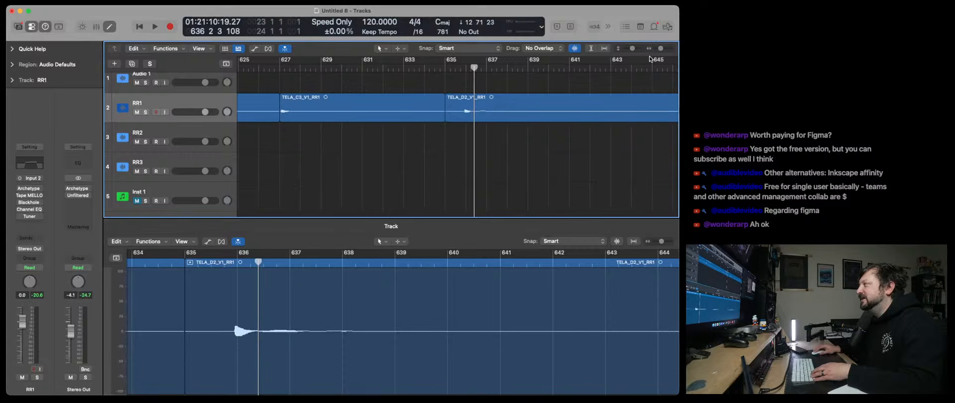
pyautogui.scroll(-10, 649, 59)
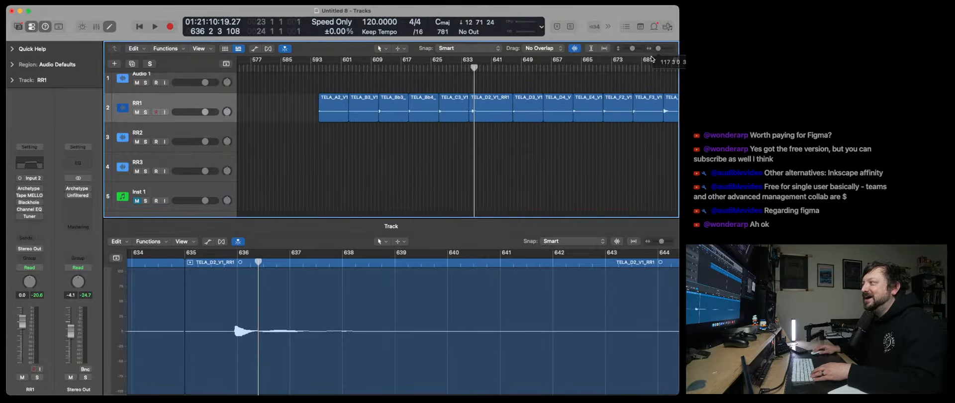
pyautogui.hscroll(5, 623, 79)
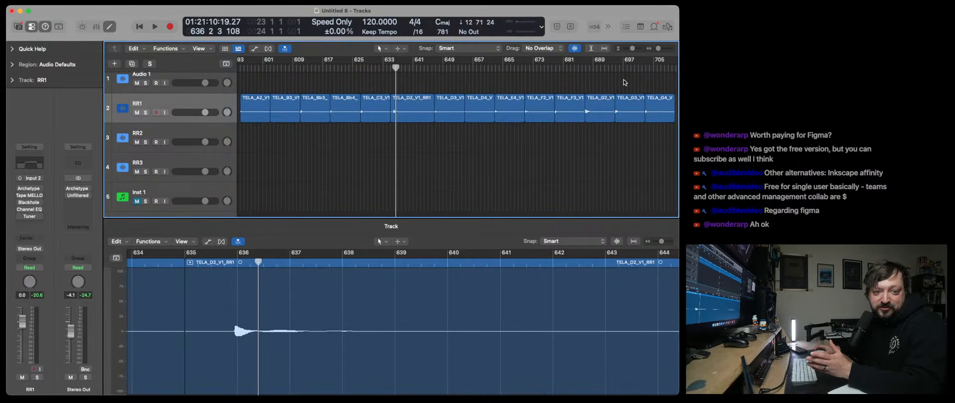
pyautogui.click(242, 67)
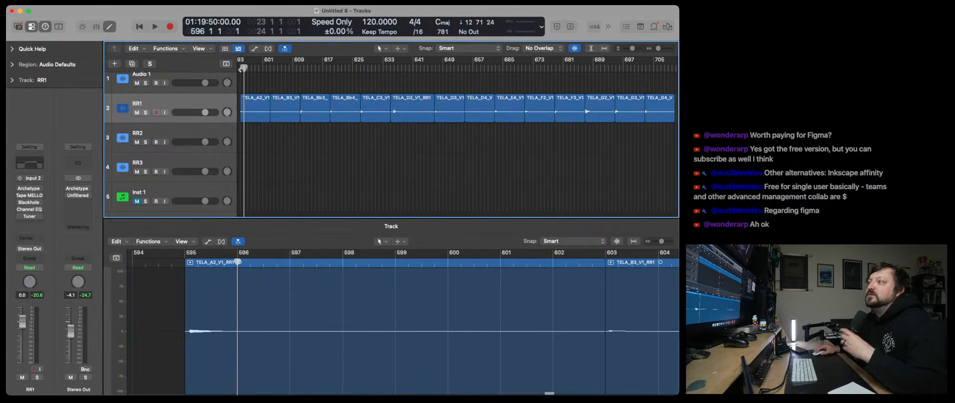
pyautogui.moveTo(242, 67); pyautogui.dragTo(239, 67)
pyautogui.hscroll(-3, 328, 142)
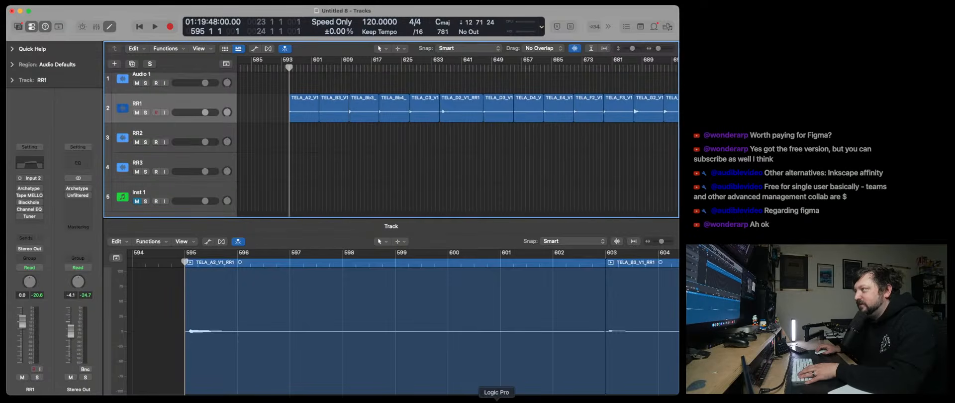
# Open DecentSampler on the Inst 1 track and load the 02 - Taped preset.
pyautogui.click(154, 191)
pyautogui.click(29, 192)
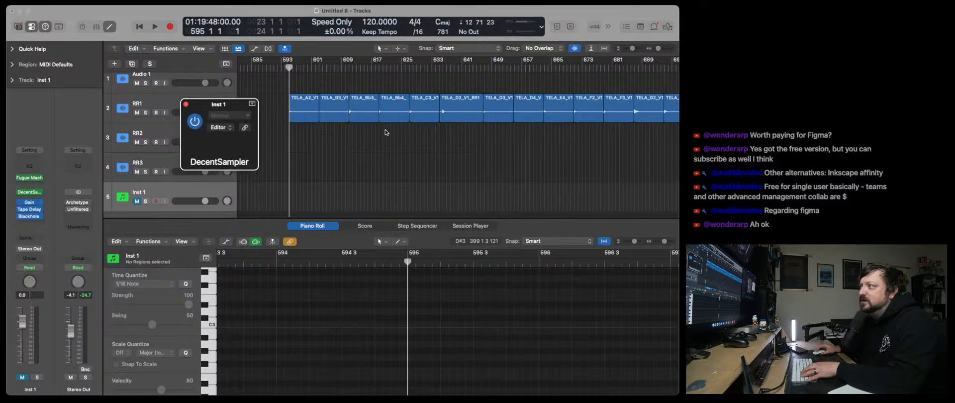
pyautogui.click(343, 144)
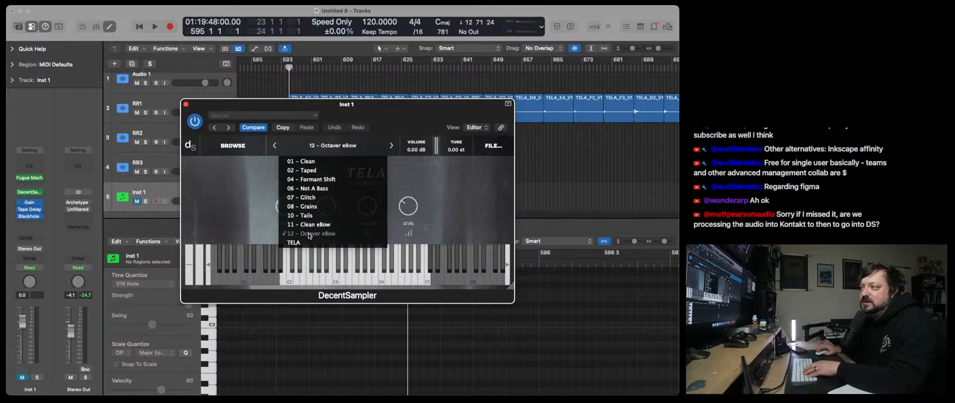
pyautogui.click(308, 170)
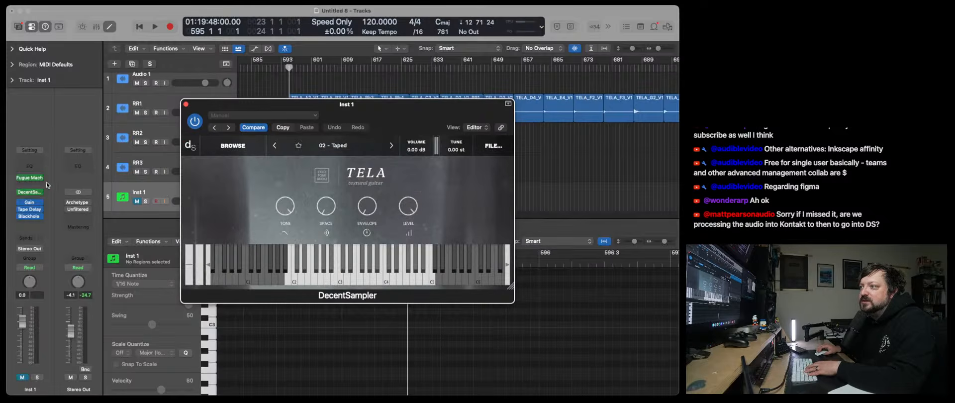
# Solo the Inst 1 track, start playback and switch DecentSampler to the 04 - Formant Shift preset.
pyautogui.click(144, 200)
pyautogui.press('space')
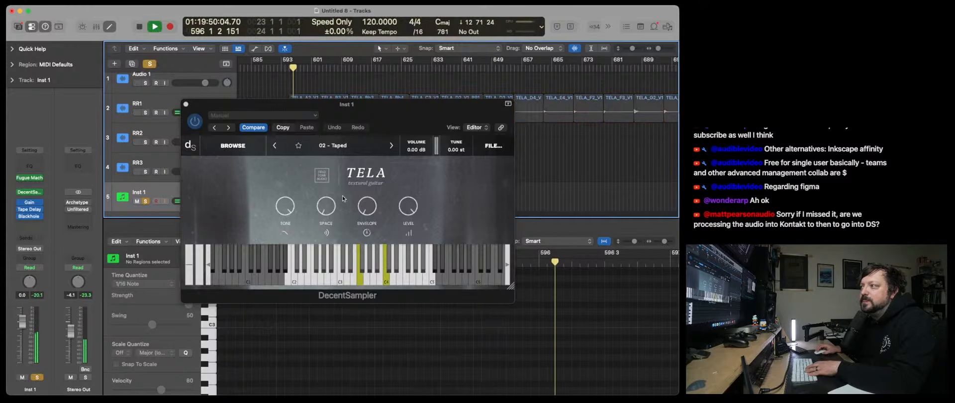
pyautogui.press('super+grave')
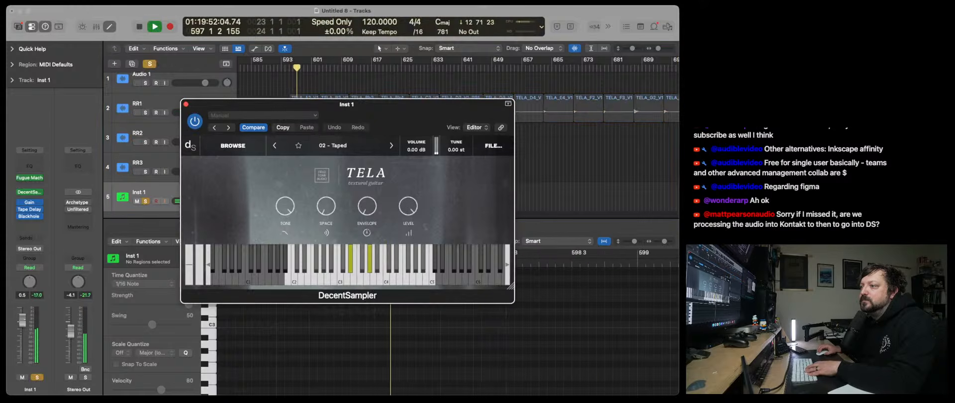
pyautogui.press('super+grave')
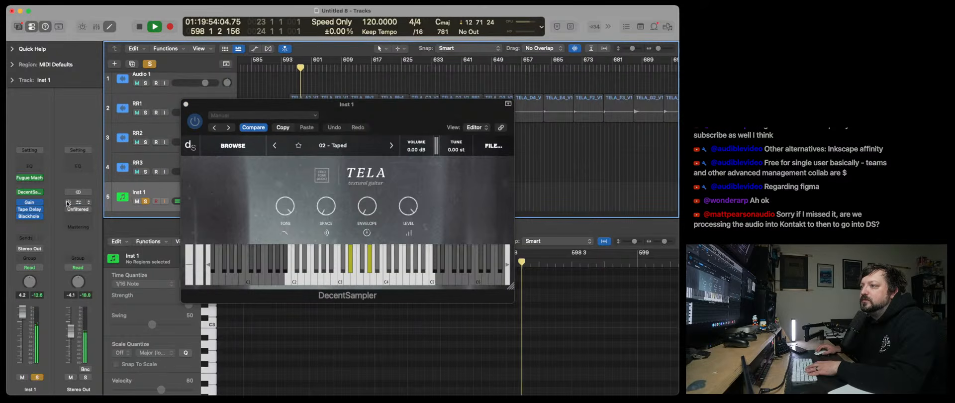
pyautogui.click(348, 145)
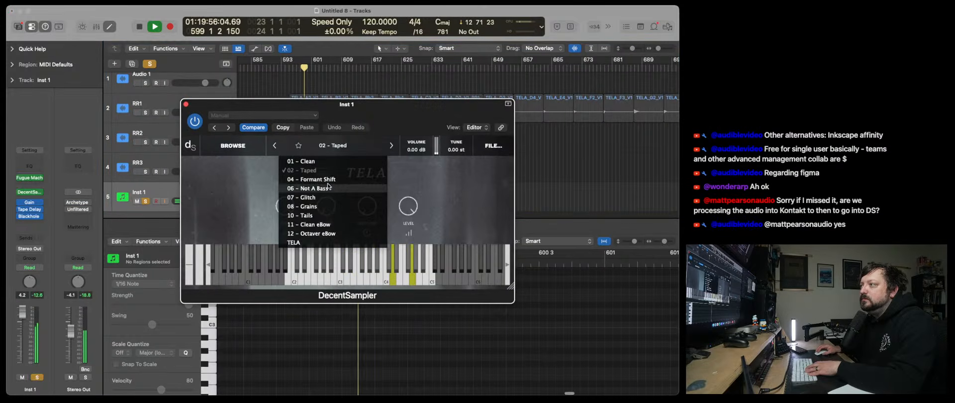
pyautogui.click(327, 181)
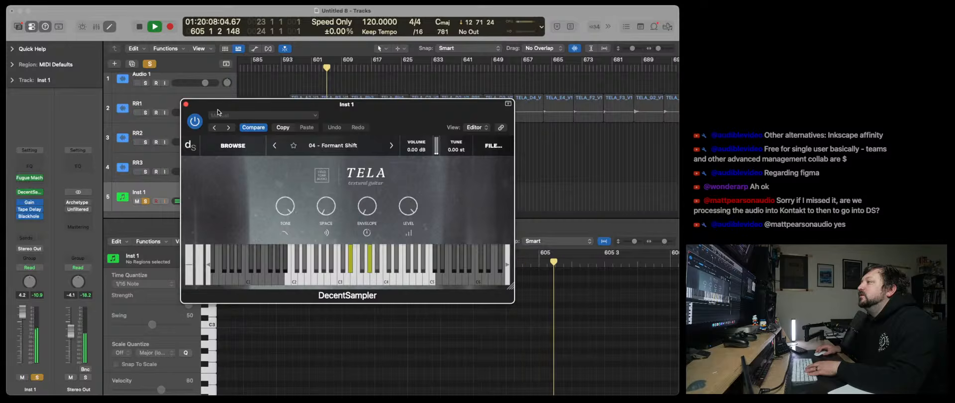
# Close the DecentSampler window, stop playback and turn off the track solo.
pyautogui.click(185, 104)
pyautogui.click(140, 27)
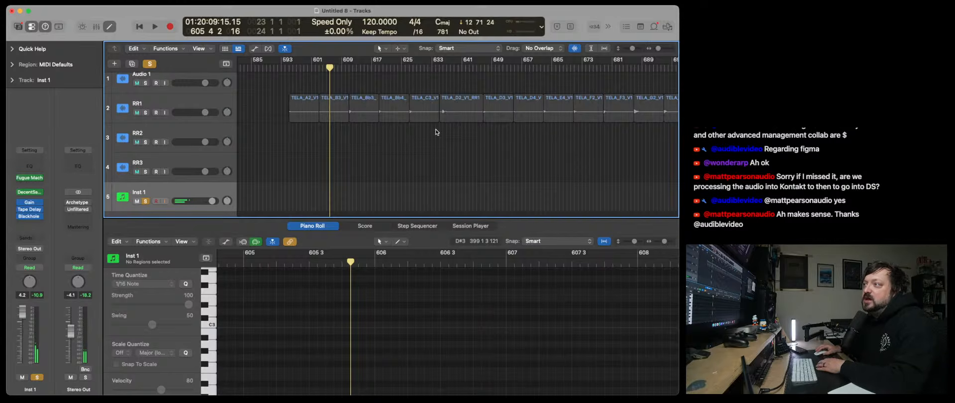
pyautogui.click(149, 63)
# Select all the TELA sample regions on track RR1.
pyautogui.hscroll(3, 313, 128)
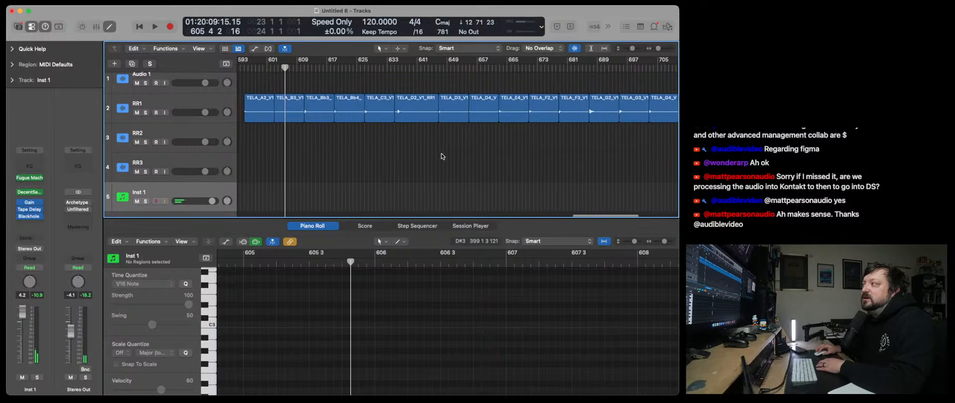
pyautogui.moveTo(250, 78); pyautogui.dragTo(640, 162)
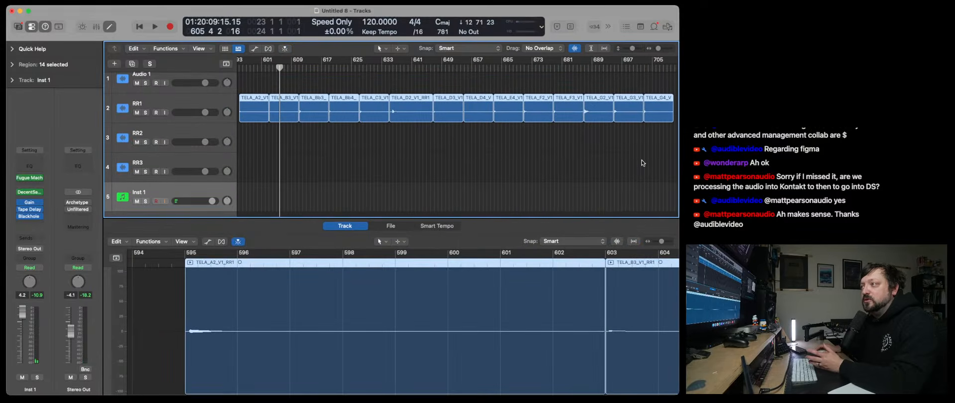
# Switch to Kontakt, launch Creator Tools and move its window slightly lower over the Kontakt window.
pyautogui.click(554, 401)
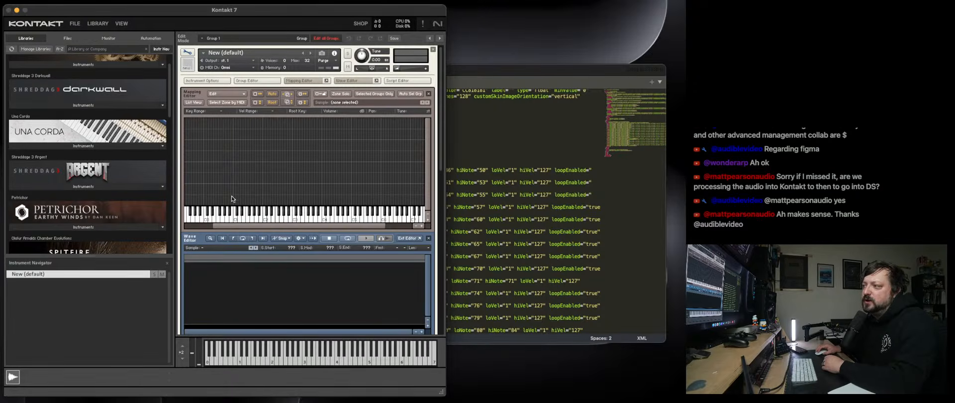
pyautogui.scroll(-2, 326, 173)
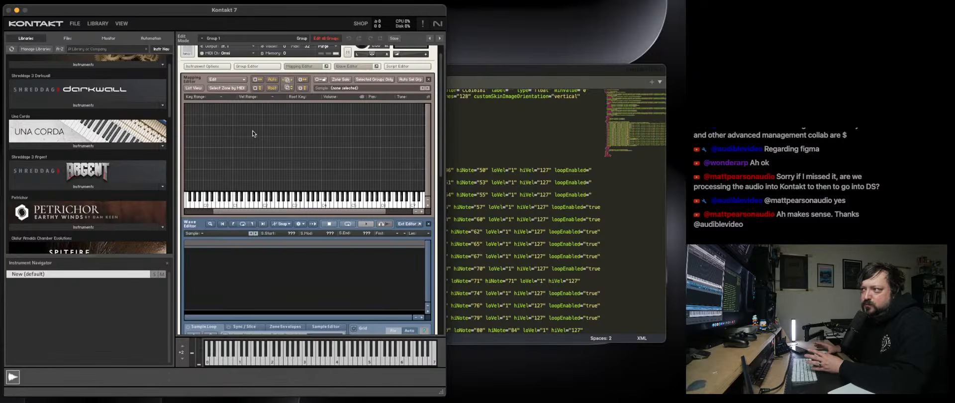
pyautogui.scroll(-1, 270, 142)
pyautogui.scroll(1, 274, 144)
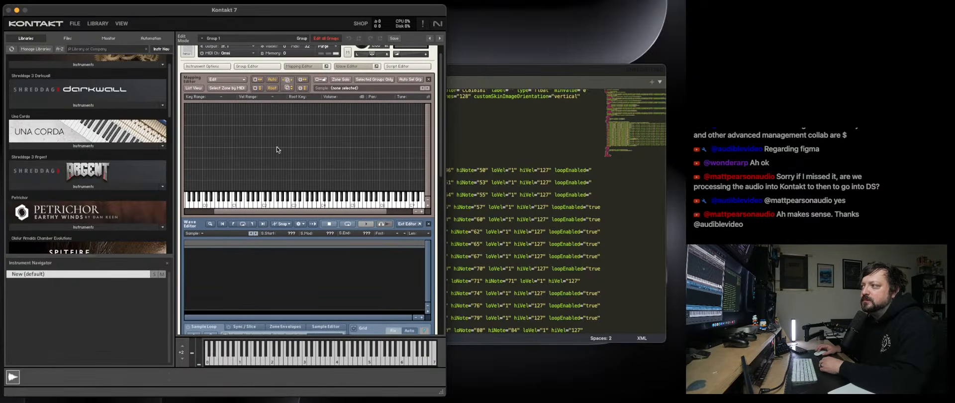
pyautogui.press('super+space')
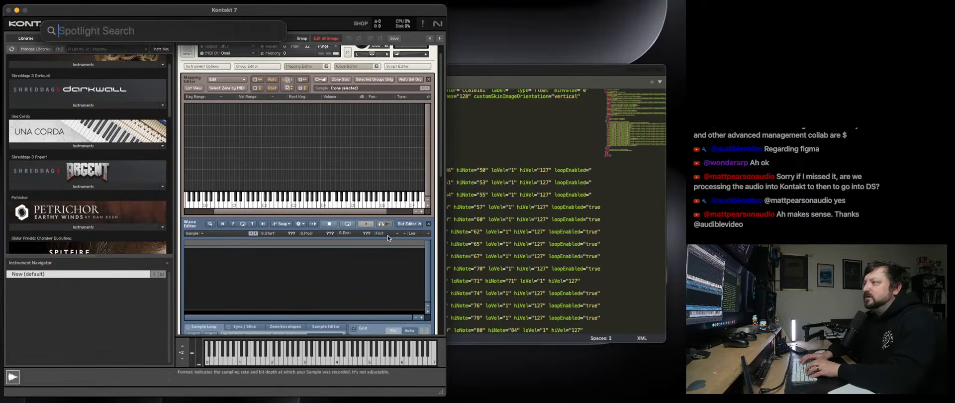
pyautogui.write('Creator Tools')
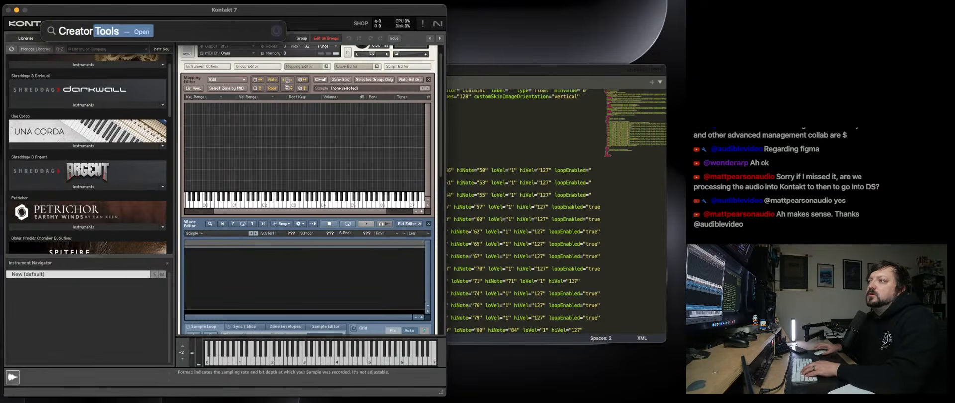
pyautogui.press('Return')
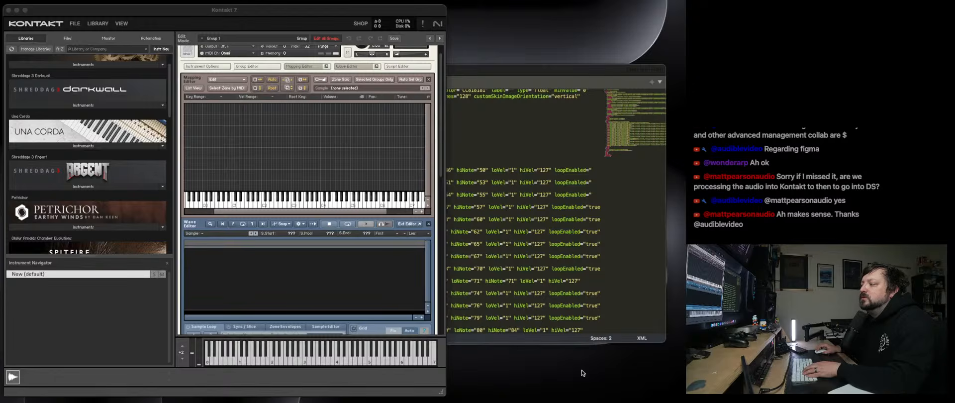
pyautogui.click(582, 400)
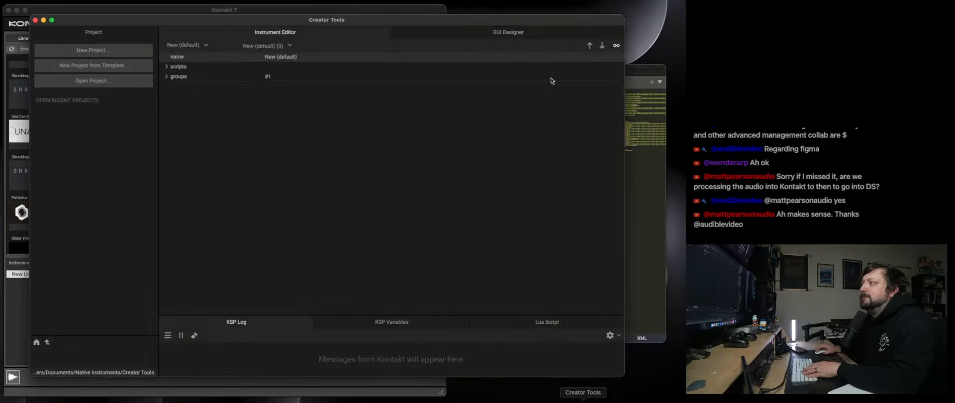
pyautogui.moveTo(486, 20)
pyautogui.mouseDown()
pyautogui.moveTo(459, 23)
pyautogui.moveTo(491, 33)
pyautogui.mouseUp()
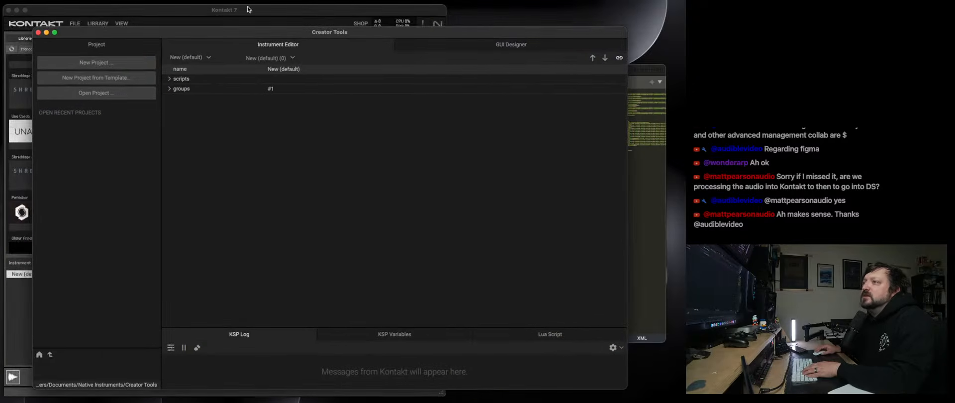
# Bring Kontakt to the front, then switch to Sublime Text to view the end of 10 - Tails.dspreset.
pyautogui.click(115, 11)
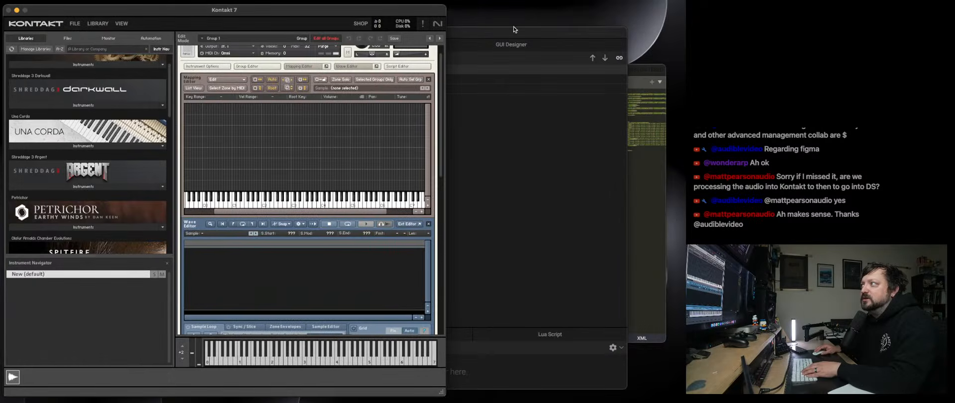
pyautogui.click(539, 272)
pyautogui.click(654, 187)
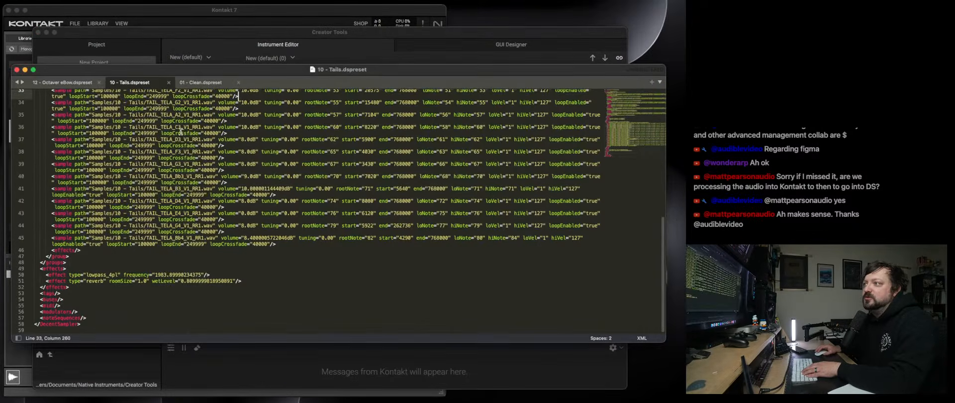
# Look through the 10 - Tails.dspreset code up to its start and compare it with the Creator Tools instrument editor.
pyautogui.scroll(10, 189, 149)
pyautogui.scroll(-10, 190, 150)
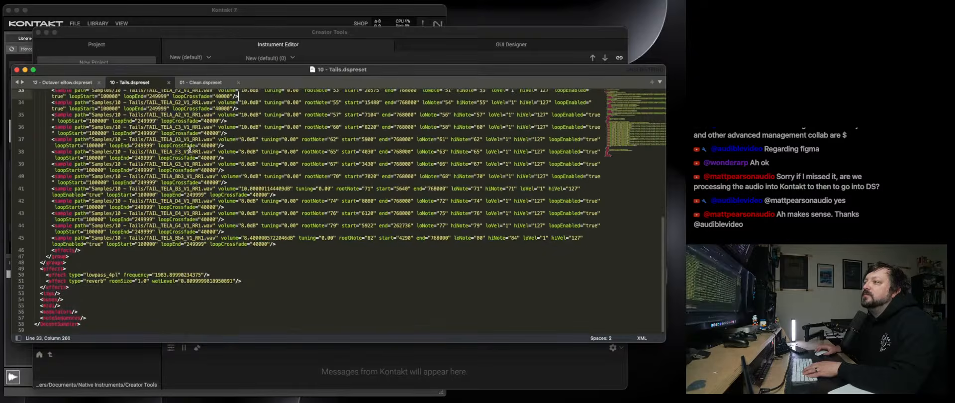
pyautogui.scroll(10, 187, 148)
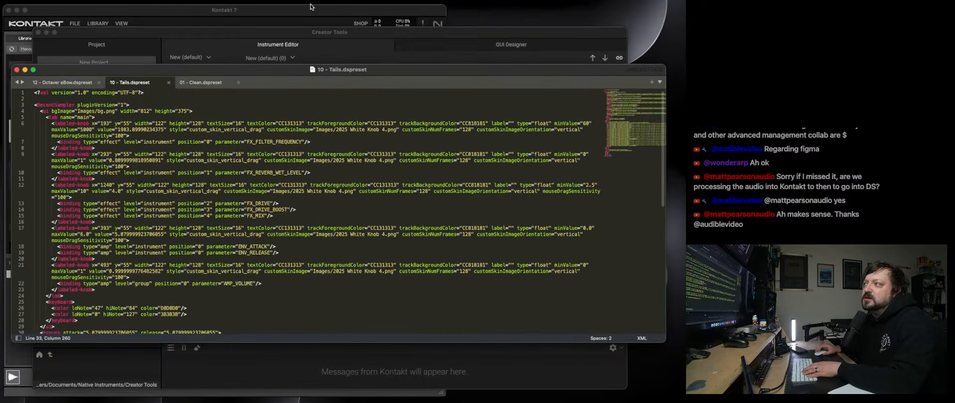
pyautogui.click(314, 33)
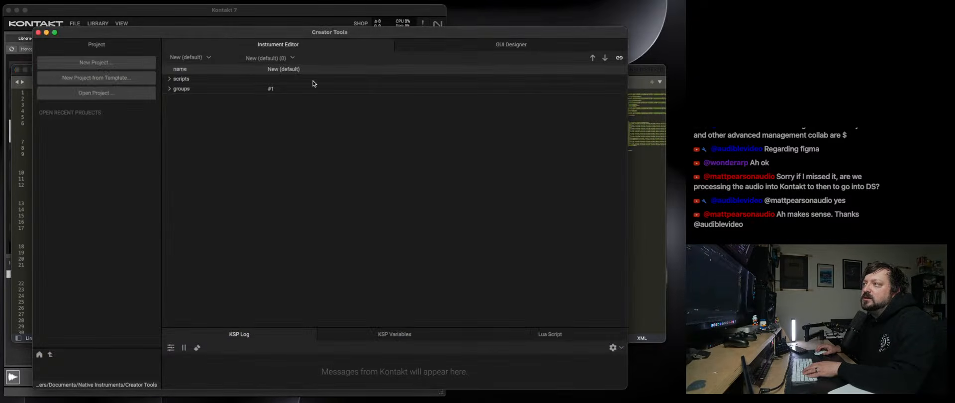
pyautogui.click(653, 71)
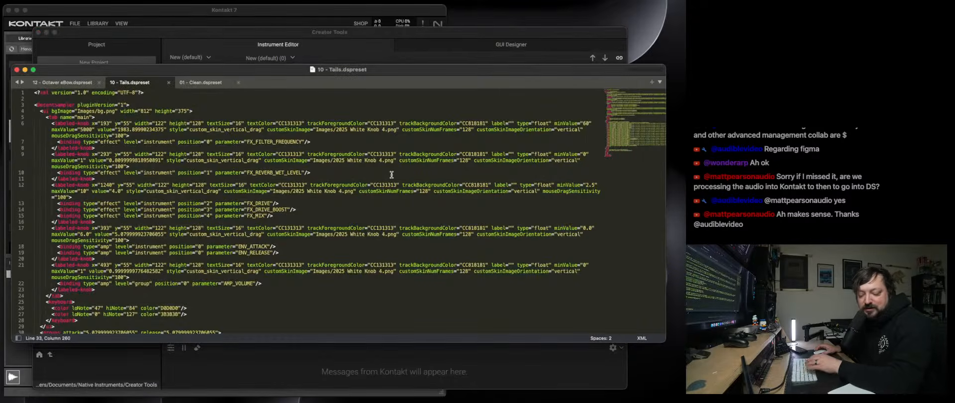
# Switch to Kontakt and open the empty code area of the instrument's Script Editor.
pyautogui.click(188, 15)
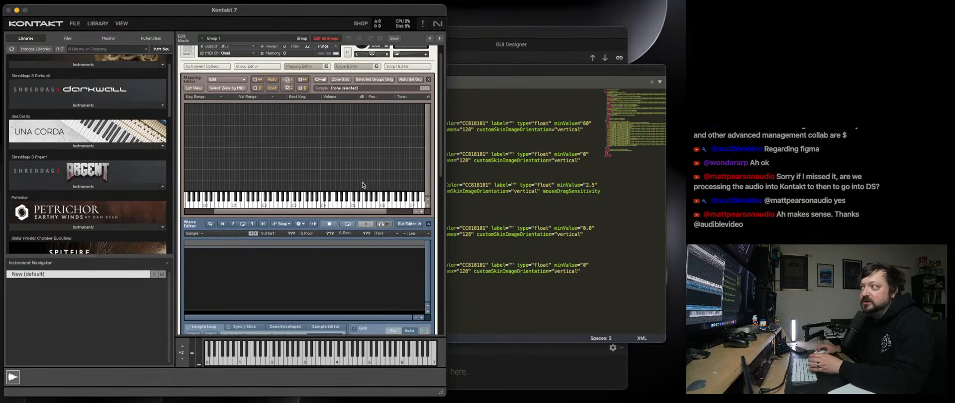
pyautogui.click(402, 67)
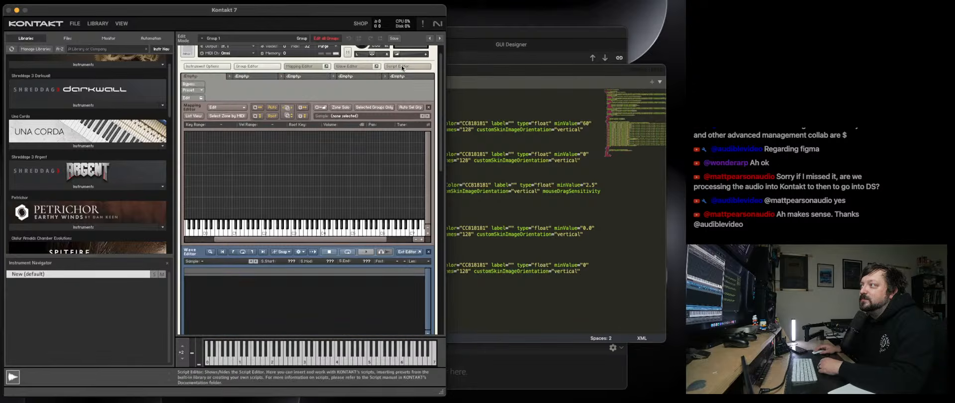
pyautogui.click(189, 98)
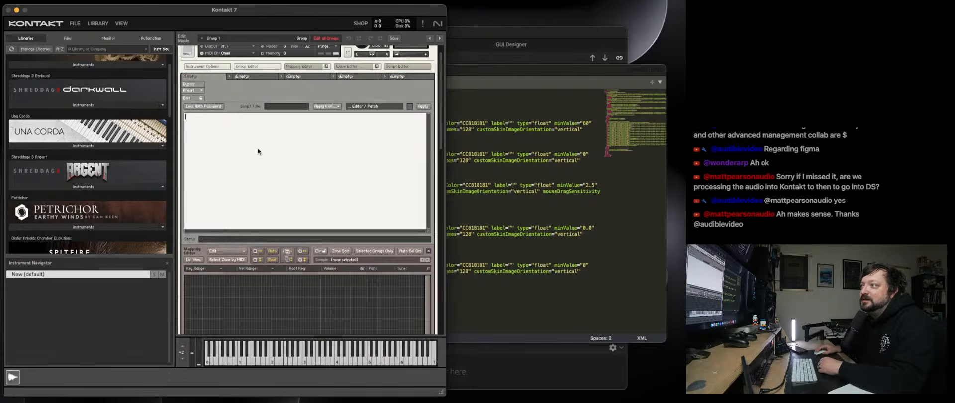
# Enter three lines of random placeholder text in the script code area, and clear all of it.
pyautogui.write('fjkajflkjdsklfjkalsjfdlkajlf')
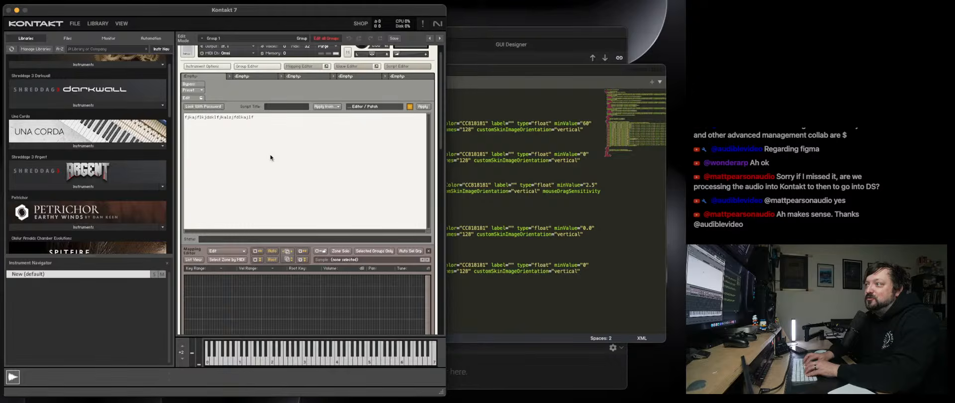
pyautogui.press('Return')
pyautogui.write('dafjalsdjflkajsdflkjasd')
pyautogui.press('Return')
pyautogui.write('fjadsfljalksdjflkajdsflk')
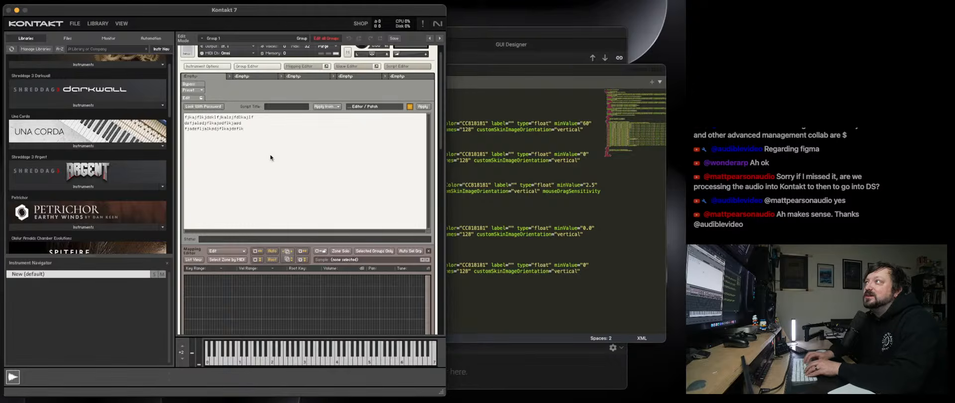
pyautogui.press('super+a')
pyautogui.press('BackSpace')
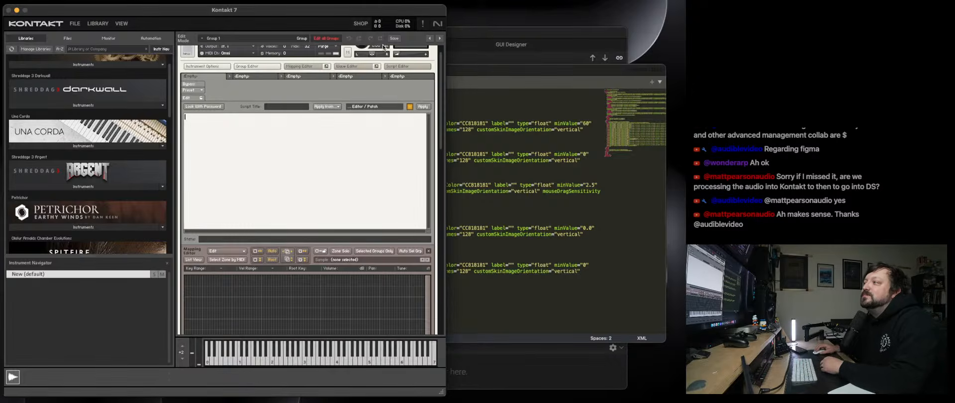
# Toggle the Script Editor off and on, check its empty code area and hide it again.
pyautogui.click(396, 66)
pyautogui.click(396, 65)
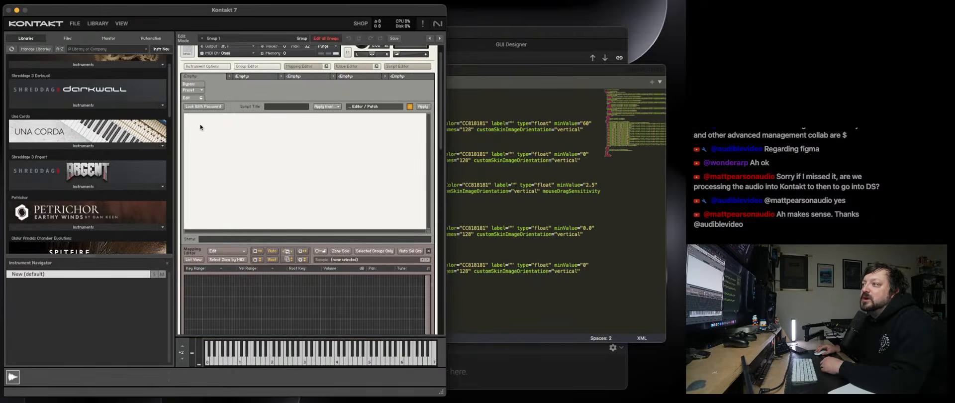
pyautogui.click(204, 141)
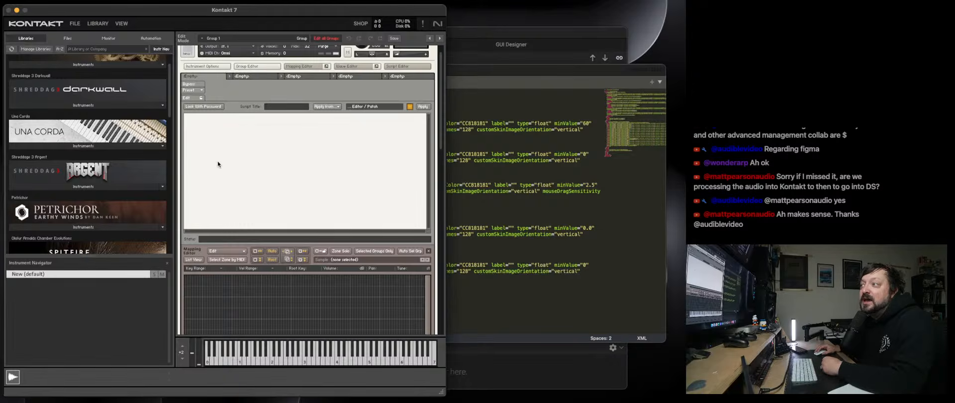
pyautogui.press('BackSpace')
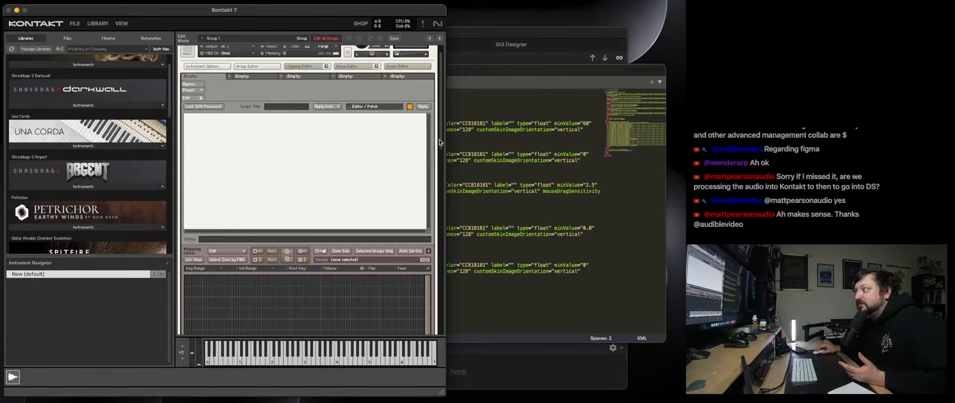
pyautogui.scroll(2, 439, 142)
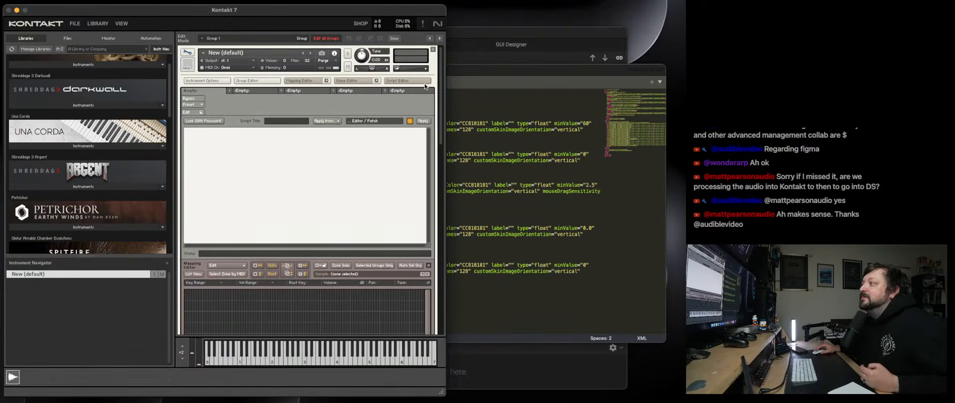
pyautogui.click(401, 81)
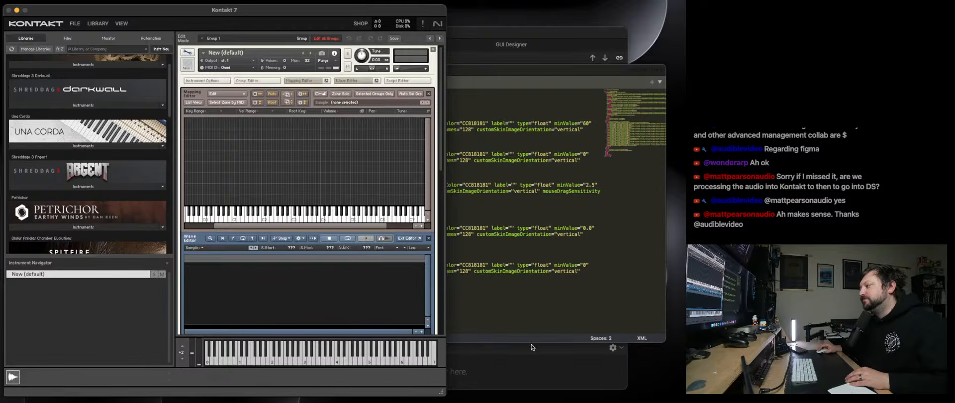
# Switch to Logic Pro, select track RR1, mute Inst 1 and start playback at the TELA samples.
pyautogui.click(488, 401)
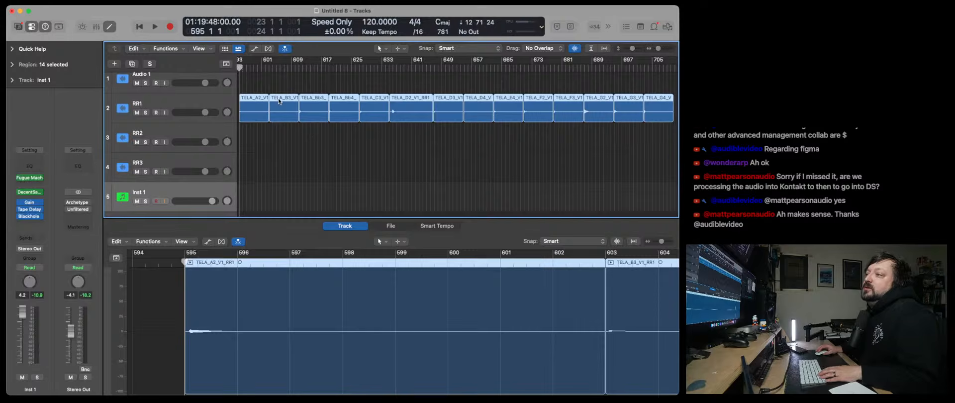
pyautogui.click(164, 110)
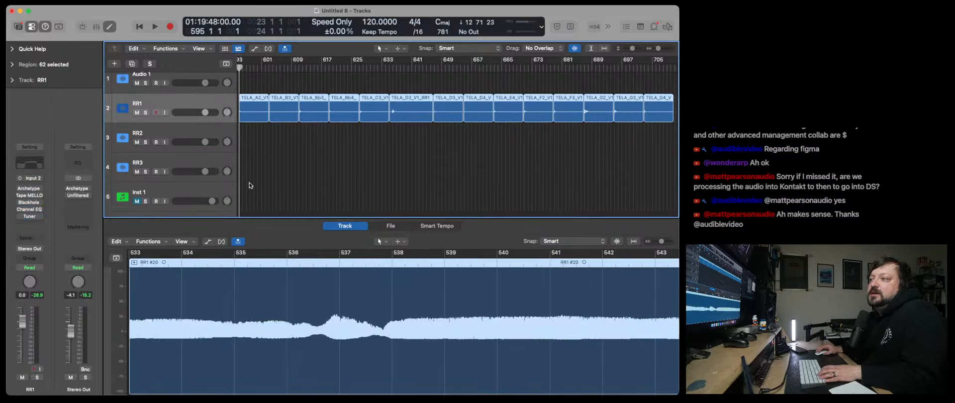
pyautogui.press('space')
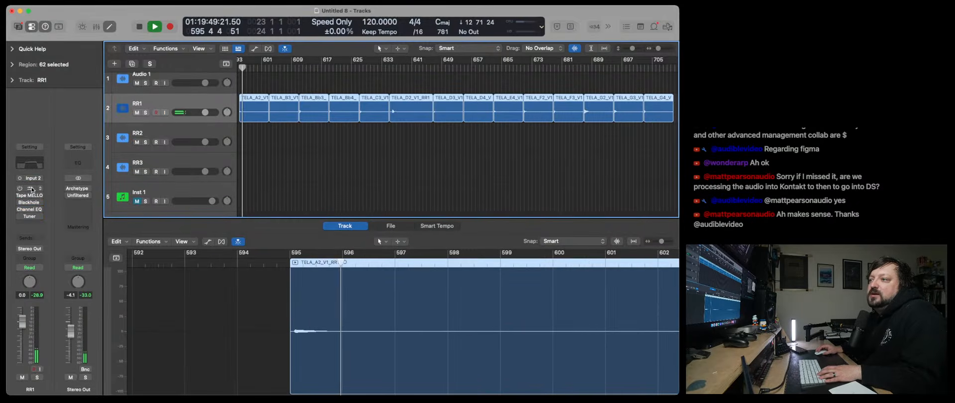
# Replace the Archetype Gojira X plug-in on RR1 with Gain, set it to +13.0 dB and close its window.
pyautogui.click(32, 189)
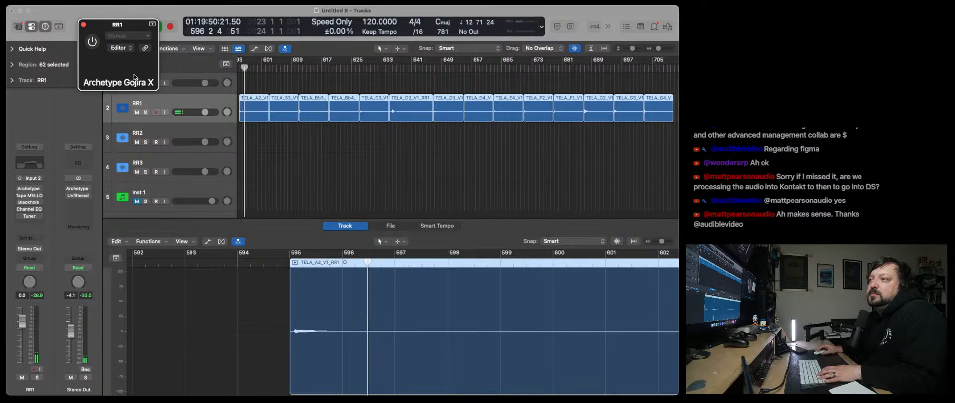
pyautogui.click(83, 26)
pyautogui.click(40, 188)
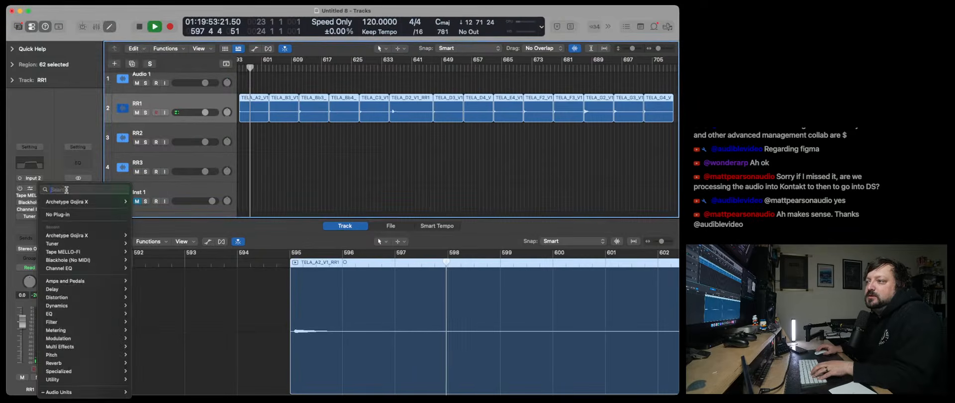
pyautogui.write('Gain')
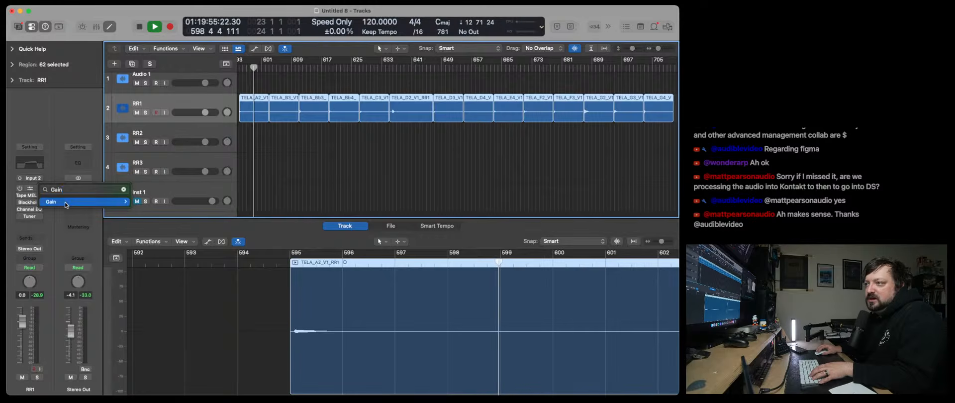
pyautogui.click(66, 201)
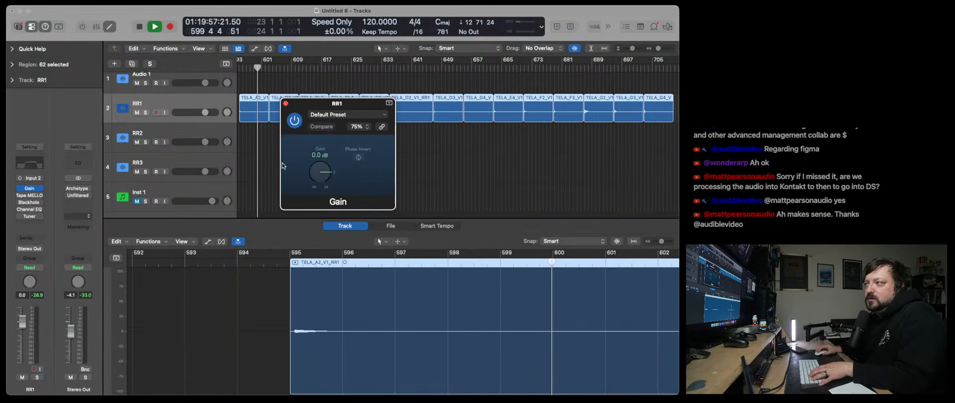
pyautogui.moveTo(320, 170); pyautogui.dragTo(319, 161)
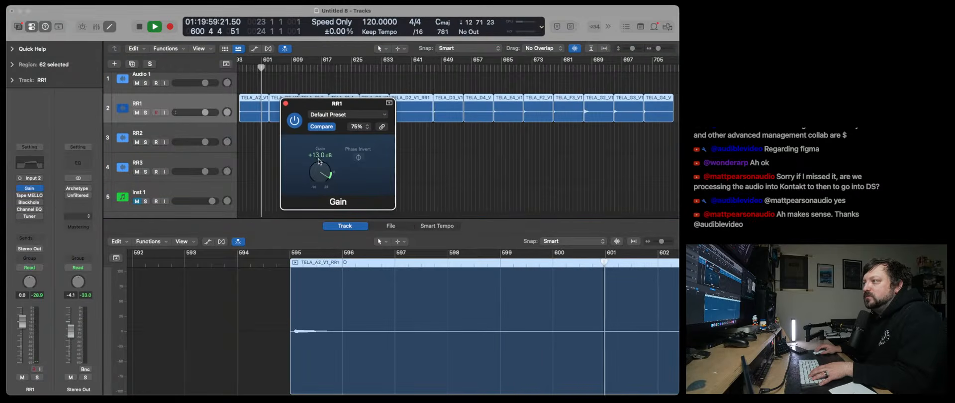
pyautogui.click(285, 103)
# Audition the RR1 samples from B3 through Bb3, C3 and D2, recheck the Gain setting and stop playback.
pyautogui.click(266, 69)
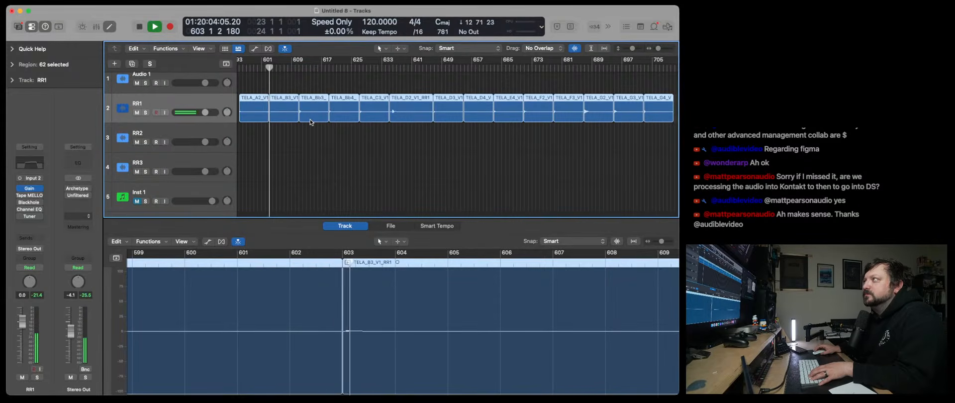
pyautogui.click(30, 188)
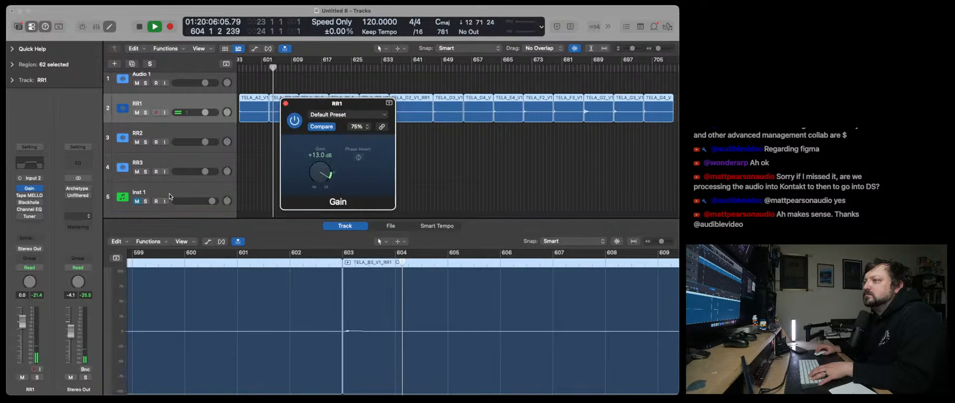
pyautogui.click(286, 103)
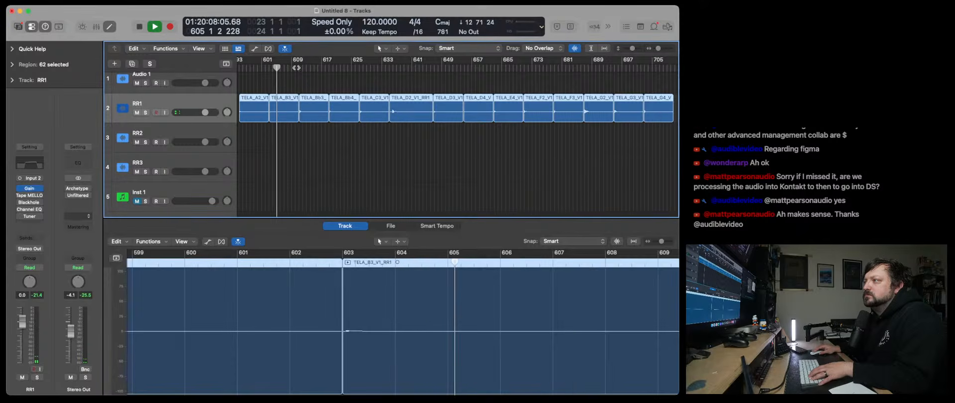
pyautogui.click(296, 68)
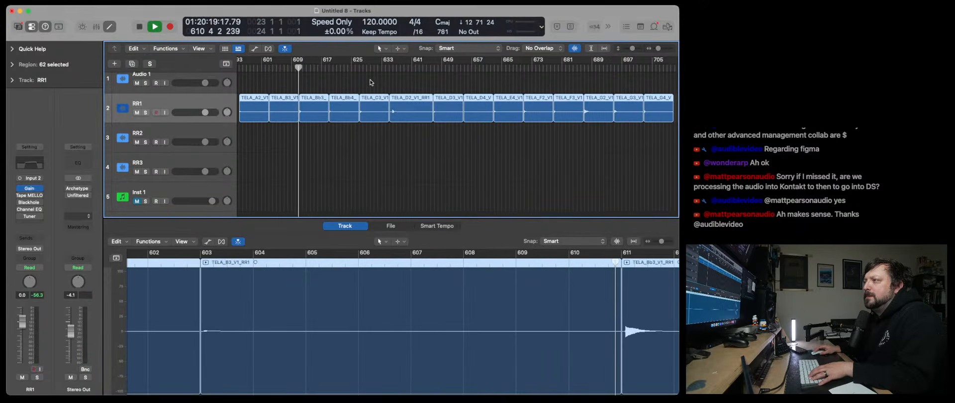
pyautogui.click(358, 68)
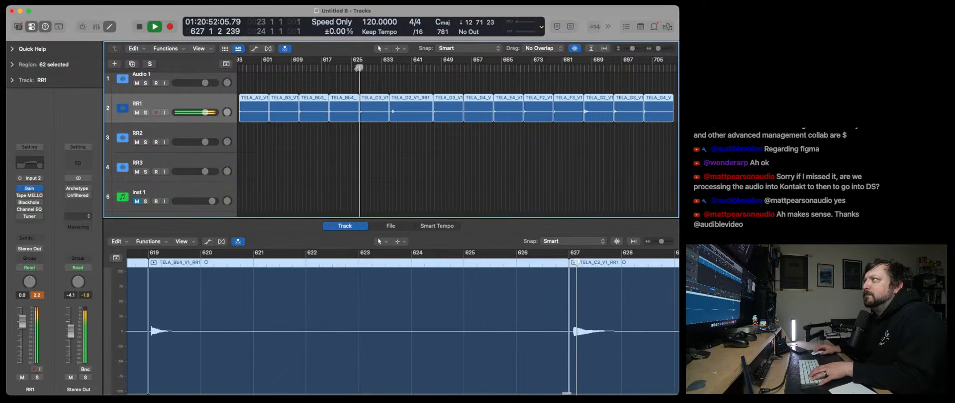
pyautogui.click(391, 69)
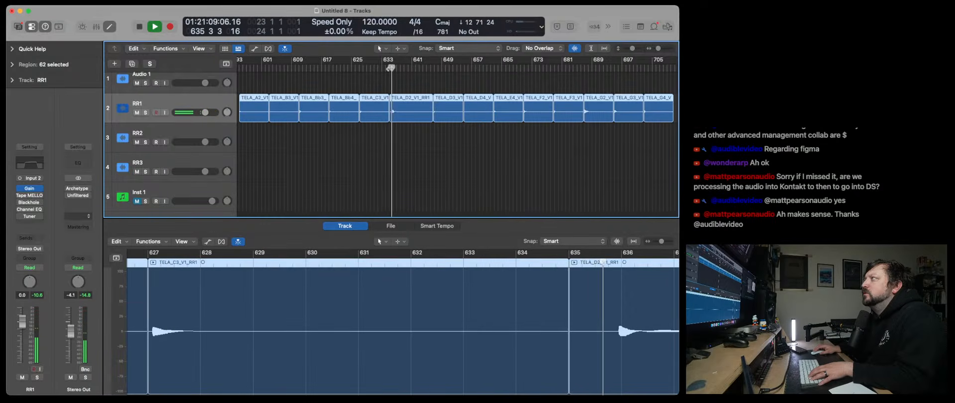
pyautogui.press('space')
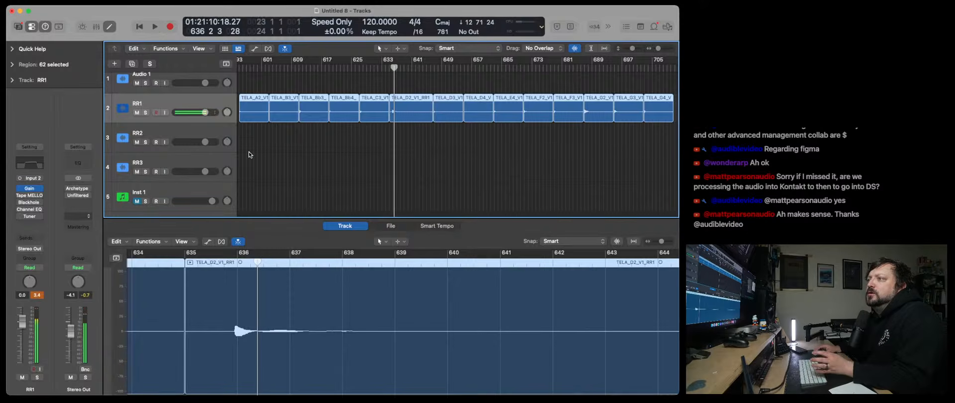
# Open DecentSampler on the Inst 1 track, view its list of TELA presets and close the plug-in window.
pyautogui.click(183, 189)
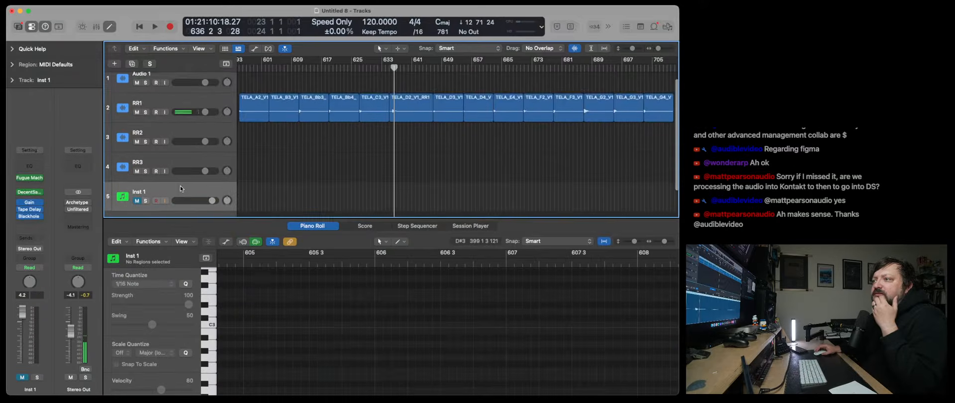
pyautogui.click(30, 193)
pyautogui.click(363, 149)
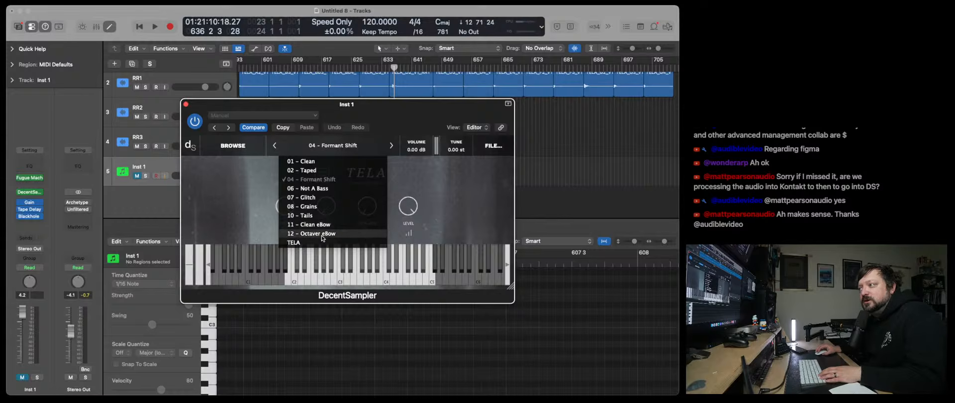
pyautogui.click(185, 104)
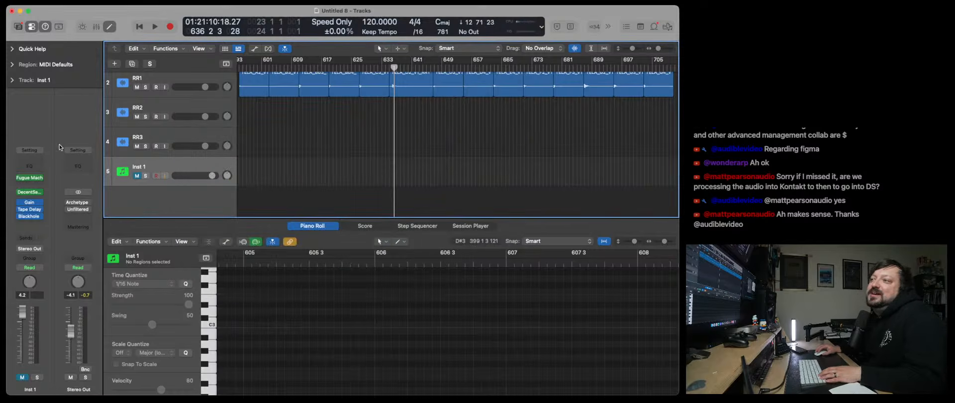
pyautogui.click(40, 149)
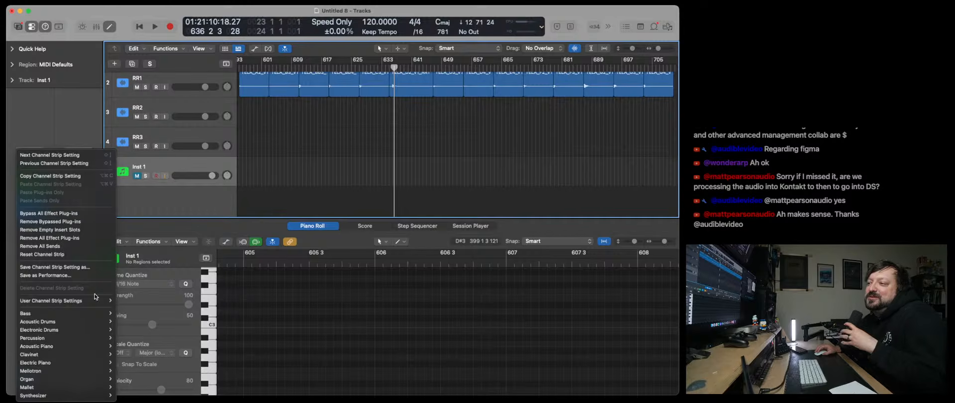
pyautogui.moveTo(97, 301)
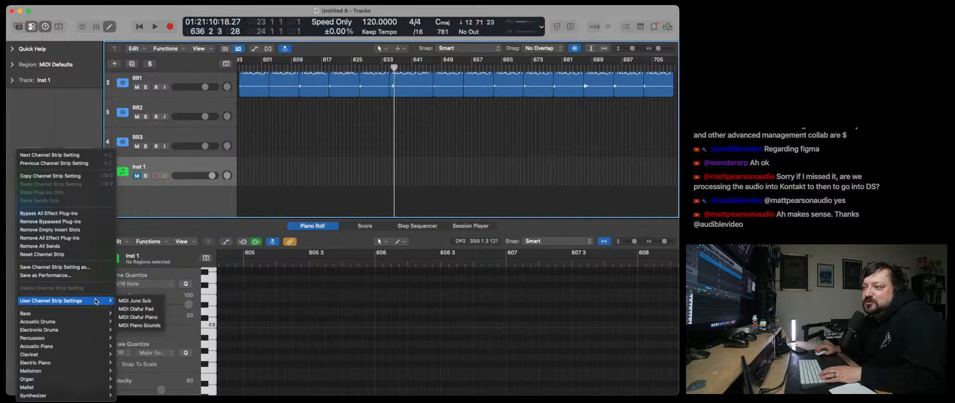
pyautogui.click(64, 134)
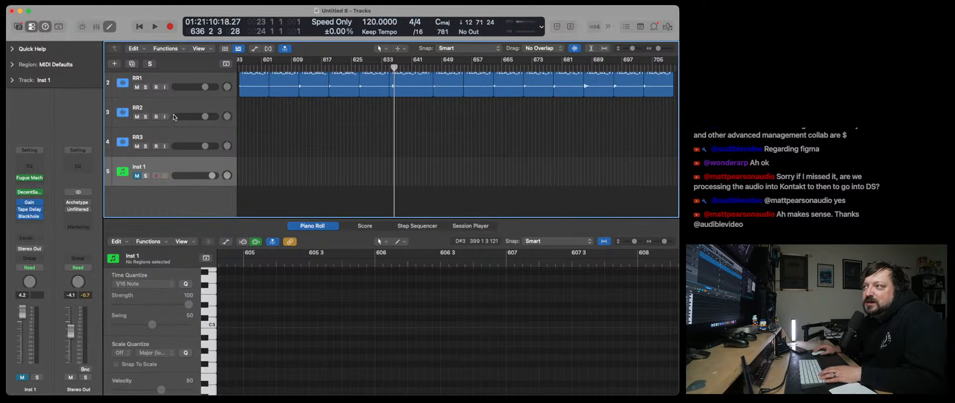
# Select track RR1, load the user channel strip setting Destroyed on the stereo output and move the Mastering Assistant progress window aside.
pyautogui.scroll(2, 174, 117)
pyautogui.click(161, 96)
pyautogui.click(40, 149)
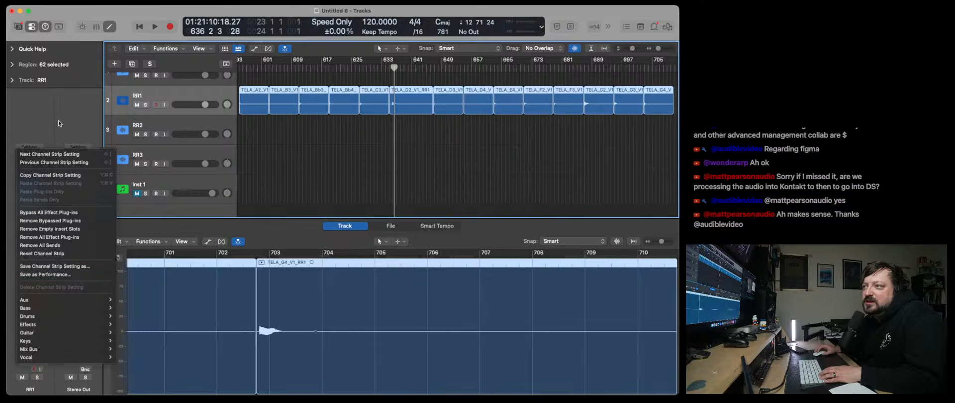
pyautogui.click(78, 147)
pyautogui.click(78, 147)
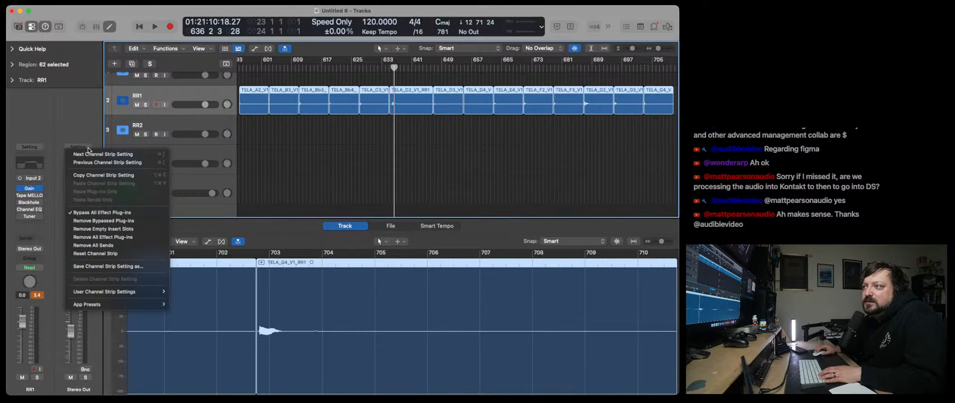
pyautogui.moveTo(110, 295)
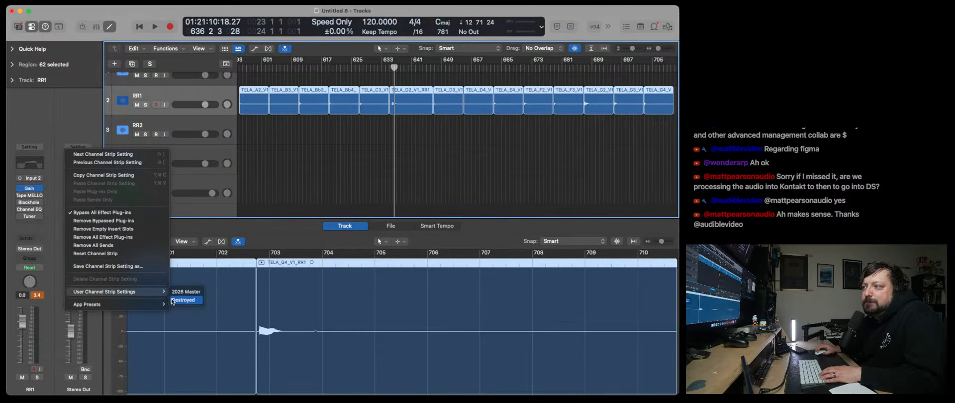
pyautogui.click(186, 293)
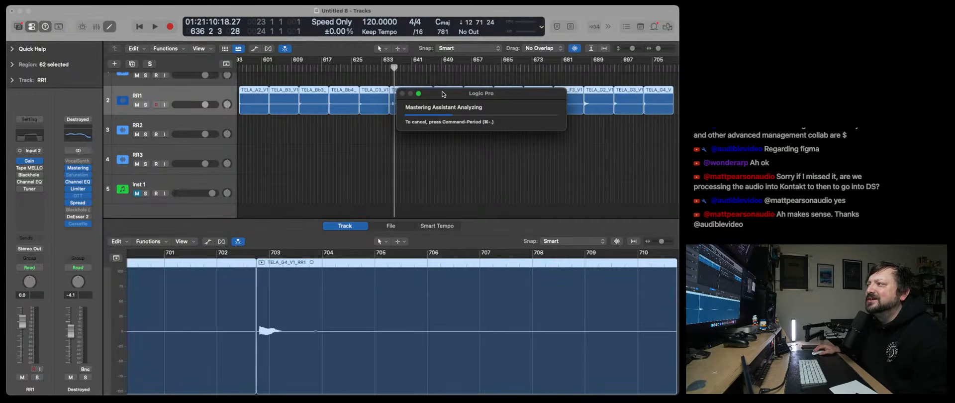
pyautogui.moveTo(442, 94); pyautogui.dragTo(309, 144)
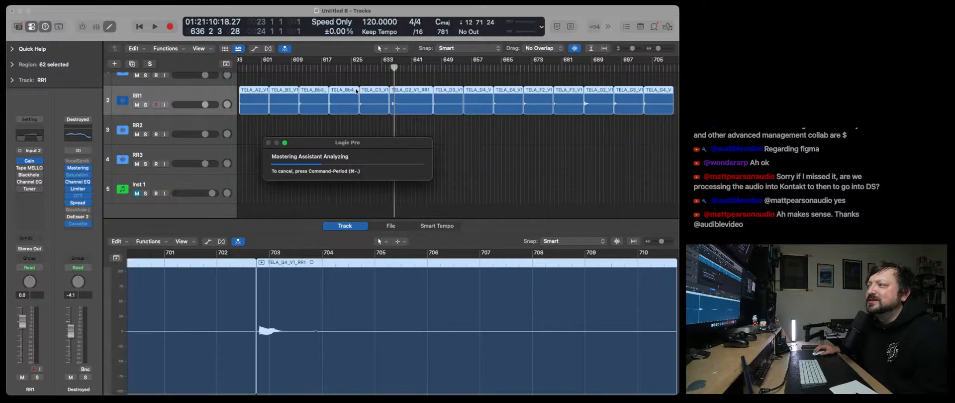
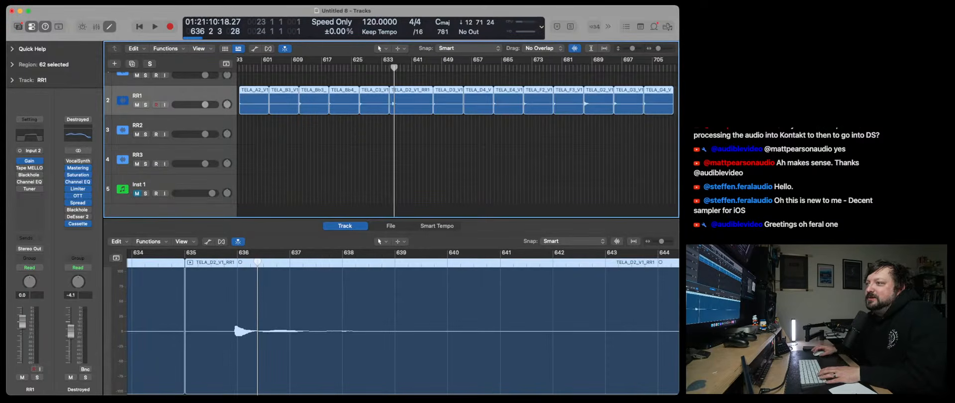
# Audition the RR1 samples through the Destroyed output chain, starting at A2 and skipping ahead through D3 up to G4, and stop playback.
pyautogui.click(240, 69)
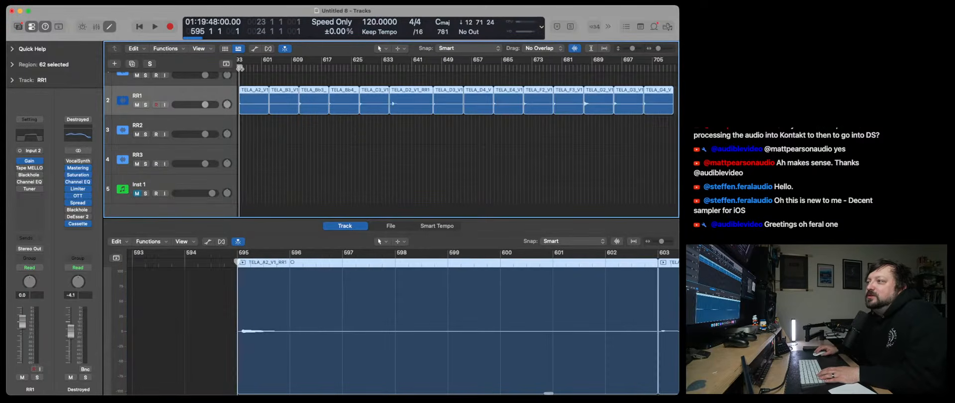
pyautogui.press('space')
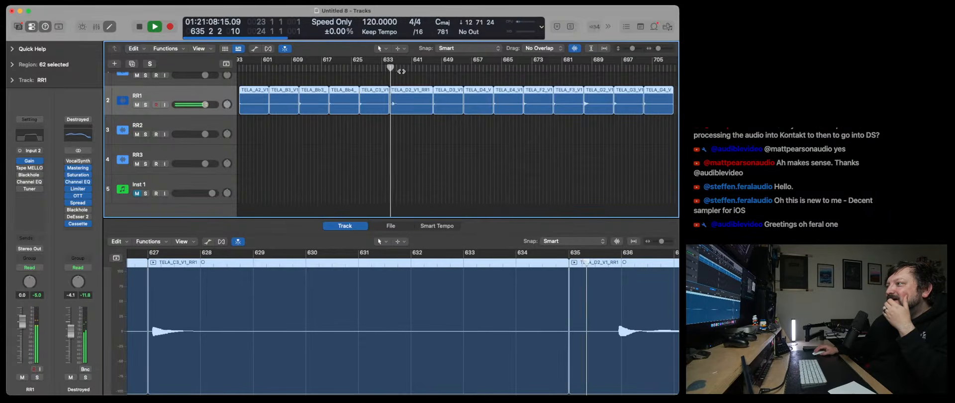
pyautogui.click(434, 69)
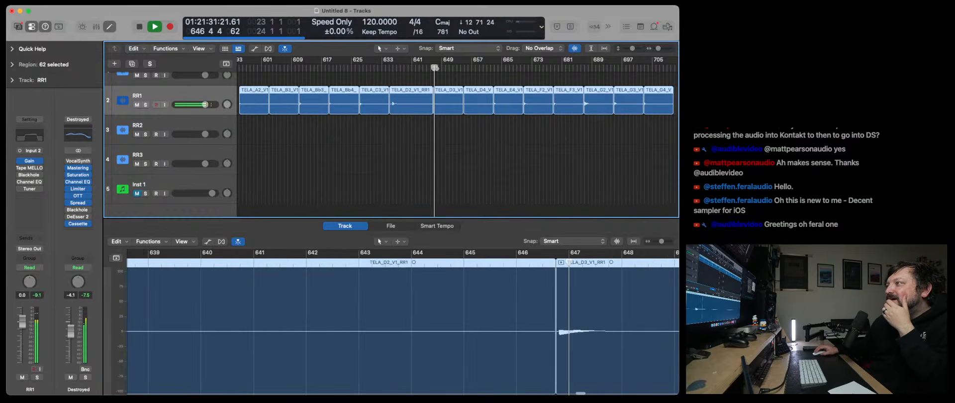
pyautogui.click(464, 68)
pyautogui.click(494, 69)
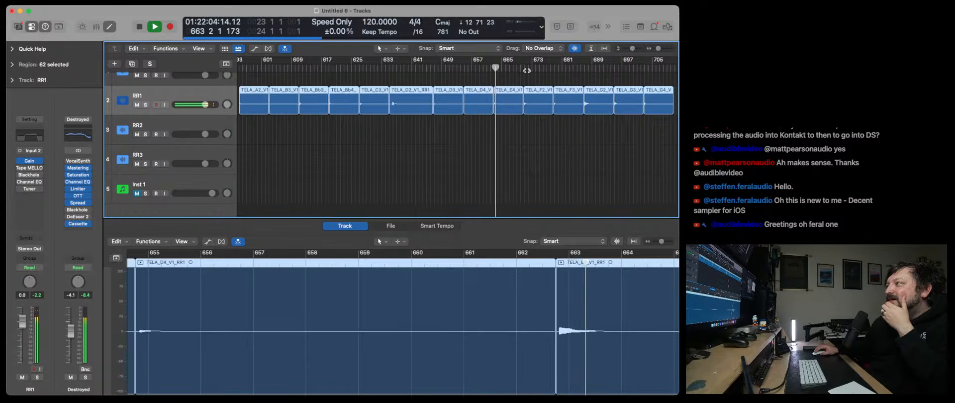
pyautogui.click(524, 69)
pyautogui.click(555, 69)
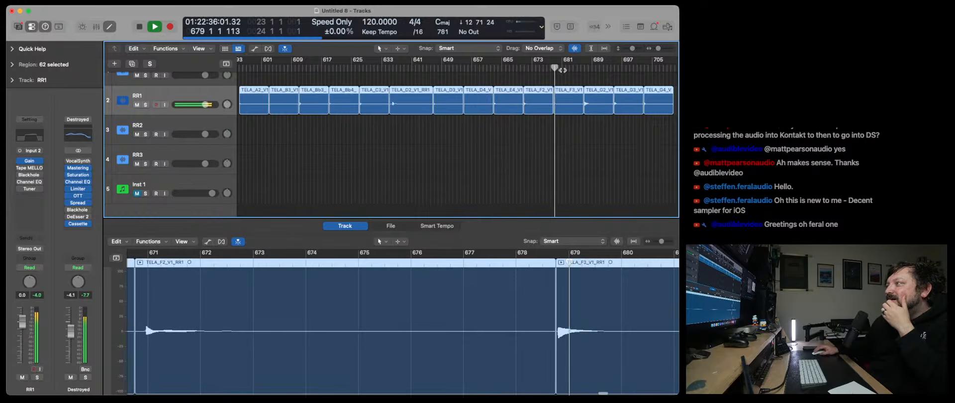
pyautogui.click(585, 68)
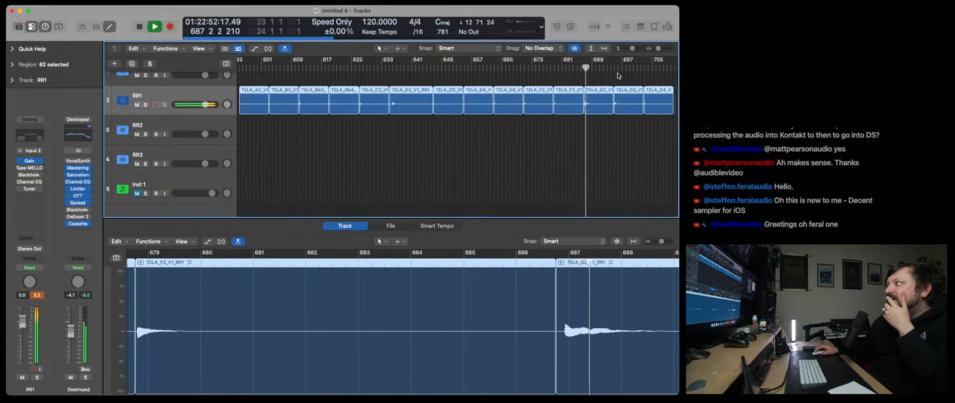
pyautogui.click(617, 70)
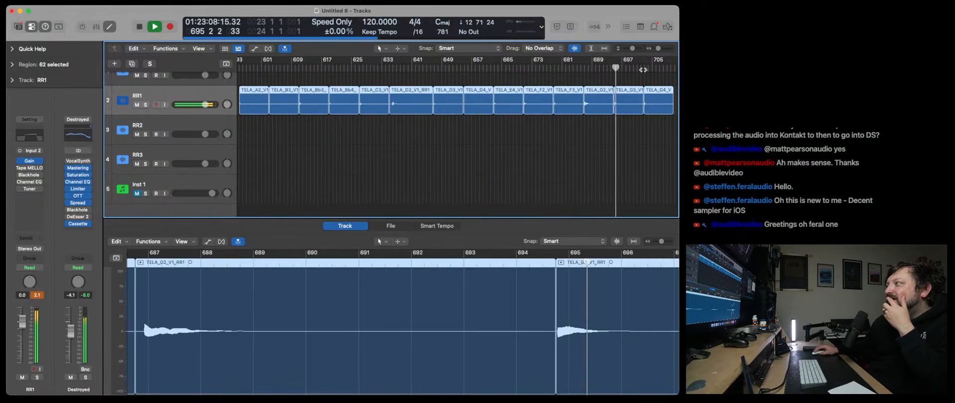
pyautogui.click(645, 70)
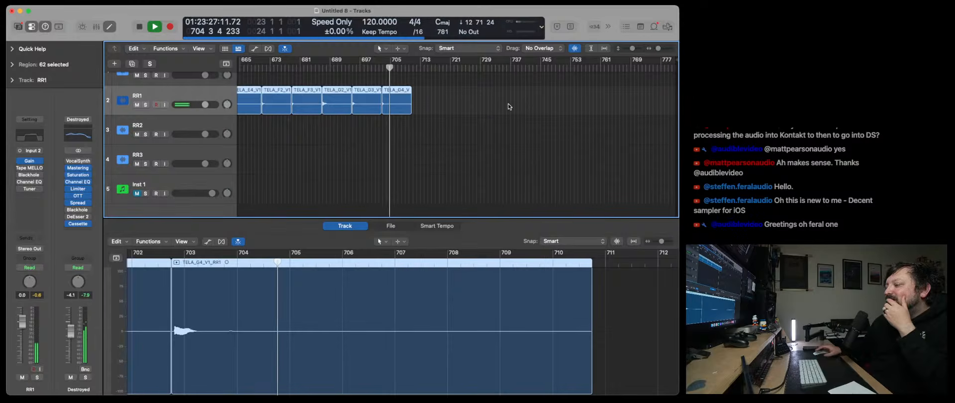
pyautogui.press('space')
# Deselect the RR1 regions, replay the A2, B3, Bb3 and Bb4 samples from the beginning of the TELA section and stop playback.
pyautogui.hscroll(-10, 425, 144)
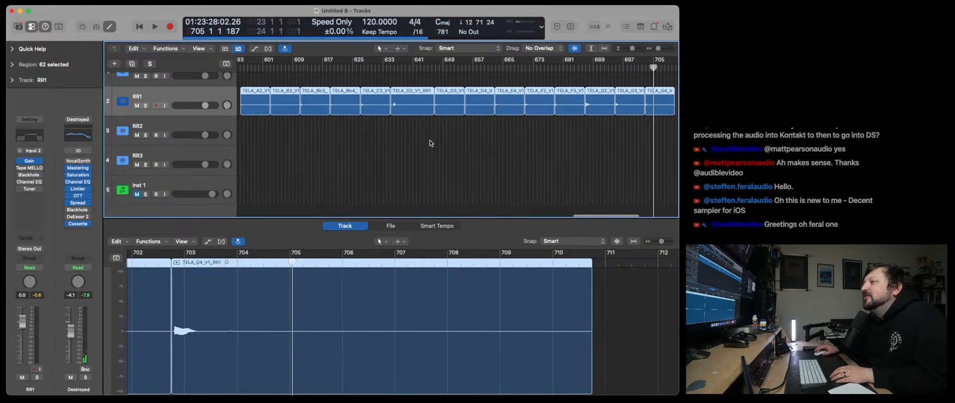
pyautogui.click(430, 143)
pyautogui.hscroll(2, 430, 143)
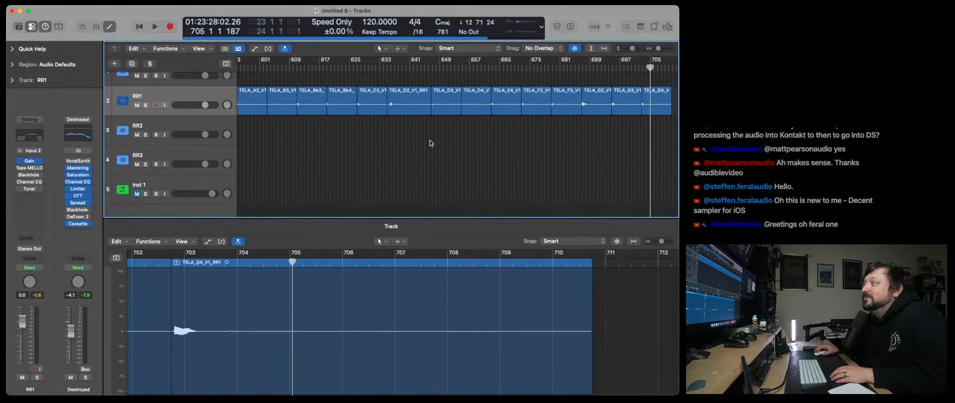
pyautogui.hscroll(-1, 431, 143)
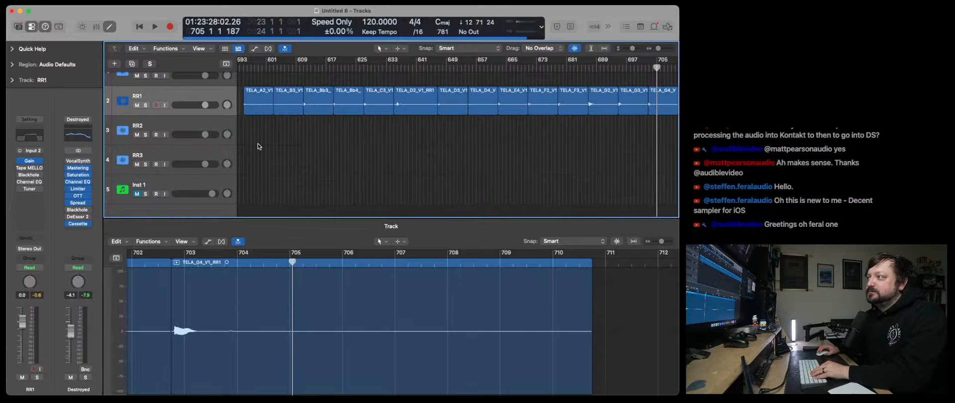
pyautogui.moveTo(258, 138); pyautogui.dragTo(599, 150)
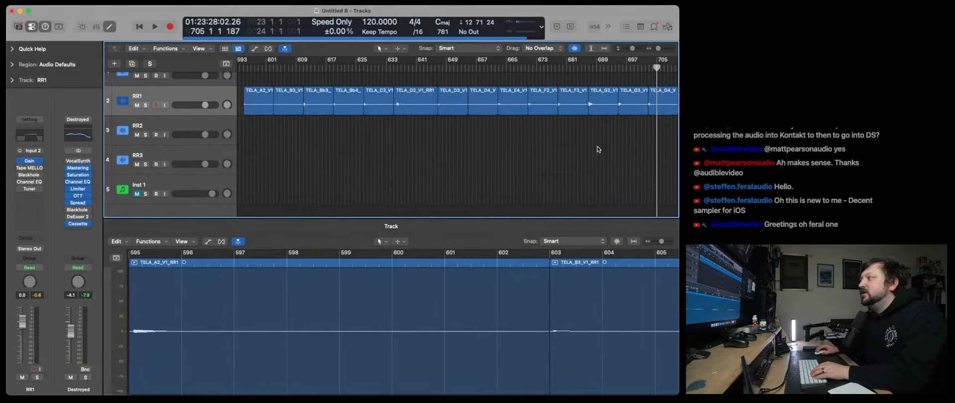
pyautogui.click(244, 68)
pyautogui.press('space')
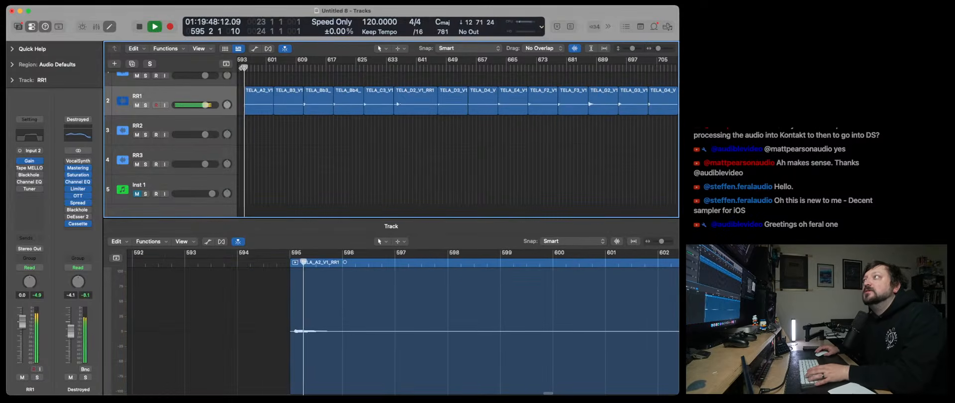
pyautogui.click(273, 68)
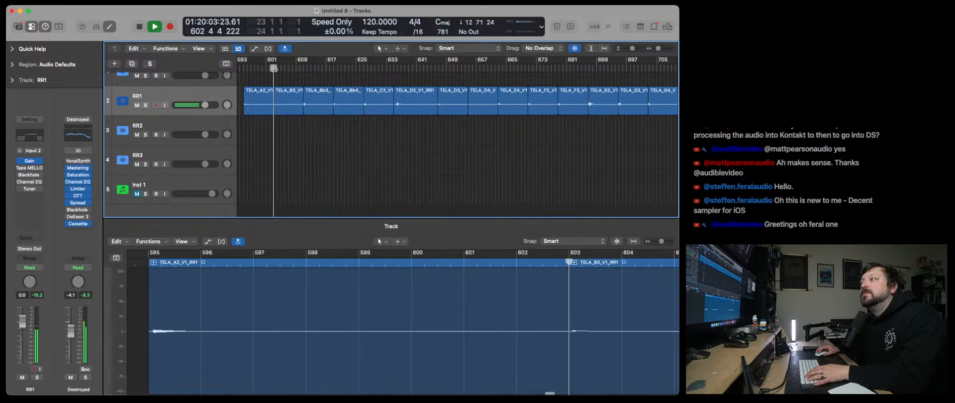
pyautogui.click(303, 69)
pyautogui.click(332, 67)
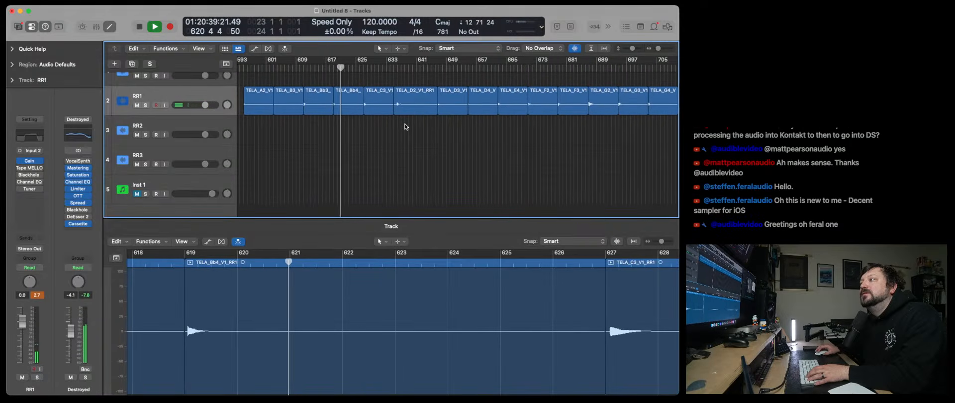
pyautogui.press('space')
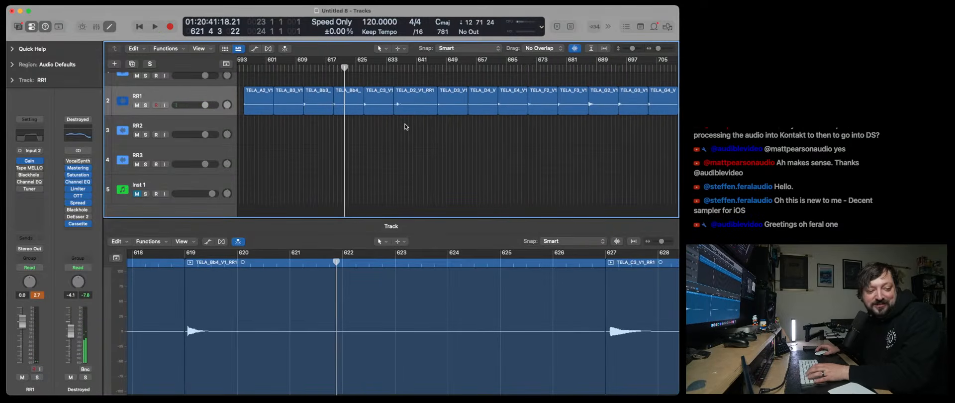
# Select the 14 TELA regions on RR1, review the options for exporting them as audio files and cancel the export.
pyautogui.hscroll(1, 351, 156)
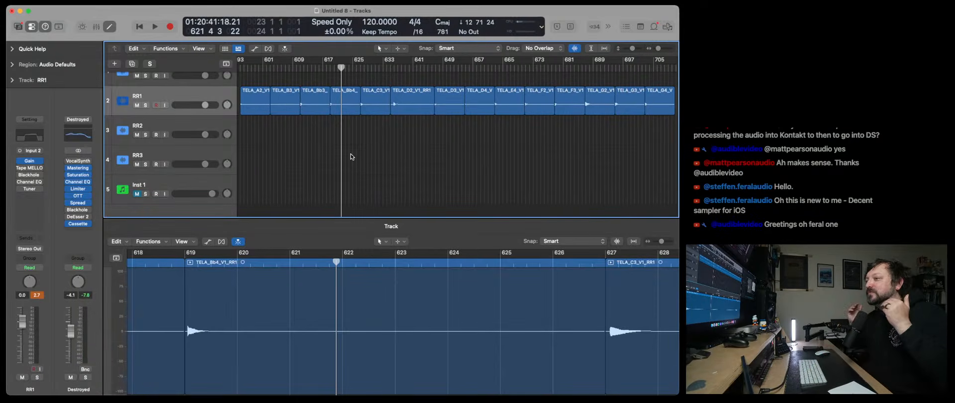
pyautogui.moveTo(244, 131); pyautogui.dragTo(671, 90)
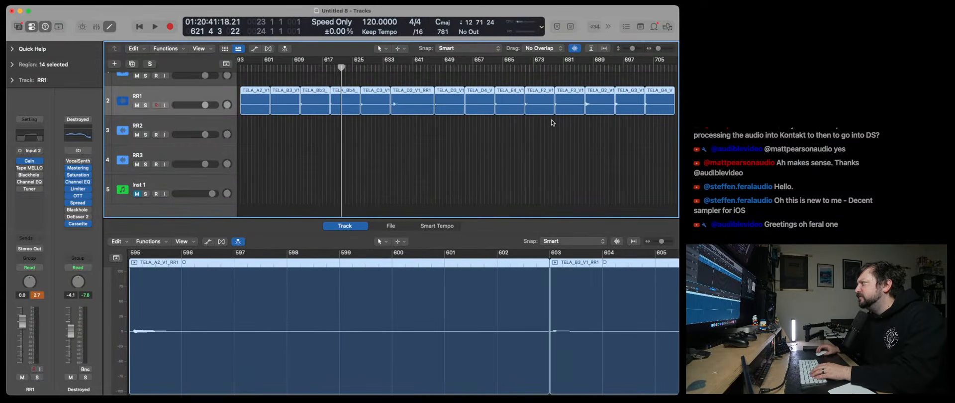
pyautogui.rightClick(378, 103)
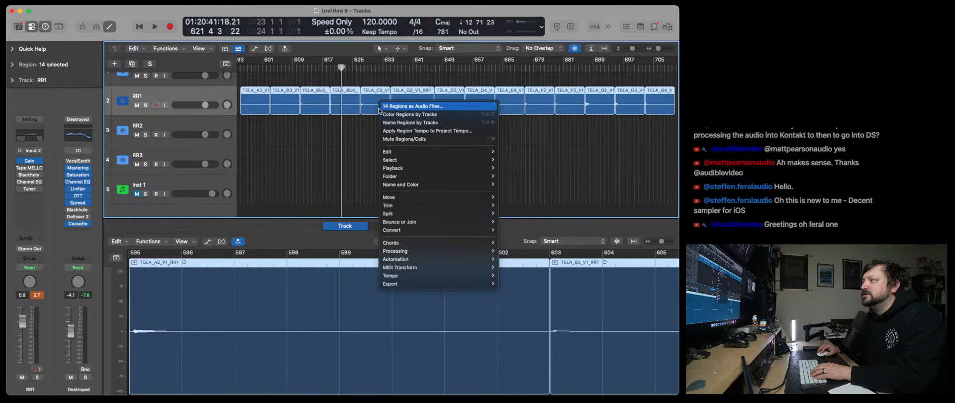
pyautogui.click(448, 107)
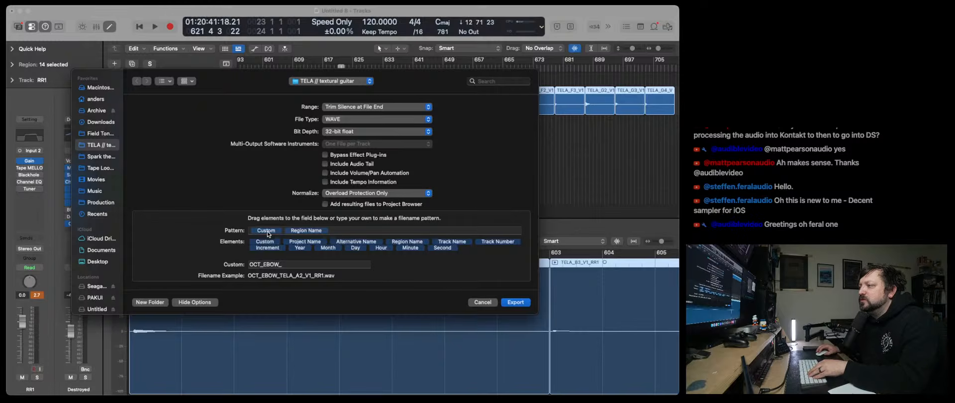
pyautogui.click(481, 302)
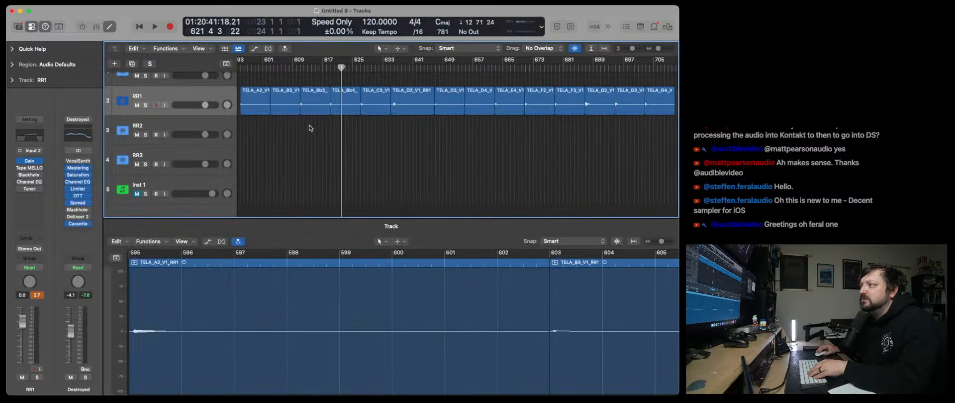
# Inspect the names of the first few RR1 regions up close, with the TELA_A2_V1_RR1 region selected.
pyautogui.moveTo(658, 49); pyautogui.dragTo(660, 49)
pyautogui.hscroll(-10, 364, 118)
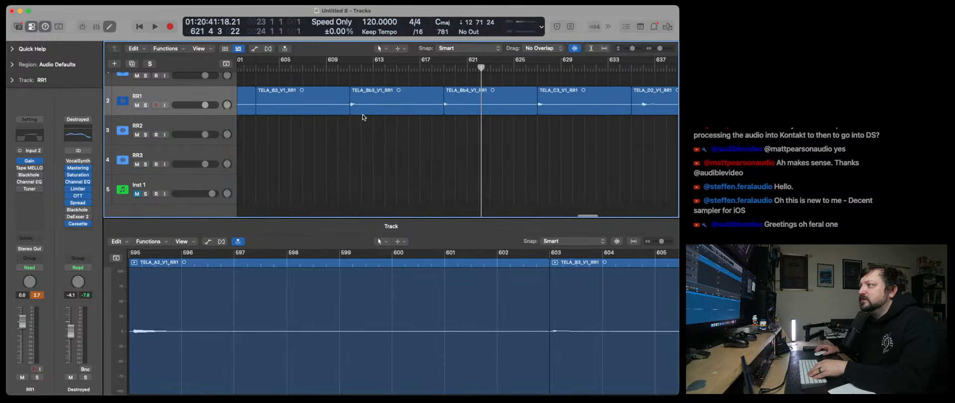
pyautogui.click(468, 100)
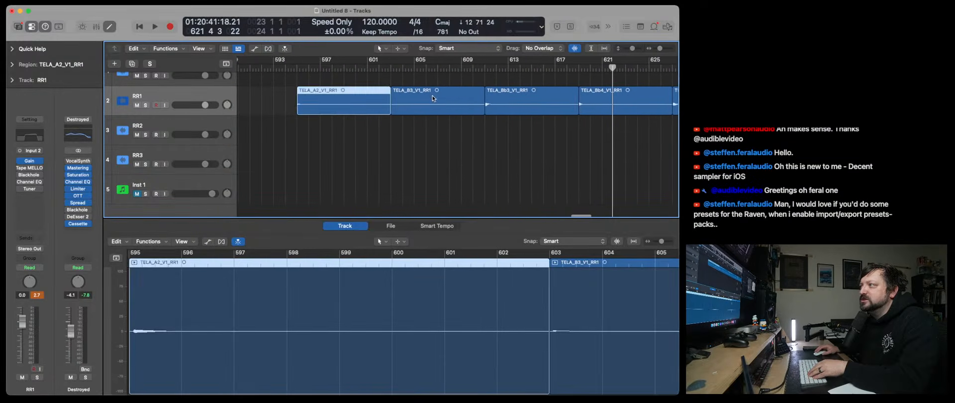
pyautogui.click(504, 97)
pyautogui.click(311, 96)
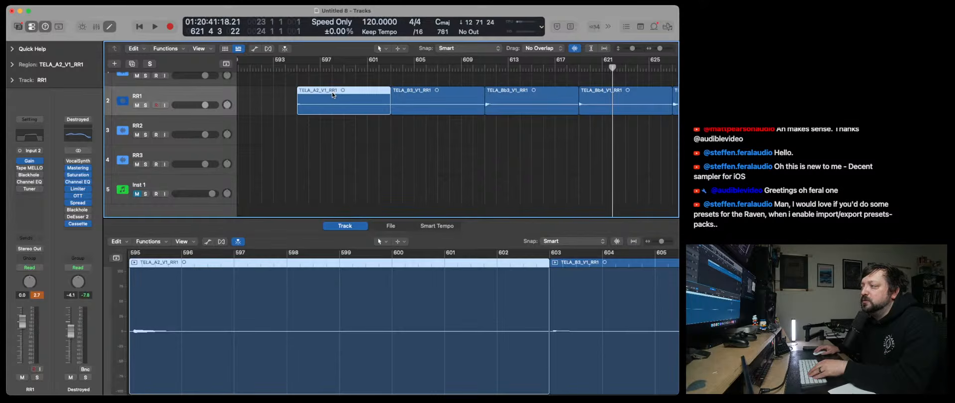
pyautogui.moveTo(663, 54); pyautogui.dragTo(658, 54)
pyautogui.hscroll(3, 452, 123)
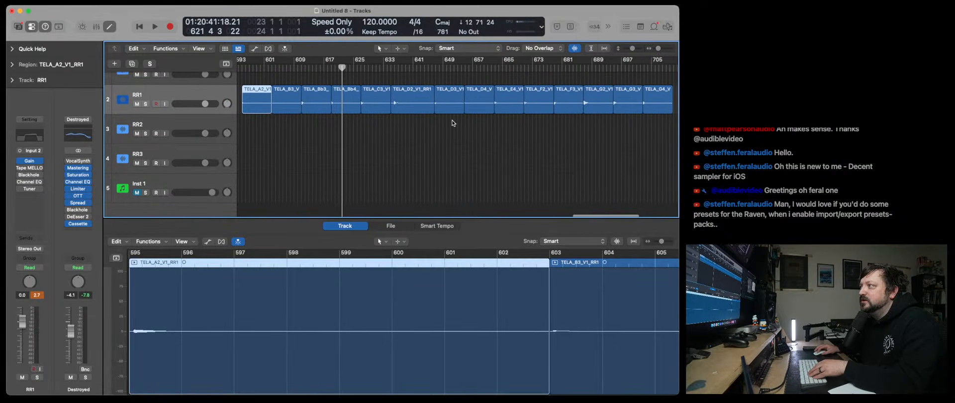
pyautogui.scroll(2, 398, 125)
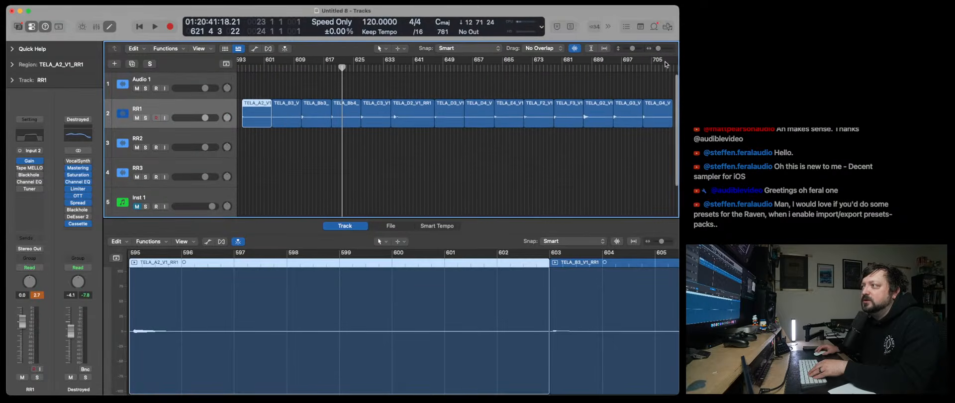
# Select all 14 TELA regions on the RR1 track and open the options for exporting them as audio files.
pyautogui.moveTo(659, 49); pyautogui.dragTo(660, 49)
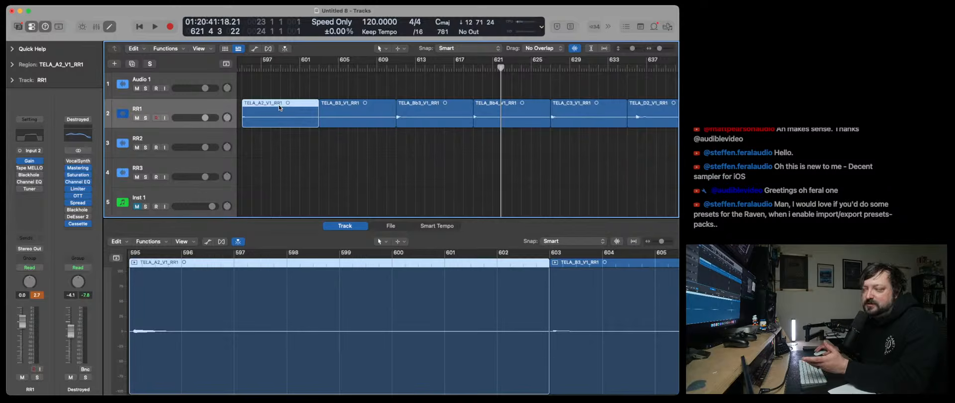
pyautogui.click(336, 147)
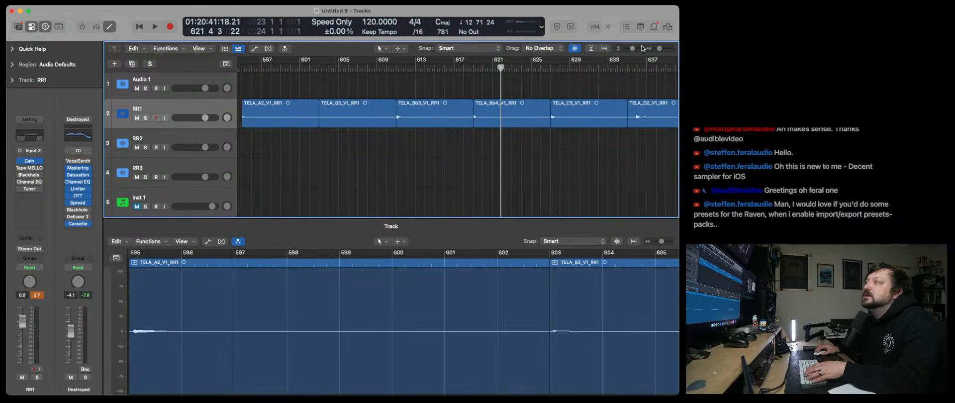
pyautogui.moveTo(659, 48); pyautogui.dragTo(657, 50)
pyautogui.hscroll(3, 407, 105)
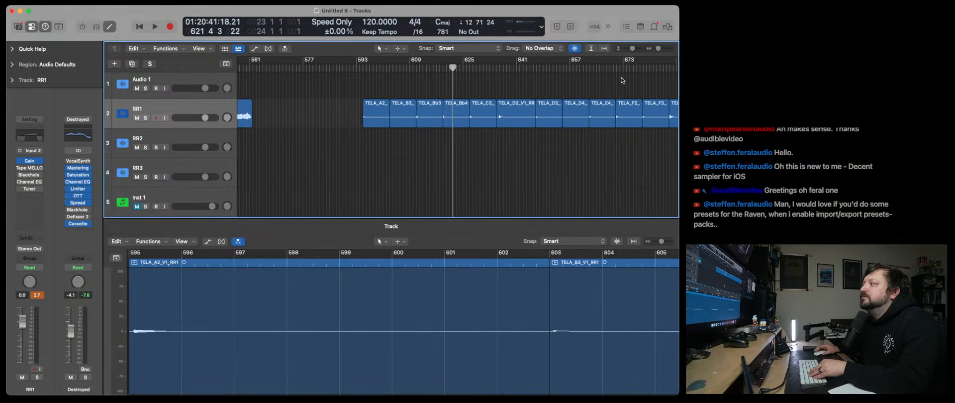
pyautogui.hscroll(5, 587, 87)
pyautogui.press('super+a')
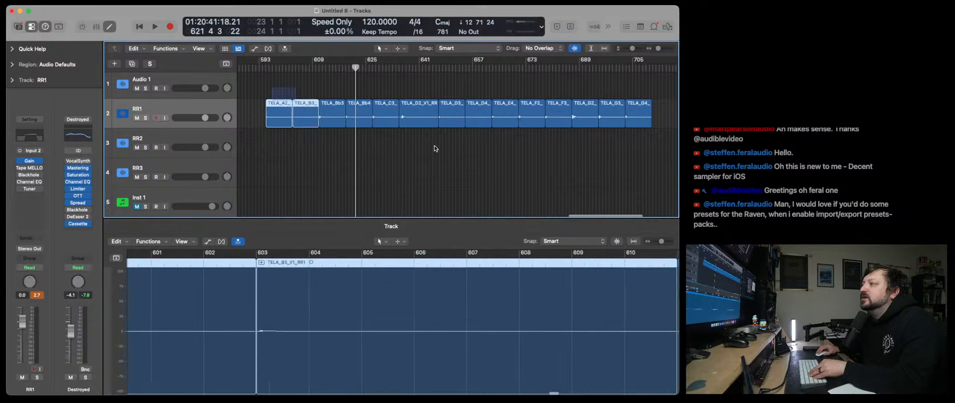
pyautogui.rightClick(640, 126)
pyautogui.click(658, 130)
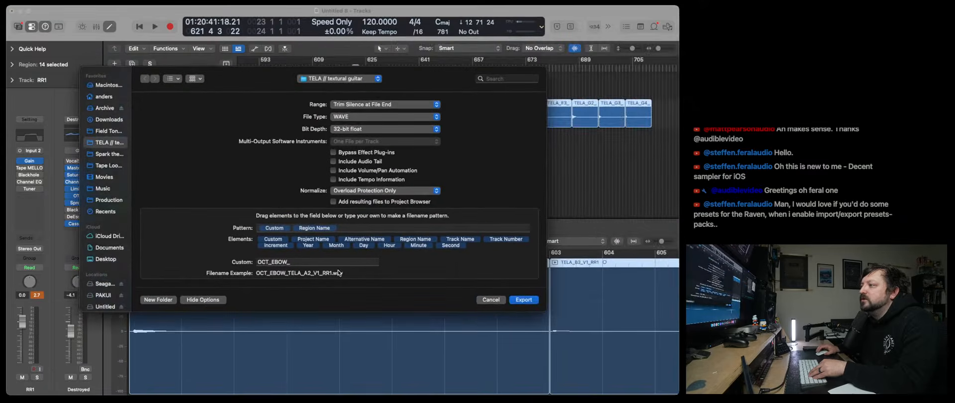
# Remove the Custom element from the export filename pattern and put it back before Region Name.
pyautogui.click(284, 230)
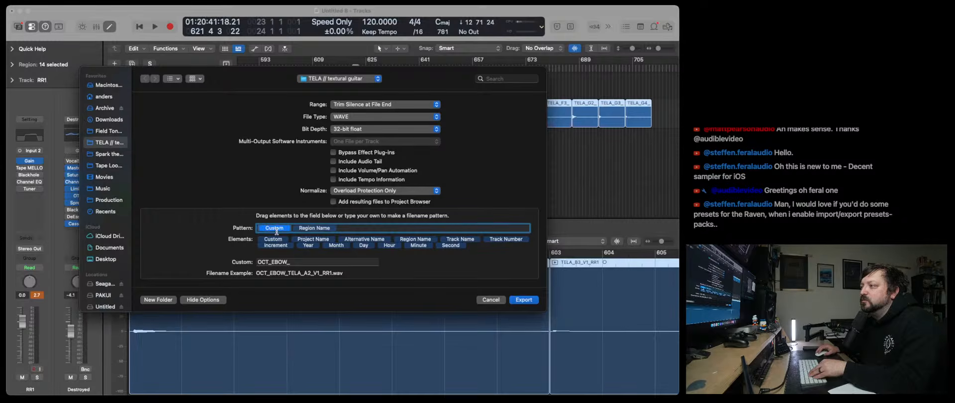
pyautogui.press('BackSpace')
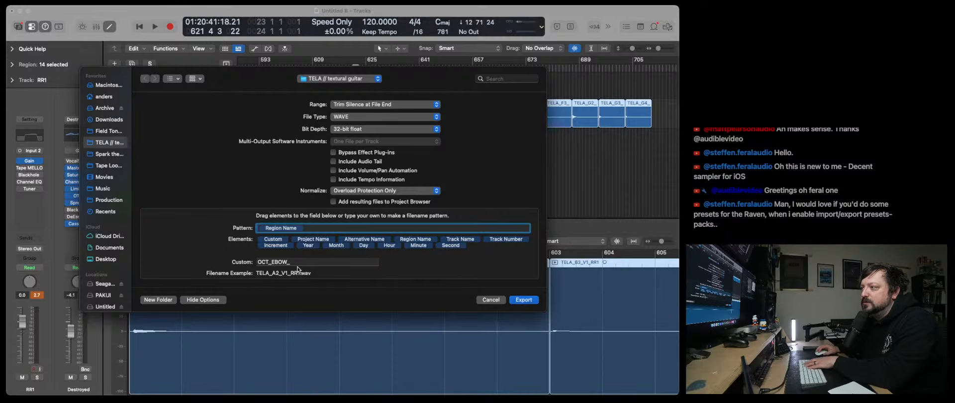
pyautogui.click(277, 241)
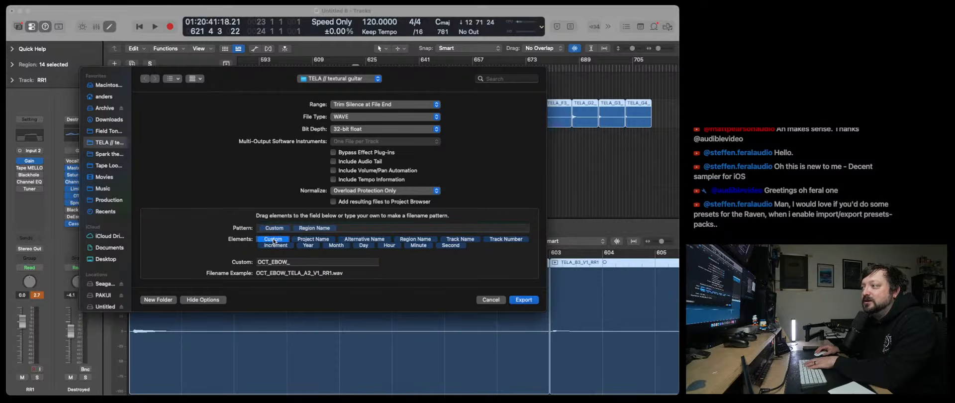
# Try adding the Track Name element after Region Name in the filename pattern and remove it again.
pyautogui.click(289, 229)
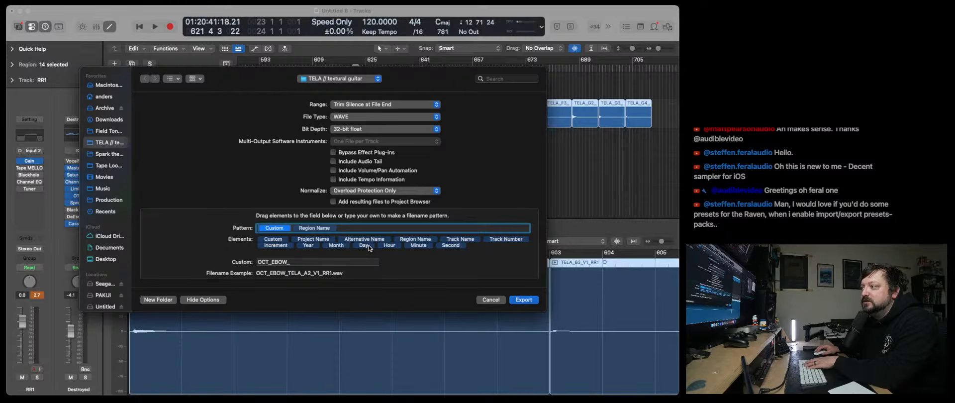
pyautogui.moveTo(407, 241); pyautogui.dragTo(325, 223)
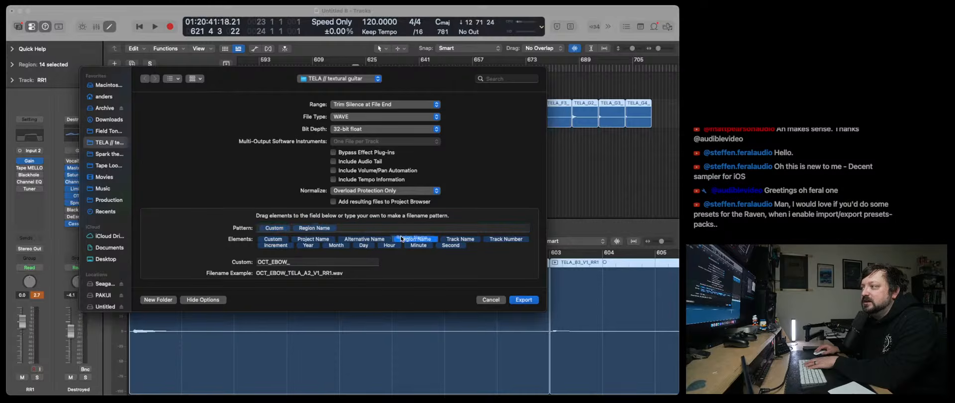
pyautogui.moveTo(453, 244); pyautogui.dragTo(348, 230)
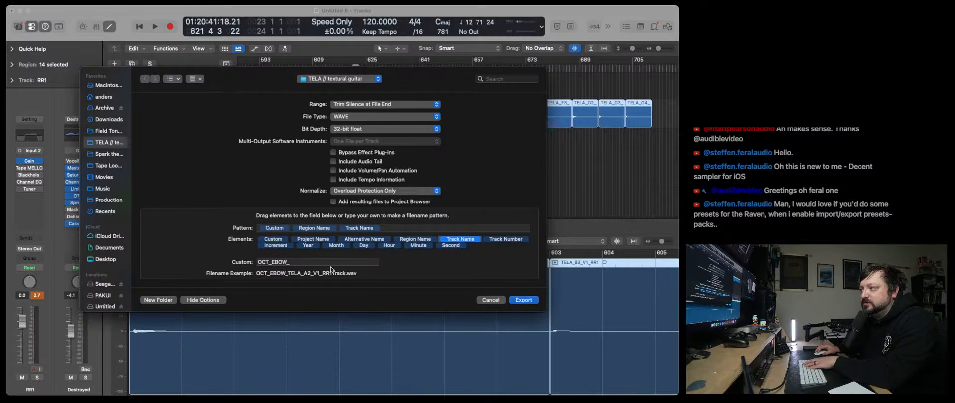
pyautogui.click(359, 230)
pyautogui.moveTo(460, 244); pyautogui.dragTo(453, 243)
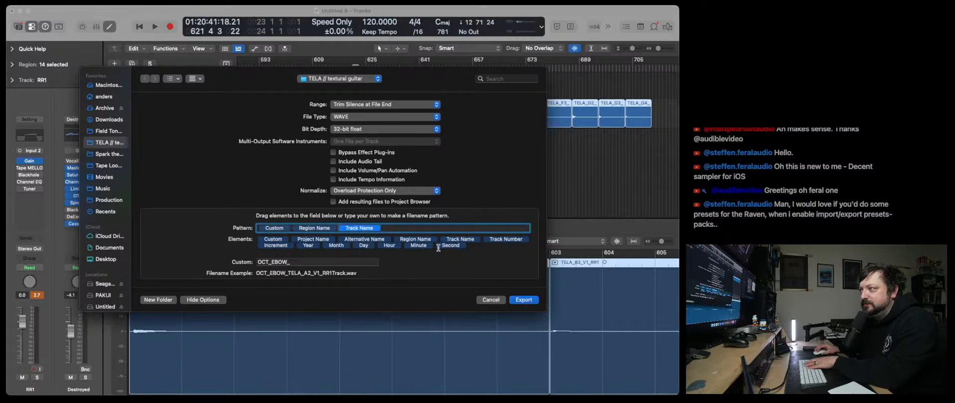
pyautogui.press('BackSpace')
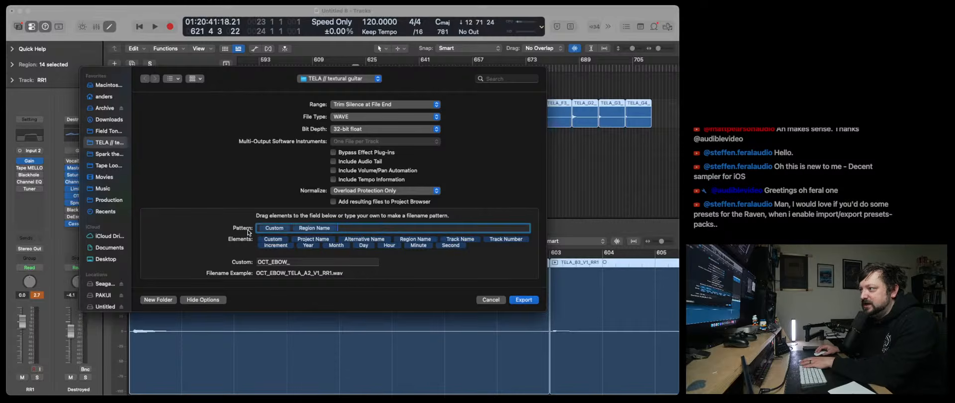
# Set the custom filename prefix to DEST_ in place of OCT_EBOW_.
pyautogui.click(274, 228)
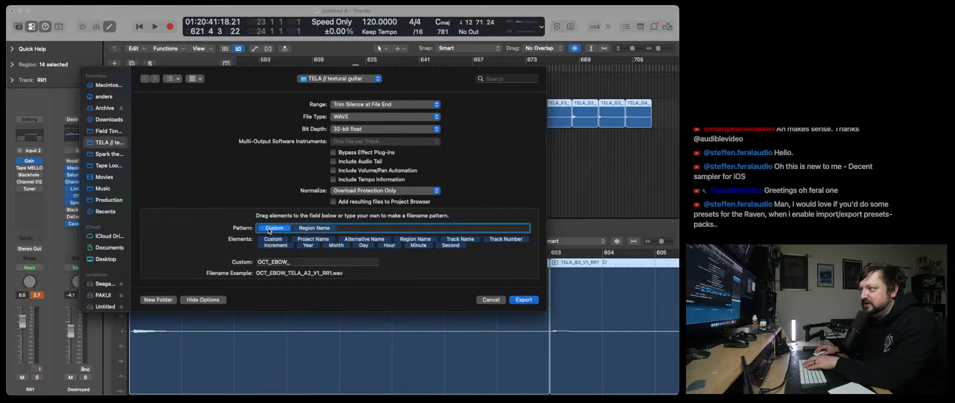
pyautogui.tripleClick(294, 261)
pyautogui.write('DIST')
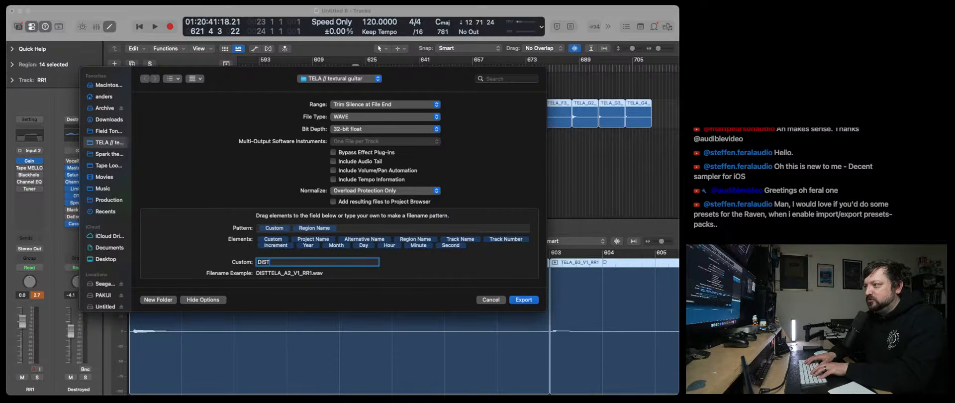
pyautogui.write('_')
pyautogui.press('Left')
pyautogui.press('Left')
pyautogui.press('Left')
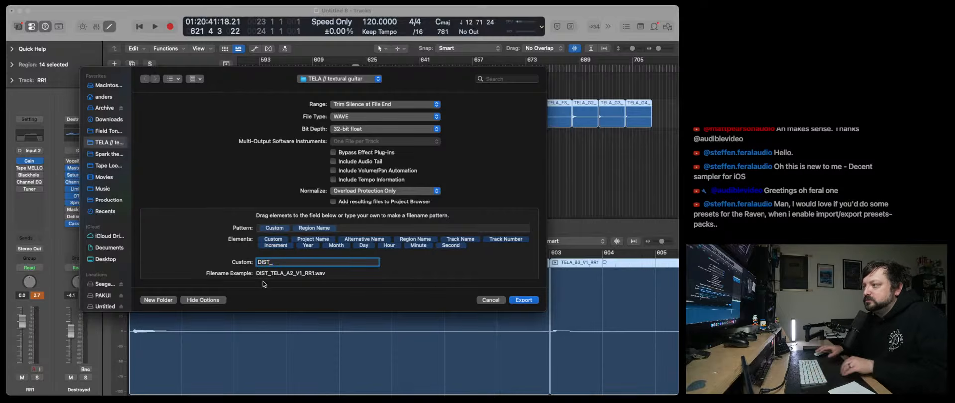
pyautogui.press('BackSpace')
pyautogui.write('E')
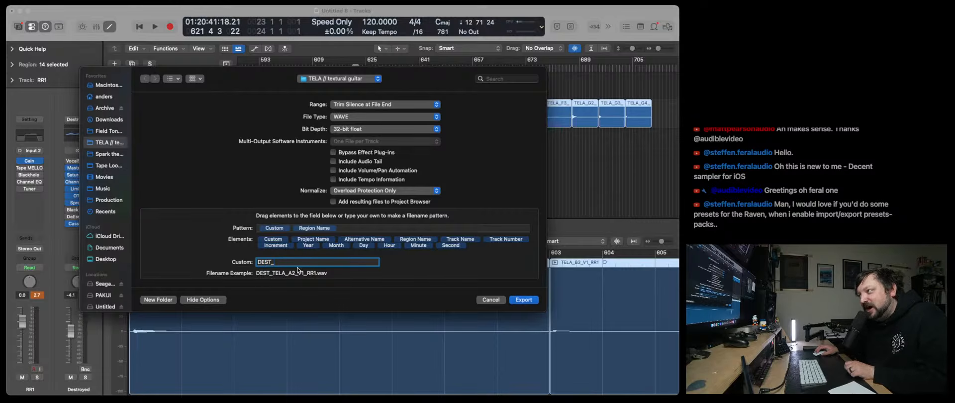
# Export the 14 regions as 32-bit float WAVE files into the TELA // textural guitar folder and clear the region selection.
pyautogui.moveTo(429, 88); pyautogui.dragTo(421, 104)
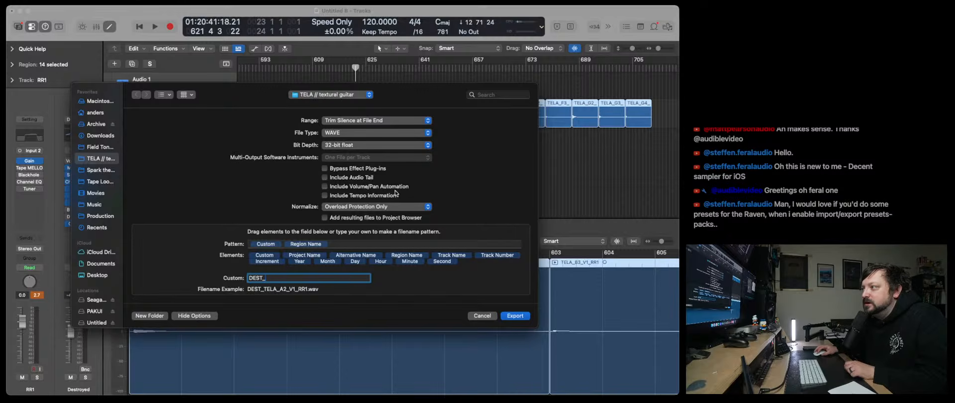
pyautogui.click(515, 316)
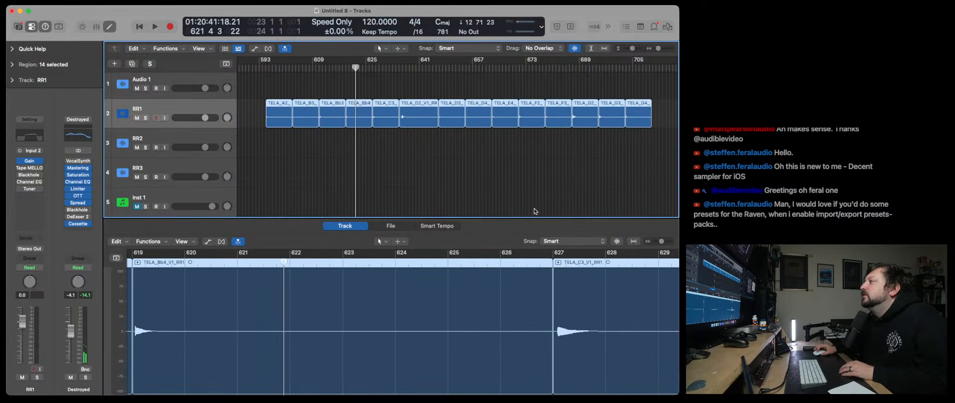
pyautogui.hscroll(1, 518, 197)
pyautogui.click(375, 160)
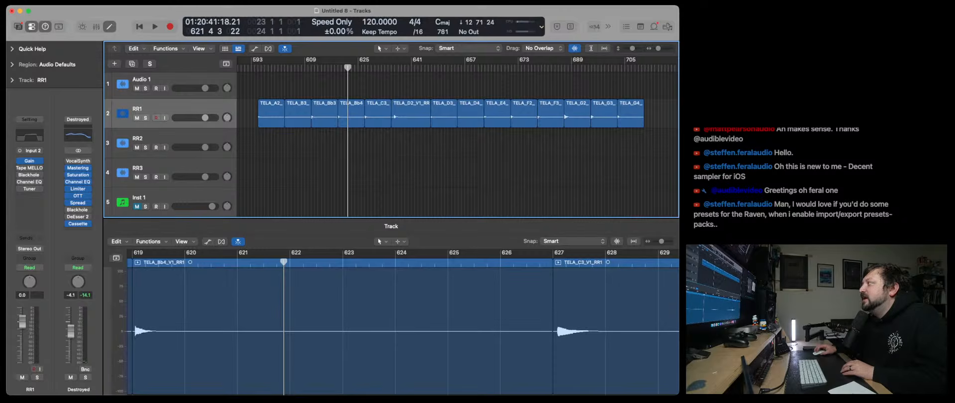
# Switch to Finder and check the exported DEST_TELA WAV files in the TELA // textural guitar folder, from A2 to G4.
pyautogui.press('super+Tab')
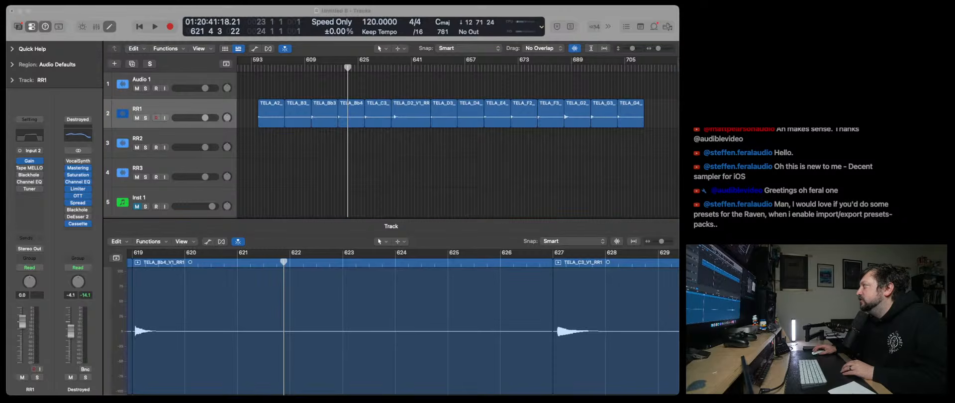
pyautogui.moveTo(384, 40); pyautogui.dragTo(352, 76)
pyautogui.scroll(-1, 291, 190)
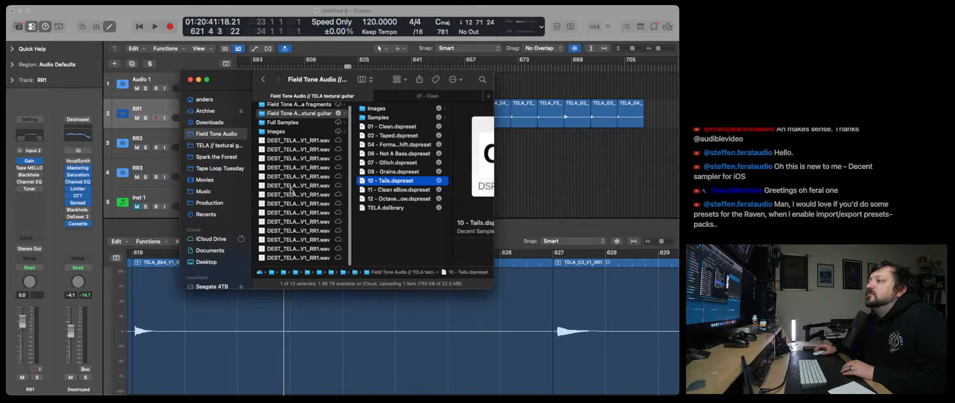
pyautogui.click(288, 141)
pyautogui.click(287, 258)
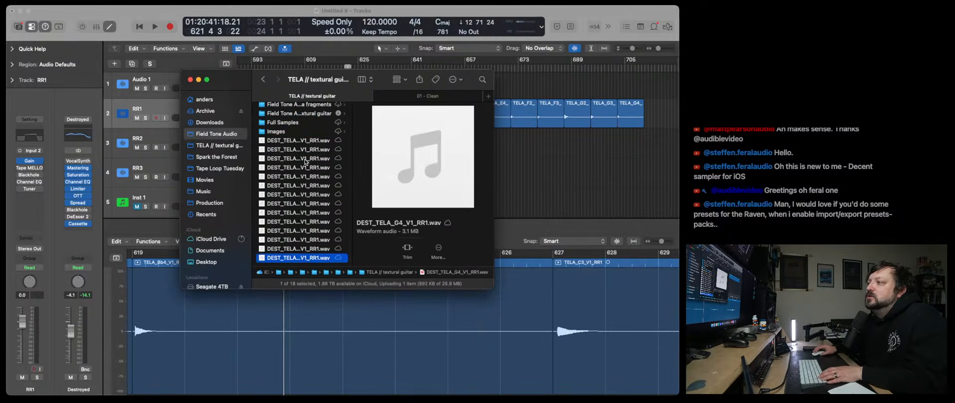
pyautogui.keyDown('shift'); pyautogui.click(291, 148); pyautogui.keyUp('shift')
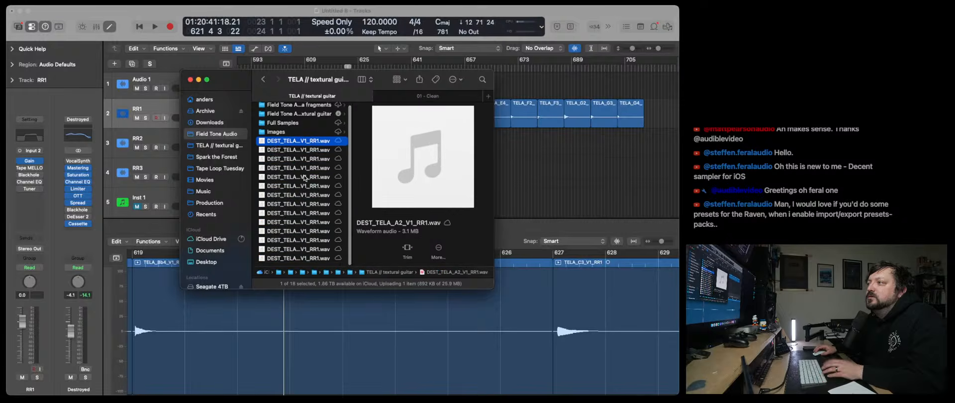
# Delete TELA.dslibrary from the Field Tone Audio // TELA textural guitar folder.
pyautogui.click(302, 118)
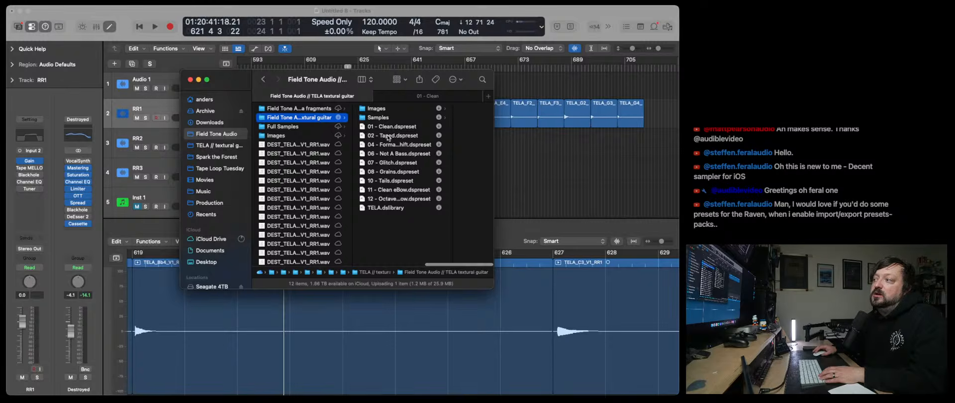
pyautogui.click(390, 208)
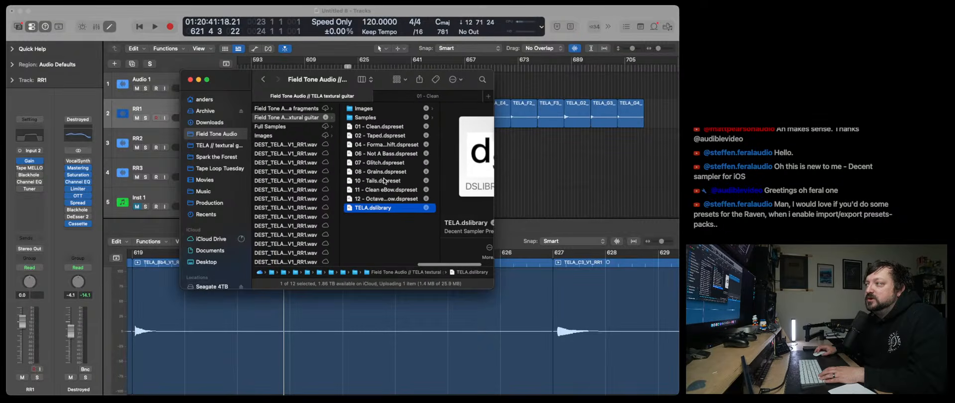
pyautogui.press('super+BackSpace')
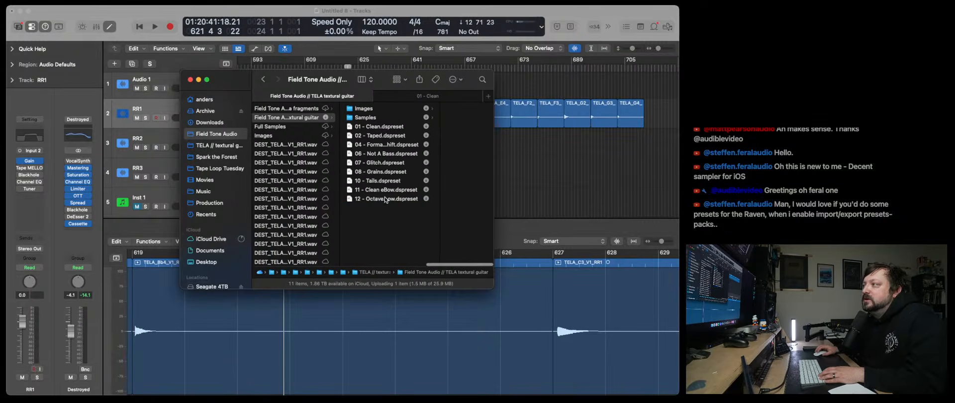
# Create a new folder named "15 - Destroyed" inside the Samples folder of Field Tone Audio // TELA textural guitar.
pyautogui.click(367, 121)
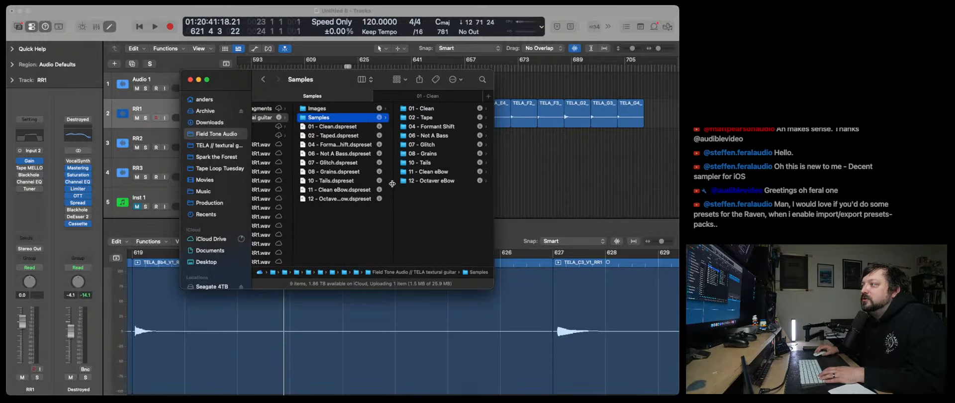
pyautogui.rightClick(415, 199)
pyautogui.click(425, 202)
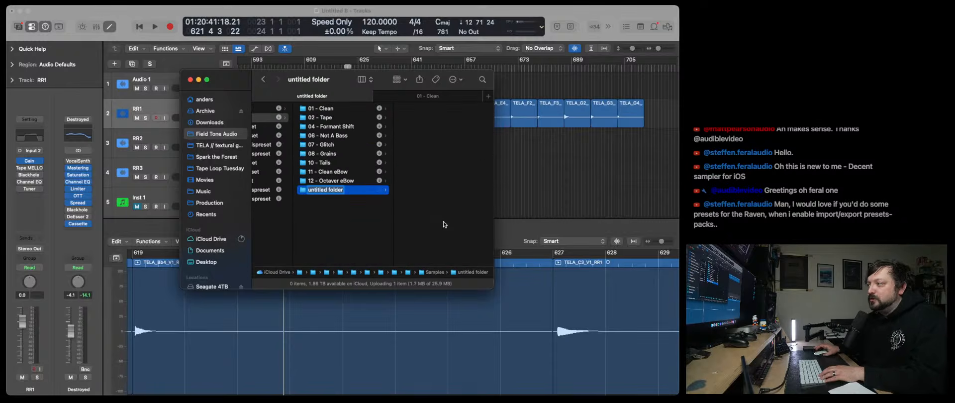
pyautogui.write('15')
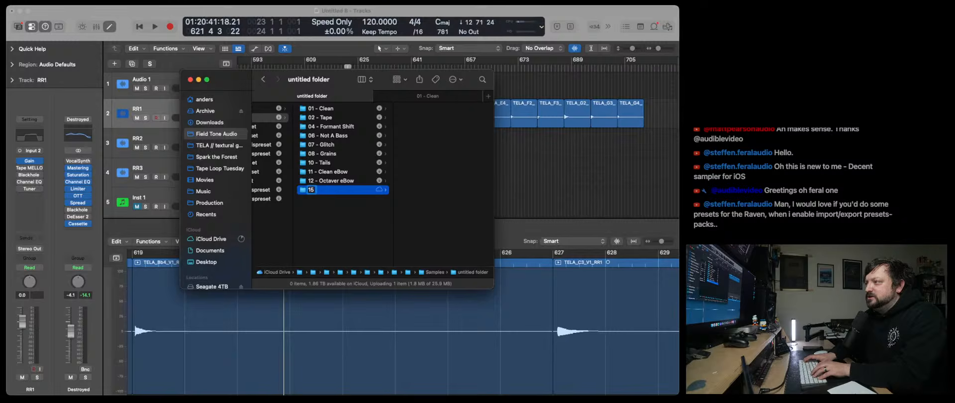
pyautogui.write(' - Destroyed')
pyautogui.press('Return')
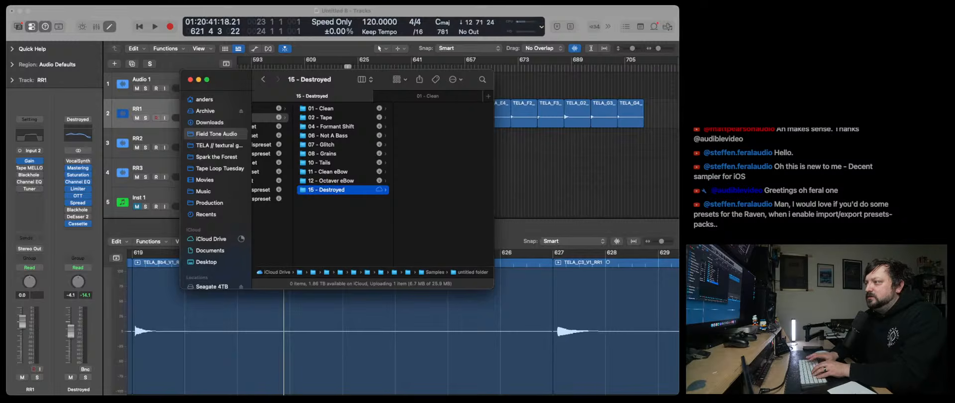
# Move all the DEST_TELA WAV files from the TELA // textural guitar folder into the 15 - Destroyed folder.
pyautogui.hscroll(-4, 360, 207)
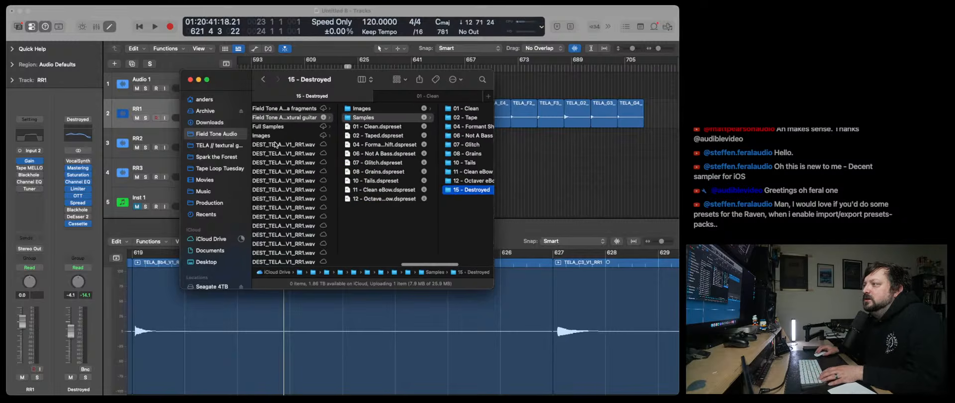
pyautogui.click(276, 144)
pyautogui.scroll(-1, 291, 260)
pyautogui.keyDown('shift'); pyautogui.click(292, 256); pyautogui.keyUp('shift')
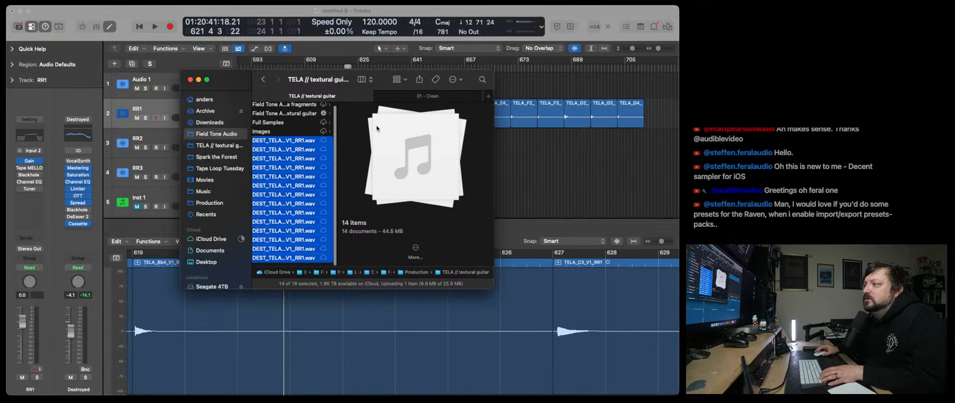
pyautogui.scroll(1, 301, 155)
pyautogui.moveTo(294, 148); pyautogui.dragTo(428, 154)
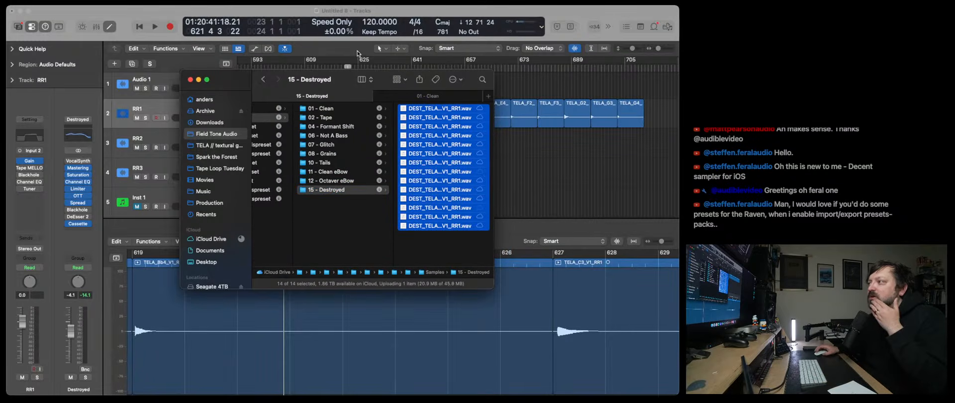
pyautogui.moveTo(384, 78); pyautogui.dragTo(387, 101)
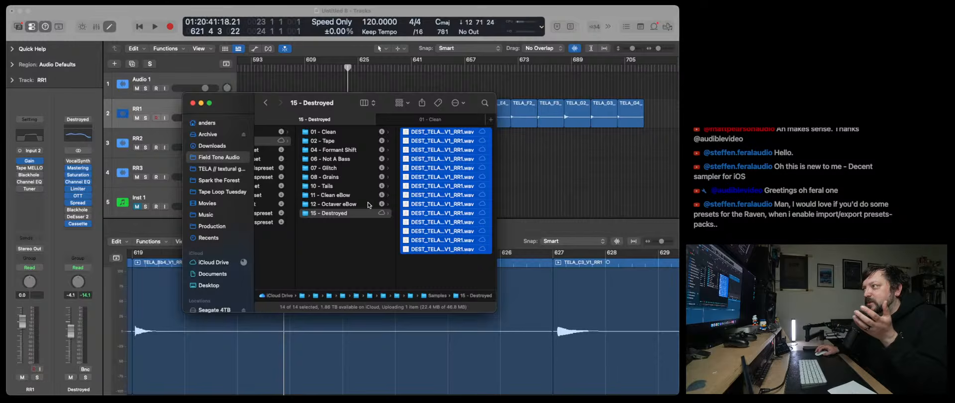
pyautogui.hscroll(-3, 368, 204)
pyautogui.hscroll(1, 377, 203)
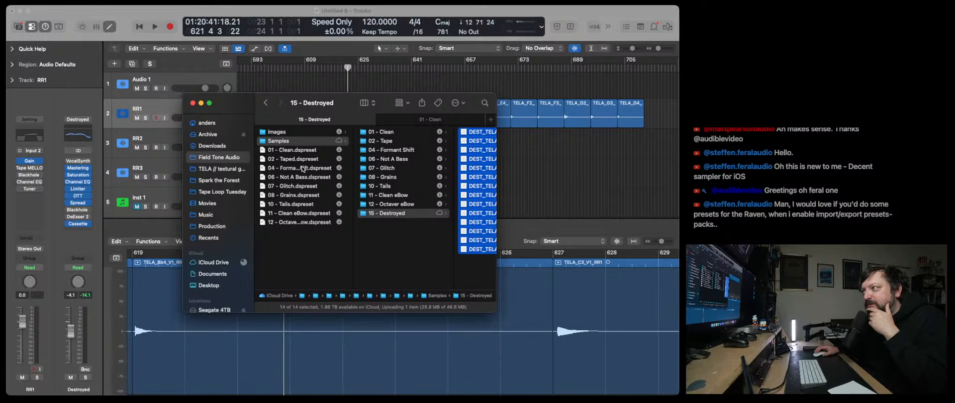
pyautogui.hscroll(1, 303, 168)
pyautogui.hscroll(3, 313, 159)
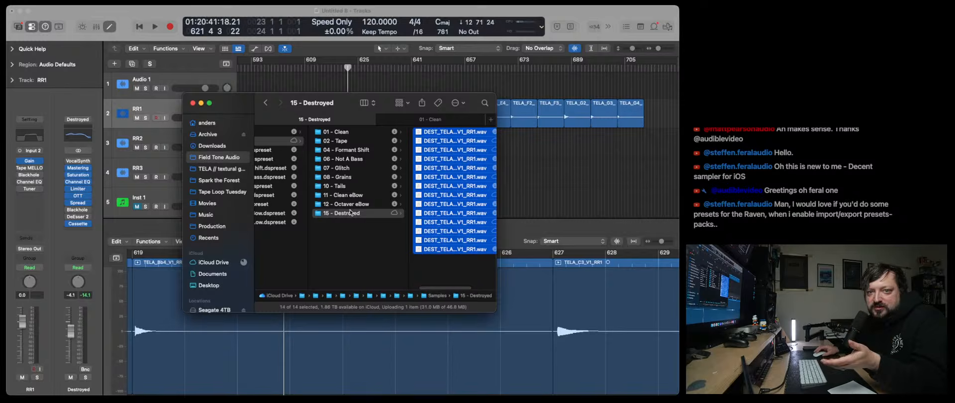
pyautogui.hscroll(1, 366, 229)
pyautogui.hscroll(2, 366, 229)
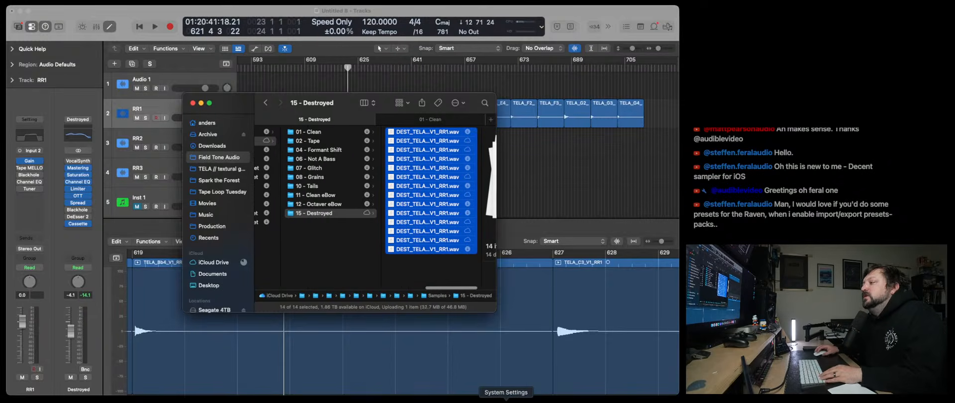
# Switch to Kontakt 7 and arrange an enlarged Finder window of the 15 - Destroyed folder beside it.
pyautogui.click(543, 398)
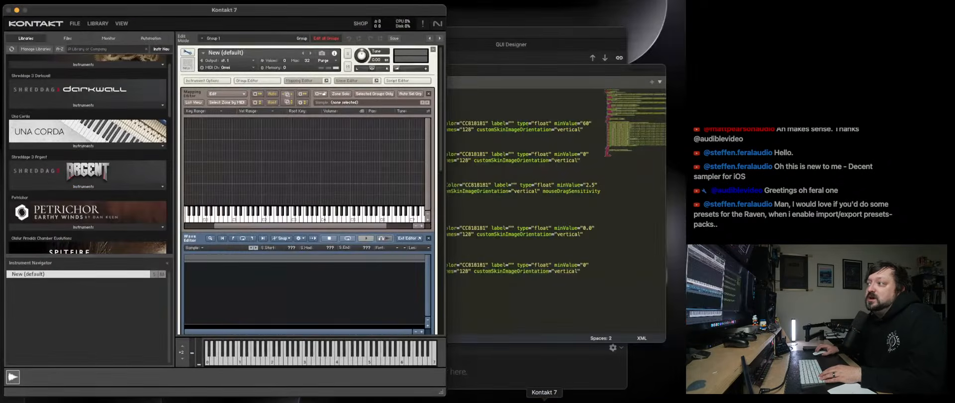
pyautogui.rightClick(353, 398)
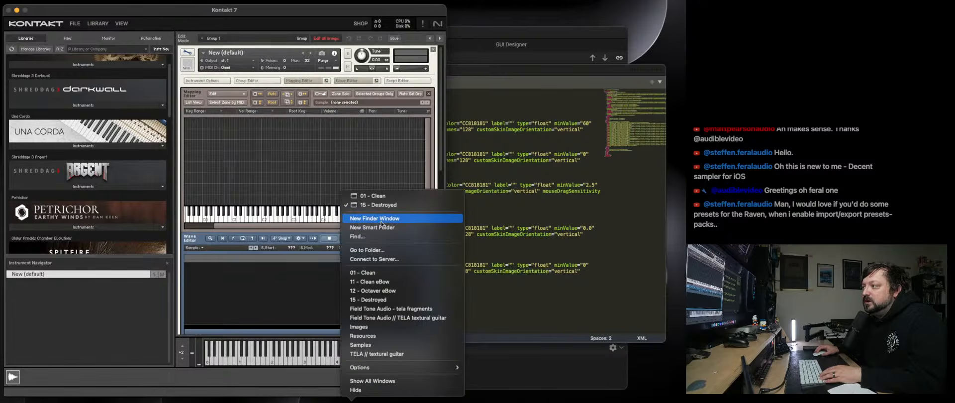
pyautogui.click(383, 218)
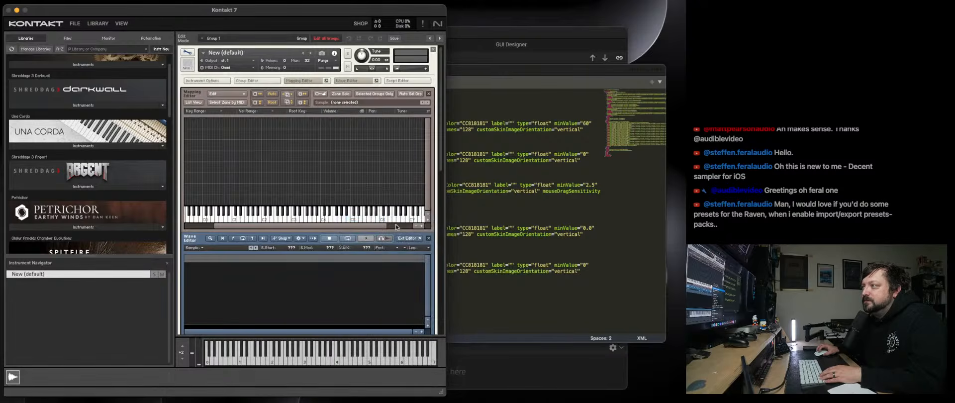
pyautogui.moveTo(459, 61); pyautogui.dragTo(843, 66)
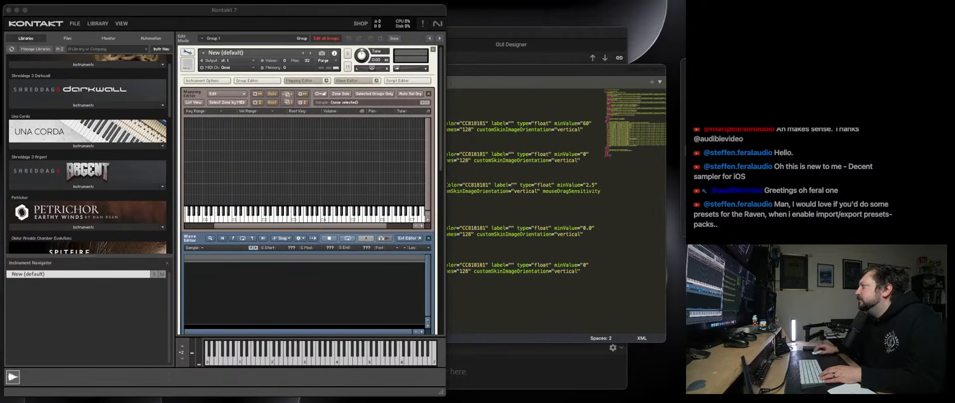
pyautogui.moveTo(890, 70); pyautogui.dragTo(590, 58)
pyautogui.click(681, 156)
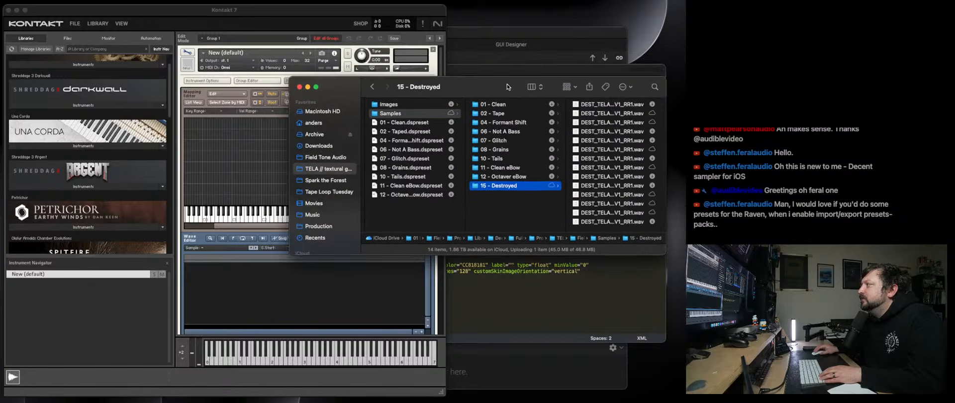
pyautogui.moveTo(633, 260); pyautogui.dragTo(634, 318)
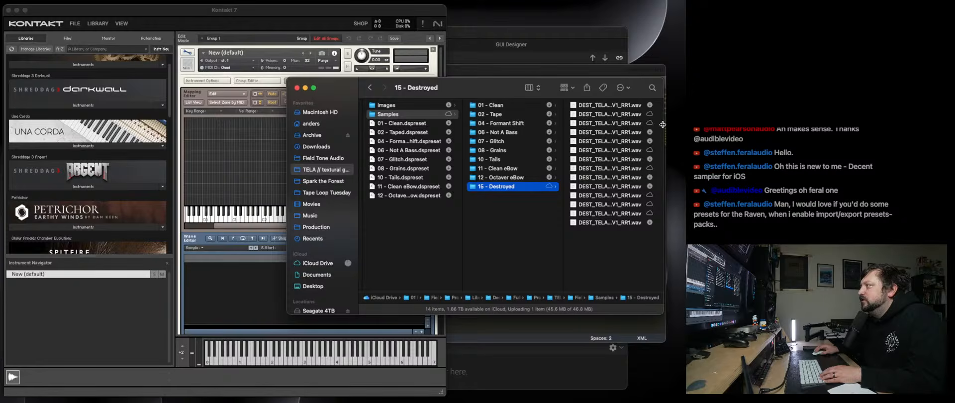
pyautogui.moveTo(663, 125); pyautogui.dragTo(723, 125)
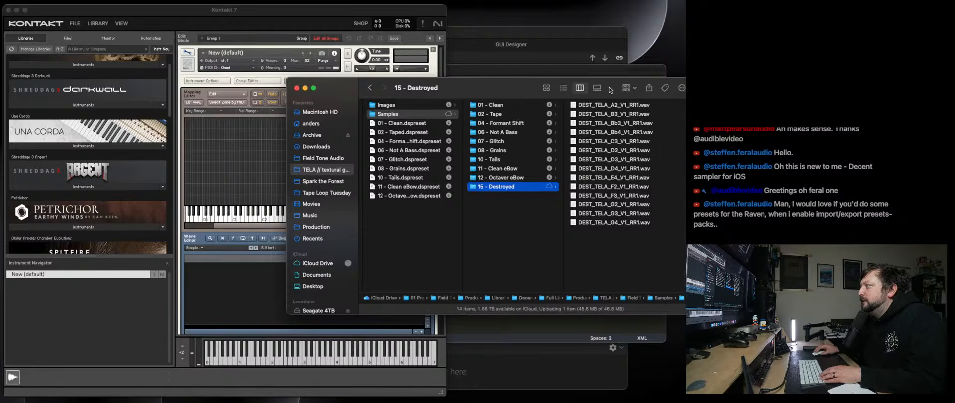
pyautogui.moveTo(610, 90); pyautogui.dragTo(675, 86)
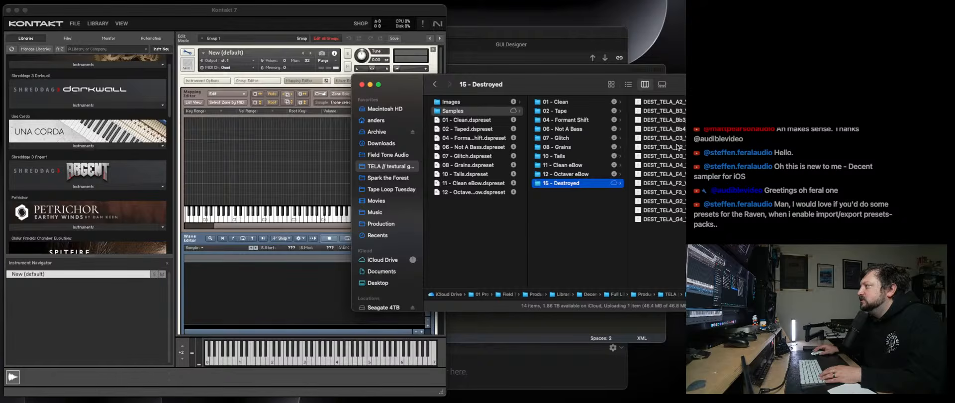
# Try placing the DEST_TELA_D2_V1_RR1.wav sample as a multi-key zone in the Mapping Editor, removing the zone after each placement.
pyautogui.click(677, 146)
pyautogui.moveTo(676, 148); pyautogui.dragTo(258, 172)
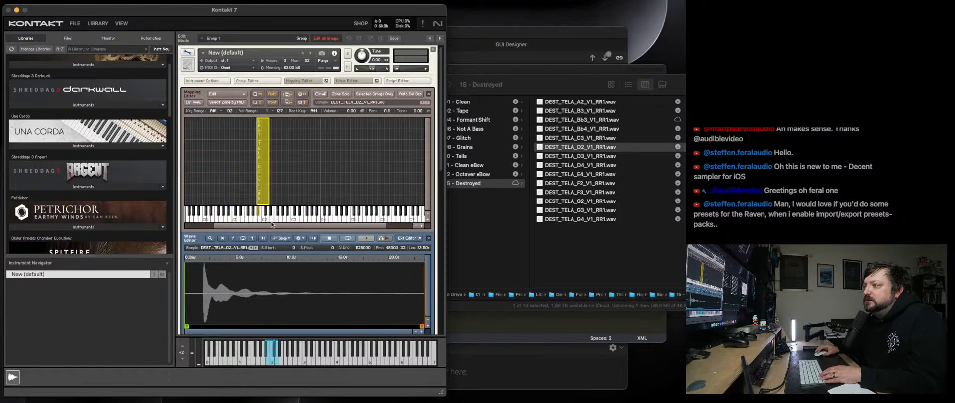
pyautogui.rightClick(262, 183)
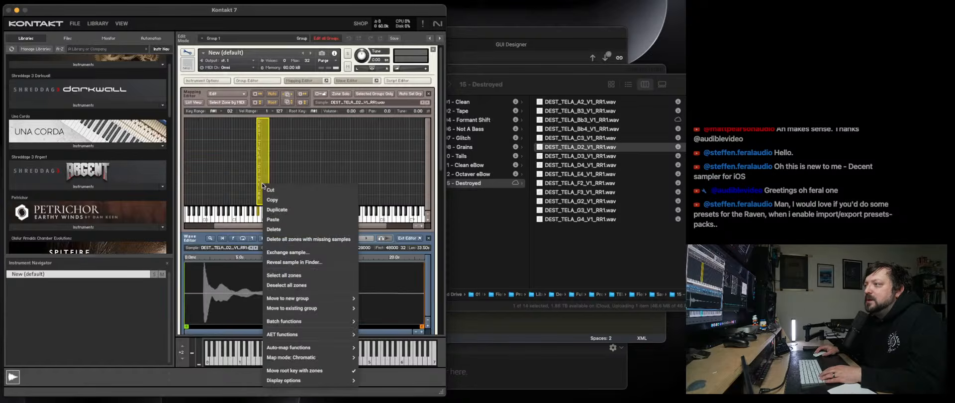
pyautogui.moveTo(310, 351)
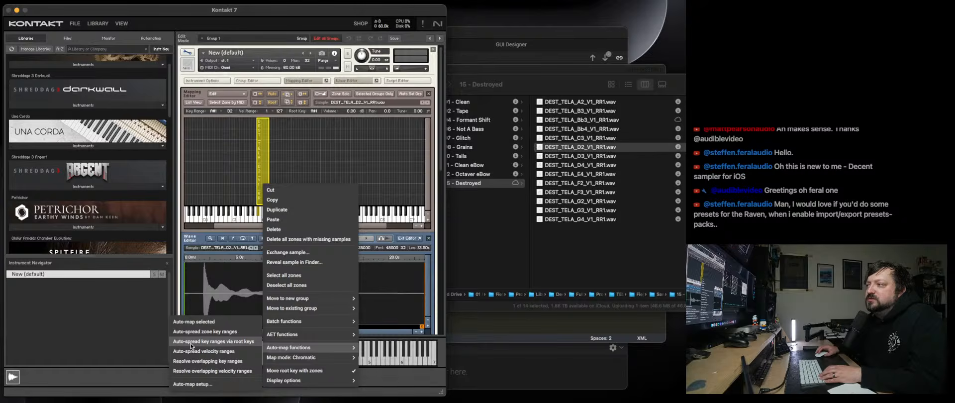
pyautogui.click(277, 189)
pyautogui.click(482, 147)
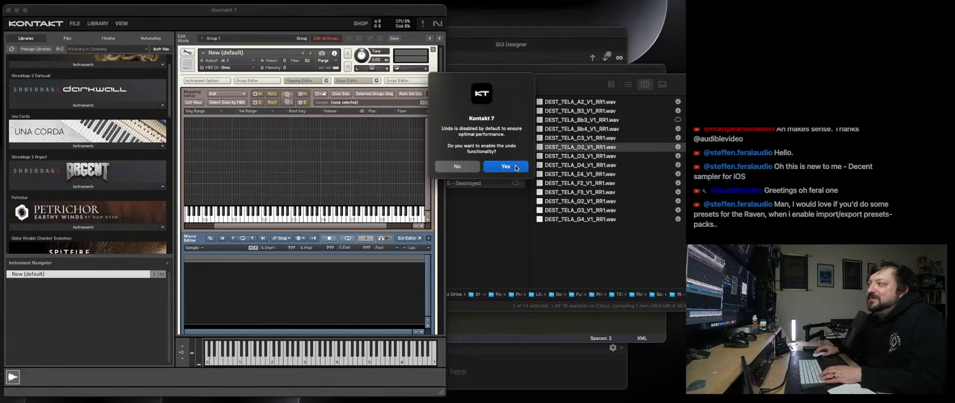
pyautogui.press('Return')
pyautogui.moveTo(546, 147); pyautogui.dragTo(254, 160)
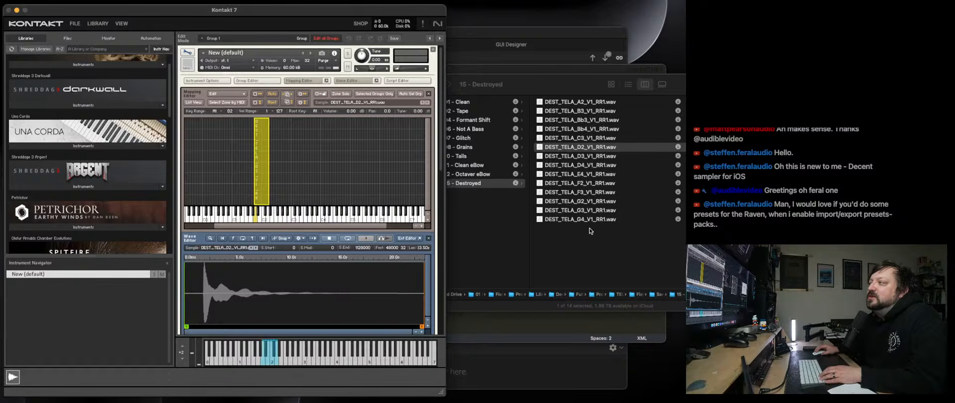
pyautogui.press('Delete')
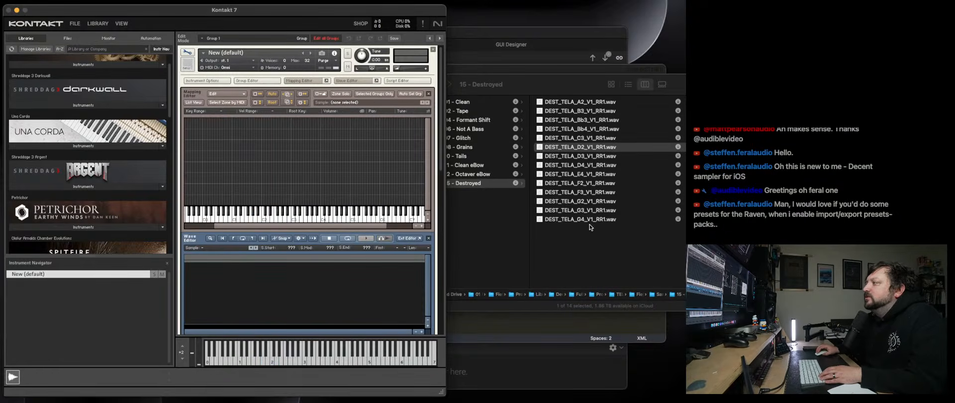
# Try mapping all the DEST_TELA samples with key ranges auto-spread via root keys, and delete the zones.
pyautogui.click(565, 91)
pyautogui.moveTo(581, 229); pyautogui.dragTo(248, 189)
pyautogui.click(322, 156)
pyautogui.moveTo(354, 164); pyautogui.dragTo(216, 172)
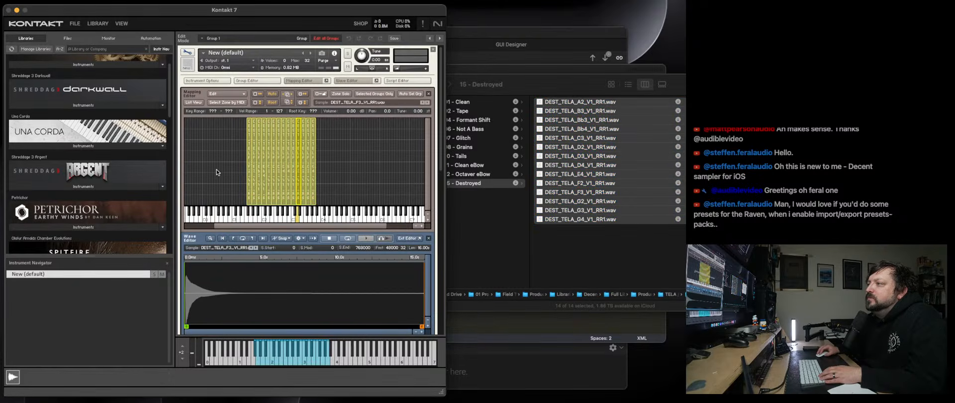
pyautogui.rightClick(266, 166)
pyautogui.moveTo(308, 329)
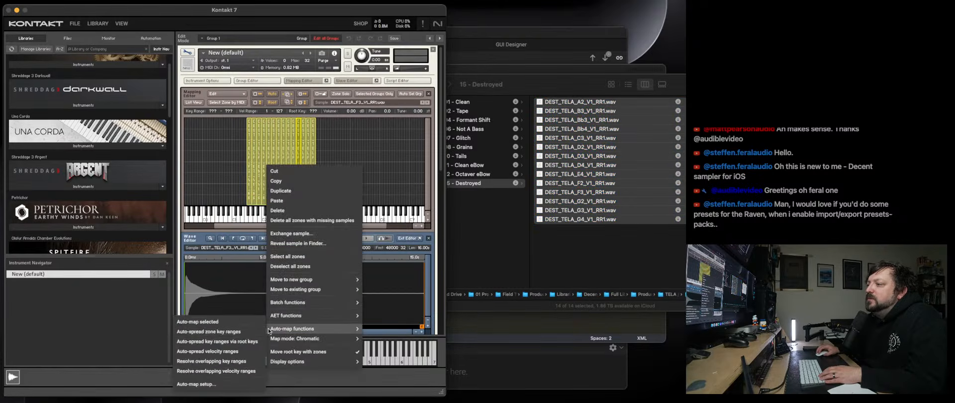
pyautogui.click(232, 343)
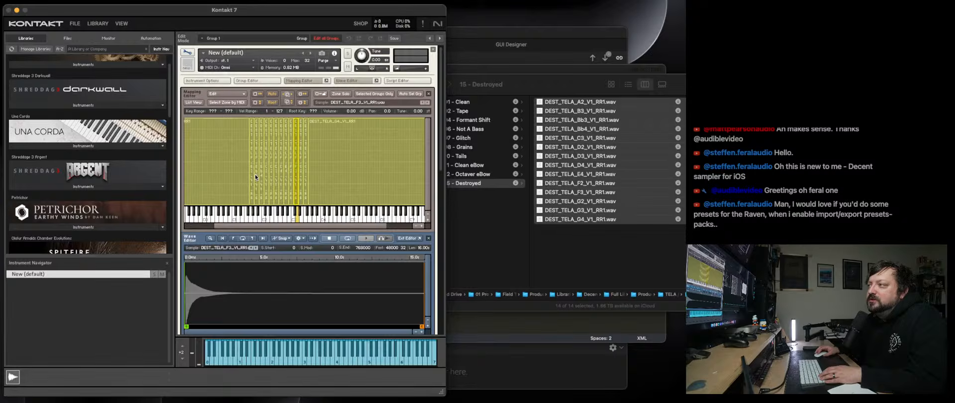
pyautogui.press('Delete')
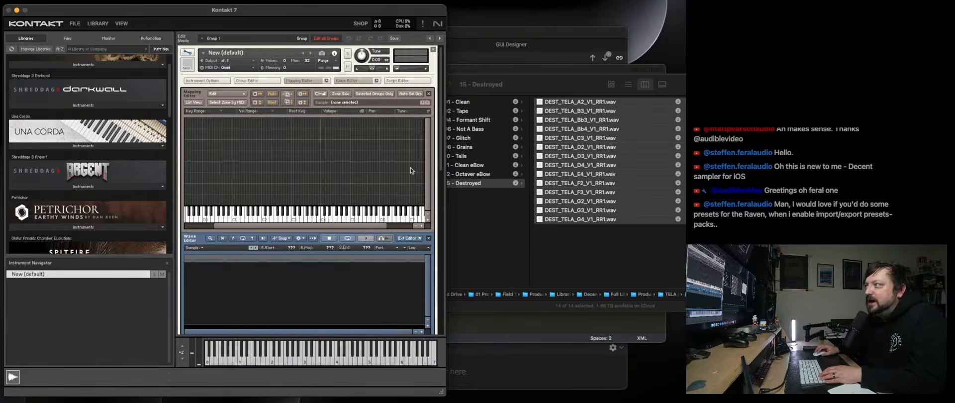
# Add only DEST_TELA_D2_V1_RR1.wav from the 15 - Destroyed folder as a zone ending at D2 in the Mapping Editor.
pyautogui.click(572, 243)
pyautogui.click(571, 243)
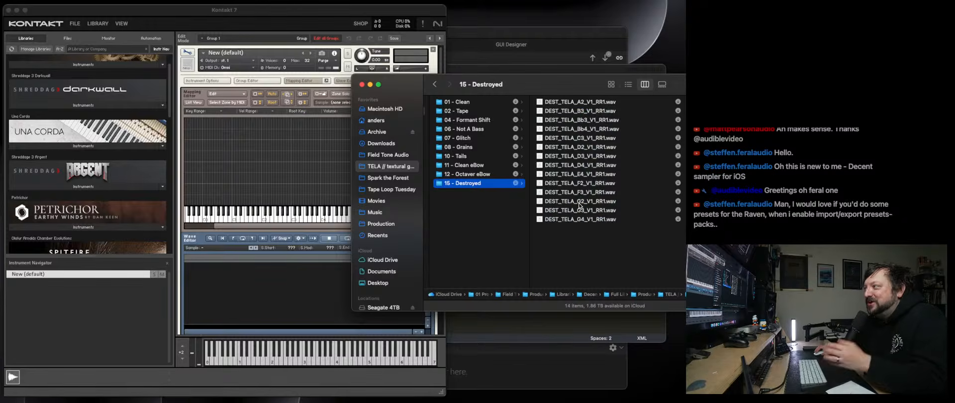
pyautogui.click(581, 185)
pyautogui.click(583, 155)
pyautogui.click(582, 149)
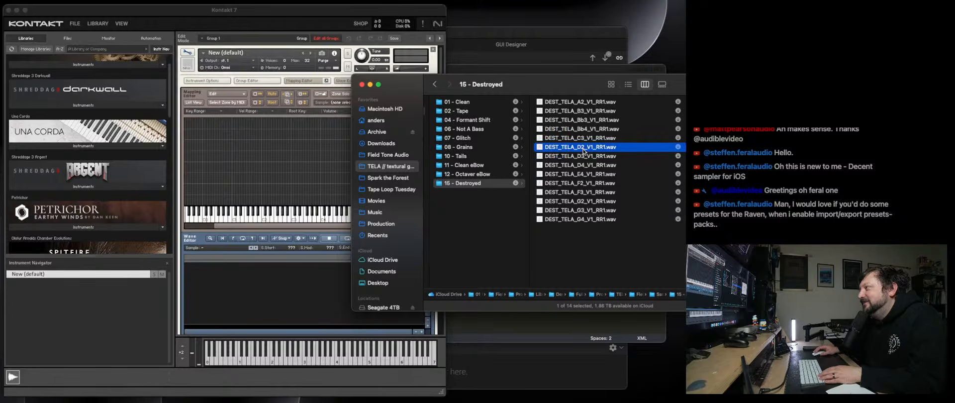
pyautogui.moveTo(578, 148); pyautogui.dragTo(258, 167)
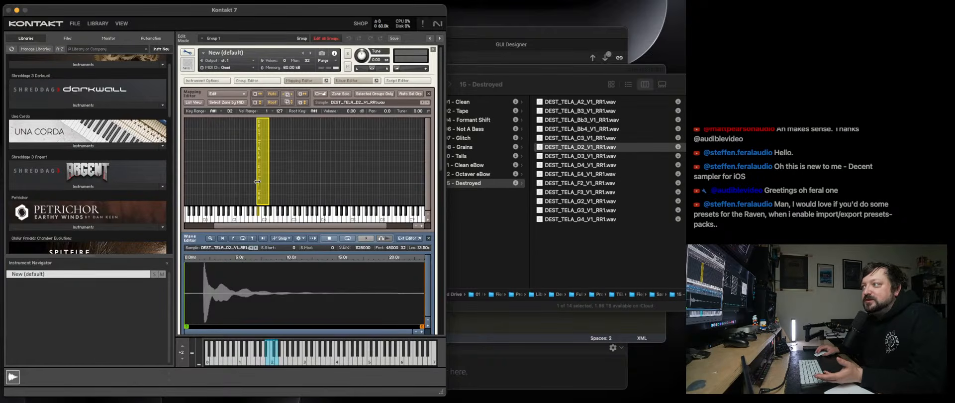
# Narrow the D2 sample zone's key range to C2–D2 and set its root key to D2.
pyautogui.moveTo(259, 181); pyautogui.dragTo(262, 181)
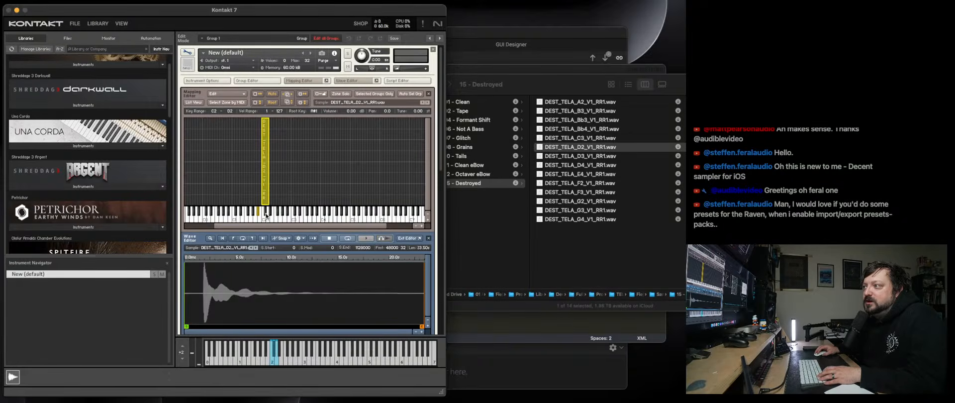
pyautogui.click(266, 215)
pyautogui.click(289, 196)
pyautogui.click(267, 190)
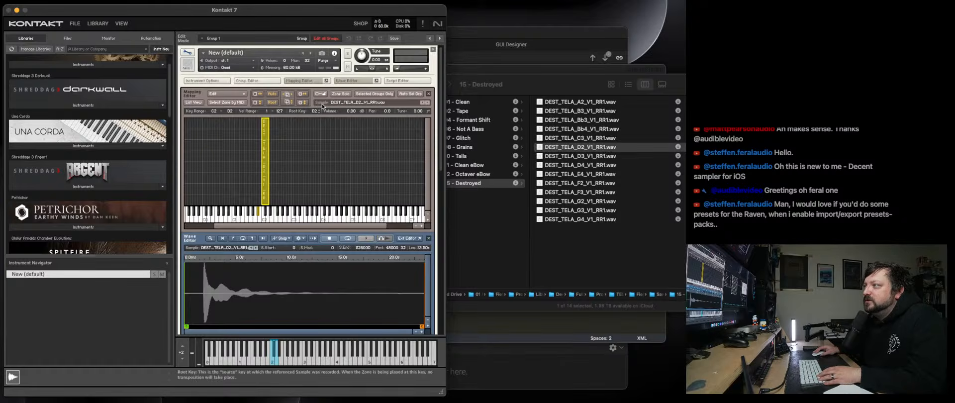
pyautogui.moveTo(322, 106); pyautogui.dragTo(322, 105)
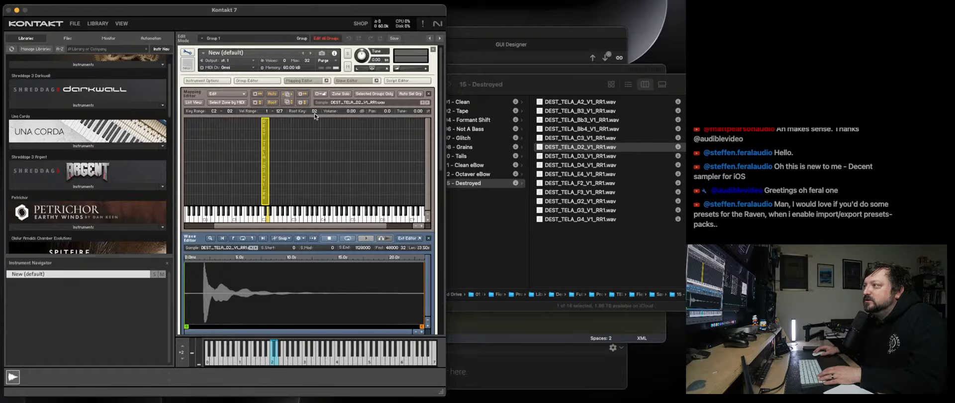
# Try moving the D2 sample's start marker in the Wave Editor to the note's onset, at about 1.8 s.
pyautogui.click(427, 326)
pyautogui.click(427, 326)
pyautogui.click(427, 327)
pyautogui.click(427, 326)
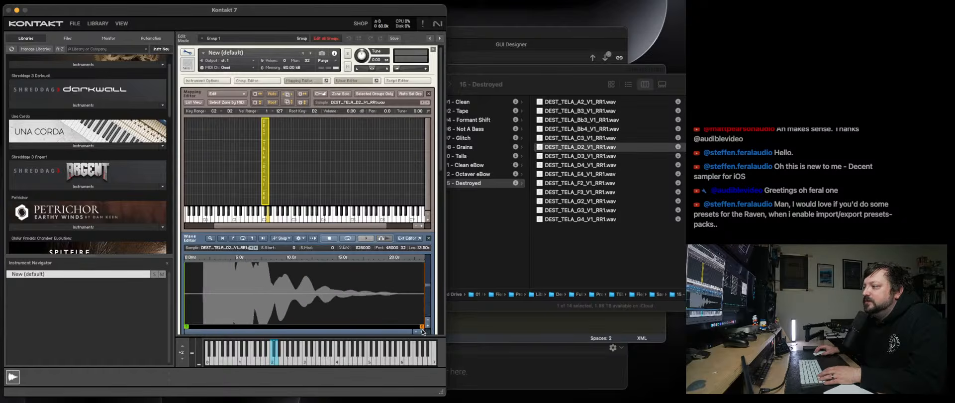
pyautogui.click(427, 321)
pyautogui.click(427, 320)
pyautogui.click(427, 321)
pyautogui.click(427, 320)
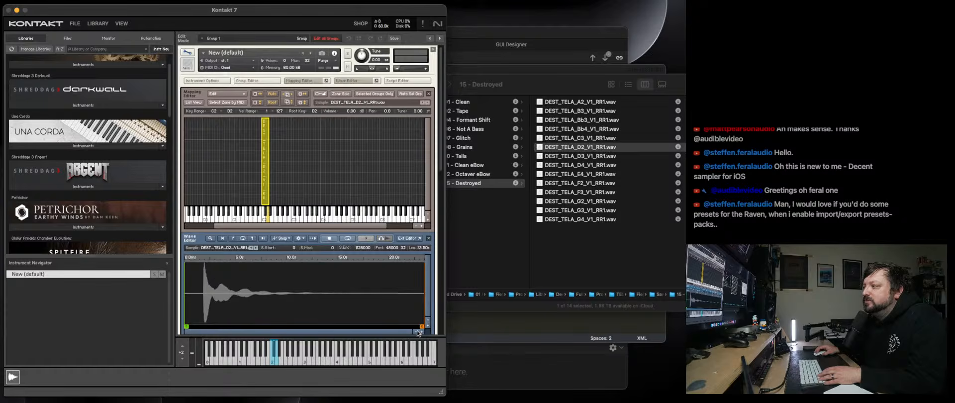
pyautogui.click(424, 331)
pyautogui.click(424, 331)
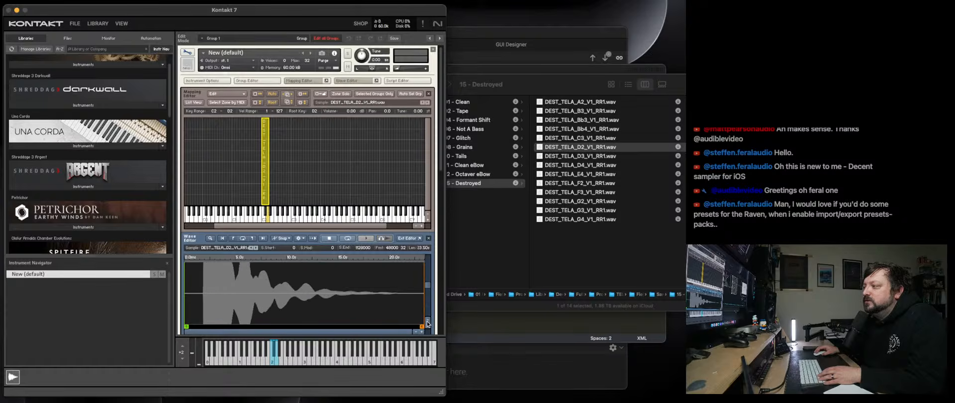
pyautogui.click(427, 322)
pyautogui.click(427, 321)
pyautogui.click(428, 321)
pyautogui.click(427, 326)
pyautogui.click(427, 326)
pyautogui.click(427, 325)
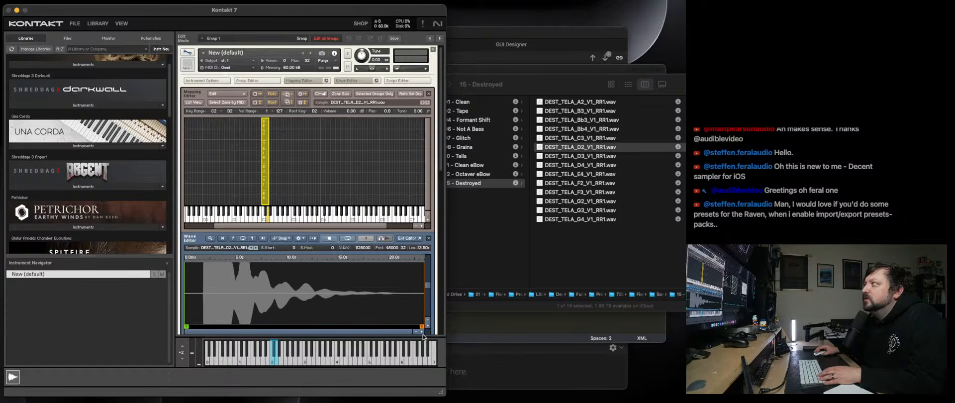
pyautogui.click(421, 332)
pyautogui.click(421, 332)
pyautogui.click(421, 331)
pyautogui.hscroll(4, 355, 300)
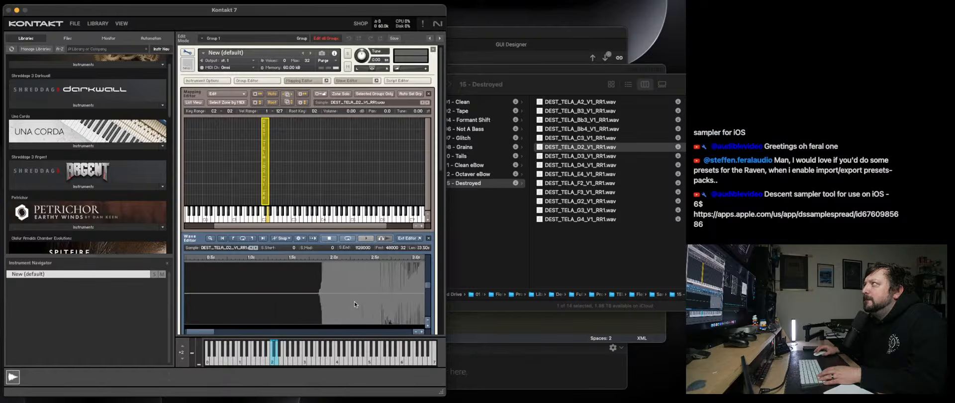
pyautogui.hscroll(-5, 355, 301)
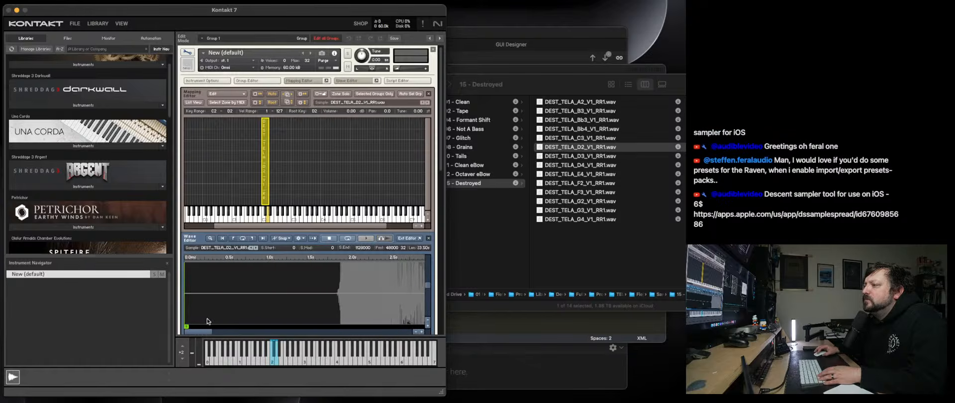
pyautogui.moveTo(189, 325); pyautogui.dragTo(338, 319)
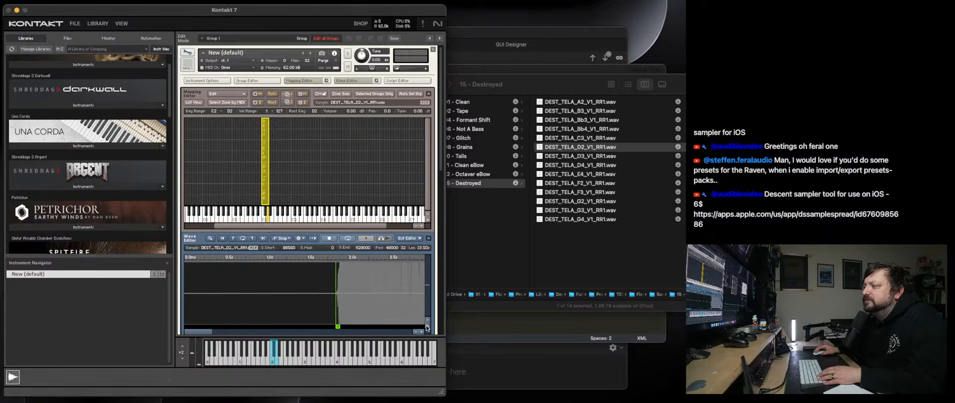
# Try fine-tuning the D2 sample's start marker, shifting it slightly later to the very first oscillation of the waveform.
pyautogui.click(422, 331)
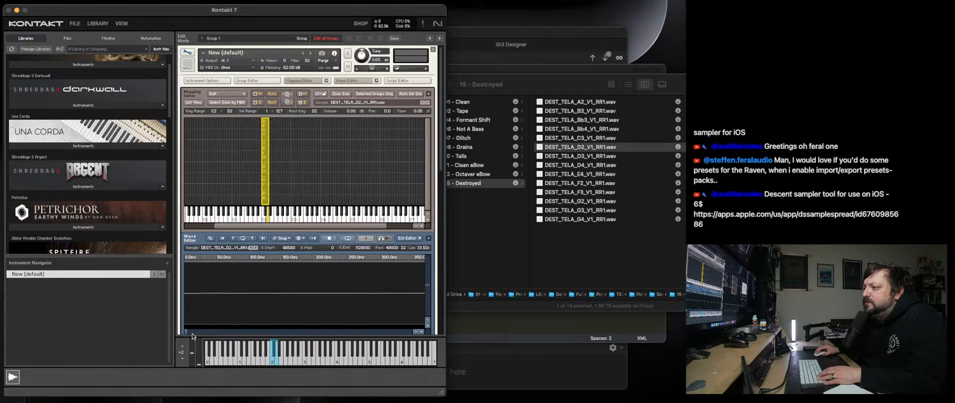
pyautogui.moveTo(187, 332); pyautogui.dragTo(206, 332)
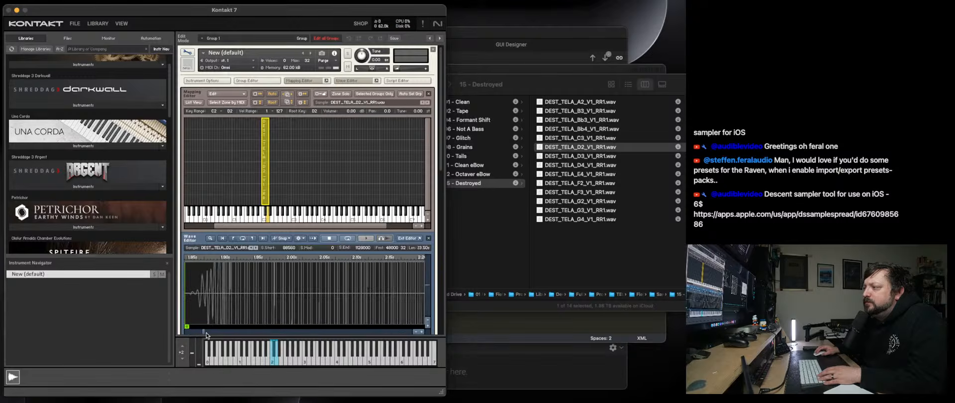
pyautogui.click(426, 325)
pyautogui.click(422, 331)
pyautogui.click(422, 332)
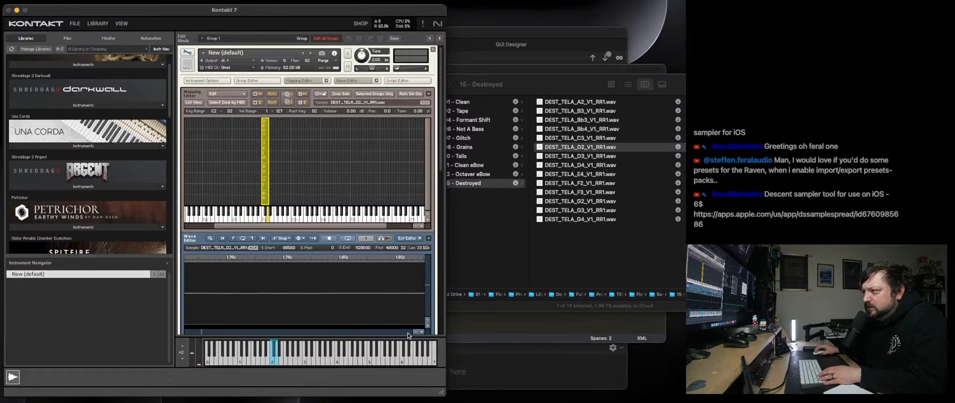
pyautogui.moveTo(202, 333); pyautogui.dragTo(201, 331)
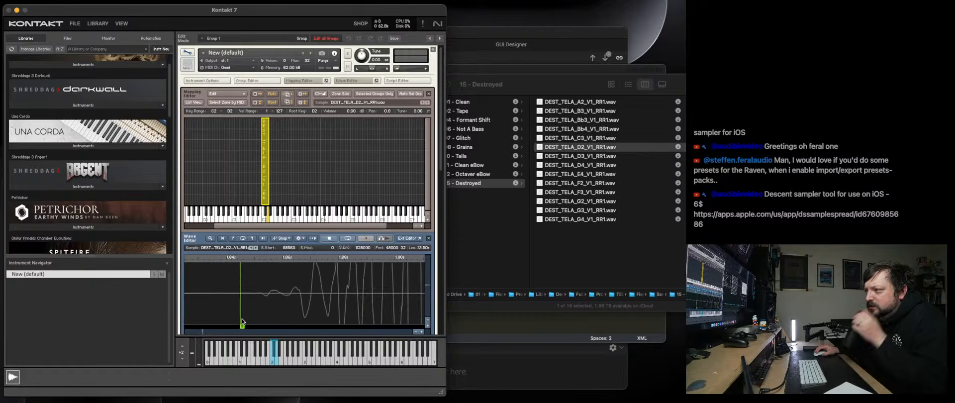
pyautogui.moveTo(242, 325); pyautogui.dragTo(258, 326)
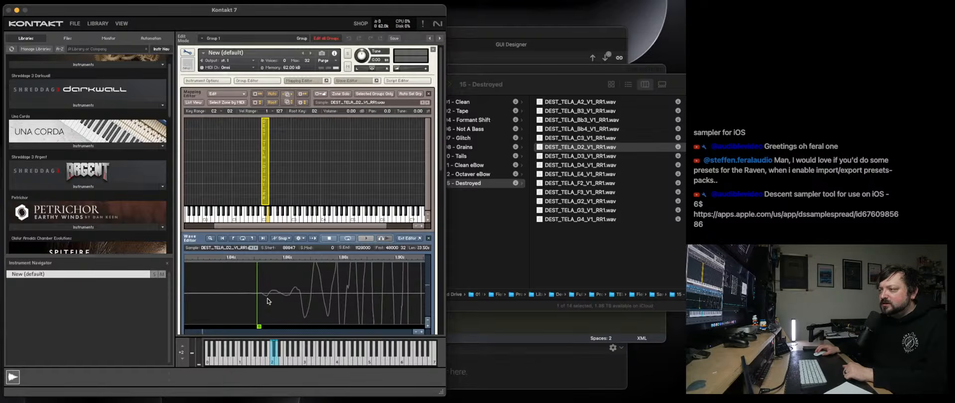
pyautogui.moveTo(263, 308)
pyautogui.mouseDown()
pyautogui.moveTo(259, 296)
pyautogui.moveTo(273, 326)
pyautogui.mouseUp()
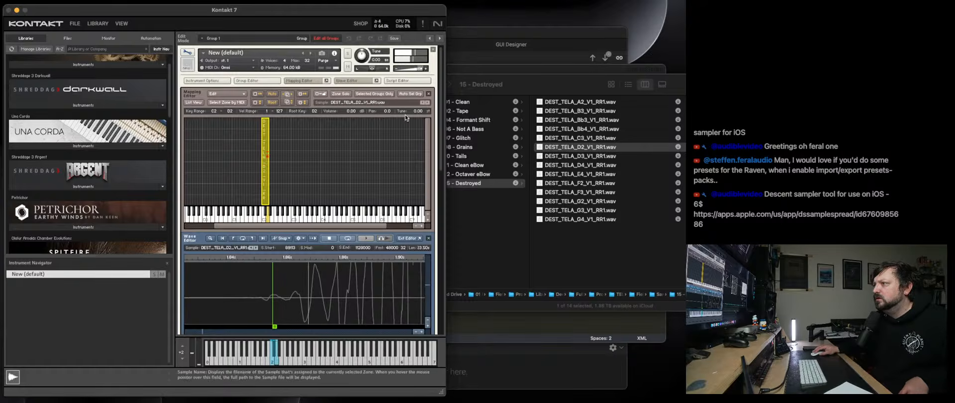
pyautogui.scroll(-6, 440, 269)
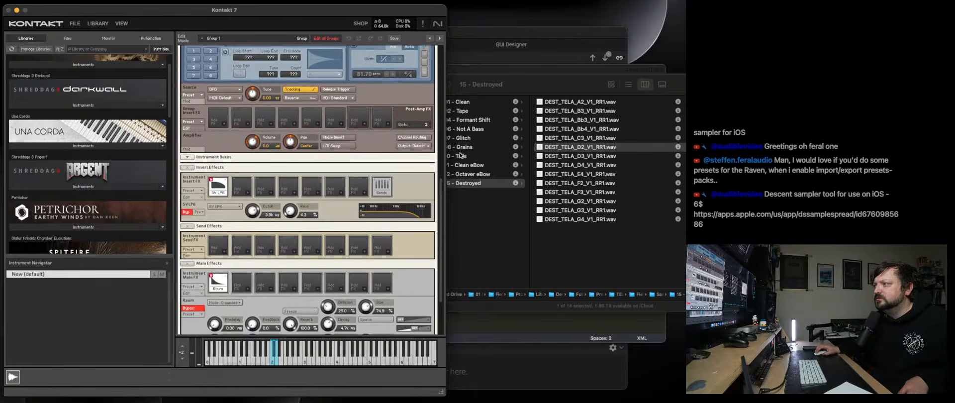
pyautogui.scroll(-3, 444, 205)
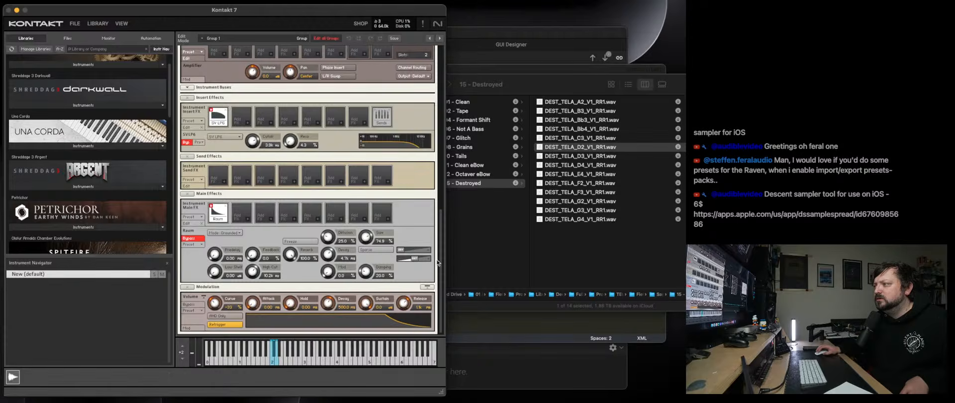
pyautogui.scroll(2, 442, 238)
pyautogui.scroll(10, 442, 239)
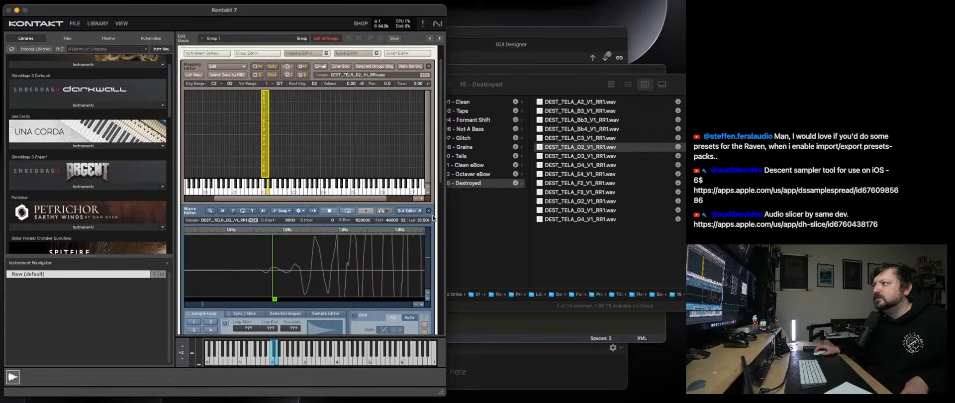
pyautogui.scroll(1, 440, 175)
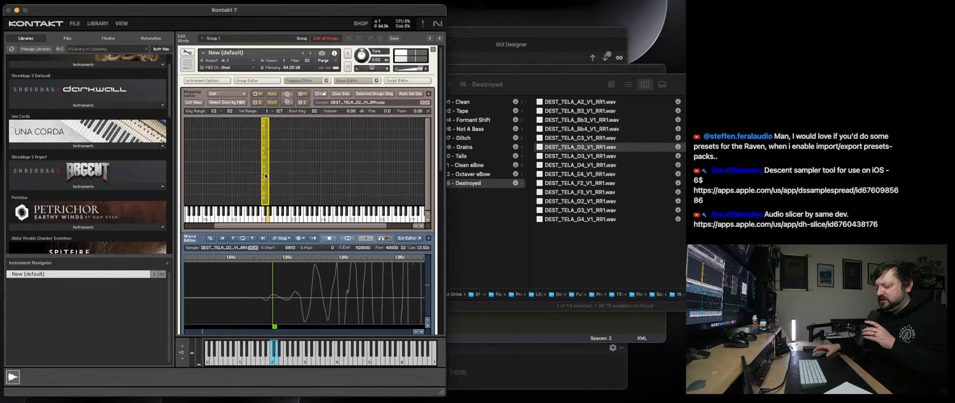
# Delete the D2 sample's zone from the Mapping Editor and select DEST_TELA_C3_V1_RR1.wav in the 15 - Destroyed folder.
pyautogui.press('BackSpace')
pyautogui.click(643, 172)
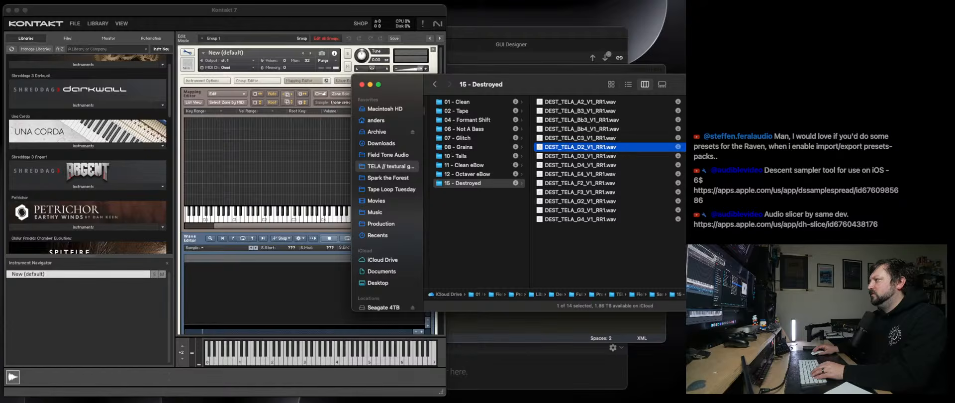
pyautogui.click(597, 137)
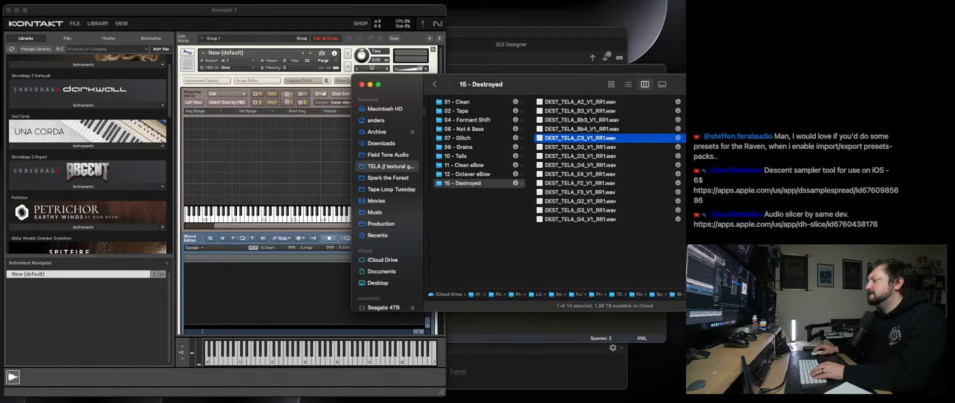
# Switch to Logic Pro and select the fourteen TELA regions on the RR1 track.
pyautogui.click(486, 399)
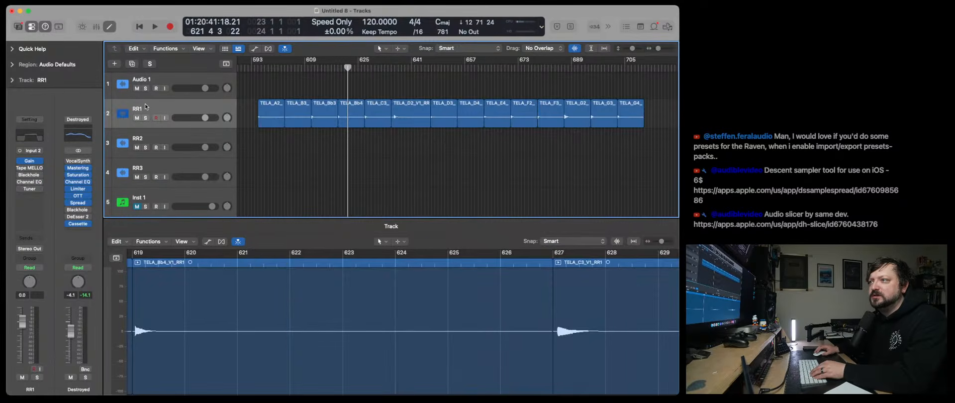
pyautogui.click(145, 107)
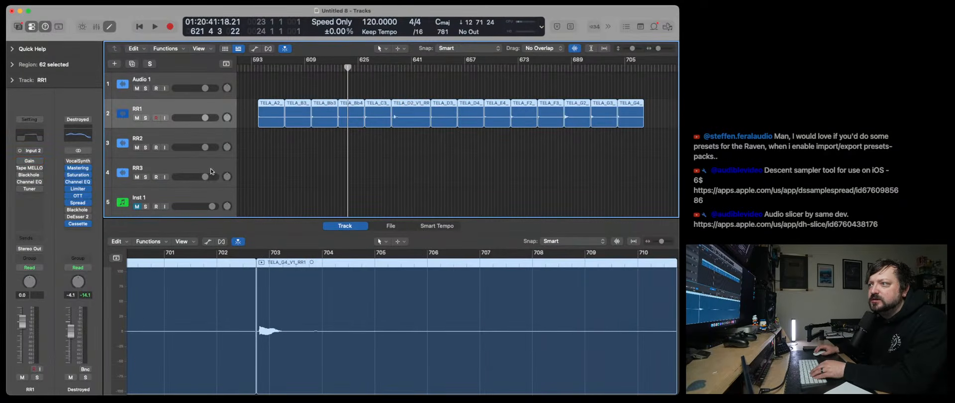
pyautogui.moveTo(246, 147); pyautogui.dragTo(638, 88)
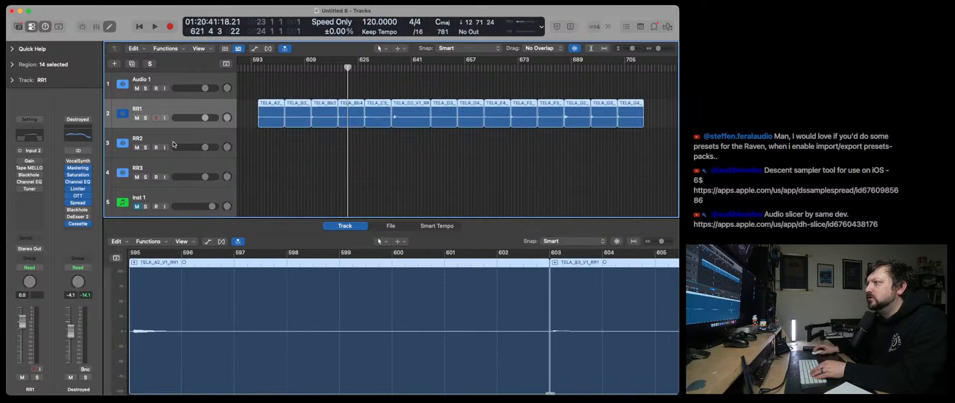
# Remove the Gain, Tape MELLO-FI, Blackhole, Channel EQ and Tuner plug-ins from the RR1 channel strip.
pyautogui.click(41, 162)
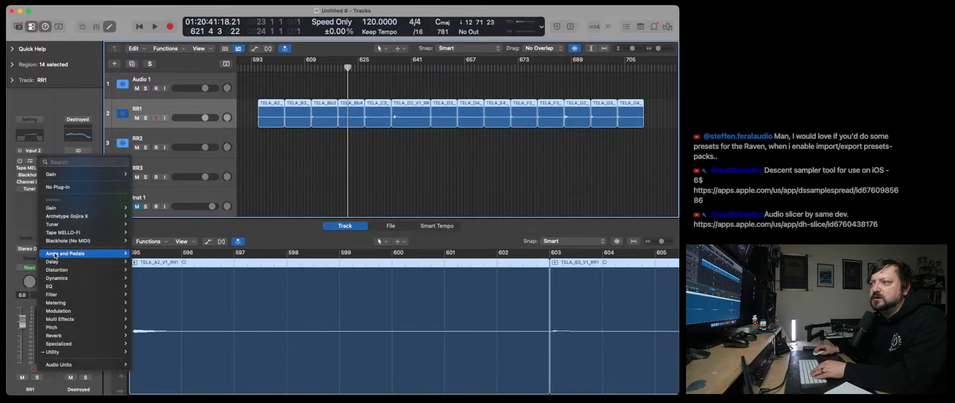
pyautogui.click(66, 187)
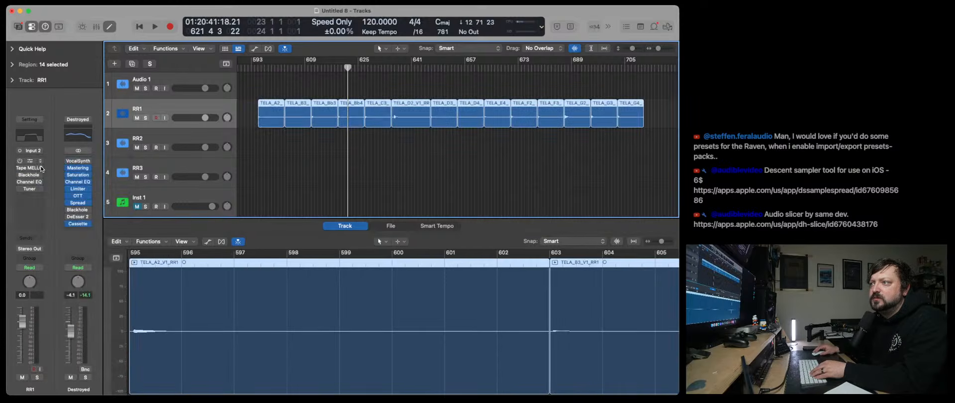
pyautogui.click(40, 168)
pyautogui.click(60, 194)
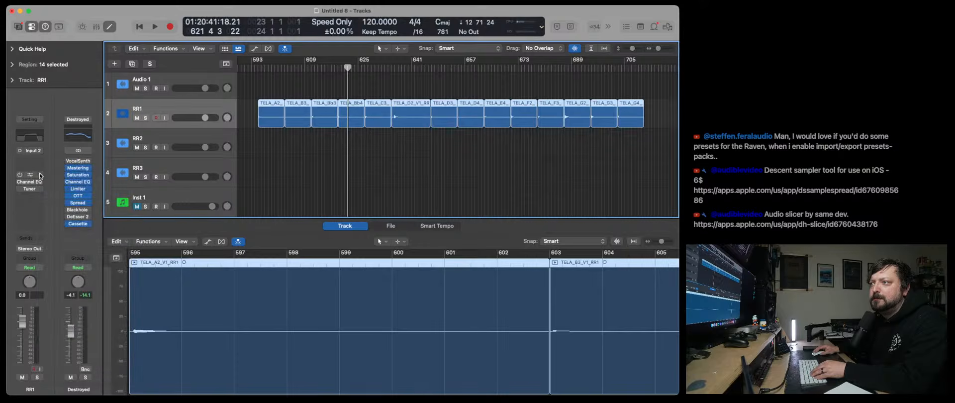
pyautogui.click(40, 175)
pyautogui.click(59, 201)
pyautogui.click(42, 183)
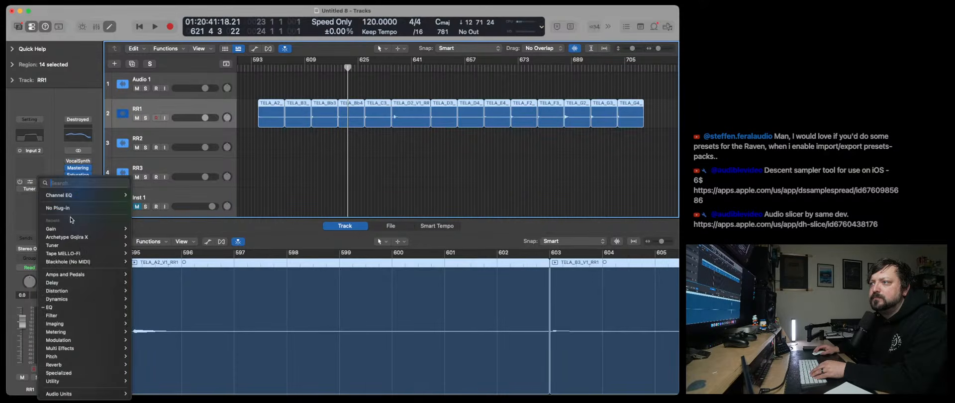
pyautogui.click(71, 209)
pyautogui.click(42, 189)
pyautogui.click(71, 210)
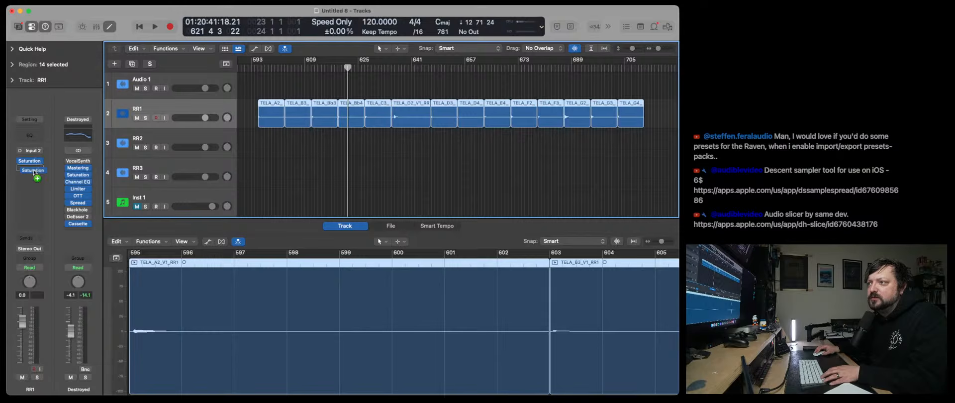
# Fill RR1's inserts with copies from the Destroyed channel: two Saturation plug-ins, Channel EQ, Limiter, OTT, Spread and Cassette.
pyautogui.moveTo(41, 177); pyautogui.dragTo(41, 175)
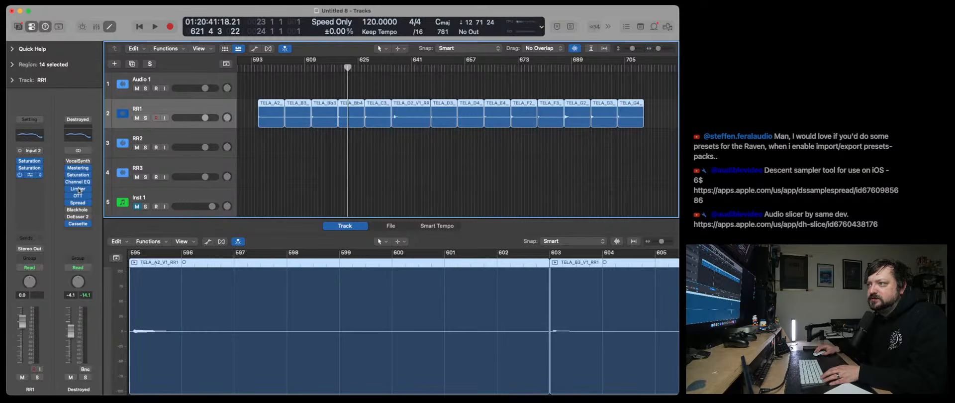
pyautogui.moveTo(28, 184); pyautogui.dragTo(49, 194)
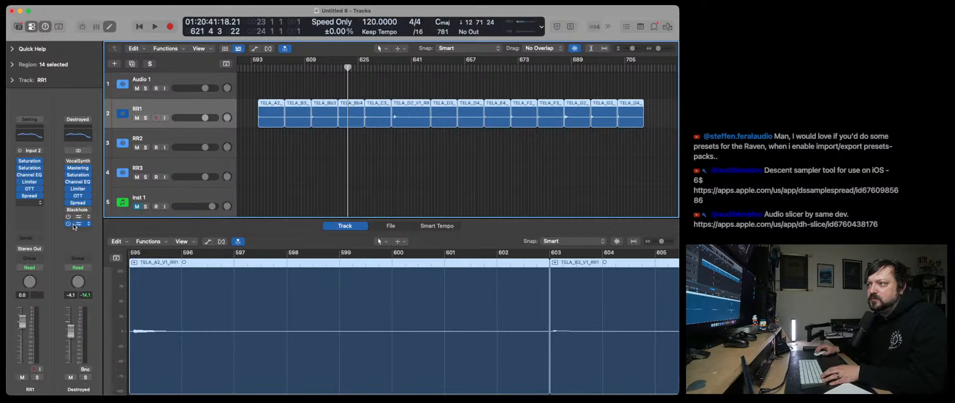
pyautogui.moveTo(57, 221); pyautogui.dragTo(49, 218)
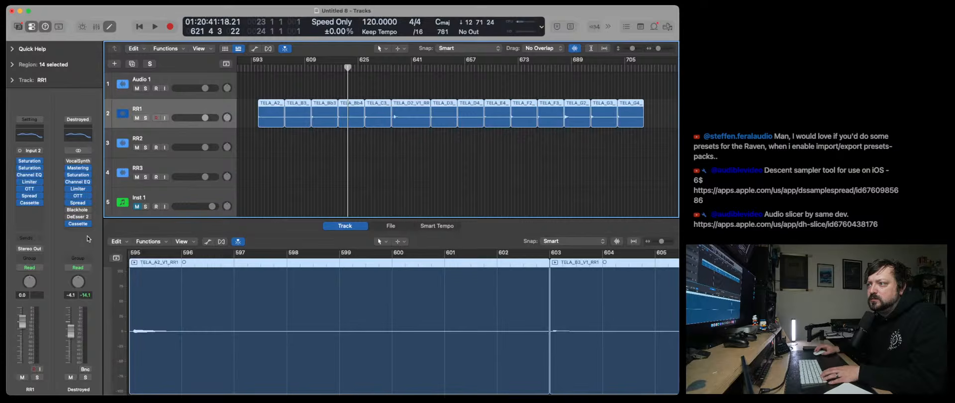
# Audition the RR1 track with its effects chain, playing from just before the first TELA region.
pyautogui.click(256, 67)
pyautogui.press('space')
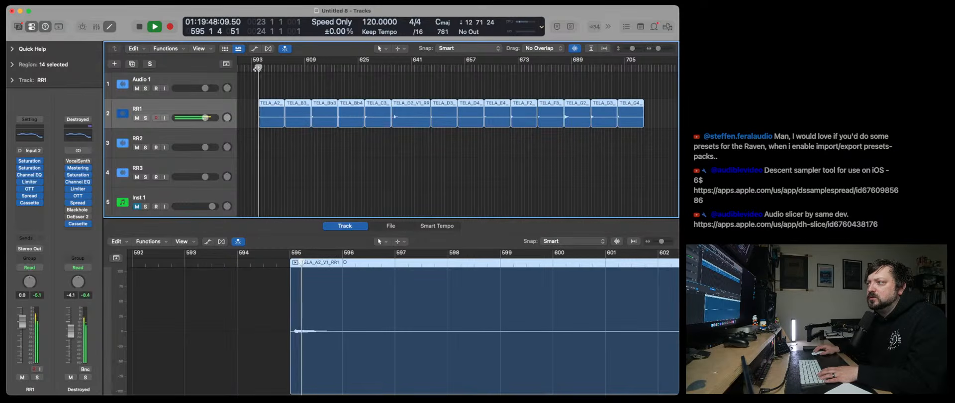
pyautogui.press('space')
# Export all RR1 regions with effects as 32-bit float WAVE files, prefixed DEST_, into the TELA // textural guitar folder.
pyautogui.moveTo(266, 159); pyautogui.dragTo(648, 86)
pyautogui.rightClick(630, 122)
pyautogui.click(648, 123)
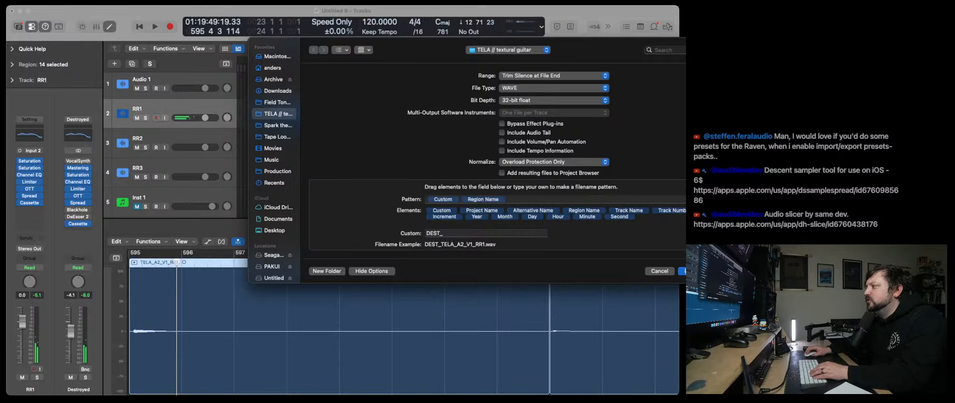
pyautogui.click(683, 271)
# Switch to Finder, delete all the DEST_TELA samples from the 15 - Destroyed folder and bring its parent folders into view.
pyautogui.click(353, 400)
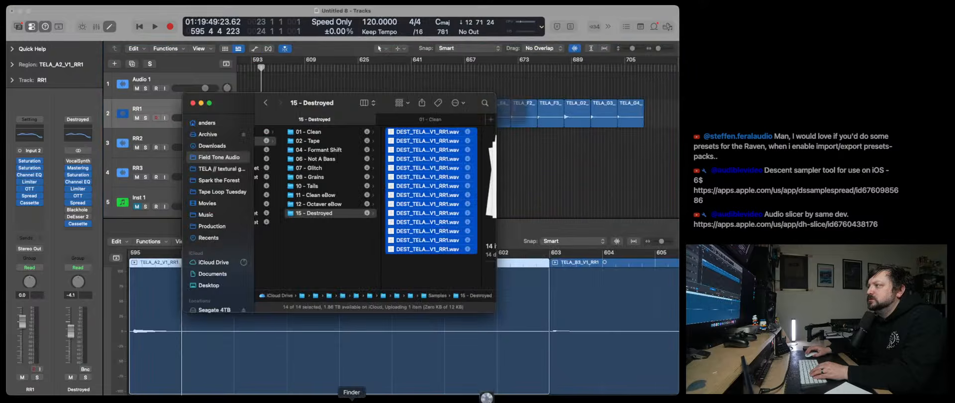
pyautogui.press('super+BackSpace')
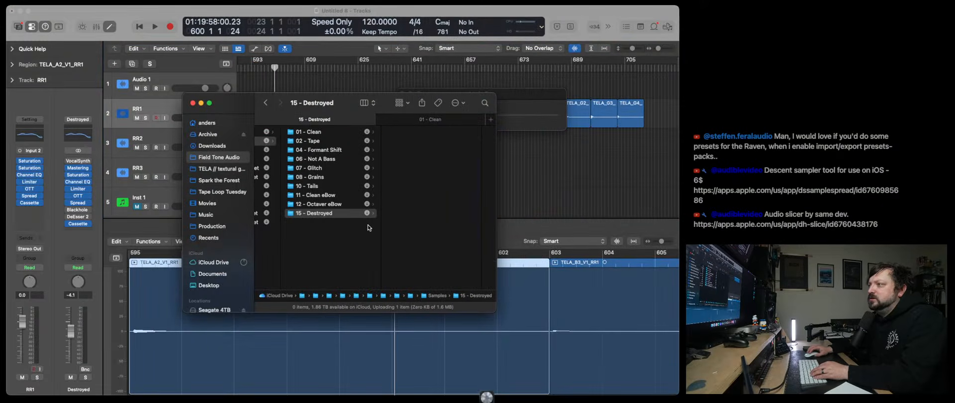
pyautogui.hscroll(-10, 374, 187)
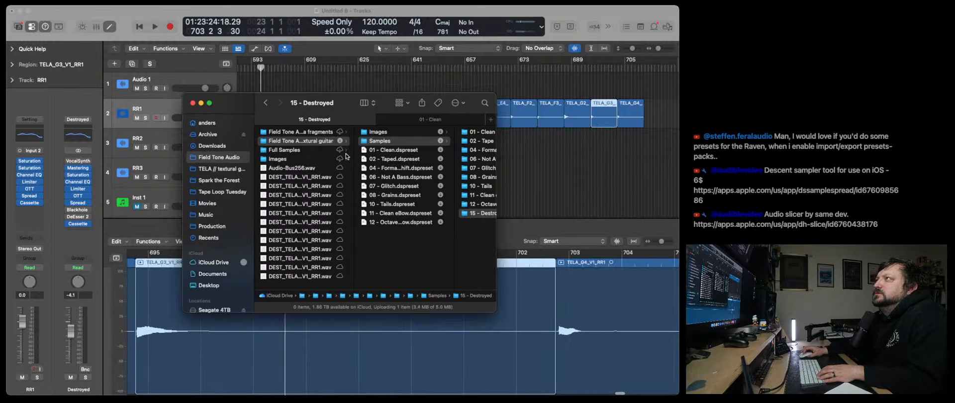
# Move all the newly exported DEST_TELA samples from the TELA // textural guitar folder into the 15 - Destroyed folder.
pyautogui.moveTo(345, 103); pyautogui.dragTo(246, 102)
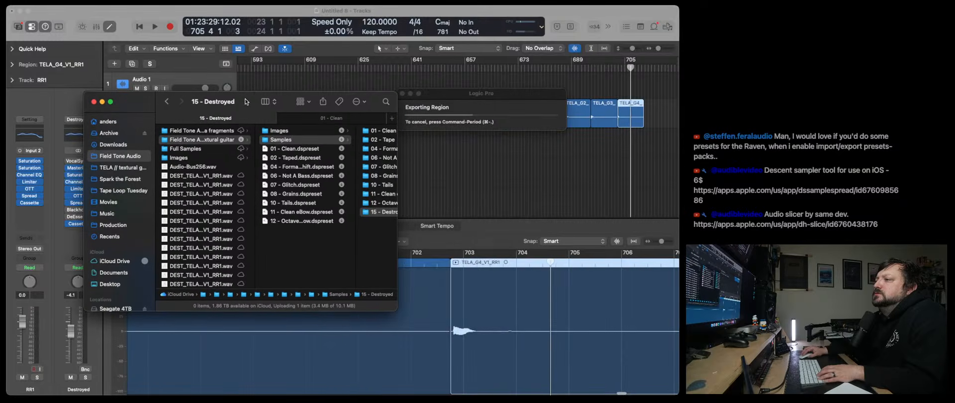
pyautogui.moveTo(397, 180); pyautogui.dragTo(592, 181)
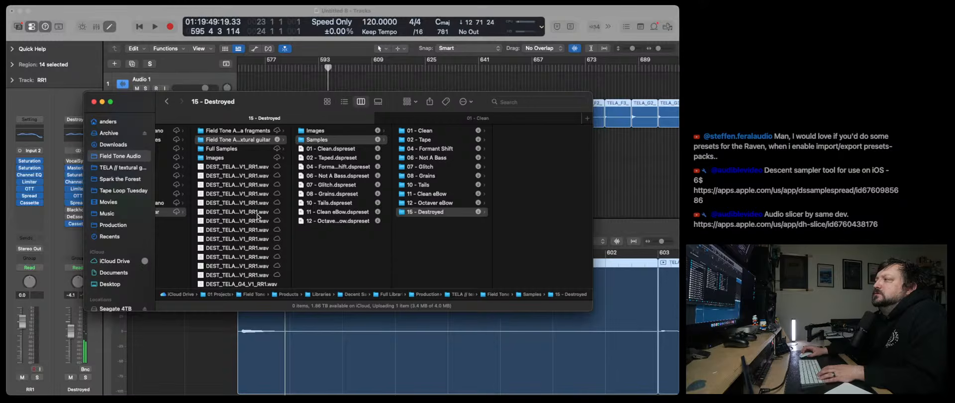
pyautogui.scroll(-2, 258, 216)
pyautogui.click(244, 163)
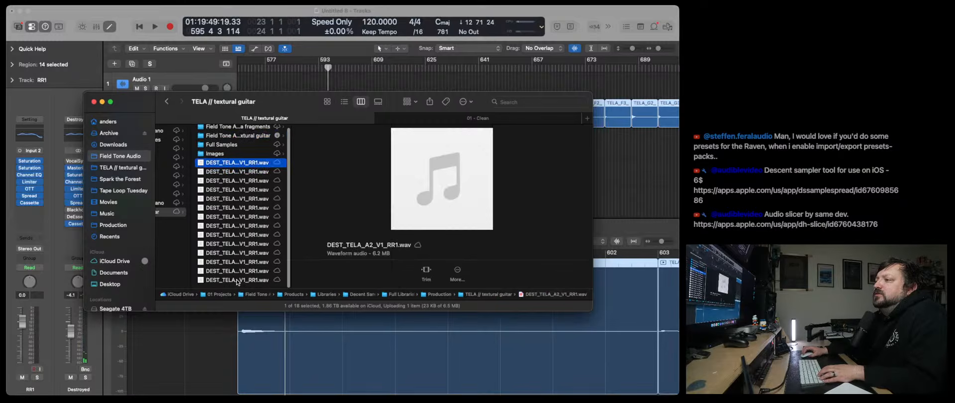
pyautogui.keyDown('shift'); pyautogui.click(238, 281); pyautogui.keyUp('shift')
pyautogui.scroll(1, 243, 199)
pyautogui.moveTo(239, 168); pyautogui.dragTo(526, 197)
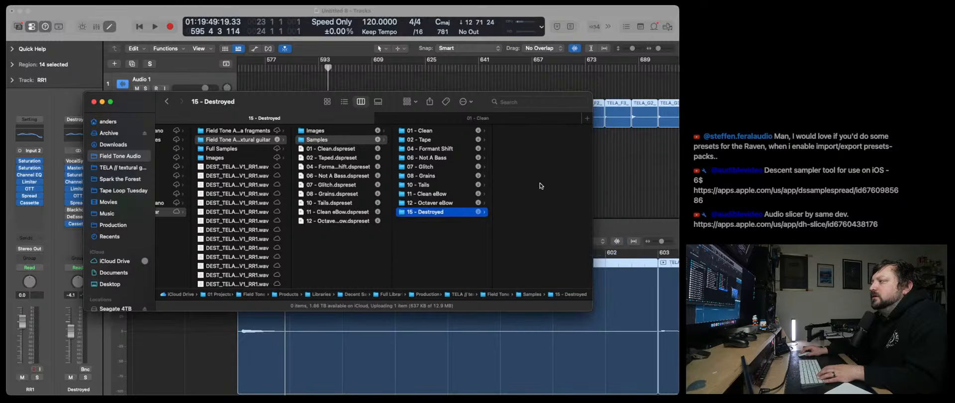
pyautogui.click(533, 267)
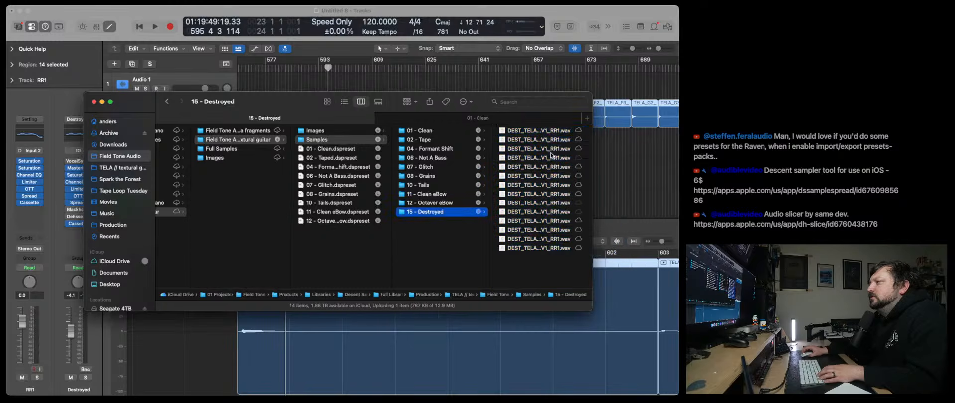
# Preview the A2, B3 and Bb3 Destroyed samples in the 15 - Destroyed folder.
pyautogui.click(539, 131)
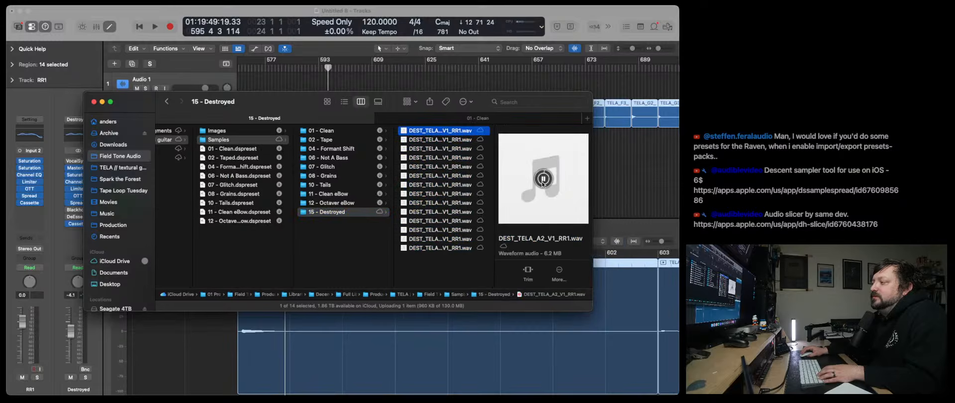
pyautogui.press('Down')
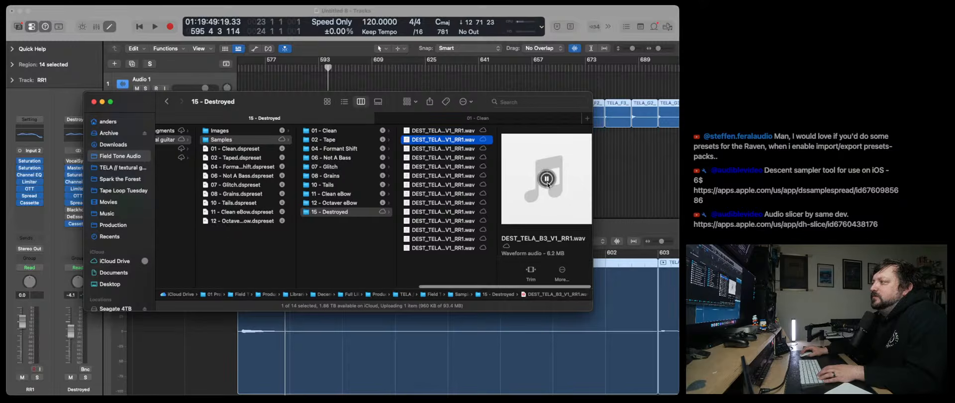
pyautogui.click(547, 179)
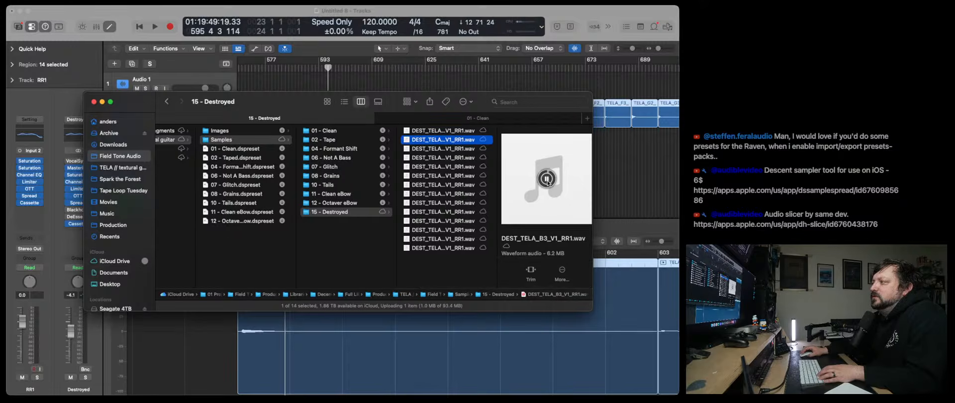
pyautogui.click(463, 131)
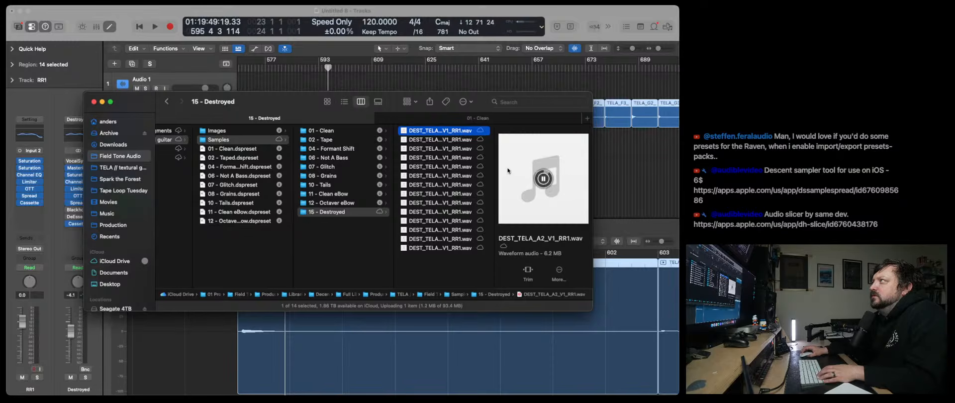
pyautogui.click(450, 148)
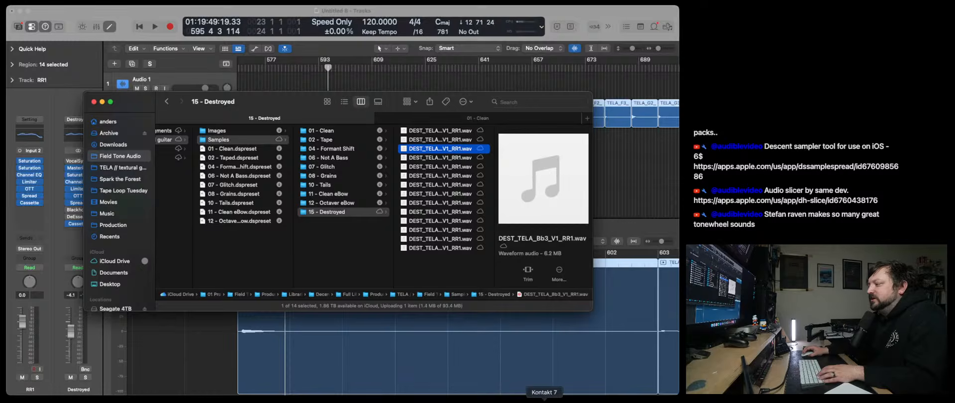
# Switch to Kontakt and try to add DEST_TELA_D2_V1_RR1.wav from the 15 - Destroyed folder to the mapping grid.
pyautogui.click(543, 398)
pyautogui.click(585, 103)
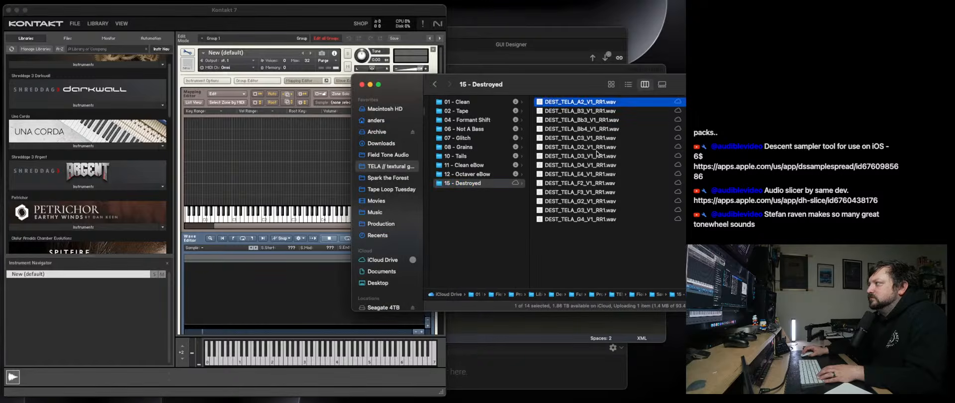
pyautogui.click(587, 147)
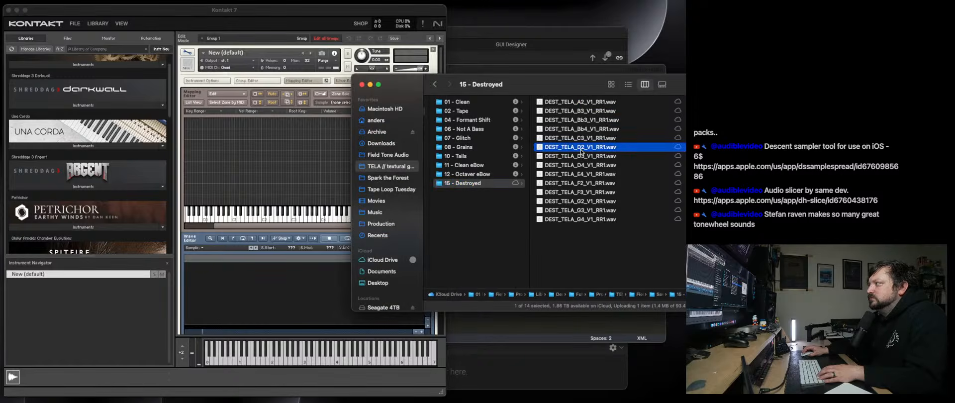
pyautogui.moveTo(579, 147); pyautogui.dragTo(272, 182)
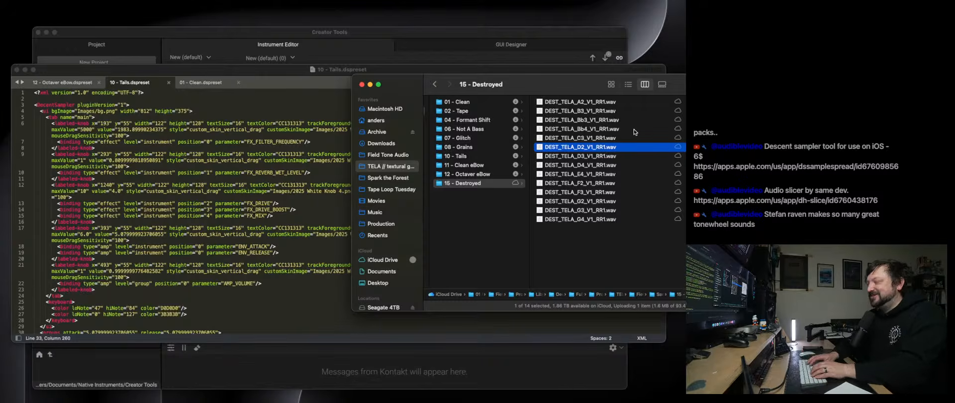
# Relaunch Kontakt and move the Finder window aside.
pyautogui.press('super+space')
pyautogui.write('Komt')
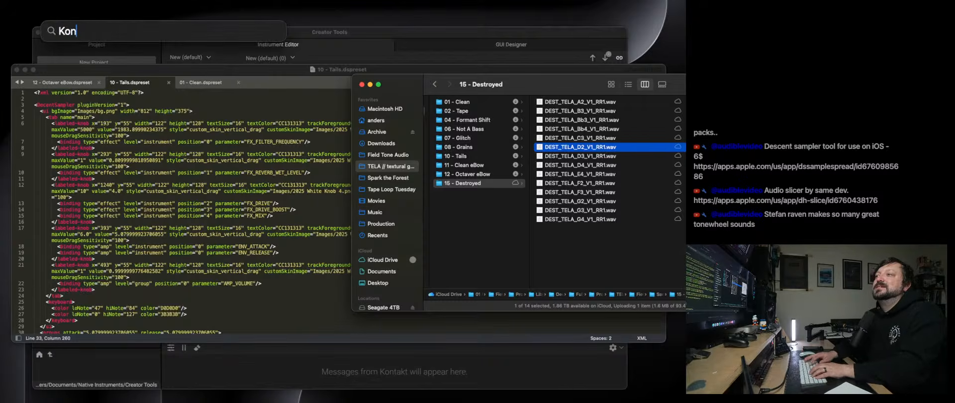
pyautogui.press('Return')
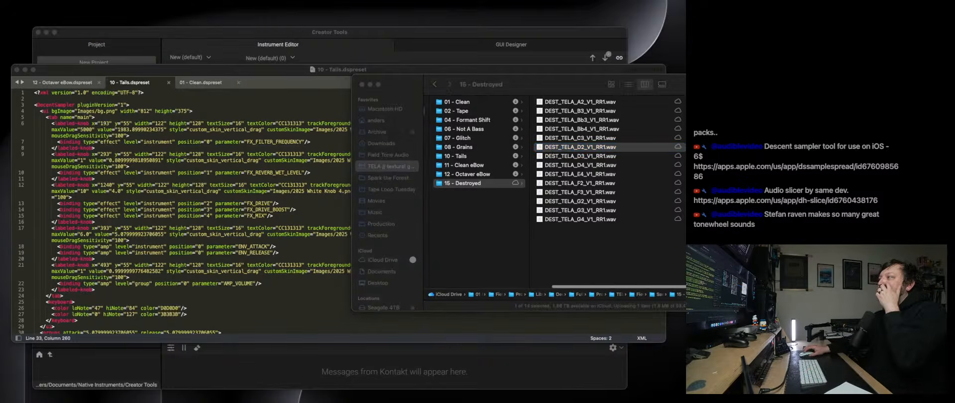
pyautogui.moveTo(679, 80); pyautogui.dragTo(552, 68)
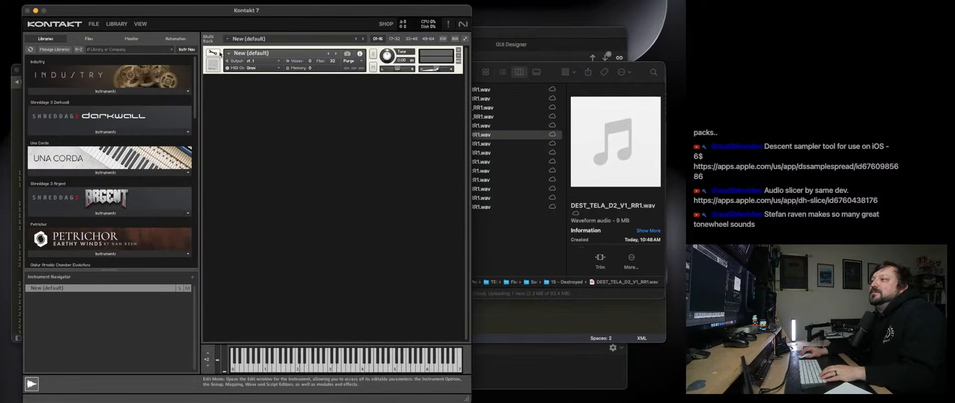
# Edit the default instrument and map DEST_TELA_D2_V1_RR1.wav from Finder in the Mapping Editor with root key D2.
pyautogui.click(213, 52)
pyautogui.click(319, 81)
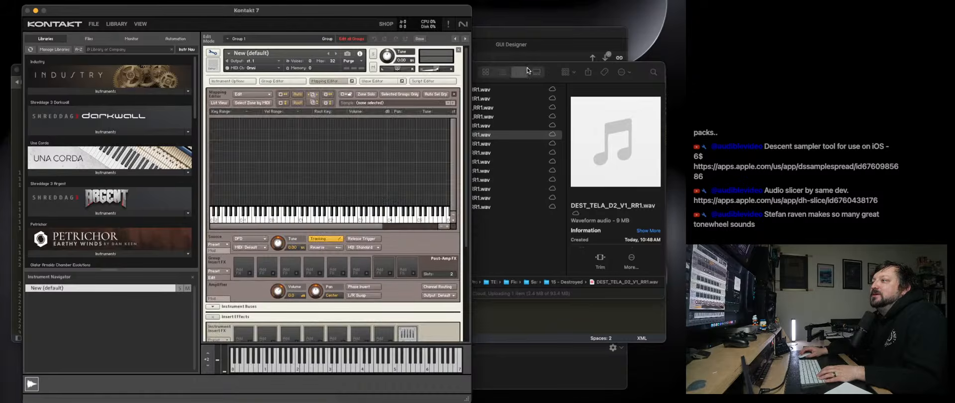
pyautogui.moveTo(548, 72); pyautogui.dragTo(680, 58)
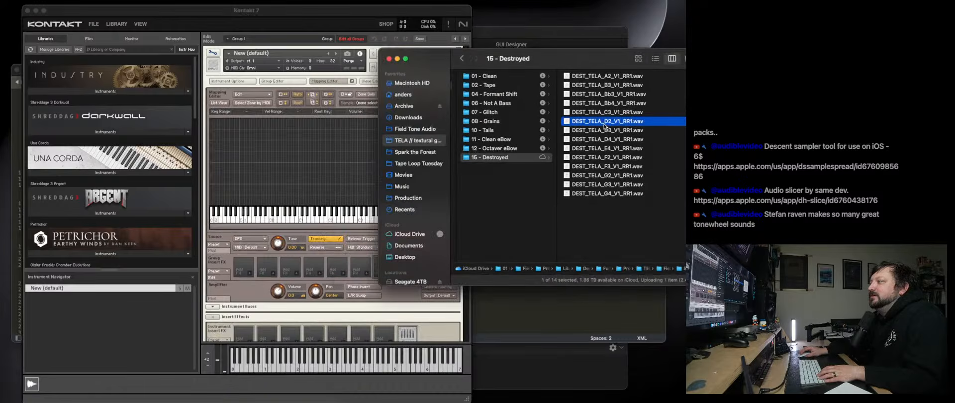
pyautogui.moveTo(604, 124); pyautogui.dragTo(329, 184)
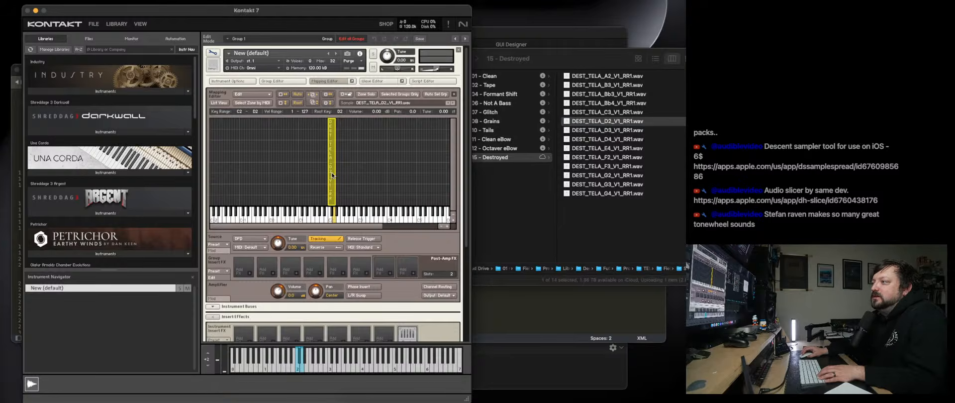
# Show the D2 sample in the Wave Editor and set its sample end to 1004800, where the waveform stops.
pyautogui.click(379, 80)
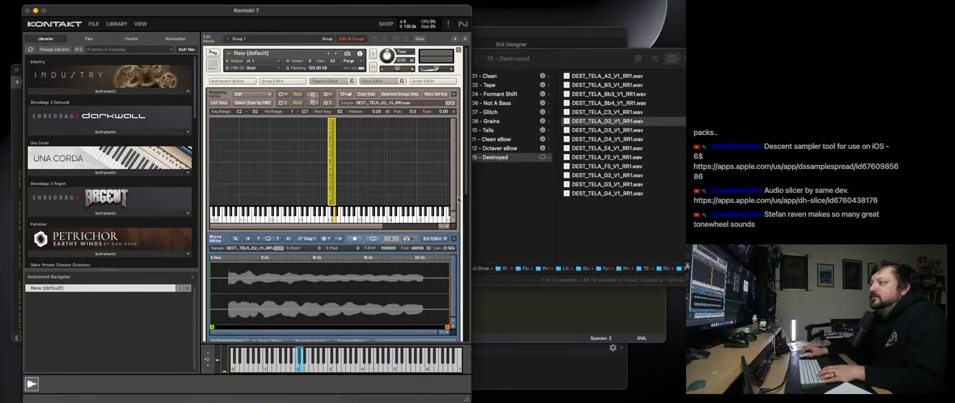
pyautogui.scroll(-2, 466, 190)
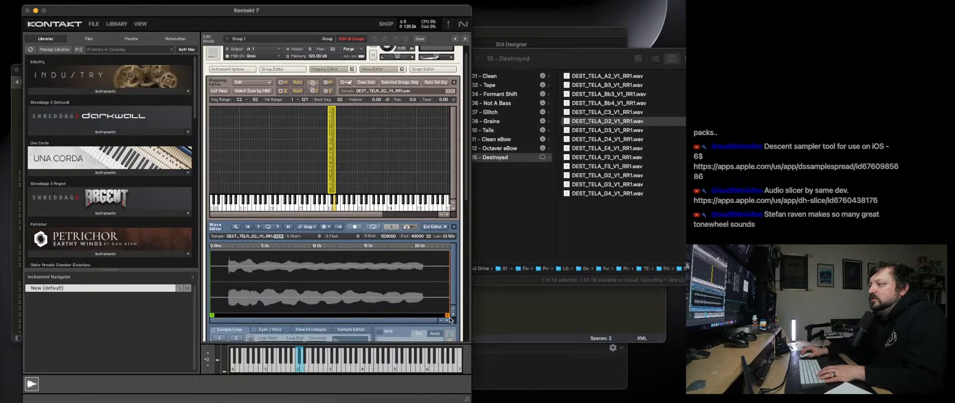
pyautogui.moveTo(447, 315); pyautogui.dragTo(421, 316)
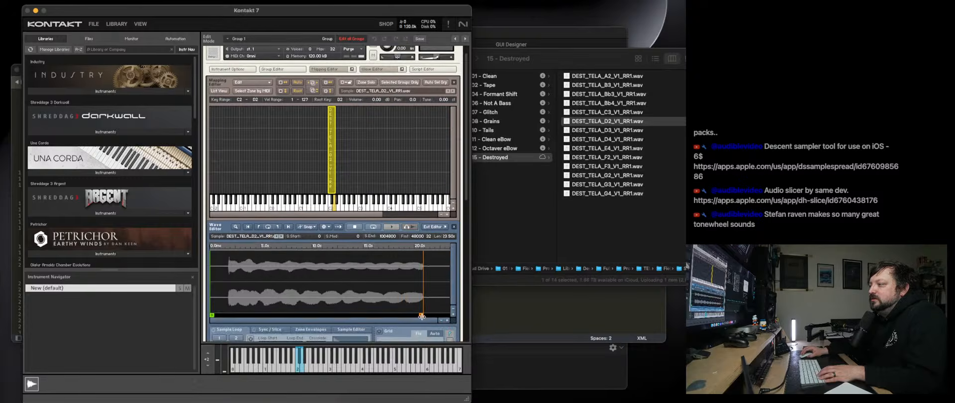
# Try a sample start at the end of the opening silence, return it to zero and dismiss Kontakt's problem report.
pyautogui.click(447, 321)
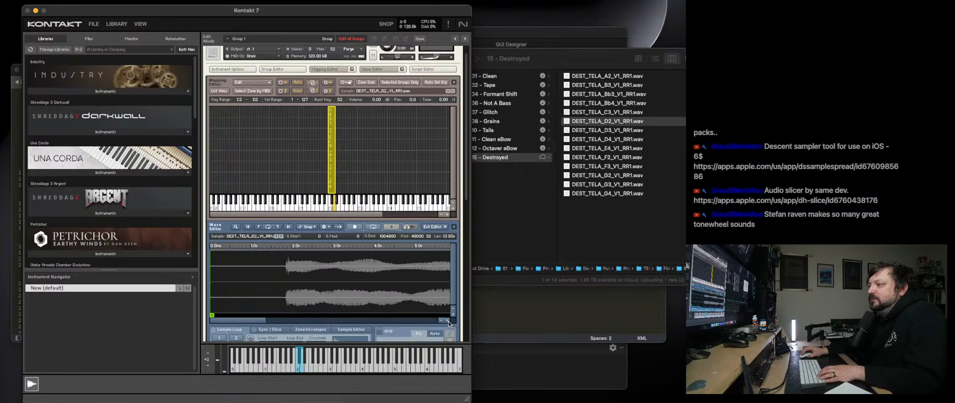
pyautogui.click(453, 316)
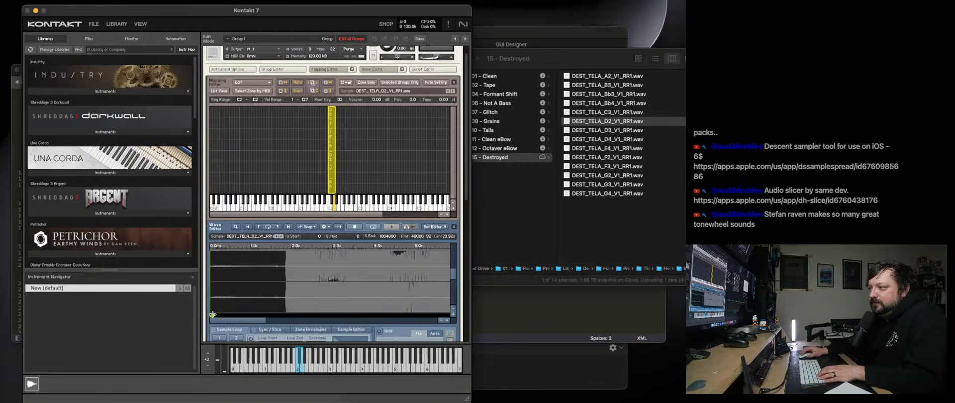
pyautogui.moveTo(212, 314); pyautogui.dragTo(283, 312)
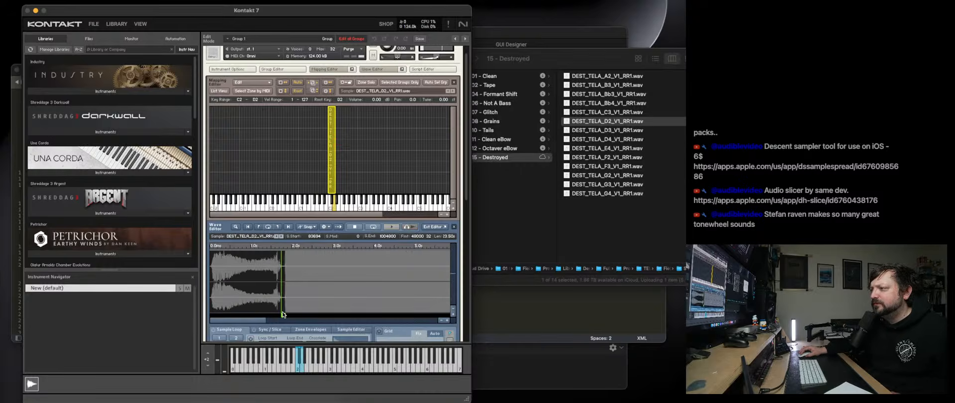
pyautogui.moveTo(273, 315); pyautogui.dragTo(212, 315)
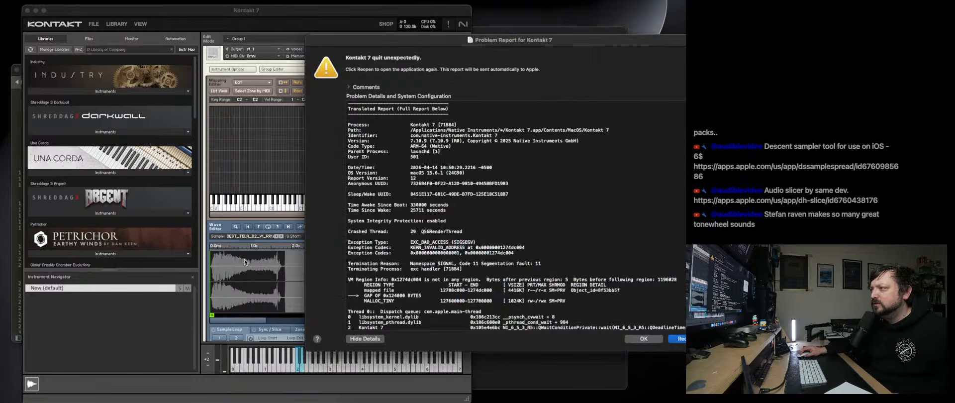
pyautogui.click(644, 339)
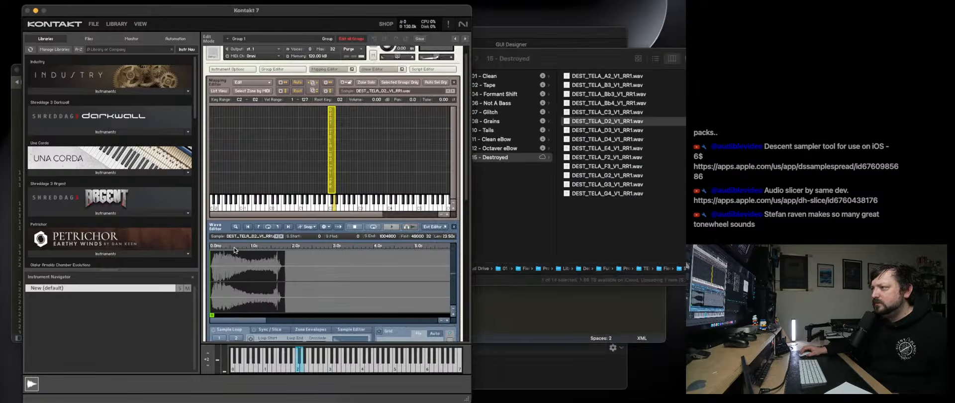
# Set the D2 sample's start at about 1.8 s, just before the note's attack.
pyautogui.scroll(1, 227, 264)
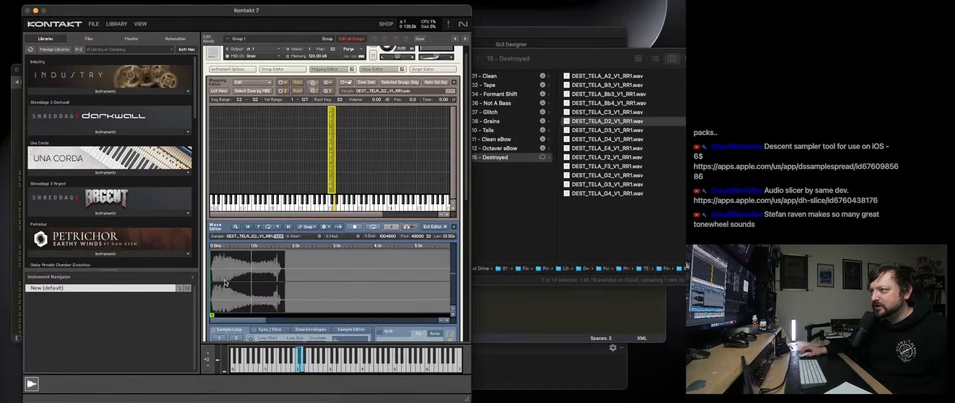
pyautogui.click(447, 321)
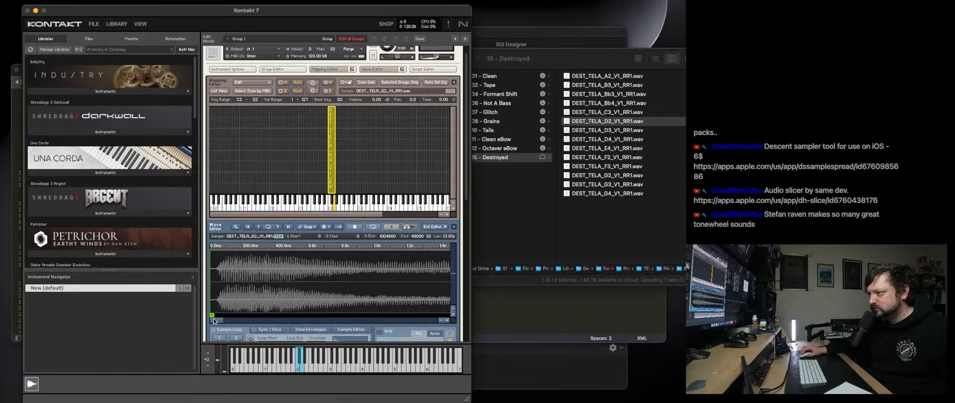
pyautogui.moveTo(213, 316)
pyautogui.mouseDown()
pyautogui.moveTo(454, 308)
pyautogui.moveTo(318, 305)
pyautogui.moveTo(360, 302)
pyautogui.mouseUp()
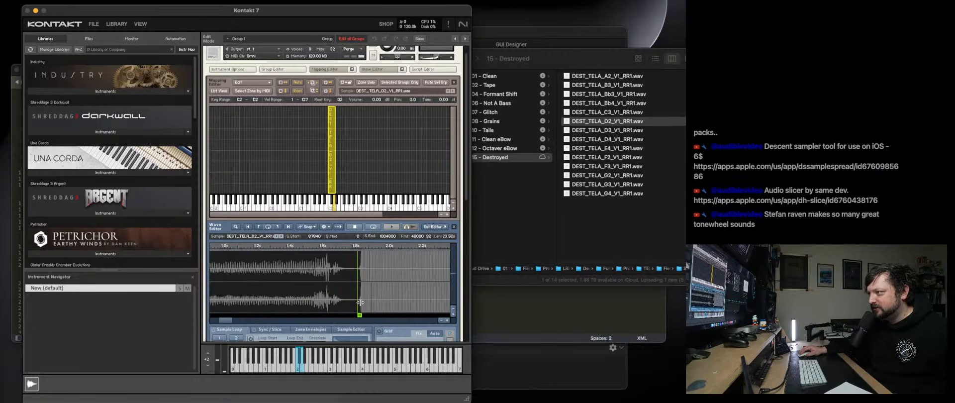
# Refine the D2 sample's start to about 1.833 s, just before the note's attack, and check it at several zoom levels.
pyautogui.click(447, 320)
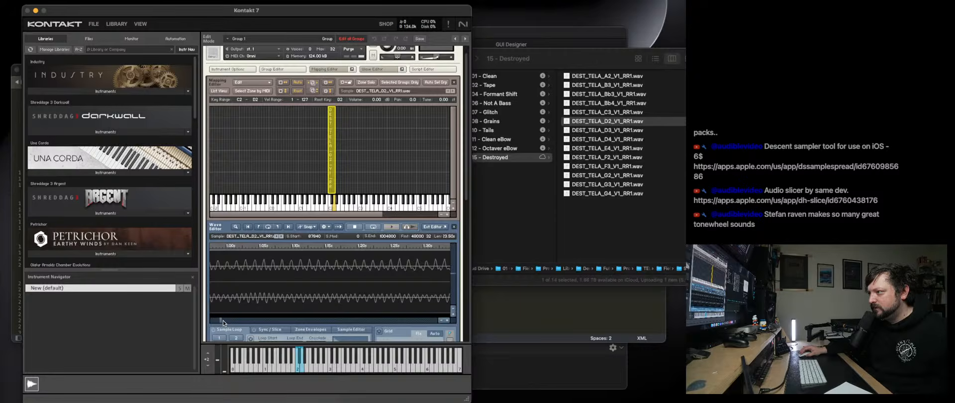
pyautogui.moveTo(222, 323)
pyautogui.mouseDown()
pyautogui.moveTo(278, 322)
pyautogui.moveTo(227, 320)
pyautogui.mouseUp()
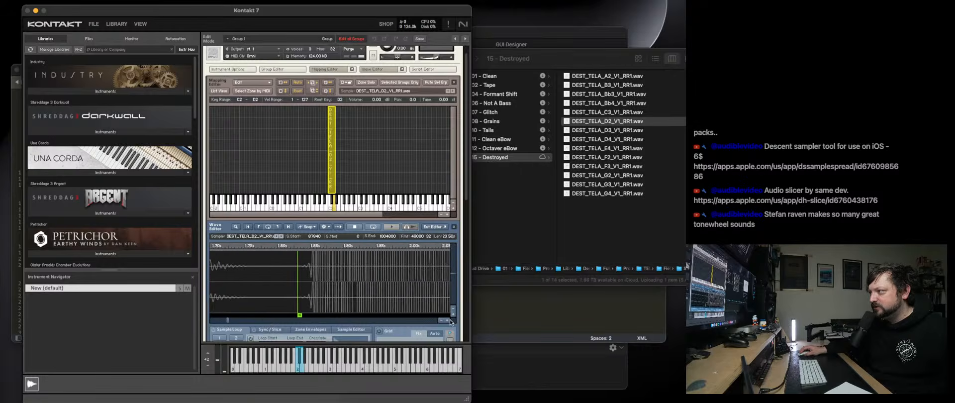
pyautogui.click(448, 321)
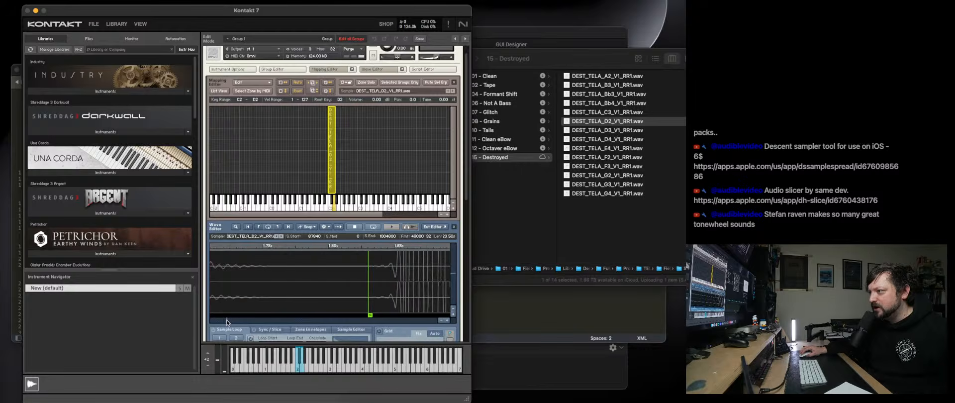
pyautogui.moveTo(227, 320); pyautogui.dragTo(227, 320)
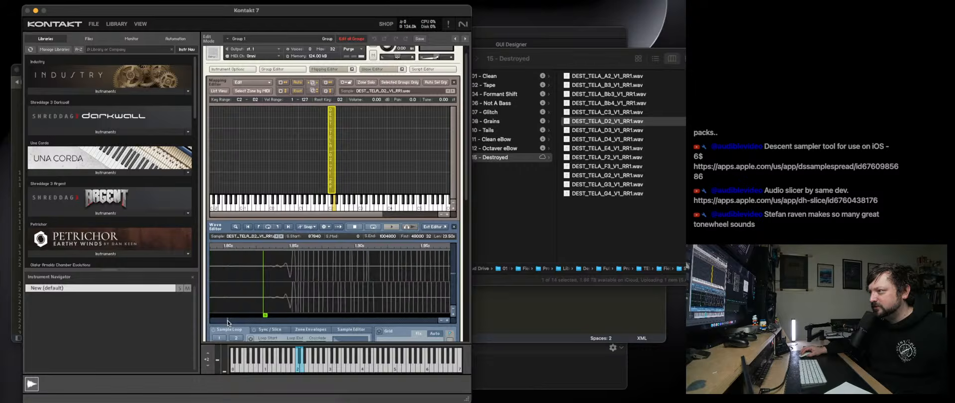
pyautogui.click(445, 321)
pyautogui.click(446, 321)
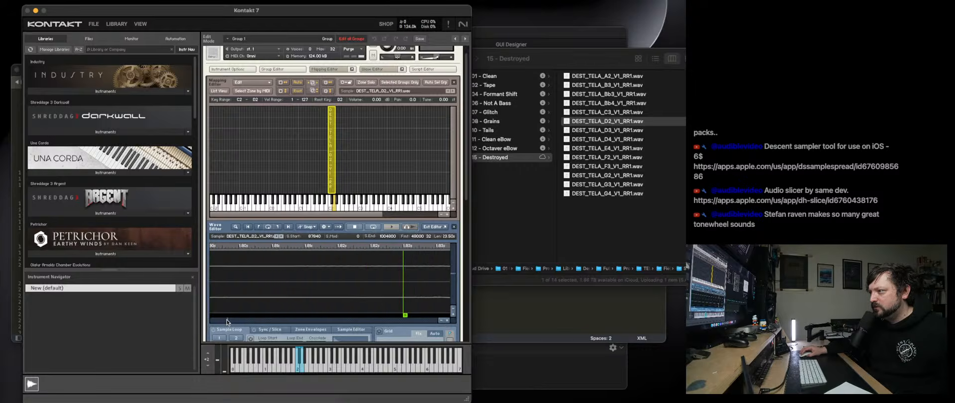
pyautogui.moveTo(227, 320); pyautogui.dragTo(303, 314)
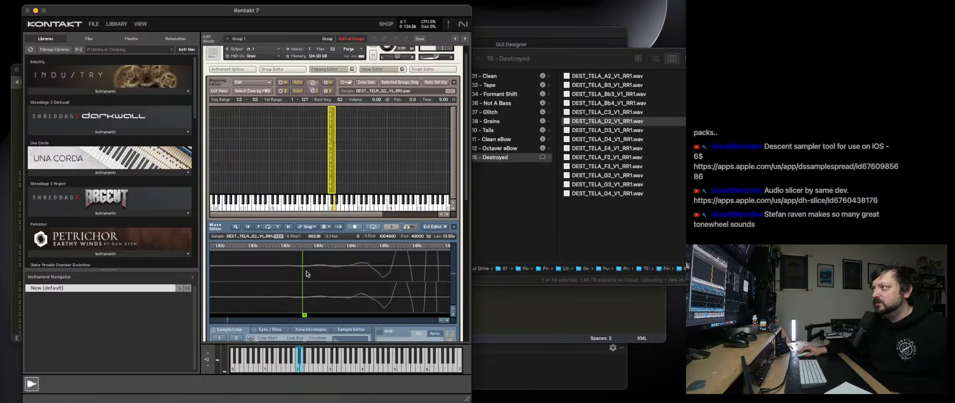
pyautogui.moveTo(305, 315)
pyautogui.mouseDown()
pyautogui.moveTo(407, 313)
pyautogui.moveTo(271, 317)
pyautogui.mouseUp()
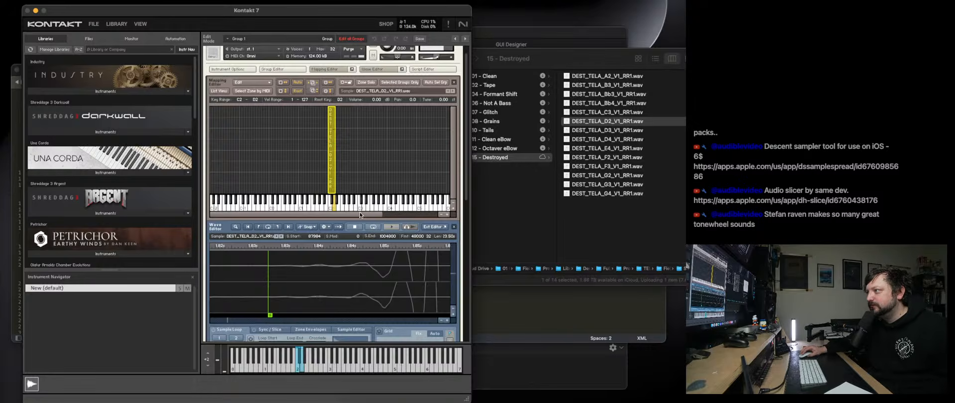
pyautogui.click(440, 320)
pyautogui.click(441, 320)
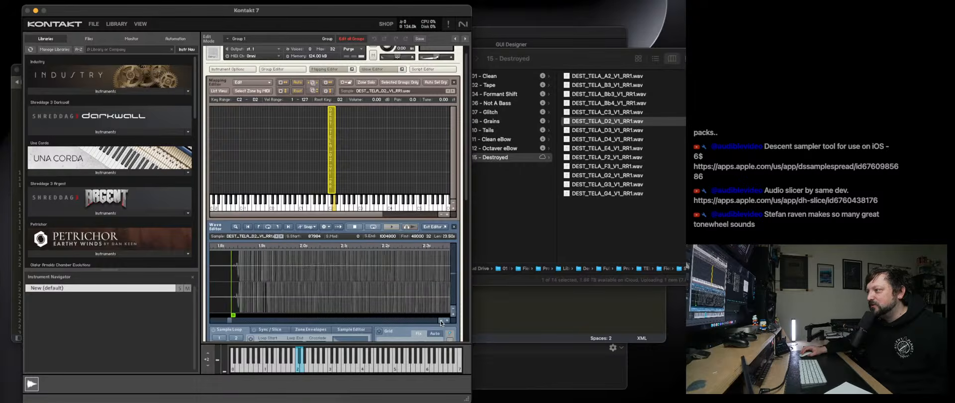
pyautogui.click(441, 321)
pyautogui.click(446, 321)
pyautogui.click(446, 321)
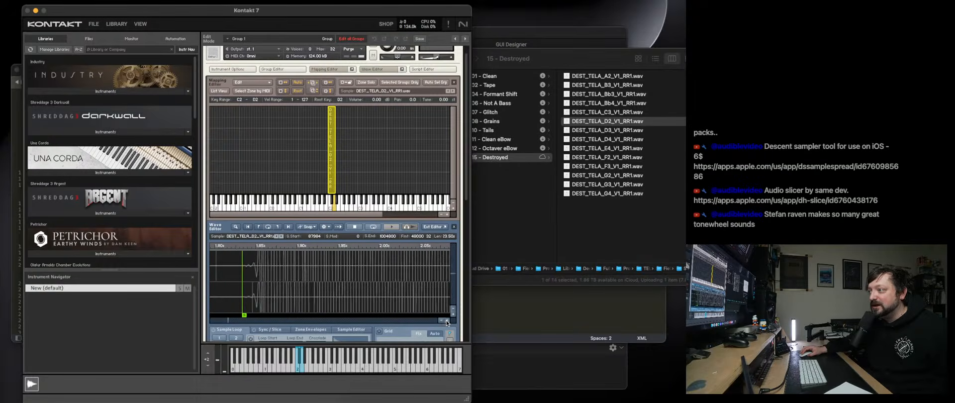
pyautogui.click(446, 321)
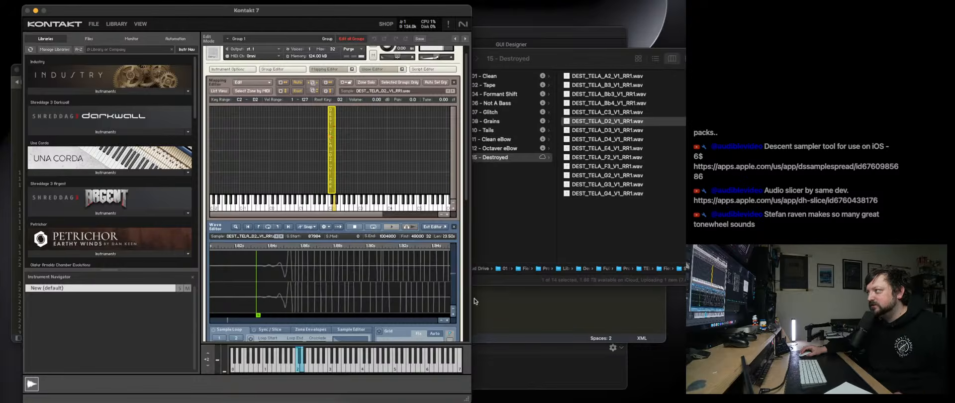
# Map DEST_TELA_F2_V1_RR1.wav from Finder beside the D2 zone, covering D#2 to F2 with root key F2.
pyautogui.click(620, 149)
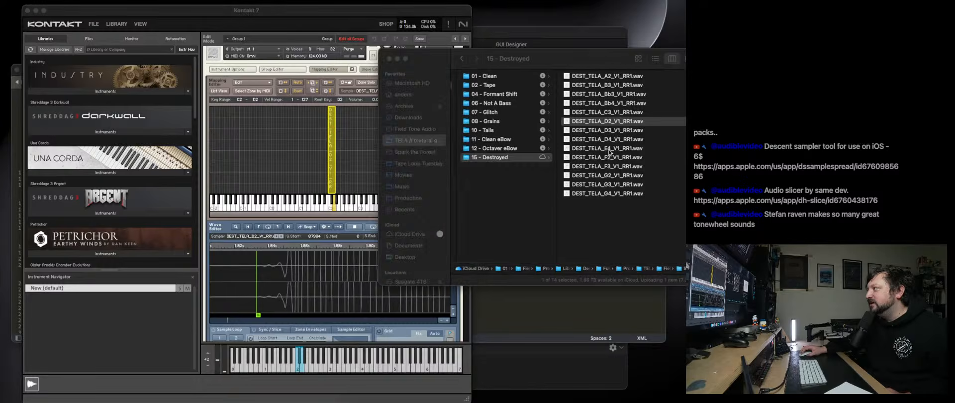
pyautogui.click(609, 164)
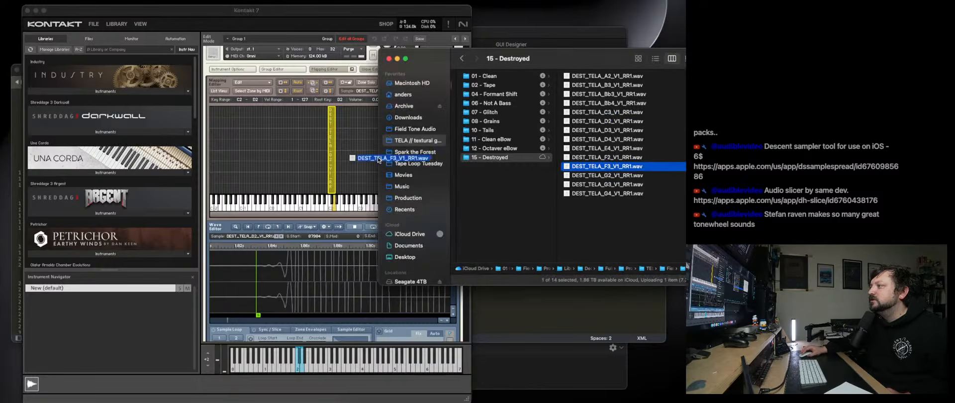
pyautogui.moveTo(592, 167); pyautogui.dragTo(338, 174)
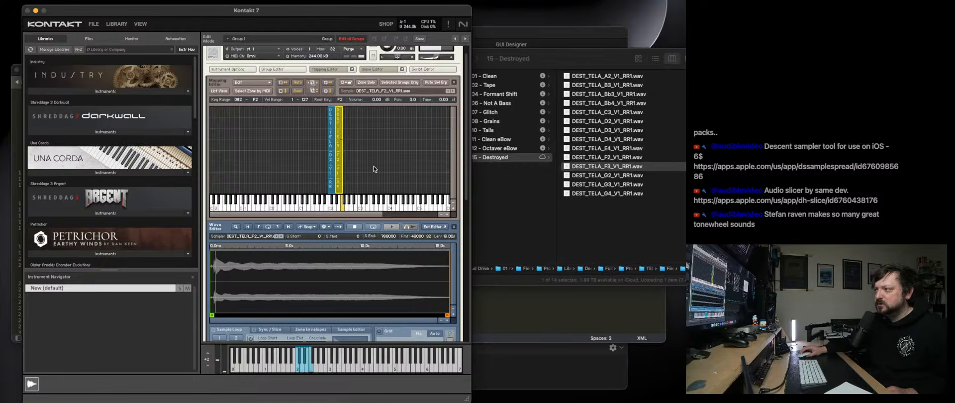
# Set the F2 sample's start to 10520, in the quiet stretch just before the main attack.
pyautogui.click(447, 320)
pyautogui.click(447, 320)
pyautogui.click(447, 319)
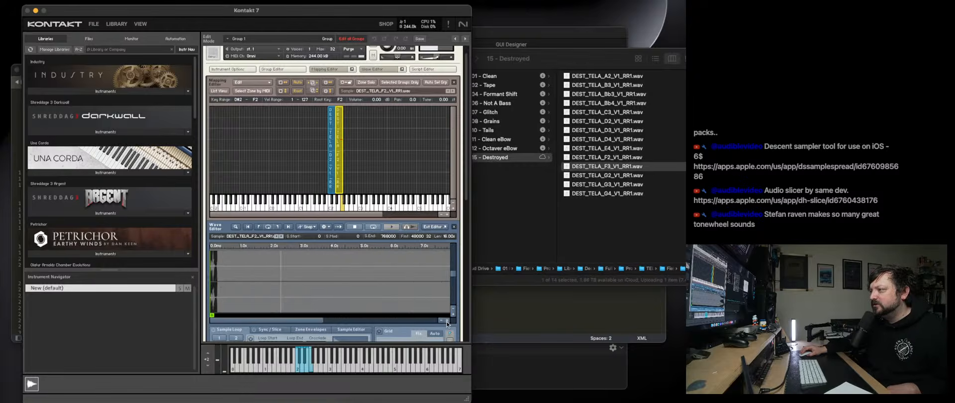
pyautogui.click(447, 319)
pyautogui.click(447, 320)
pyautogui.moveTo(212, 315); pyautogui.dragTo(329, 315)
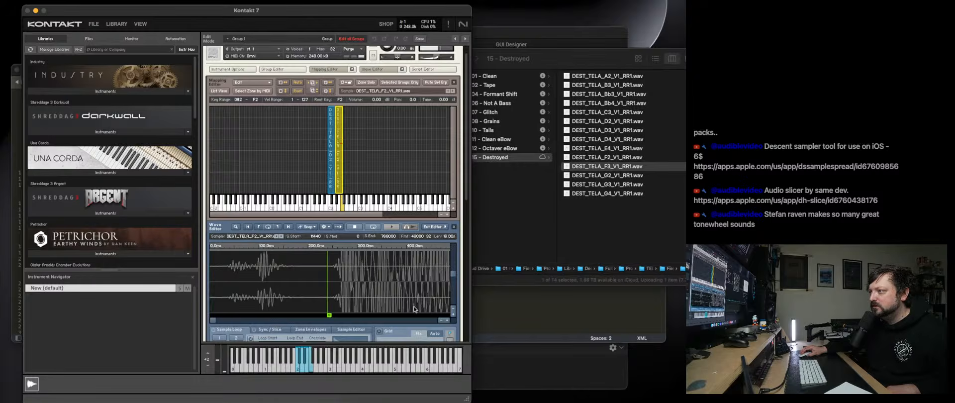
pyautogui.click(447, 320)
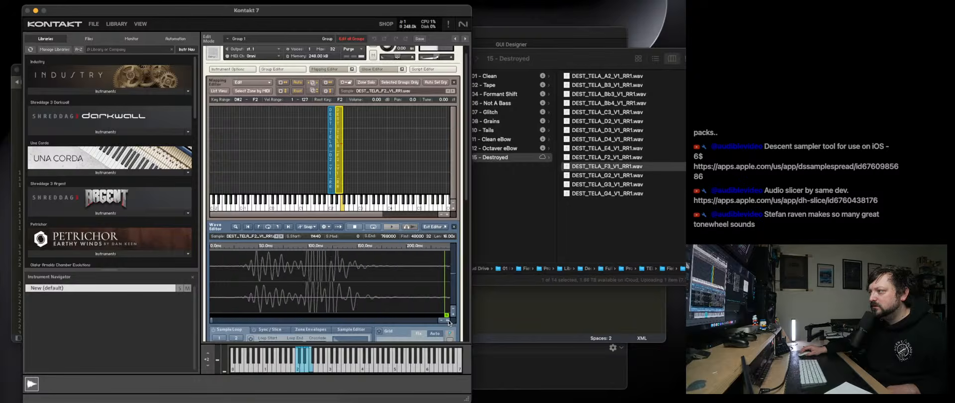
pyautogui.click(447, 320)
pyautogui.hscroll(8, 409, 300)
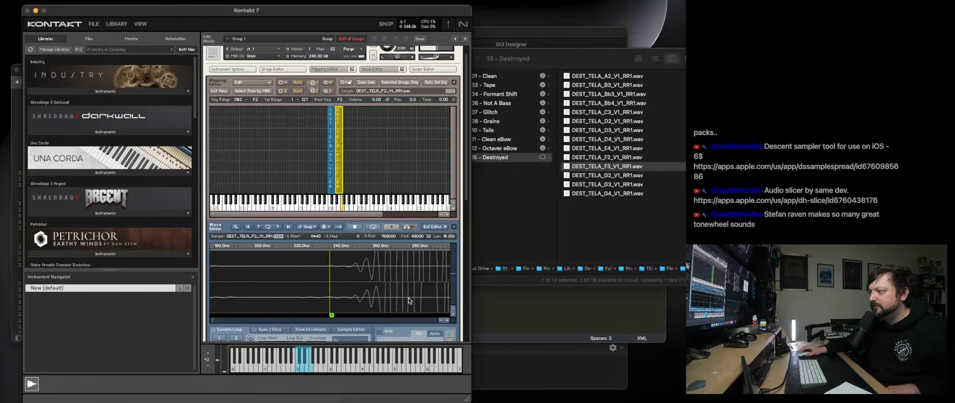
pyautogui.moveTo(331, 314); pyautogui.dragTo(293, 315)
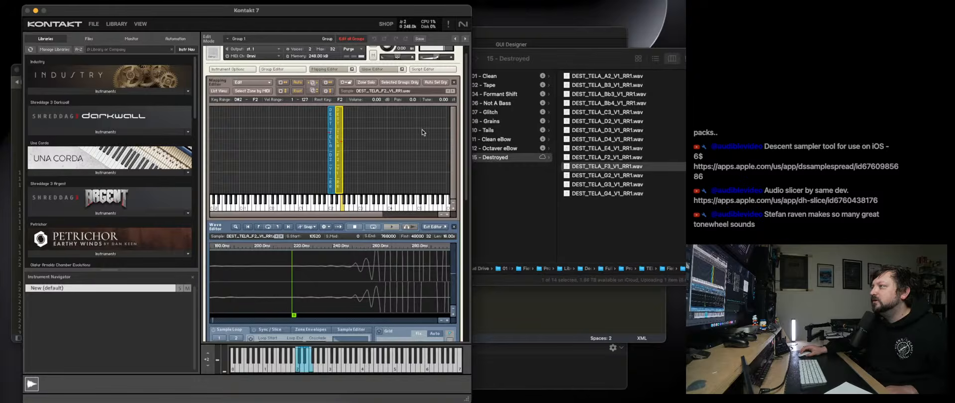
# Map DEST_TELA_G2_V1_RR1.wav from Finder beside the F2 zone, covering F#2 to G2 with root key G2.
pyautogui.click(439, 214)
pyautogui.click(447, 215)
pyautogui.click(446, 214)
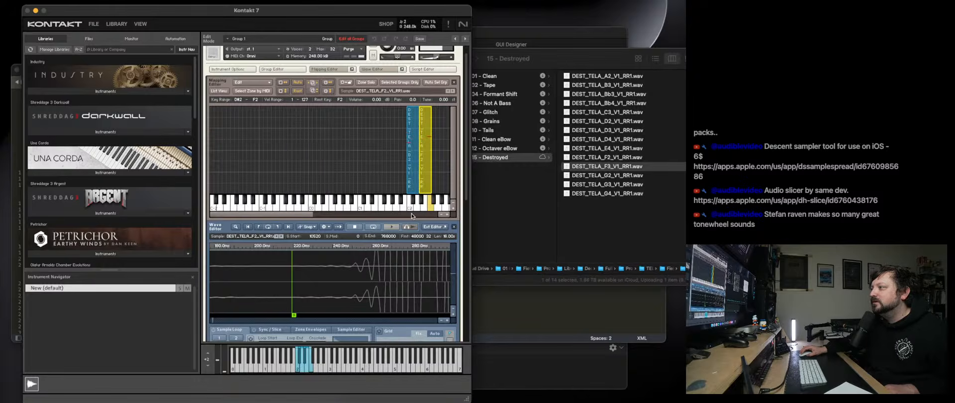
pyautogui.moveTo(313, 216); pyautogui.dragTo(368, 213)
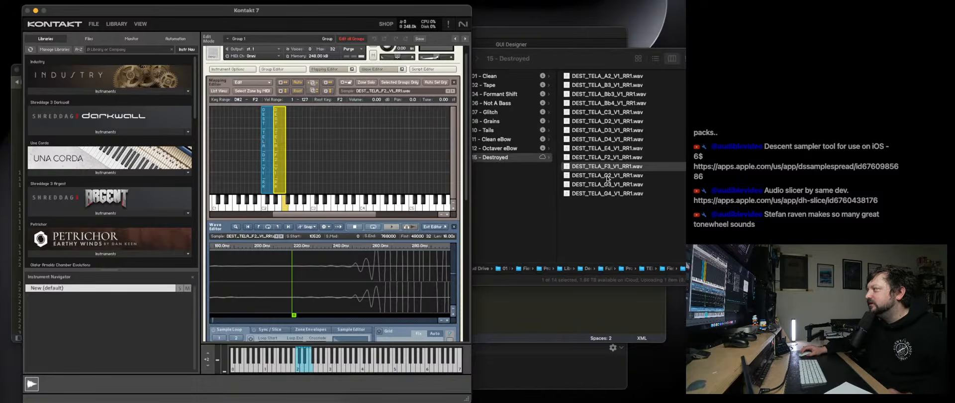
pyautogui.moveTo(606, 178); pyautogui.dragTo(285, 177)
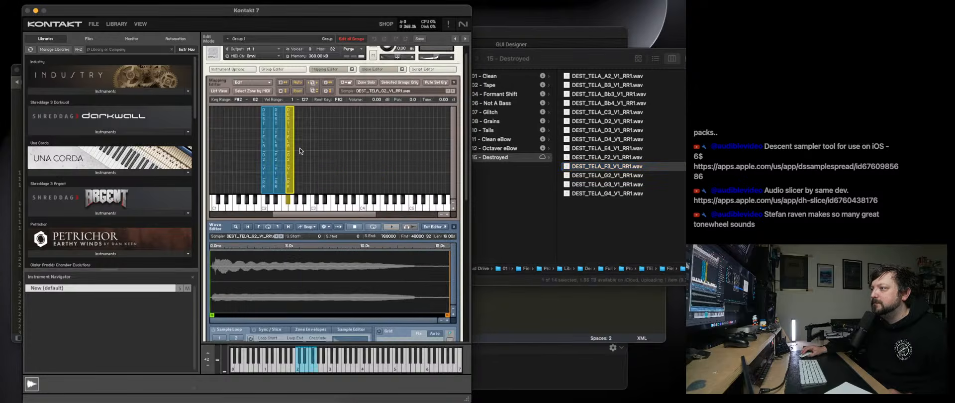
pyautogui.moveTo(340, 97); pyautogui.dragTo(340, 93)
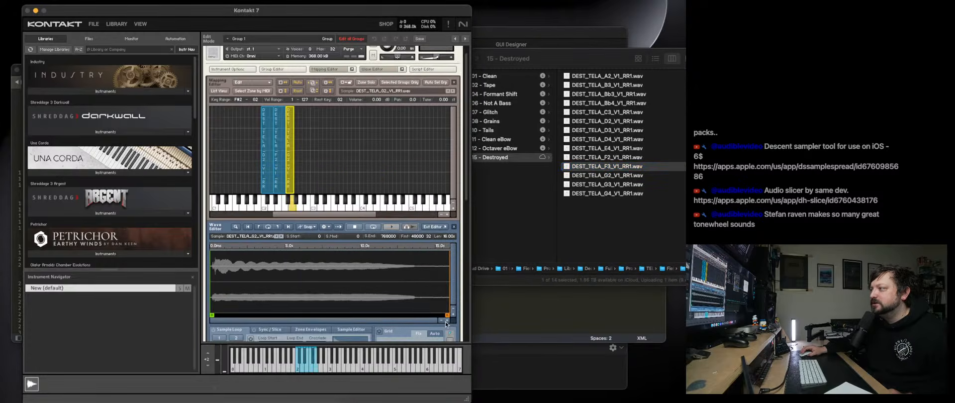
# Set the G2 sample's start at about 150 ms, just before its waveform begins.
pyautogui.click(446, 321)
pyautogui.click(445, 321)
pyautogui.click(454, 316)
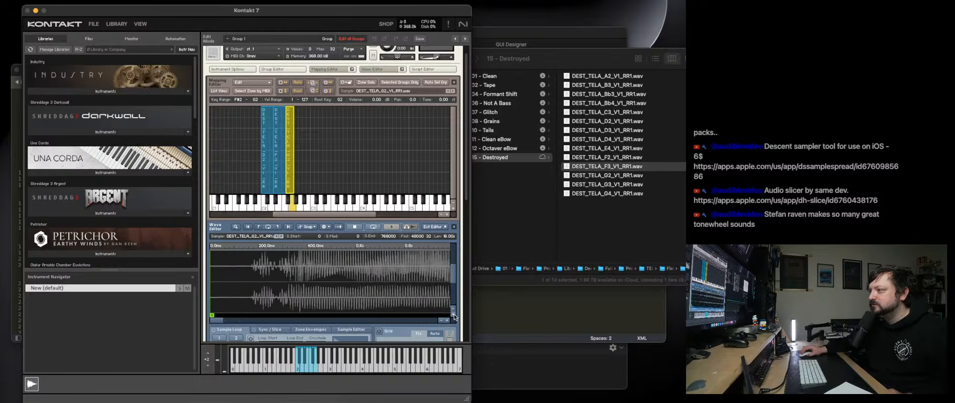
pyautogui.click(454, 315)
pyautogui.moveTo(211, 314); pyautogui.dragTo(247, 316)
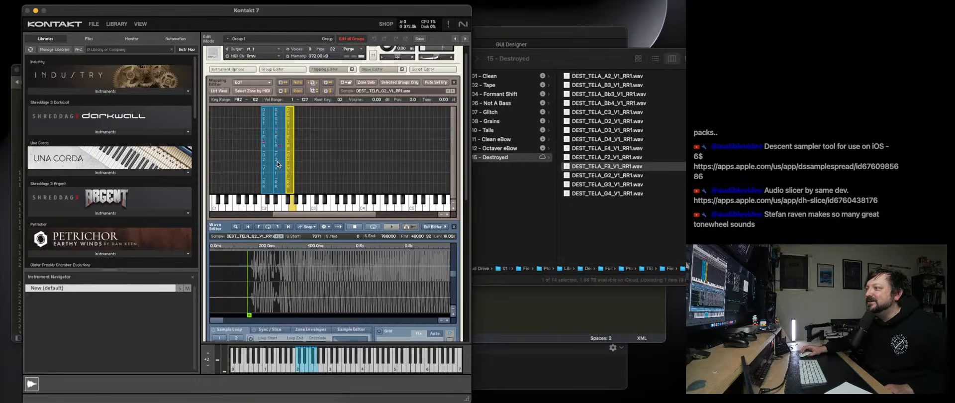
# Compare the F2 and D2 zones and try limiting the D2 zone's velocity range to 1–43.
pyautogui.click(267, 127)
pyautogui.click(281, 122)
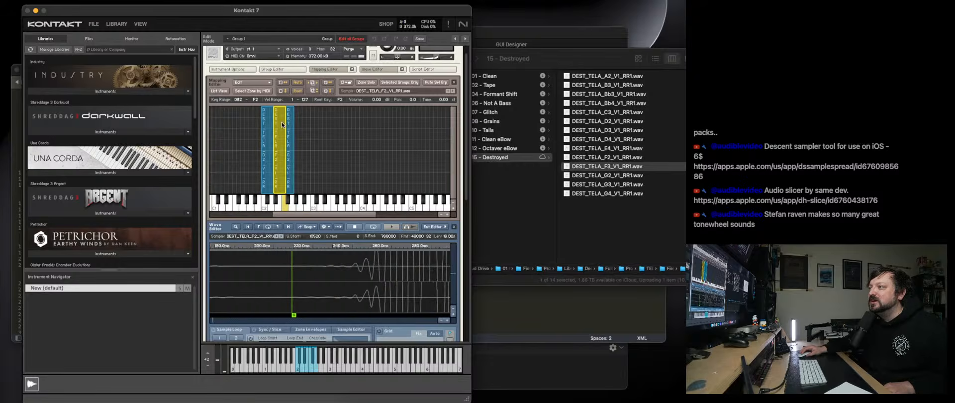
pyautogui.click(267, 128)
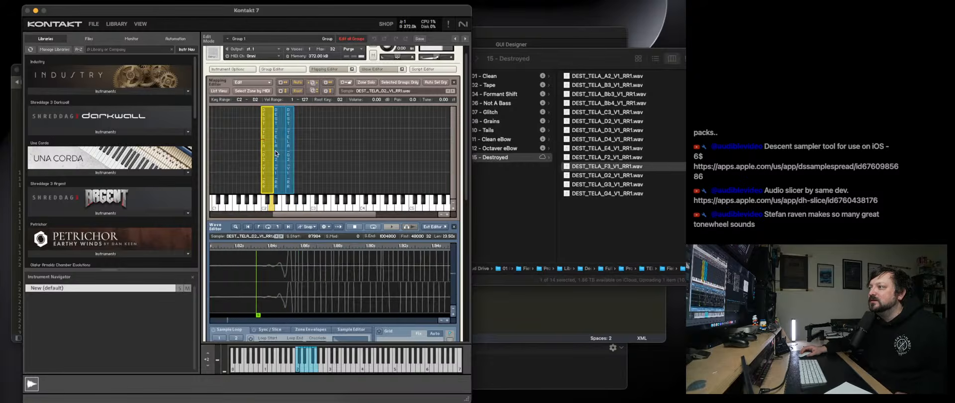
pyautogui.click(262, 144)
pyautogui.click(264, 125)
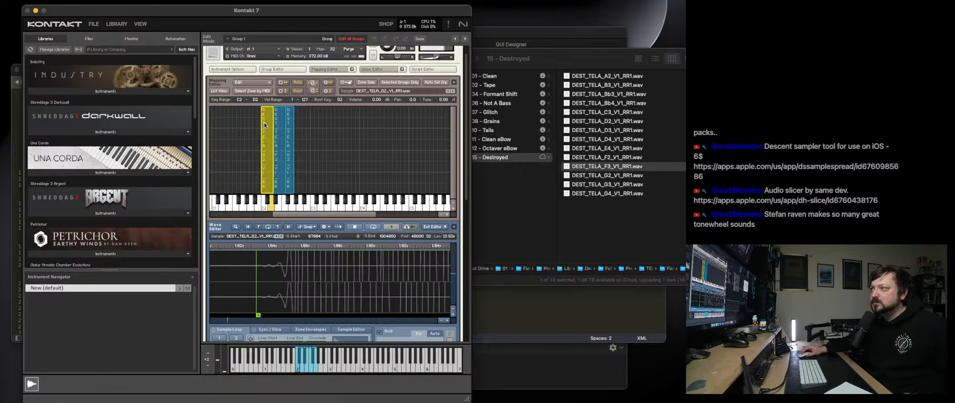
pyautogui.click(264, 125)
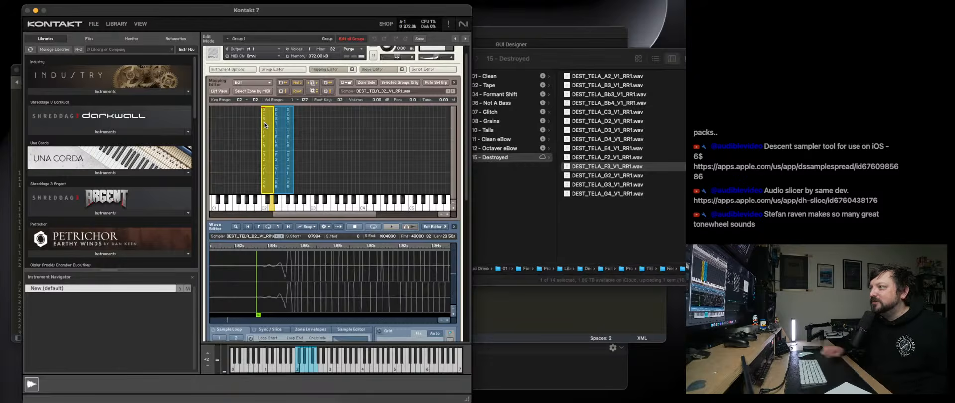
pyautogui.click(265, 197)
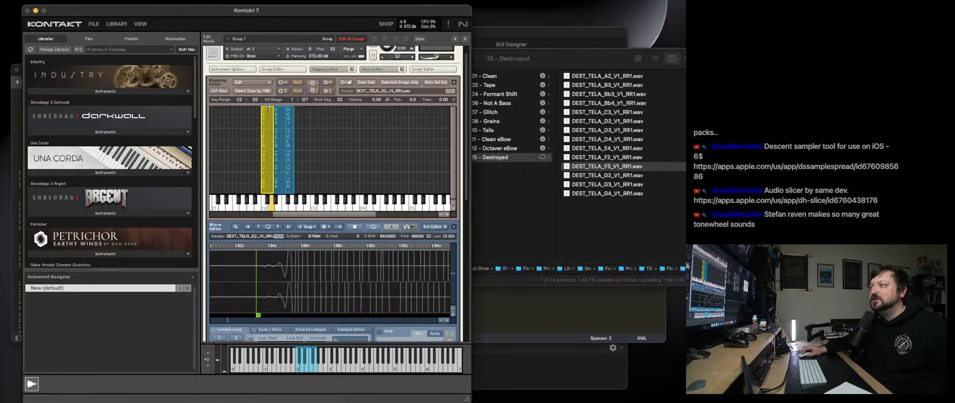
pyautogui.moveTo(267, 107); pyautogui.dragTo(268, 165)
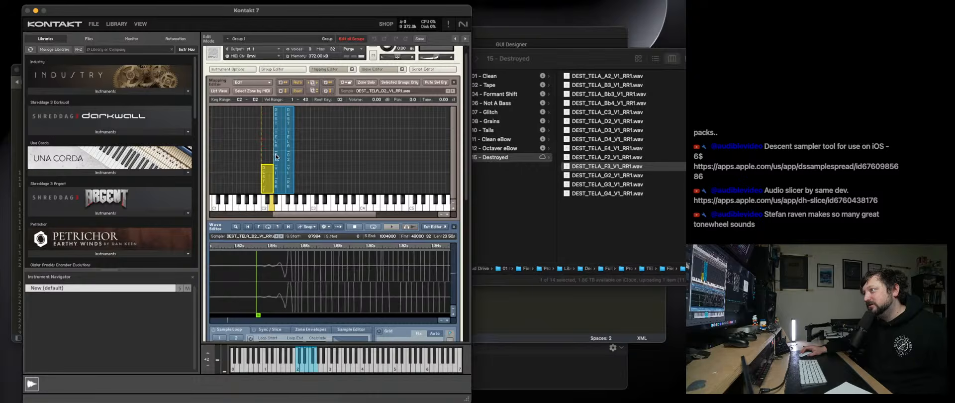
# Try DEST_TELA_F3_V1_RR1.wav above the D2 zone at velocities 44–127, then delete it and restore the D2 zone's range to 1–127.
pyautogui.moveTo(577, 166); pyautogui.dragTo(267, 162)
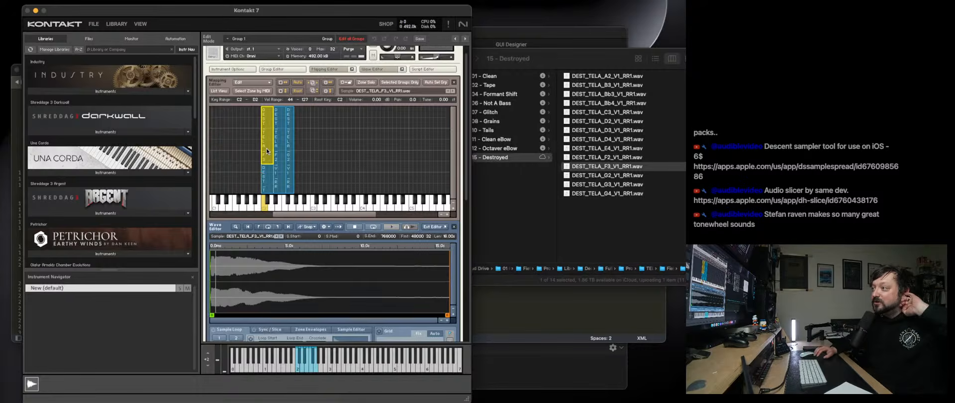
pyautogui.press('Delete')
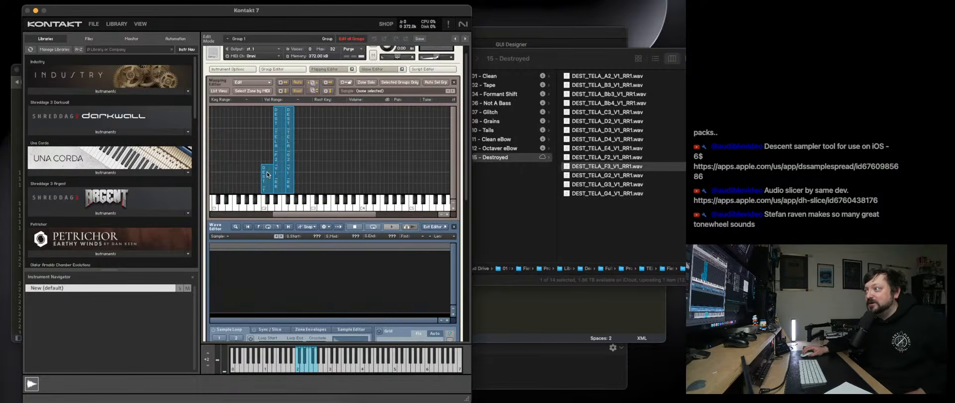
pyautogui.moveTo(267, 165); pyautogui.dragTo(267, 78)
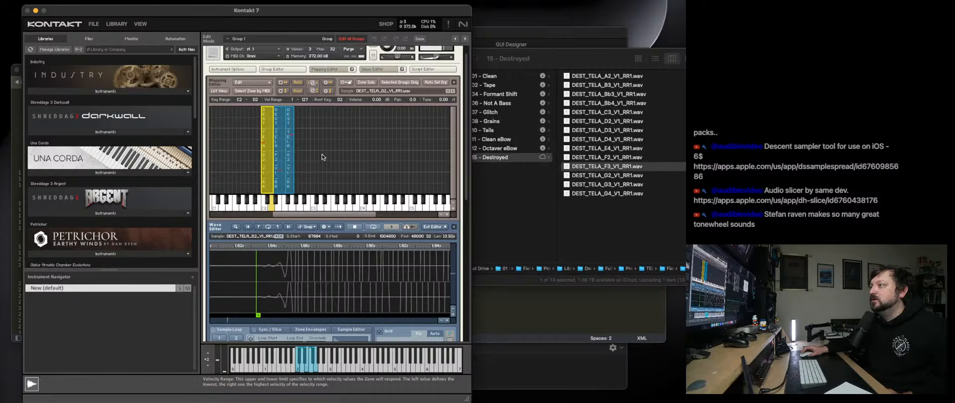
# Show the Group Editor and examine the voice and start options for Group 1.
pyautogui.click(280, 70)
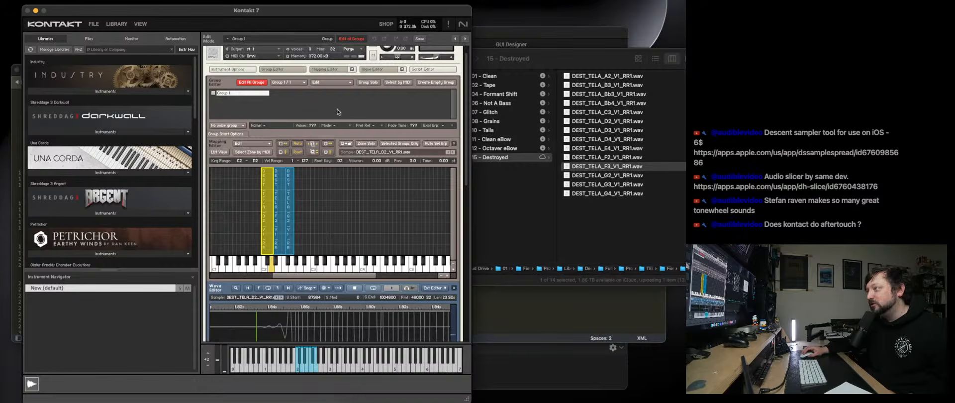
pyautogui.click(238, 126)
pyautogui.click(315, 132)
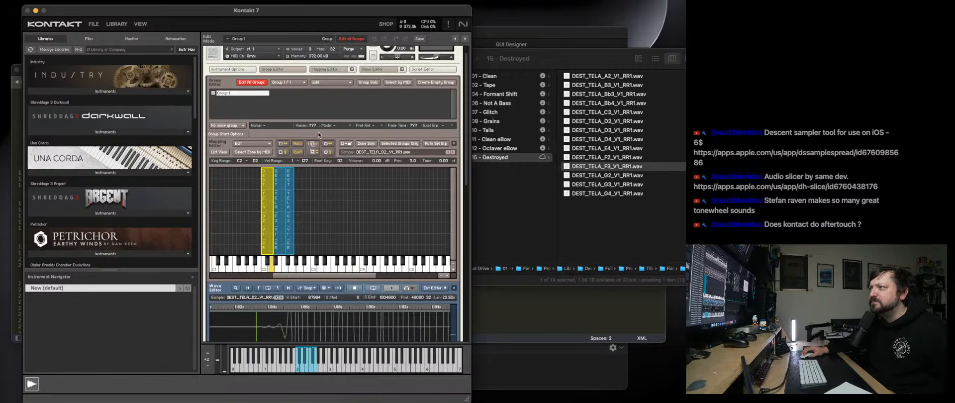
# Examine the group start choices for Group 1, keep the start set to Always, and hide the Group Editor.
pyautogui.click(229, 135)
pyautogui.click(257, 142)
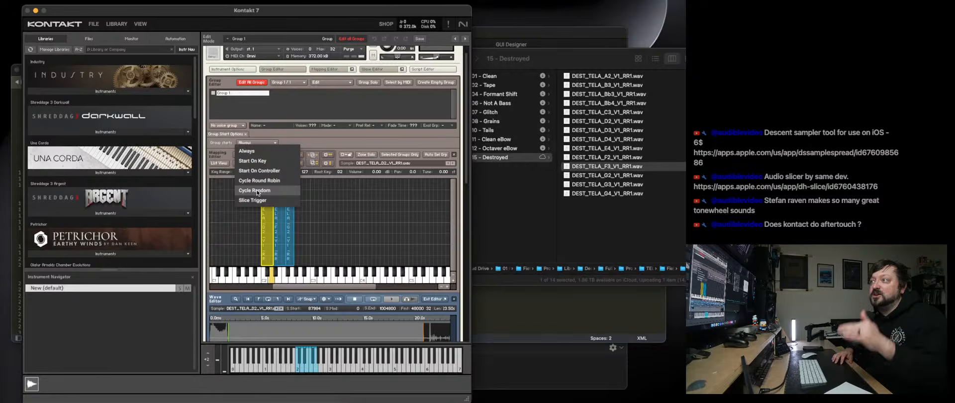
pyautogui.click(282, 100)
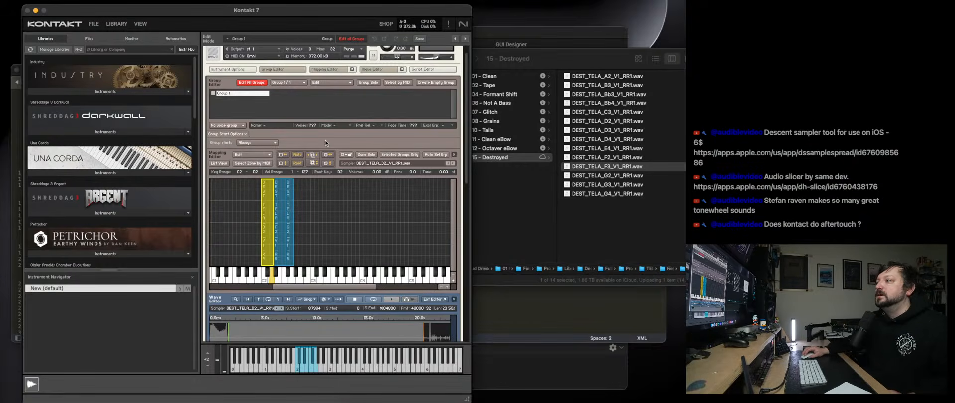
pyautogui.scroll(1, 363, 117)
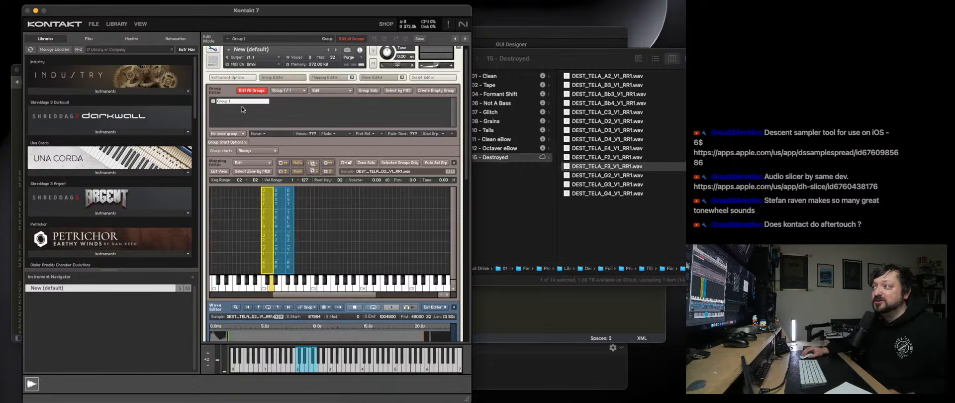
pyautogui.scroll(1, 307, 121)
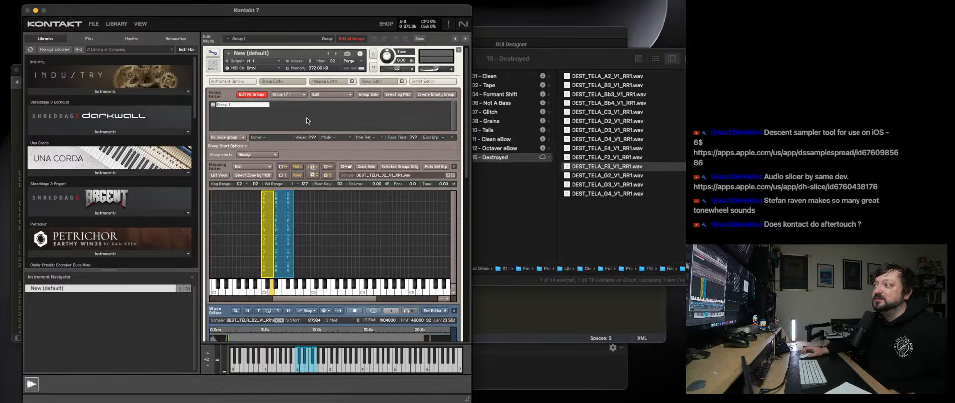
pyautogui.click(282, 82)
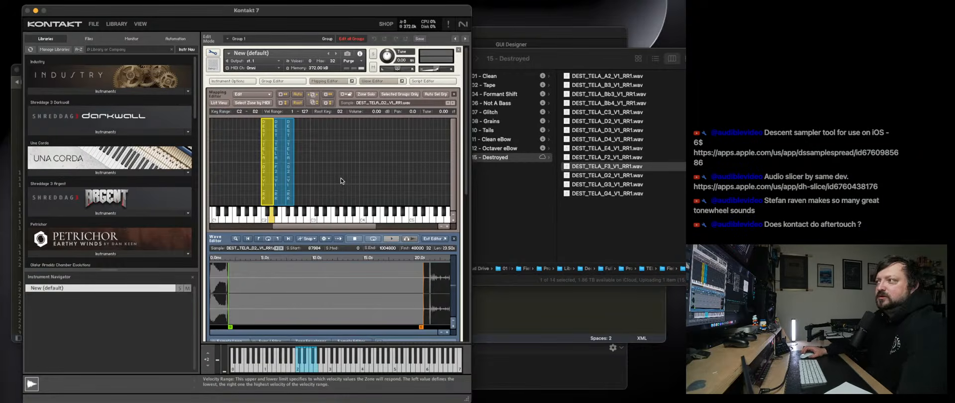
# Select the G2 zone and inspect its sample start marker against the waveform's attack.
pyautogui.scroll(-2, 341, 180)
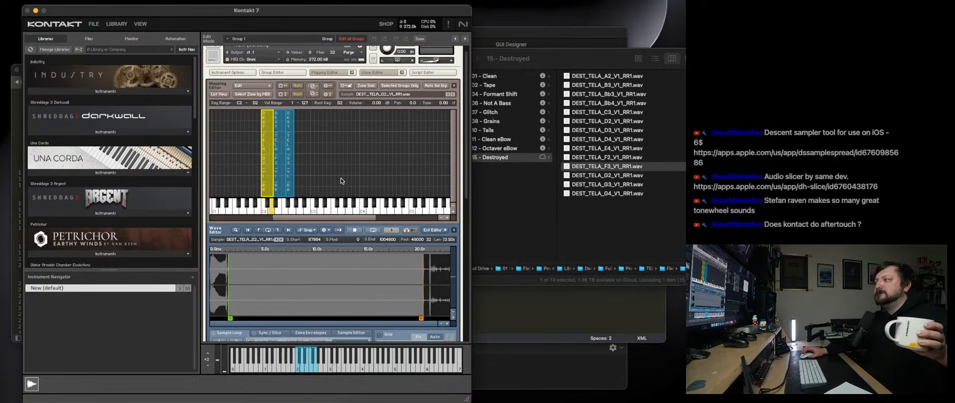
pyautogui.scroll(-1, 341, 181)
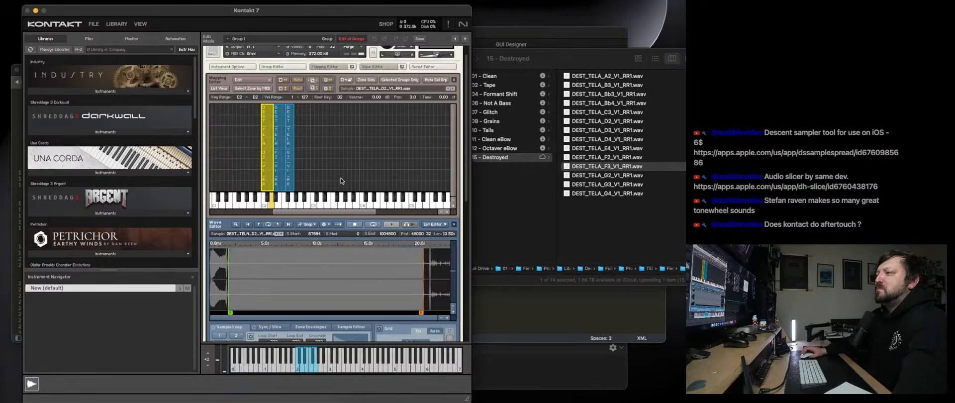
pyautogui.click(291, 178)
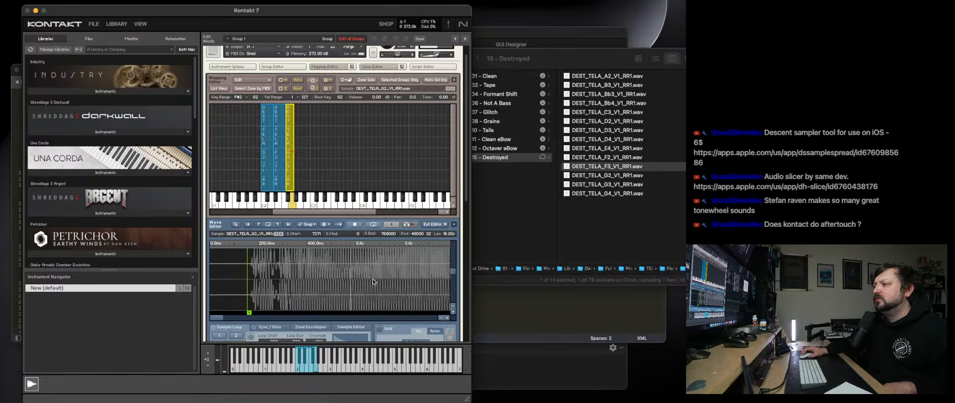
pyautogui.click(447, 317)
pyautogui.click(447, 318)
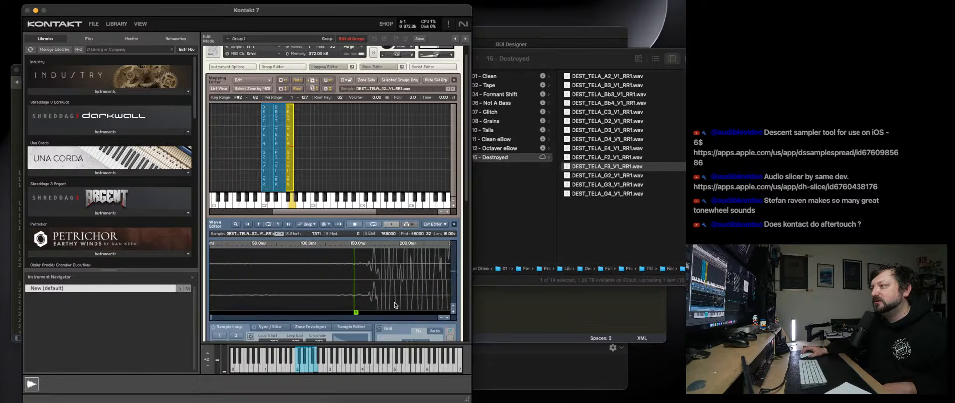
pyautogui.click(439, 318)
pyautogui.click(439, 317)
pyautogui.click(446, 318)
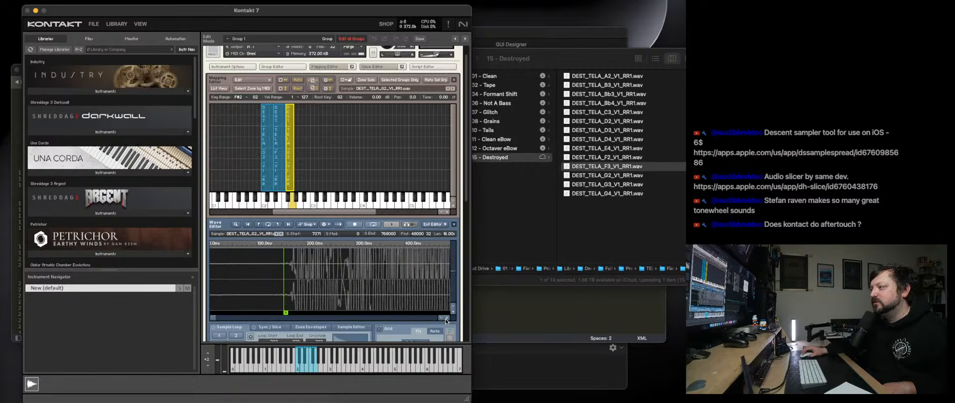
pyautogui.click(445, 319)
pyautogui.click(441, 318)
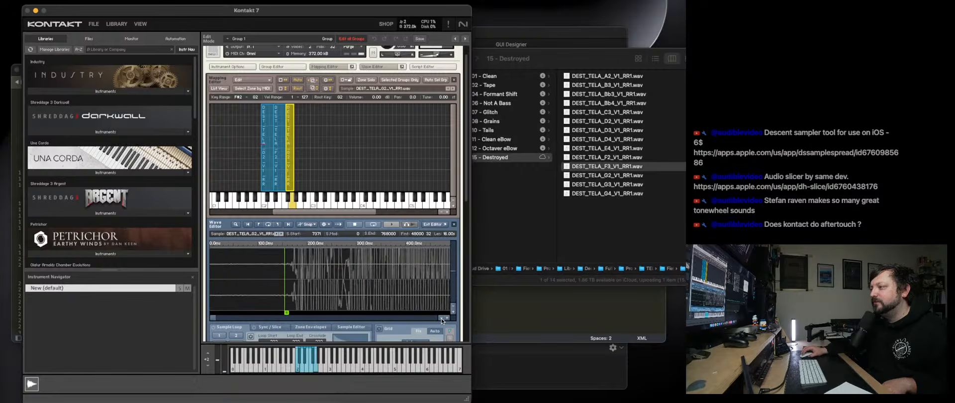
# Map DEST_TELA_A2_V1_RR1.wav above the G2 zone across G#2–A2 with root key A2.
pyautogui.hscroll(1, 347, 175)
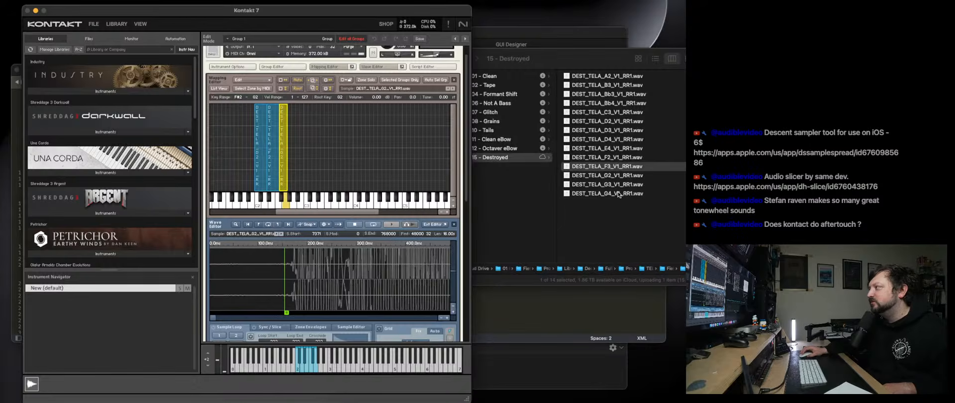
pyautogui.click(607, 78)
pyautogui.click(608, 77)
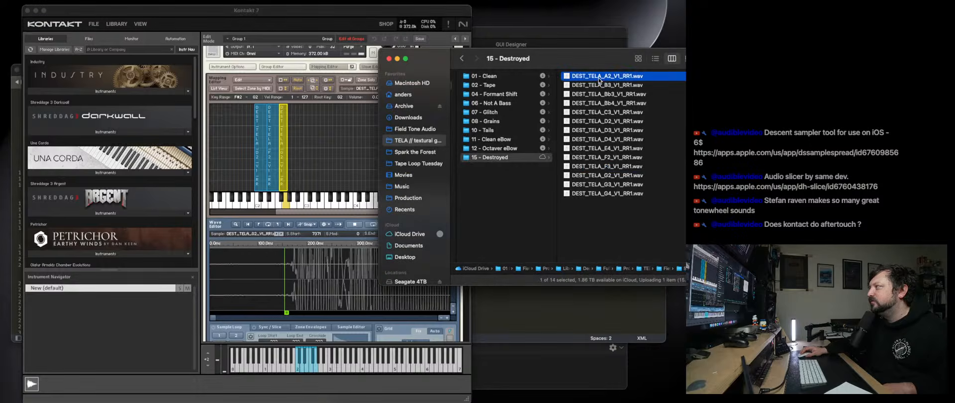
pyautogui.moveTo(599, 79); pyautogui.dragTo(291, 171)
pyautogui.click(339, 95)
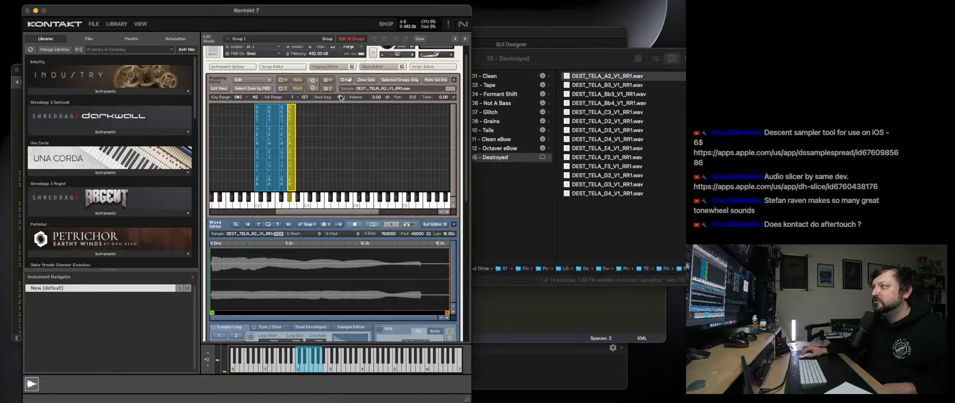
# Set the A2 sample's start at 3728 samples, just before its waveform begins.
pyautogui.click(448, 318)
pyautogui.click(448, 318)
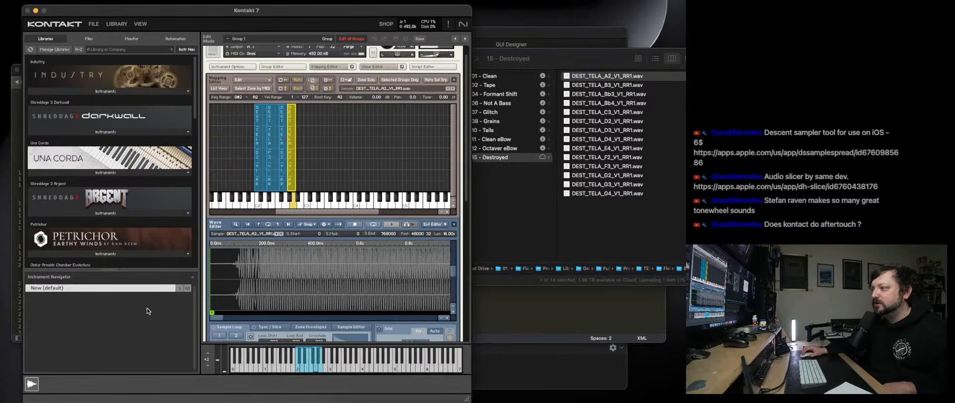
pyautogui.moveTo(213, 312); pyautogui.dragTo(230, 311)
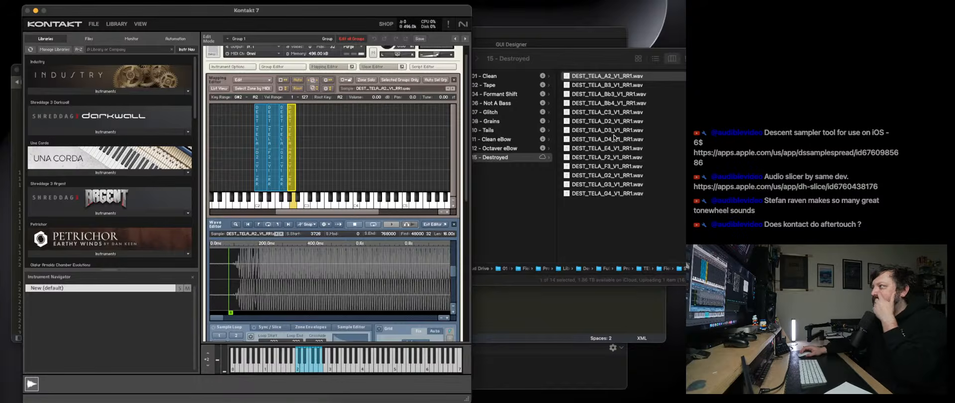
# Map DEST_TELA_C3_V1_RR1.wav across A#2–C3 with root key C3, and set its sample end at about 13 s.
pyautogui.moveTo(609, 115); pyautogui.dragTo(294, 166)
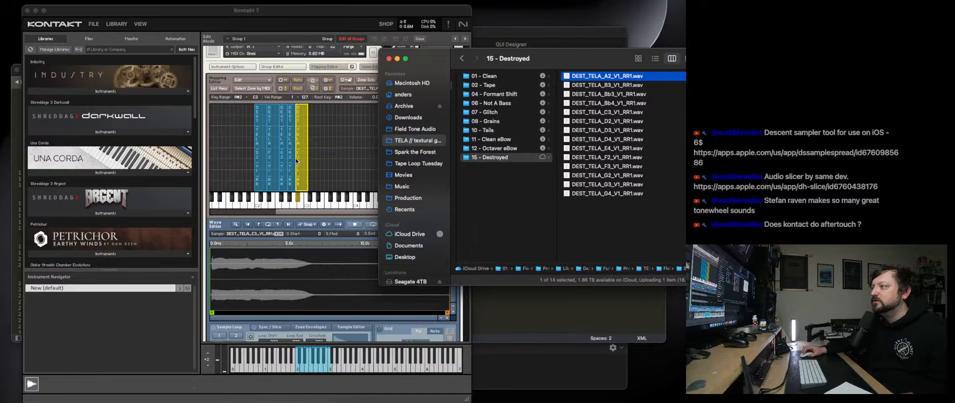
pyautogui.moveTo(340, 97); pyautogui.dragTo(342, 93)
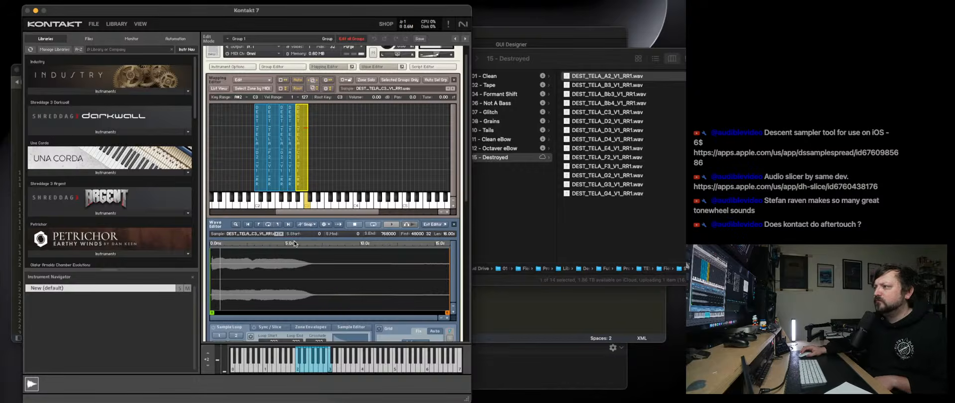
pyautogui.moveTo(450, 313)
pyautogui.mouseDown()
pyautogui.moveTo(348, 314)
pyautogui.moveTo(408, 314)
pyautogui.mouseUp()
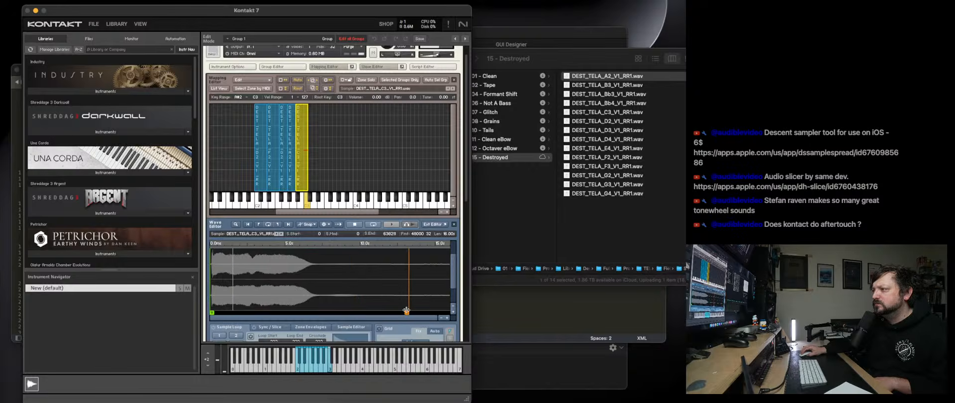
# Set the C3 sample's start at about 100 ms, just before its waveform begins.
pyautogui.click(447, 317)
pyautogui.click(447, 318)
pyautogui.click(446, 318)
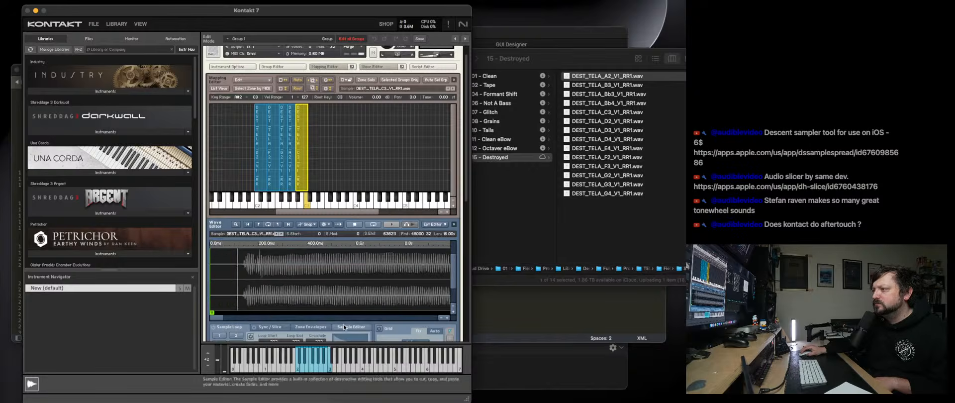
pyautogui.click(454, 313)
pyautogui.click(454, 312)
pyautogui.moveTo(213, 312); pyautogui.dragTo(236, 313)
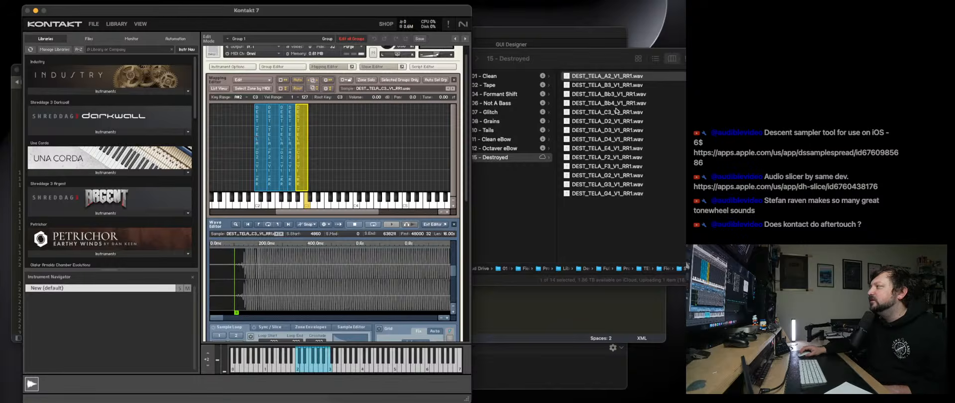
# Map DEST_TELA_D3_V1_RR1.wav above the C3 zone across C#3–D3 with root key D3.
pyautogui.click(615, 124)
pyautogui.moveTo(616, 130); pyautogui.dragTo(307, 174)
pyautogui.click(376, 244)
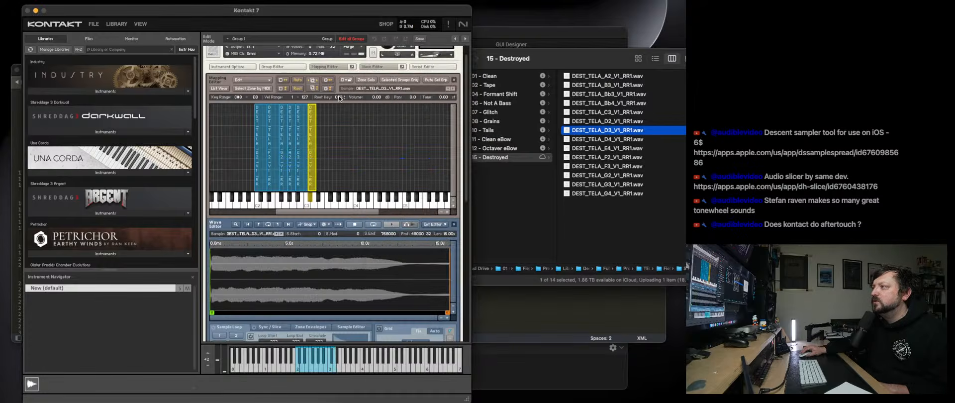
# Set the D3 sample's start at 5415 samples, in the quiet stretch just before its main attack.
pyautogui.click(453, 312)
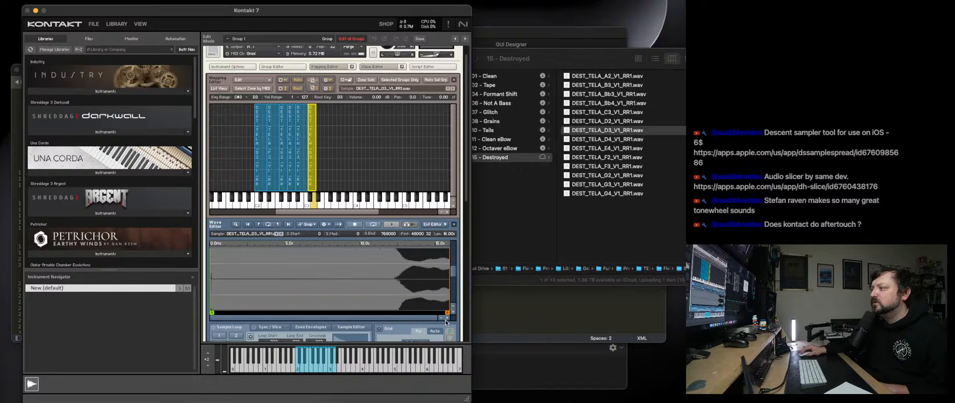
pyautogui.click(447, 318)
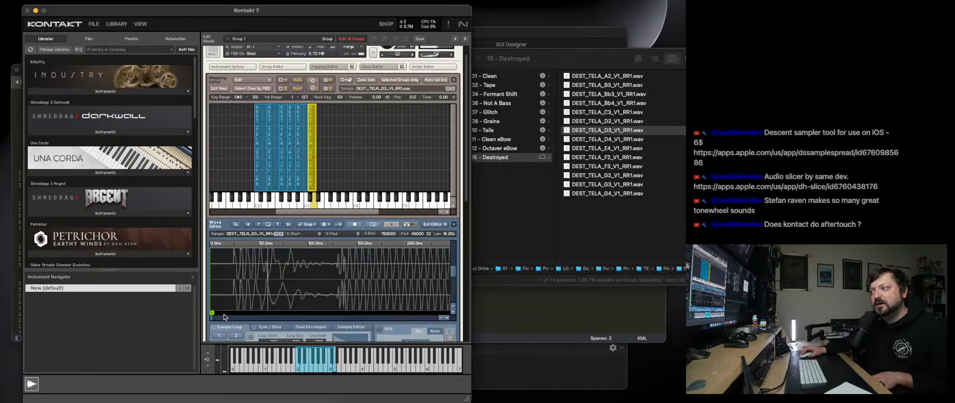
pyautogui.moveTo(212, 313); pyautogui.dragTo(323, 311)
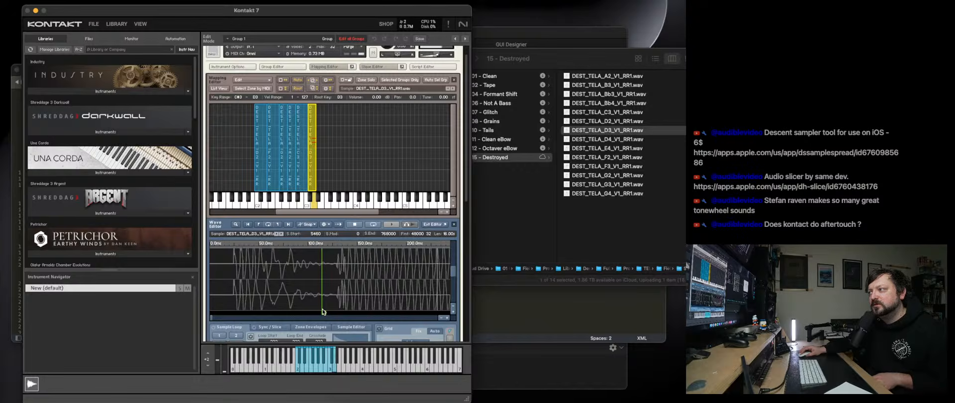
pyautogui.click(454, 313)
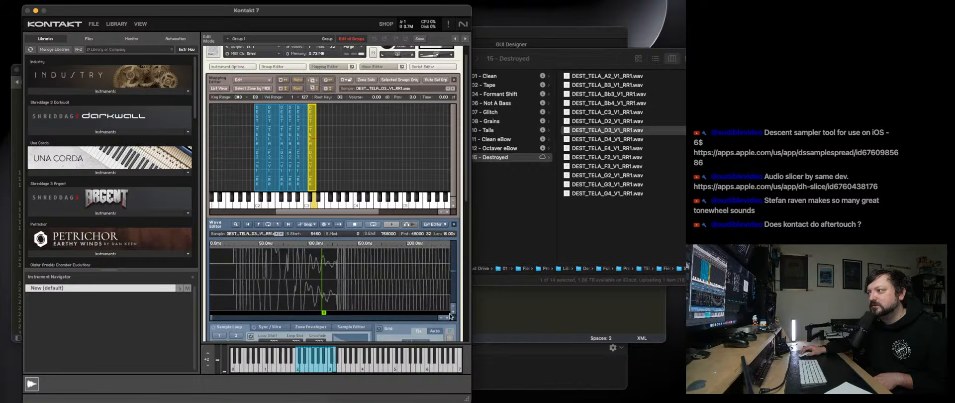
pyautogui.click(447, 318)
pyautogui.click(446, 319)
pyautogui.hscroll(3, 409, 290)
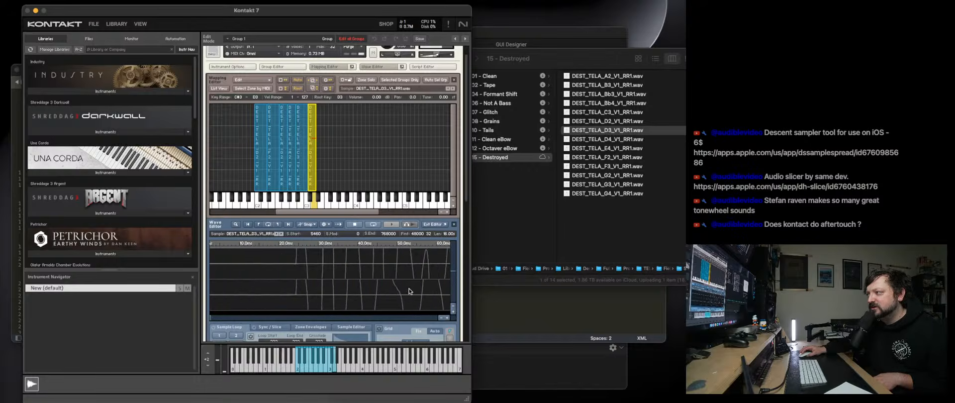
pyautogui.hscroll(5, 409, 291)
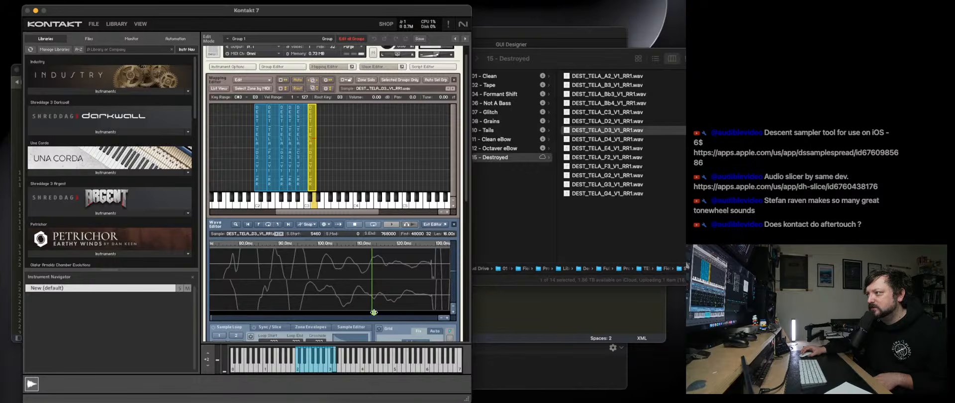
pyautogui.moveTo(371, 312); pyautogui.dragTo(370, 312)
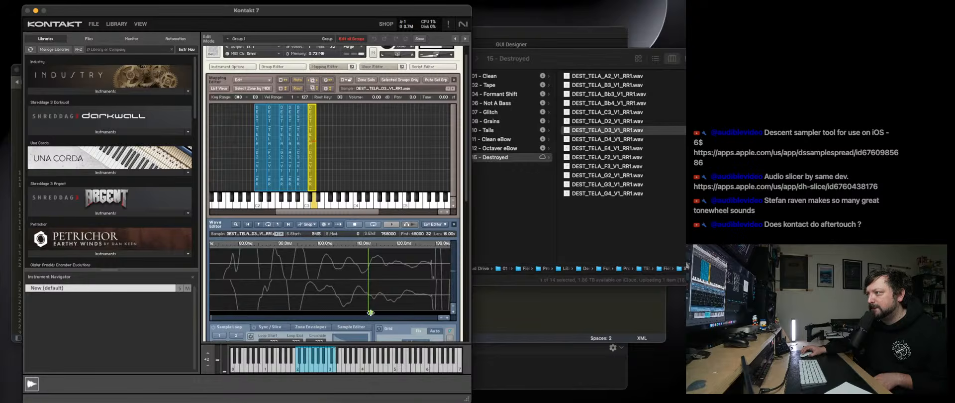
pyautogui.click(452, 308)
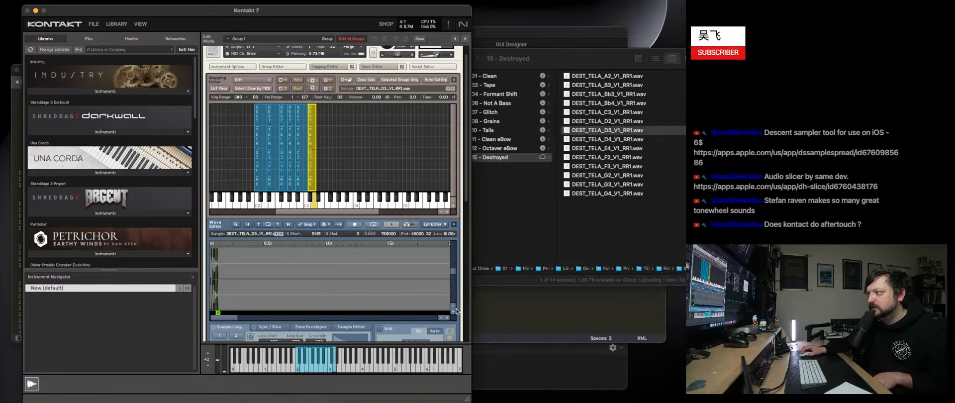
pyautogui.click(452, 304)
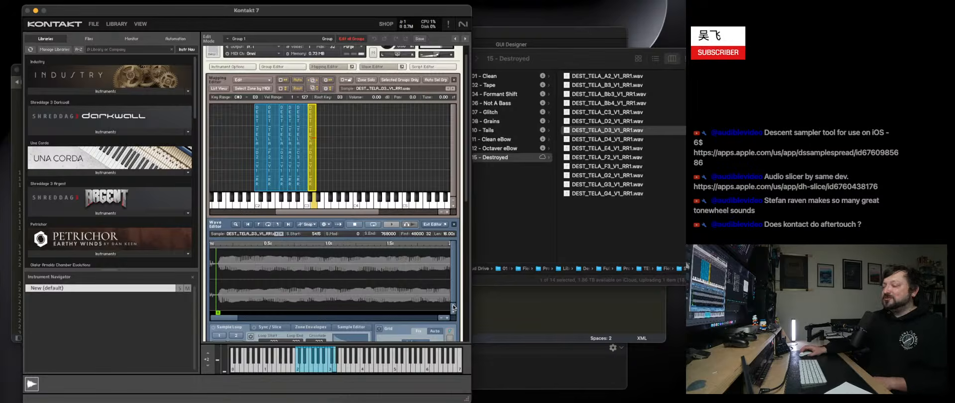
pyautogui.click(397, 224)
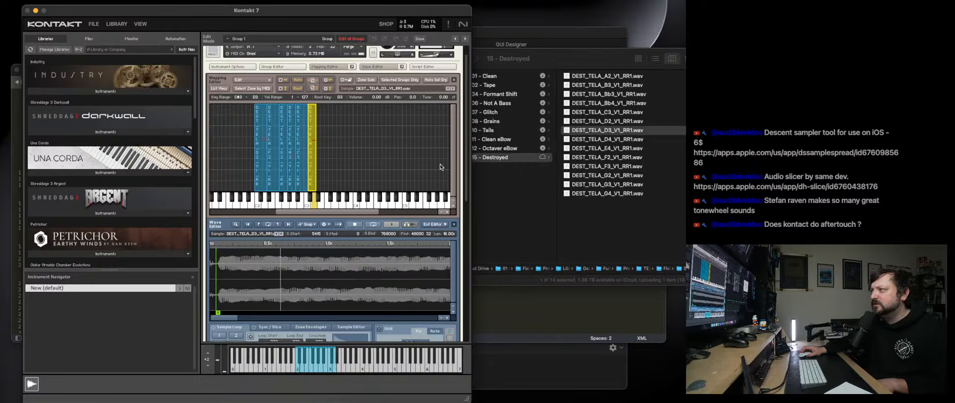
pyautogui.click(604, 152)
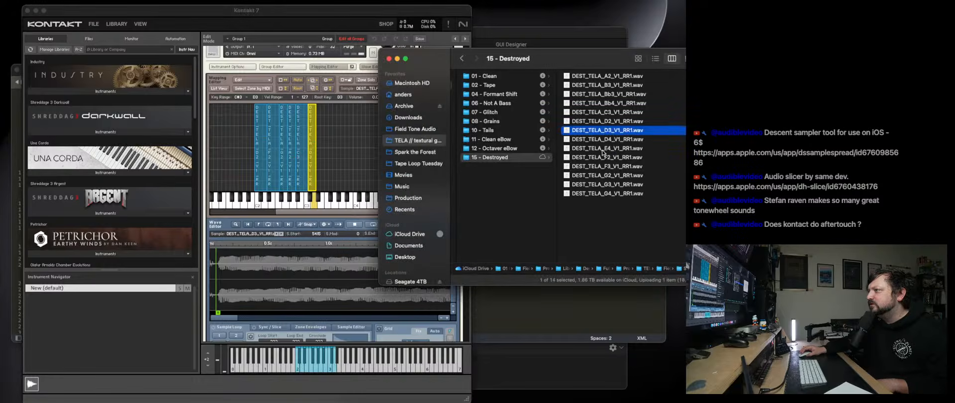
pyautogui.moveTo(602, 152); pyautogui.dragTo(320, 172)
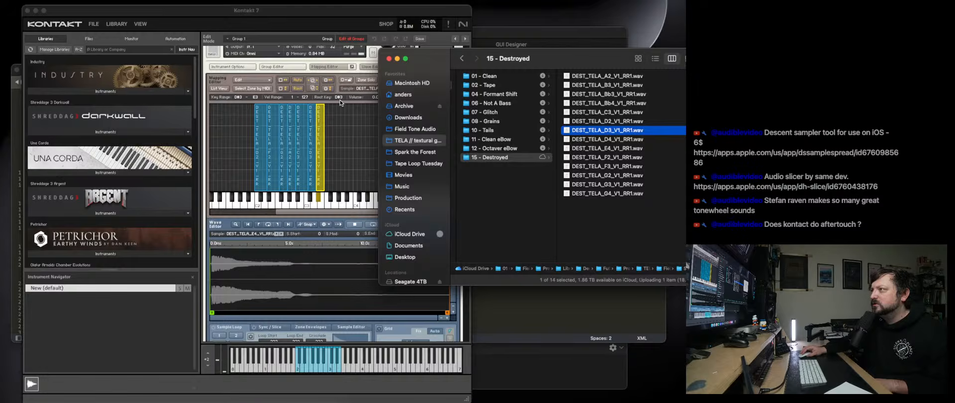
pyautogui.click(339, 99)
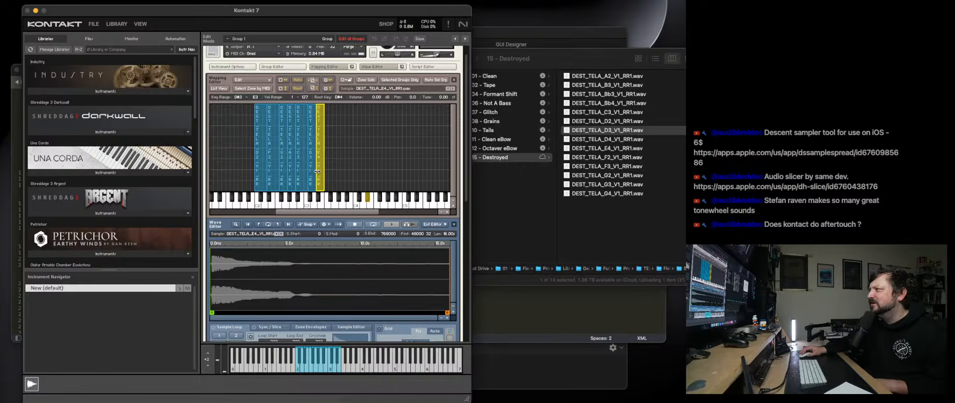
pyautogui.press('Delete')
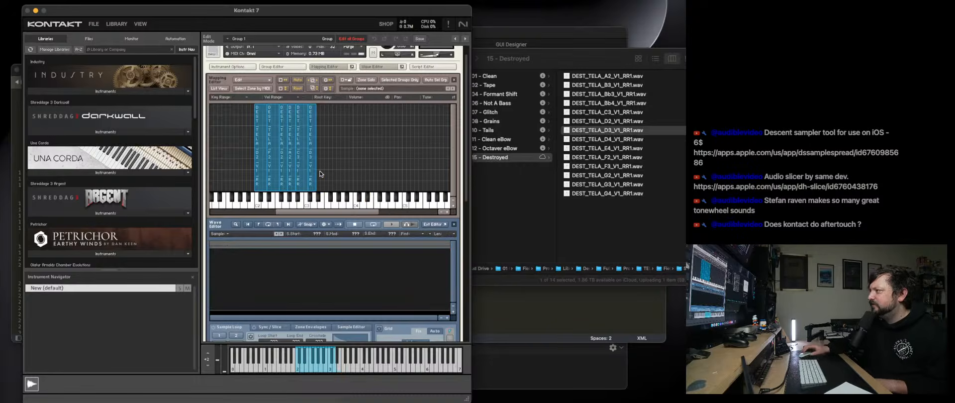
# Map DEST_TELA_F3_V1_RR1.wav above the D3 zone across D#3–F3 with root key F3.
pyautogui.click(609, 168)
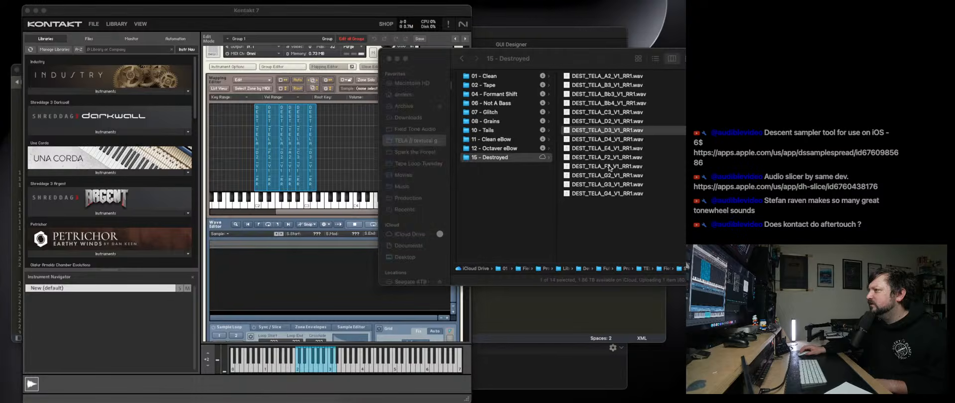
pyautogui.click(608, 168)
pyautogui.moveTo(605, 168); pyautogui.dragTo(319, 161)
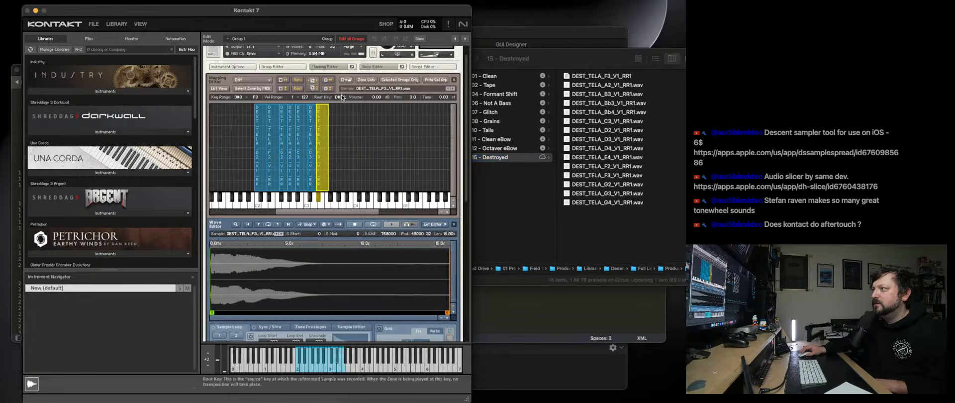
# Set the F3 sample's start at about 520 samples, just before its waveform swells.
pyautogui.click(447, 318)
pyautogui.click(447, 318)
pyautogui.click(447, 318)
pyautogui.click(447, 318)
pyautogui.click(447, 318)
pyautogui.click(451, 312)
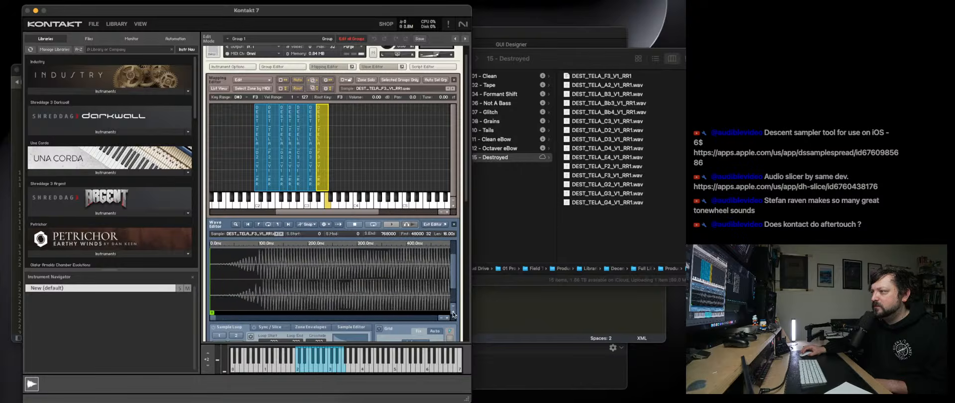
pyautogui.click(451, 312)
pyautogui.moveTo(214, 313); pyautogui.dragTo(216, 313)
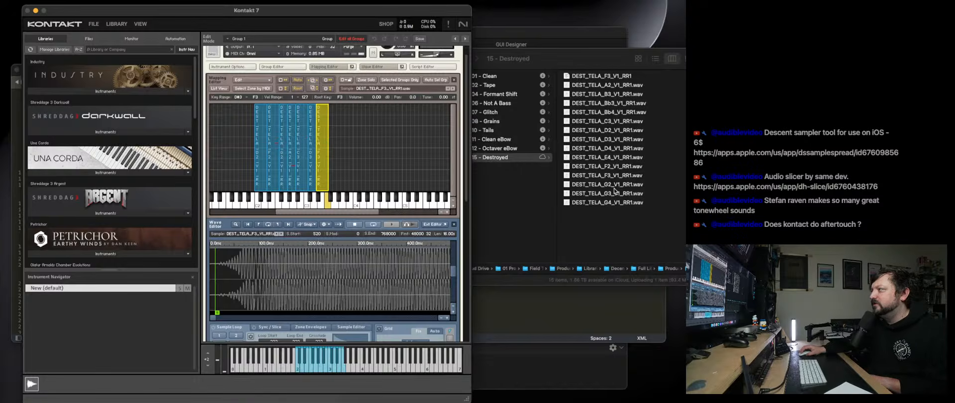
# Map DEST_TELA_G3_V1_RR1.wav across F#3–G3 with root key G3, and set its sample start at about 2000 samples.
pyautogui.moveTo(615, 191); pyautogui.dragTo(330, 172)
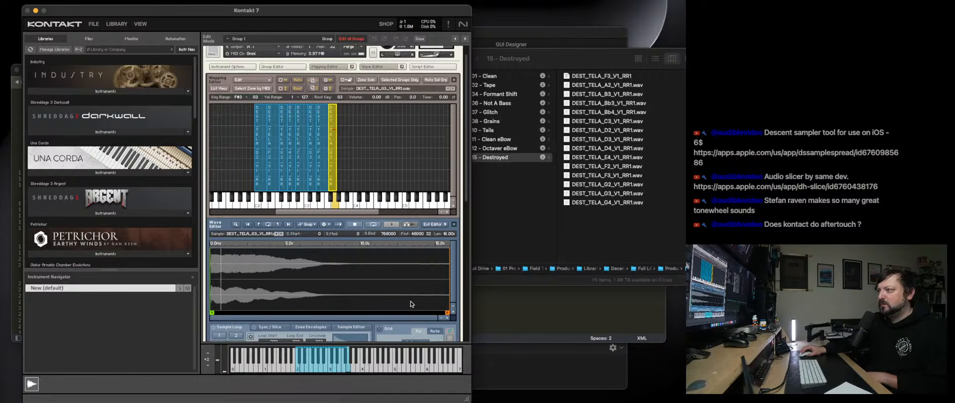
pyautogui.click(453, 312)
pyautogui.click(453, 312)
pyautogui.click(447, 318)
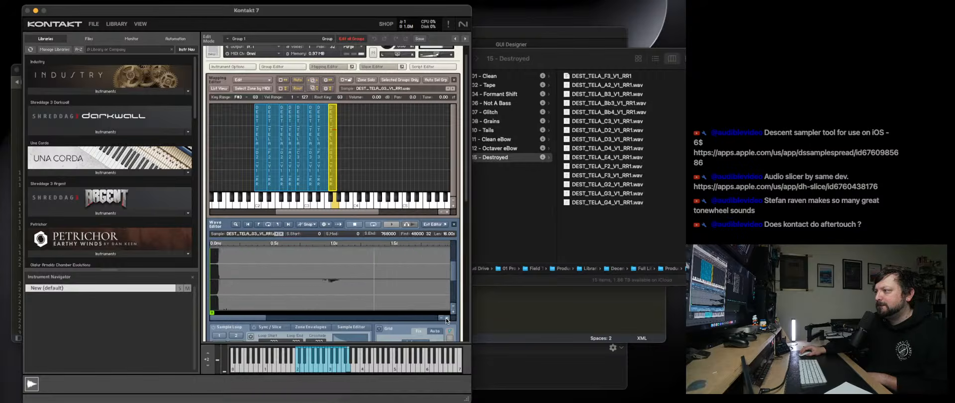
pyautogui.moveTo(213, 312); pyautogui.dragTo(254, 315)
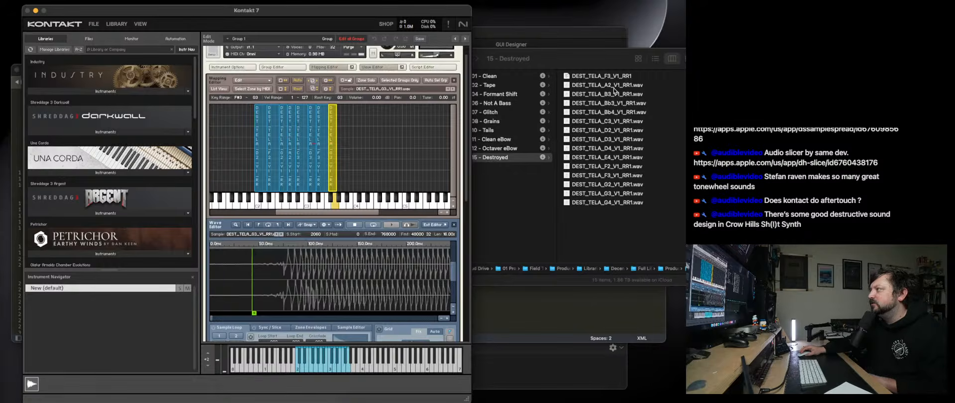
# Map DEST_TELA_Bb3_V1_RR1.wav above the G3 zone across G#3–A#3 with root key A#3.
pyautogui.click(614, 106)
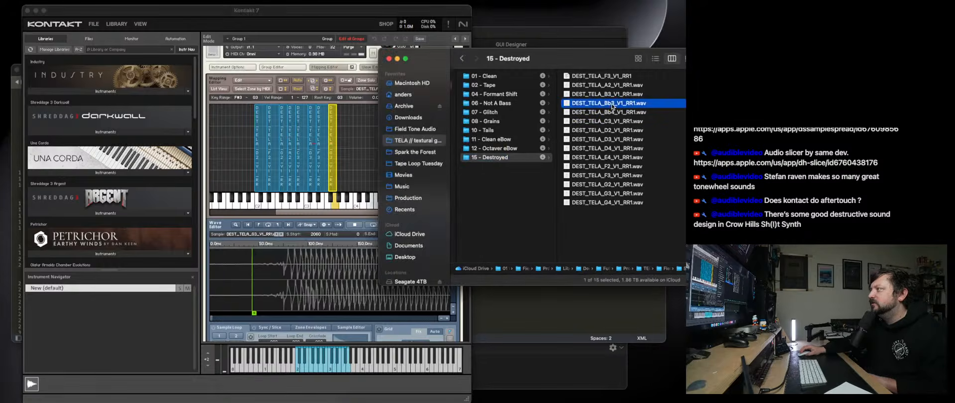
pyautogui.moveTo(612, 108); pyautogui.dragTo(340, 170)
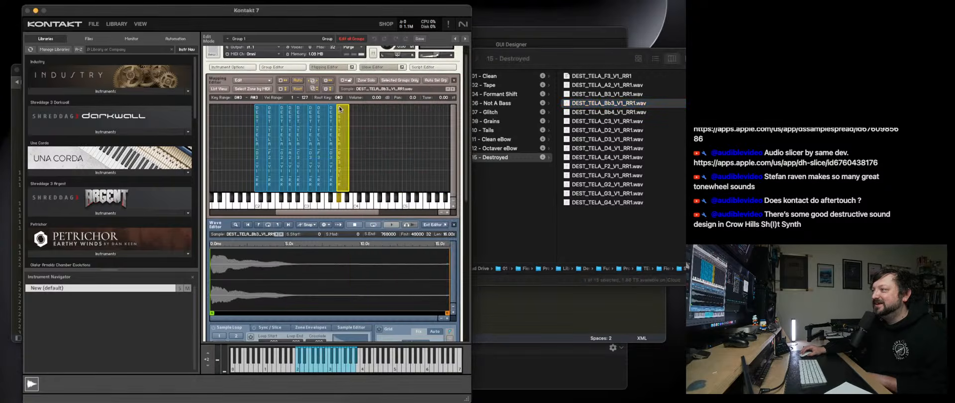
pyautogui.moveTo(343, 93); pyautogui.dragTo(344, 92)
# Set the Bb3 sample's start at about 1377 samples, just before its attack.
pyautogui.click(452, 314)
pyautogui.click(453, 313)
pyautogui.click(453, 314)
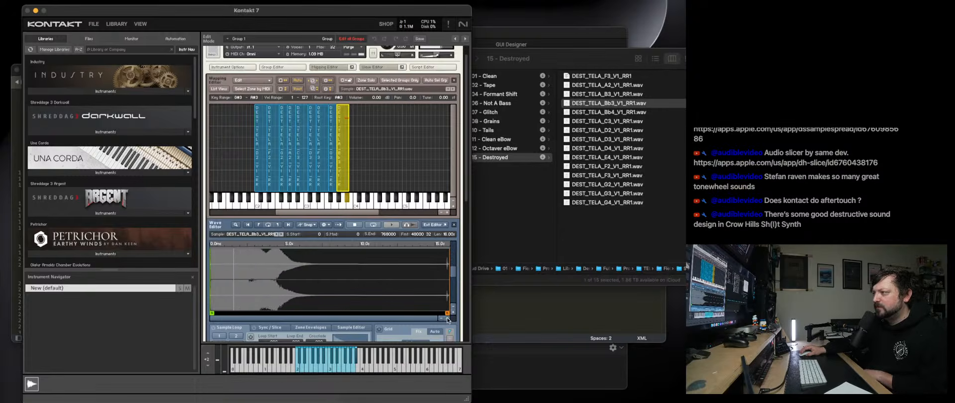
pyautogui.moveTo(437, 318); pyautogui.dragTo(219, 312)
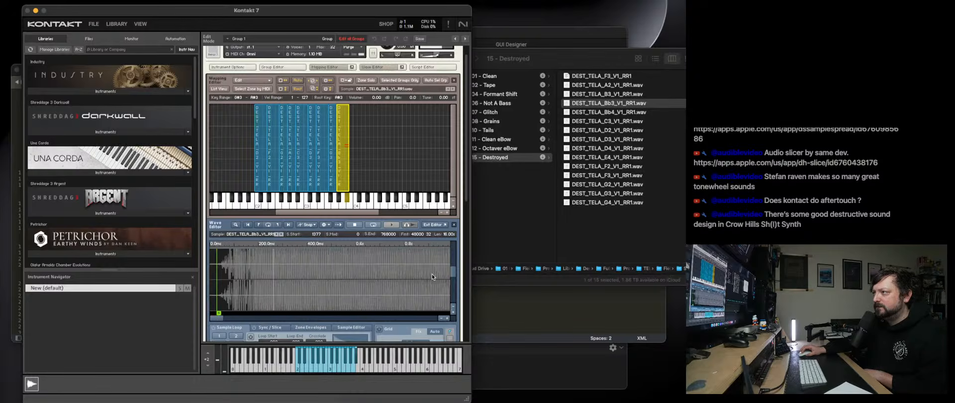
# Move the Bb3 sample's end slightly earlier, to about 15.6 s.
pyautogui.click(444, 318)
pyautogui.click(444, 317)
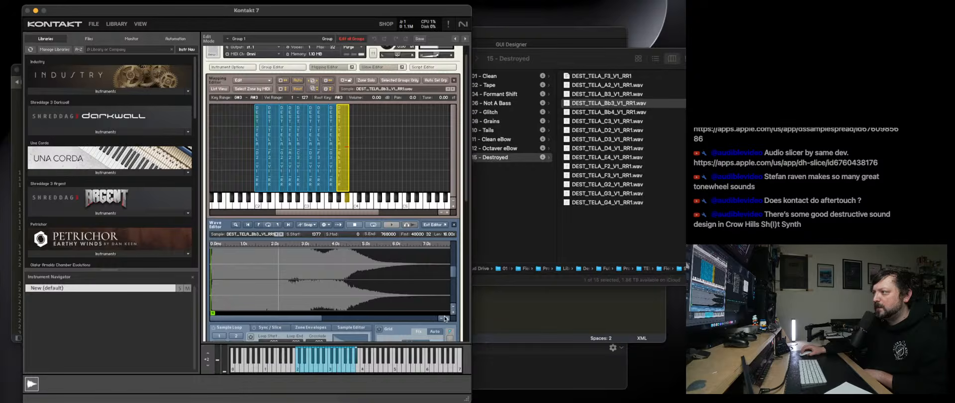
pyautogui.click(444, 318)
pyautogui.click(442, 318)
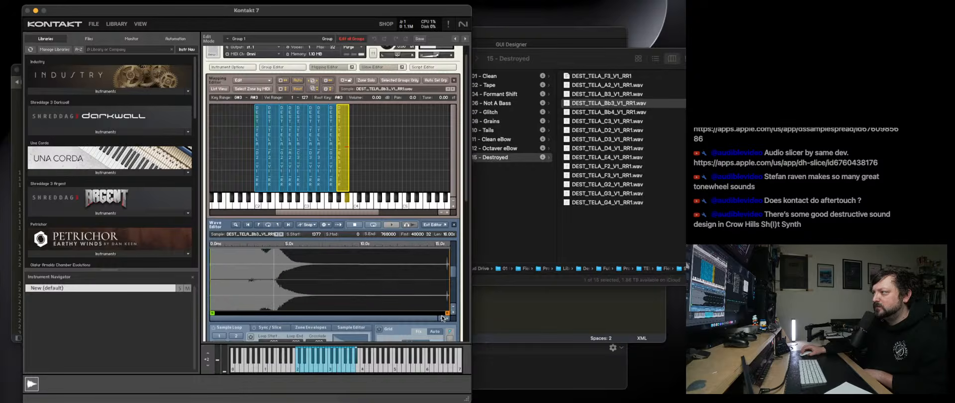
pyautogui.moveTo(447, 313); pyautogui.dragTo(442, 315)
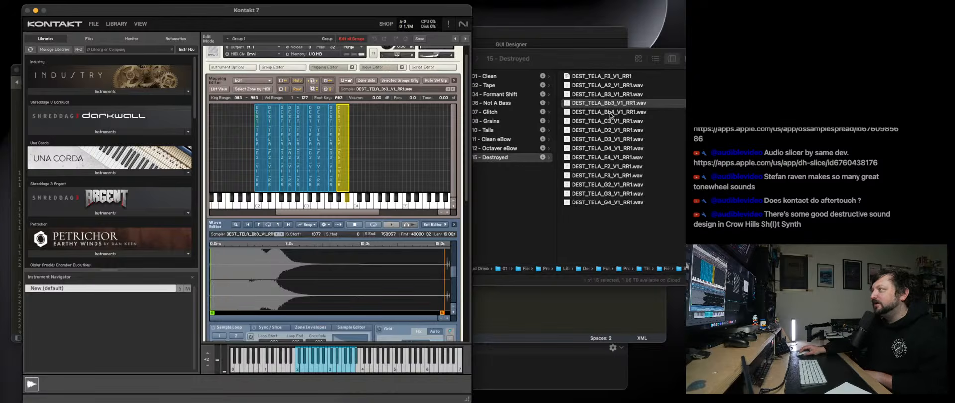
# Map DEST_TELA_B3_V1_RR1.wav to the single key B3 with root key B3, and set its sample start at about 65 ms.
pyautogui.click(609, 95)
pyautogui.moveTo(608, 95); pyautogui.dragTo(351, 185)
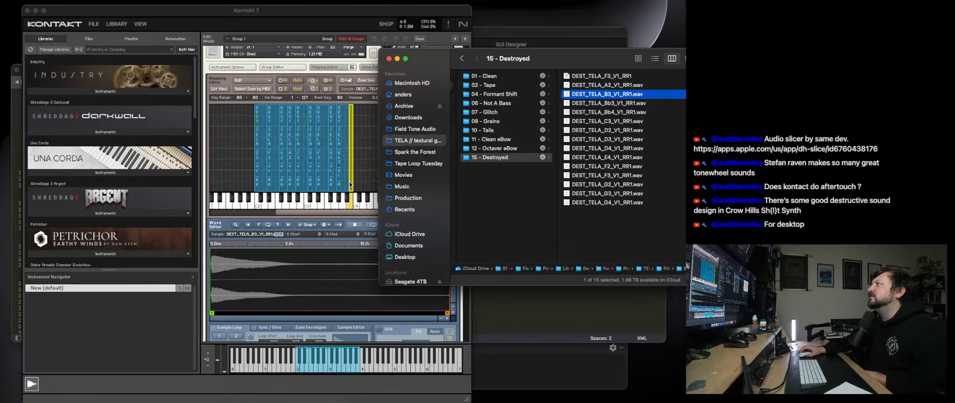
pyautogui.click(351, 126)
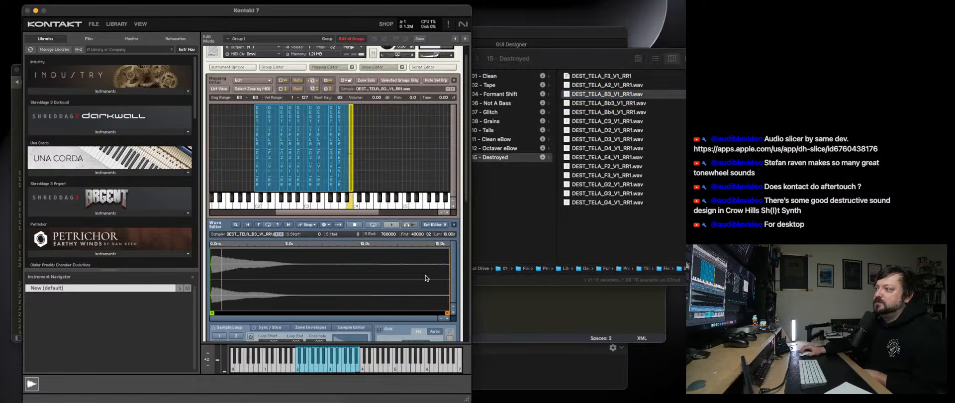
pyautogui.click(446, 318)
pyautogui.click(447, 318)
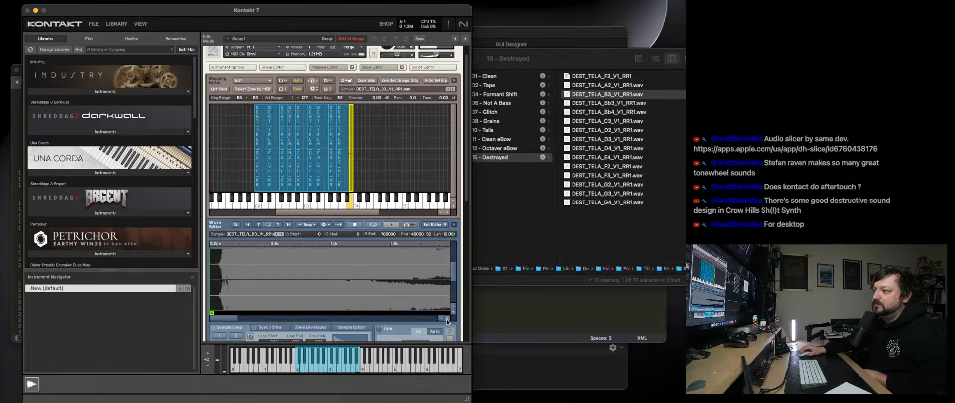
pyautogui.moveTo(212, 313); pyautogui.dragTo(227, 311)
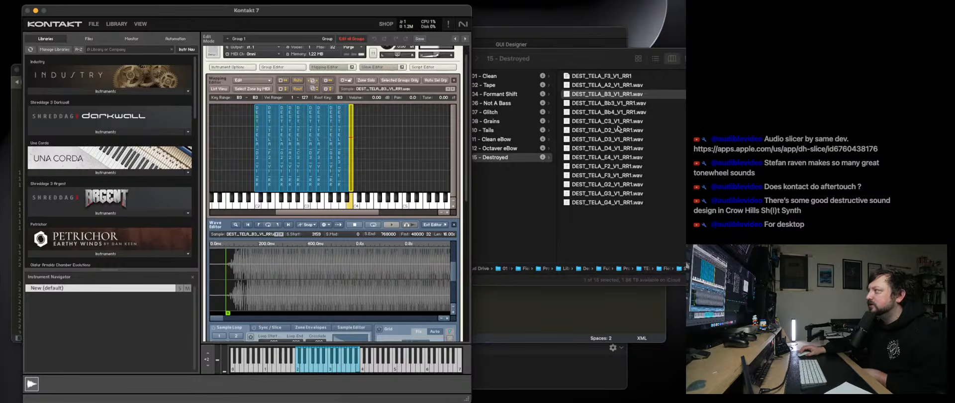
# Map DEST_TELA_D4_V1_RR1.wav across C4–D4 with root key D4, and set its sample start at about 120 ms.
pyautogui.click(615, 137)
pyautogui.moveTo(613, 149); pyautogui.dragTo(356, 160)
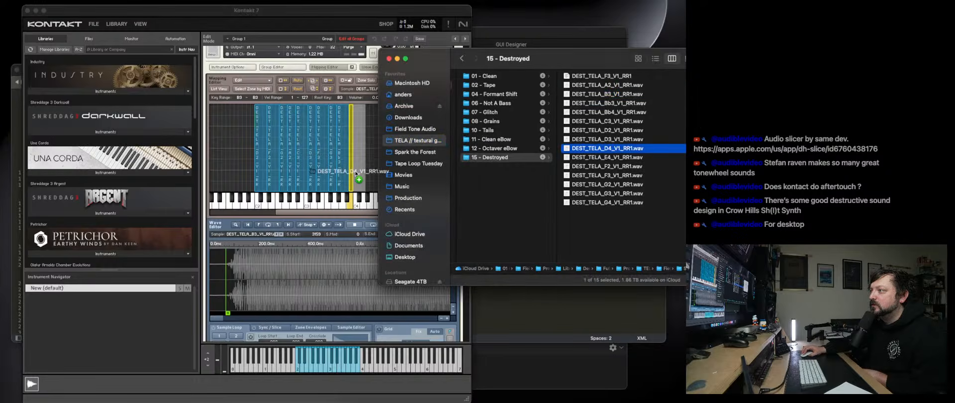
pyautogui.click(447, 318)
pyautogui.click(447, 319)
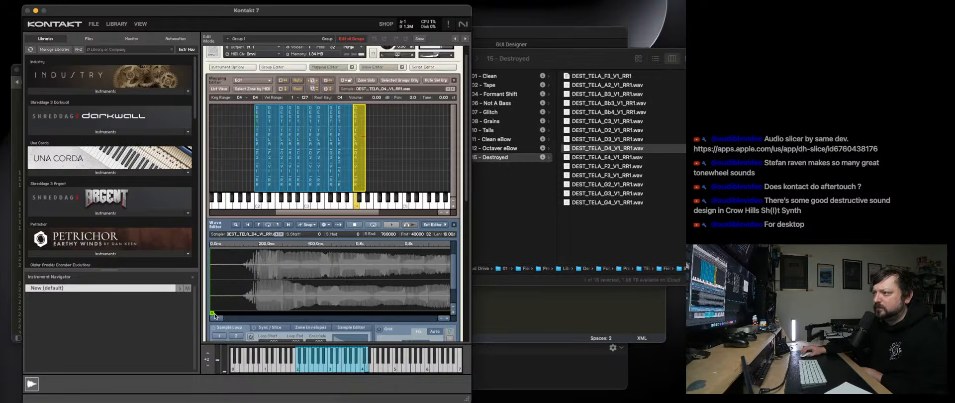
pyautogui.moveTo(211, 313); pyautogui.dragTo(241, 313)
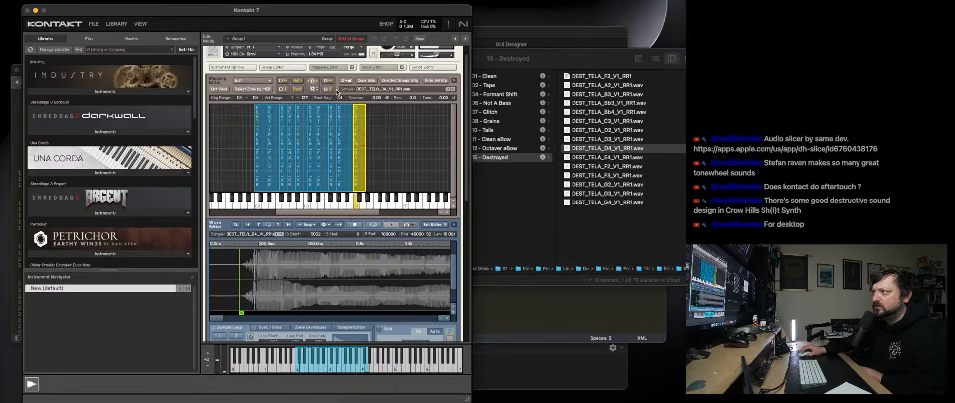
pyautogui.click(350, 118)
pyautogui.click(359, 120)
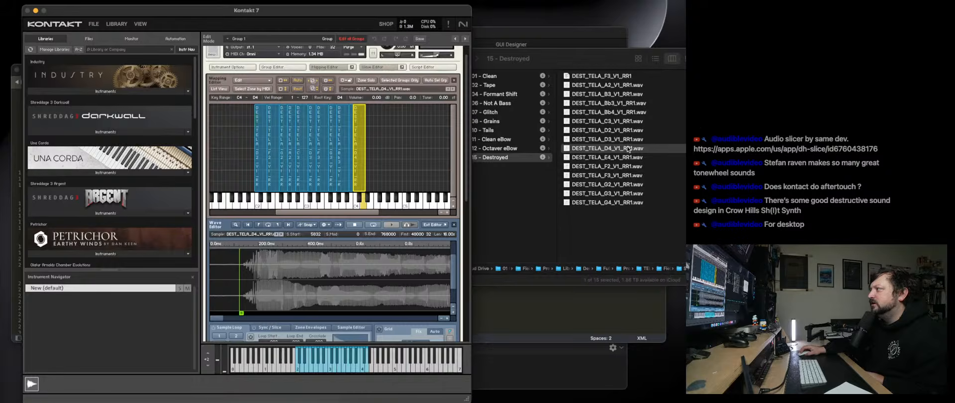
# Map DEST_TELA_E4_V1_RR1.wav across D#4–E4 with root key E4, and set its sample start at about 3240 samples.
pyautogui.moveTo(616, 159); pyautogui.dragTo(368, 172)
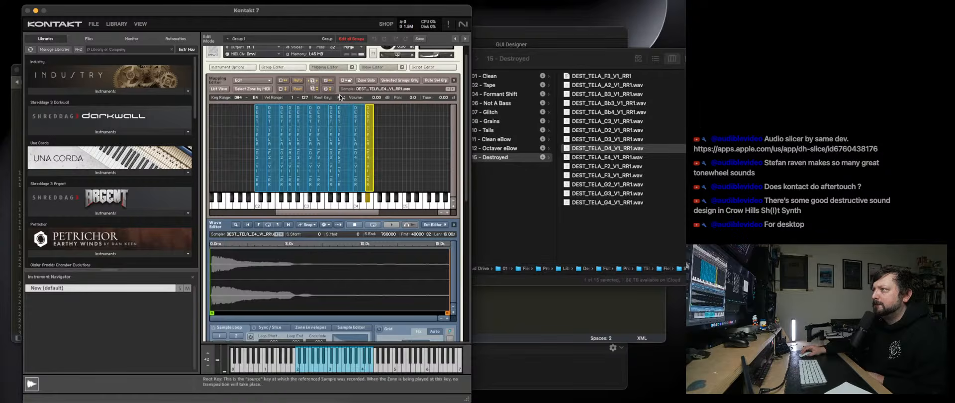
pyautogui.click(446, 319)
pyautogui.click(446, 319)
pyautogui.click(446, 319)
pyautogui.click(446, 319)
pyautogui.click(453, 312)
pyautogui.click(453, 312)
pyautogui.click(453, 312)
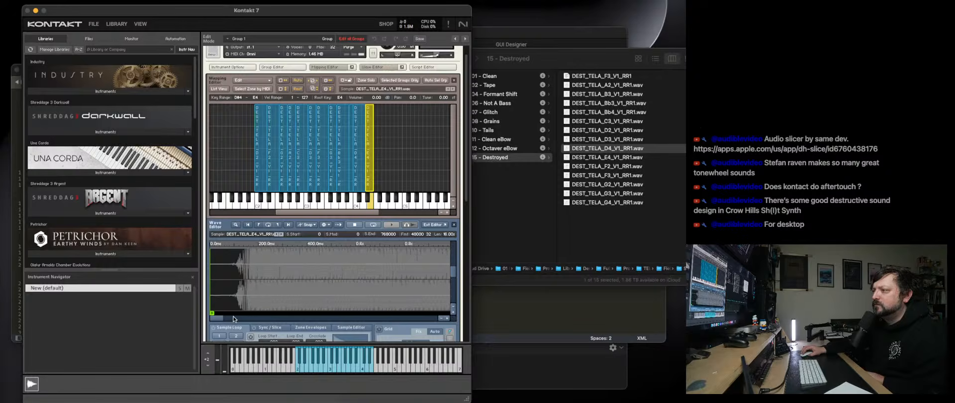
pyautogui.moveTo(212, 314); pyautogui.dragTo(228, 314)
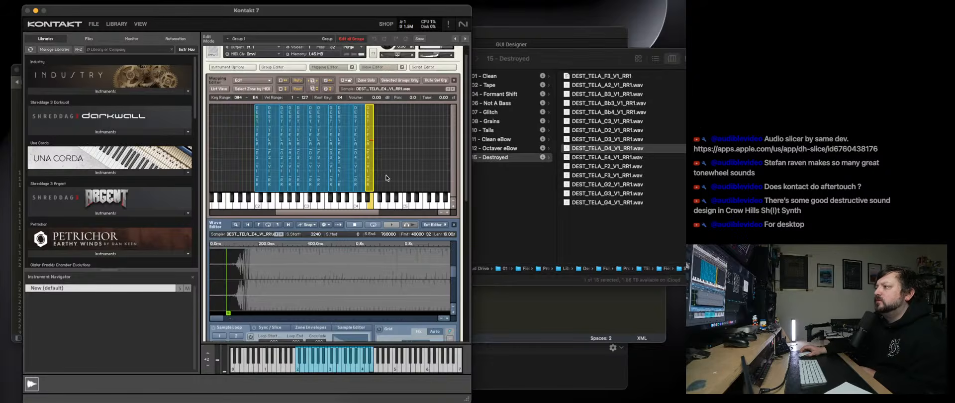
# Move the sample folder window clear of the mapping grid, and map DEST_TELA_G4_V1_RR1.wav across F4–G4 with root key G4.
pyautogui.hscroll(3, 387, 179)
pyautogui.click(546, 62)
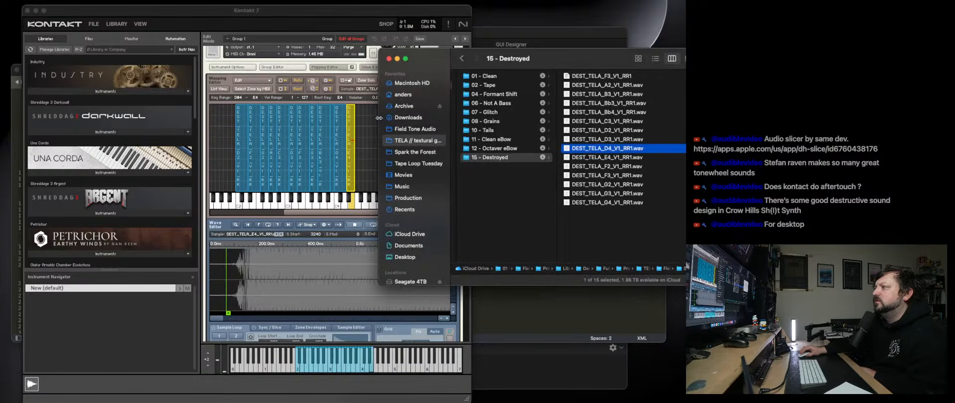
pyautogui.moveTo(379, 118); pyautogui.dragTo(463, 120)
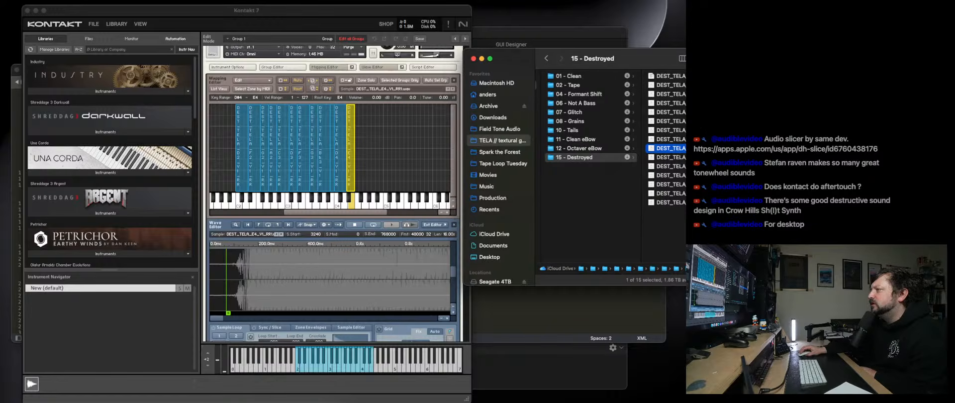
pyautogui.moveTo(666, 147); pyautogui.dragTo(355, 171)
pyautogui.moveTo(339, 98); pyautogui.dragTo(339, 93)
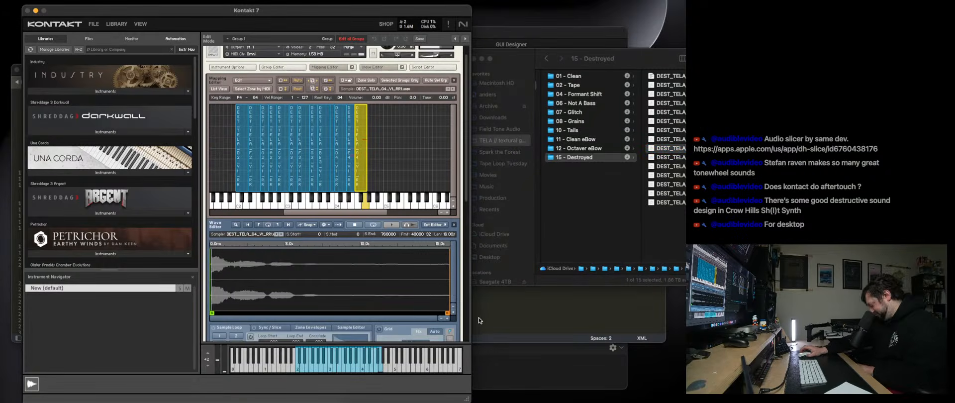
# Set the G4 sample's start at about 2025 samples, just before its attack.
pyautogui.click(452, 312)
pyautogui.click(453, 313)
pyautogui.click(453, 312)
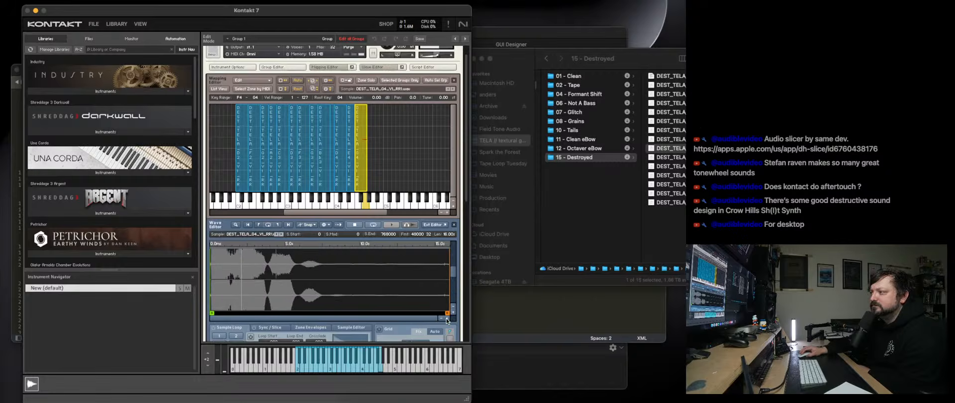
pyautogui.moveTo(437, 319)
pyautogui.mouseDown()
pyautogui.moveTo(186, 319)
pyautogui.moveTo(223, 313)
pyautogui.mouseUp()
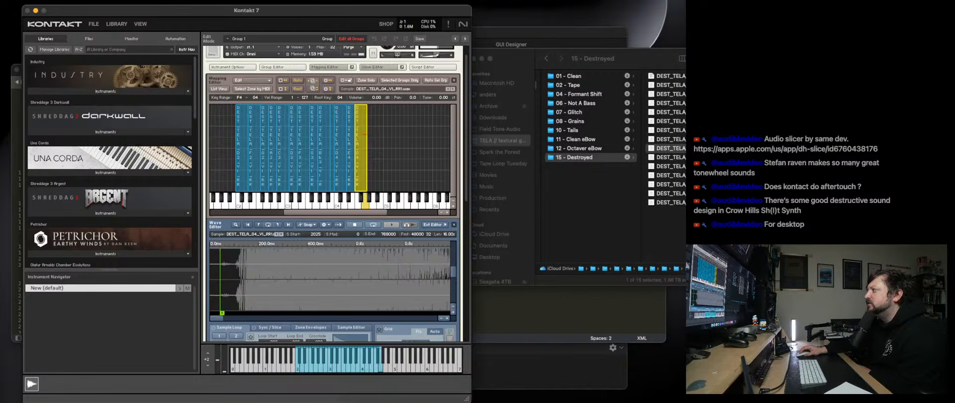
# Map DEST_TELA_Bb4_V1_RR1.wav across G#4–C5 with root key A#4.
pyautogui.click(697, 148)
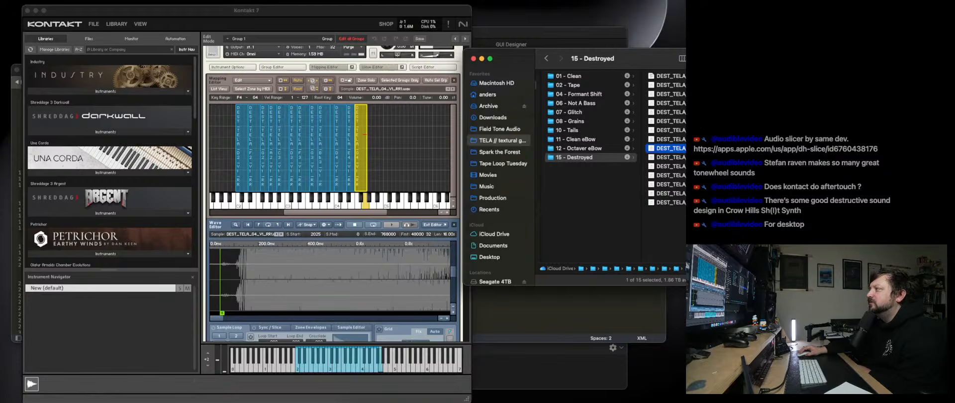
pyautogui.click(679, 112)
pyautogui.moveTo(619, 114); pyautogui.dragTo(368, 163)
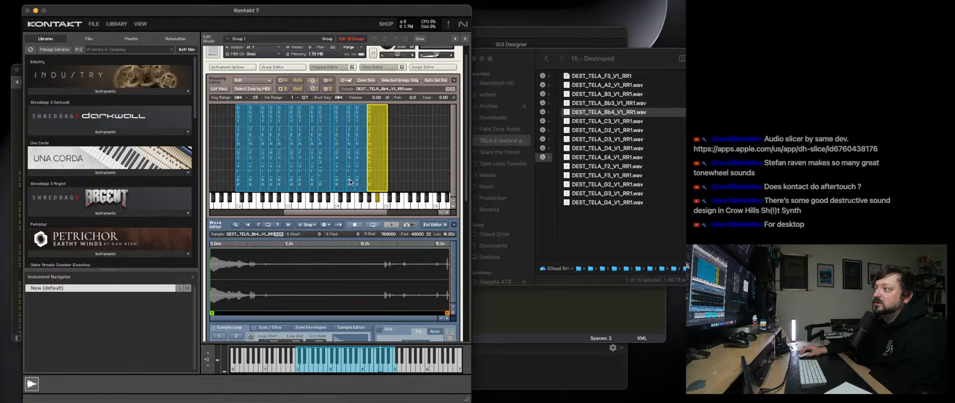
# Set the Bb4 sample's end at about 546441 samples and its start at about 420 samples.
pyautogui.moveTo(447, 312)
pyautogui.mouseDown()
pyautogui.moveTo(365, 313)
pyautogui.moveTo(378, 313)
pyautogui.mouseUp()
pyautogui.click(453, 312)
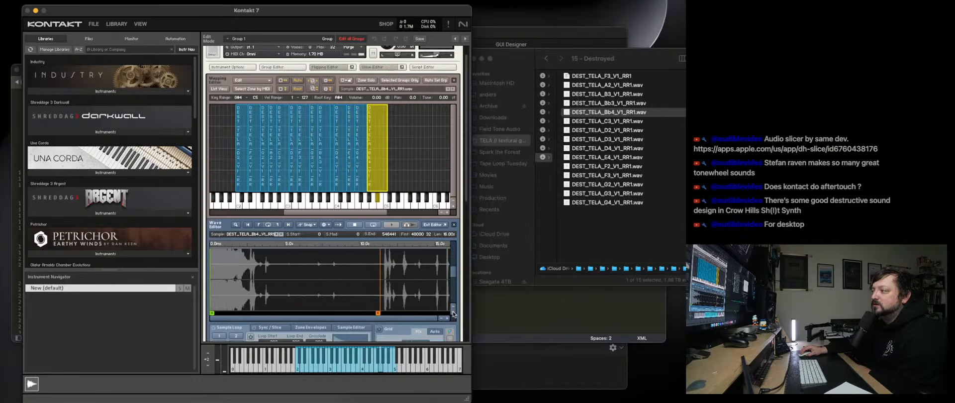
pyautogui.click(447, 318)
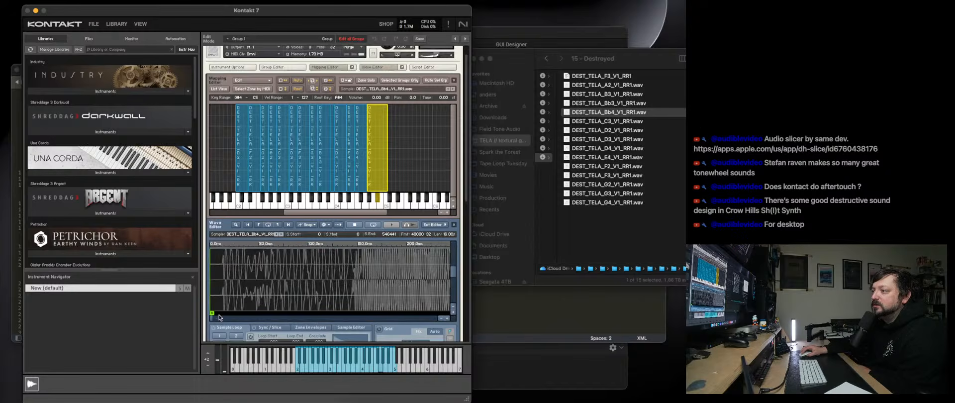
pyautogui.moveTo(213, 312); pyautogui.dragTo(221, 312)
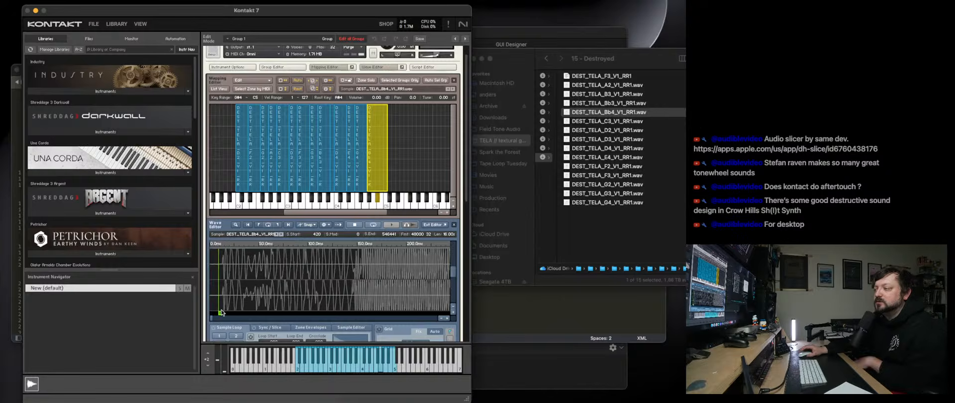
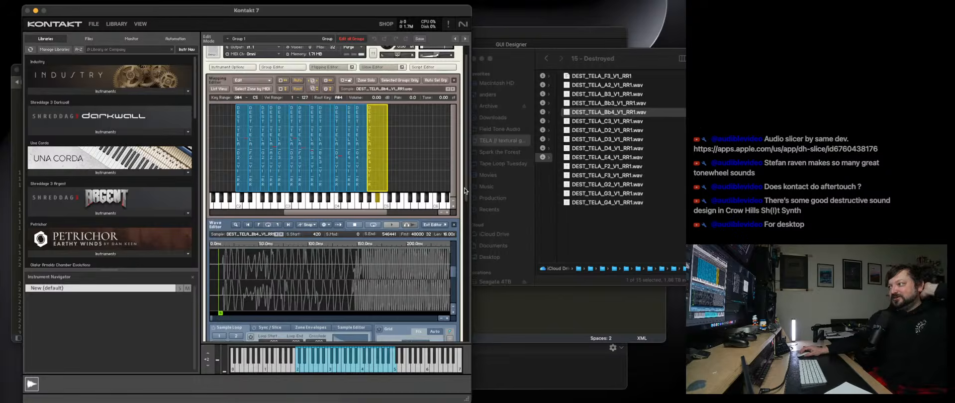
# Add an SV lowpass filter to the first instrument insert effect slot and set its cutoff to about 1.3 kHz.
pyautogui.moveTo(465, 190); pyautogui.dragTo(461, 317)
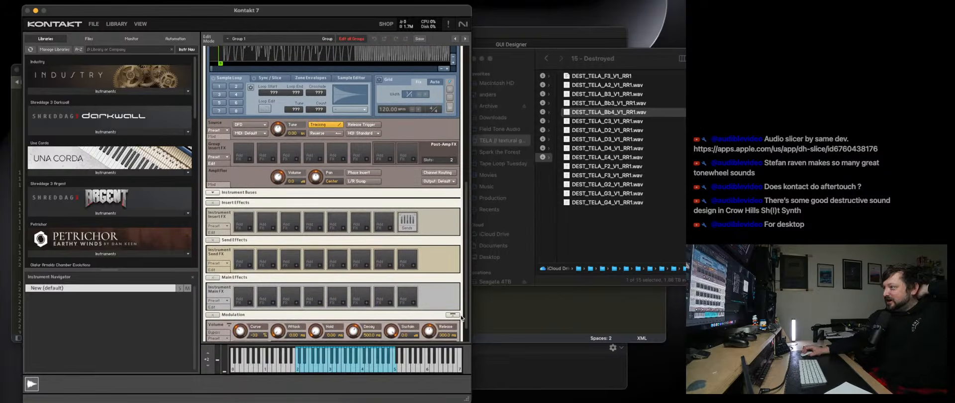
pyautogui.click(250, 231)
pyautogui.moveTo(270, 237)
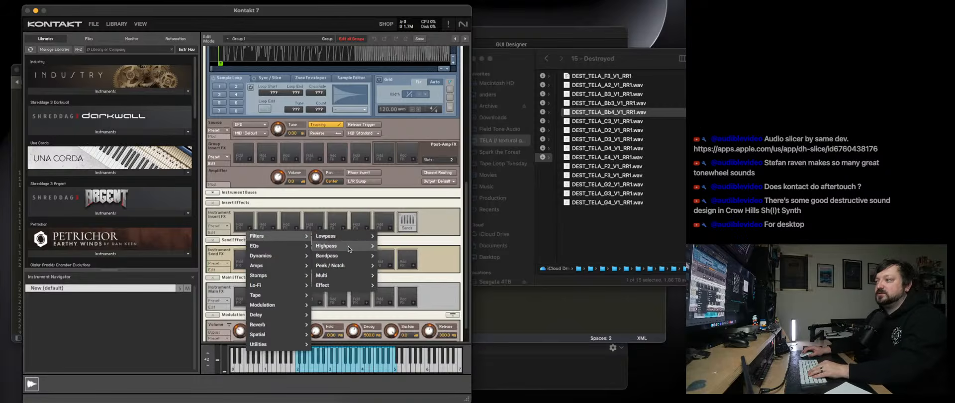
pyautogui.moveTo(352, 237)
pyautogui.click(393, 253)
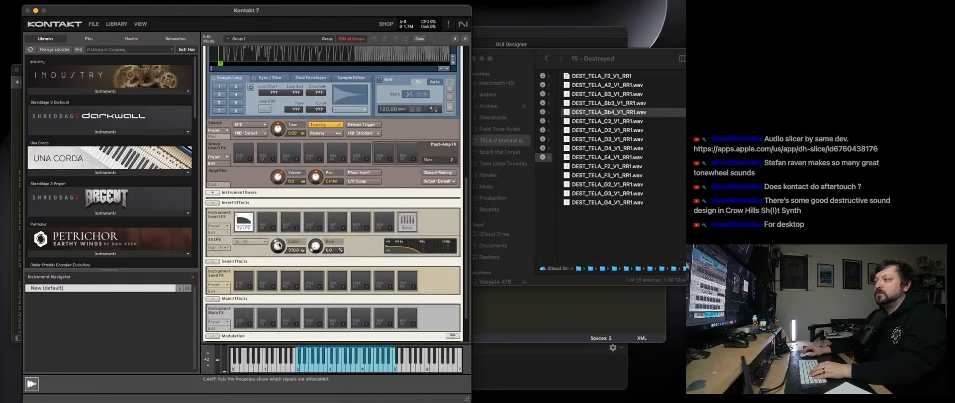
pyautogui.moveTo(278, 244); pyautogui.dragTo(287, 233)
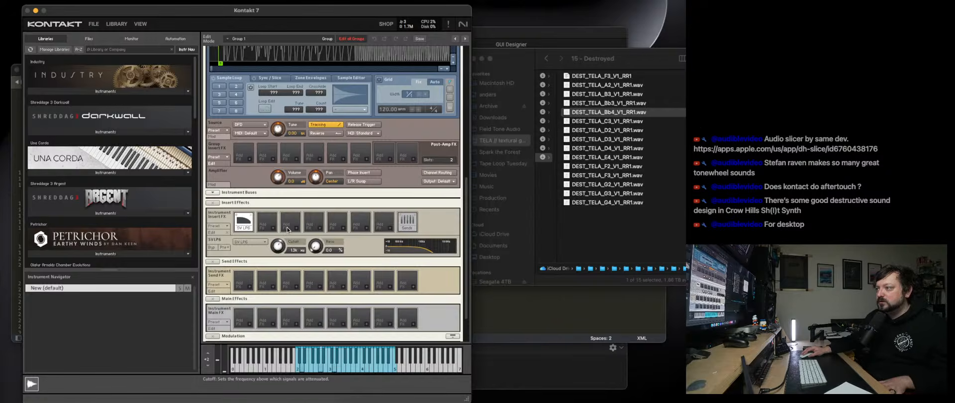
# Add a Raum reverb and a Wow/Flutter tape effect to the first two main effects slots.
pyautogui.click(249, 324)
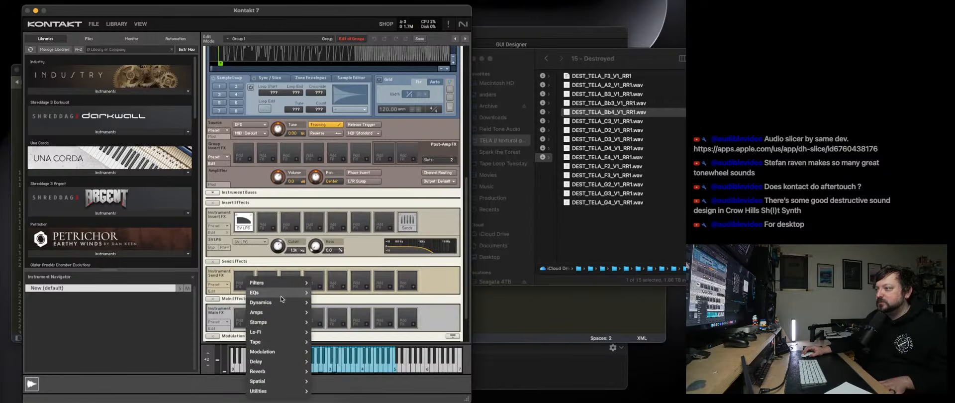
pyautogui.moveTo(281, 371)
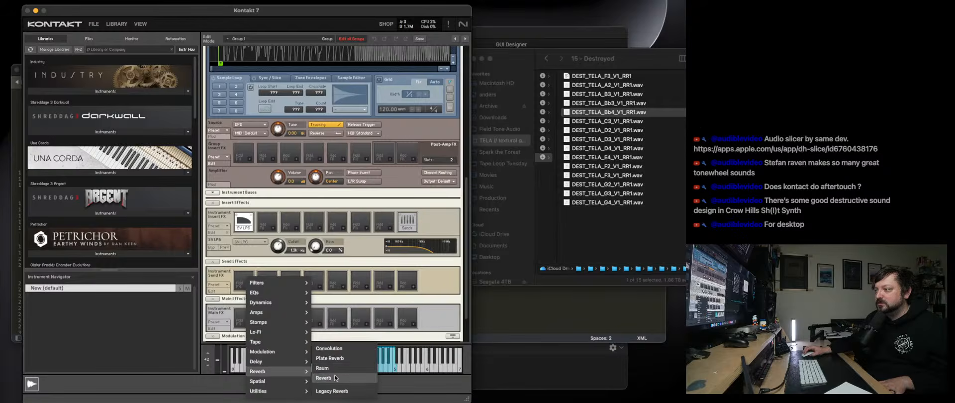
pyautogui.click(329, 368)
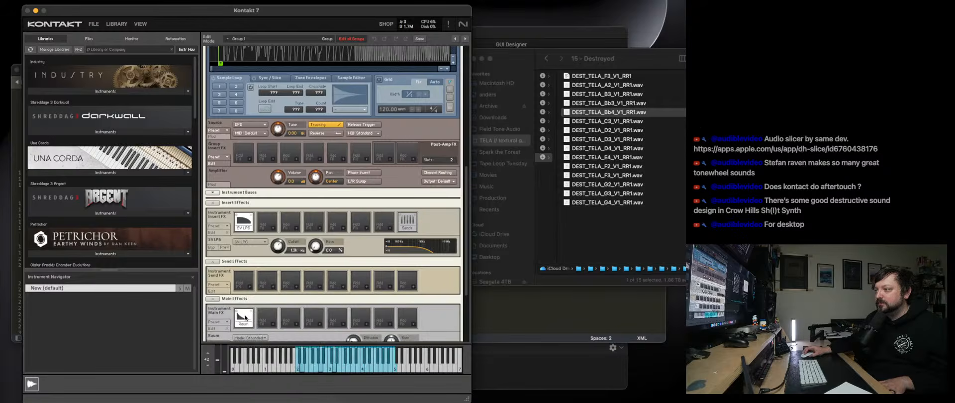
pyautogui.click(269, 324)
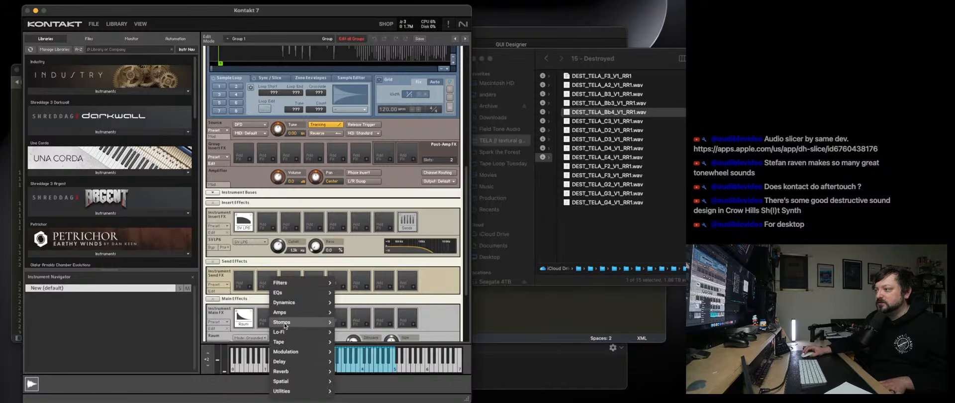
pyautogui.moveTo(287, 336)
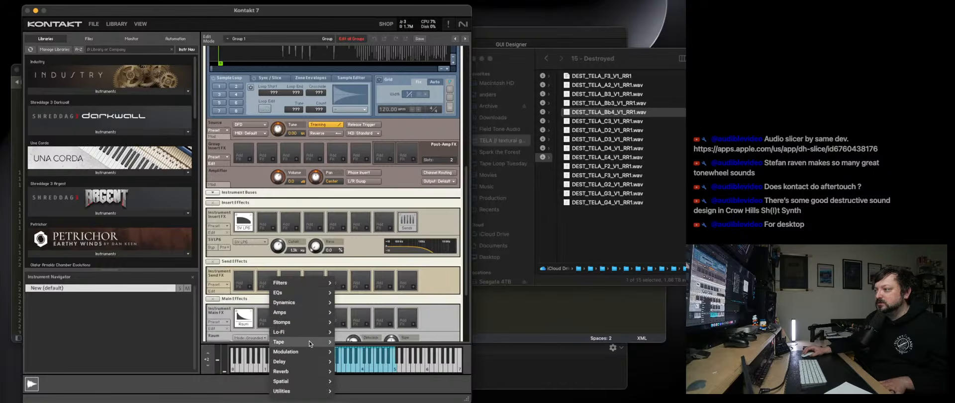
pyautogui.click(347, 351)
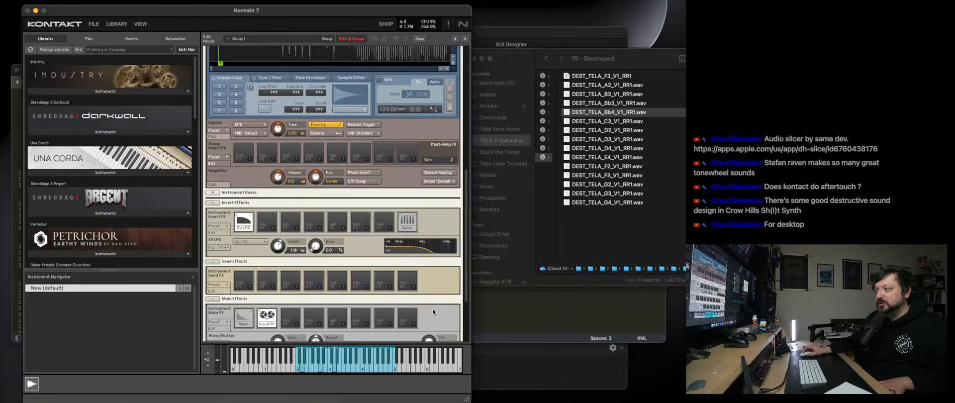
# Move Wow/Flutter ahead of Raum in the main effects chain and raise its output to about 6 dB.
pyautogui.moveTo(467, 230); pyautogui.dragTo(466, 273)
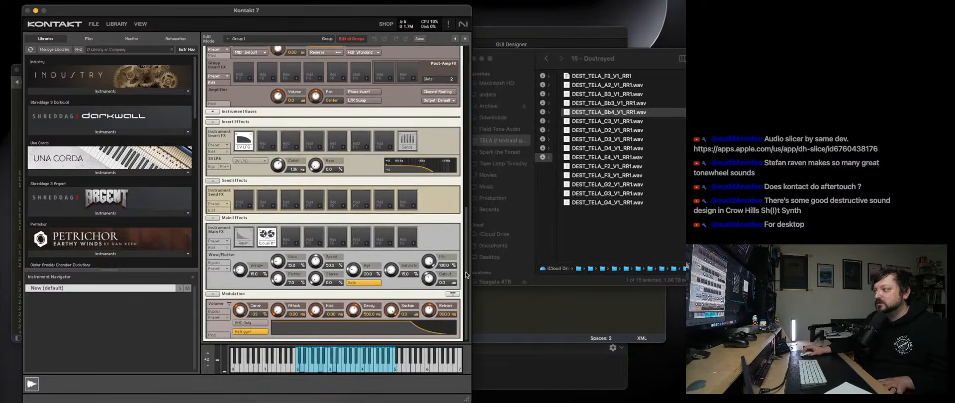
pyautogui.moveTo(243, 242); pyautogui.dragTo(272, 244)
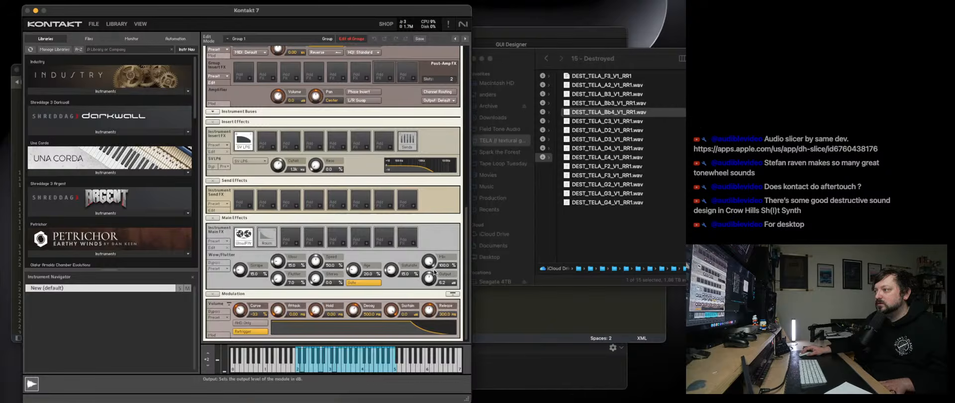
pyautogui.click(267, 238)
pyautogui.click(242, 244)
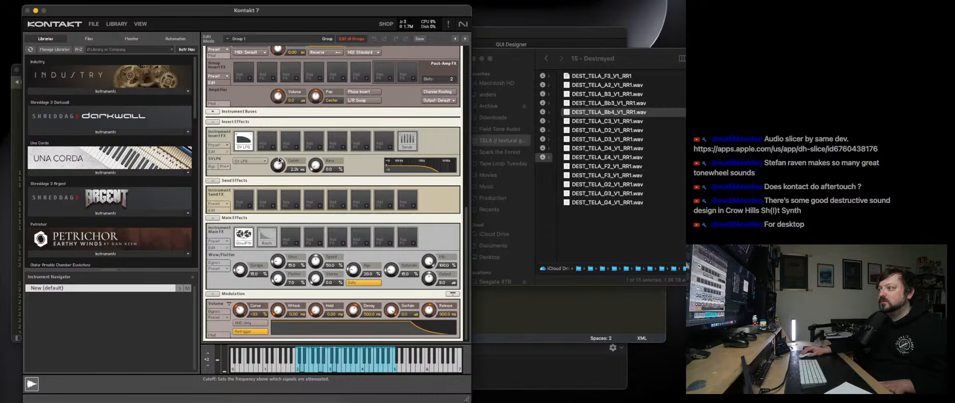
# Raise the insert lowpass filter's cutoff to about 3.8 kHz and show the Raum reverb's settings.
pyautogui.moveTo(279, 154); pyautogui.dragTo(279, 149)
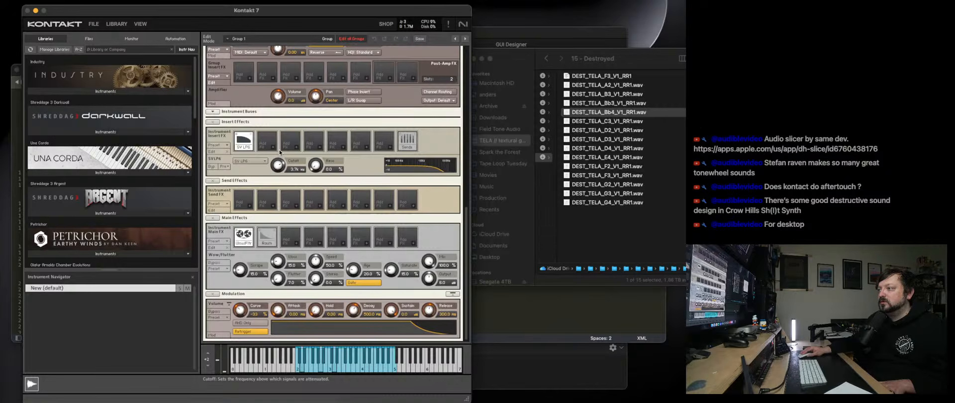
pyautogui.click(267, 238)
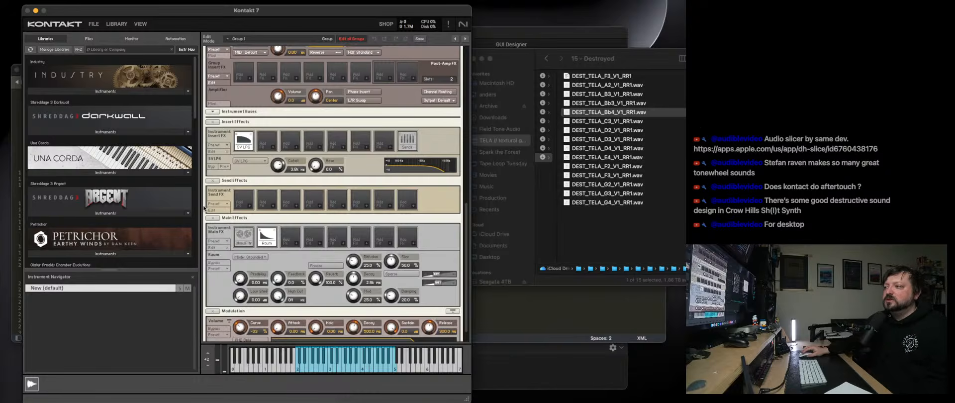
# Look through the effect types offered for the third main effects slot, including spatial, reverb, delay, tape and dynamics.
pyautogui.click(294, 242)
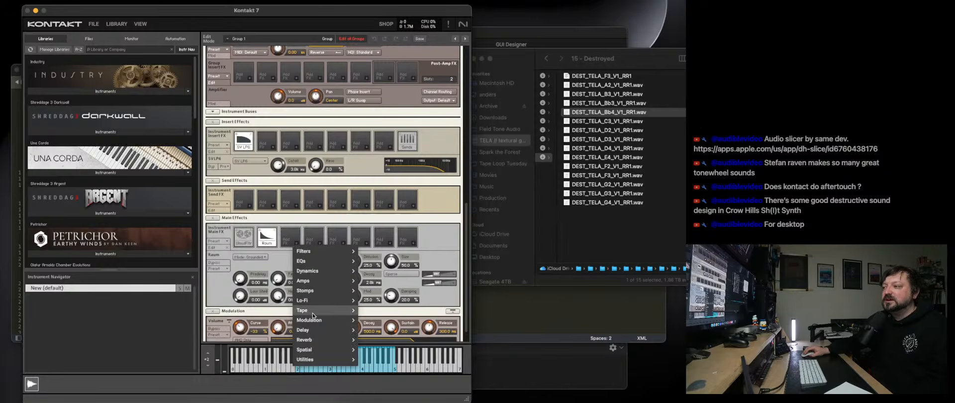
pyautogui.moveTo(312, 359)
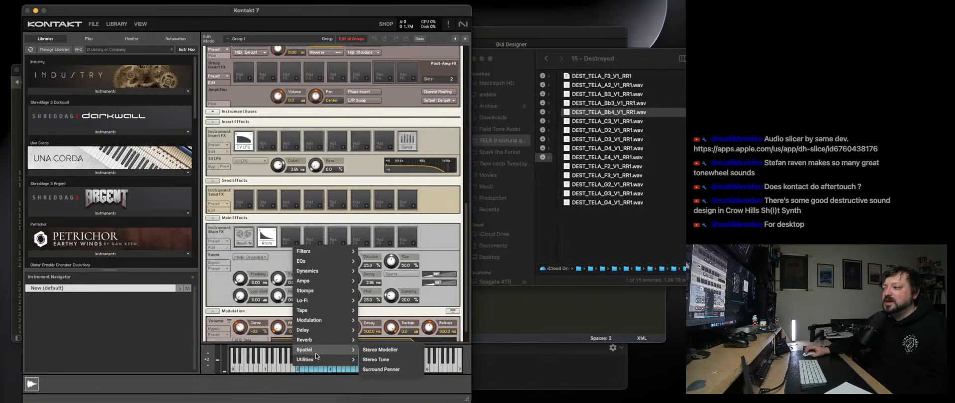
pyautogui.moveTo(315, 341)
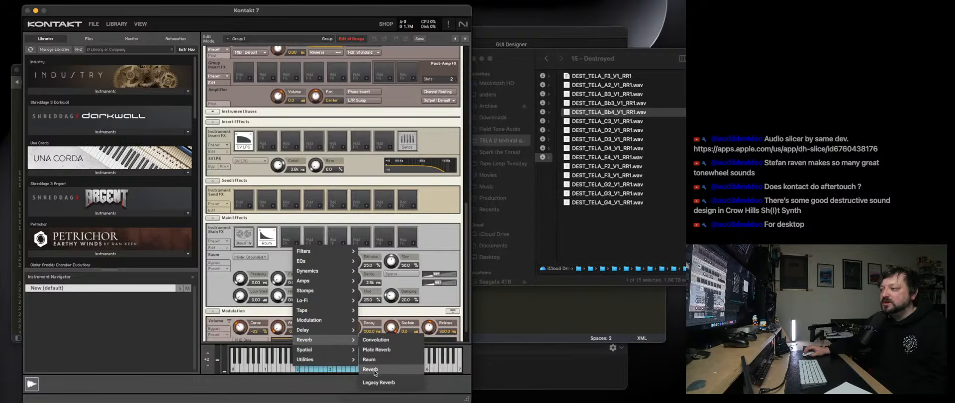
pyautogui.moveTo(316, 329)
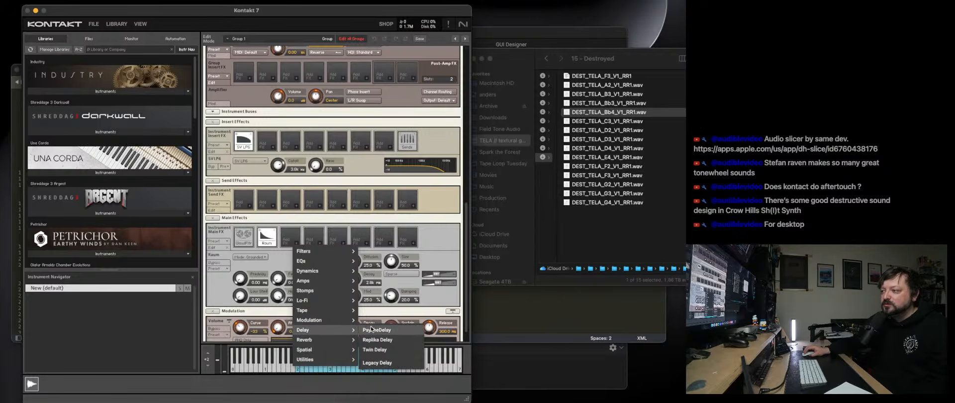
pyautogui.moveTo(348, 309)
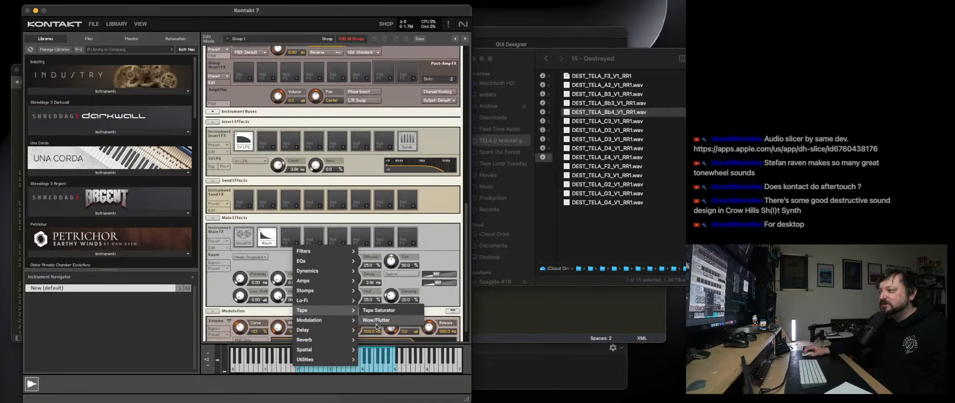
pyautogui.click(447, 233)
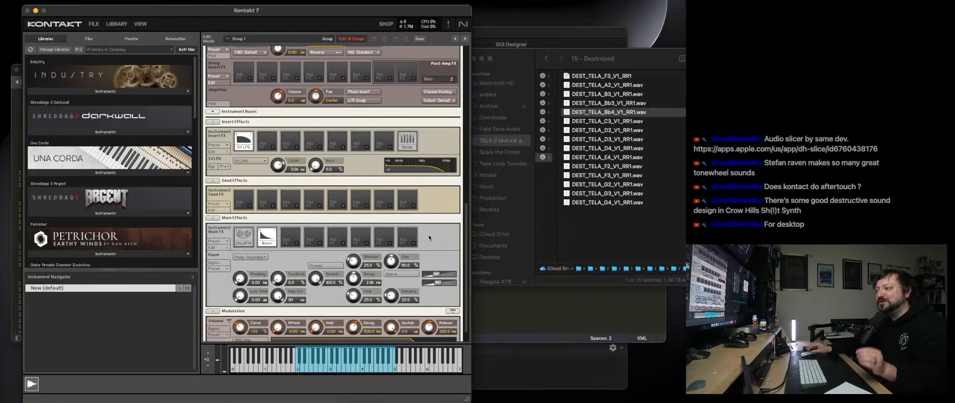
pyautogui.click(296, 239)
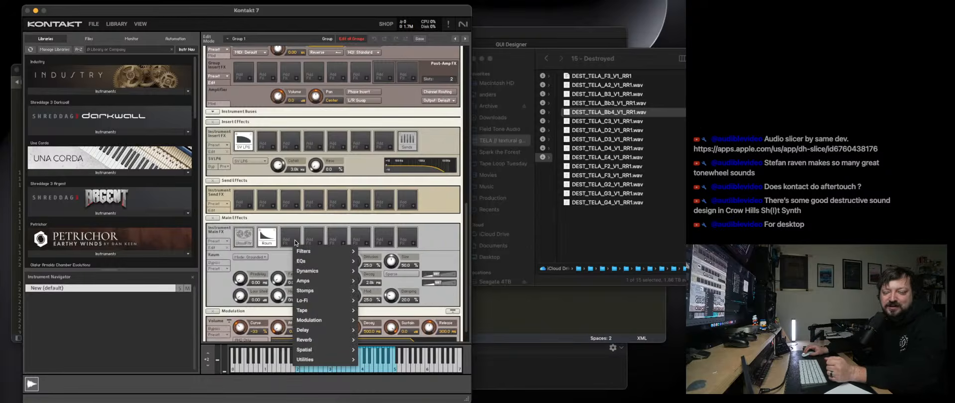
pyautogui.click(296, 243)
pyautogui.scroll(10, 292, 242)
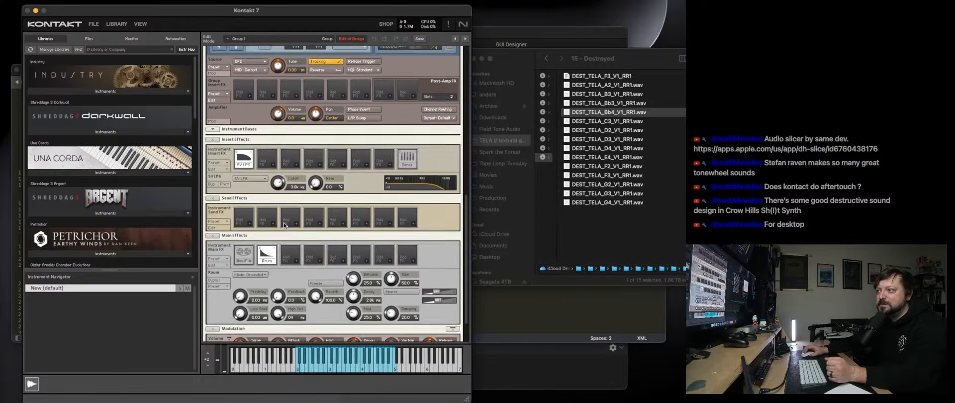
pyautogui.scroll(-10, 371, 252)
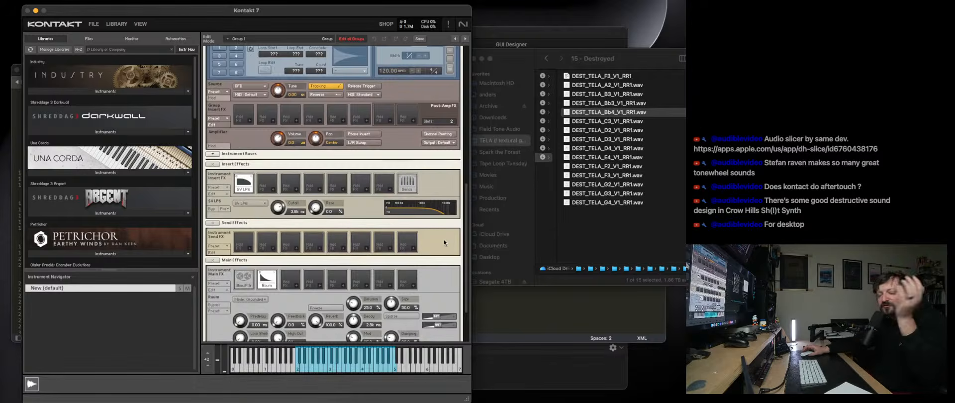
pyautogui.scroll(3, 443, 240)
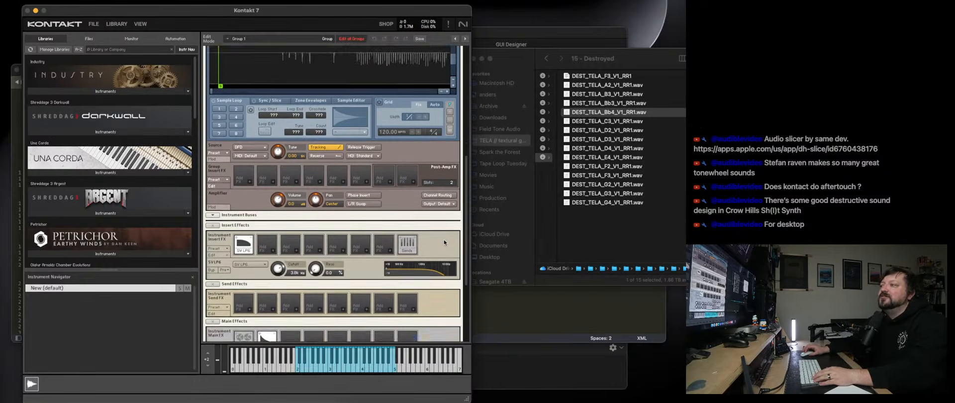
pyautogui.scroll(10, 444, 239)
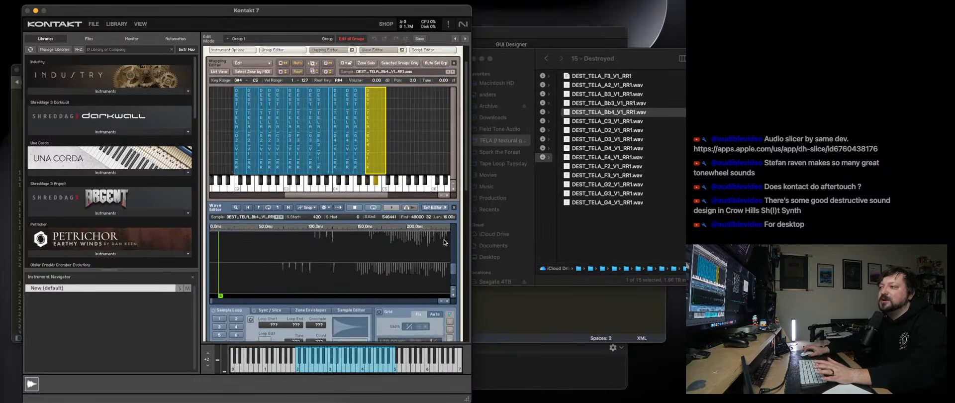
pyautogui.scroll(-14, 444, 242)
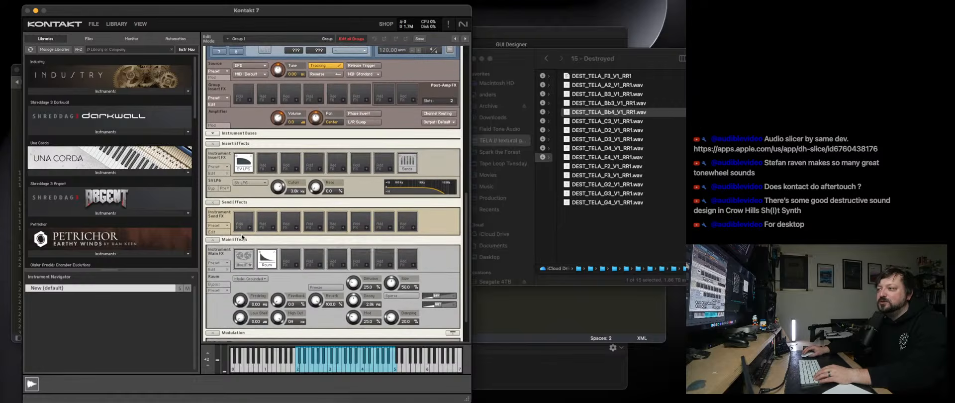
pyautogui.click(292, 265)
pyautogui.moveTo(320, 281)
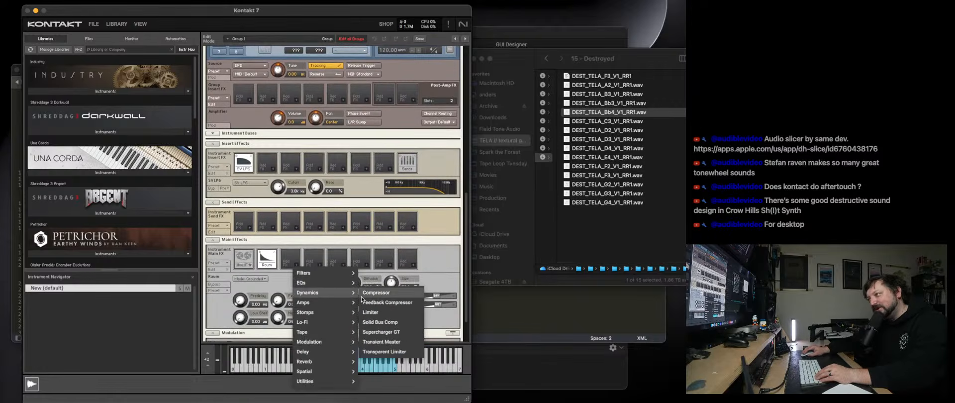
pyautogui.click(427, 270)
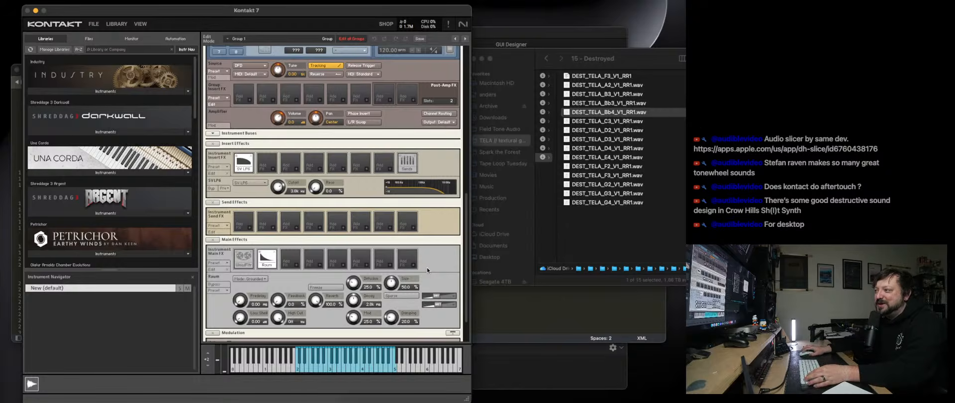
# Bypass the Raum reverb, the Wow/Flutter effect and the insert lowpass filter.
pyautogui.scroll(5, 426, 267)
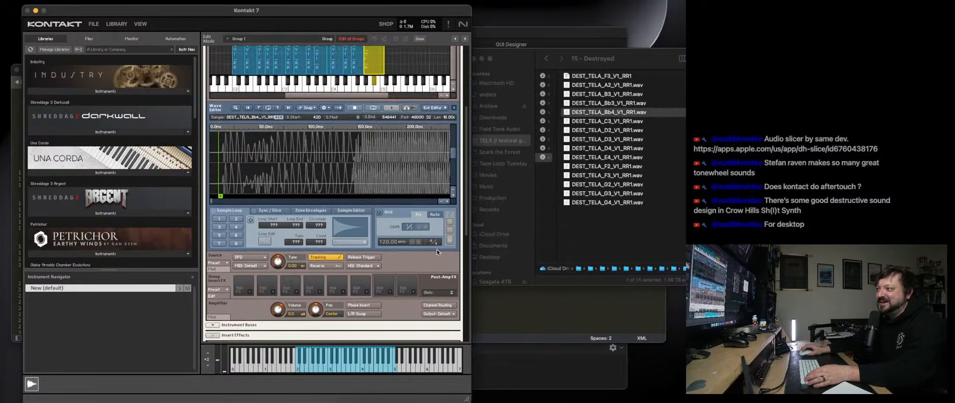
pyautogui.scroll(-5, 436, 252)
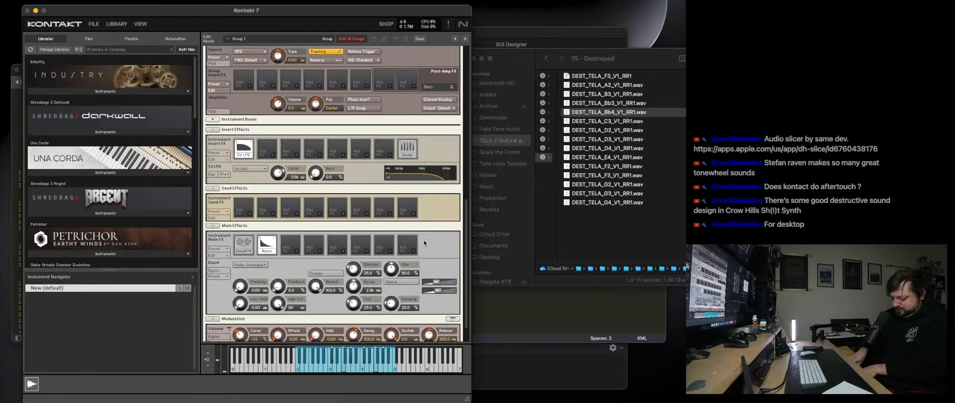
pyautogui.click(260, 239)
pyautogui.click(237, 239)
pyautogui.click(236, 143)
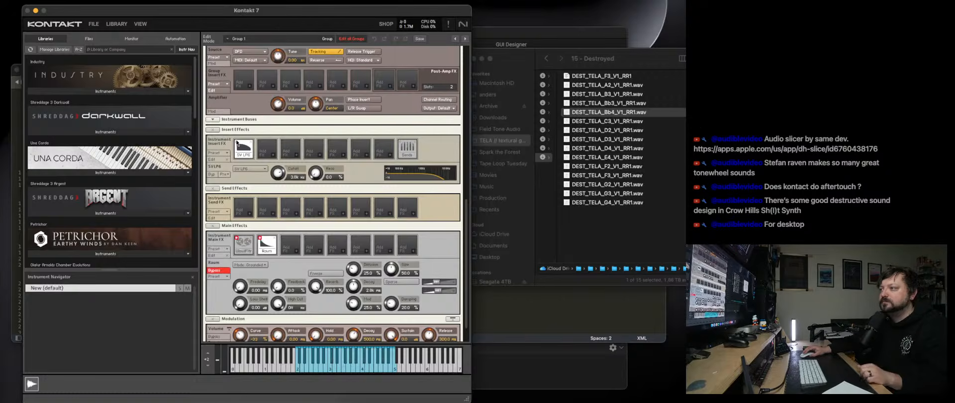
# Lengthen the volume envelope's attack considerably and re-enable the Raum reverb in the main effects.
pyautogui.scroll(-2, 437, 244)
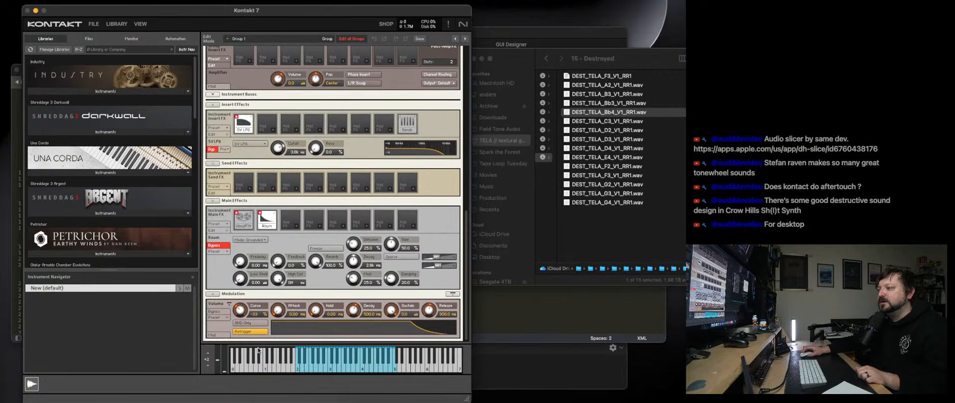
pyautogui.moveTo(278, 310); pyautogui.dragTo(283, 253)
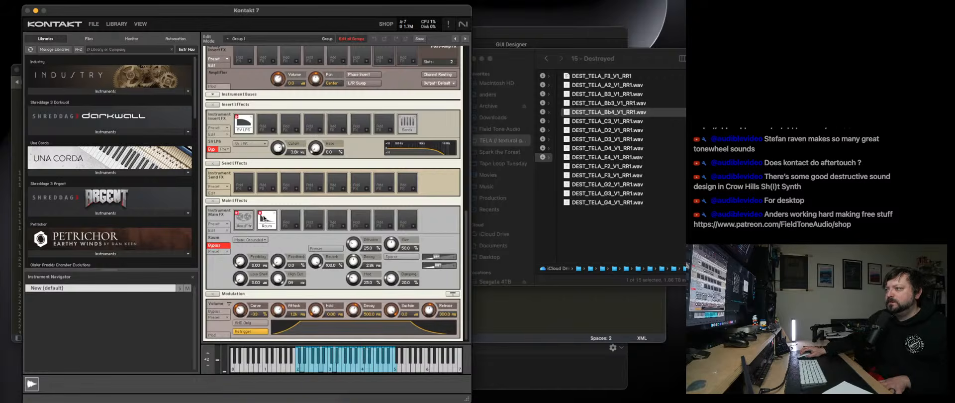
pyautogui.click(259, 213)
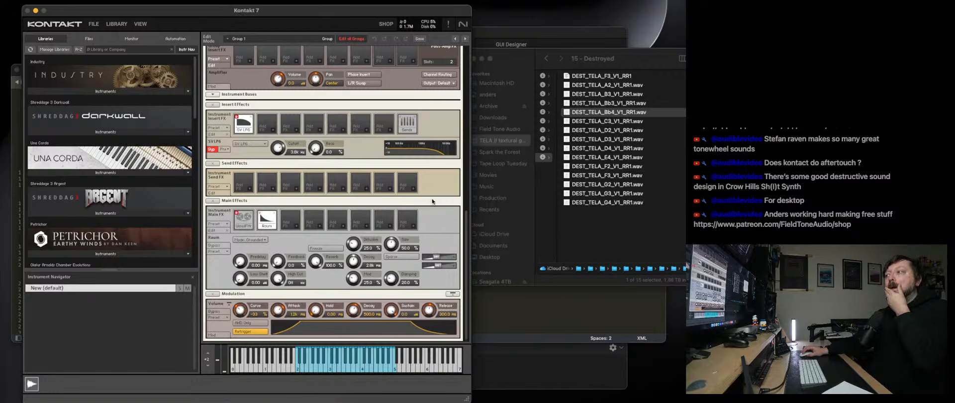
# Hide the instrument's wave editor, then switch to Creator Tools and show an enlarged Lua Script area.
pyautogui.moveTo(466, 232); pyautogui.dragTo(471, 66)
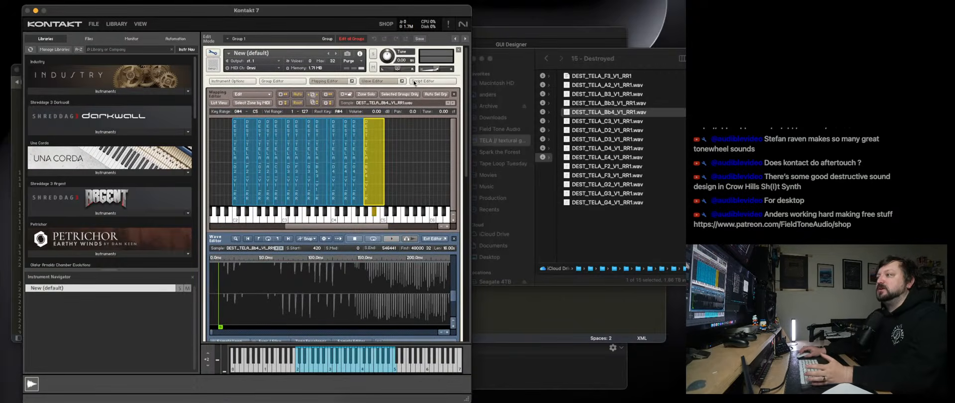
pyautogui.click(383, 82)
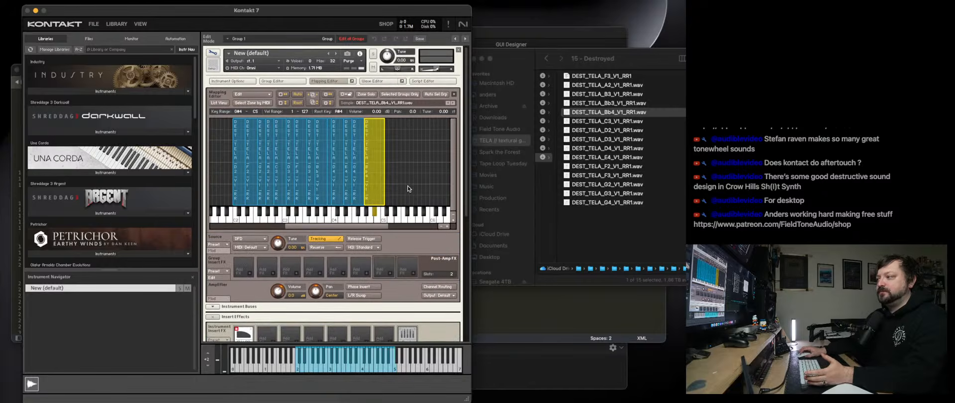
pyautogui.click(563, 399)
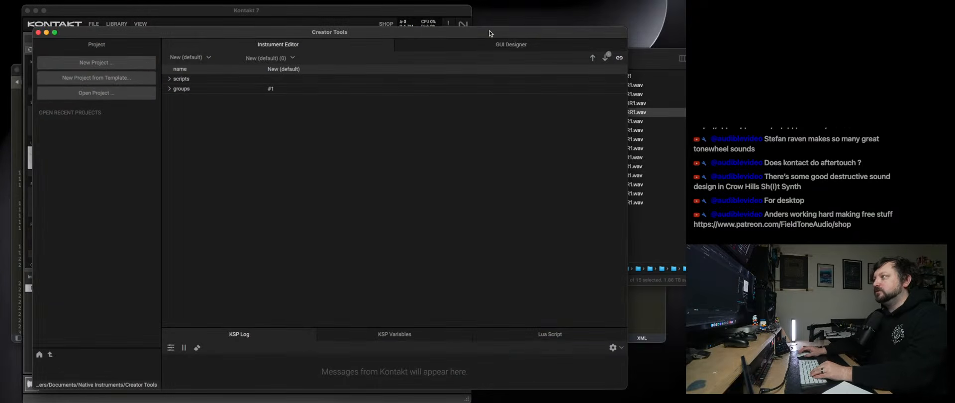
pyautogui.moveTo(527, 41); pyautogui.dragTo(478, 32)
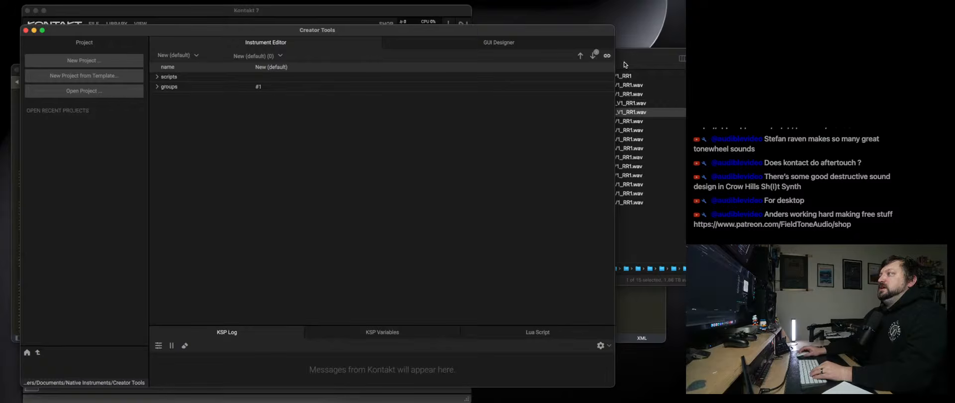
pyautogui.moveTo(366, 327); pyautogui.dragTo(366, 244)
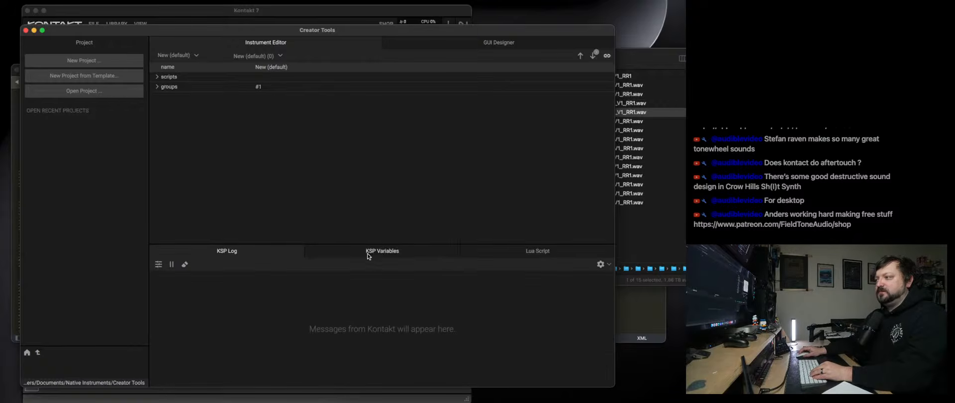
pyautogui.click(518, 253)
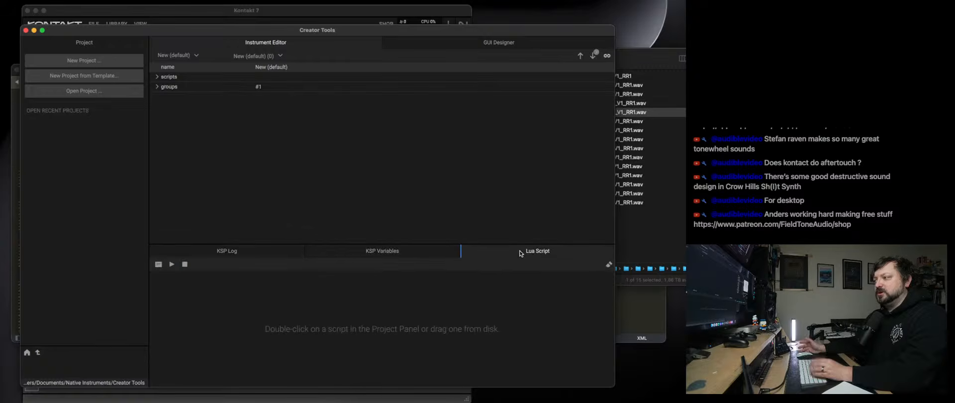
# Load DS Export.lua from the Field Tone Audio Resources folder into the Lua Script area and run it.
pyautogui.click(649, 51)
pyautogui.click(505, 131)
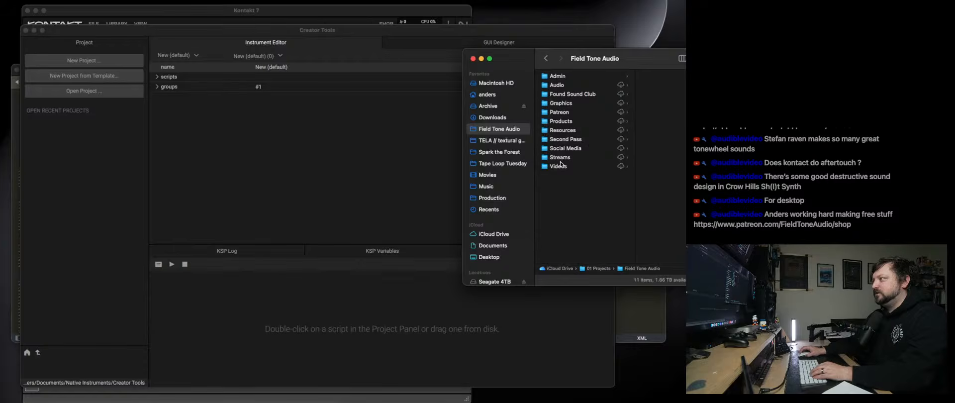
pyautogui.click(562, 131)
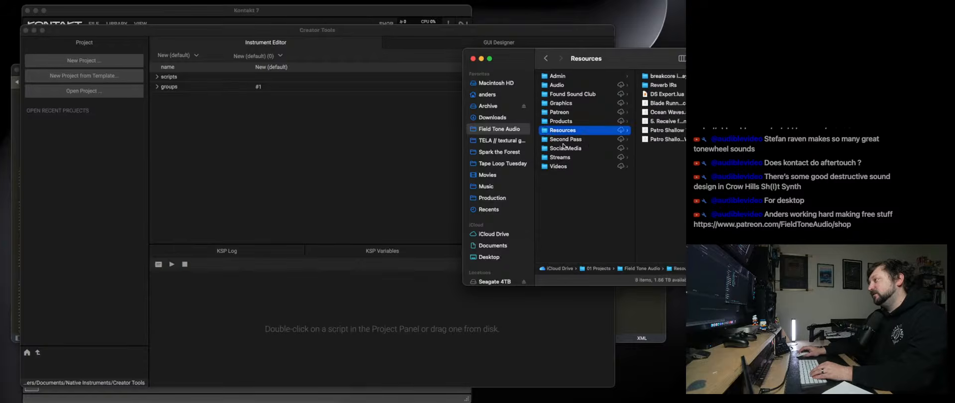
pyautogui.moveTo(662, 96); pyautogui.dragTo(355, 308)
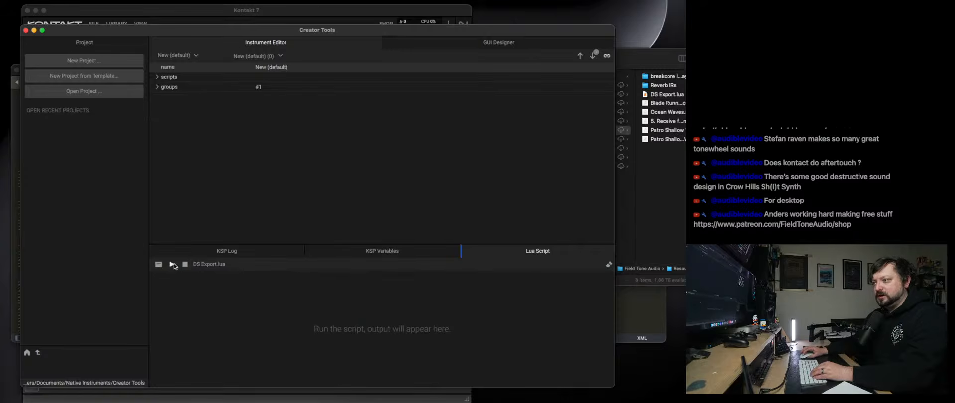
pyautogui.click(171, 265)
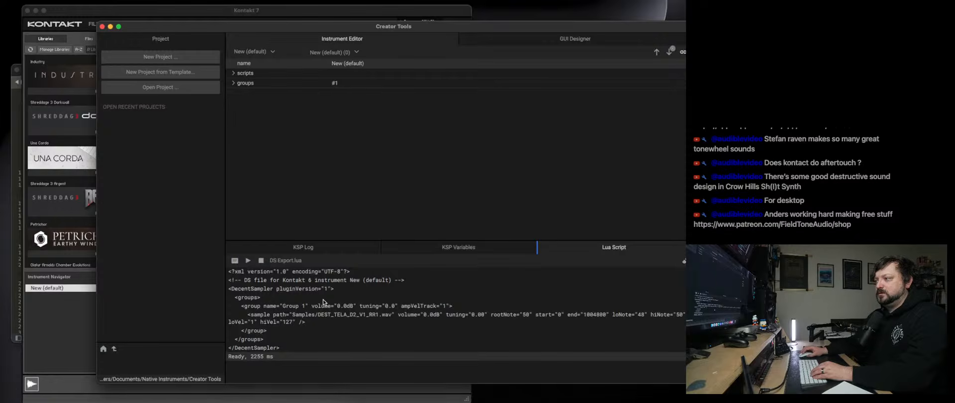
# Try rerunning DS Export.lua with cleared output, including once after deselecting all zones in Kontakt's mapping editor.
pyautogui.click(683, 261)
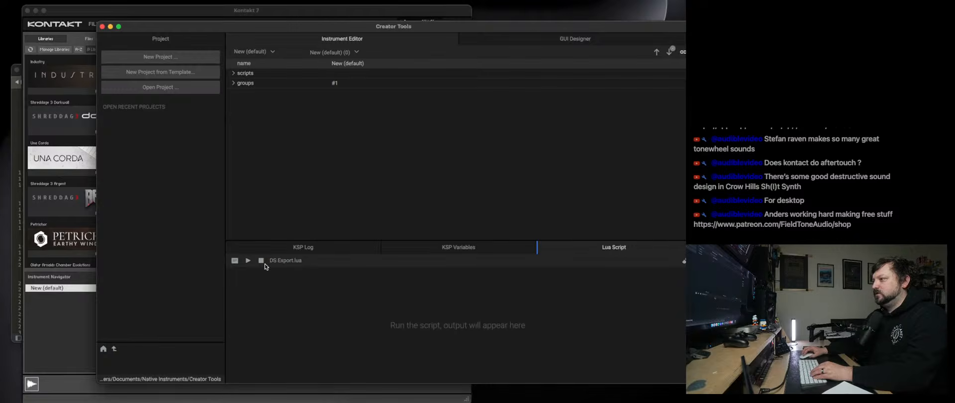
pyautogui.click(248, 260)
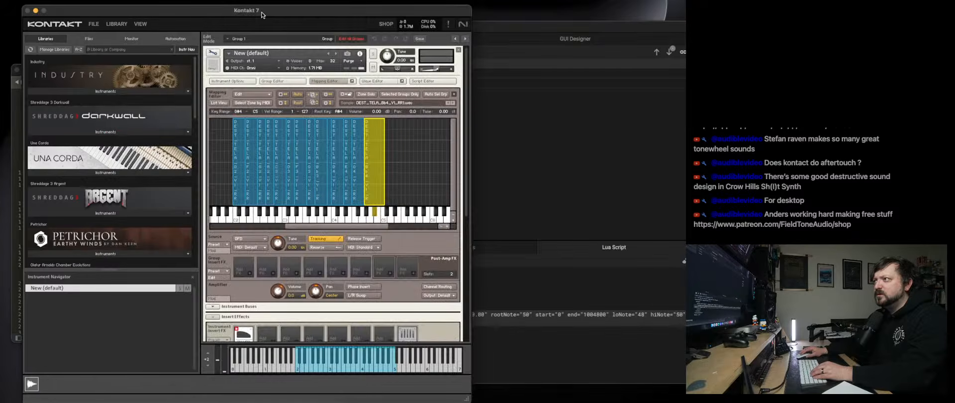
pyautogui.click(264, 14)
pyautogui.click(411, 141)
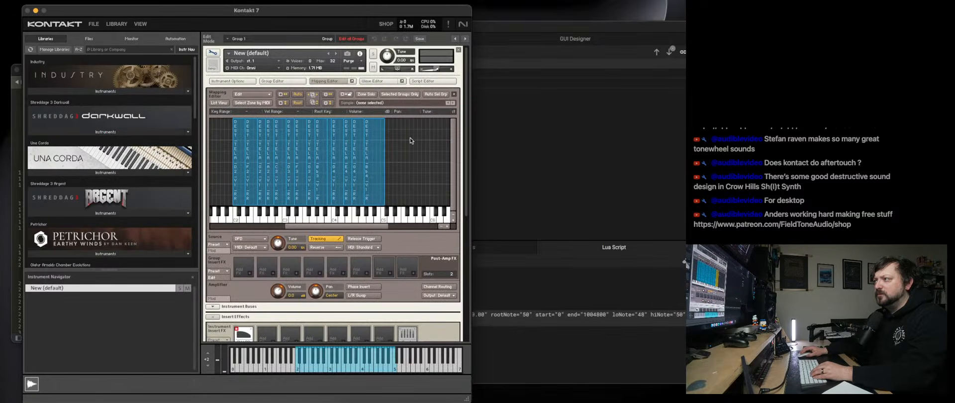
pyautogui.click(612, 32)
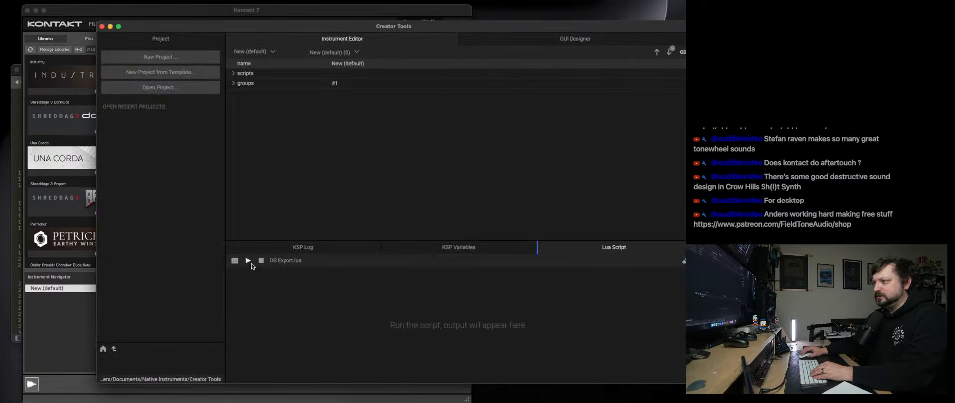
pyautogui.click(248, 261)
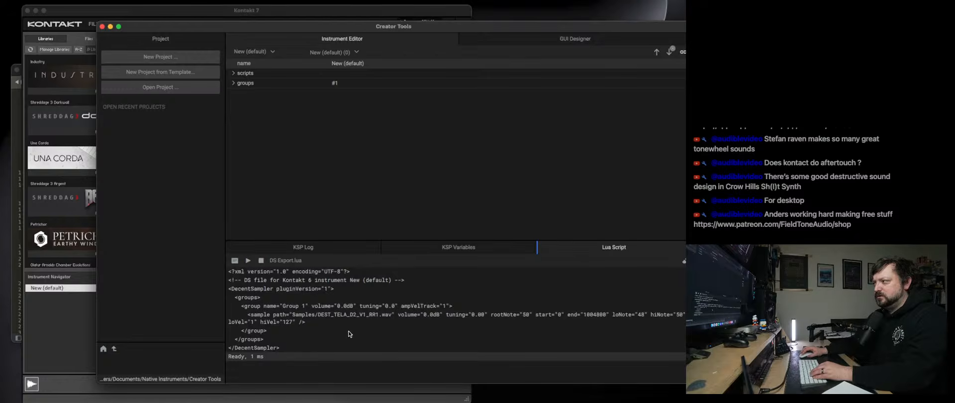
pyautogui.click(300, 322)
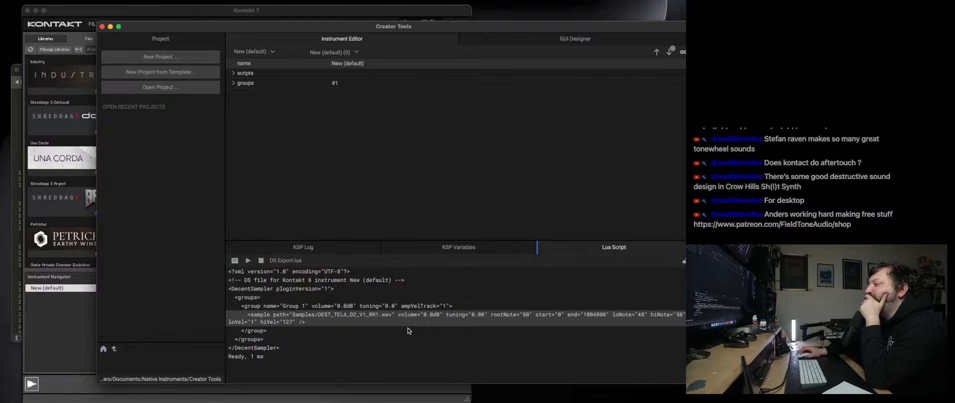
# Clear the script output, then close and relaunch Creator Tools.
pyautogui.click(683, 261)
pyautogui.click(102, 27)
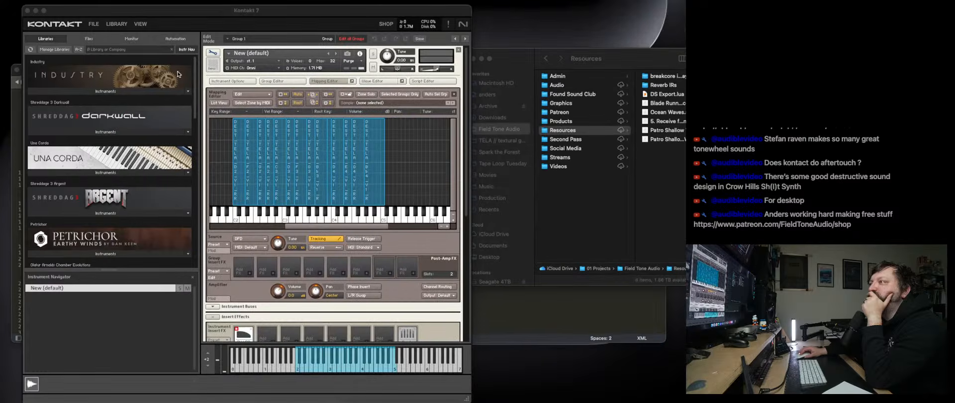
pyautogui.press('super+space')
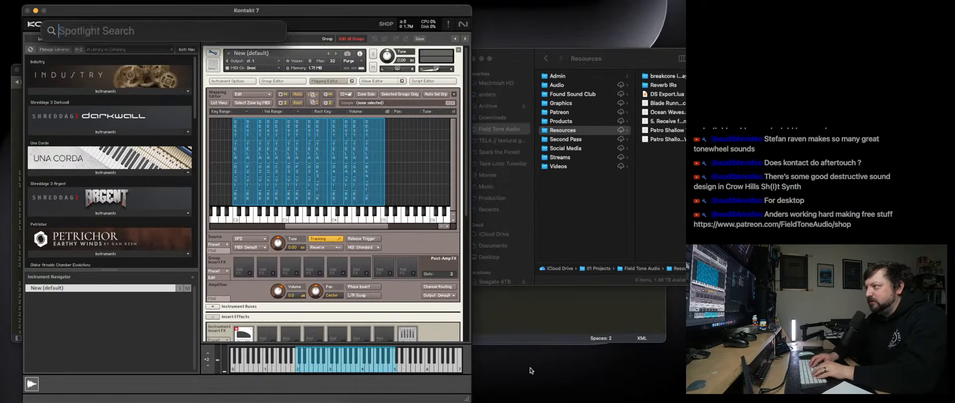
pyautogui.write('Creator')
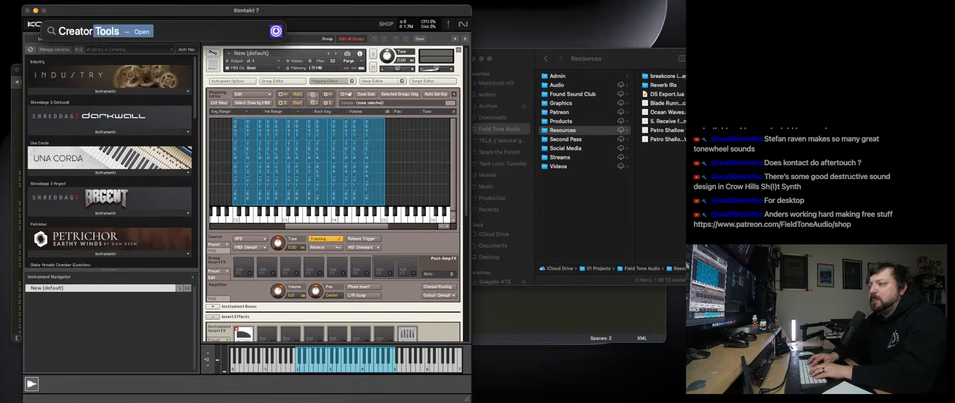
pyautogui.press('Return')
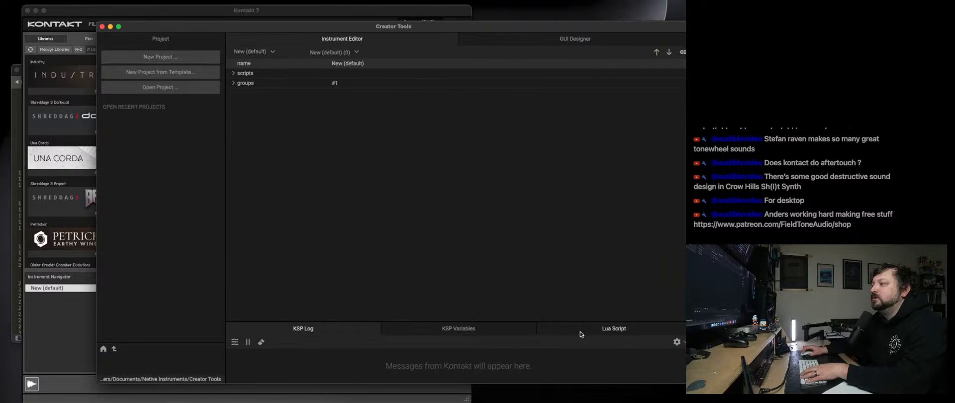
# Load DS Export.lua into an enlarged Lua Script area of the restarted Creator Tools and run it.
pyautogui.moveTo(566, 321); pyautogui.dragTo(553, 250)
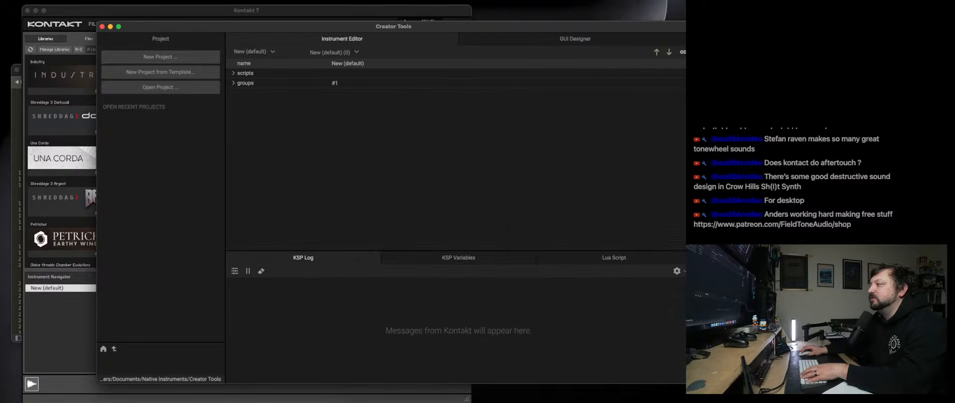
pyautogui.click(721, 238)
pyautogui.moveTo(644, 58); pyautogui.dragTo(771, 58)
pyautogui.moveTo(761, 111); pyautogui.dragTo(452, 323)
pyautogui.click(549, 258)
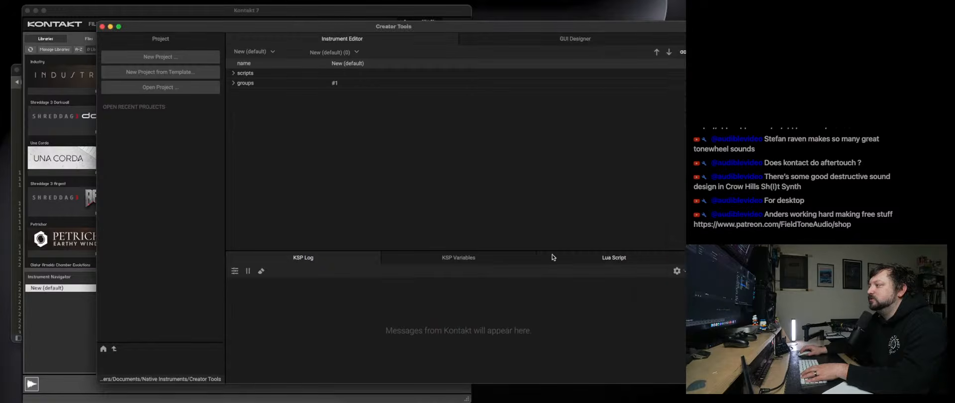
pyautogui.moveTo(537, 256); pyautogui.dragTo(500, 321)
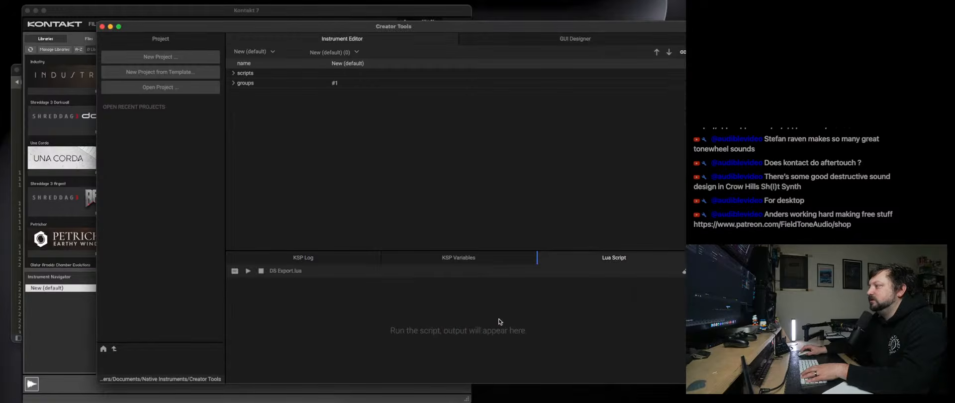
pyautogui.click(248, 271)
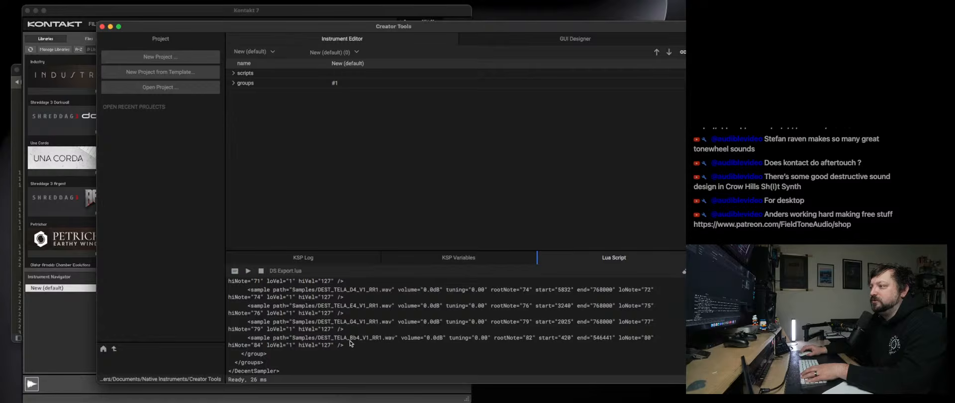
# Review the generated DecentSampler XML, checking the group and the sample paths, root notes, start points and note ranges.
pyautogui.scroll(10, 351, 343)
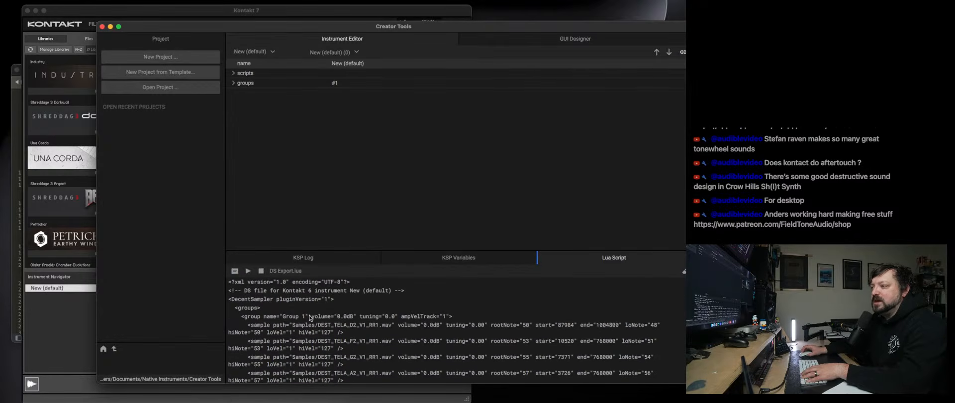
pyautogui.scroll(-2, 310, 317)
pyautogui.scroll(-1, 257, 304)
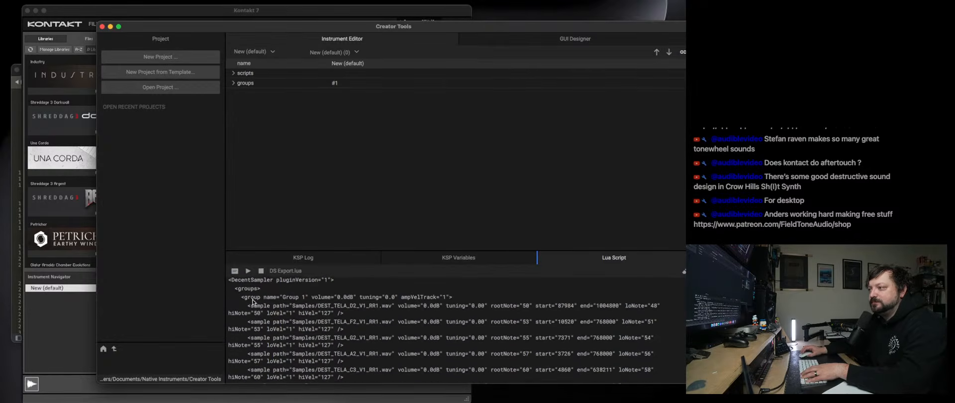
pyautogui.scroll(2, 251, 297)
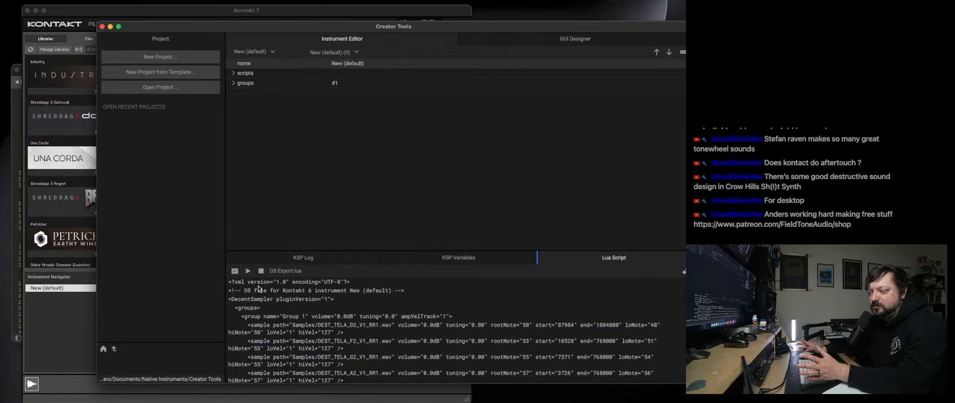
pyautogui.scroll(-2, 267, 293)
pyautogui.scroll(2, 271, 294)
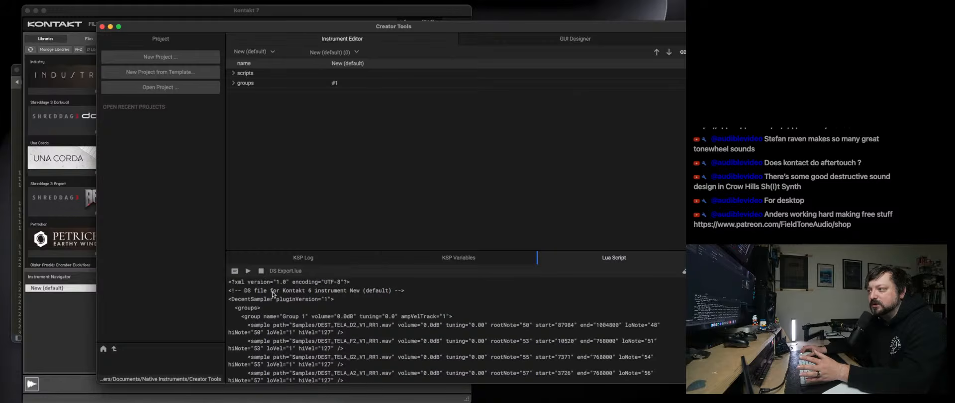
pyautogui.scroll(-4, 273, 294)
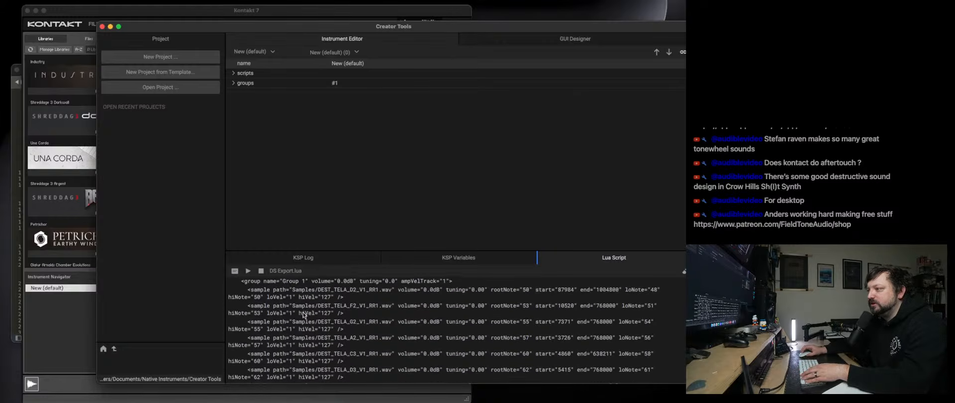
# Compare the first exported sample entry's note range and root note in Creator Tools with the zones in Kontakt's mapping editor.
pyautogui.scroll(1, 278, 308)
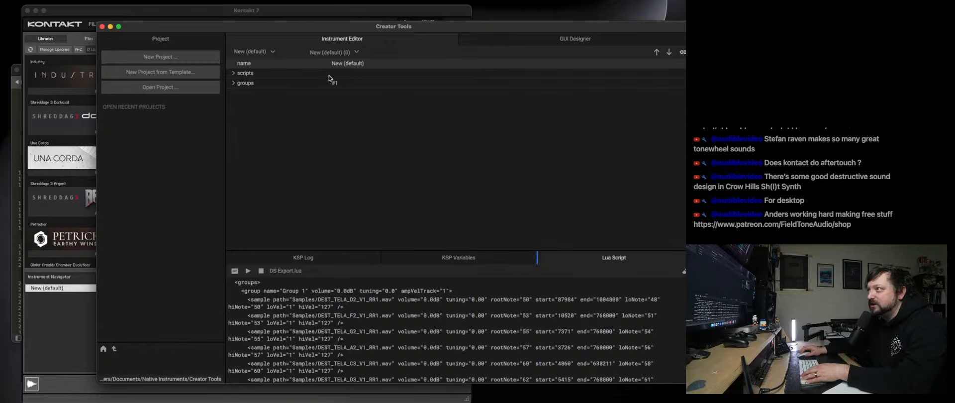
pyautogui.click(307, 12)
pyautogui.click(341, 149)
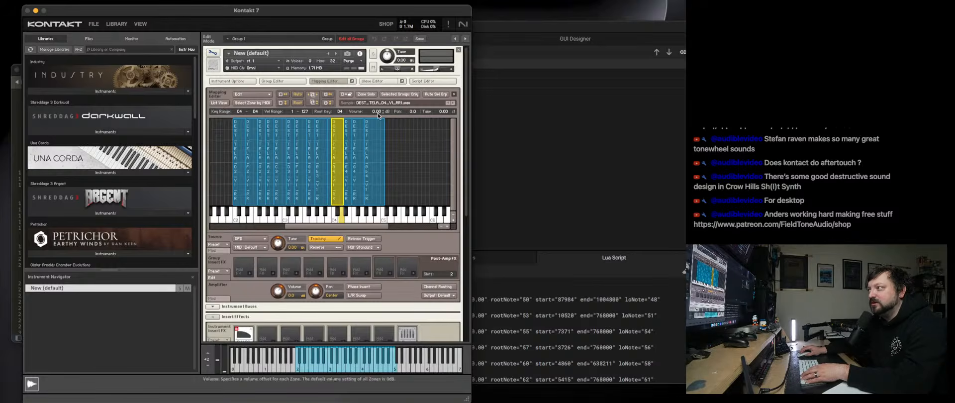
pyautogui.click(548, 280)
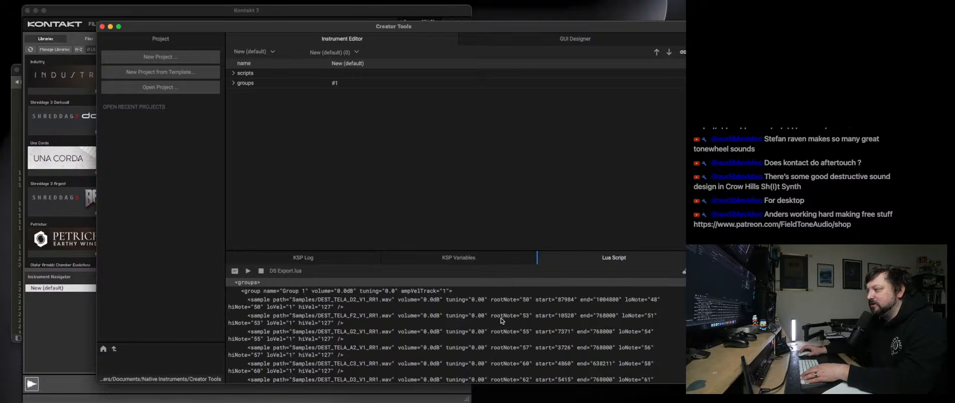
pyautogui.scroll(2, 501, 321)
pyautogui.click(527, 315)
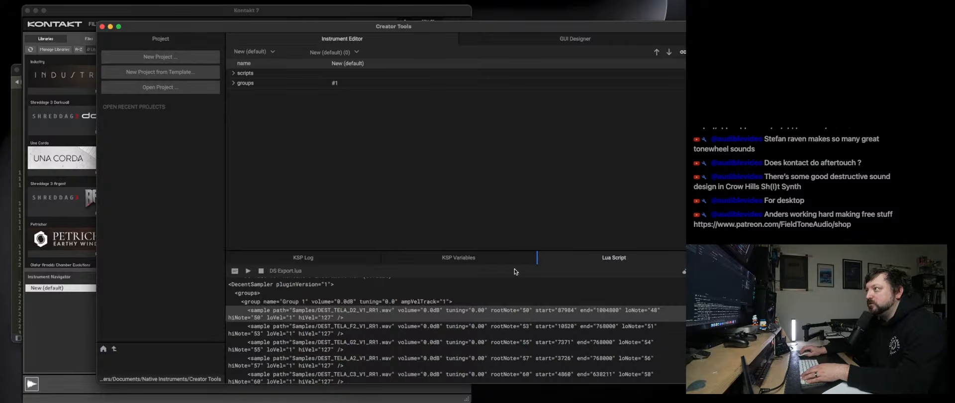
pyautogui.click(350, 13)
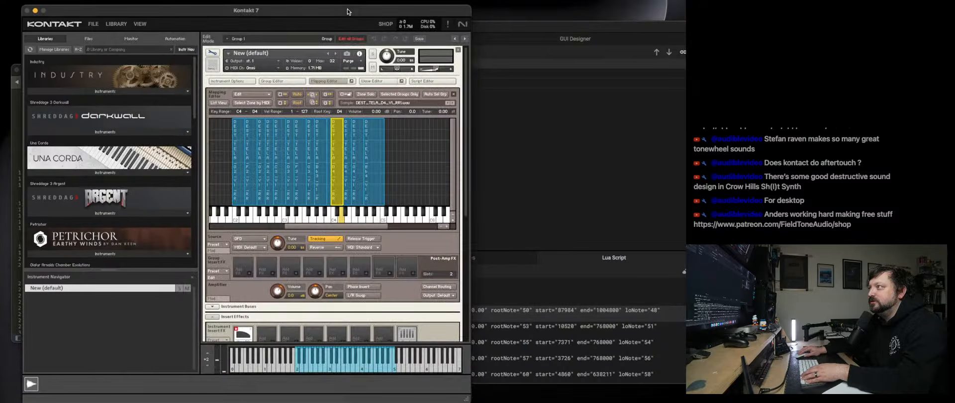
pyautogui.click(243, 222)
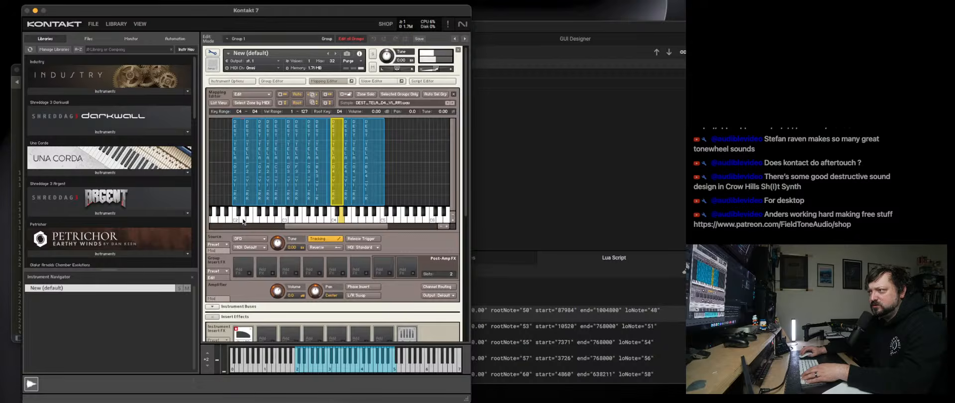
pyautogui.moveTo(551, 27); pyautogui.dragTo(529, 22)
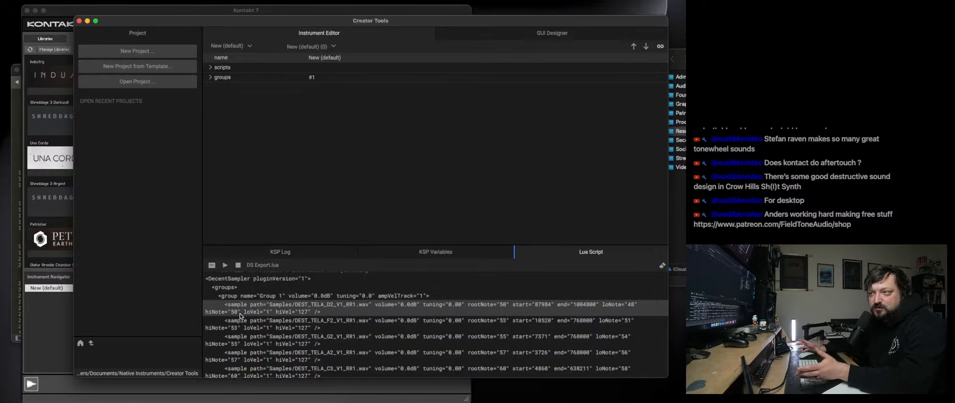
pyautogui.scroll(2, 299, 325)
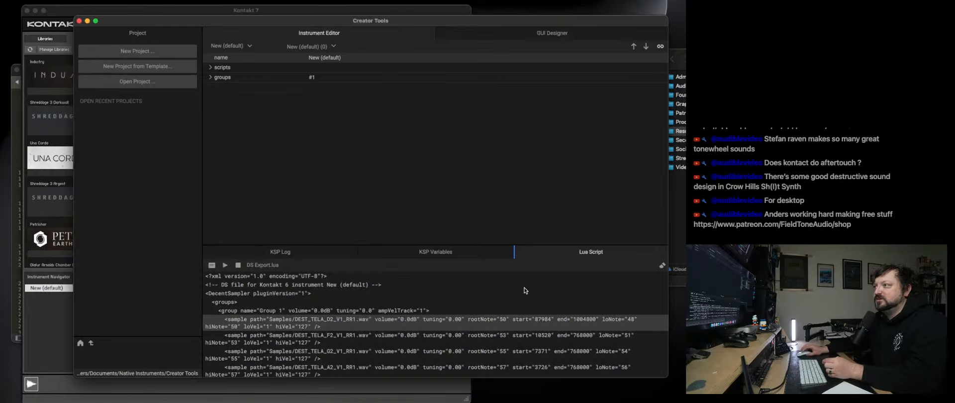
# Switch to the text editor and save a copy of 10 - Tails.dspreset as 15 - Destroyed.dspreset in the same folder.
pyautogui.click(525, 400)
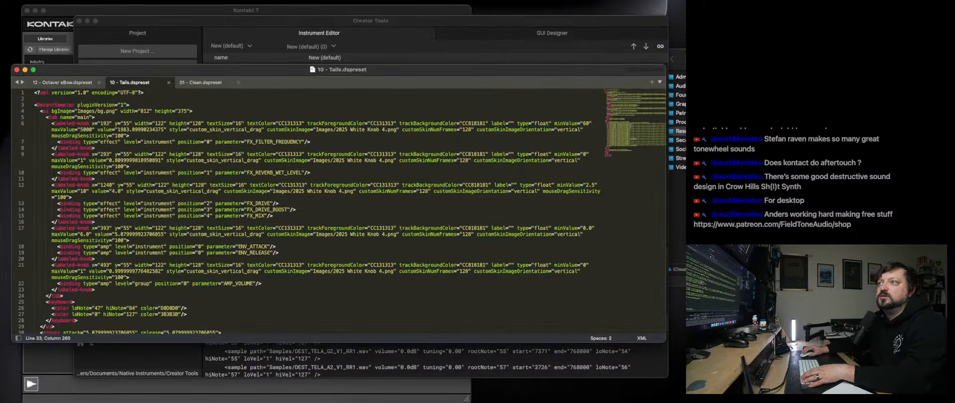
pyautogui.click(23, 1)
pyautogui.click(35, 66)
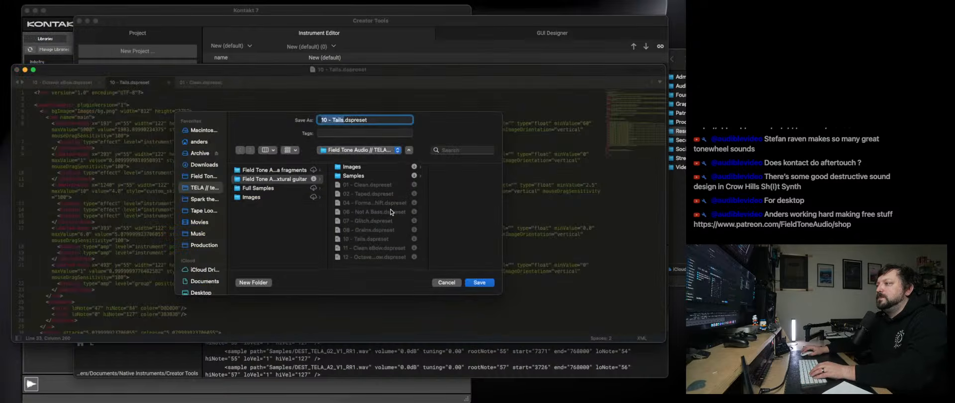
pyautogui.write('15 -')
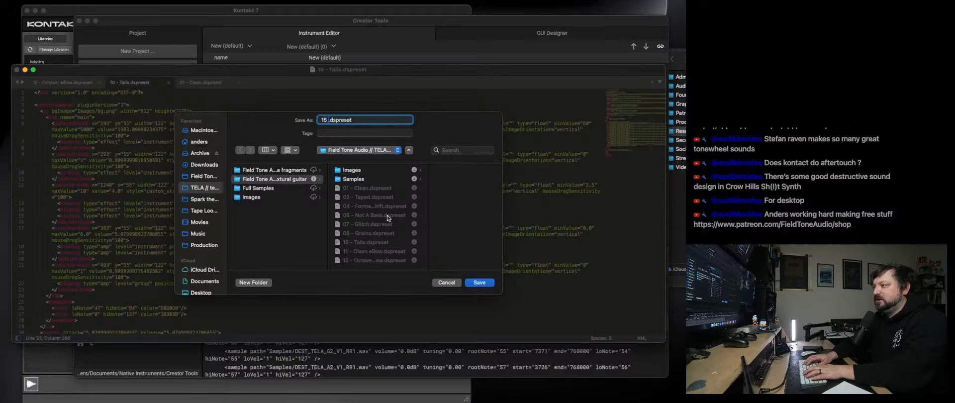
pyautogui.write(' Destroyed')
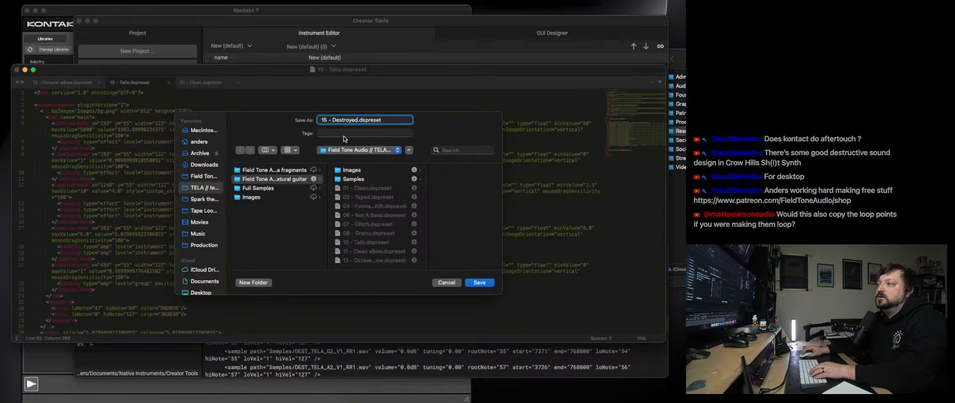
pyautogui.click(479, 282)
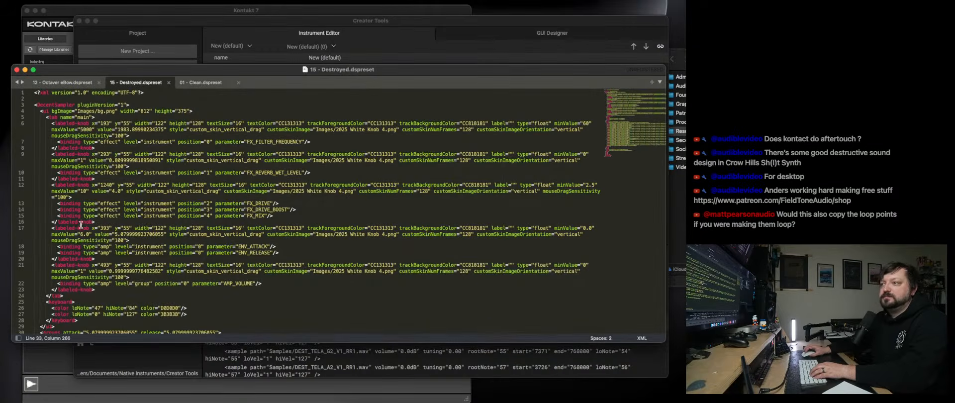
# Insert a blank line between the closing ui tag and the groups block in 15 - Destroyed.dspreset.
pyautogui.scroll(-5, 81, 224)
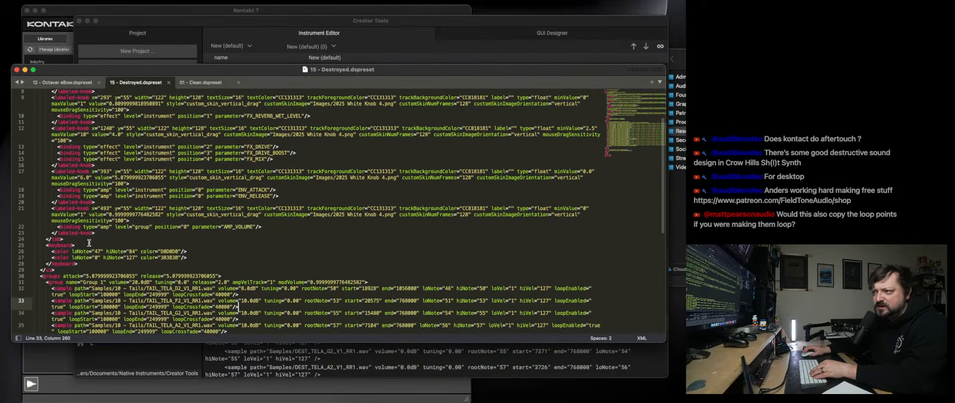
pyautogui.scroll(-3, 92, 244)
pyautogui.click(93, 230)
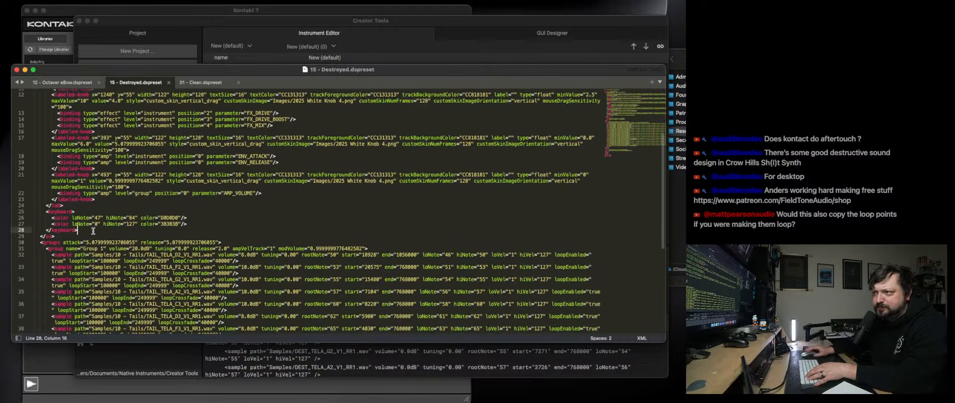
pyautogui.press('Down')
pyautogui.press('Return')
pyautogui.press('Return')
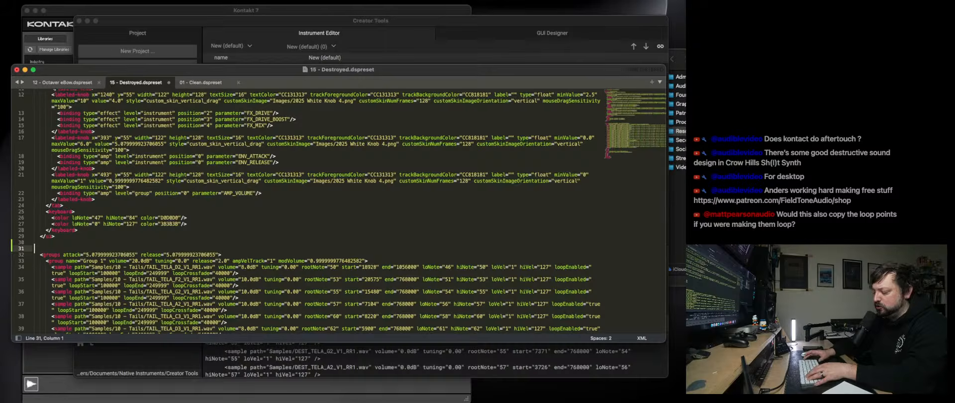
pyautogui.press('BackSpace')
# Set off the effects block with a blank line before it and another after its closing tag.
pyautogui.scroll(-7, 92, 272)
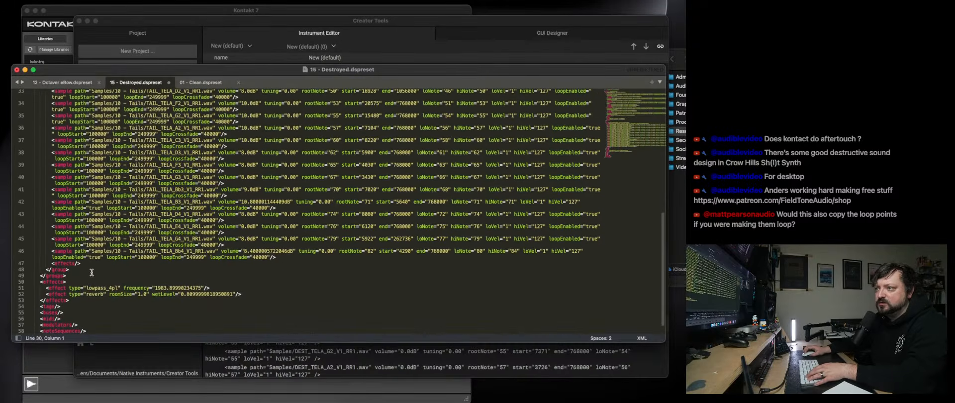
pyautogui.click(92, 272)
pyautogui.press('Return')
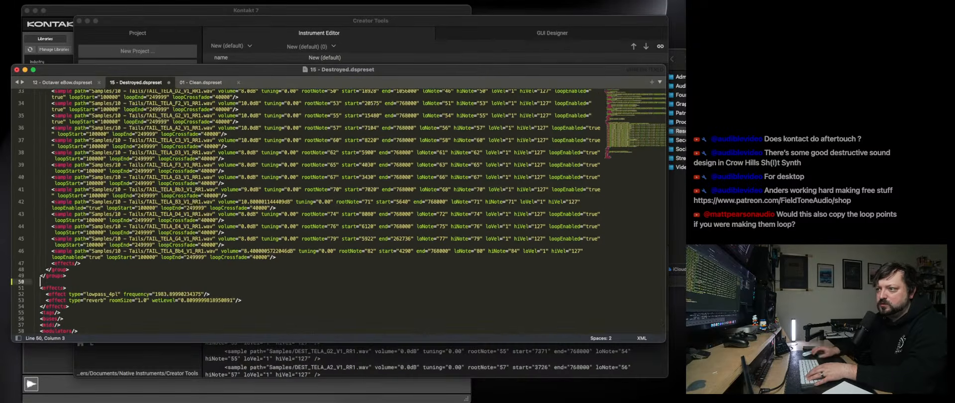
pyautogui.click(100, 305)
pyautogui.press('Return')
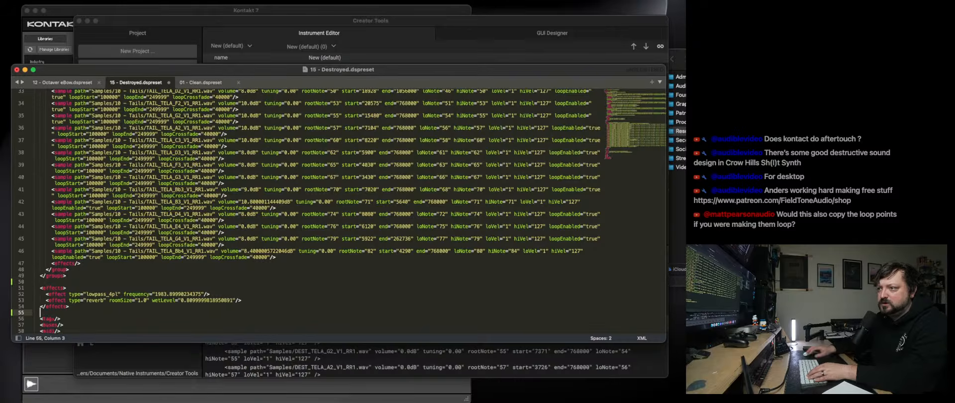
# Replace the entire Tails groups block with the copied DecentSampler XML output containing the DEST_TELA samples.
pyautogui.scroll(2, 41, 312)
pyautogui.moveTo(89, 293); pyautogui.dragTo(28, 95)
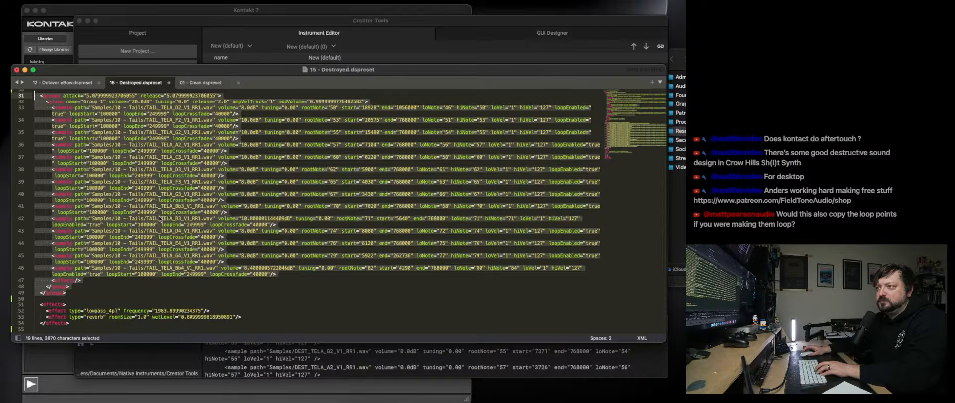
pyautogui.press('BackSpace')
pyautogui.press('super+v')
pyautogui.scroll(4, 88, 192)
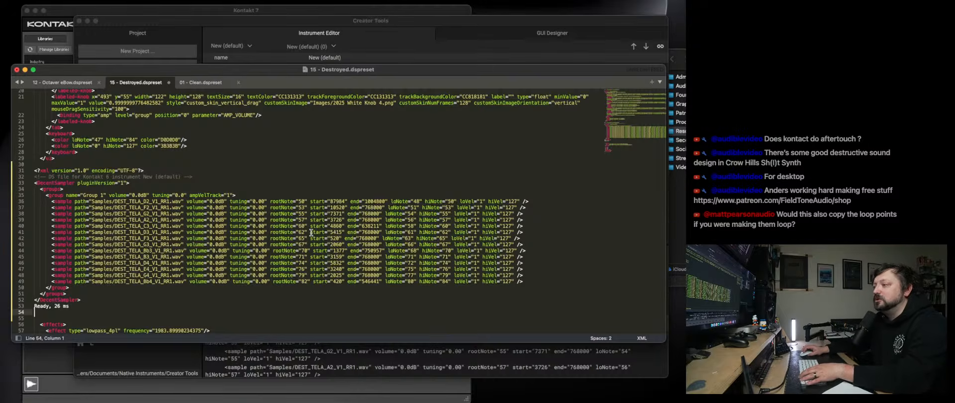
# Examine the loopStart, loopEnd and loopCrossfade values of the first sample in the 12 - Octaver eBow preset.
pyautogui.click(60, 82)
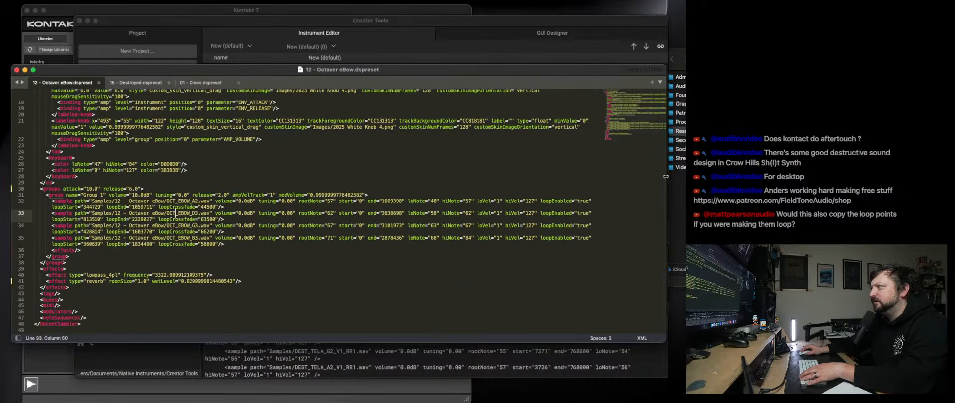
pyautogui.moveTo(666, 176); pyautogui.dragTo(685, 177)
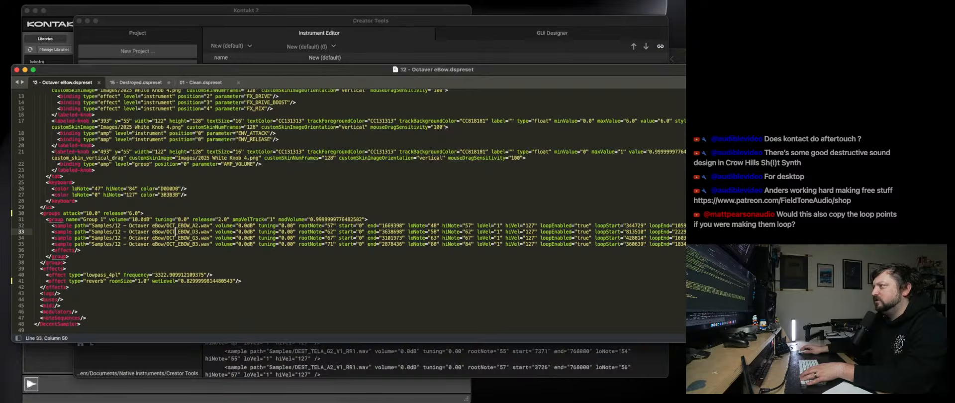
pyautogui.moveTo(727, 72); pyautogui.dragTo(546, 66)
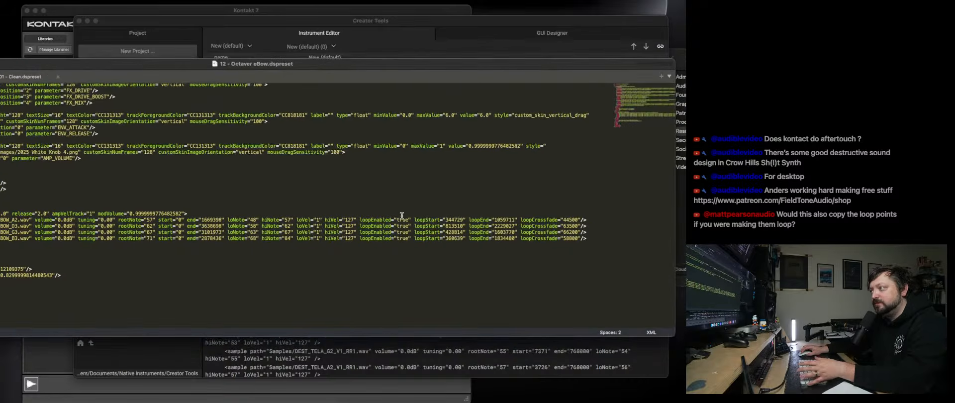
pyautogui.moveTo(444, 219); pyautogui.dragTo(459, 219)
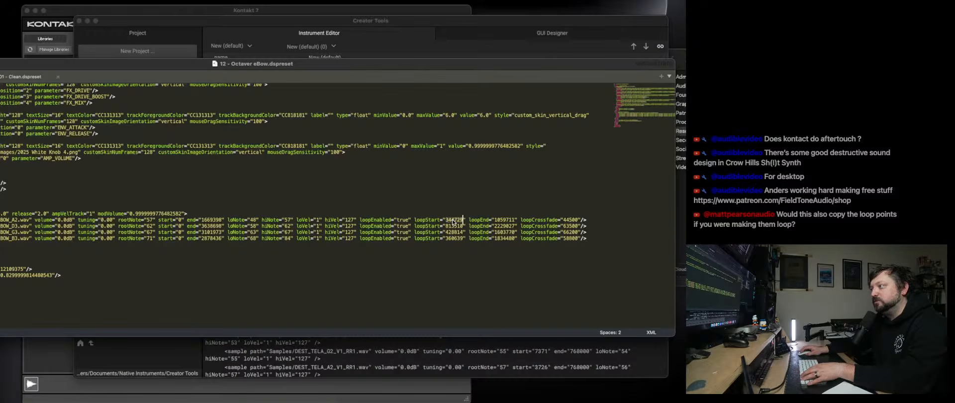
pyautogui.moveTo(493, 220); pyautogui.dragTo(514, 219)
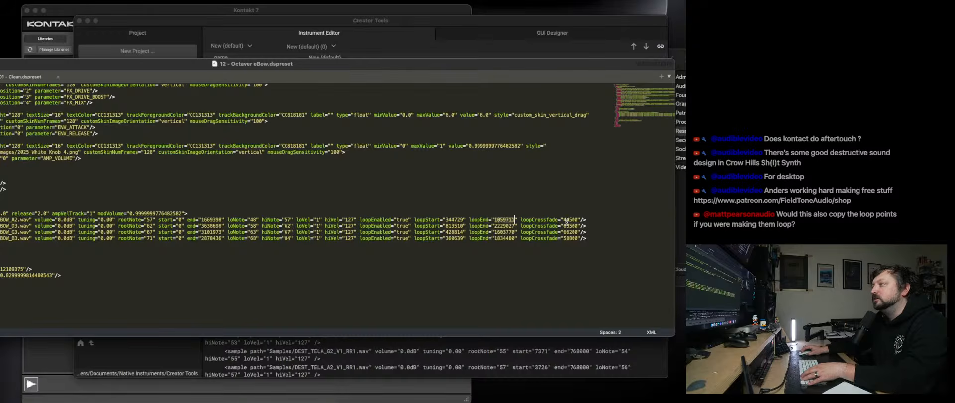
pyautogui.moveTo(563, 220); pyautogui.dragTo(581, 220)
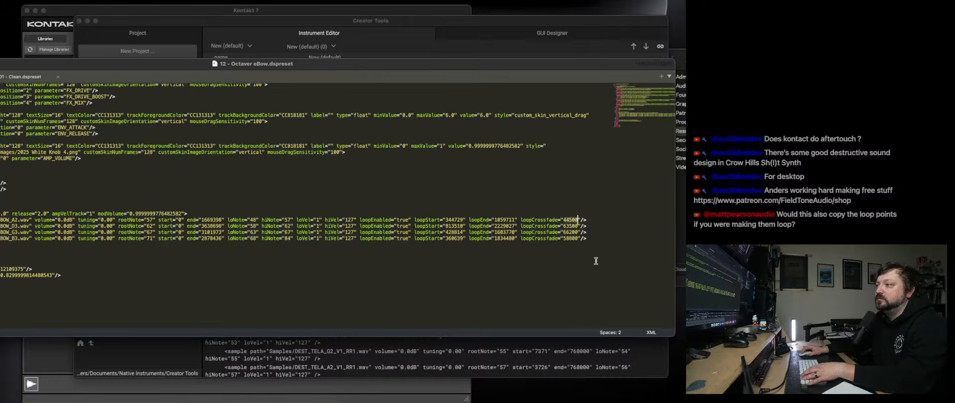
# Return to 15 - Destroyed.dspreset, narrow the editor window and review the pasted samples and the interface code above them.
pyautogui.doubleClick(338, 62)
pyautogui.click(104, 70)
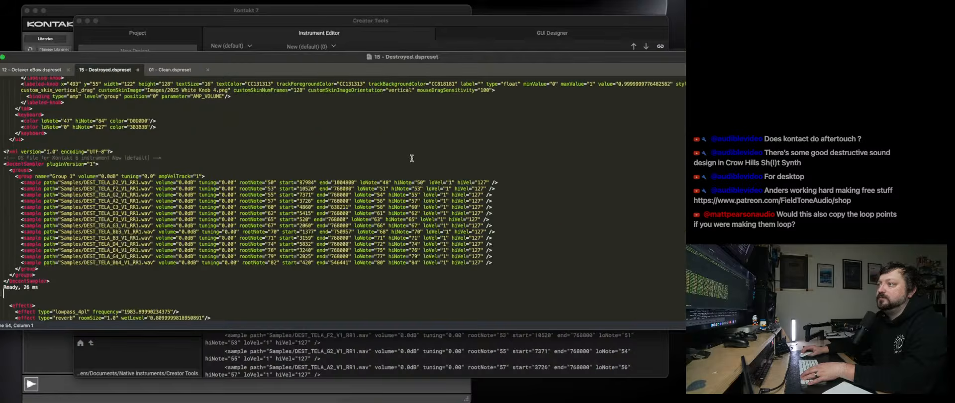
pyautogui.moveTo(824, 189); pyautogui.dragTo(593, 190)
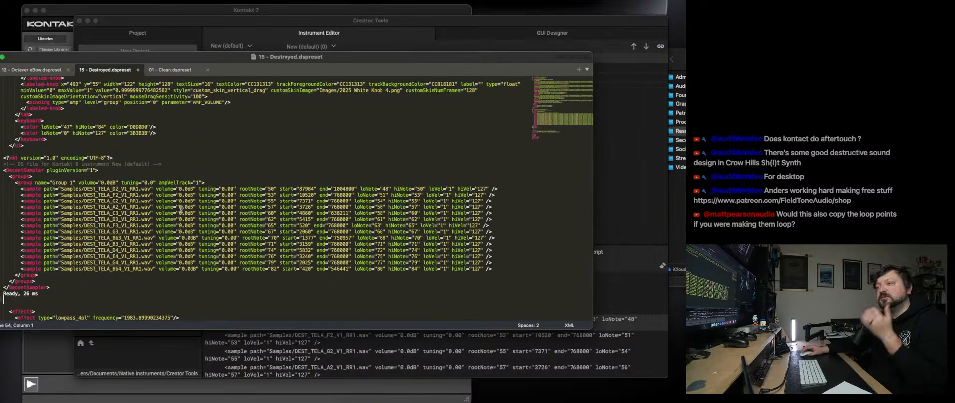
pyautogui.scroll(9, 253, 218)
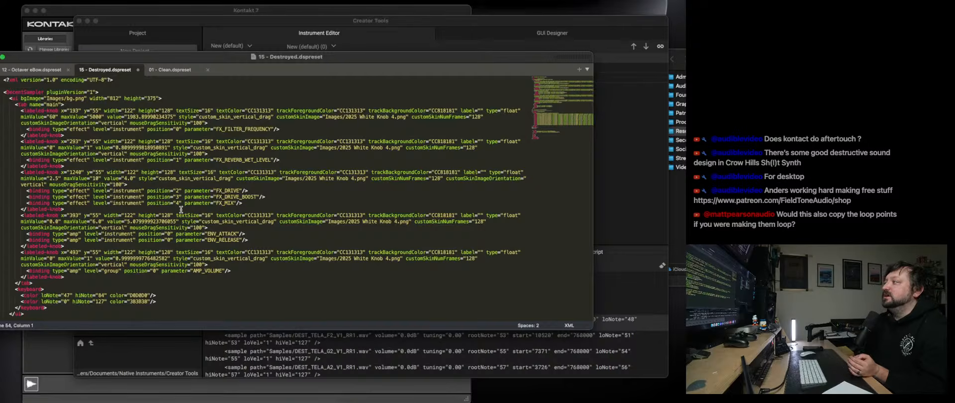
# In Finder, open the Field Tone Audio // TELA textural guitar folder and select all presets from 01 - Clean to 15 - Destroyed.
pyautogui.moveTo(760, 63); pyautogui.dragTo(502, 54)
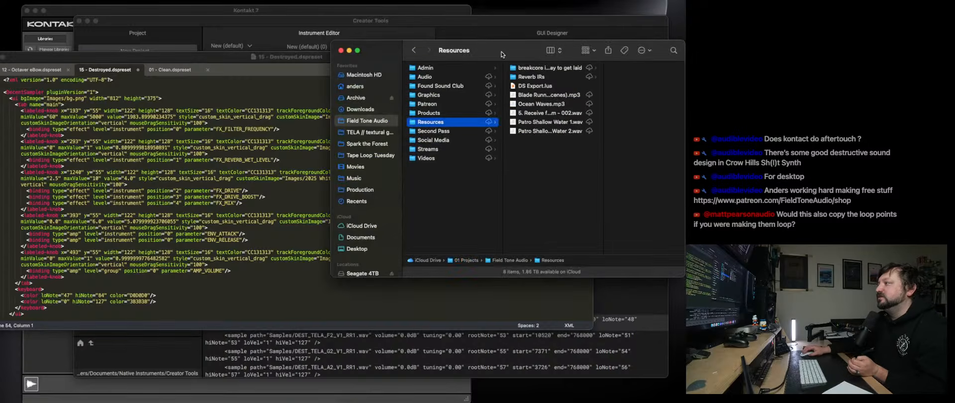
pyautogui.click(367, 132)
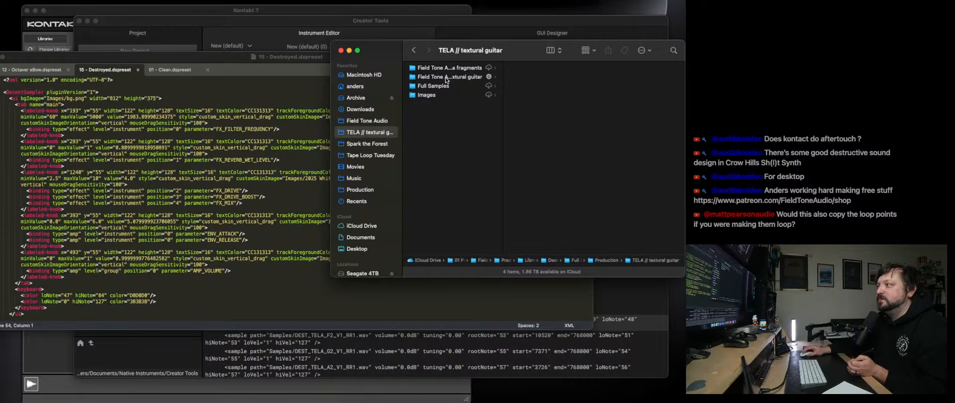
pyautogui.click(444, 77)
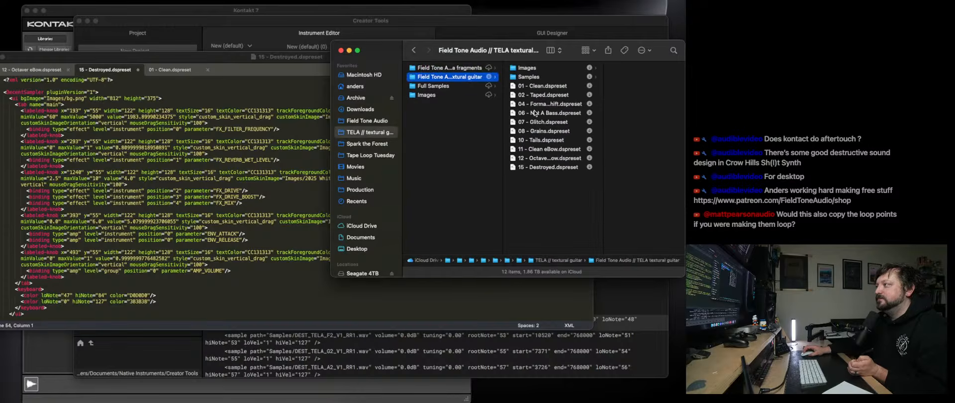
pyautogui.click(536, 87)
pyautogui.keyDown('shift'); pyautogui.click(547, 167); pyautogui.keyUp('shift')
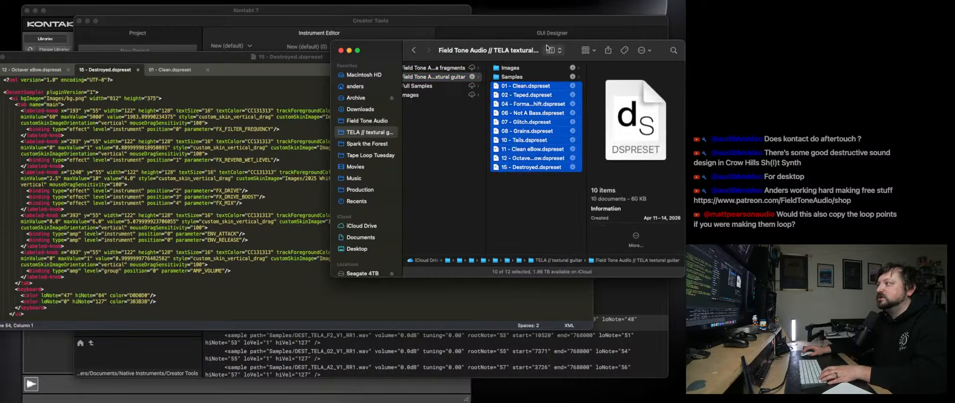
pyautogui.moveTo(572, 49); pyautogui.dragTo(414, 111)
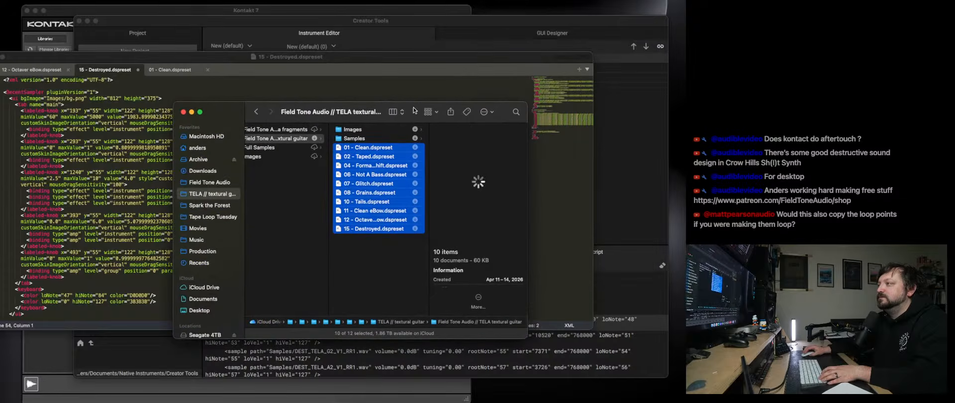
# Look through the Samples subfolders 01 - Clean and 15 - Destroyed, and preview 2025 White Knob 4.png in the Images folder.
pyautogui.click(363, 138)
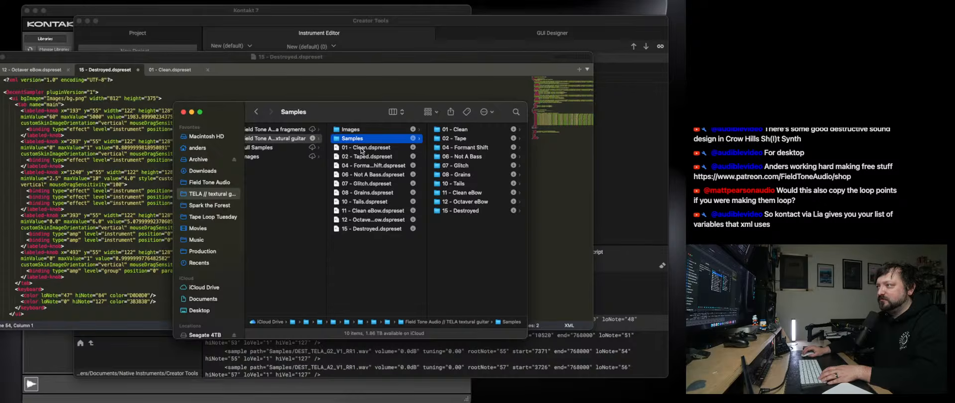
pyautogui.click(455, 130)
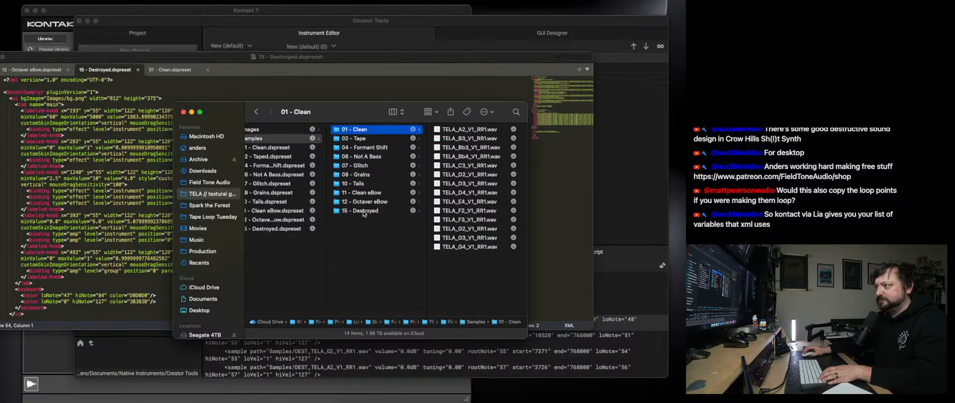
pyautogui.click(378, 210)
pyautogui.click(315, 132)
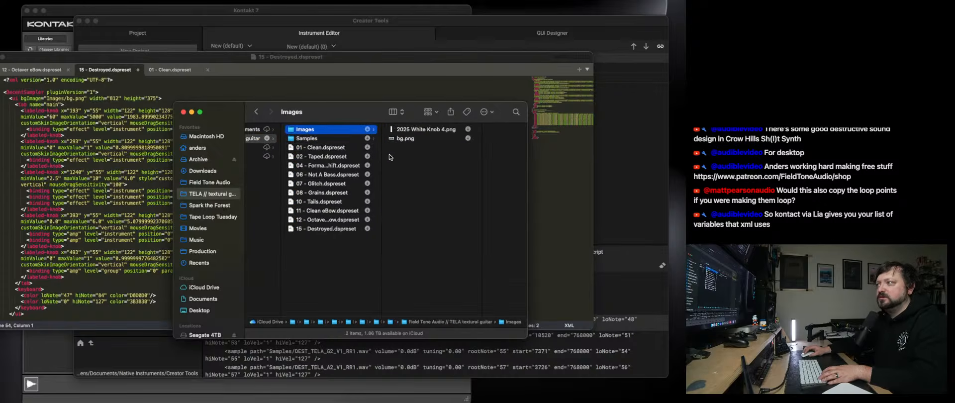
pyautogui.click(412, 130)
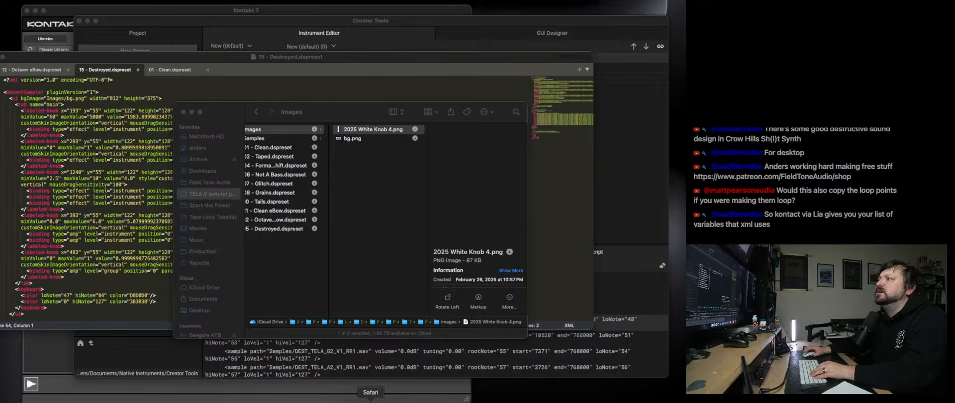
# Switch to Safari, search the web for "webknobman", and open the WebKnobMan Knob Designer's KnobGallery.
pyautogui.click(371, 400)
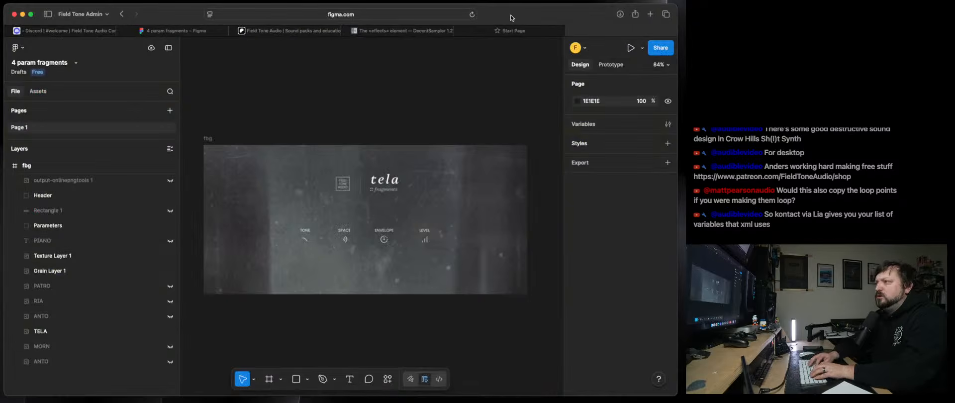
pyautogui.write('webknobman')
pyautogui.press('Return')
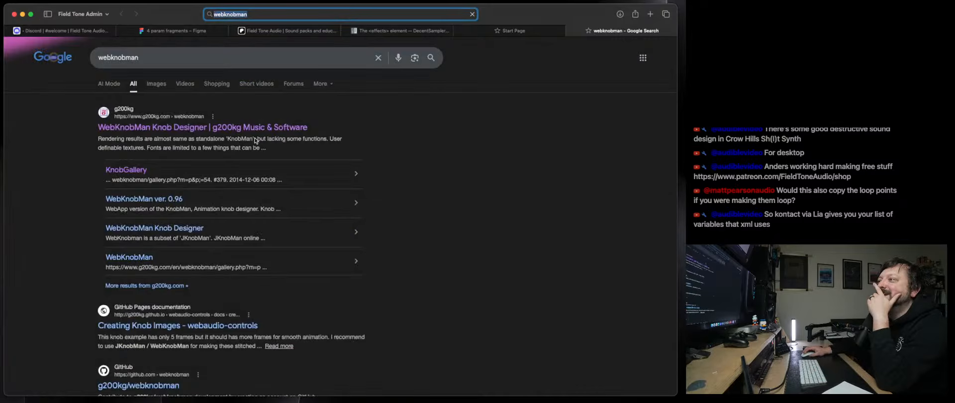
pyautogui.click(183, 128)
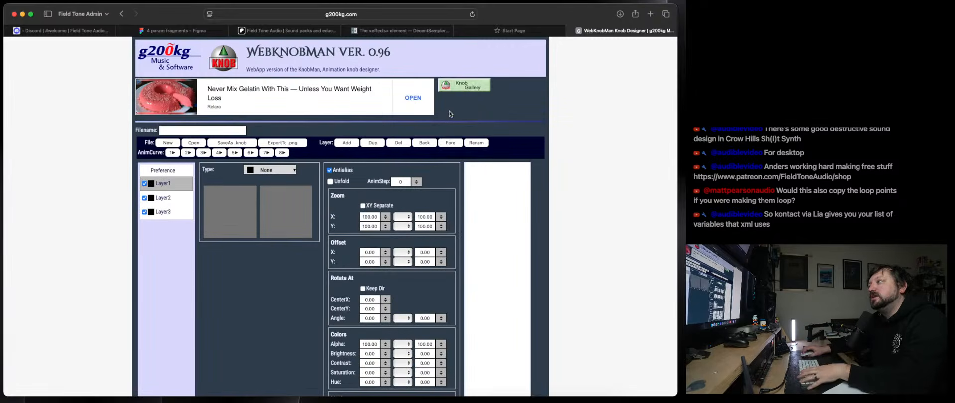
pyautogui.click(465, 85)
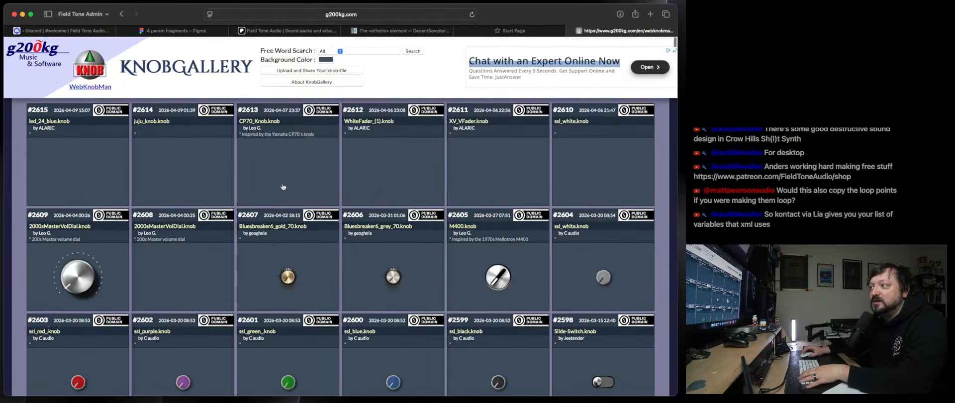
# Browse the gallery's knob designs and open BOS_knob_Autofilter_72x72_128f.knob in WebKnobMan.
pyautogui.scroll(-1, 333, 233)
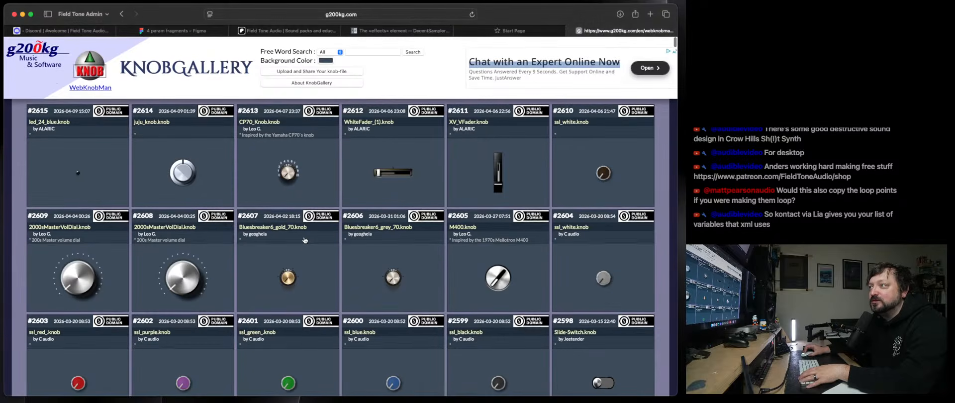
pyautogui.scroll(-5, 304, 240)
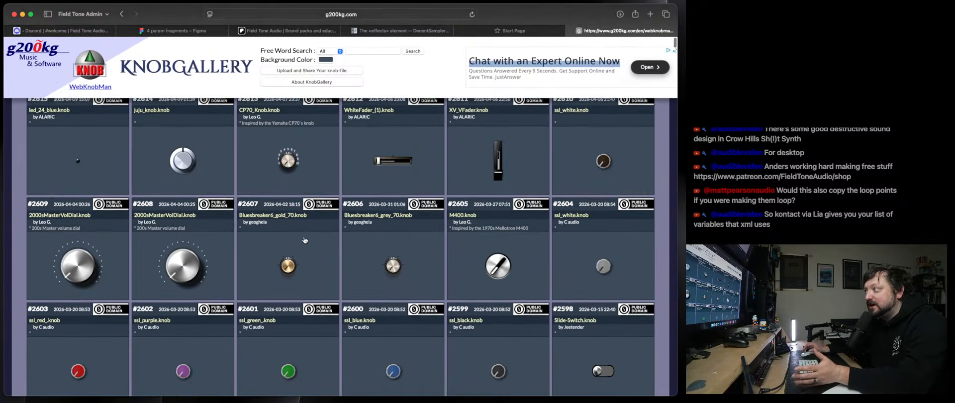
pyautogui.scroll(-6, 305, 240)
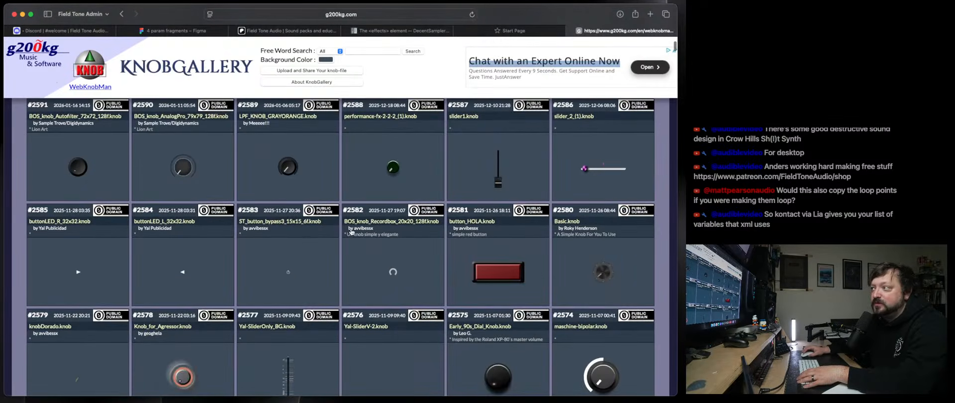
pyautogui.scroll(4, 348, 232)
pyautogui.scroll(-4, 348, 231)
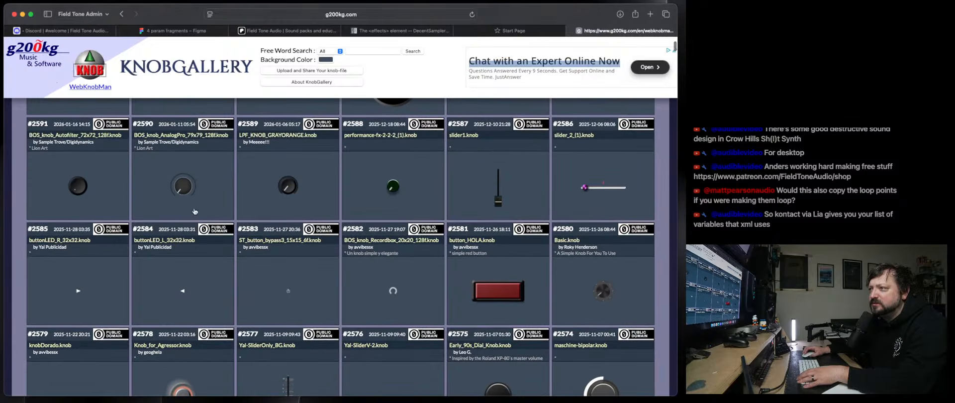
pyautogui.click(86, 191)
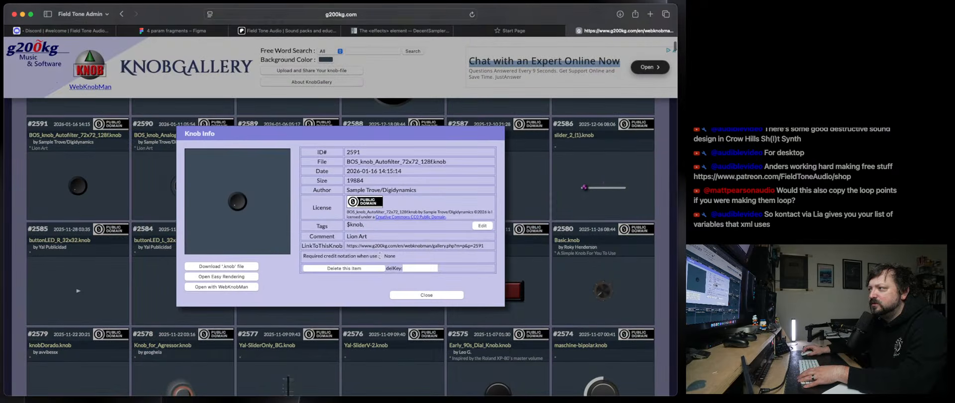
pyautogui.click(226, 287)
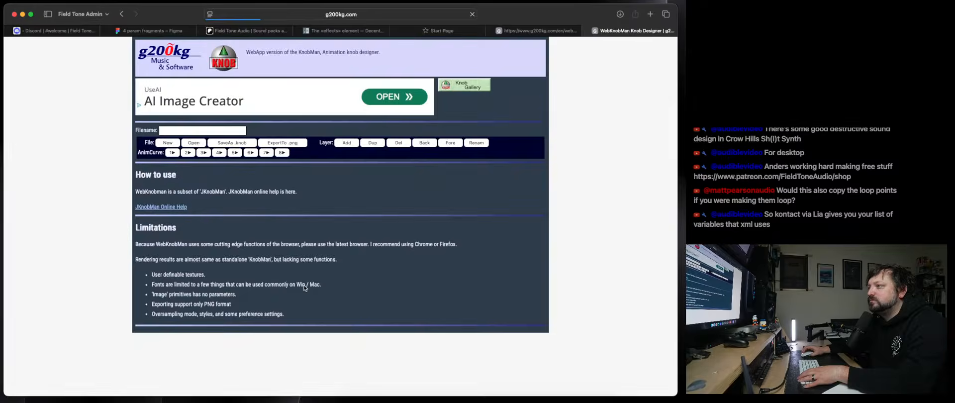
# Recolour the circular ring on Layer3, trying red first and settling on yellow #D0D026.
pyautogui.scroll(-1, 305, 288)
pyautogui.scroll(-3, 304, 286)
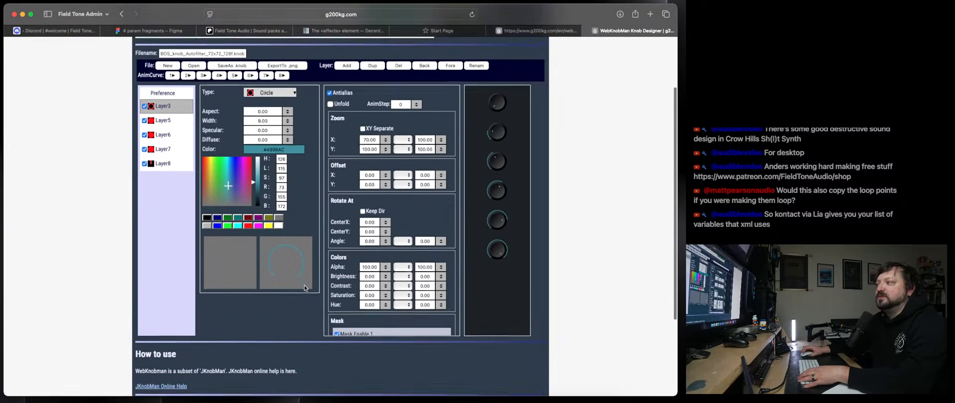
pyautogui.scroll(1, 300, 172)
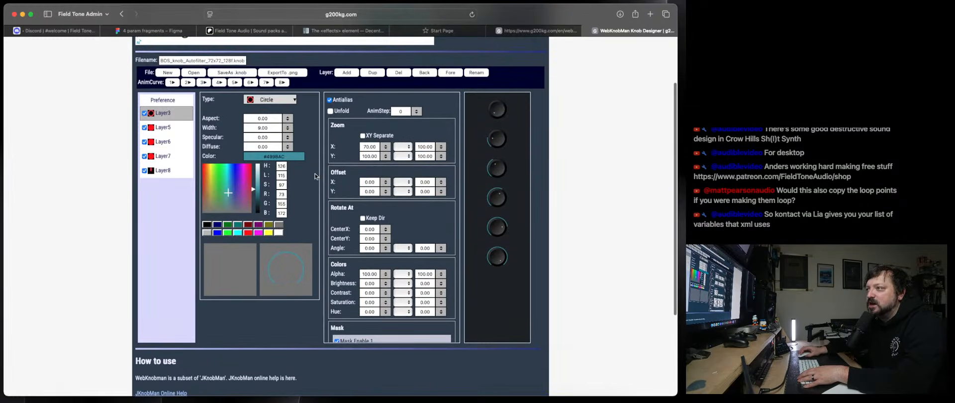
pyautogui.moveTo(228, 193); pyautogui.dragTo(250, 171)
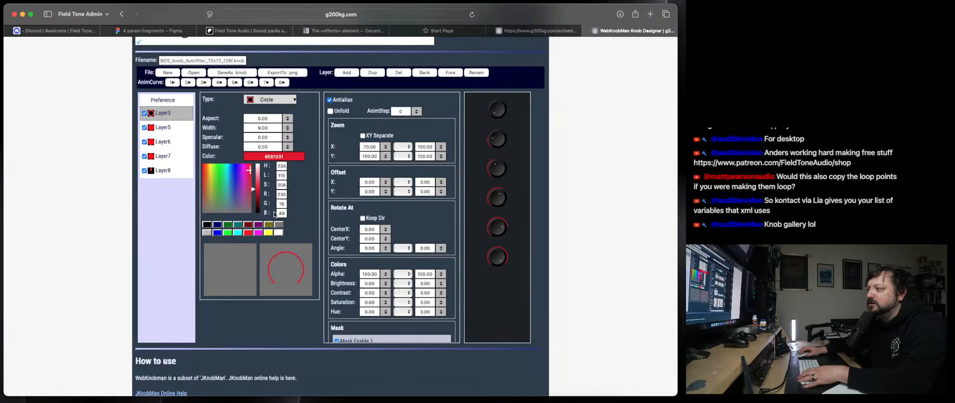
pyautogui.moveTo(247, 174); pyautogui.dragTo(211, 179)
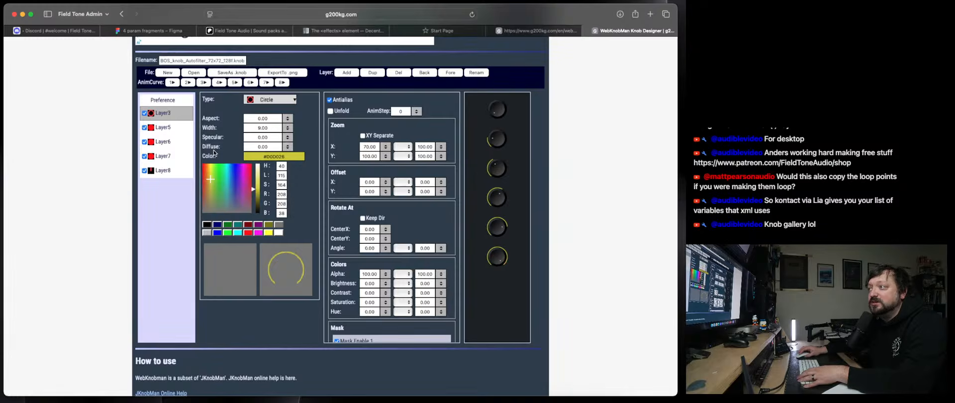
# Toggle the visibility of Layer3 to compare the knob with and without its ring, leaving the layer hidden.
pyautogui.click(144, 114)
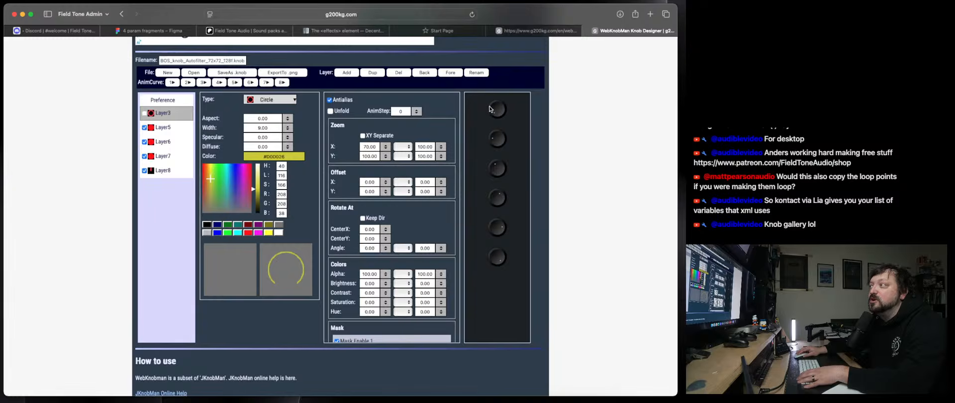
pyautogui.click(145, 114)
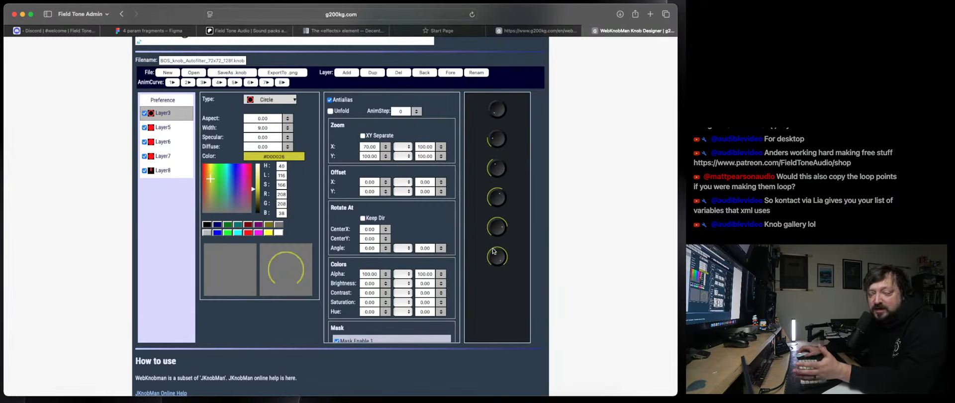
pyautogui.click(144, 114)
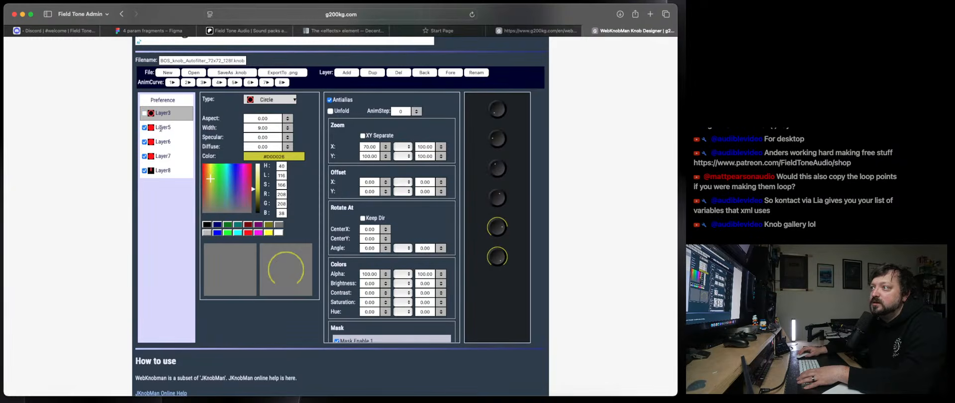
# Set the circle fill colour of Layer5 to #000001 and hide that layer.
pyautogui.click(159, 128)
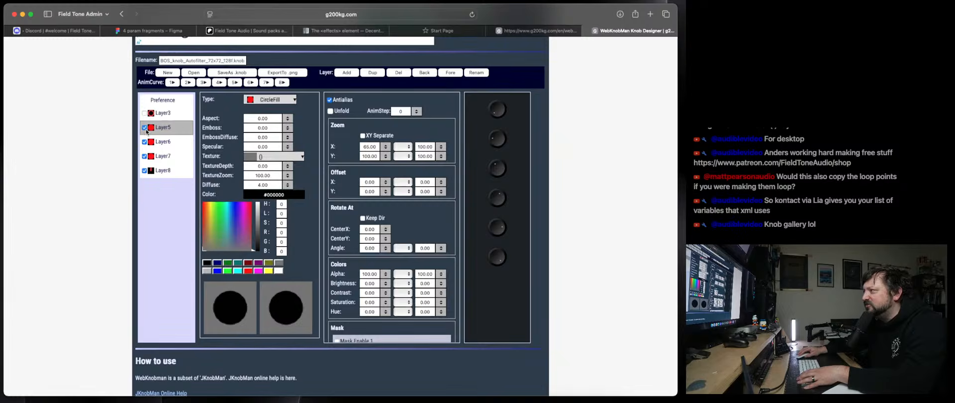
pyautogui.moveTo(214, 245); pyautogui.dragTo(236, 215)
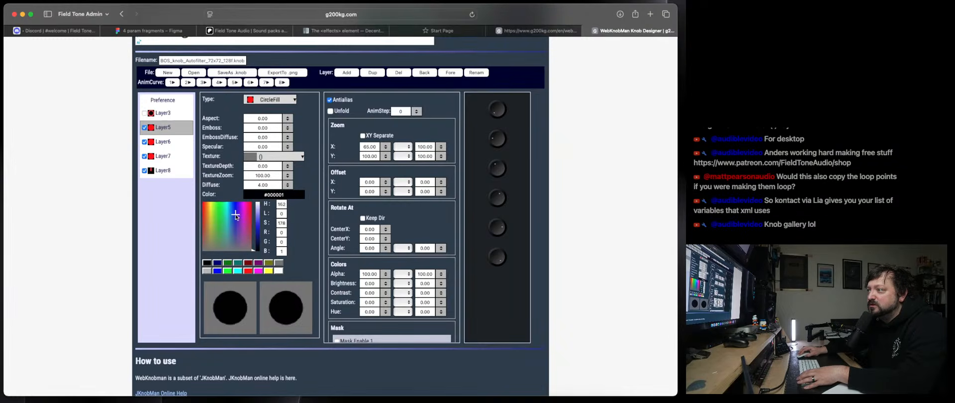
pyautogui.click(144, 127)
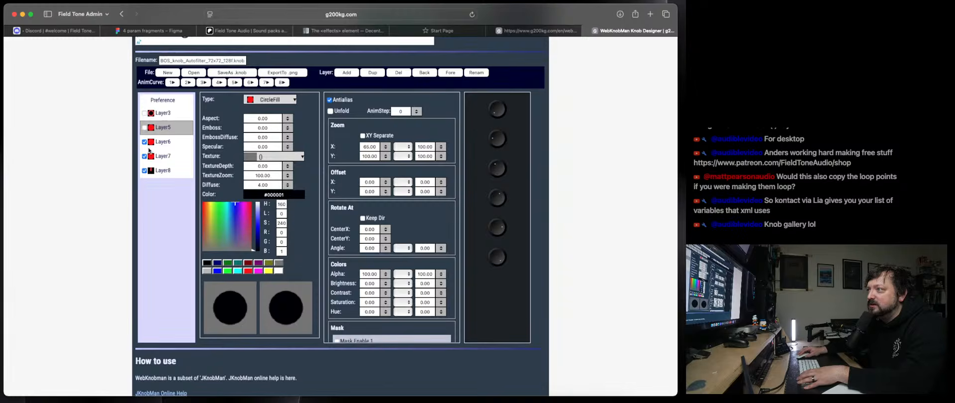
# Hide Layer6 and show it again to examine what it contributes to the knob.
pyautogui.click(144, 141)
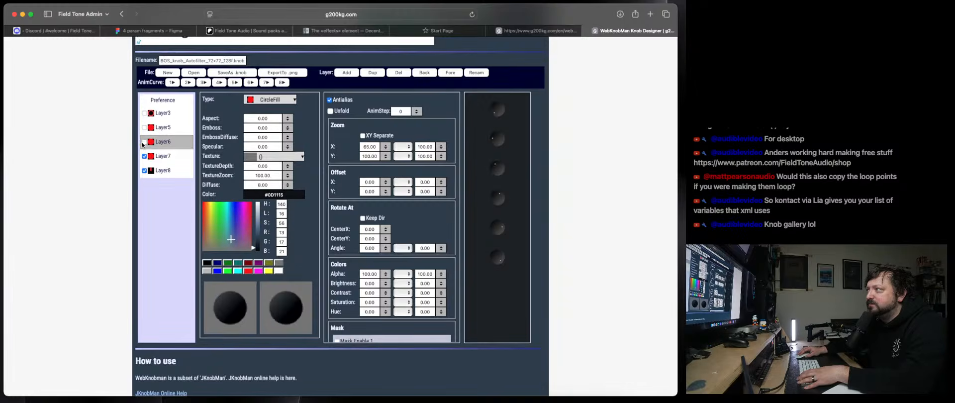
pyautogui.click(143, 143)
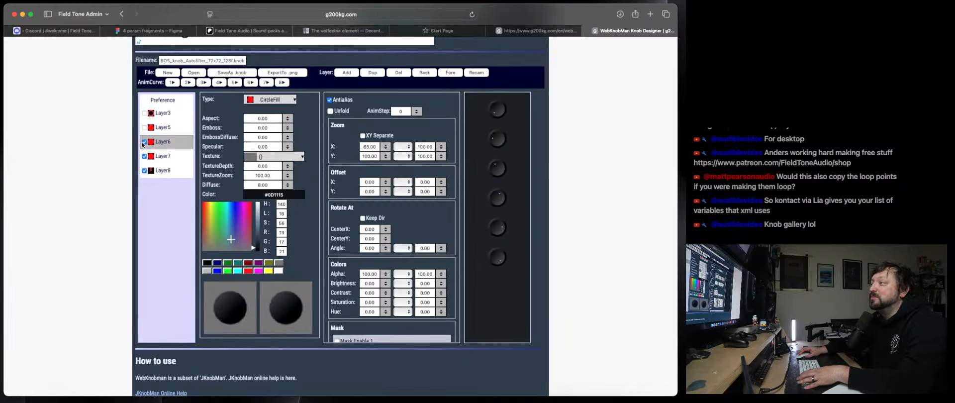
# Hide Layer6 of the knob briefly and show it again to compare the preview.
pyautogui.click(143, 143)
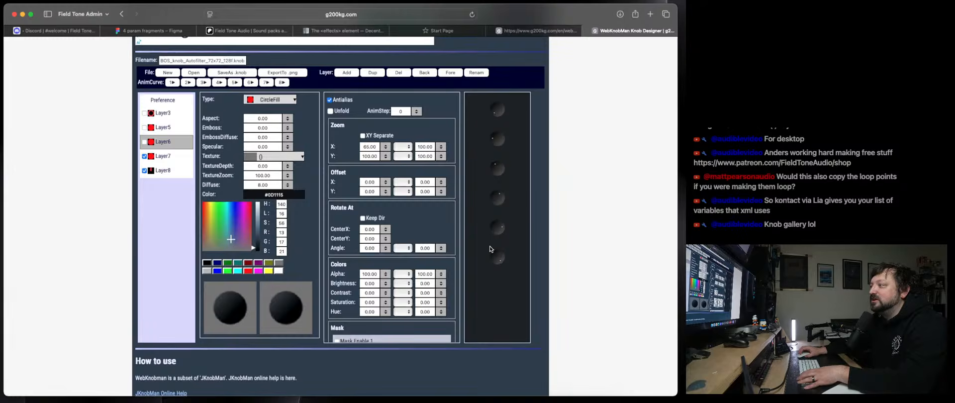
pyautogui.click(144, 142)
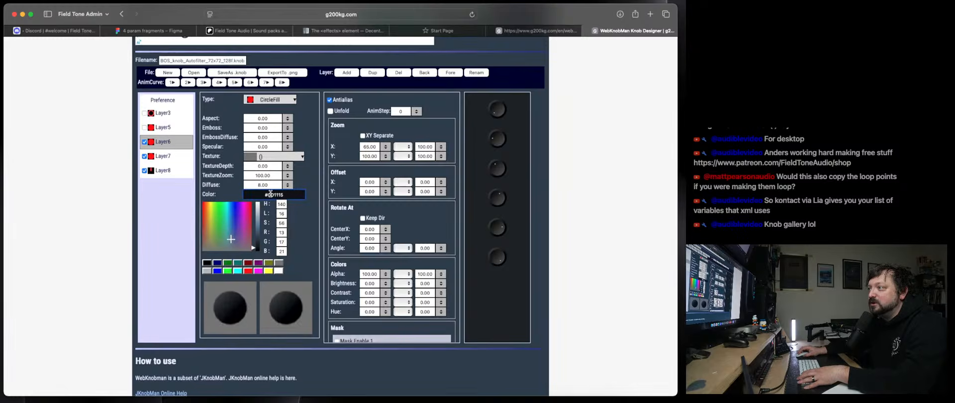
# Lengthen the knob's indicator line in Layer8, trying 20 and 40 before settling on a length of 60.
pyautogui.click(163, 170)
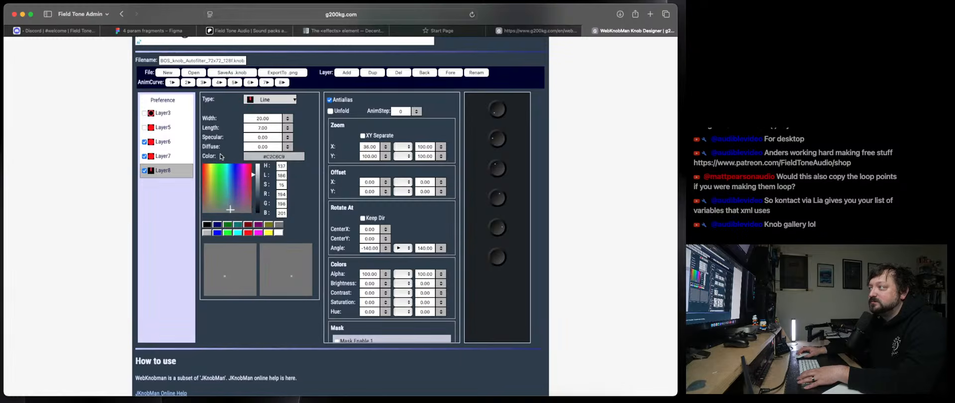
pyautogui.tripleClick(260, 128)
pyautogui.write('20.00')
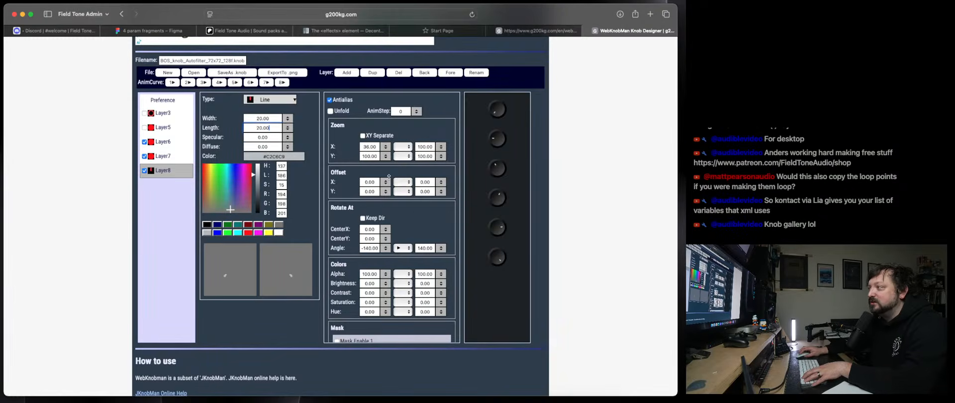
pyautogui.tripleClick(271, 128)
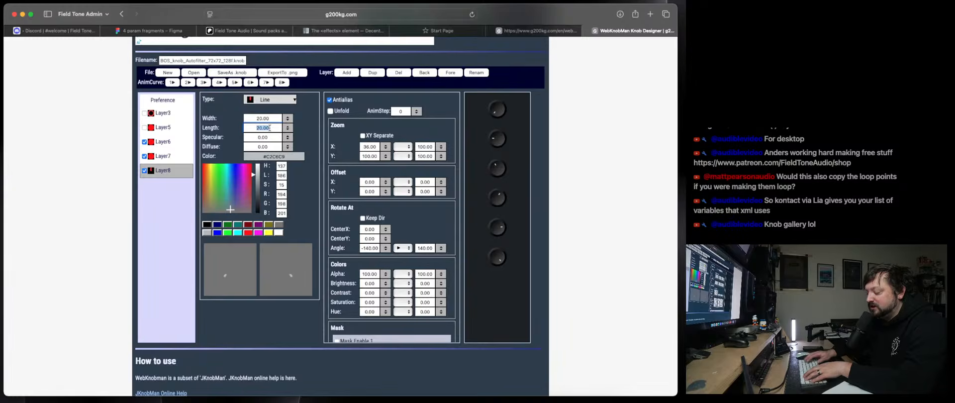
pyautogui.write('40.00')
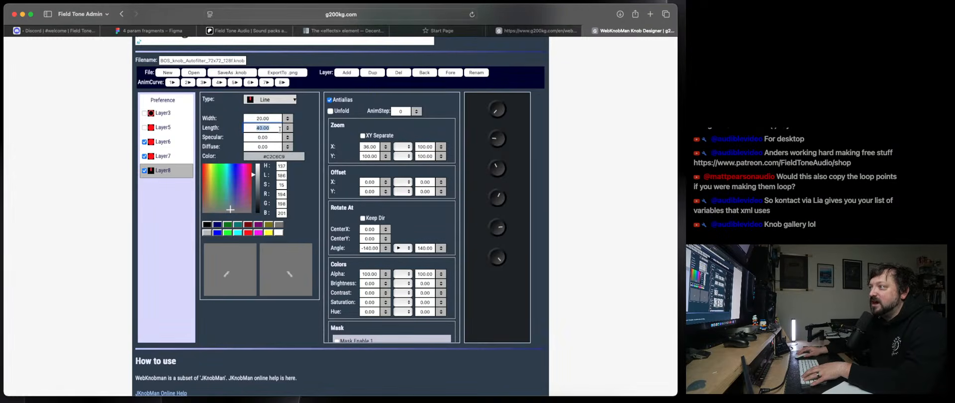
pyautogui.write('60.00')
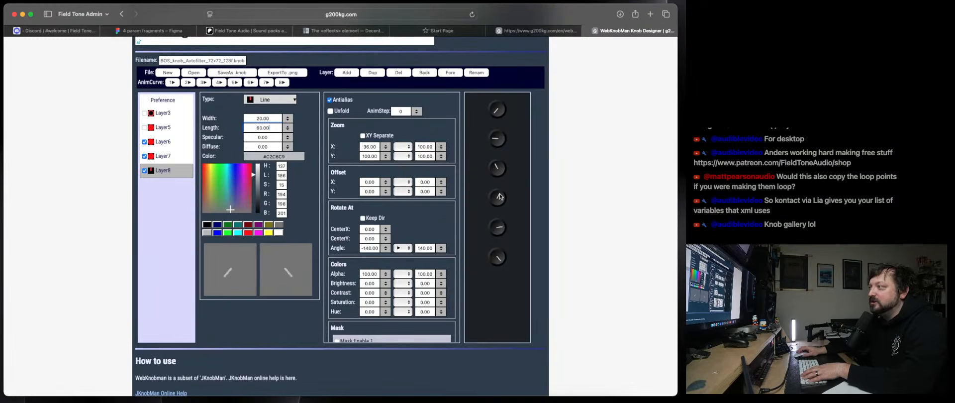
# Return to the Knob Gallery, close the open knob details and open V_Slide.knob with WebKnobMan.
pyautogui.click(537, 31)
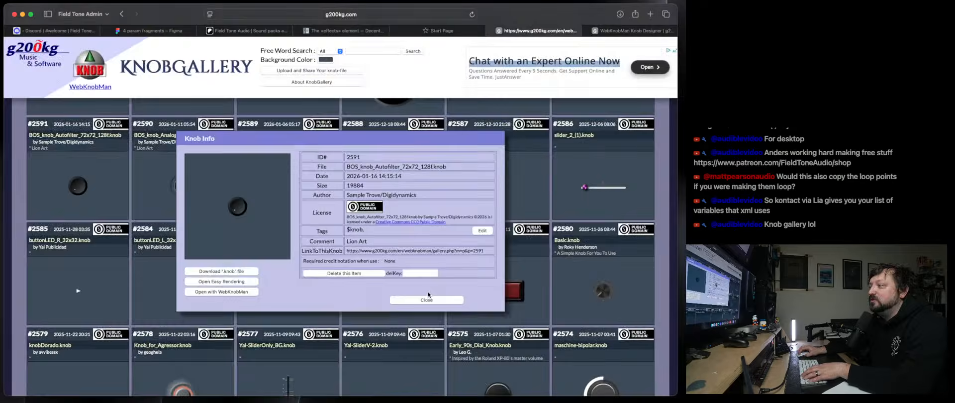
pyautogui.click(426, 294)
pyautogui.scroll(-5, 358, 309)
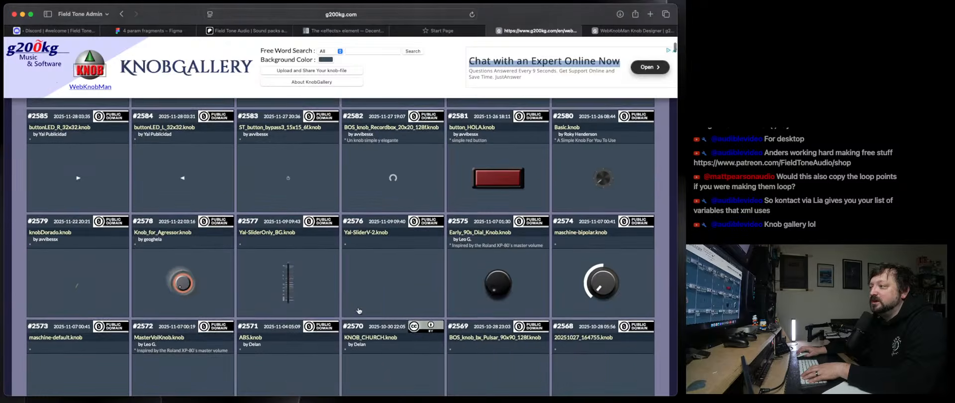
pyautogui.scroll(-10, 358, 309)
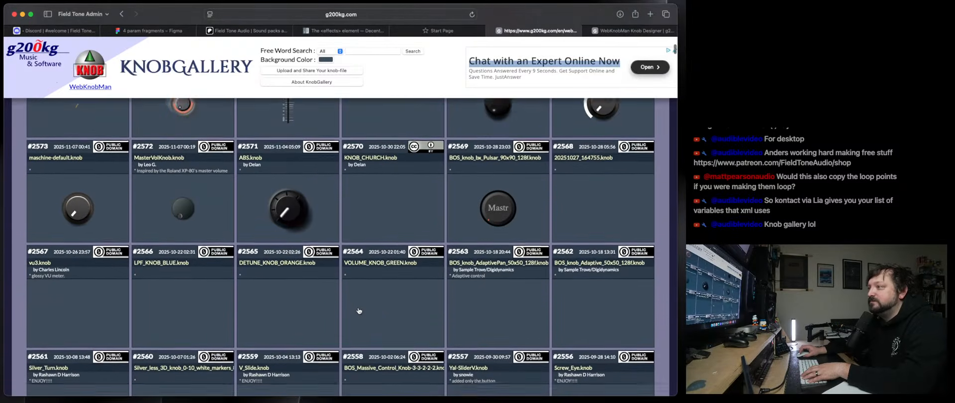
pyautogui.scroll(-4, 358, 309)
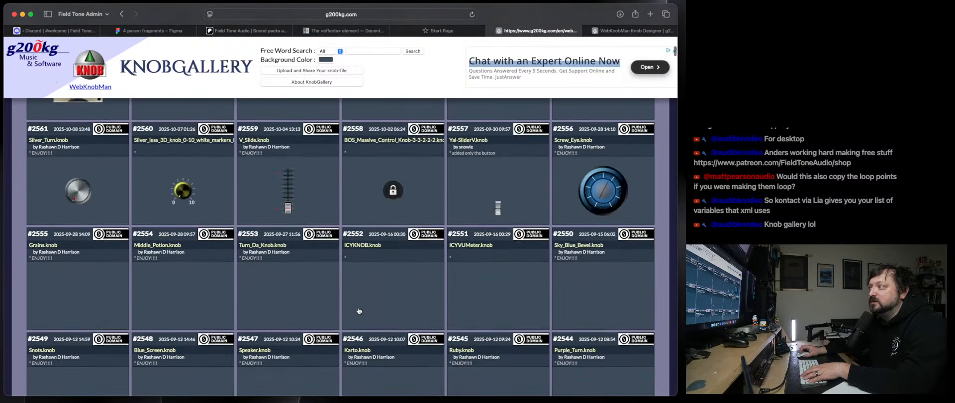
pyautogui.click(287, 189)
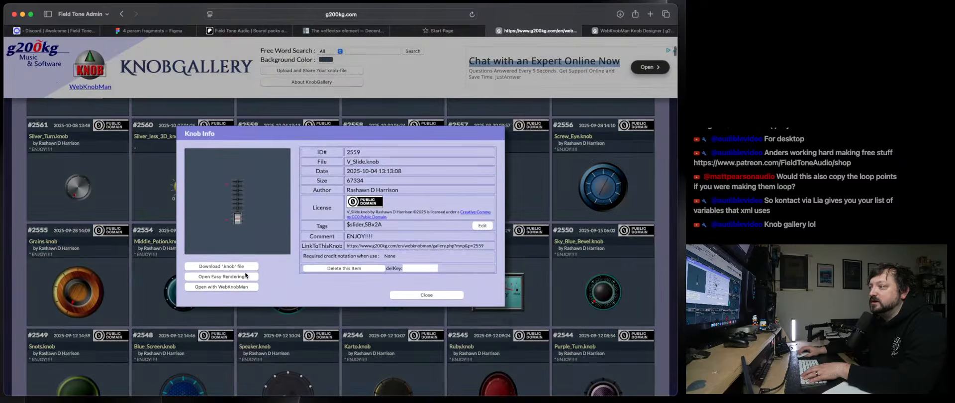
pyautogui.click(228, 289)
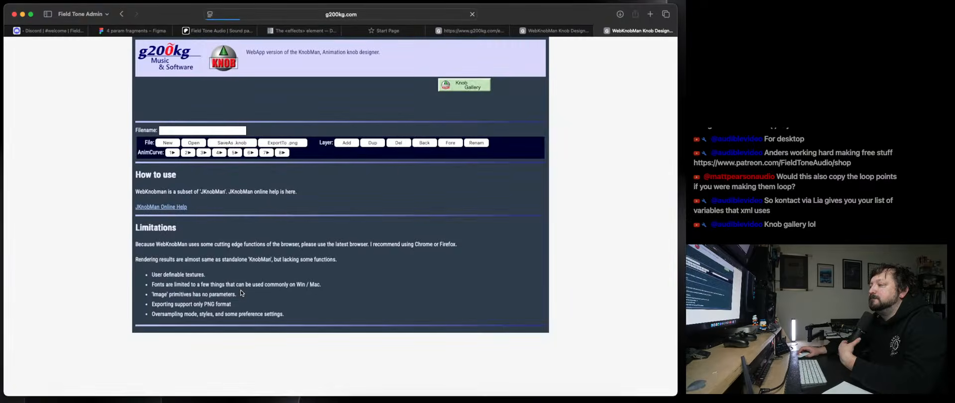
# Hide the slider's Layer2 tick lines and inspect the settings of Layer3 and Layer8.
pyautogui.scroll(-3, 293, 235)
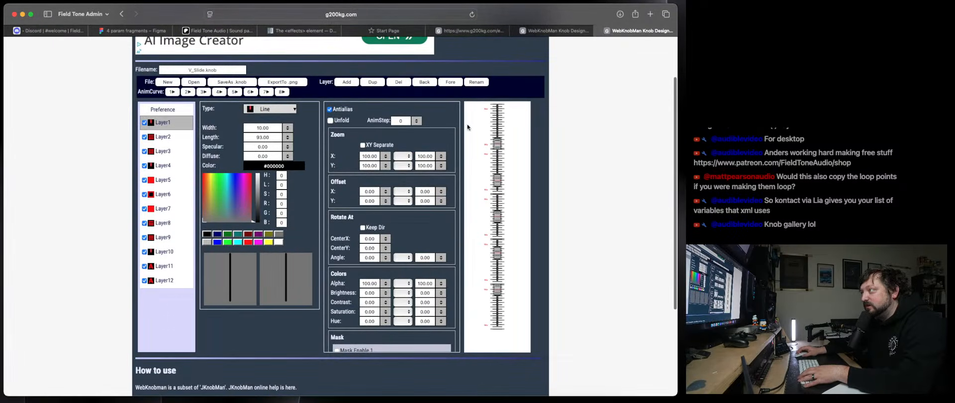
pyautogui.click(167, 137)
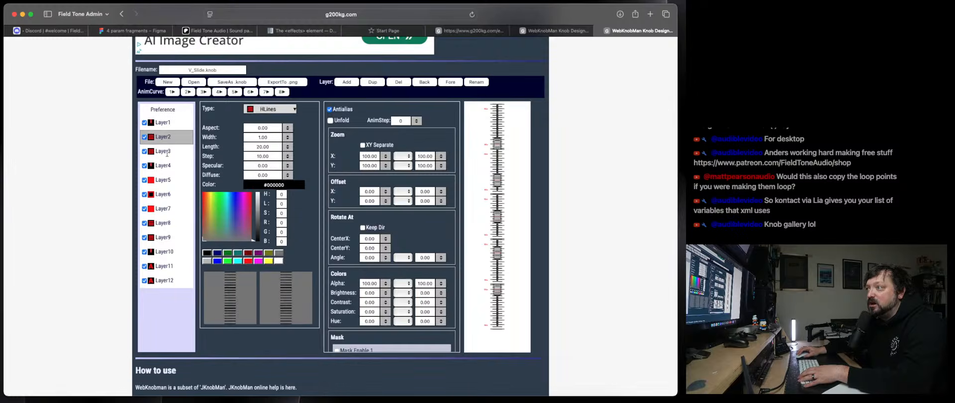
pyautogui.click(143, 138)
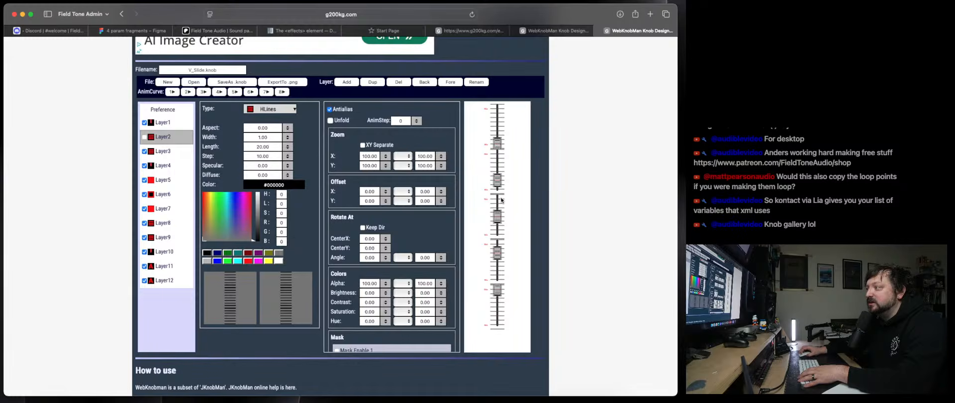
pyautogui.click(161, 151)
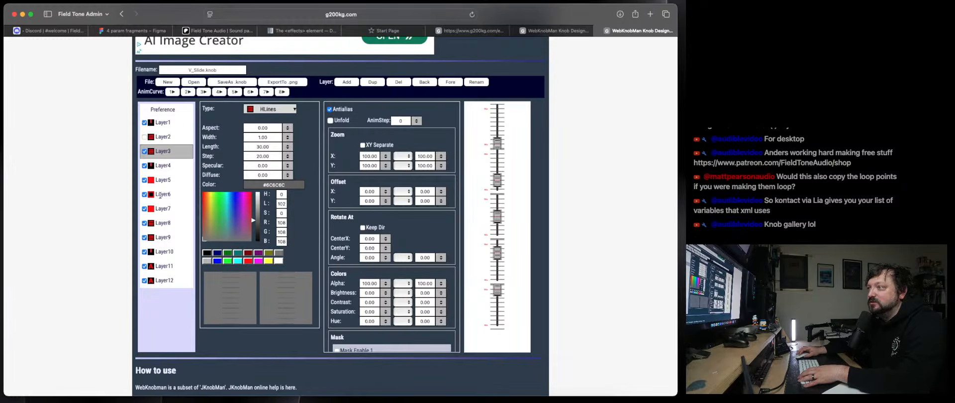
pyautogui.click(157, 223)
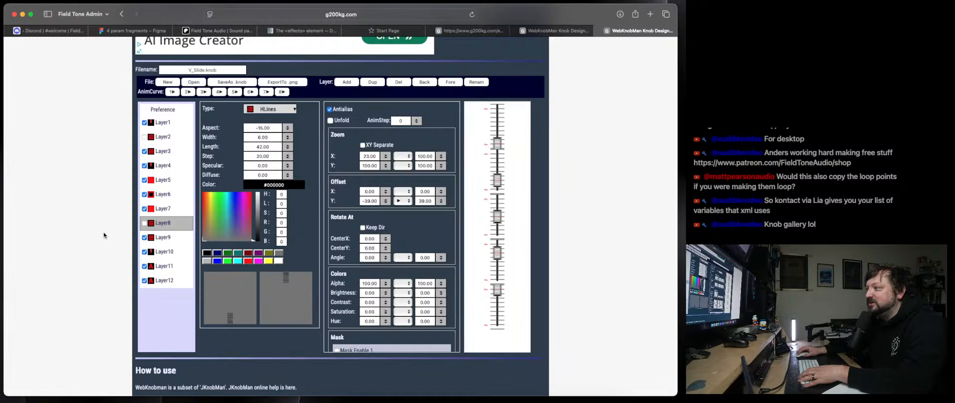
# Change the colour of the slider's Layer9 lines to #FFFFFE, with hue 154 and saturation 76.
pyautogui.click(143, 238)
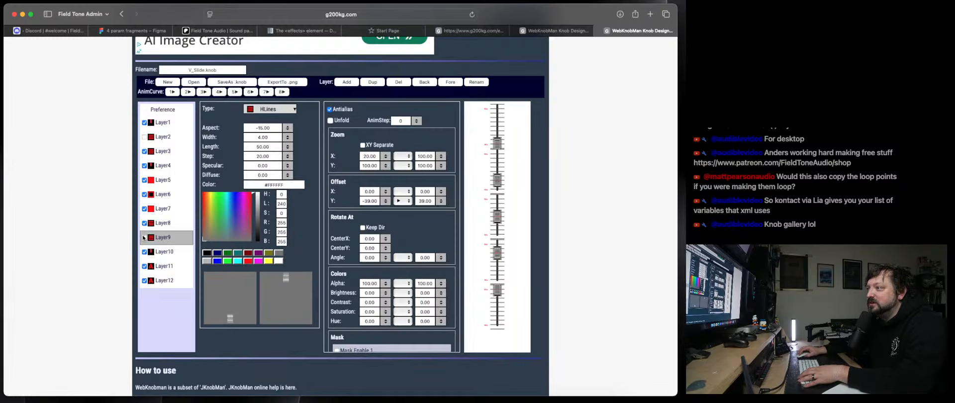
pyautogui.moveTo(240, 201); pyautogui.dragTo(217, 207)
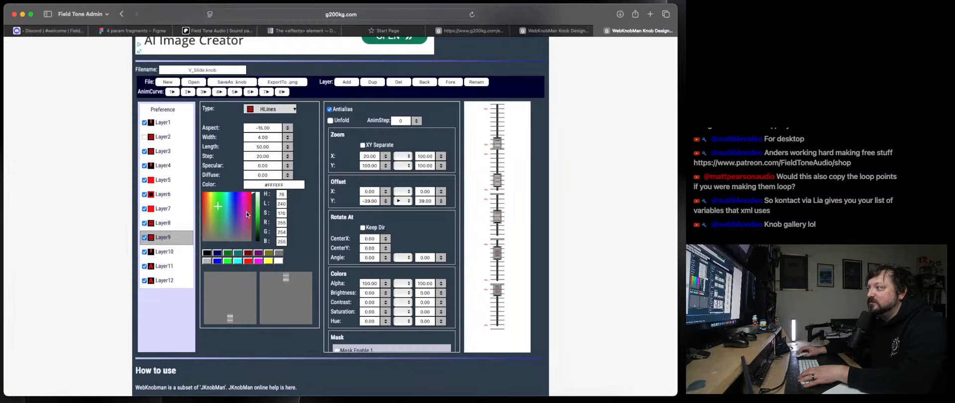
pyautogui.click(234, 225)
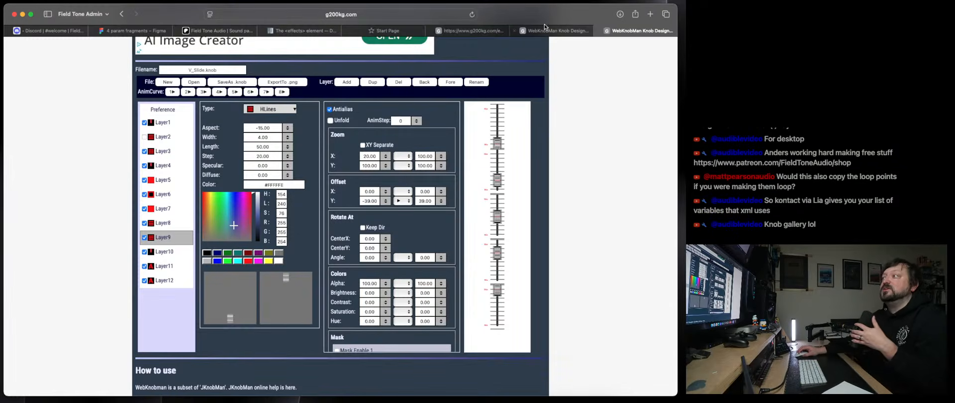
# Go back to the Knob Gallery, close the V_Slide.knob details and browse further through the shared knob designs.
pyautogui.moveTo(543, 31)
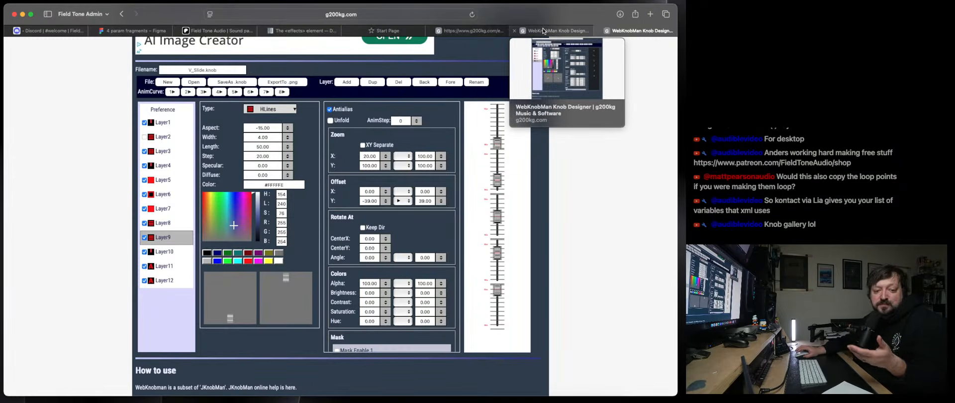
pyautogui.click(543, 31)
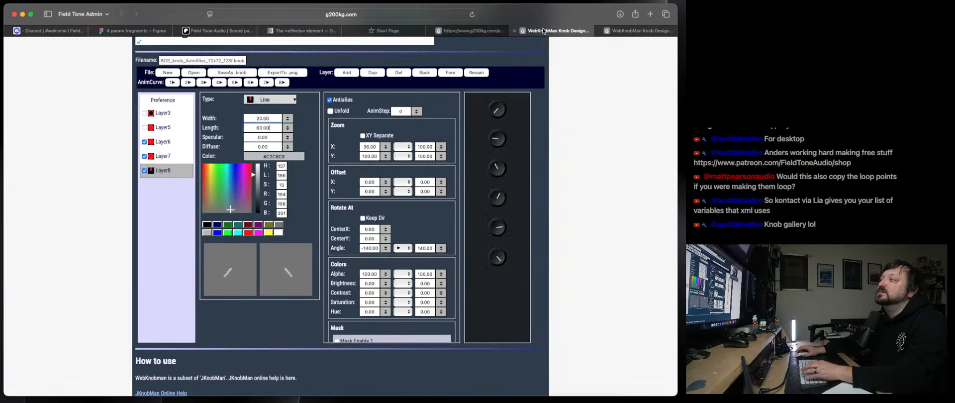
pyautogui.click(470, 31)
pyautogui.scroll(-3, 441, 258)
pyautogui.click(426, 295)
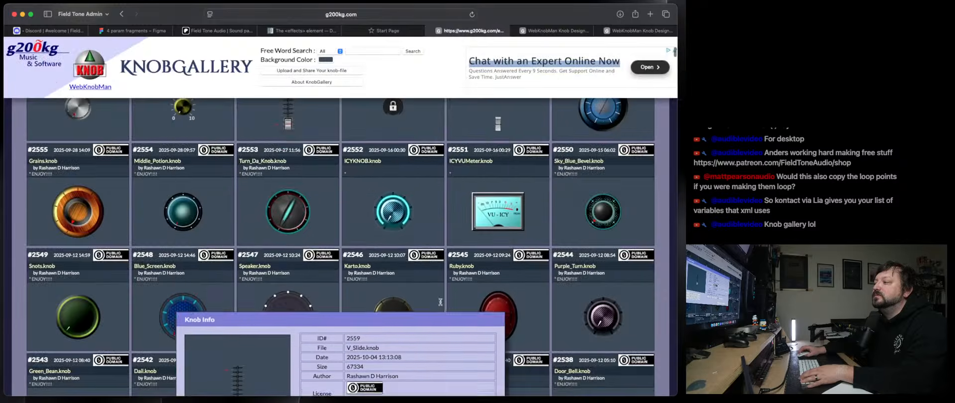
pyautogui.scroll(-5, 424, 297)
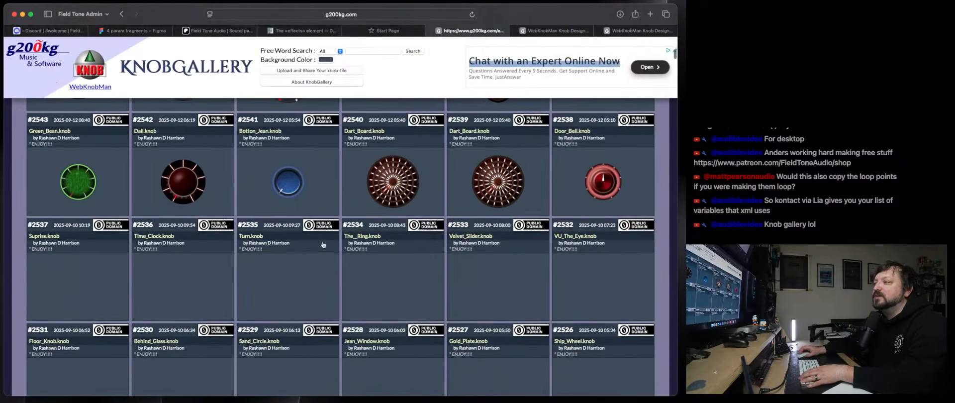
pyautogui.scroll(-4, 290, 258)
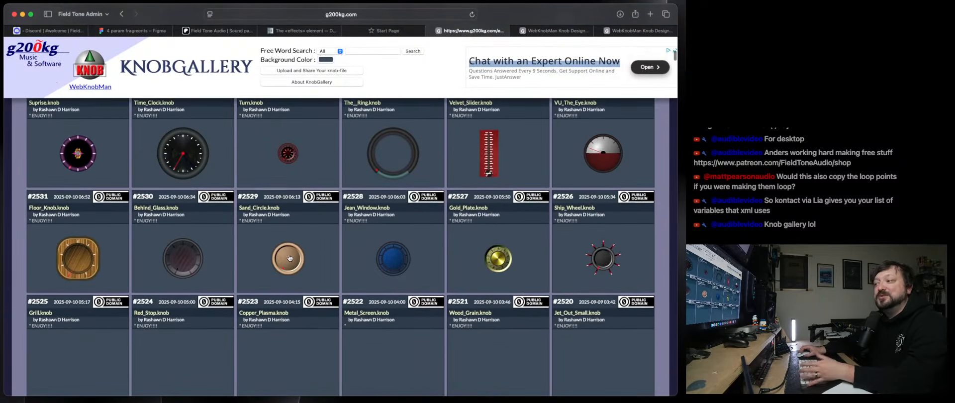
pyautogui.scroll(-5, 290, 258)
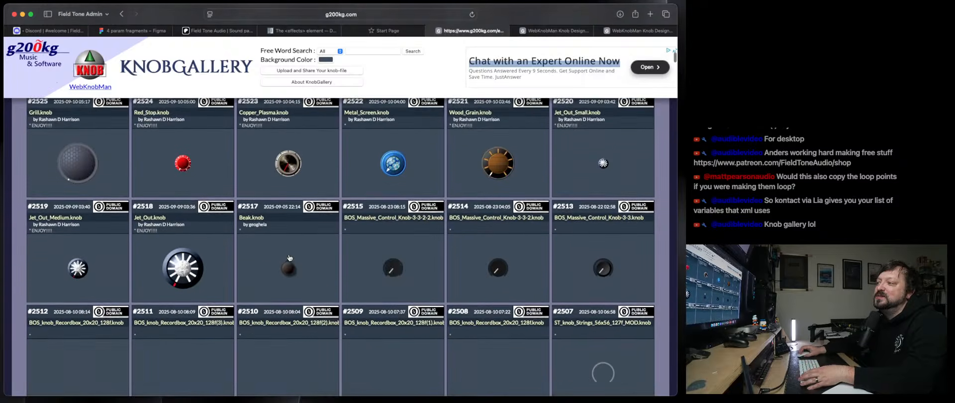
# Return to the V_Slide.knob design and export it as a PNG image.
pyautogui.click(638, 30)
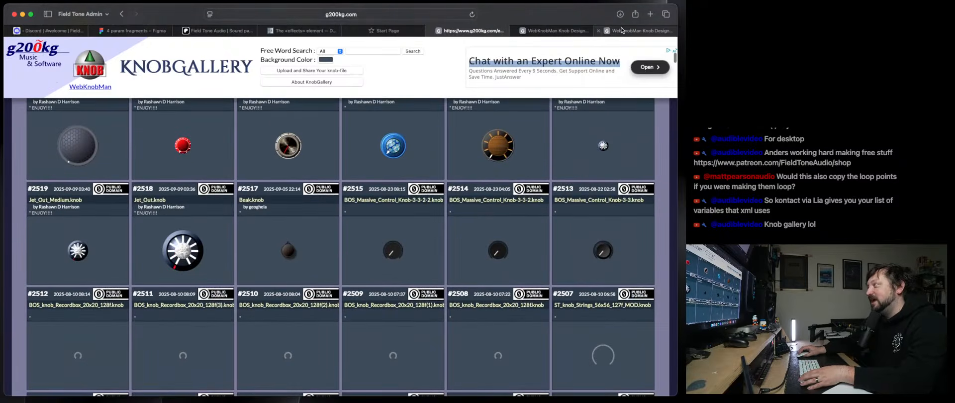
pyautogui.scroll(3, 312, 277)
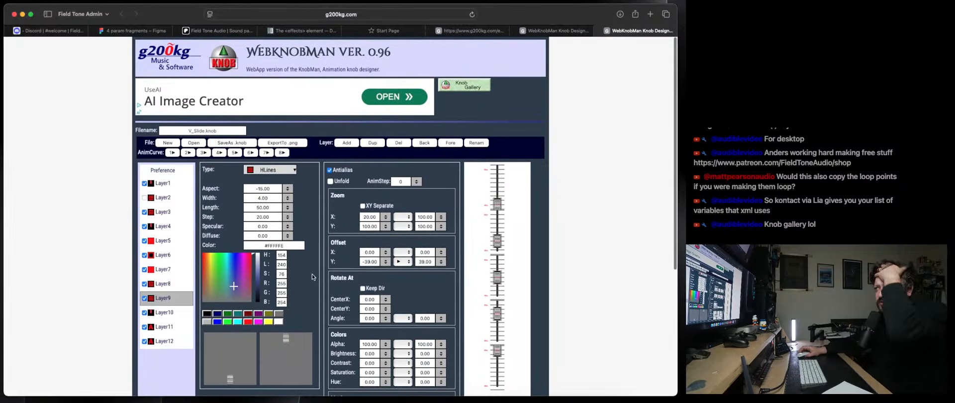
pyautogui.scroll(-1, 287, 188)
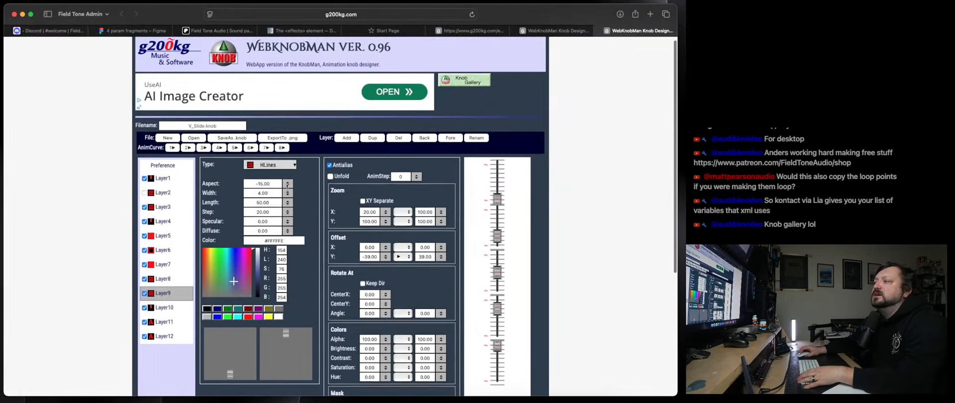
pyautogui.click(269, 134)
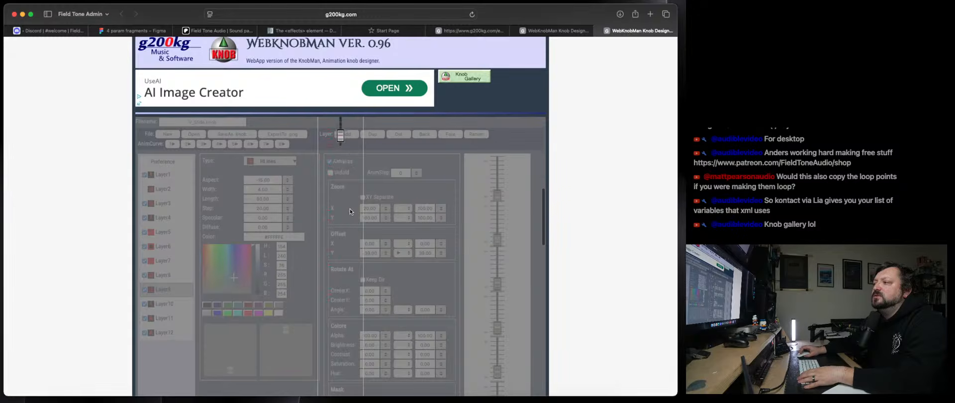
# Examine the slider frames along the rendered PNG strip, declining the site's download request.
pyautogui.scroll(8, 350, 208)
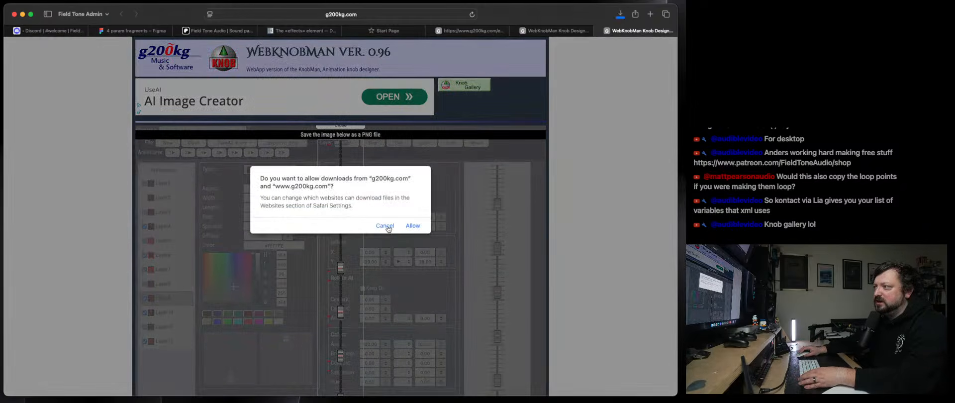
pyautogui.click(385, 225)
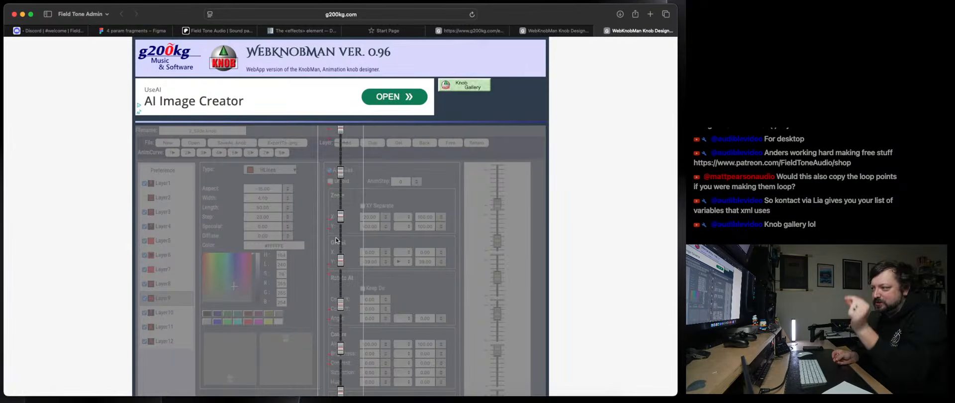
pyautogui.scroll(-5, 336, 241)
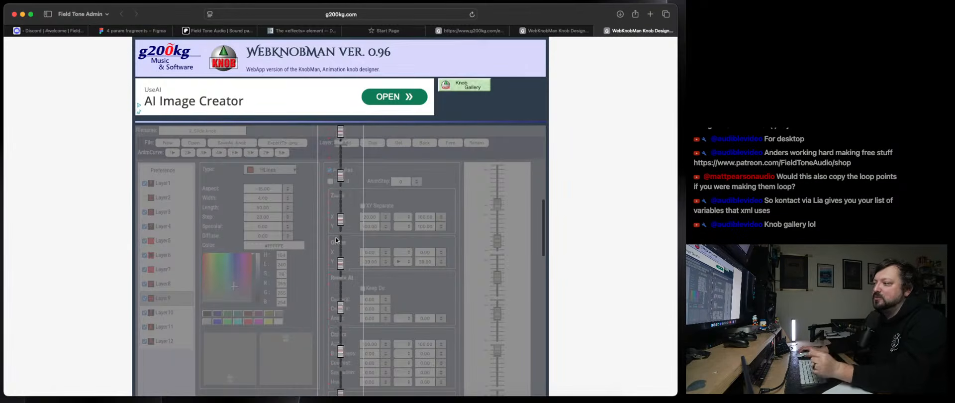
pyautogui.scroll(-5, 336, 241)
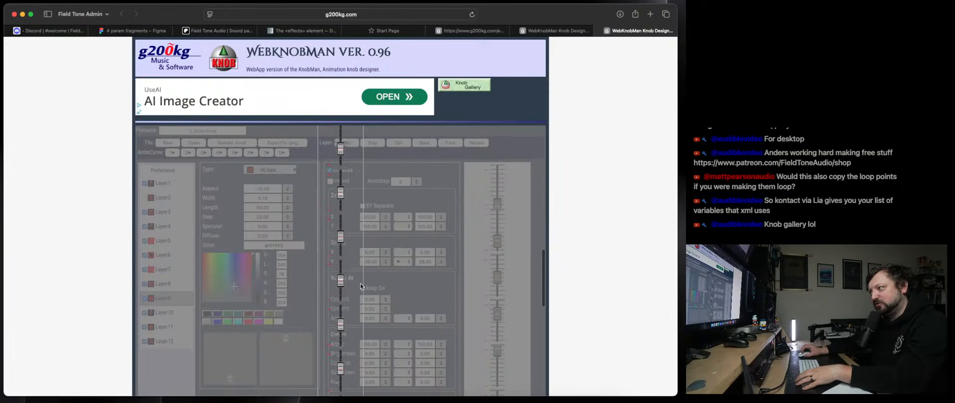
# Look over the rest of the page with the rendered slider strip and return to the BOS_knob_Autofilter knob design.
pyautogui.scroll(-8, 360, 286)
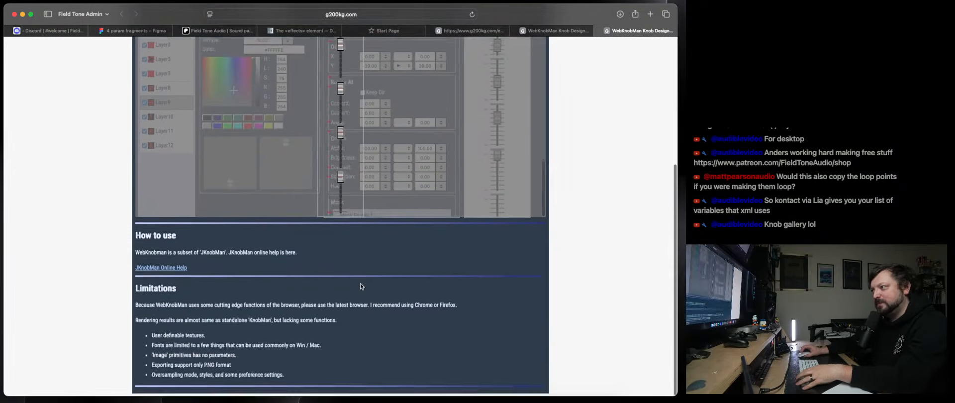
pyautogui.scroll(3, 361, 285)
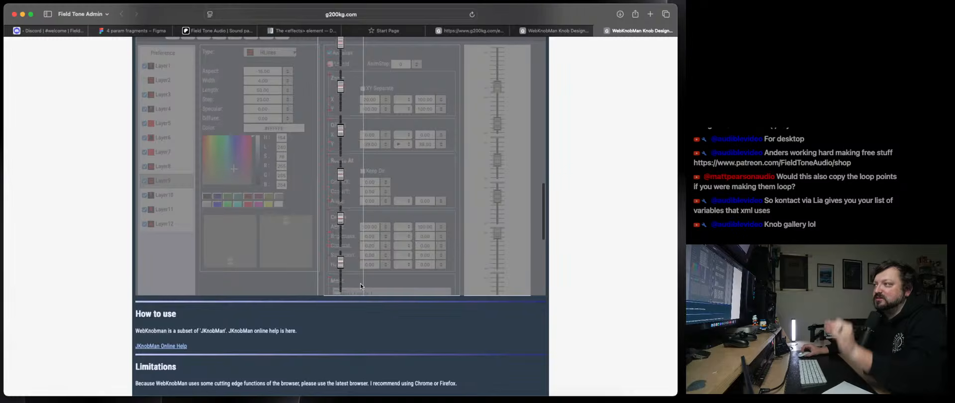
pyautogui.scroll(5, 360, 282)
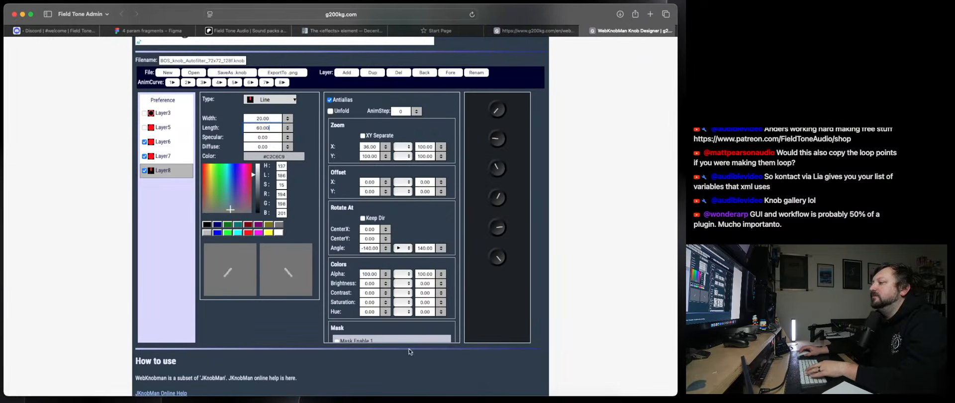
pyautogui.click(598, 30)
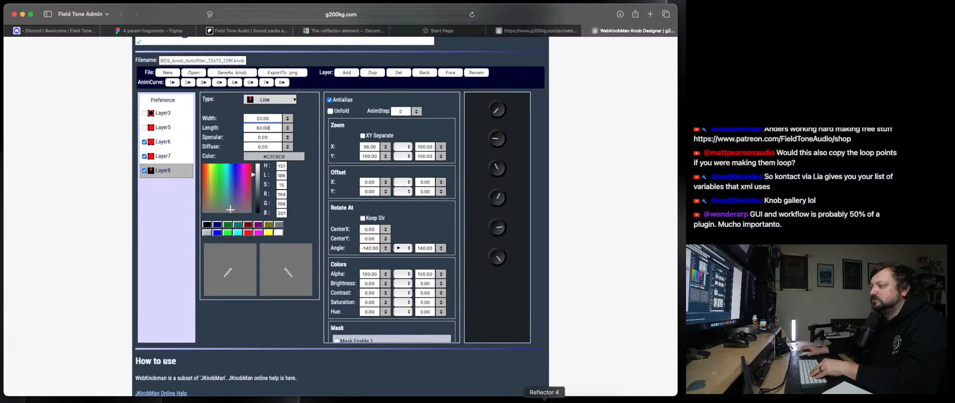
# Switch to Logic Pro and open the DecentSampler instrument on the Inst 1 track.
pyautogui.click(486, 400)
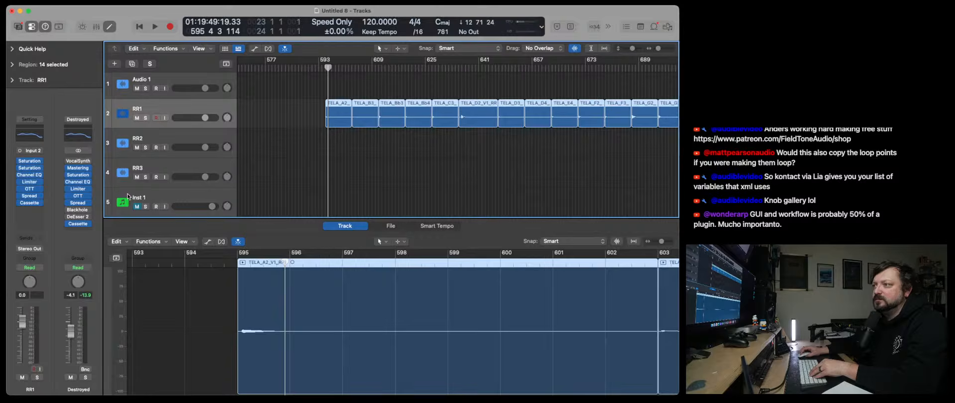
pyautogui.click(128, 197)
pyautogui.click(29, 150)
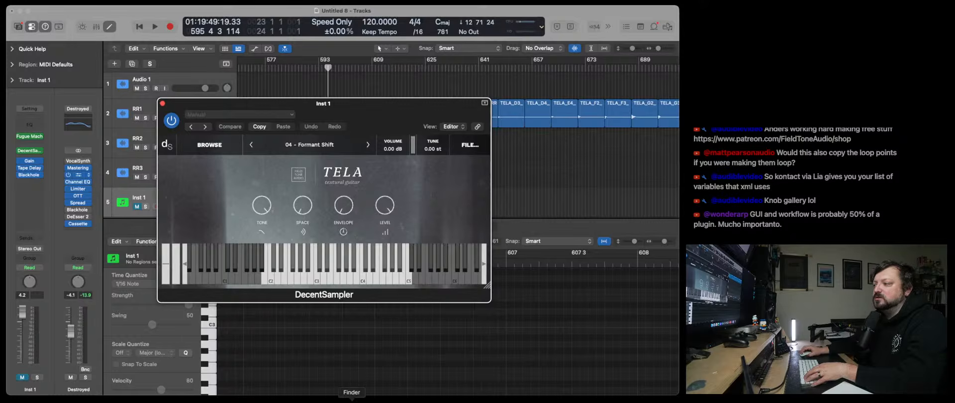
# Switch to Finder and open 2025 White Knob 4.png from the TELA library's Images folder.
pyautogui.click(352, 401)
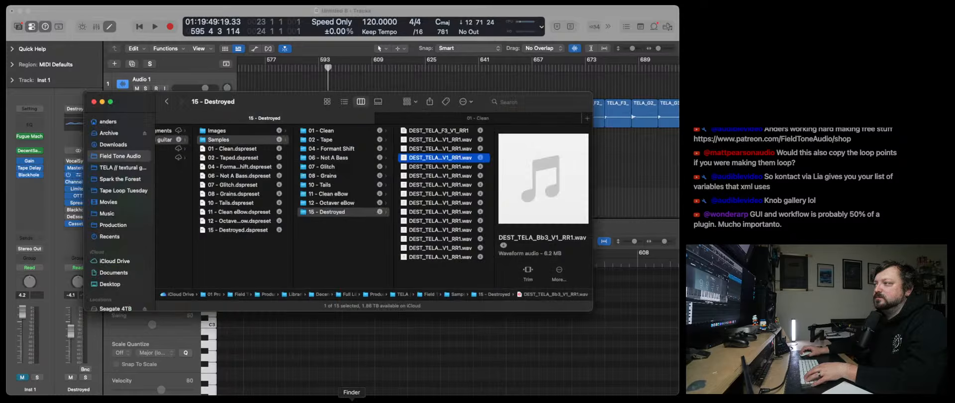
pyautogui.click(237, 132)
pyautogui.click(326, 130)
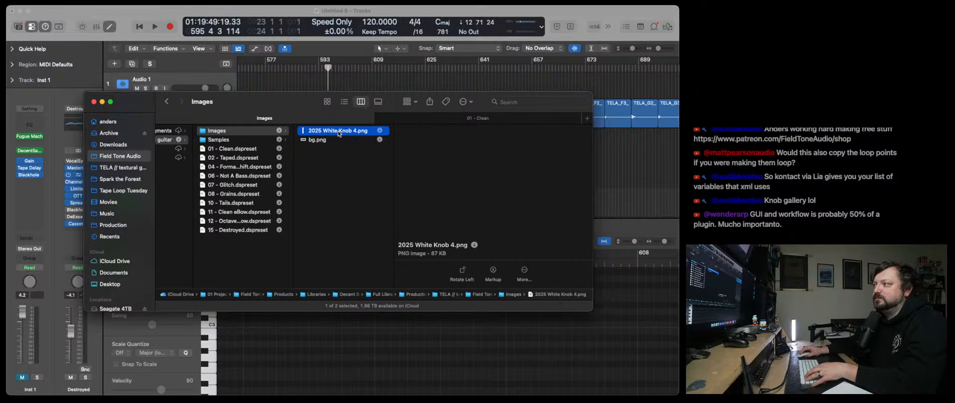
pyautogui.press('space')
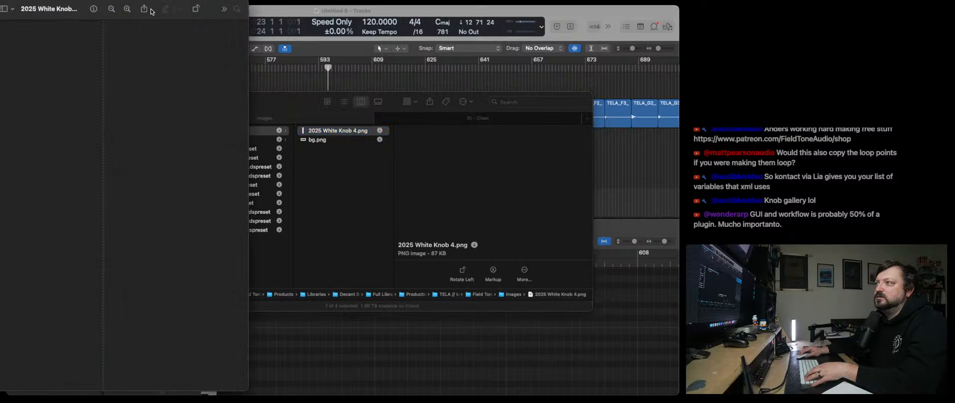
# Examine the knob rotation frames along the whole 2025 White Knob 4.png strip, and close the image.
pyautogui.click(146, 19)
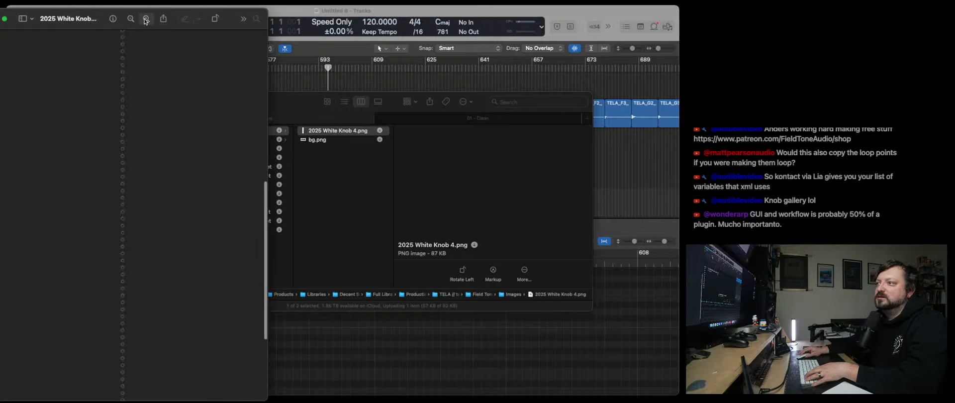
pyautogui.click(146, 20)
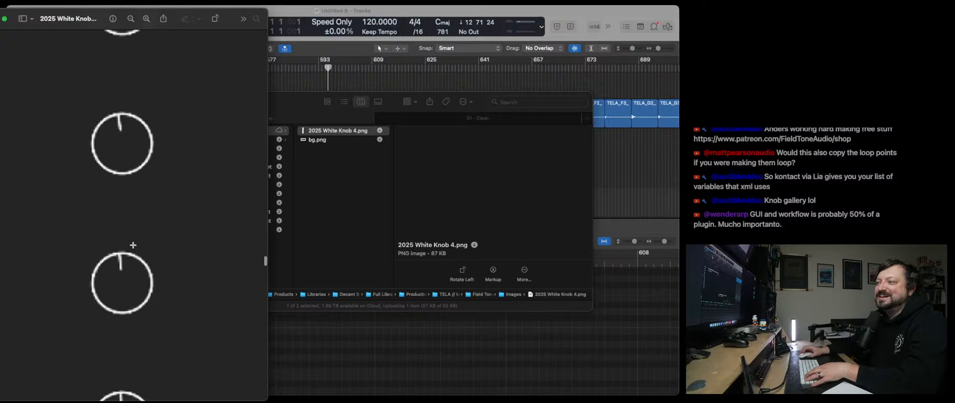
pyautogui.click(131, 21)
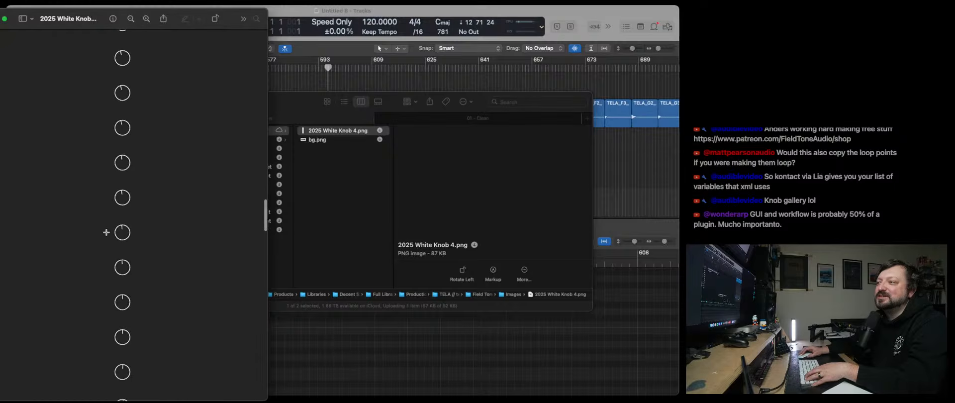
pyautogui.scroll(-5, 166, 230)
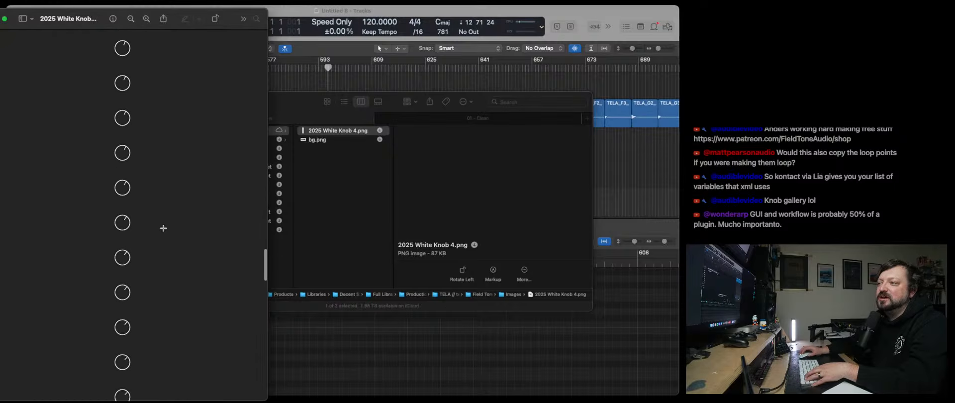
pyautogui.scroll(-5, 163, 228)
pyautogui.scroll(-3, 163, 228)
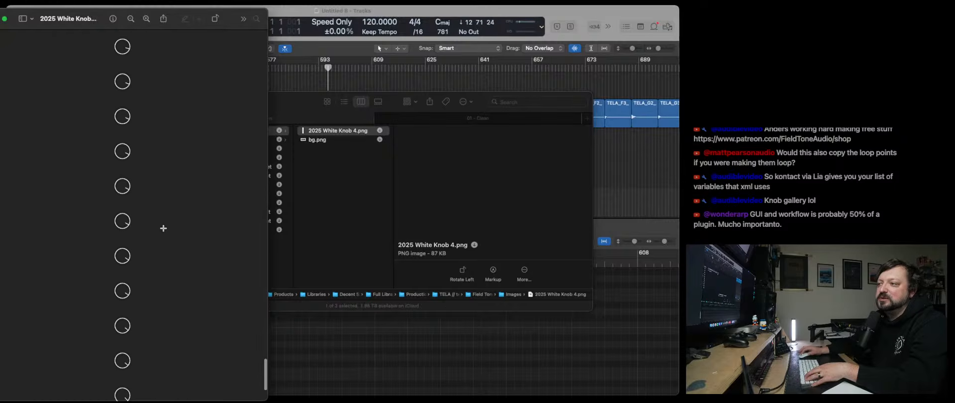
pyautogui.scroll(15, 163, 228)
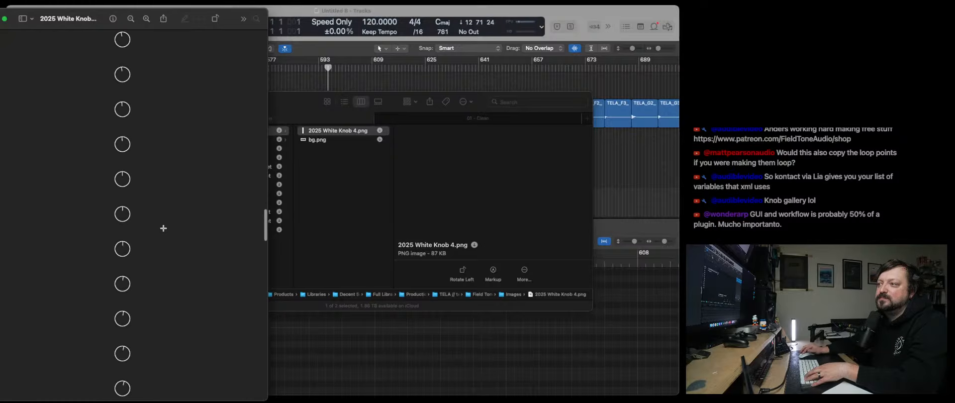
pyautogui.scroll(10, 163, 228)
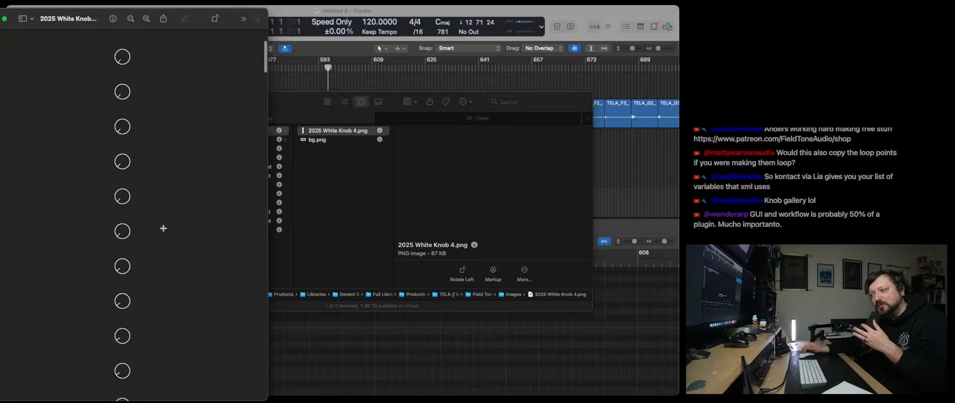
pyautogui.scroll(-1, 163, 227)
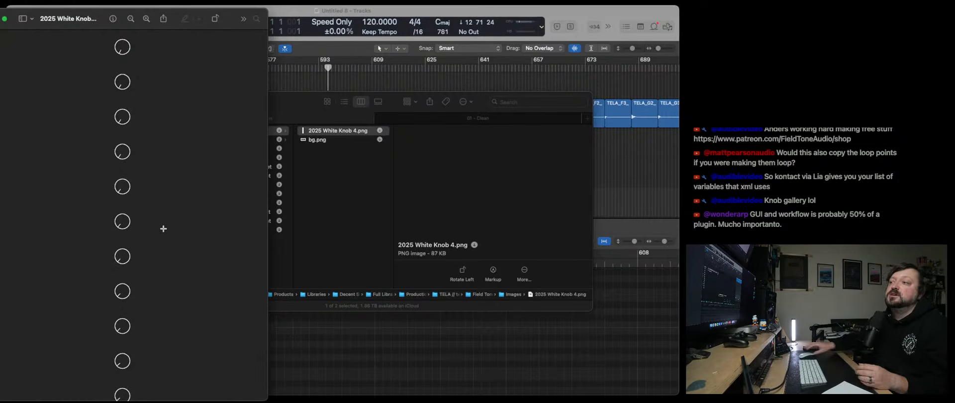
pyautogui.scroll(1, 168, 183)
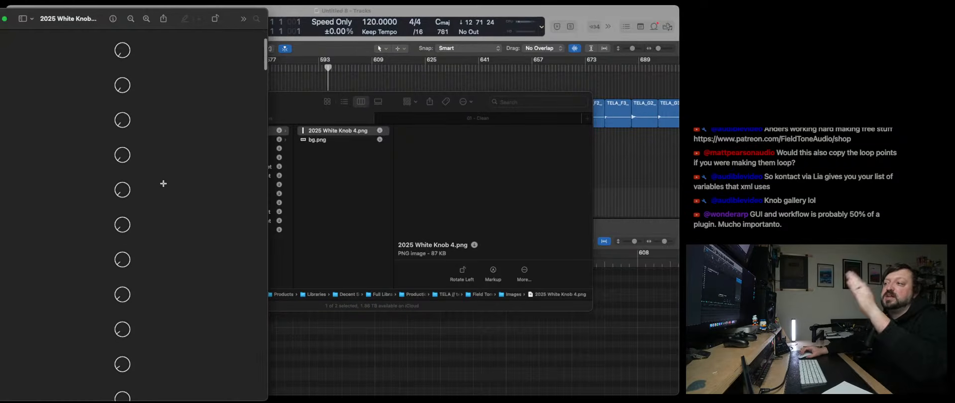
pyautogui.scroll(-10, 163, 183)
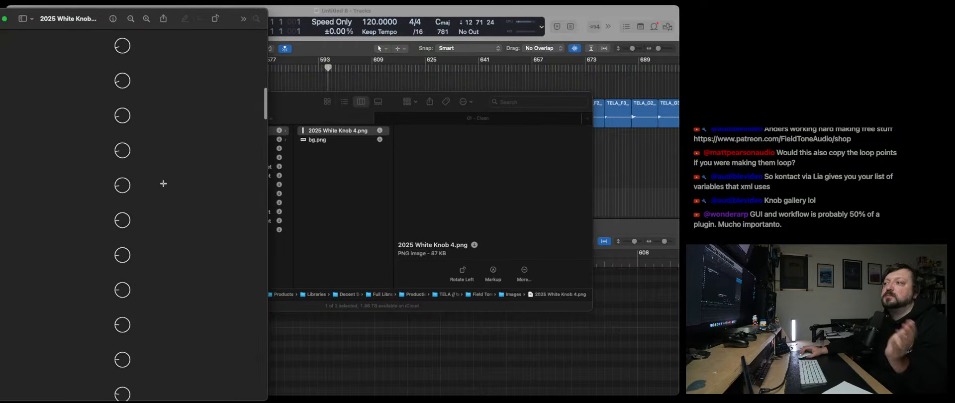
pyautogui.scroll(-10, 163, 184)
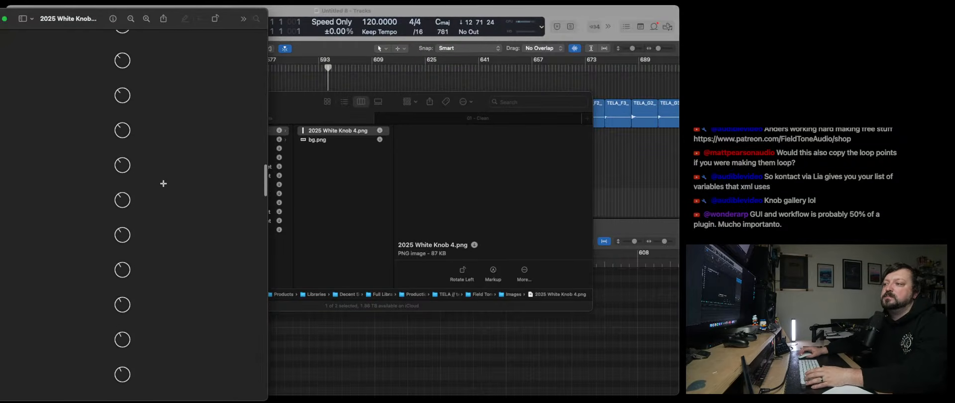
pyautogui.scroll(-10, 163, 184)
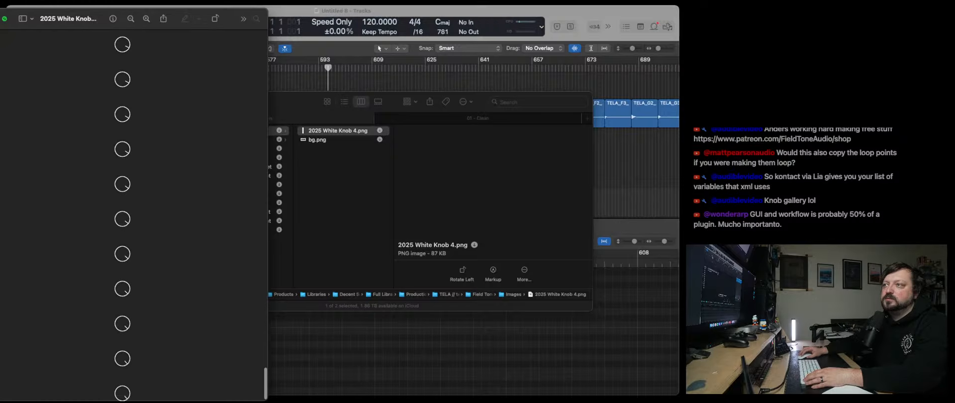
pyautogui.press('super+w')
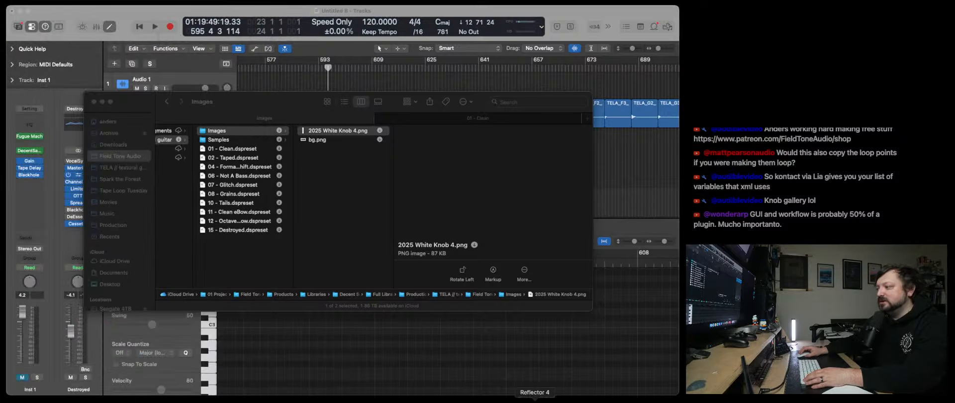
# Switch to the code editor and highlight the first knob's customSkinImage attribute and its Images folder name in 15 - Destroyed.dspreset.
pyautogui.click(515, 399)
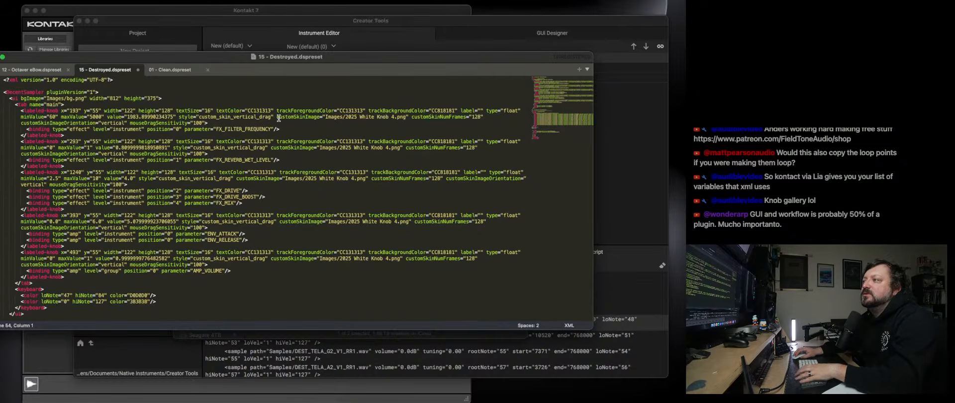
pyautogui.doubleClick(305, 117)
pyautogui.moveTo(304, 119); pyautogui.dragTo(398, 118)
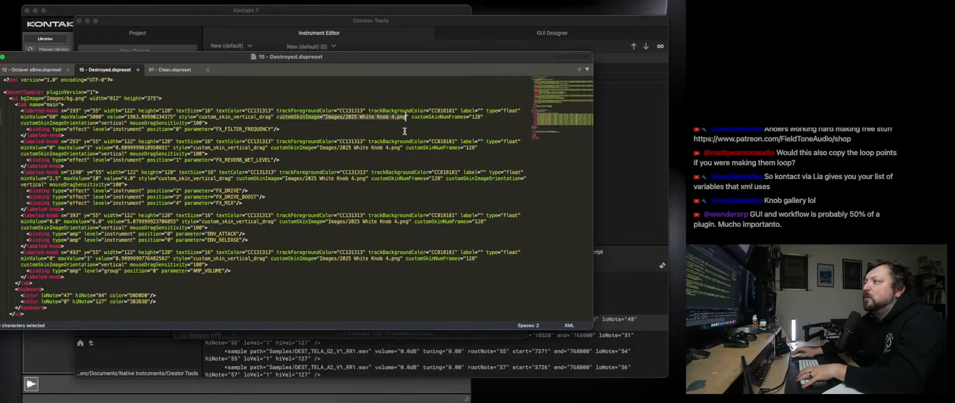
pyautogui.click(327, 118)
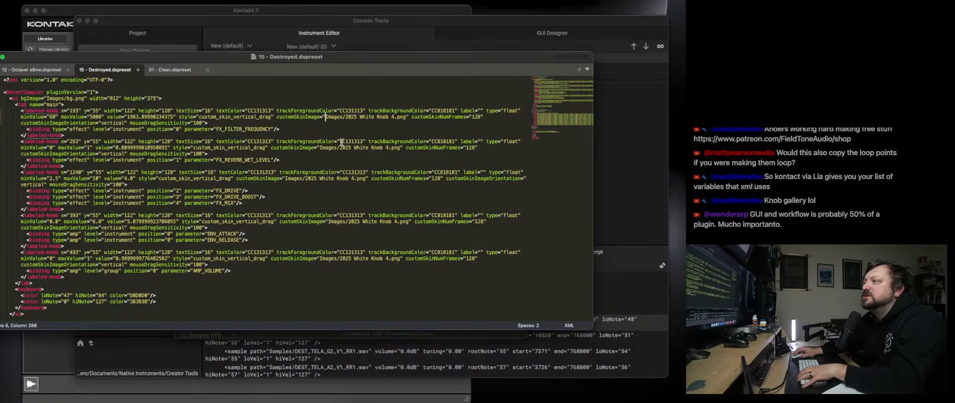
pyautogui.doubleClick(336, 117)
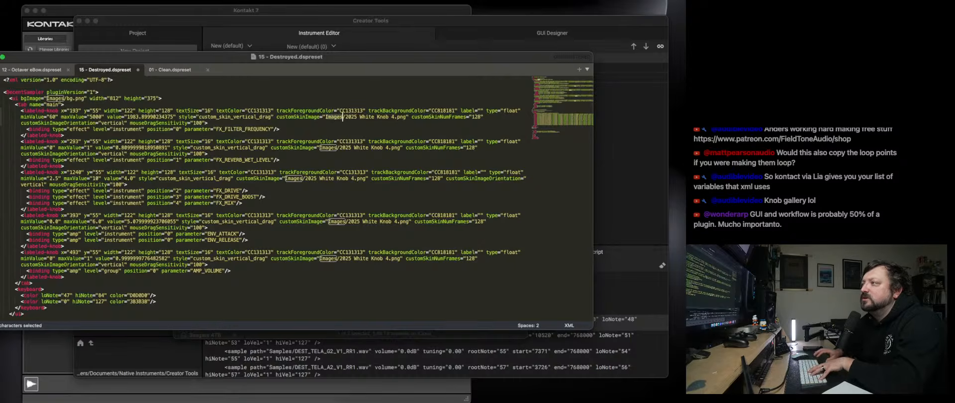
pyautogui.scroll(-1, 352, 343)
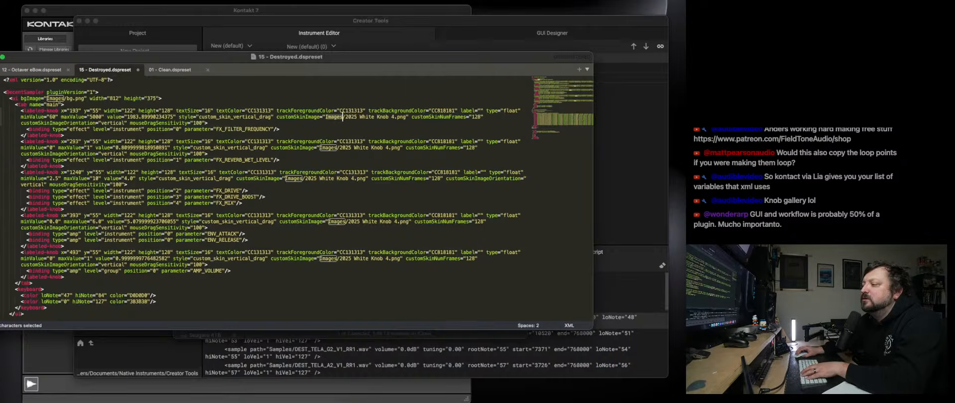
# Show the library's Images folder in Finder and move its window so the first knobs' code stays readable.
pyautogui.click(352, 399)
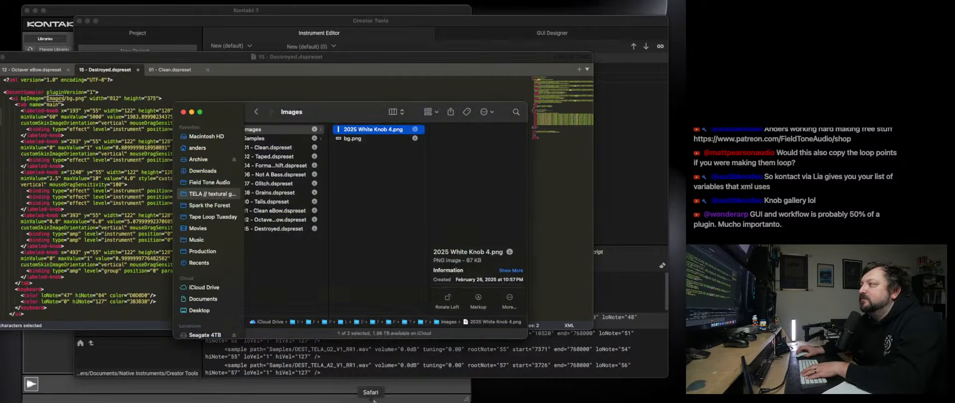
pyautogui.click(294, 132)
pyautogui.click(293, 131)
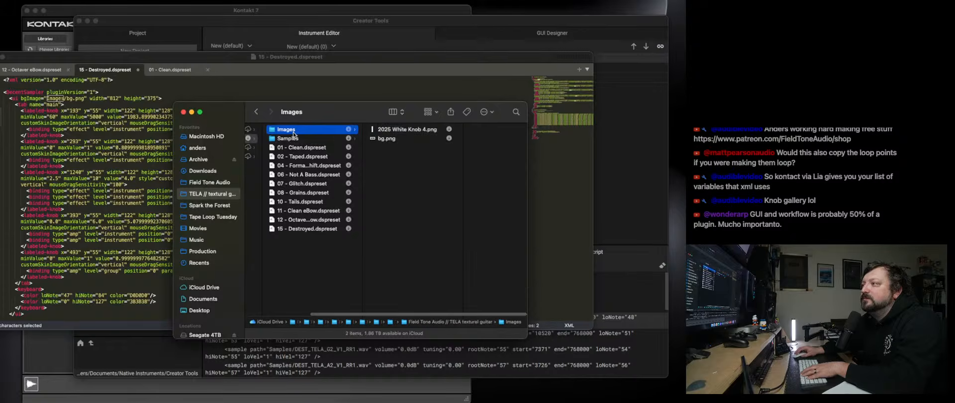
pyautogui.moveTo(338, 115); pyautogui.dragTo(357, 197)
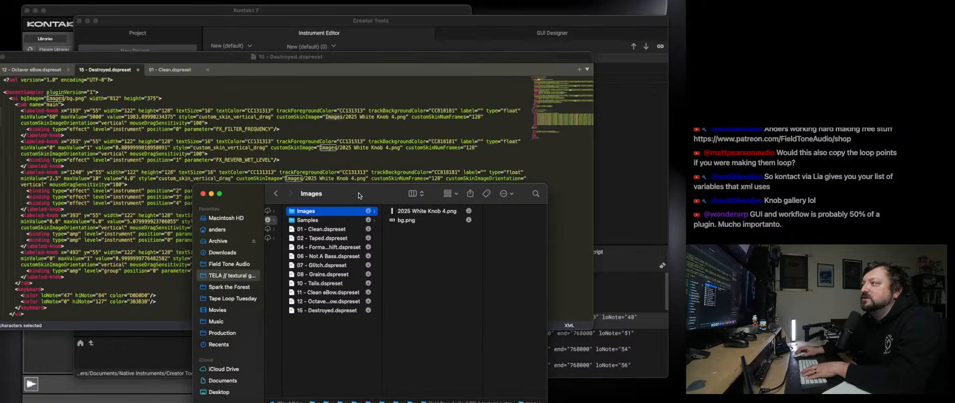
# Highlight the name 2025 White Knob 4 in the first knob's skin image path and select the matching PNG in Finder.
pyautogui.click(348, 117)
pyautogui.hotkey('shift', 'Right')
pyautogui.hotkey('shift', 'Right')
pyautogui.hotkey('shift', 'Right')
pyautogui.hotkey('shift', 'Right')
pyautogui.hotkey('shift', 'Right')
pyautogui.hotkey('shift', 'Right')
pyautogui.hotkey('shift', 'Right')
pyautogui.hotkey('shift', 'Right')
pyautogui.hotkey('shift', 'Right')
pyautogui.hotkey('shift', 'Right')
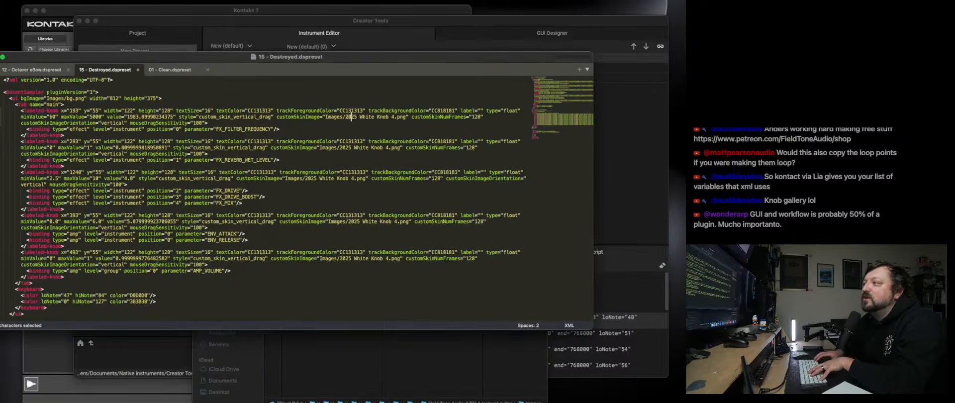
pyautogui.hotkey('shift', 'Right')
pyautogui.hotkey('shift', 'Right')
pyautogui.hotkey('shift', 'Right')
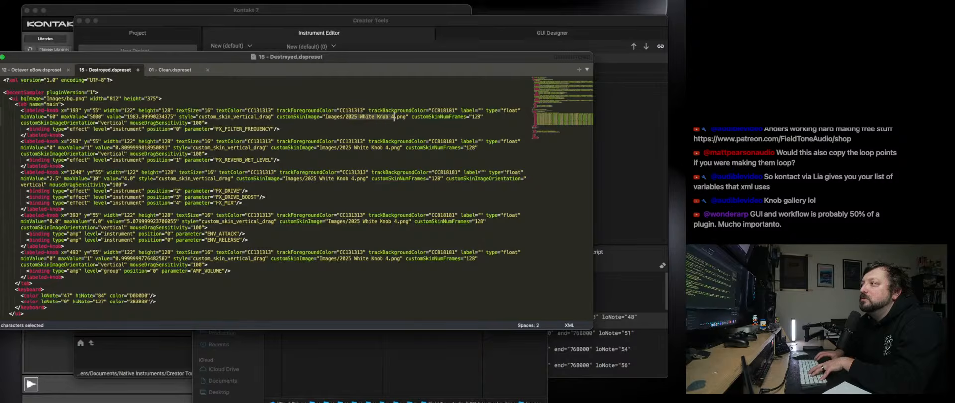
pyautogui.click(391, 352)
pyautogui.click(437, 212)
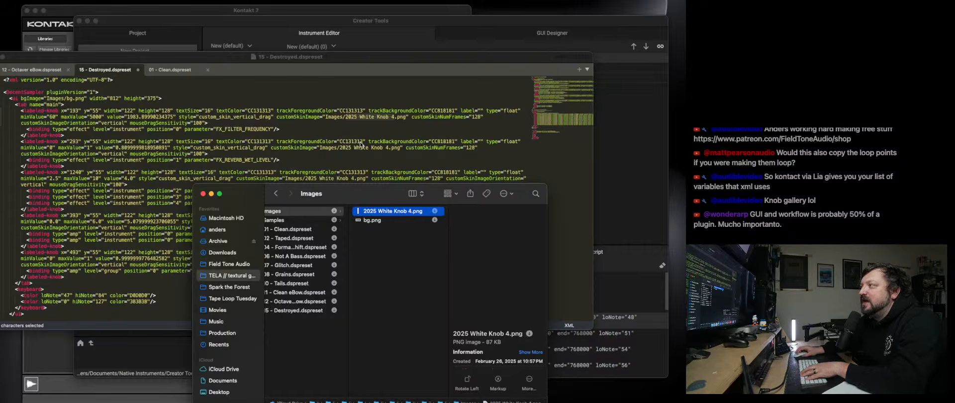
# Highlight the customSkinNumFrames value 128 of the first labeled knob in the preset code.
pyautogui.click(468, 117)
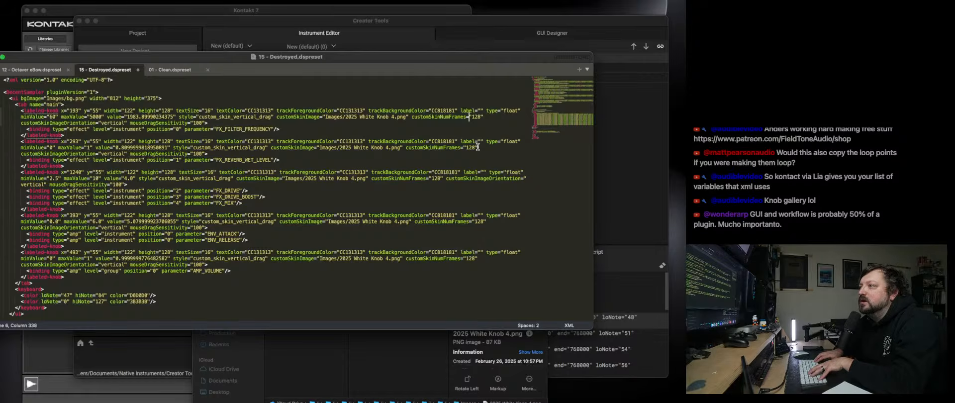
pyautogui.hotkey('shift', 'Right')
pyautogui.hotkey('shift', 'Right')
pyautogui.hotkey('shift', 'Right')
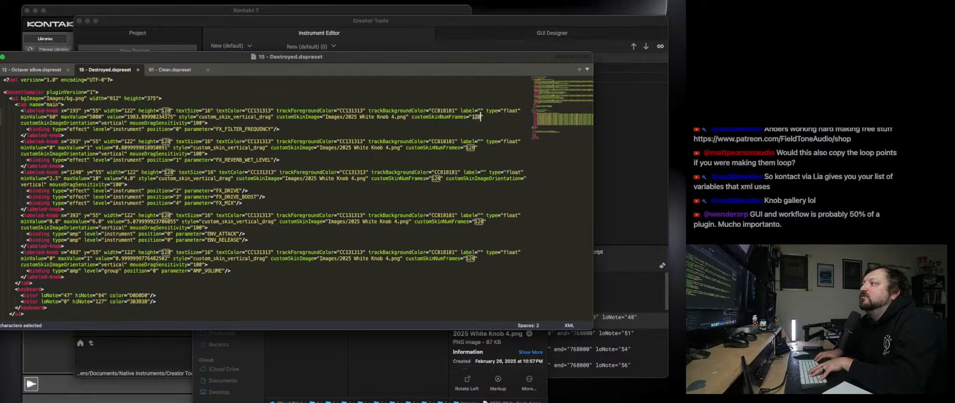
# Open 2025 White Knob 4.png from the Images folder in Finder to inspect the frame strip, and close its preview.
pyautogui.click(405, 358)
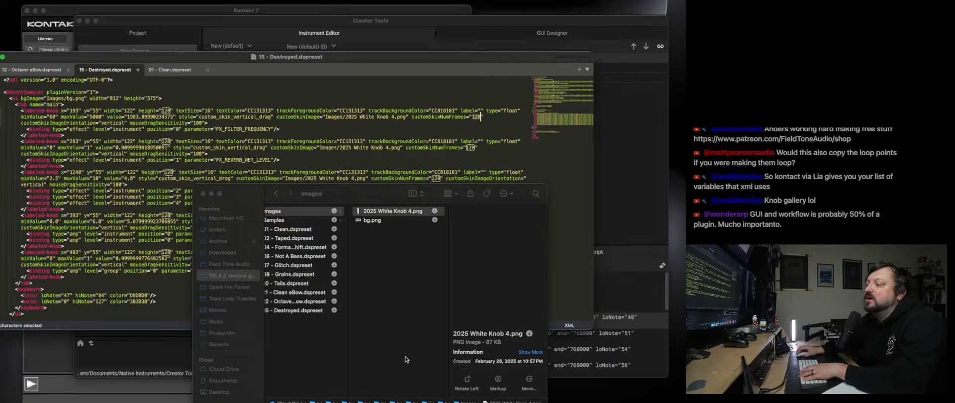
pyautogui.doubleClick(397, 213)
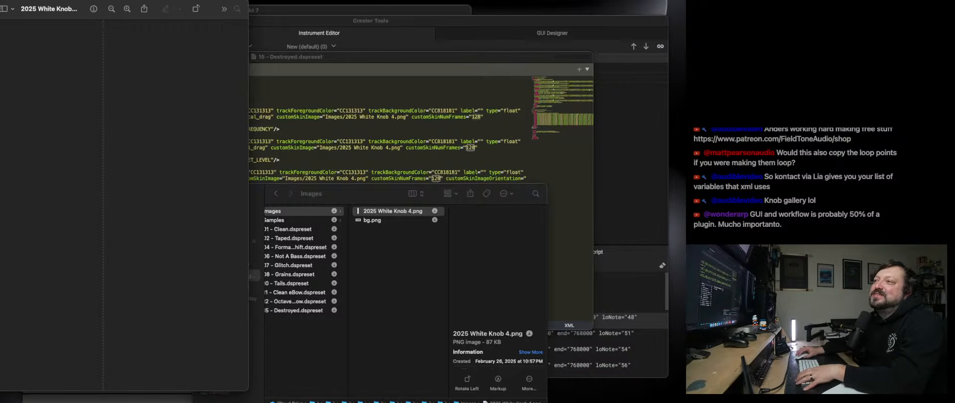
pyautogui.press('super+w')
# Switch to Logic Pro and turn the TELA instrument's Envelope knob back and forth in DecentSampler to demonstrate its animation.
pyautogui.click(551, 401)
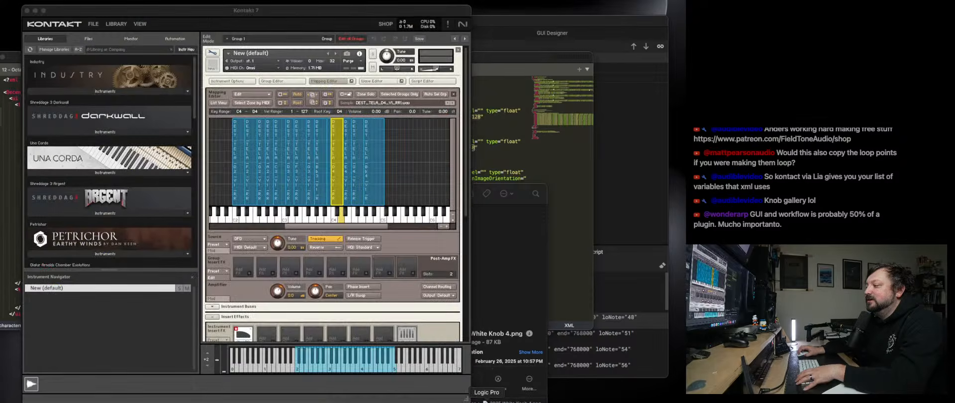
pyautogui.click(487, 400)
pyautogui.rightClick(510, 401)
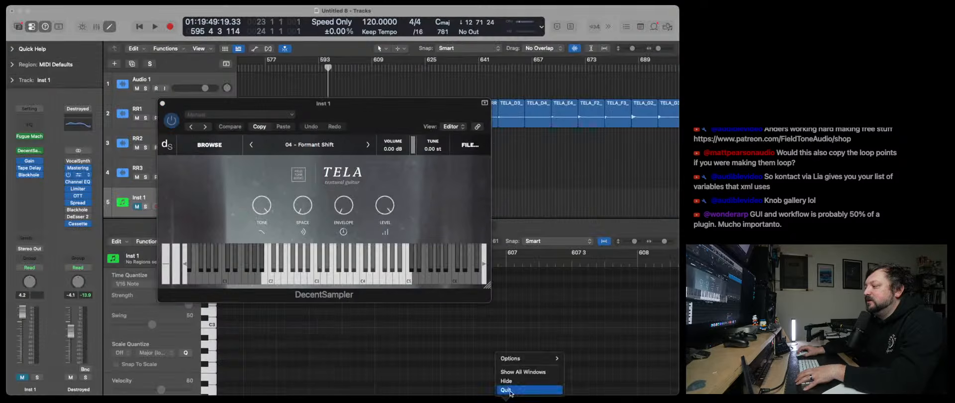
pyautogui.click(507, 392)
pyautogui.moveTo(344, 205); pyautogui.dragTo(362, 227)
pyautogui.moveTo(366, 165); pyautogui.dragTo(359, 186)
pyautogui.moveTo(356, 222); pyautogui.dragTo(360, 200)
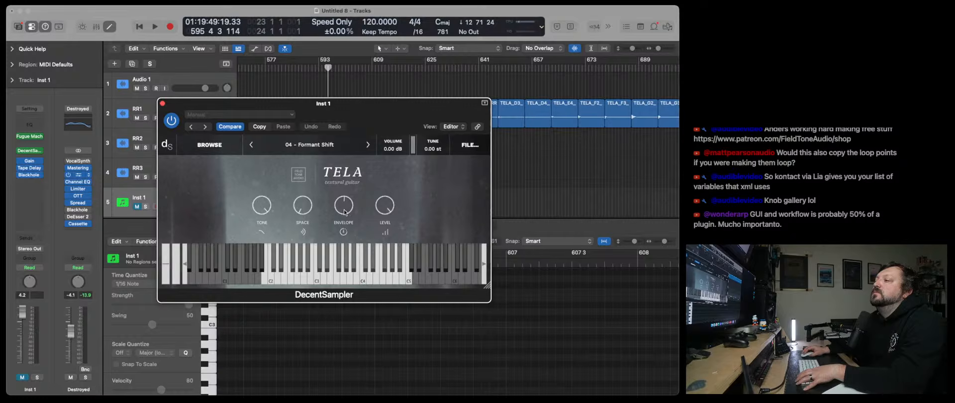
pyautogui.moveTo(344, 208); pyautogui.dragTo(350, 109)
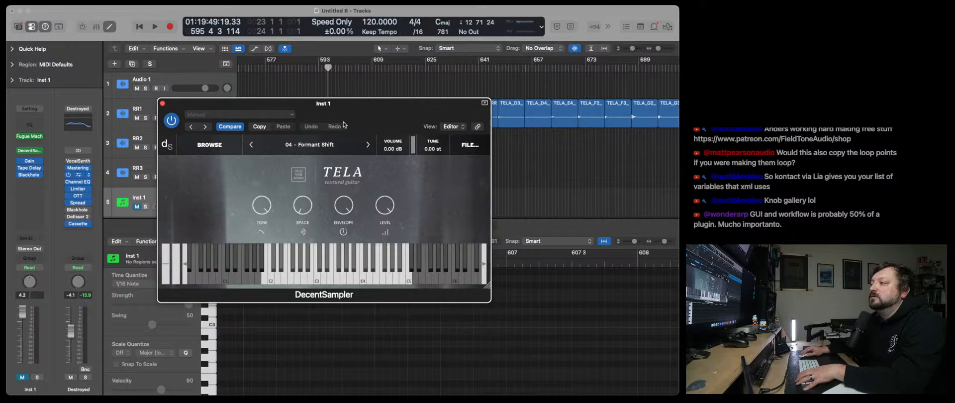
# Return to the preset code, mark the first knob's customSkinImageOrientation value, and close the Finder window showing the Images folder.
pyautogui.press('super+Tab')
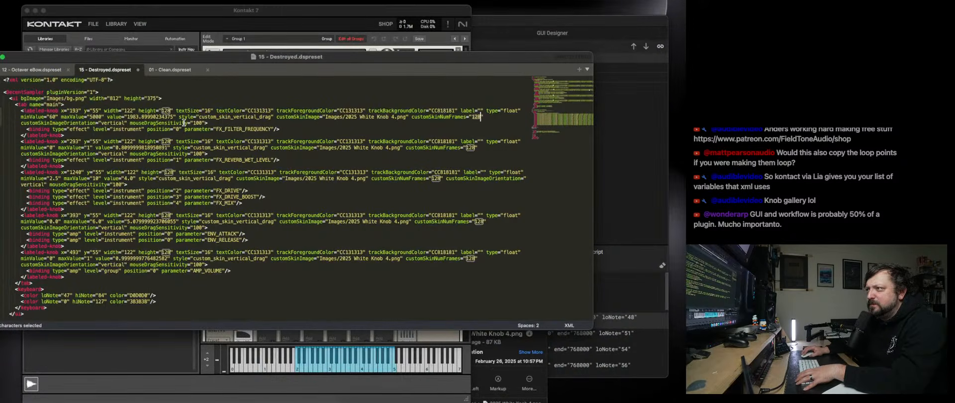
pyautogui.click(189, 118)
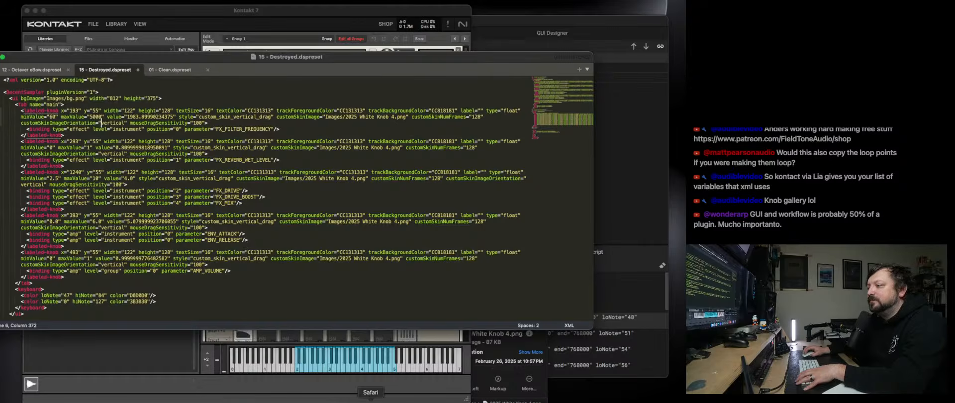
pyautogui.click(352, 402)
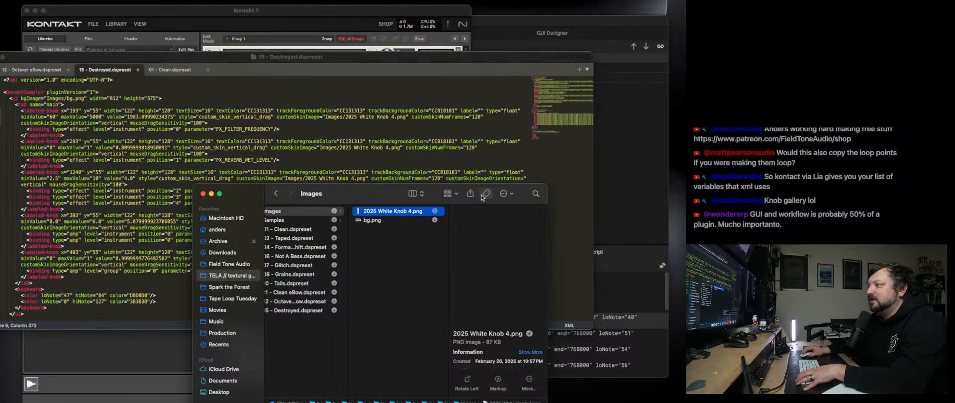
pyautogui.moveTo(378, 193); pyautogui.dragTo(290, 26)
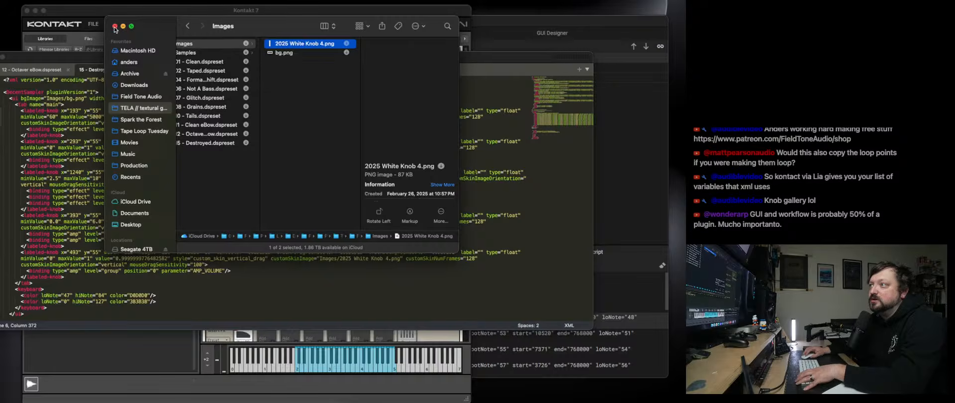
pyautogui.click(114, 26)
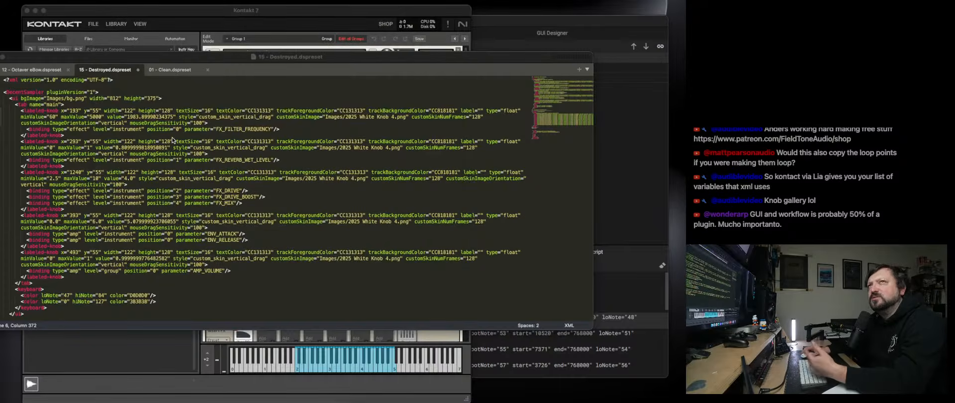
# Point out the x and y position values of the first labeled knob in the preset code.
pyautogui.click(209, 137)
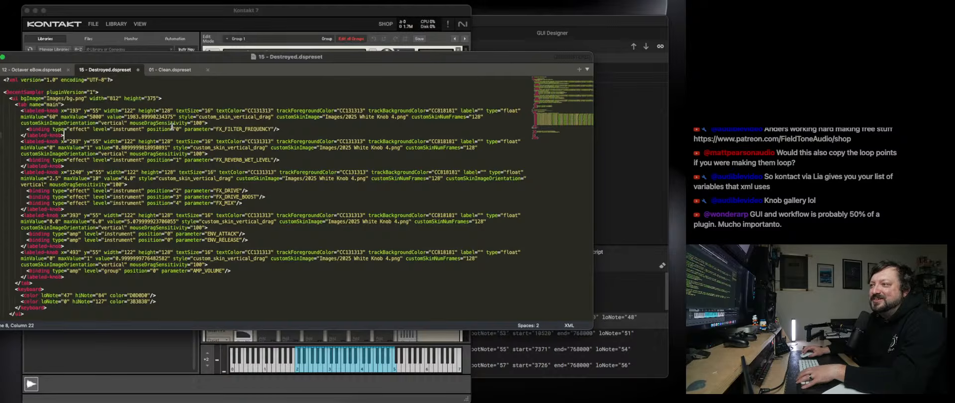
pyautogui.click(72, 112)
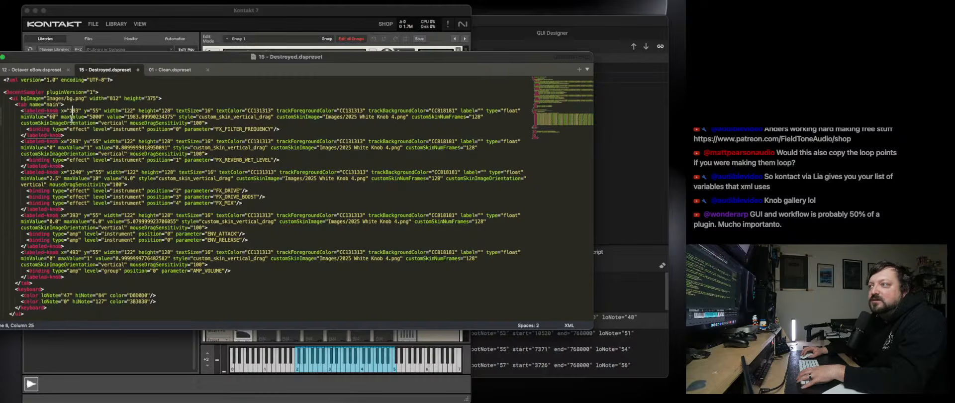
pyautogui.click(91, 110)
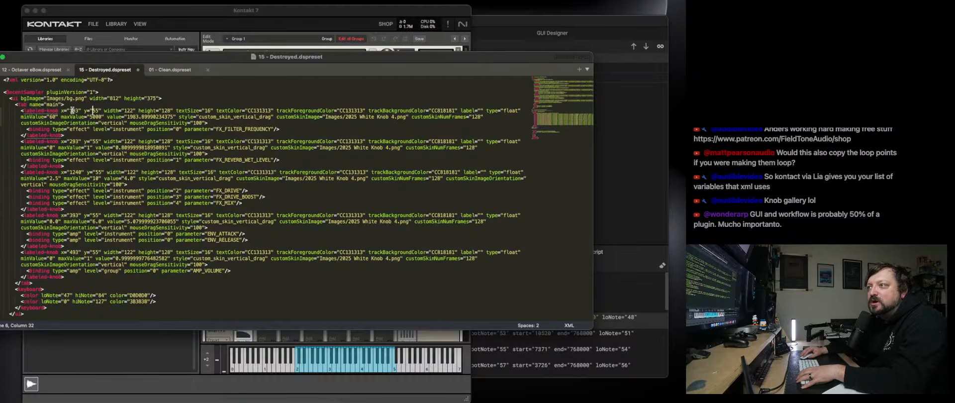
pyautogui.click(91, 110)
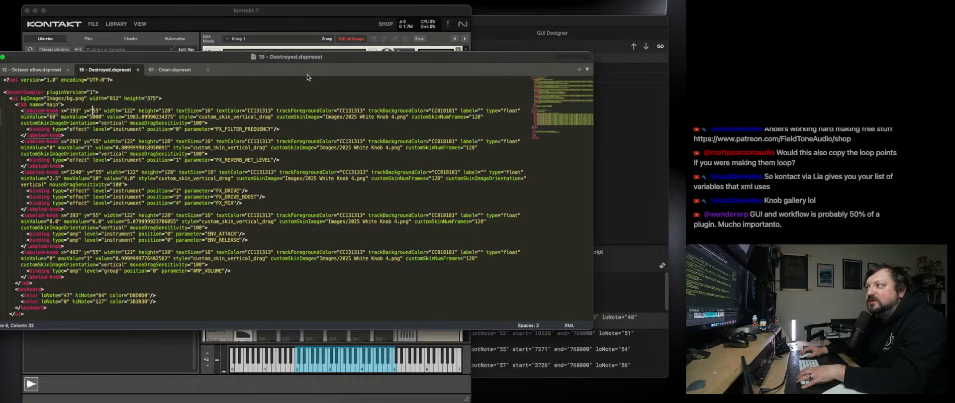
# Examine the knob placement on the TELA interface in Logic Pro and return to the matching position values in the preset code.
pyautogui.click(487, 400)
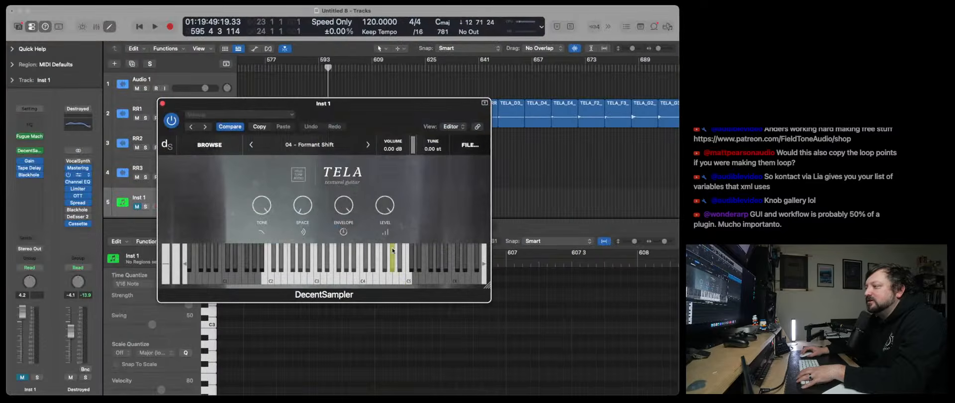
pyautogui.click(248, 275)
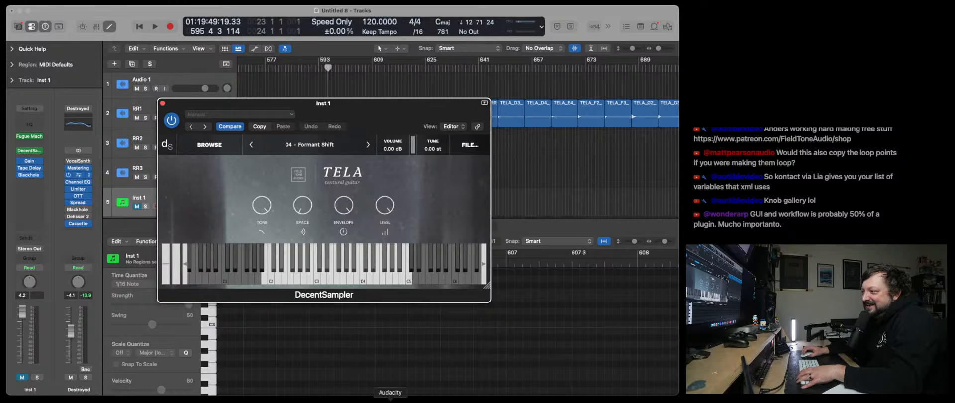
pyautogui.click(371, 402)
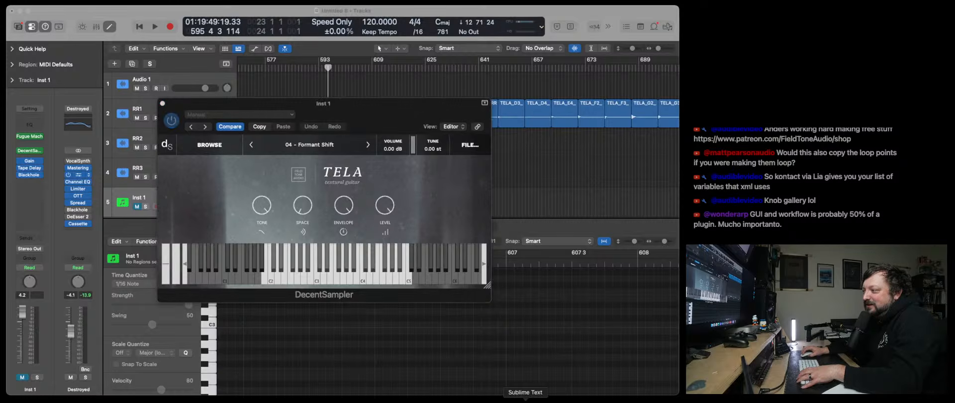
pyautogui.click(525, 400)
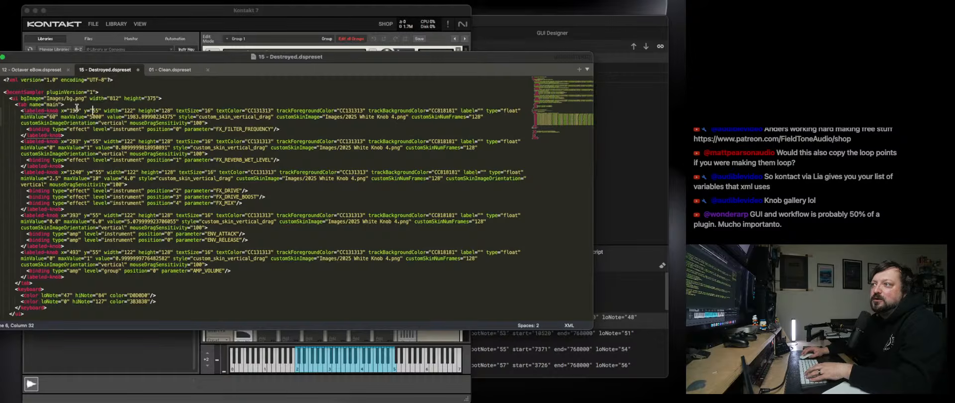
# Show the TELA interface in Logic Pro again, and its background design in the Figma file 4 param fragments.
pyautogui.click(500, 398)
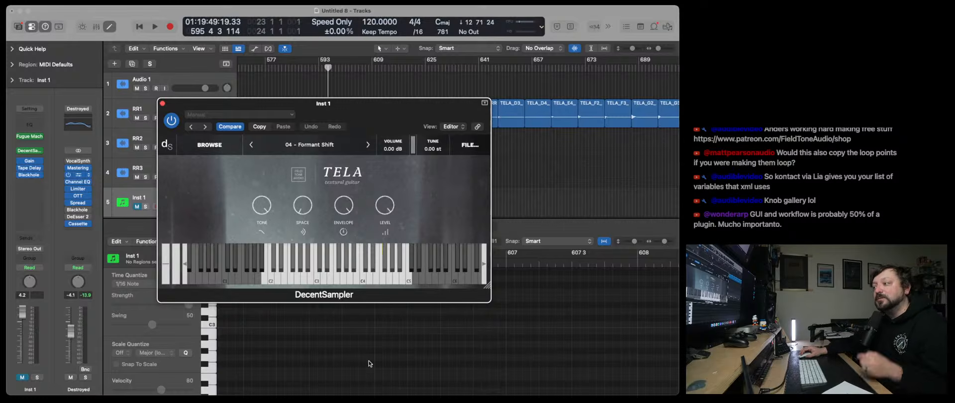
pyautogui.press('super+Tab')
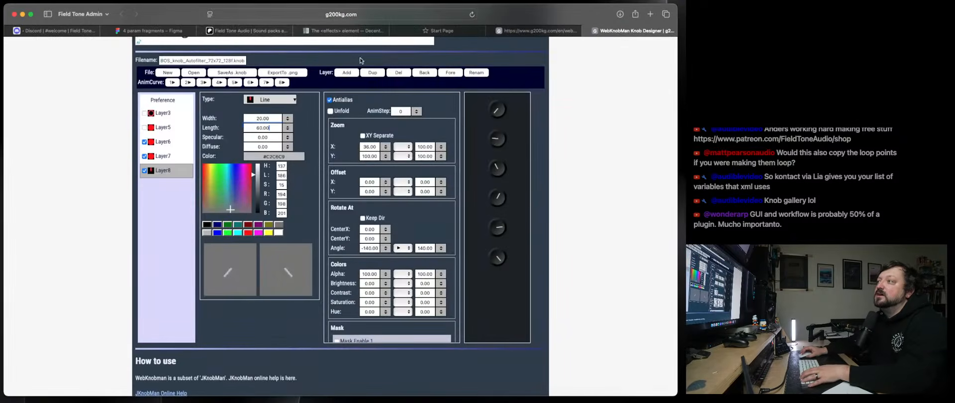
pyautogui.click(149, 31)
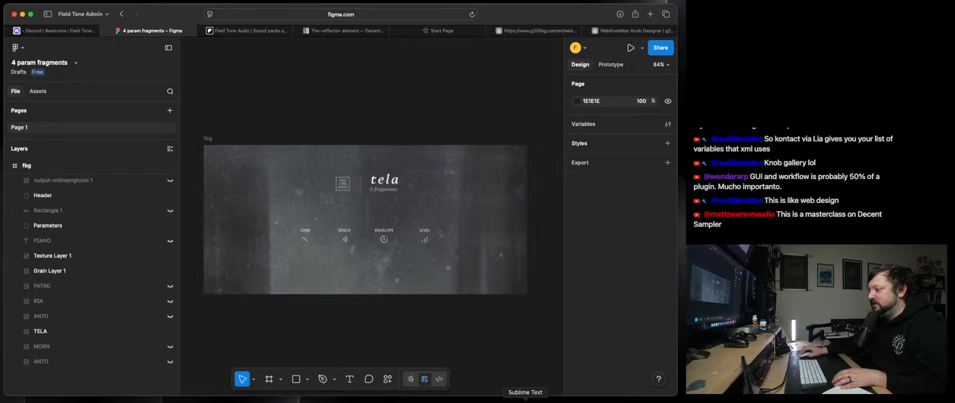
# Switch to the preset code and point out the ui tag's bgImage path with its Images folder, width and height values.
pyautogui.click(525, 399)
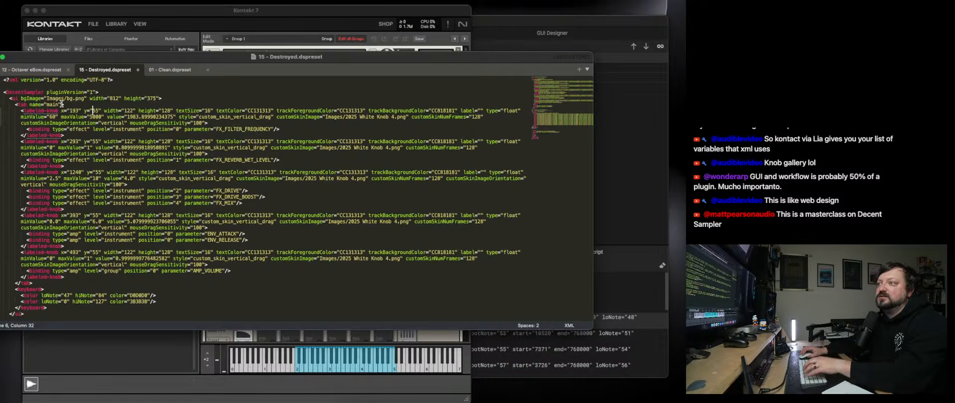
pyautogui.click(35, 98)
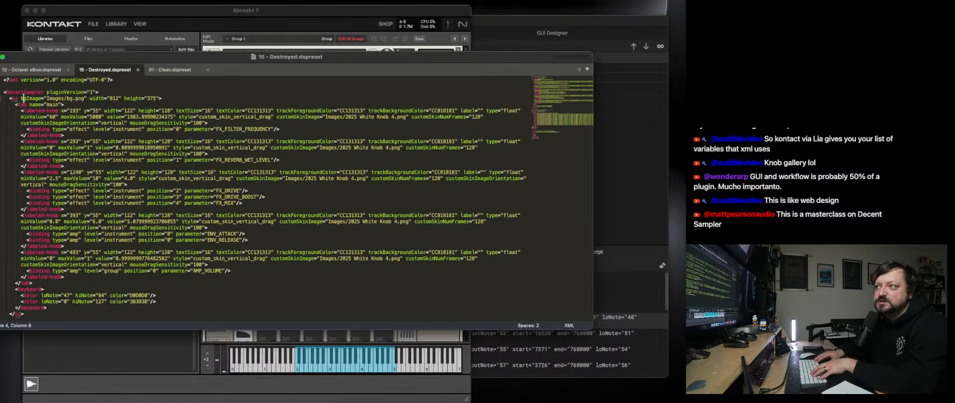
pyautogui.press('Right')
pyautogui.press('Right')
pyautogui.press('Right')
pyautogui.press('Right')
pyautogui.press('Right')
pyautogui.press('Right')
pyautogui.press('Right')
pyautogui.press('Right')
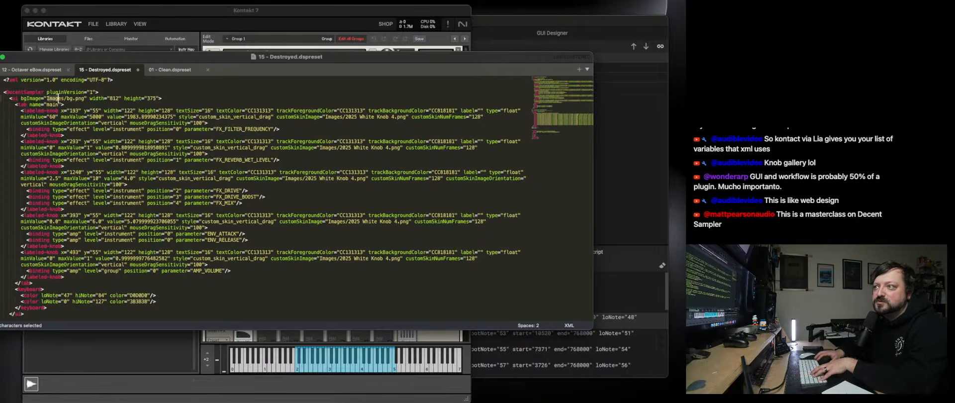
pyautogui.hotkey('shift', 'Right')
pyautogui.hotkey('shift', 'Right')
pyautogui.hotkey('shift', 'Right')
pyautogui.click(115, 98)
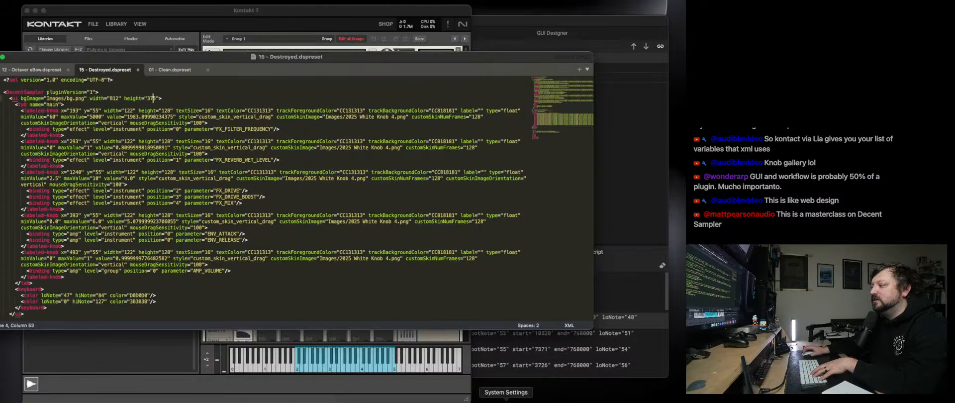
# Alternate between the TELA interface in Logic Pro and the first labeled-knob tag in the preset code to relate the two.
pyautogui.click(486, 399)
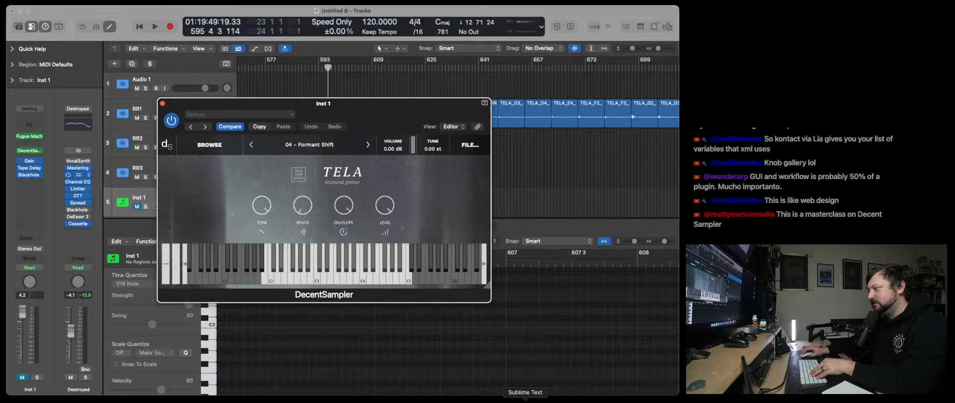
pyautogui.click(525, 400)
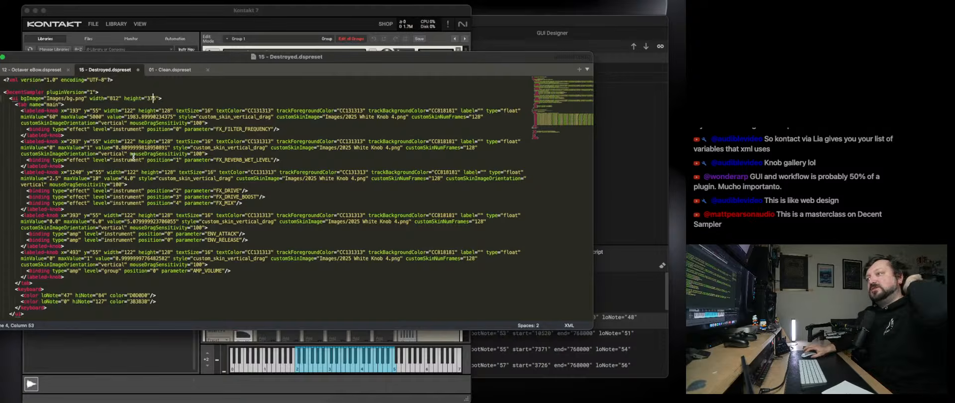
pyautogui.click(41, 110)
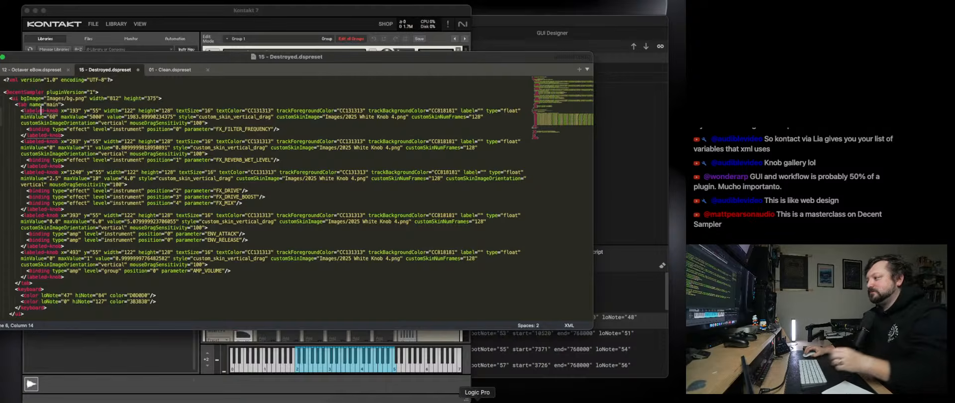
pyautogui.click(477, 401)
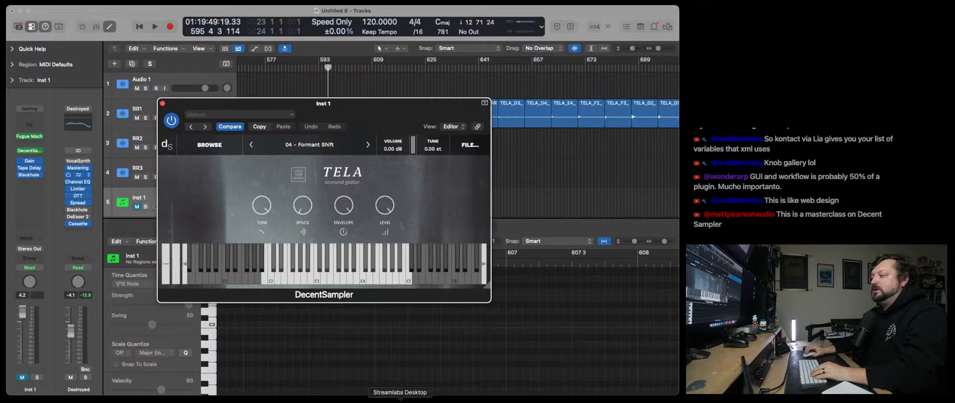
pyautogui.click(361, 401)
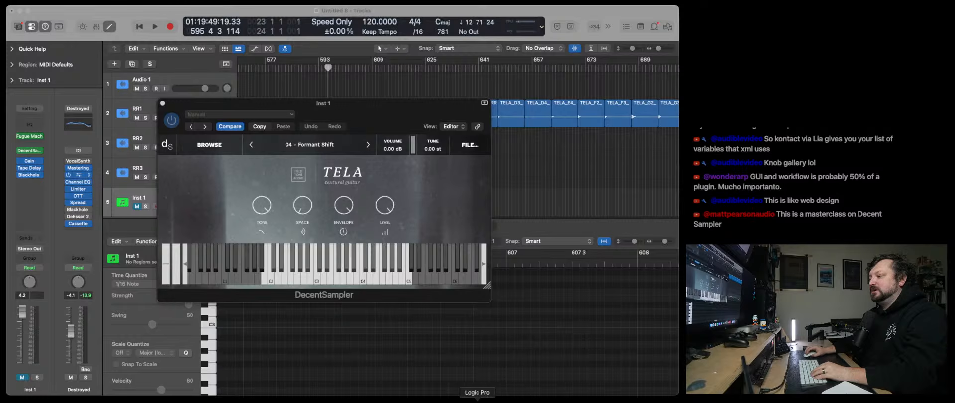
# Launch the standalone DecentSampler app from the code editor and shift the editor window so the line beginnings are readable.
pyautogui.click(518, 401)
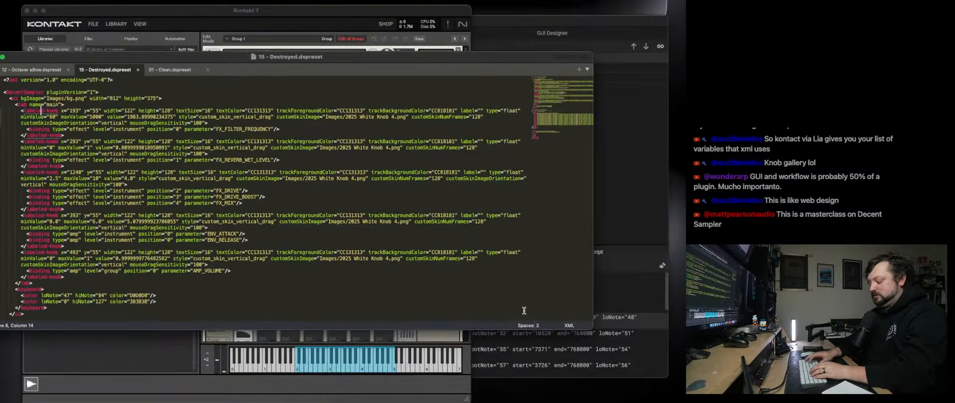
pyautogui.press('super+space')
pyautogui.write('DecentSampler')
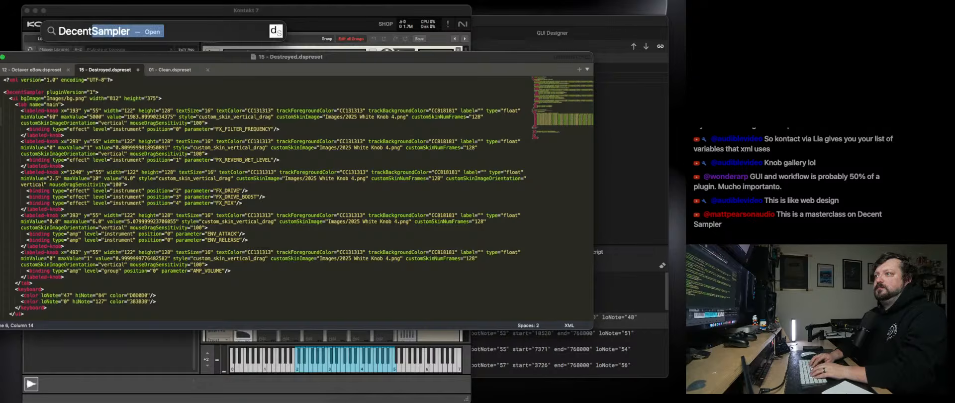
pyautogui.press('Return')
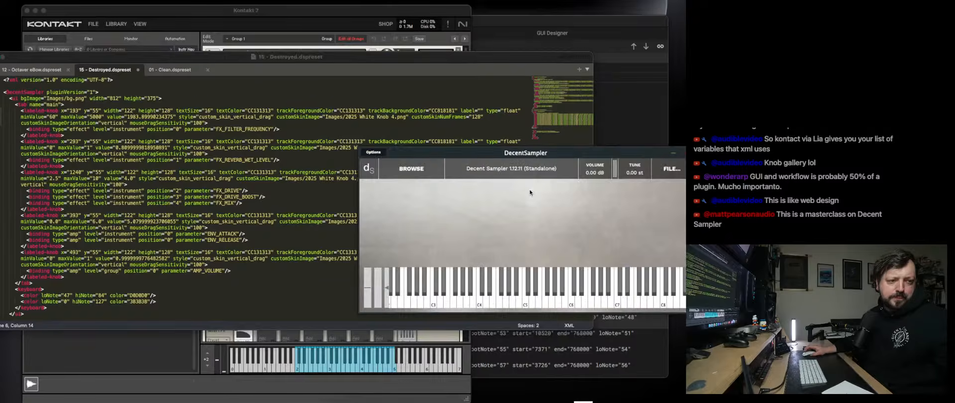
pyautogui.moveTo(346, 58); pyautogui.dragTo(389, 51)
pyautogui.click(643, 154)
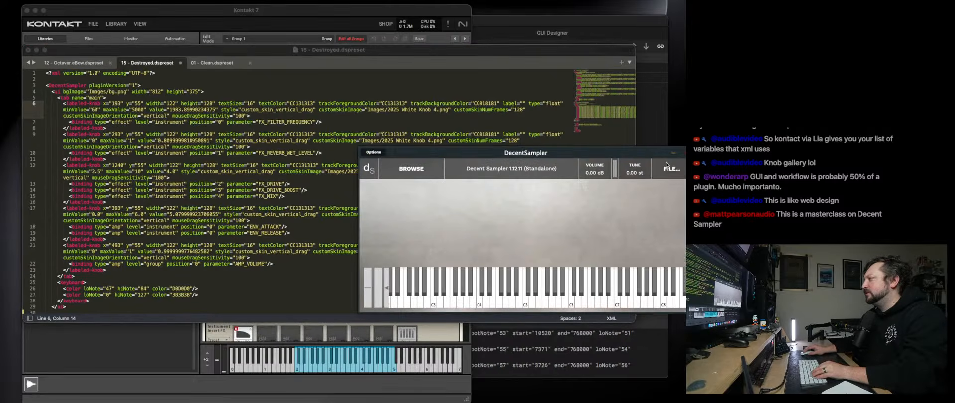
# Load the recently used 01 - Clean preset in DecentSampler and move its window clear of the knob code.
pyautogui.click(671, 169)
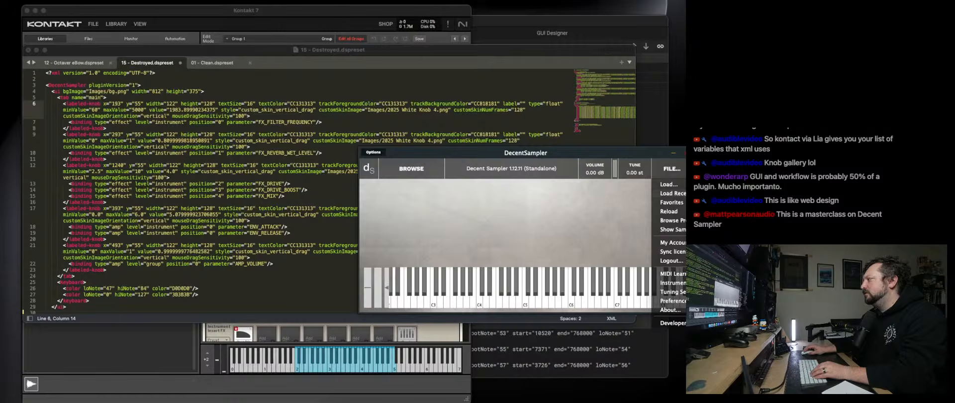
pyautogui.click(751, 193)
pyautogui.moveTo(583, 153); pyautogui.dragTo(548, 228)
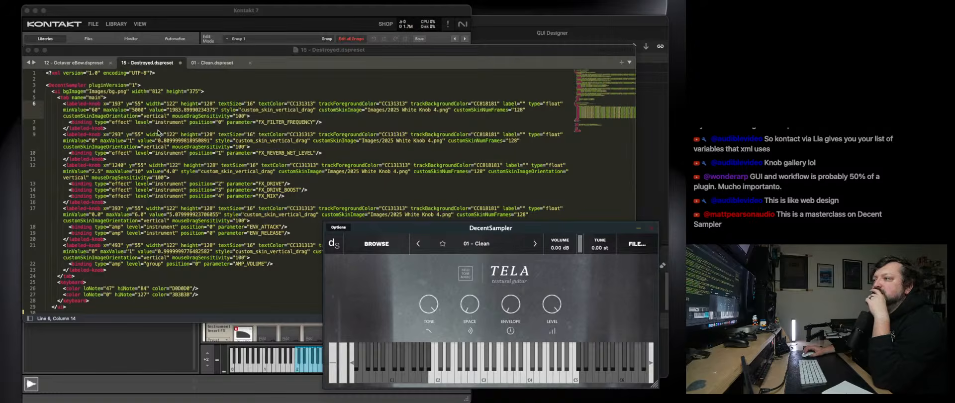
# Relate the first labeled-knob tag and its FX_FILTER_FREQUENCY binding to the TELA interface in DecentSampler, and view the effects block.
pyautogui.click(83, 104)
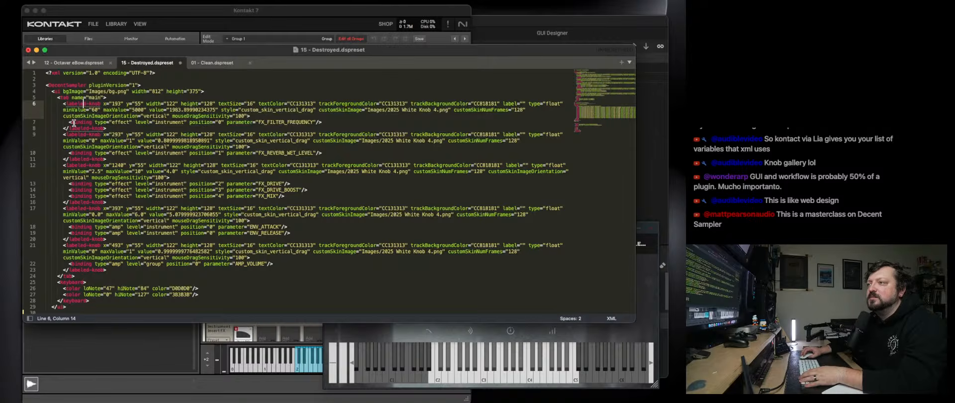
pyautogui.click(654, 293)
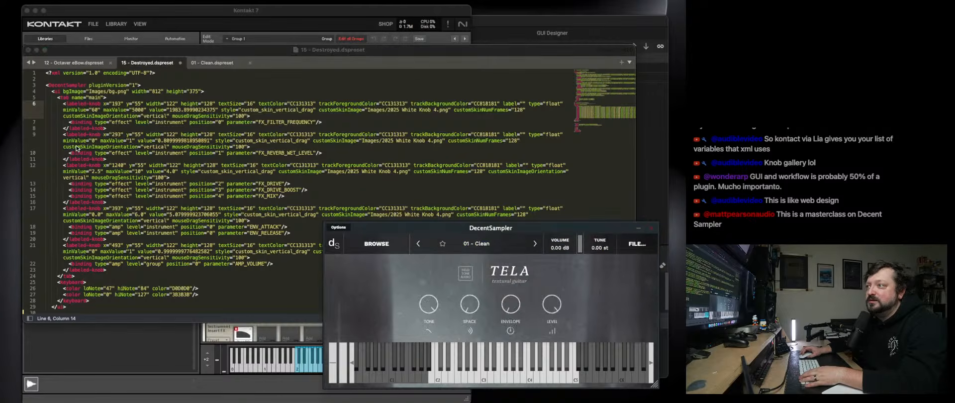
pyautogui.click(118, 122)
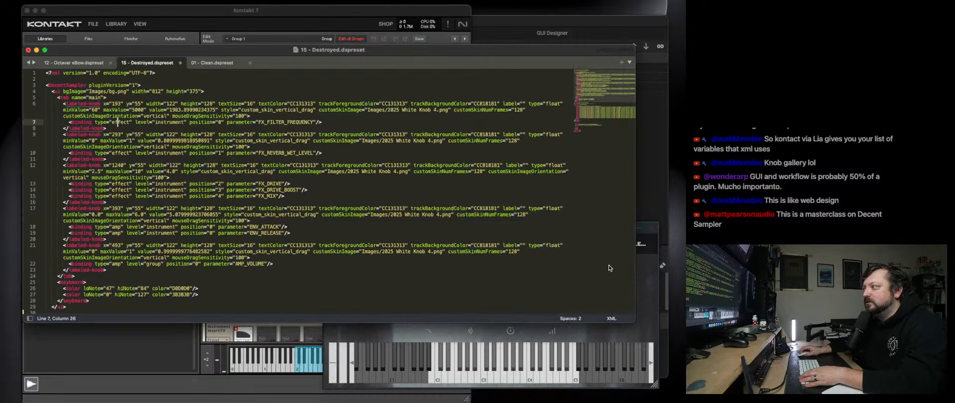
pyautogui.click(639, 271)
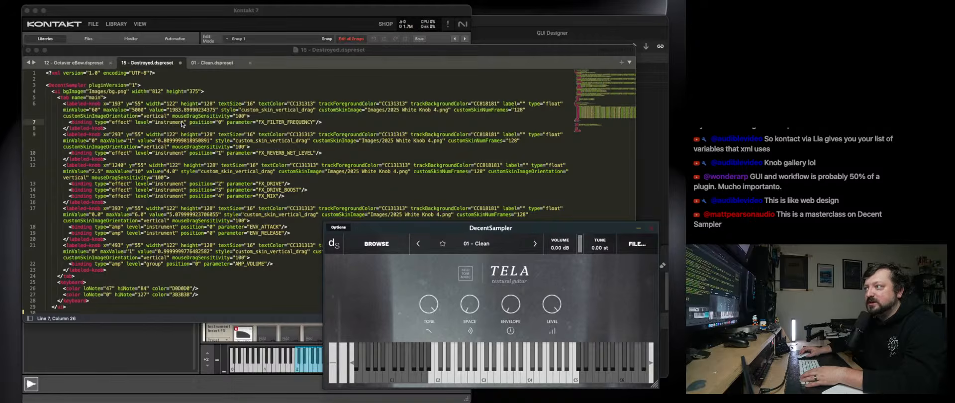
pyautogui.scroll(-8, 173, 231)
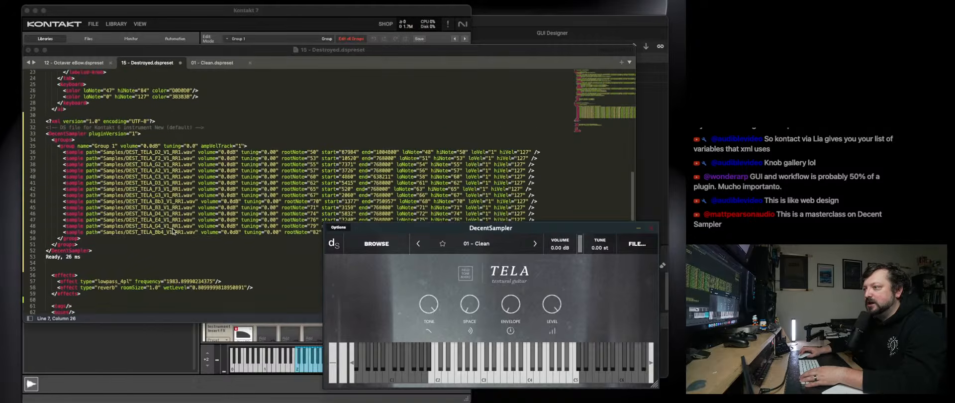
pyautogui.scroll(8, 175, 228)
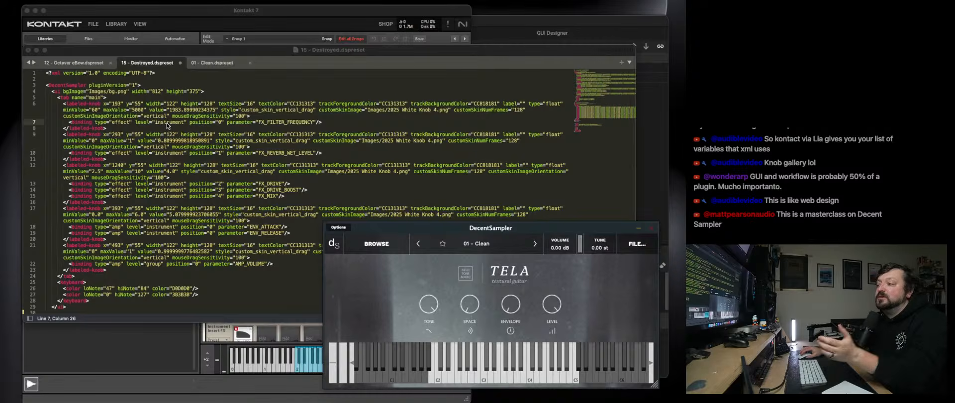
# Switch to the DecentSampler developer guide in Safari and close the Start Page and WebKnobMan Knob Designer tabs.
pyautogui.click(351, 402)
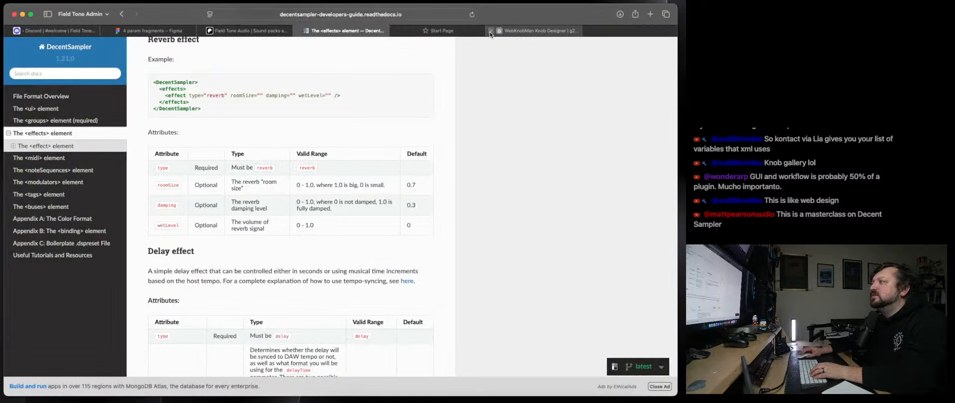
pyautogui.click(394, 31)
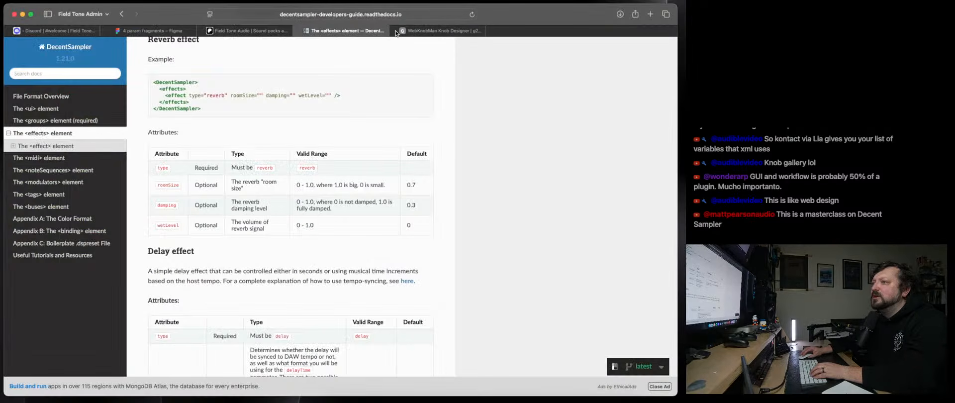
pyautogui.click(395, 32)
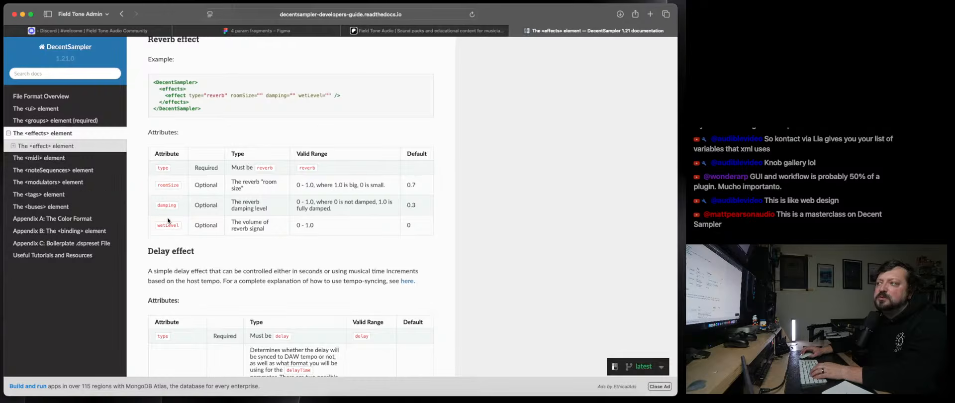
# Examine the guide's page on the effects element, including tag-based bindings and the low-pass, band-pass and hi-pass filter examples.
pyautogui.scroll(15, 168, 220)
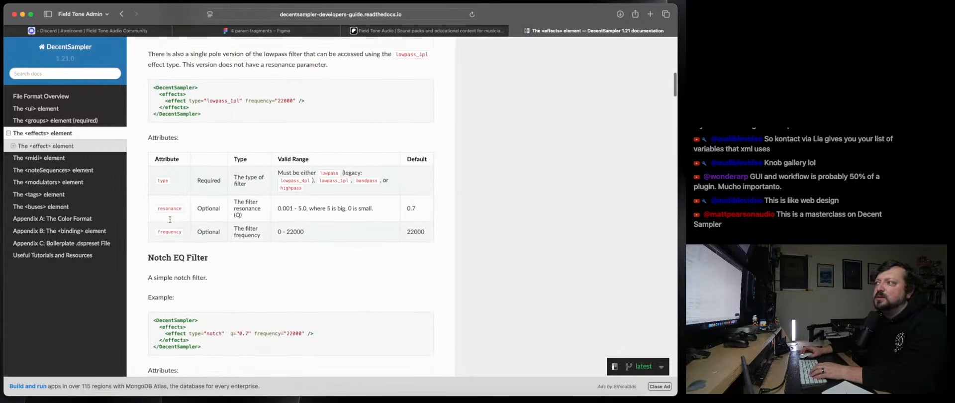
pyautogui.scroll(12, 277, 177)
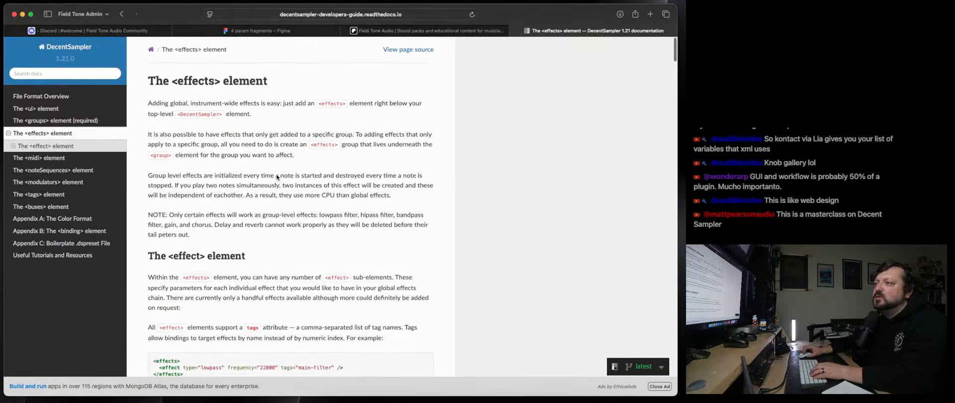
pyautogui.scroll(-5, 276, 177)
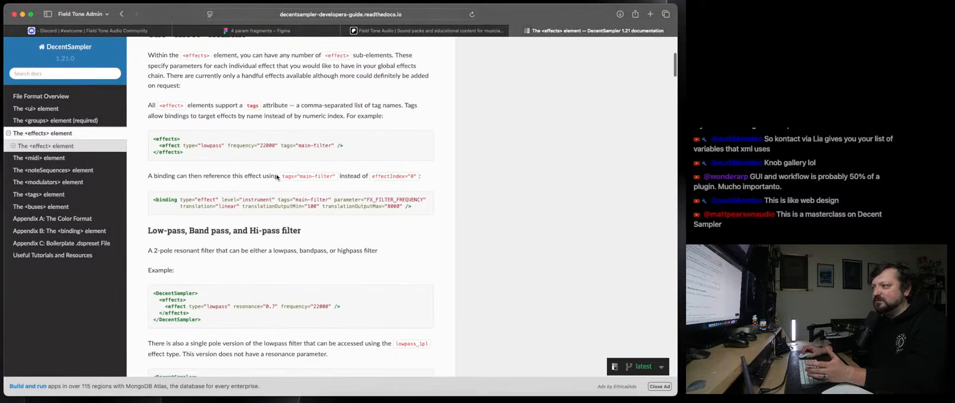
pyautogui.scroll(-1, 277, 177)
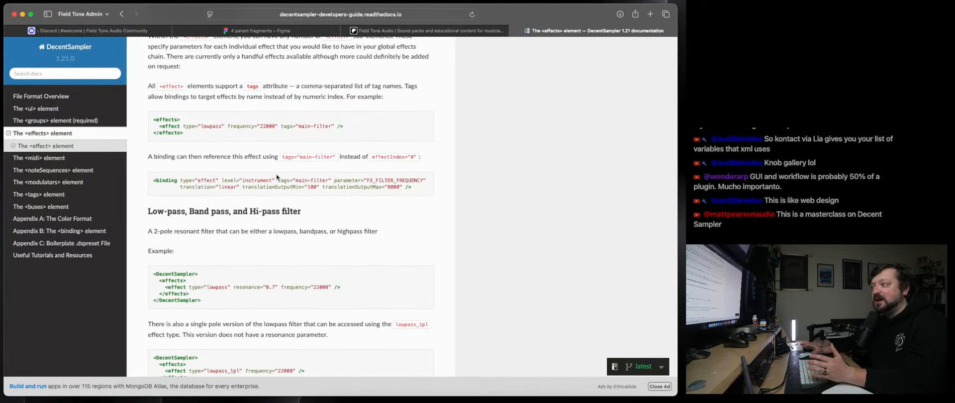
pyautogui.scroll(-1, 277, 177)
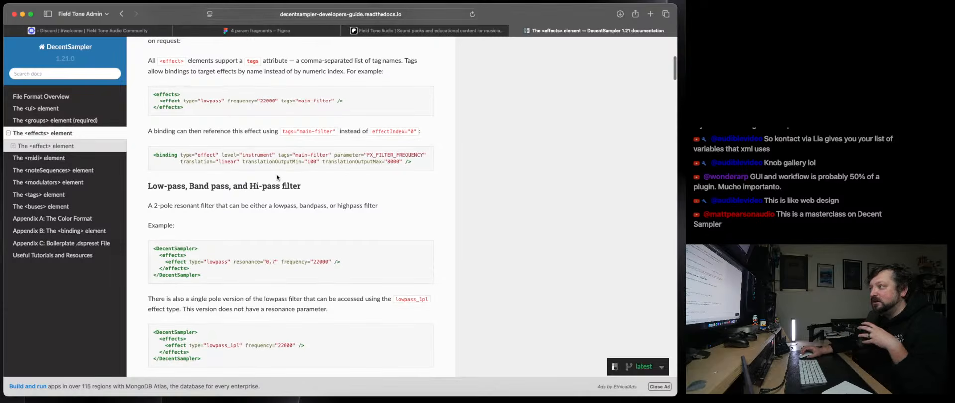
pyautogui.scroll(-1, 277, 177)
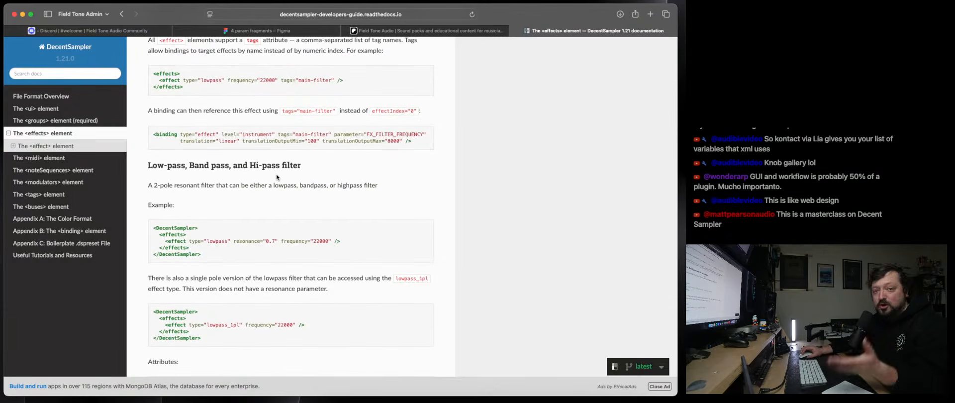
pyautogui.scroll(-2, 276, 177)
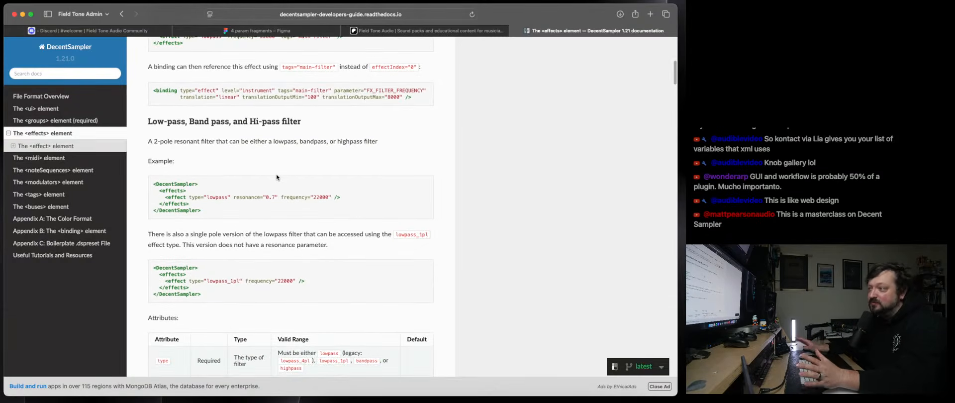
pyautogui.scroll(15, 277, 177)
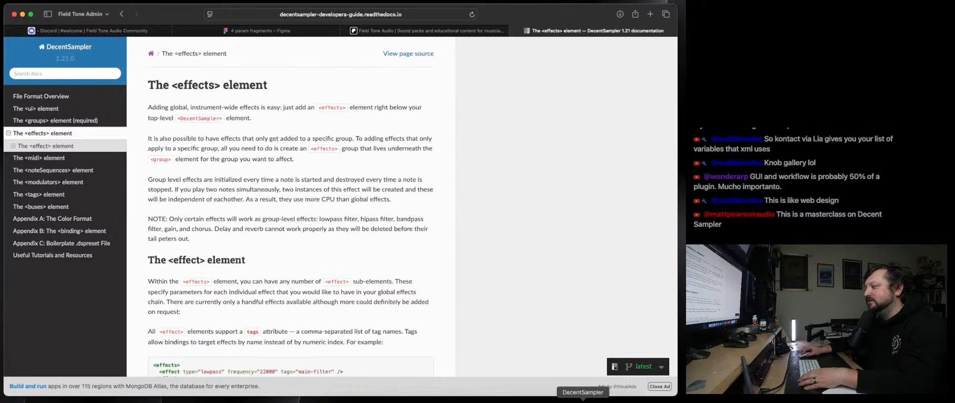
# Switch to the 15 - Destroyed.dspreset code and compare the position numbers of the knob bindings with the effects block.
pyautogui.click(506, 398)
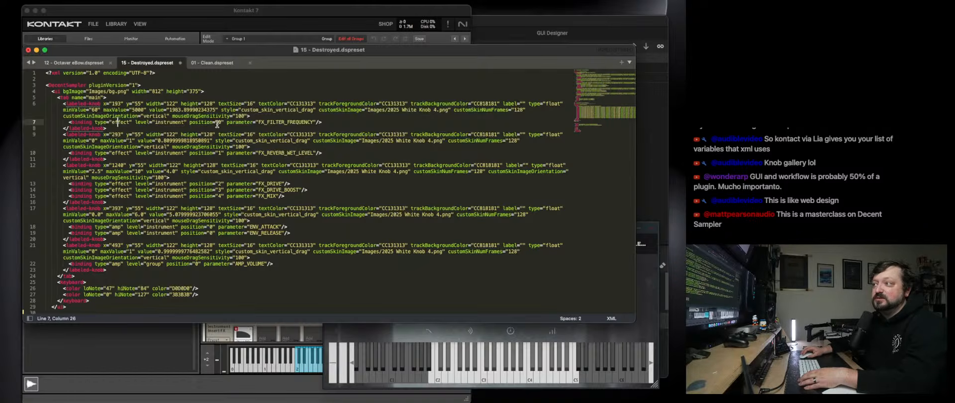
pyautogui.scroll(-9, 220, 182)
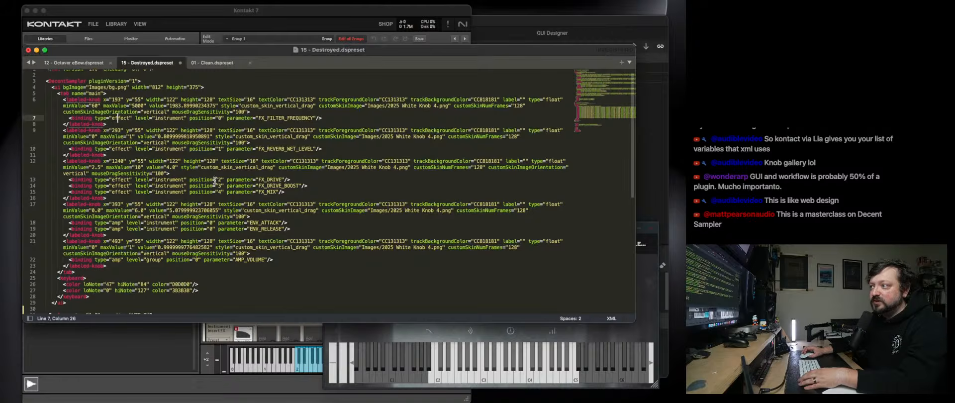
pyautogui.scroll(1, 100, 283)
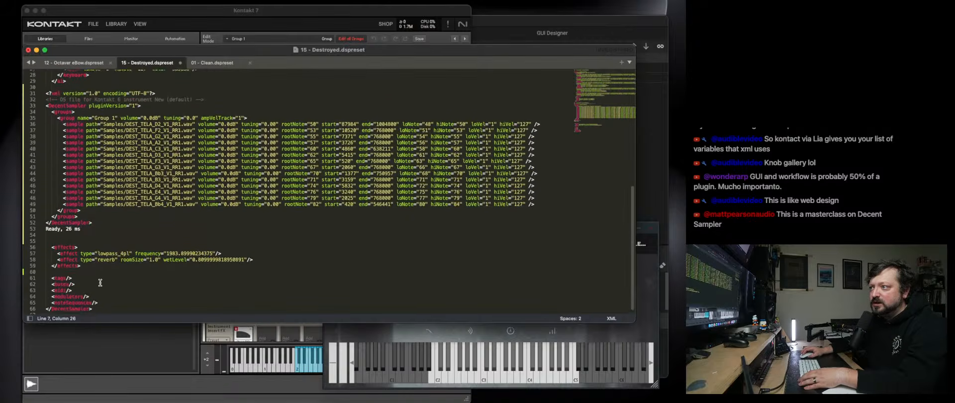
pyautogui.scroll(1, 100, 282)
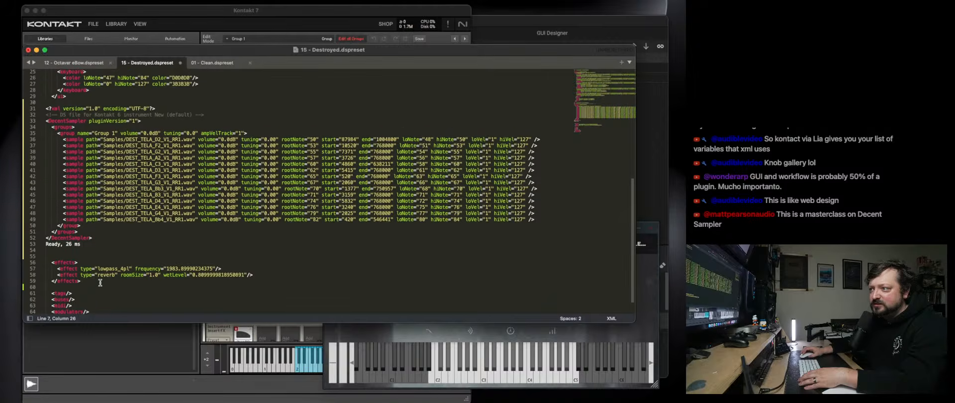
pyautogui.scroll(-1, 100, 282)
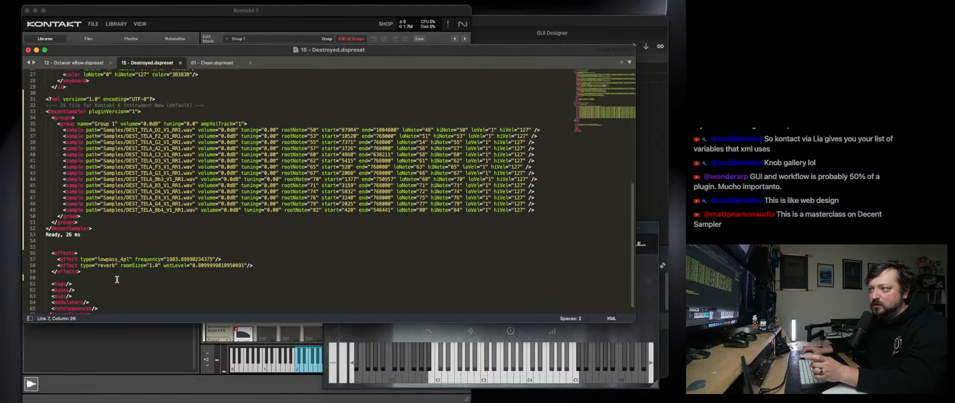
pyautogui.scroll(9, 116, 279)
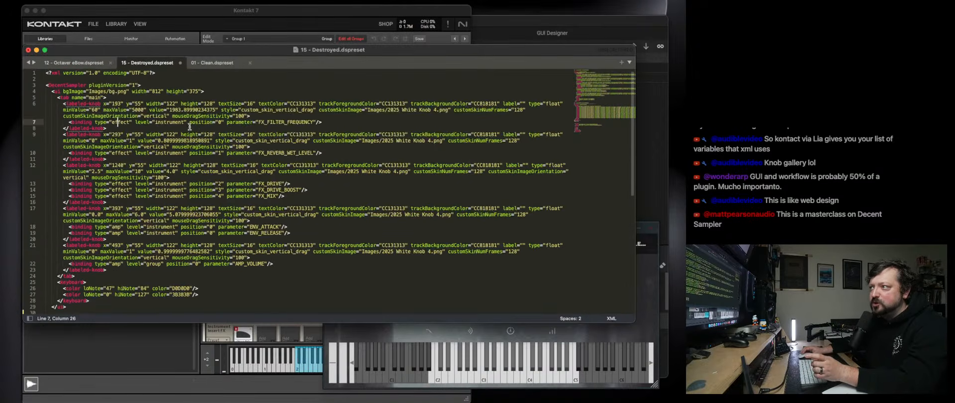
# Match position 0 of the FX_FILTER_FREQUENCY binding to the lowpass_4pl effect and point out the reverb effect on the following line.
pyautogui.click(218, 122)
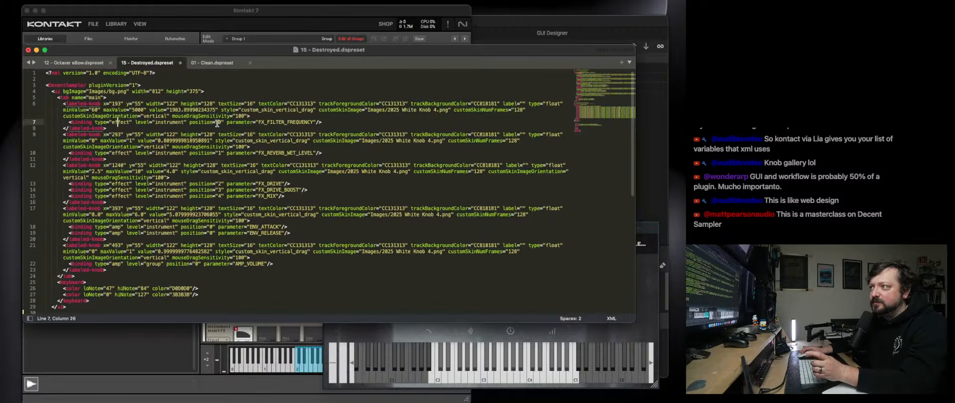
pyautogui.scroll(-1, 218, 249)
pyautogui.scroll(-8, 218, 249)
pyautogui.click(89, 249)
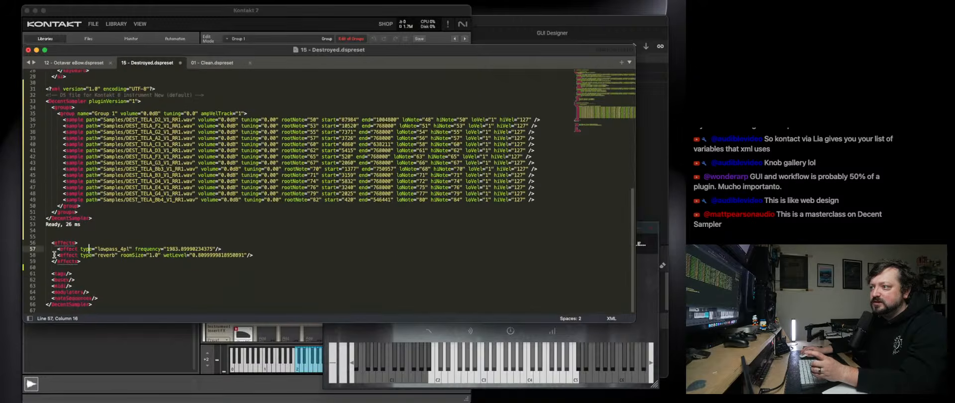
pyautogui.click(109, 255)
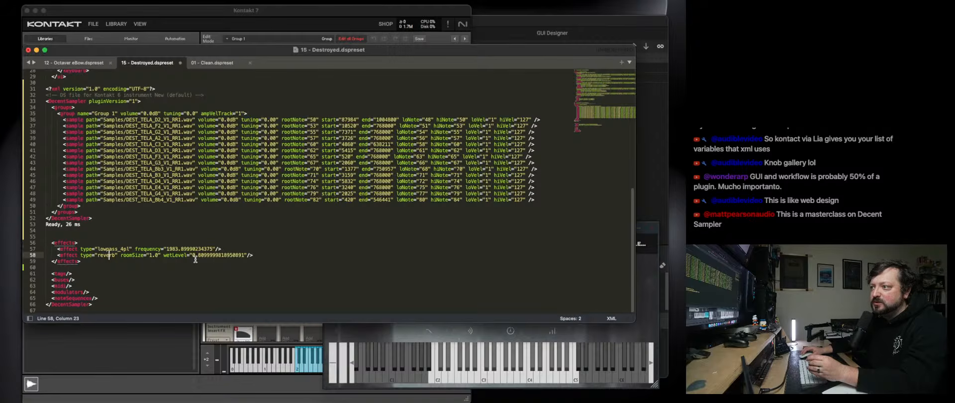
# Try starting two additional tags on new lines below the reverb effect, and undo them.
pyautogui.press('End')
pyautogui.press('Return')
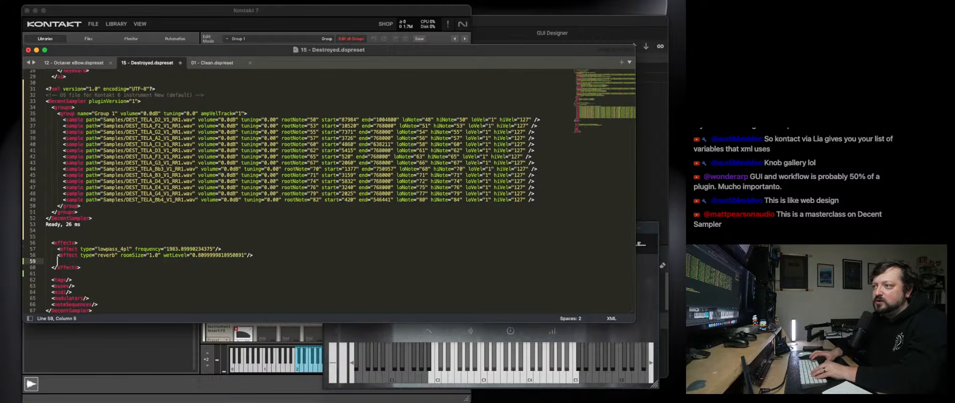
pyautogui.write('<')
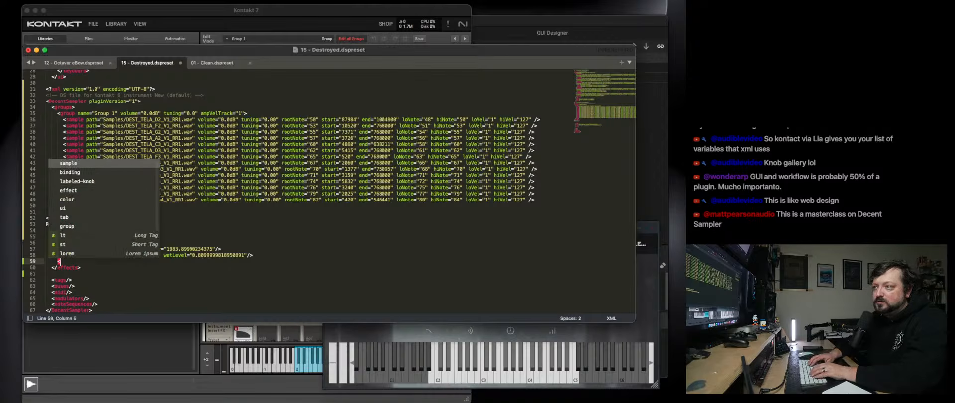
pyautogui.click(269, 250)
pyautogui.click(204, 261)
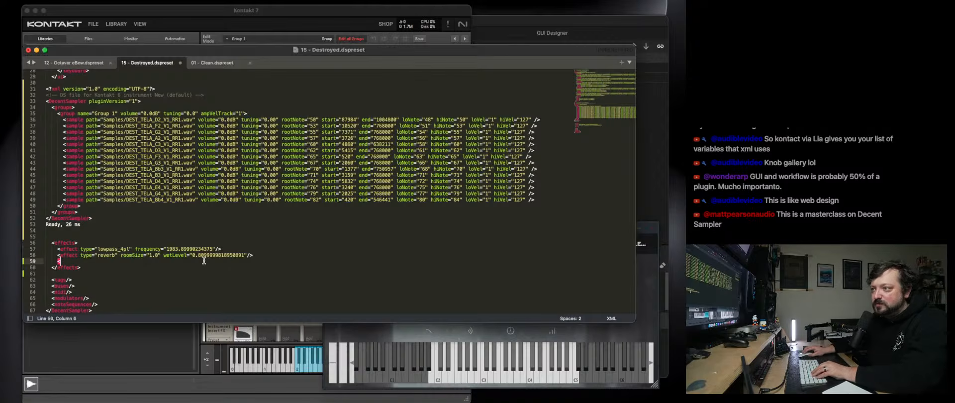
pyautogui.press('Return')
pyautogui.write('<')
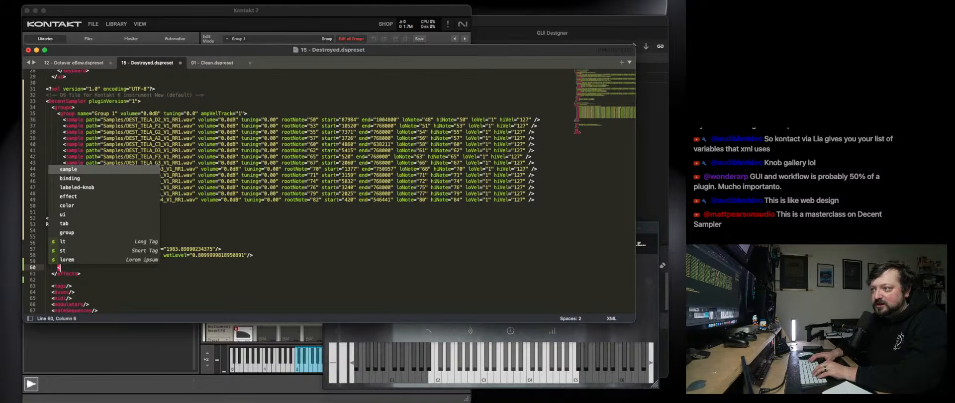
pyautogui.press('super+z')
pyautogui.press('super+z')
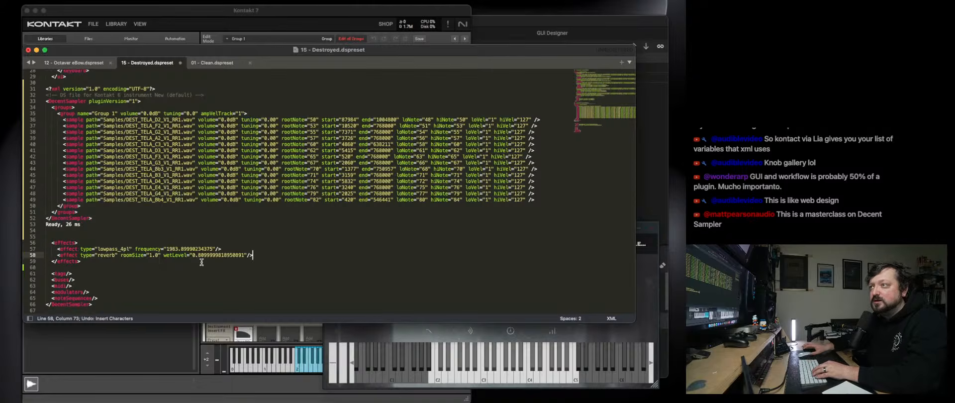
# Return to the labeled-knob tags and their bindings in the preset's ui block.
pyautogui.scroll(10, 229, 285)
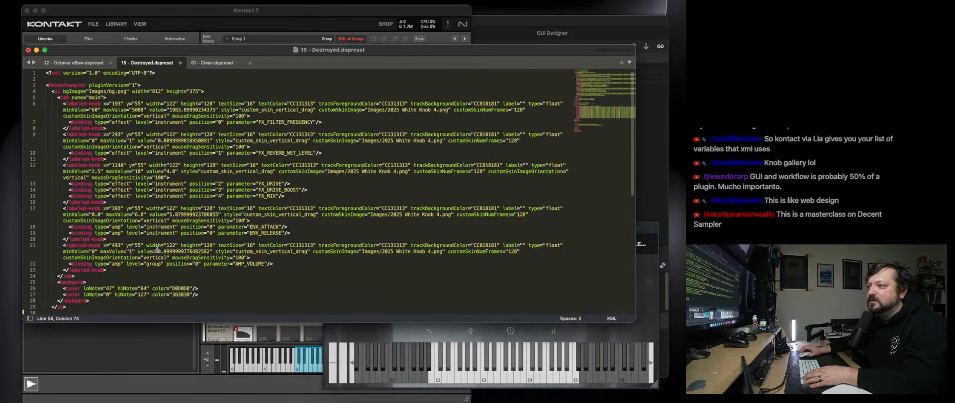
pyautogui.scroll(-1, 156, 245)
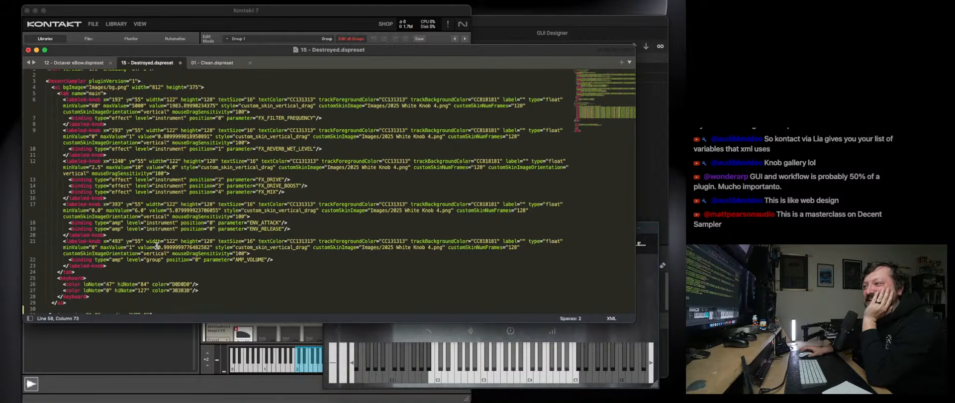
# Review the labeled-knob tags against the DecentSampler interface and highlight the third knob's FX_DRIVE, FX_DRIVE_BOOST and FX_MIX bindings.
pyautogui.scroll(1, 198, 208)
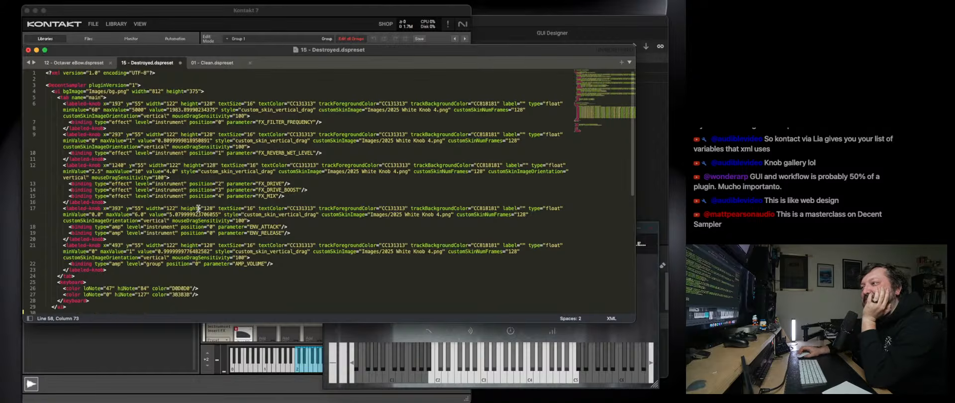
pyautogui.scroll(-1, 198, 208)
pyautogui.scroll(1, 198, 208)
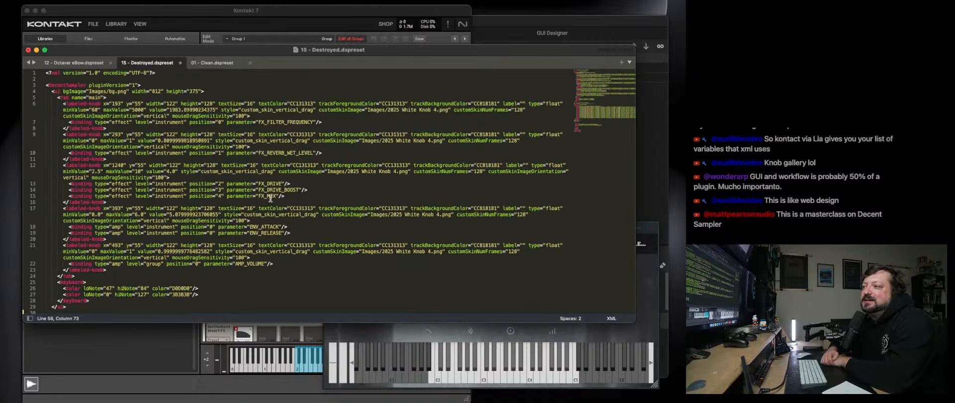
pyautogui.click(646, 289)
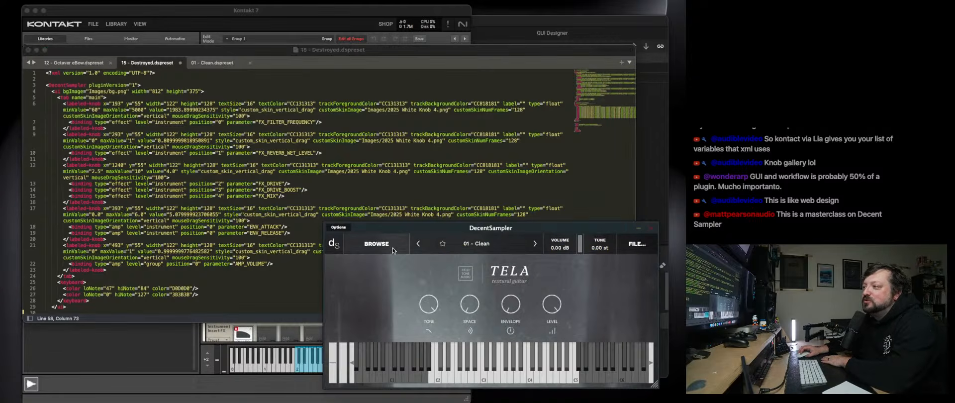
pyautogui.click(261, 203)
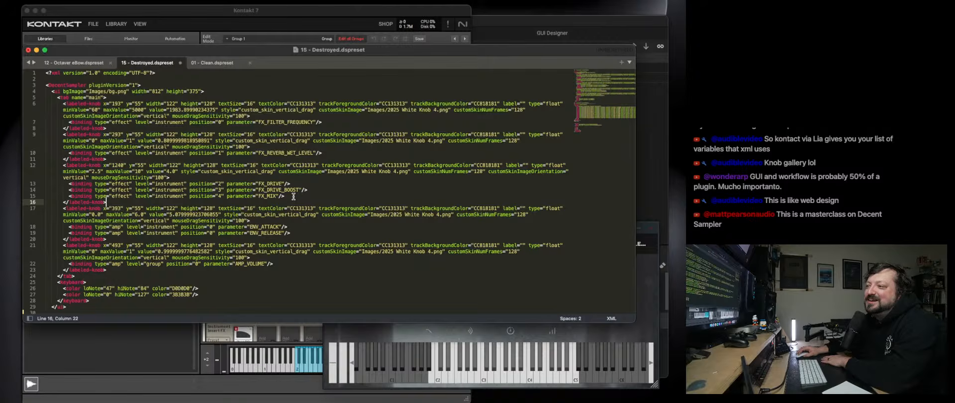
pyautogui.moveTo(293, 195); pyautogui.dragTo(45, 165)
pyautogui.click(308, 197)
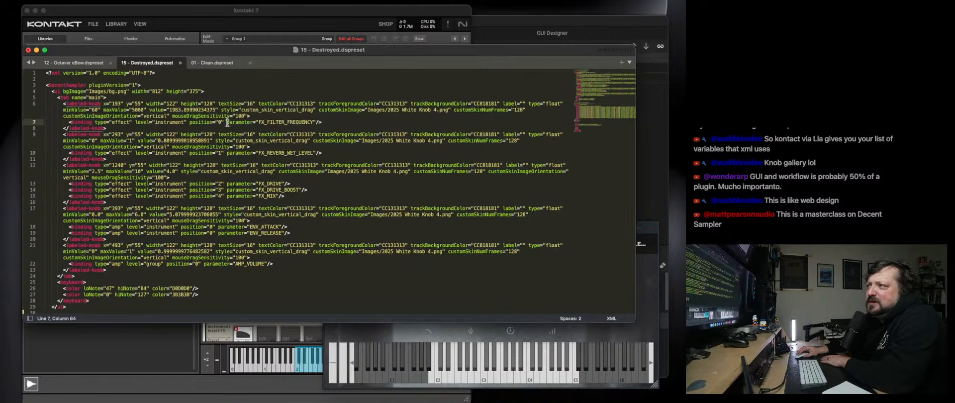
# Compare the position of the FX_FILTER_FREQUENCY binding with the order of the entries in the effects block.
pyautogui.click(227, 121)
pyautogui.scroll(-8, 291, 122)
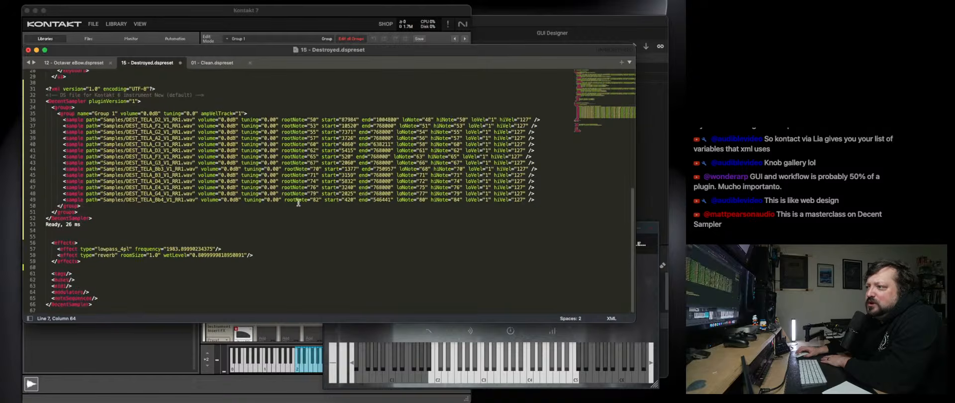
pyautogui.scroll(8, 298, 202)
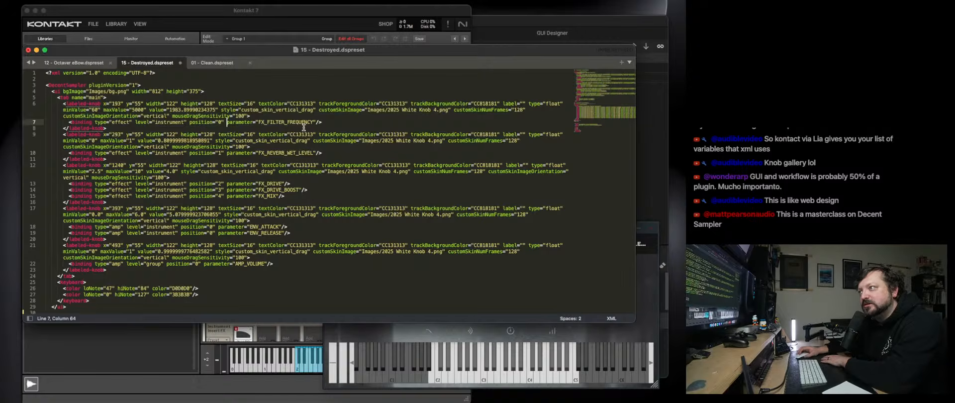
pyautogui.scroll(-1, 277, 133)
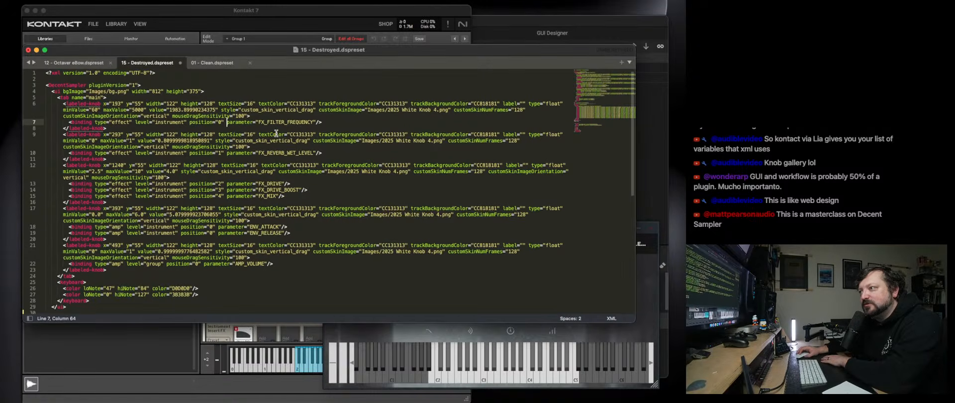
pyautogui.scroll(1, 276, 133)
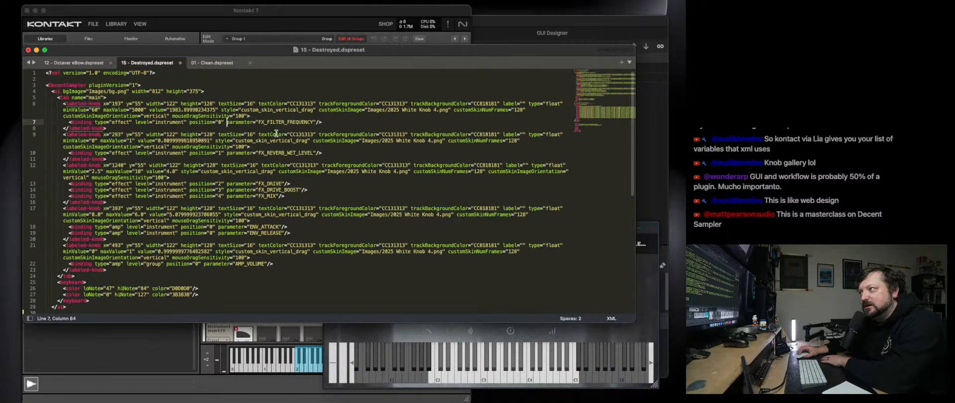
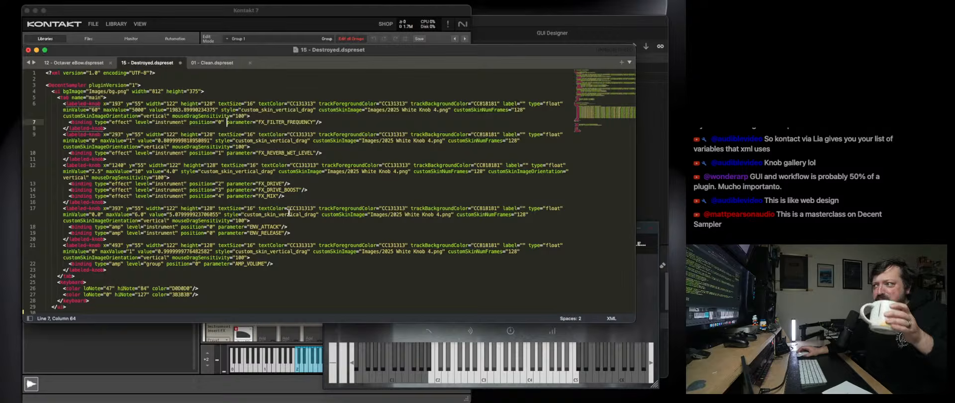
pyautogui.scroll(-10, 289, 213)
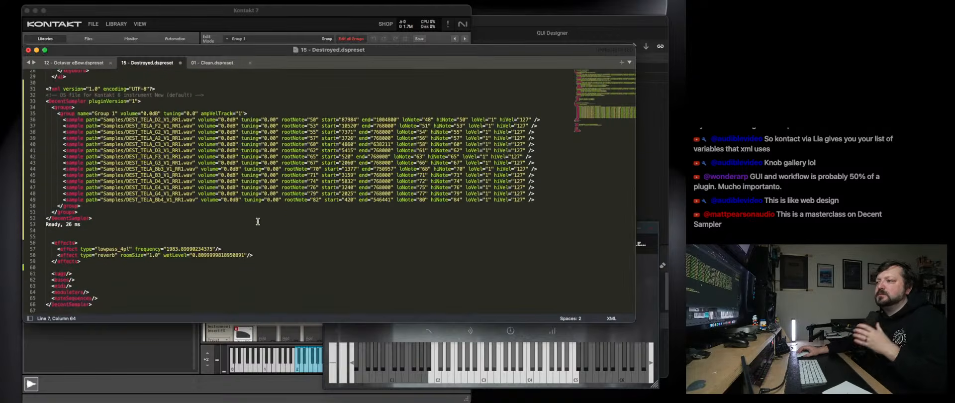
pyautogui.scroll(10, 190, 273)
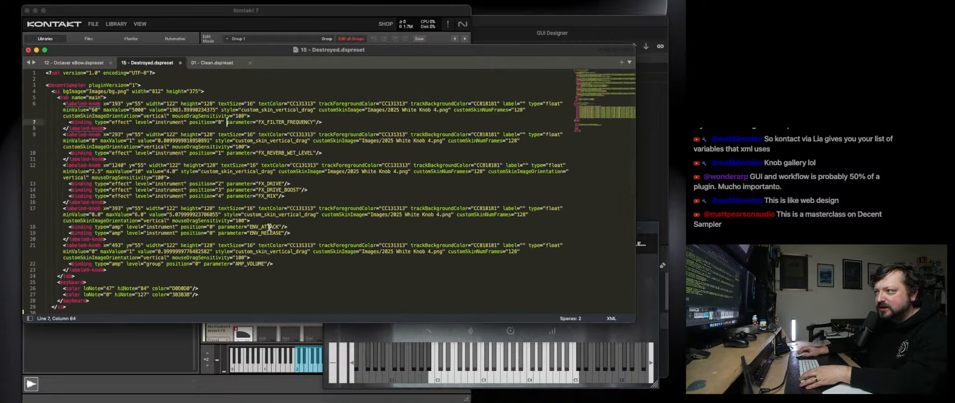
# Locate the FX_REVERB_WET_LEVEL binding and the effects block, and turn the SPACE knob up and down in DecentSampler.
pyautogui.click(260, 153)
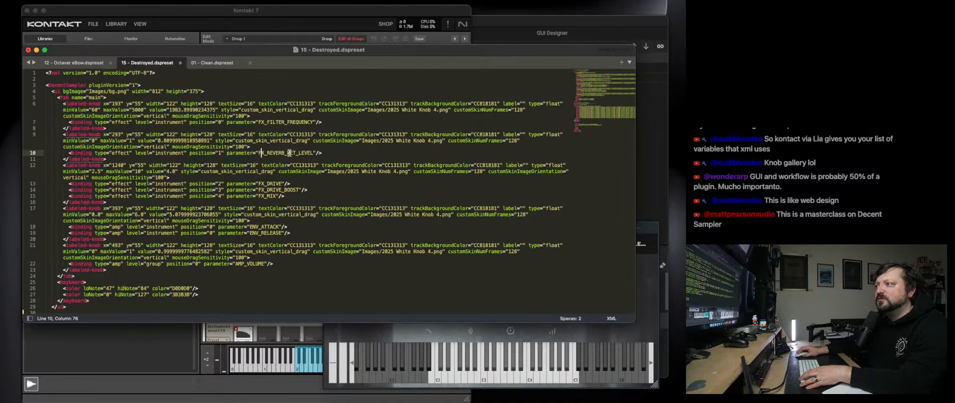
pyautogui.scroll(-9, 303, 216)
pyautogui.click(545, 328)
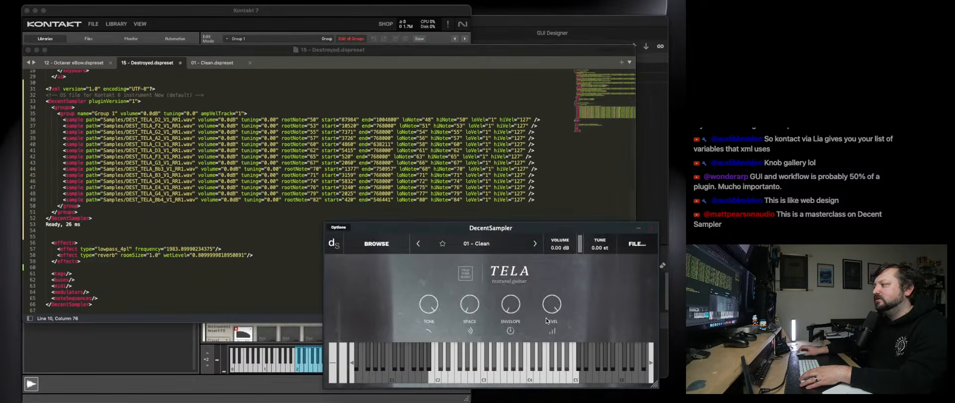
pyautogui.moveTo(478, 297)
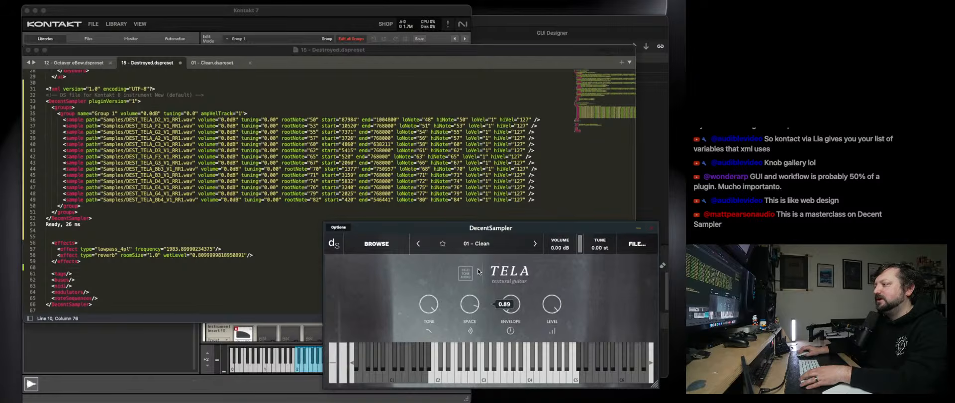
pyautogui.moveTo(478, 272); pyautogui.dragTo(477, 301)
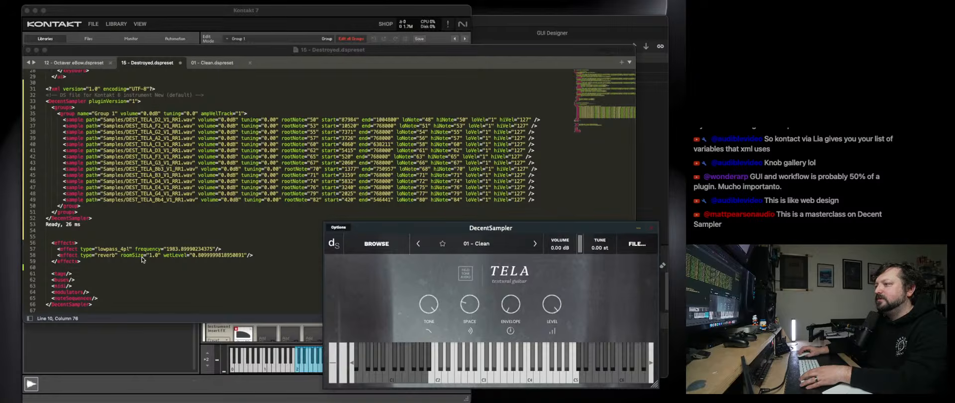
# Point out the roomSize attribute of the reverb effect in the preset's effects block.
pyautogui.click(94, 260)
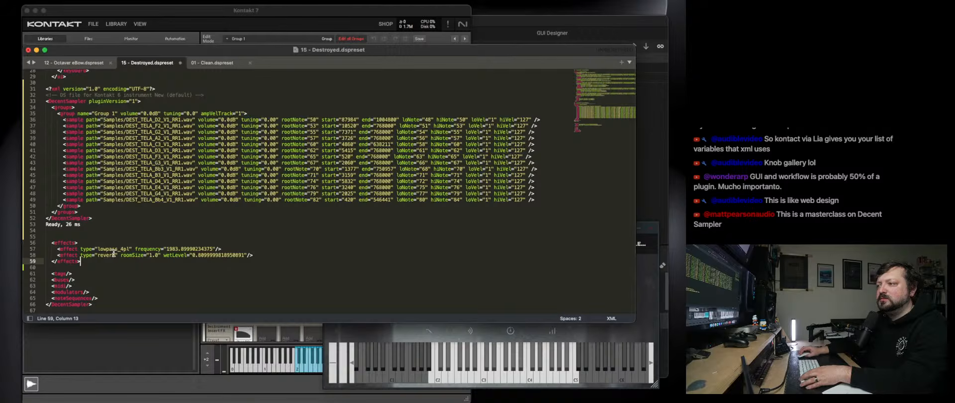
pyautogui.click(147, 255)
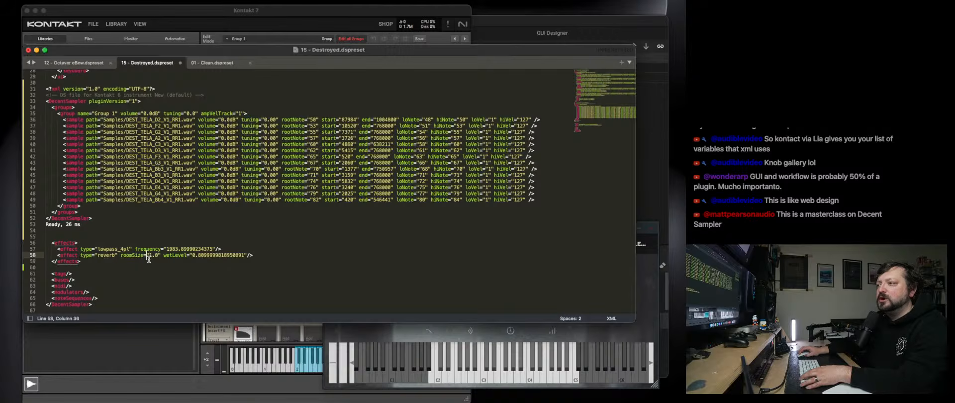
pyautogui.scroll(10, 248, 265)
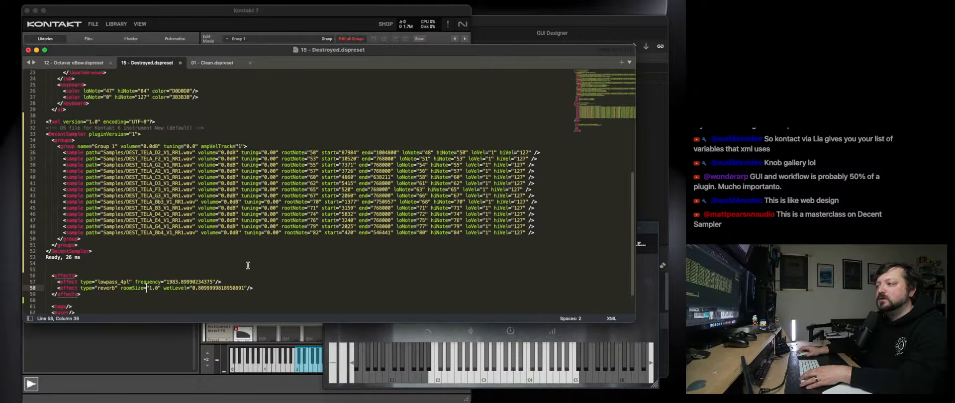
# Move the DecentSampler window slightly higher and return to the labeled-knob tags in the preset code.
pyautogui.click(646, 252)
pyautogui.moveTo(585, 232); pyautogui.dragTo(591, 185)
pyautogui.click(261, 166)
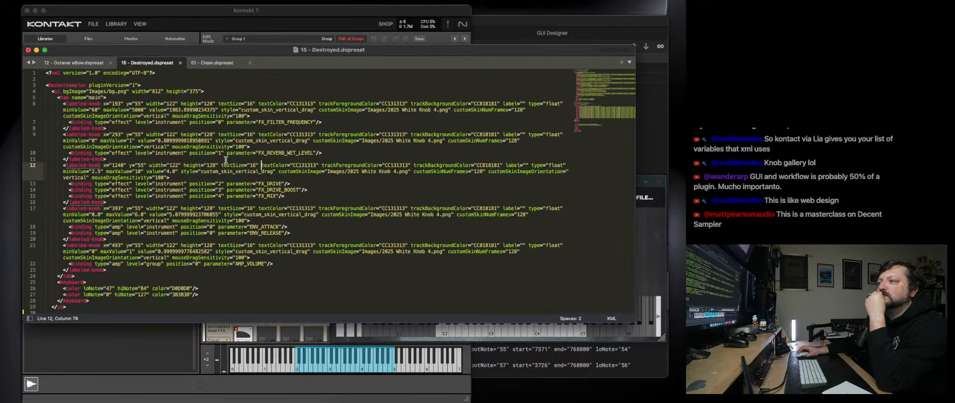
# Set the reverb knob's maxValue to .5 and relate it to the SPACE knob in DecentSampler.
pyautogui.doubleClick(129, 140)
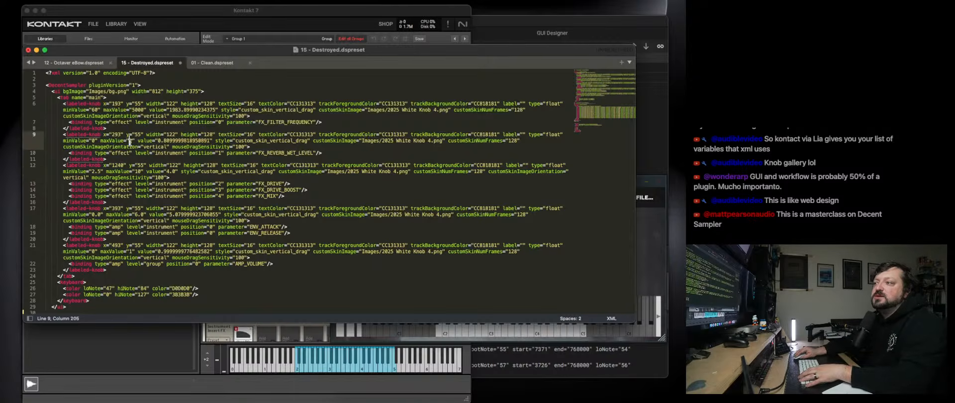
pyautogui.write('.5')
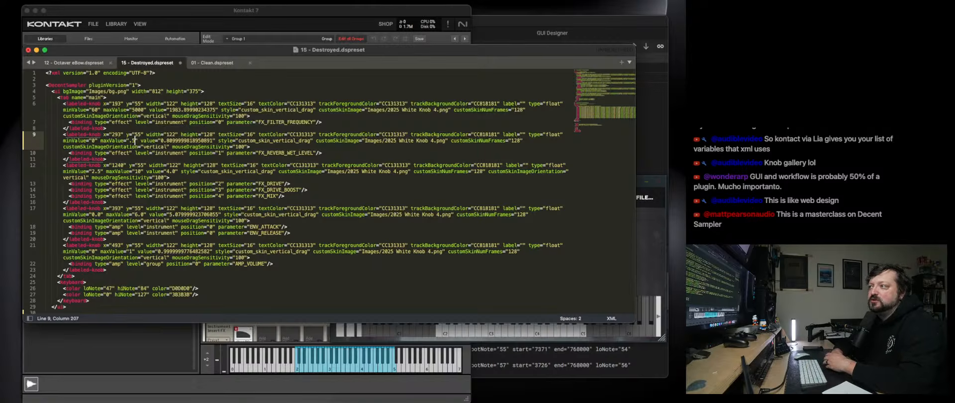
pyautogui.click(648, 229)
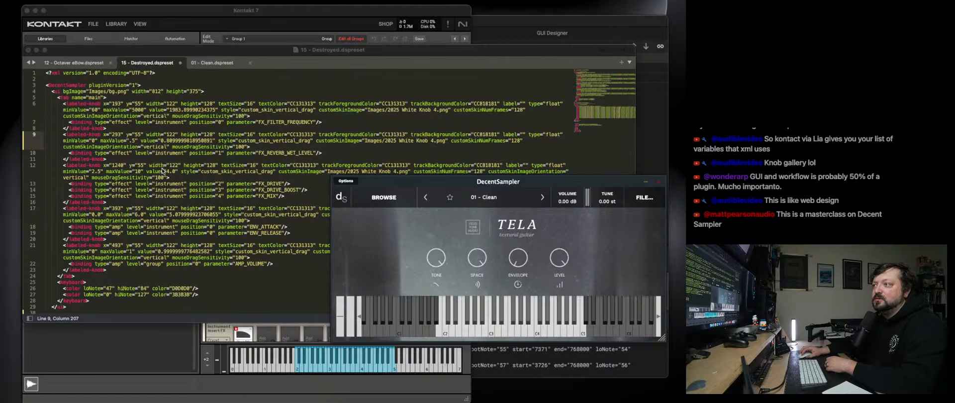
pyautogui.click(132, 144)
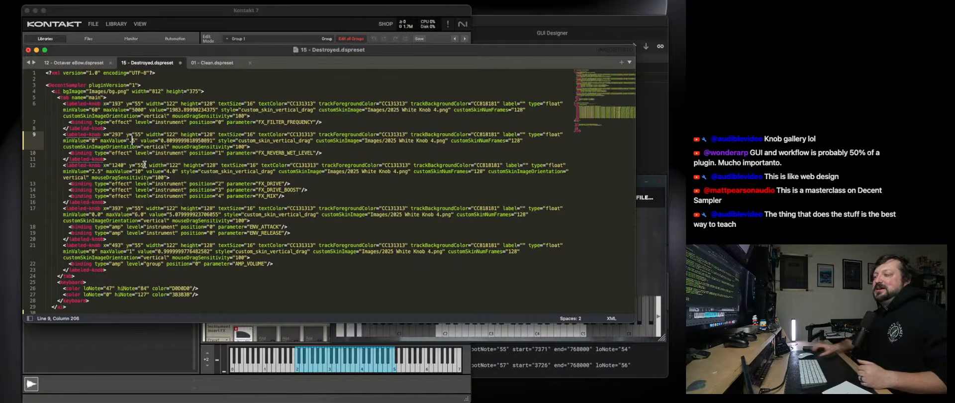
pyautogui.scroll(-2, 184, 171)
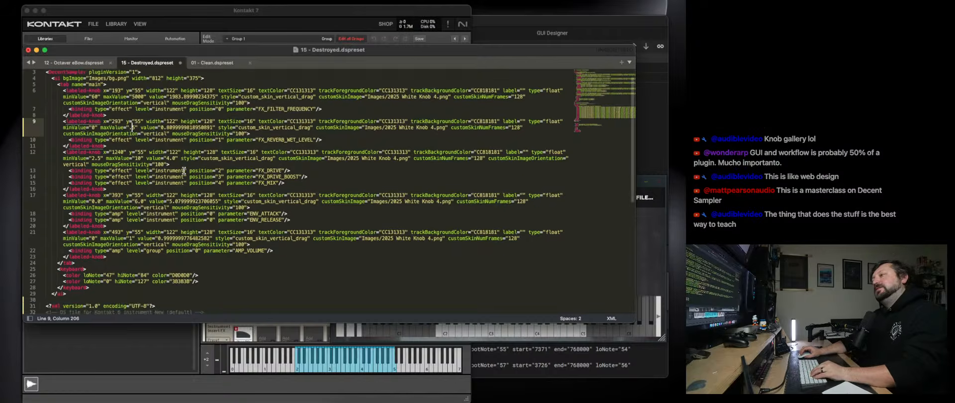
pyautogui.scroll(2, 184, 171)
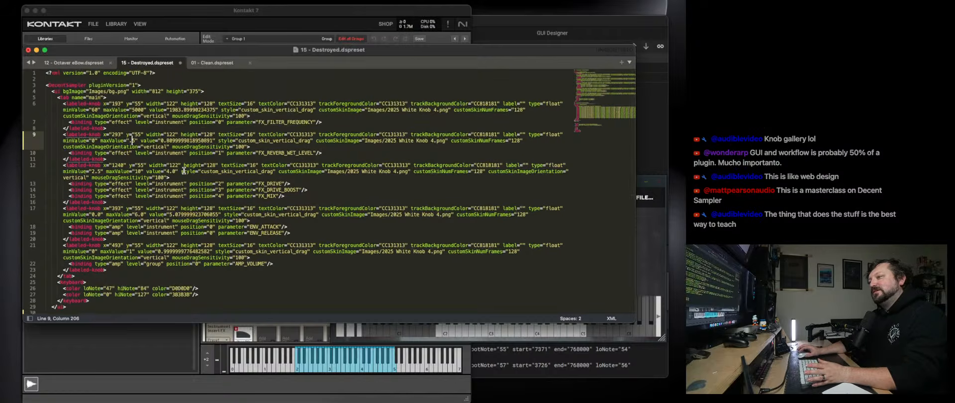
# Change the reverb knob's maxValue to 1, try .25 instead, and compare it with the SPACE knob in DecentSampler.
pyautogui.doubleClick(134, 140)
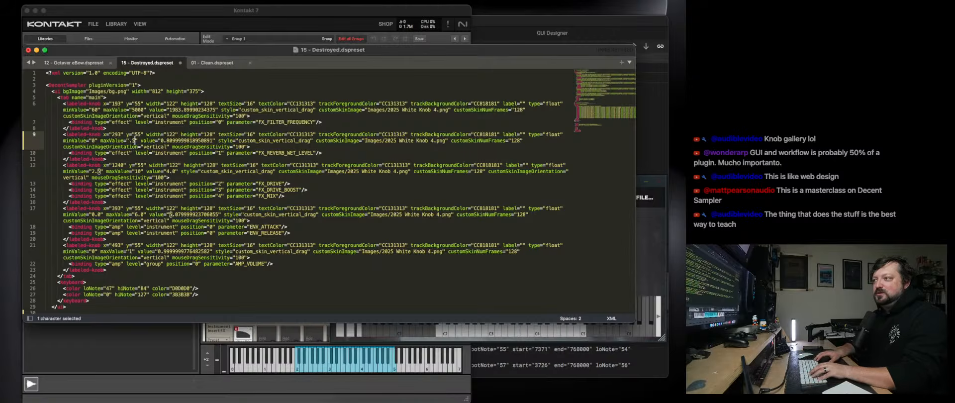
pyautogui.press('BackSpace')
pyautogui.press('BackSpace')
pyautogui.write('1')
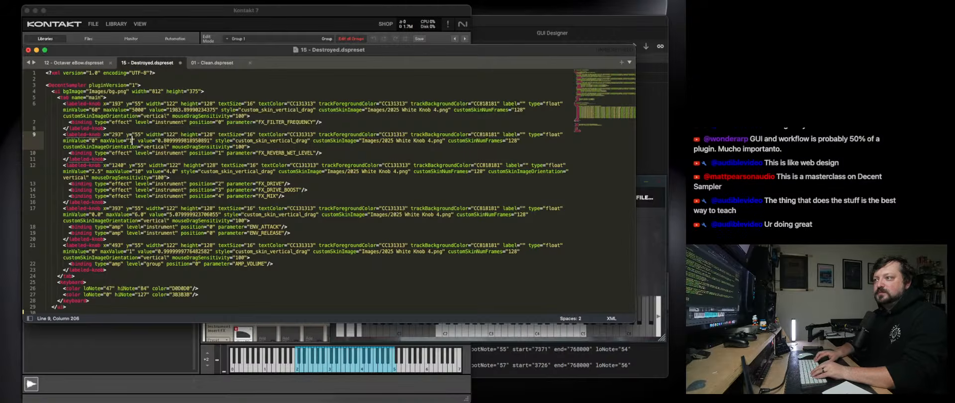
pyautogui.doubleClick(130, 140)
pyautogui.write('.25')
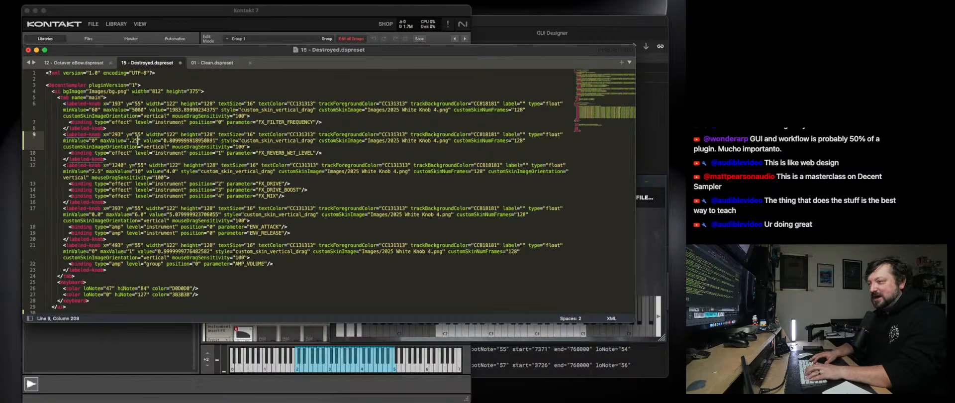
pyautogui.click(643, 251)
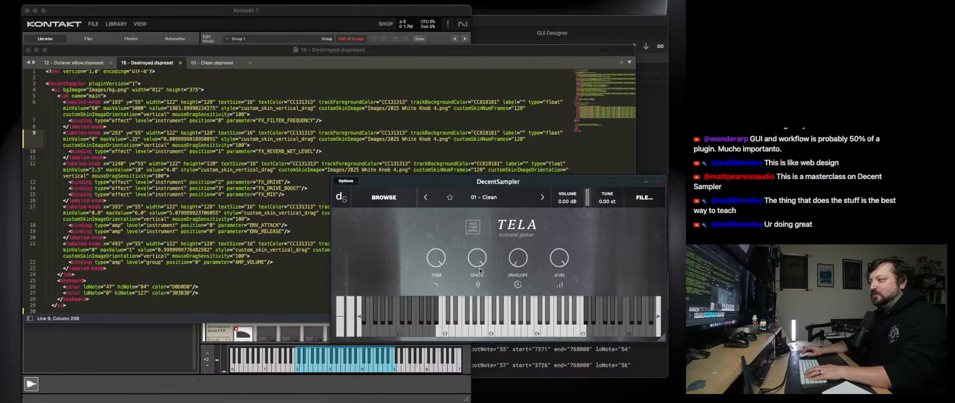
# Restore the reverb knob's maxValue to 1 in its labeled-knob tag.
pyautogui.click(135, 141)
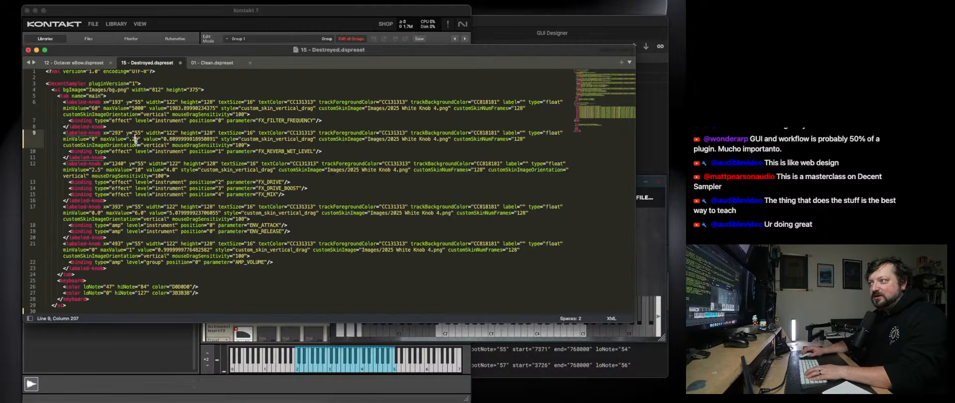
pyautogui.moveTo(136, 139); pyautogui.dragTo(132, 139)
pyautogui.click(135, 138)
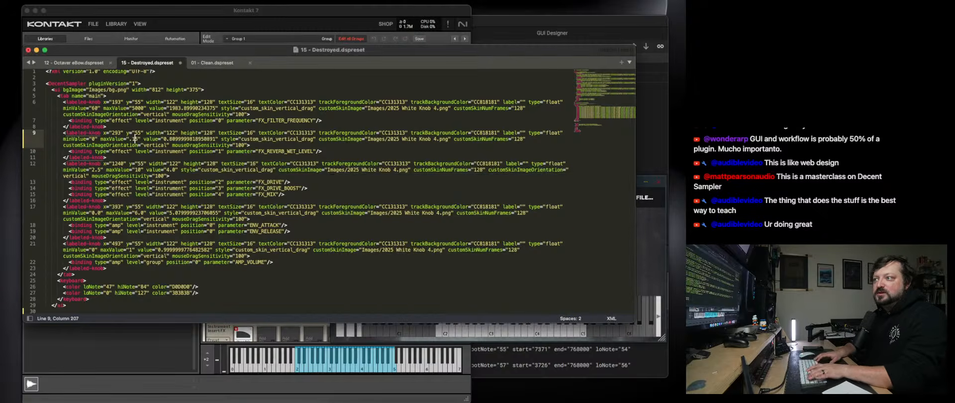
pyautogui.press('Right')
pyautogui.hotkey('shift', 'Left')
pyautogui.hotkey('shift', 'Left')
pyautogui.hotkey('shift', 'Left')
pyautogui.write('1')
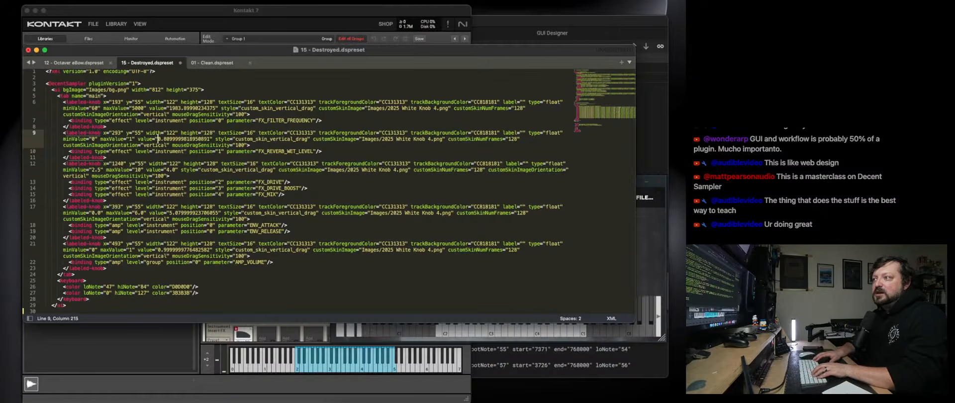
# Set the reverb knob's value to 0.5 in the 15 - Destroyed preset code and relate it to DecentSampler's SPACE knob.
pyautogui.moveTo(159, 139); pyautogui.dragTo(206, 139)
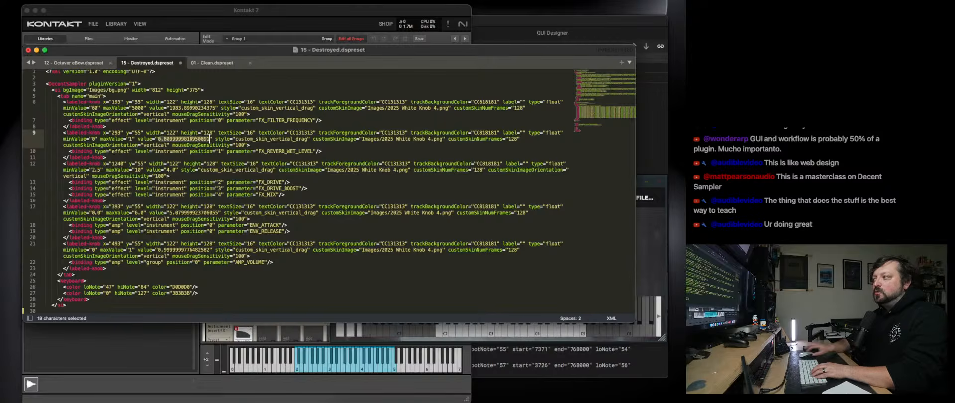
pyautogui.click(639, 238)
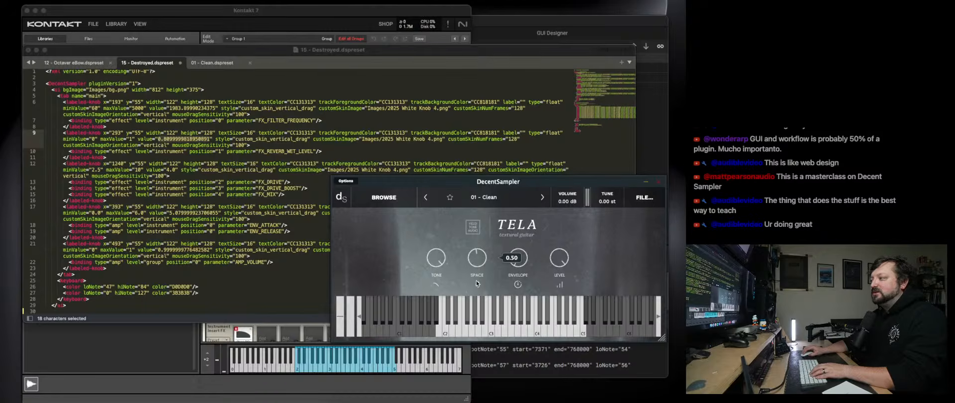
pyautogui.click(195, 139)
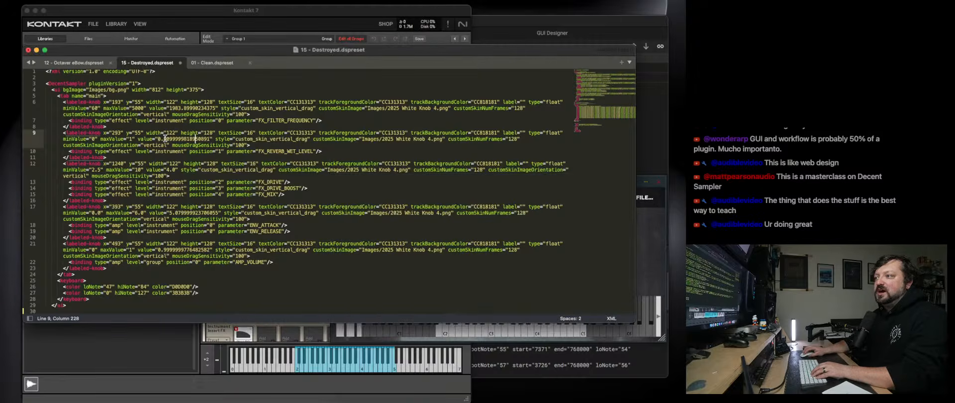
pyautogui.moveTo(165, 139); pyautogui.dragTo(206, 138)
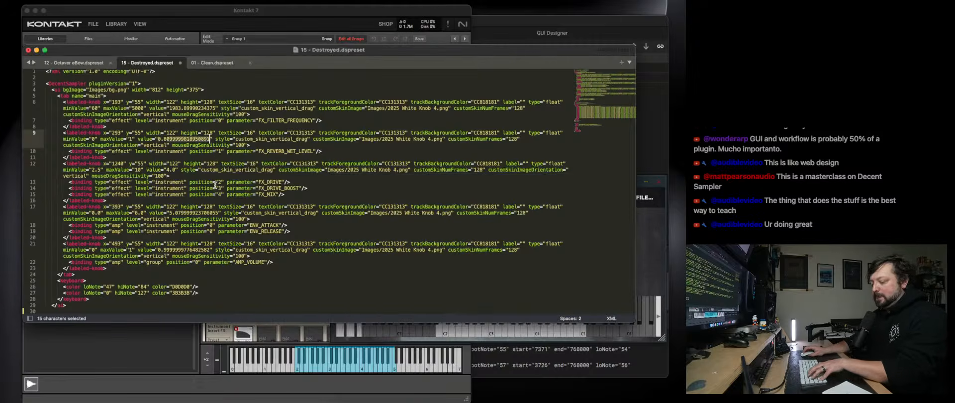
pyautogui.write('1')
pyautogui.hotkey('shift', 'Left')
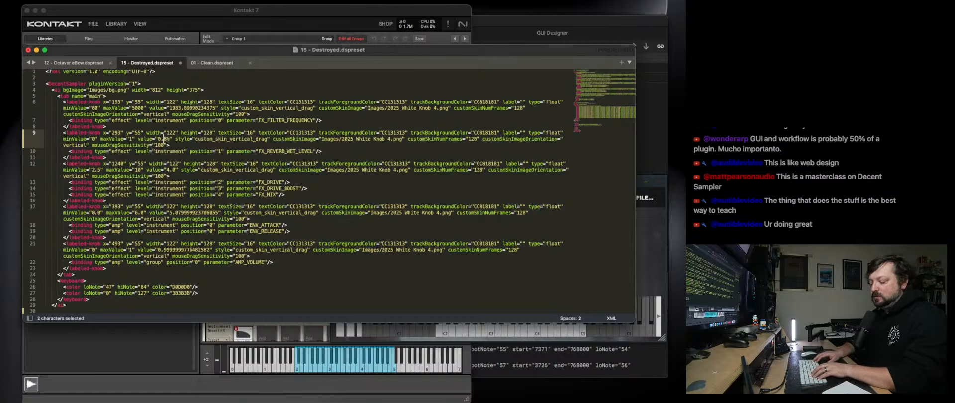
pyautogui.write('5')
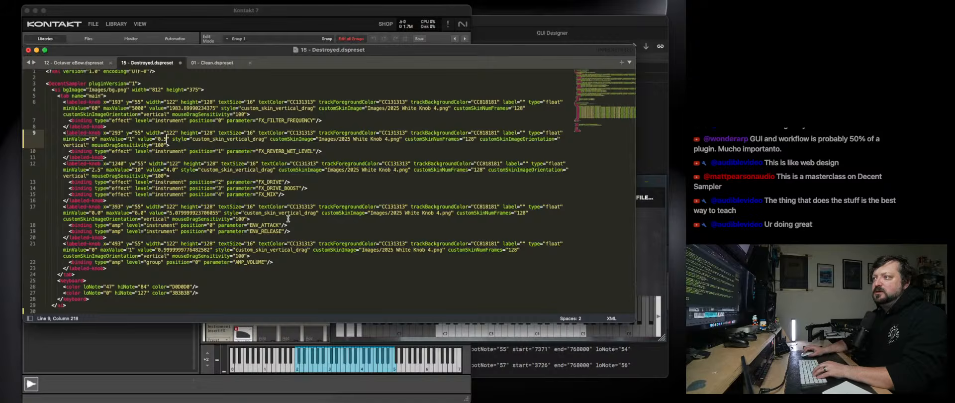
pyautogui.press('super+Tab')
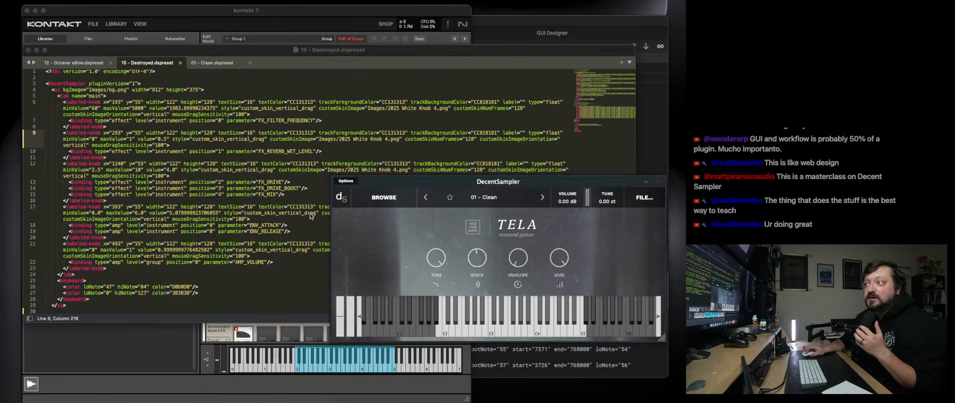
# Show the 01 - Clean.dspreset code in a wider editor window and view its labeled-knob tags alongside DecentSampler.
pyautogui.click(211, 63)
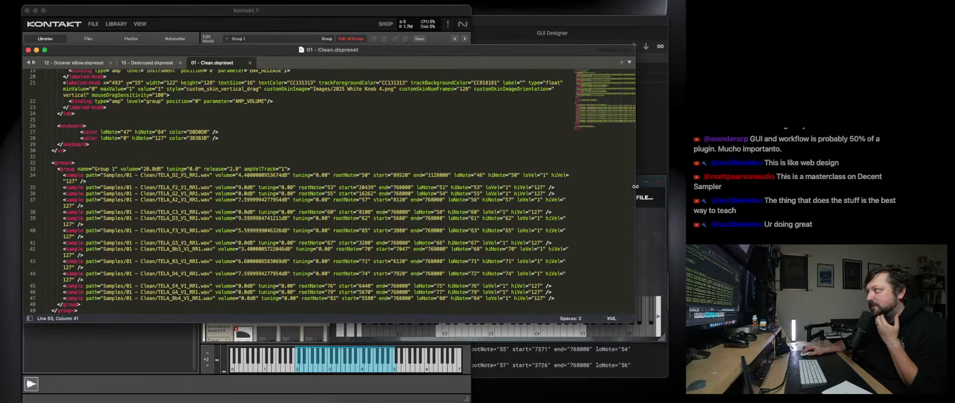
pyautogui.moveTo(635, 187); pyautogui.dragTo(723, 189)
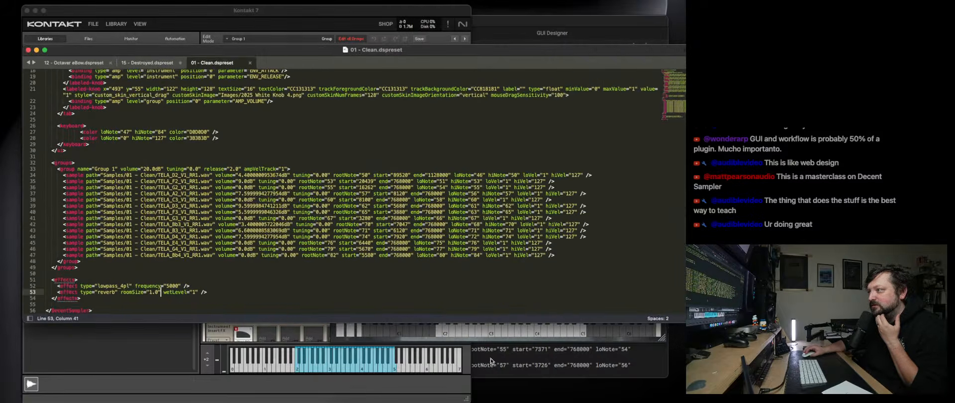
pyautogui.click(415, 332)
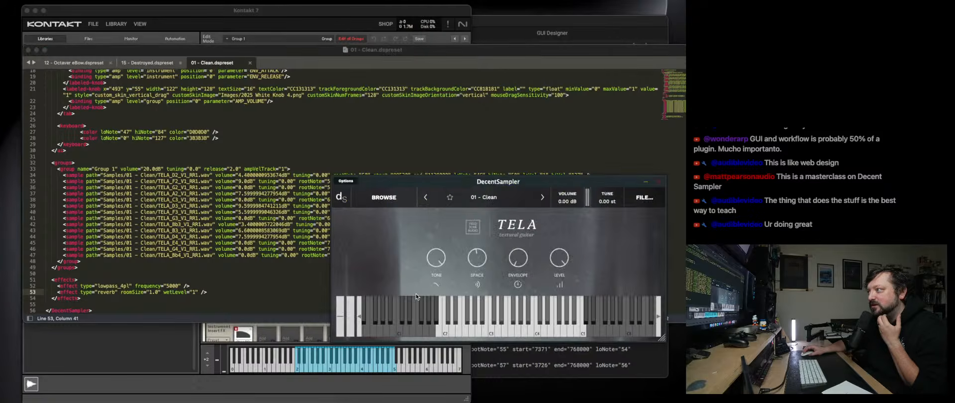
pyautogui.scroll(5, 272, 258)
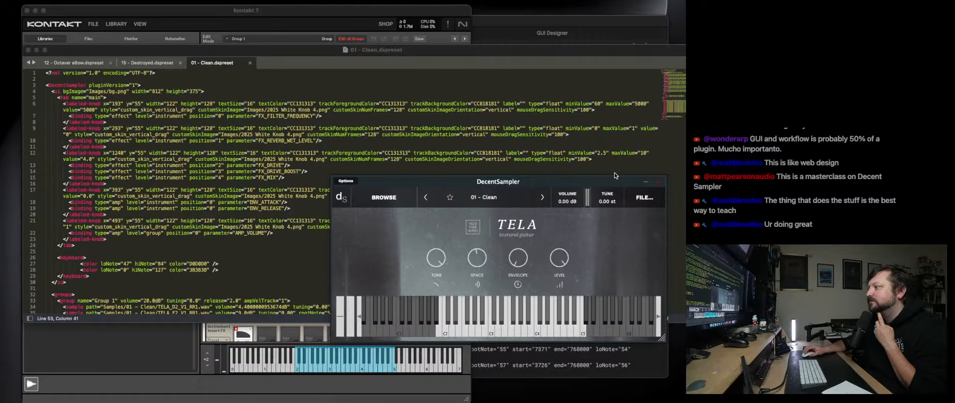
# Reload the 01 - Clean preset in DecentSampler by switching to 02 - Taped and back.
pyautogui.click(487, 197)
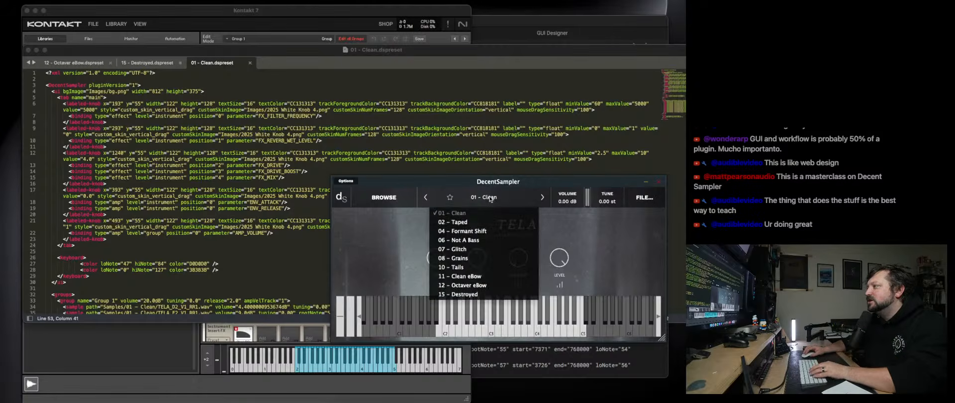
pyautogui.click(468, 223)
pyautogui.click(486, 197)
pyautogui.click(488, 213)
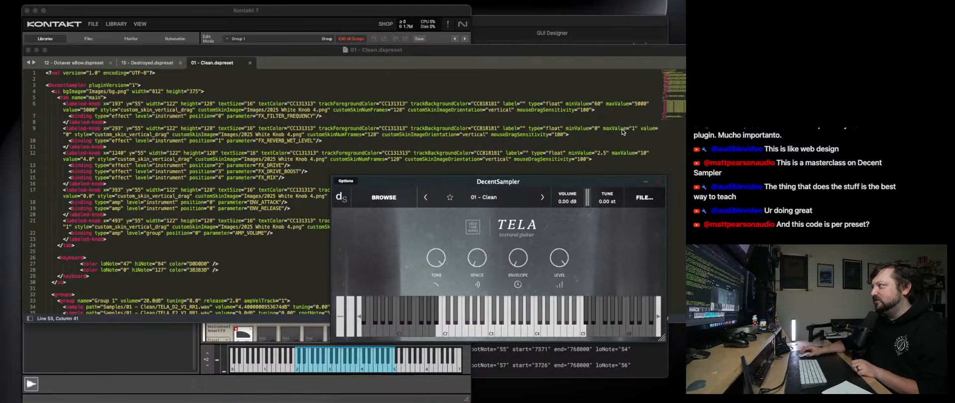
# Narrow the code editor window and locate the reverb knob's value attribute in the 01 - Clean preset code.
pyautogui.click(648, 128)
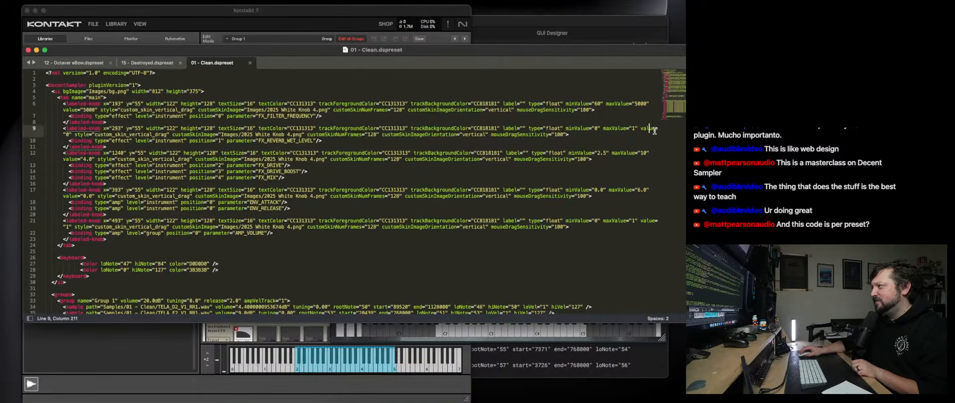
pyautogui.moveTo(722, 150); pyautogui.dragTo(671, 149)
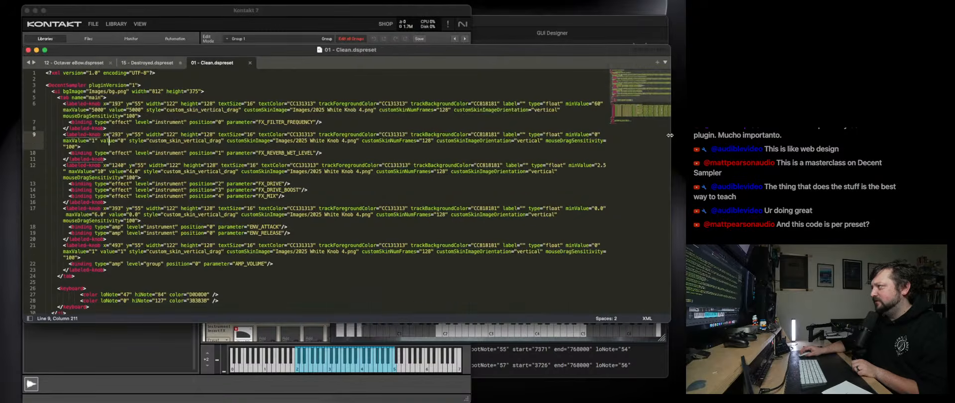
pyautogui.click(121, 140)
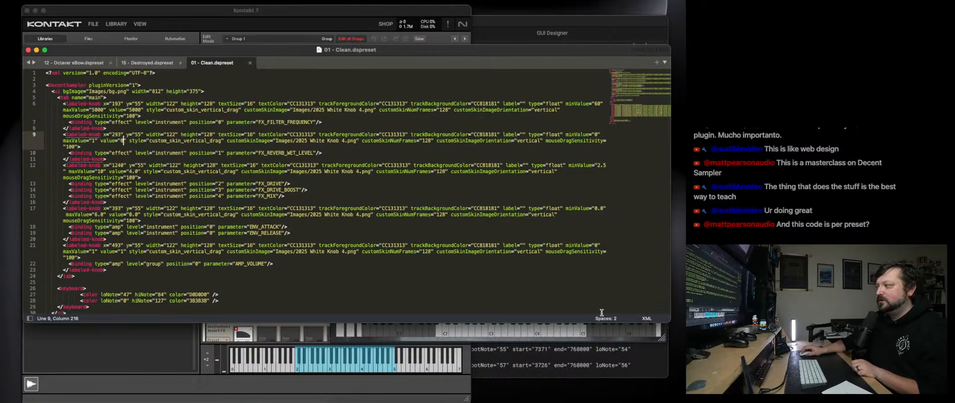
# Turn DecentSampler's SPACE knob up to about 0.5 and save the preset, replacing the existing 01 - Clean.dspreset file.
pyautogui.click(664, 342)
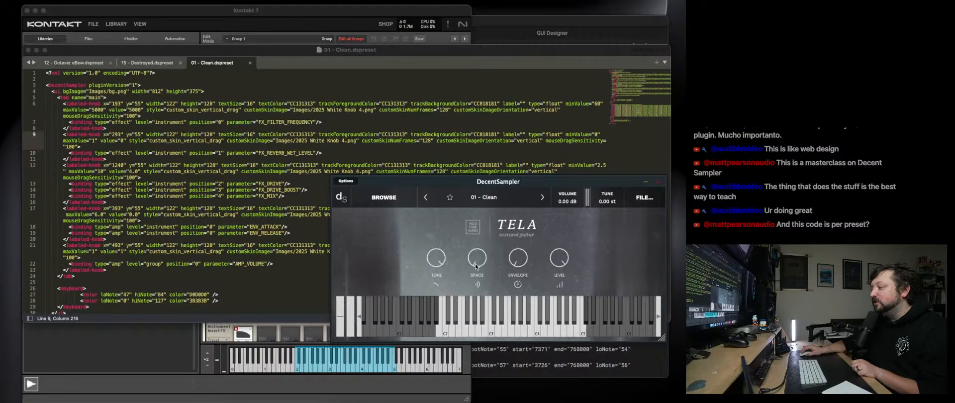
pyautogui.moveTo(476, 266); pyautogui.dragTo(476, 255)
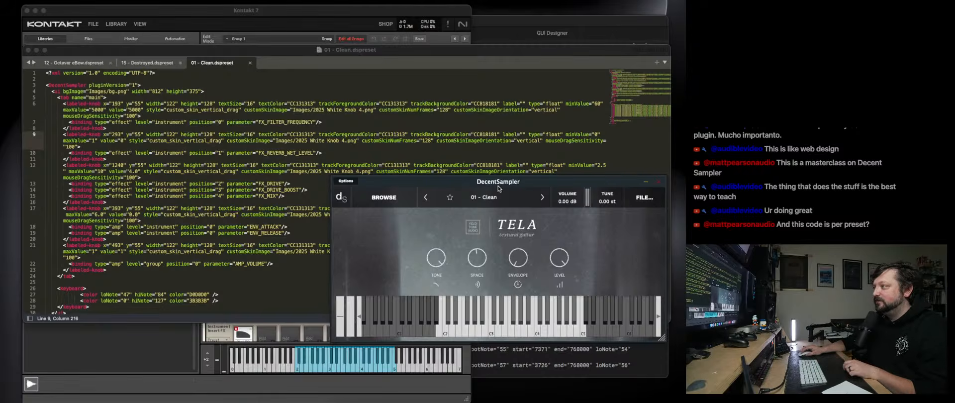
pyautogui.press('super+s')
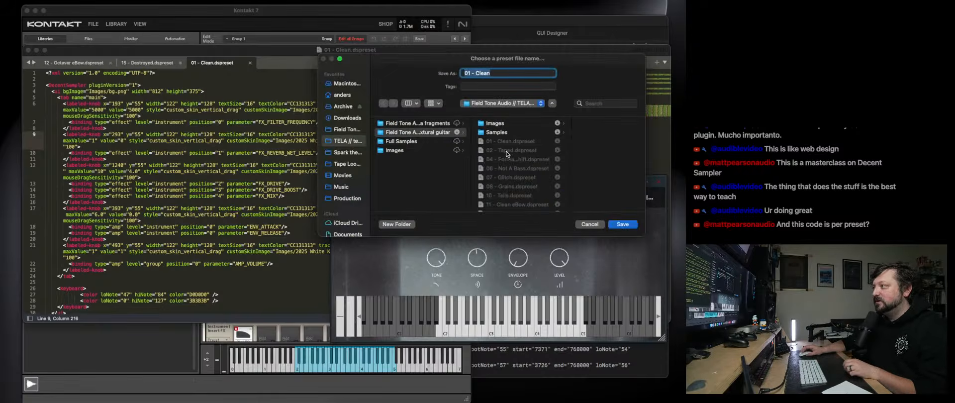
pyautogui.click(507, 145)
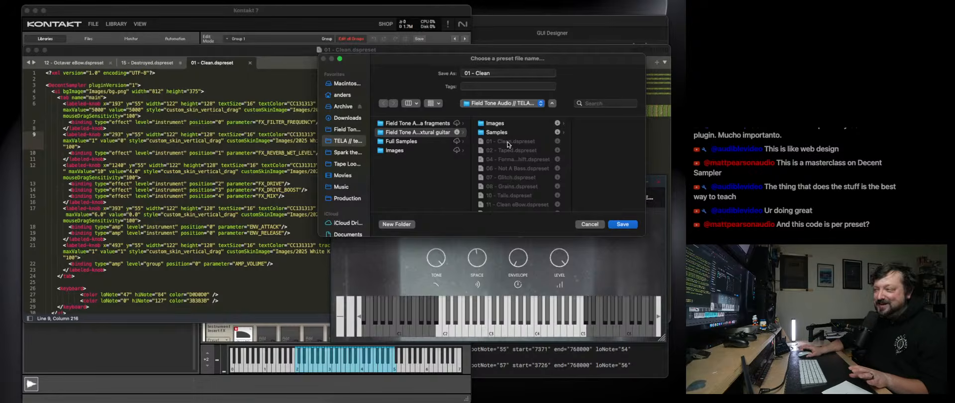
pyautogui.click(622, 224)
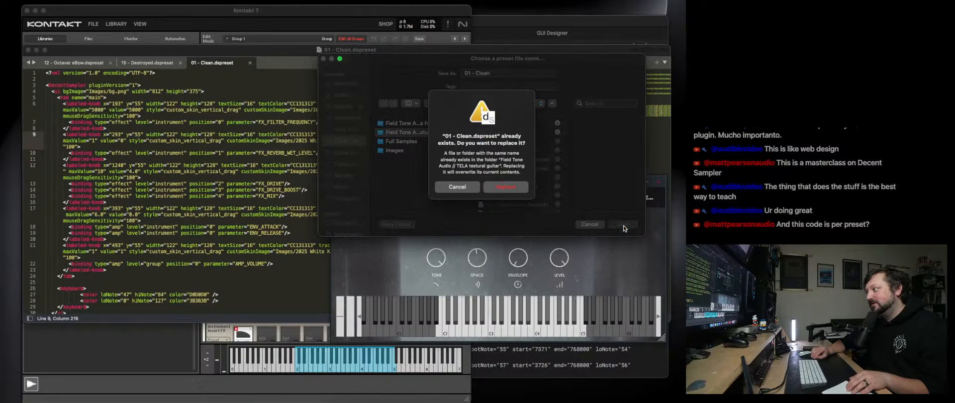
pyautogui.click(507, 192)
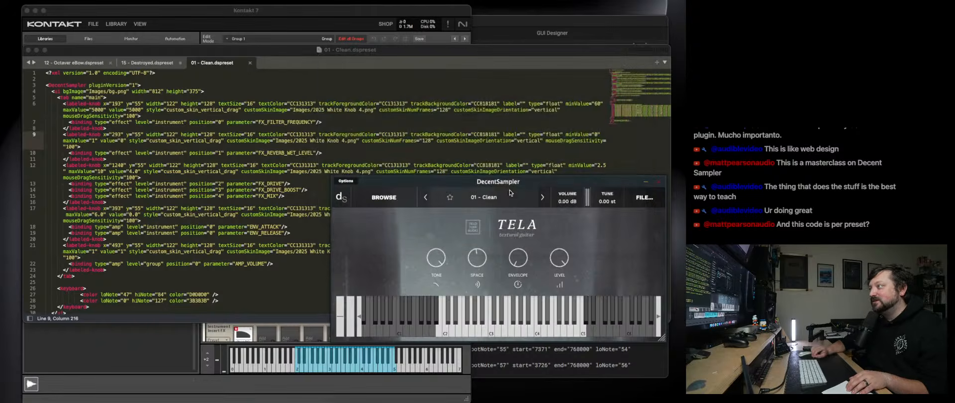
# Close 01 - Clean.dspreset in the code editor, check the Finder and Safari windows, and return to Sublime Text.
pyautogui.click(250, 64)
pyautogui.click(251, 63)
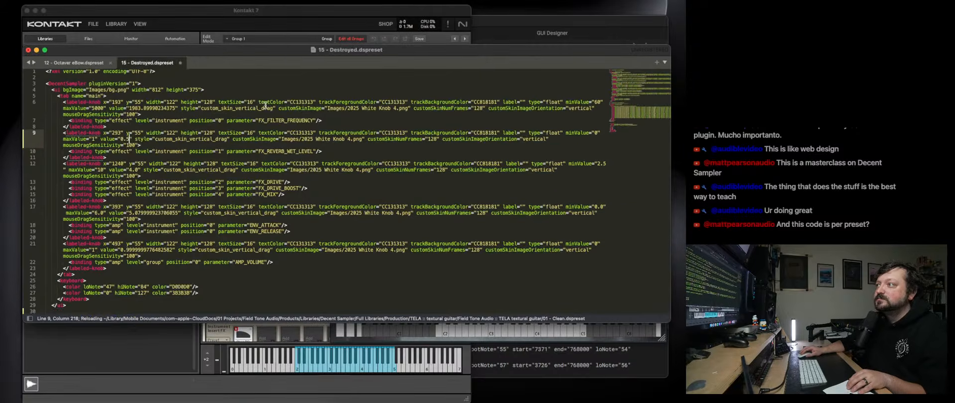
pyautogui.click(342, 400)
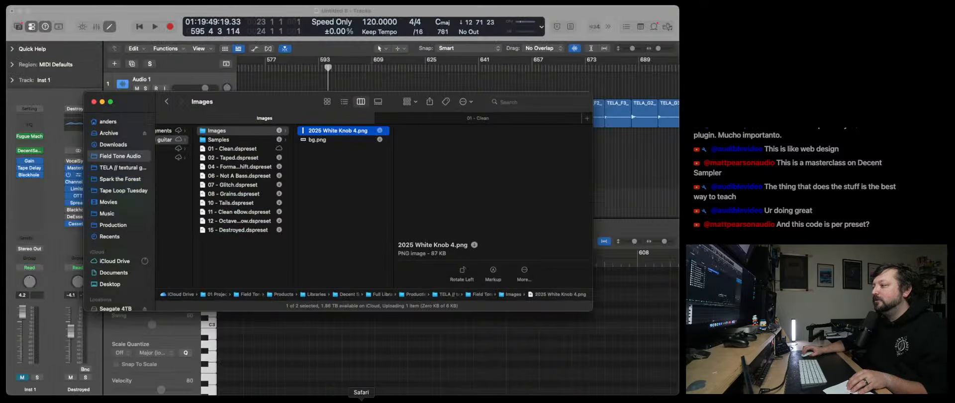
pyautogui.click(361, 399)
pyautogui.rightClick(343, 399)
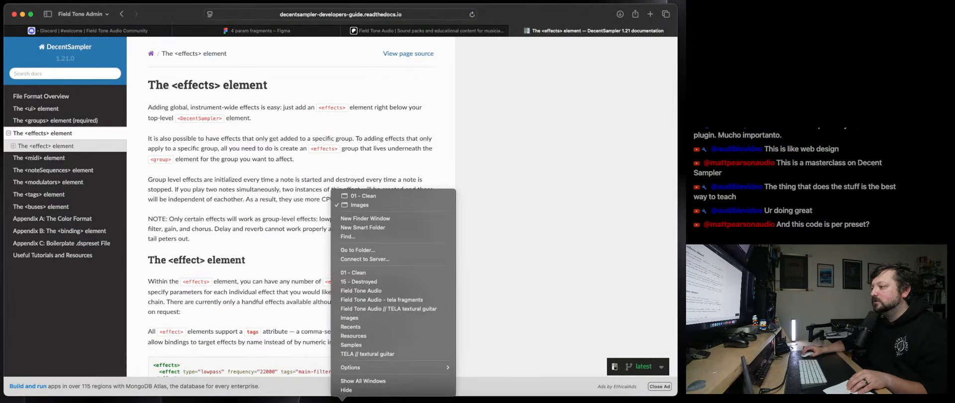
pyautogui.click(515, 399)
pyautogui.click(515, 400)
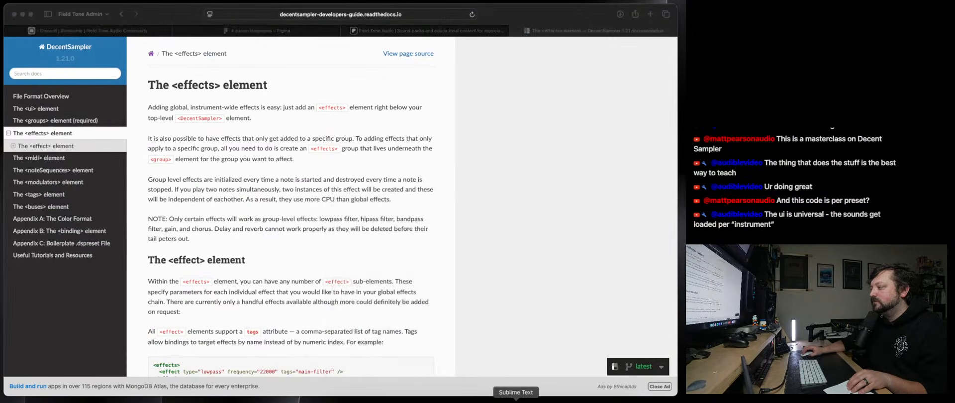
# Try to bring the 01 - Clean and TELA textural guitar folder windows forward from Finder.
pyautogui.rightClick(343, 399)
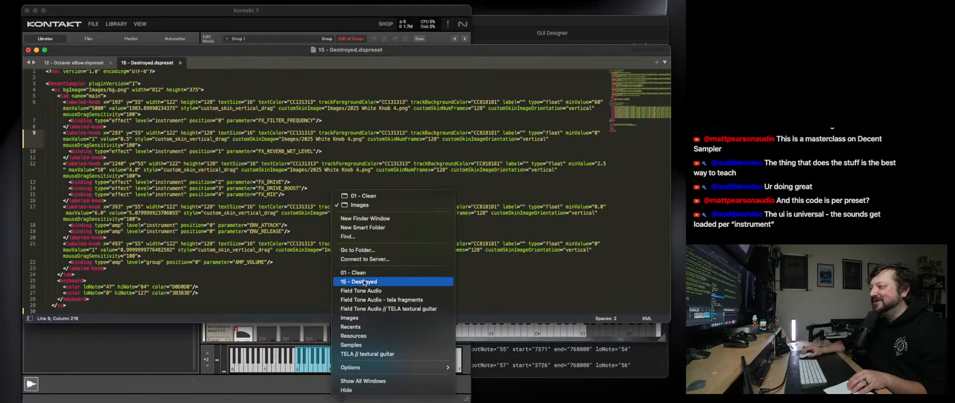
pyautogui.click(372, 273)
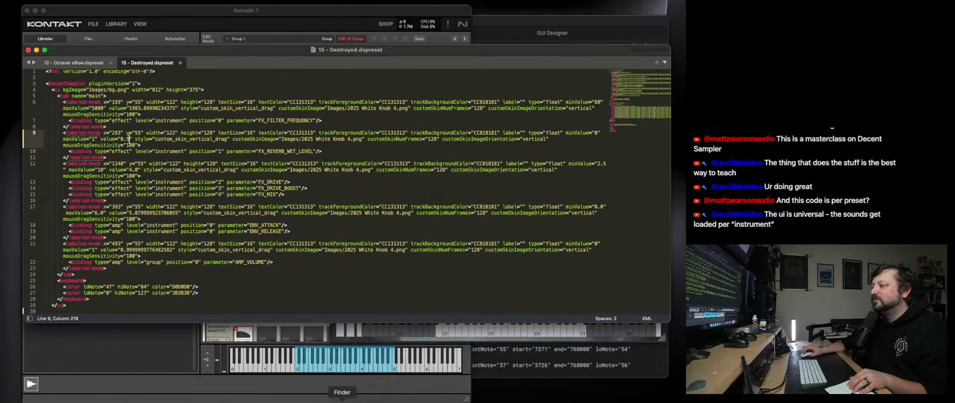
pyautogui.rightClick(342, 399)
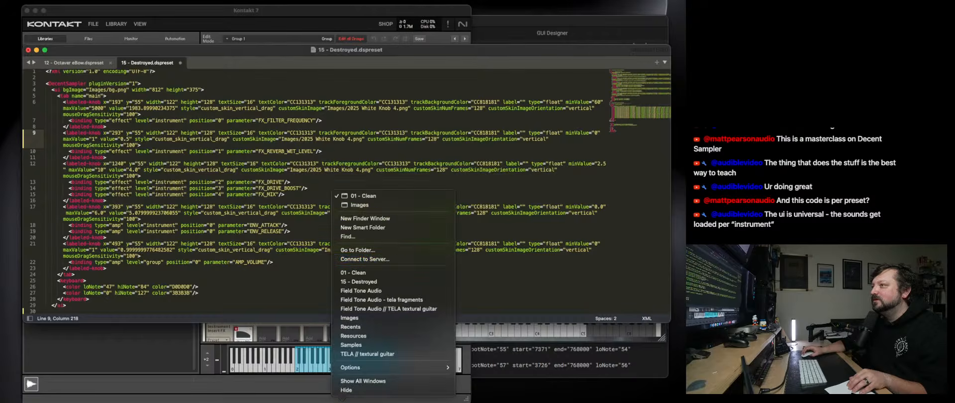
pyautogui.click(382, 309)
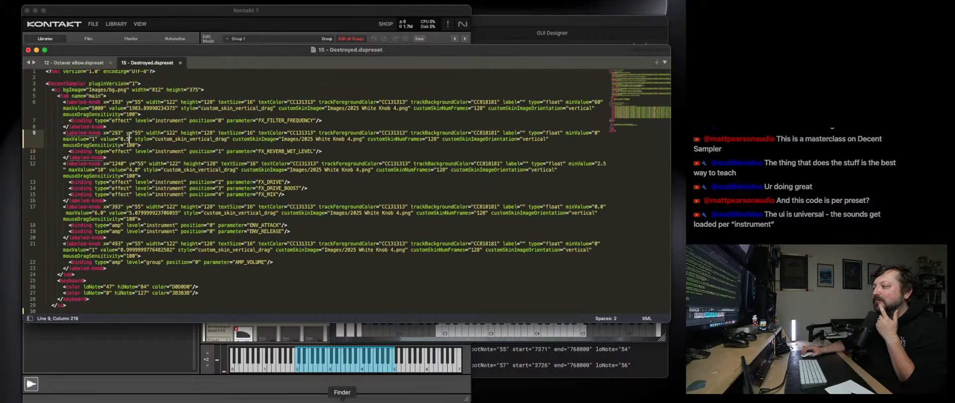
# Open a new Finder window, browse to the TELA textural guitar folder, and reopen 01 - Clean.dspreset in the code editor.
pyautogui.rightClick(343, 399)
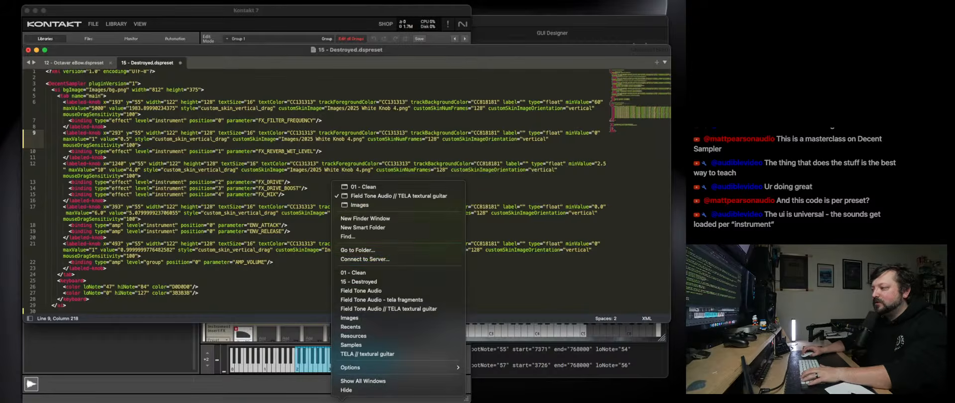
pyautogui.click(372, 221)
pyautogui.moveTo(465, 64); pyautogui.dragTo(536, 61)
pyautogui.click(400, 144)
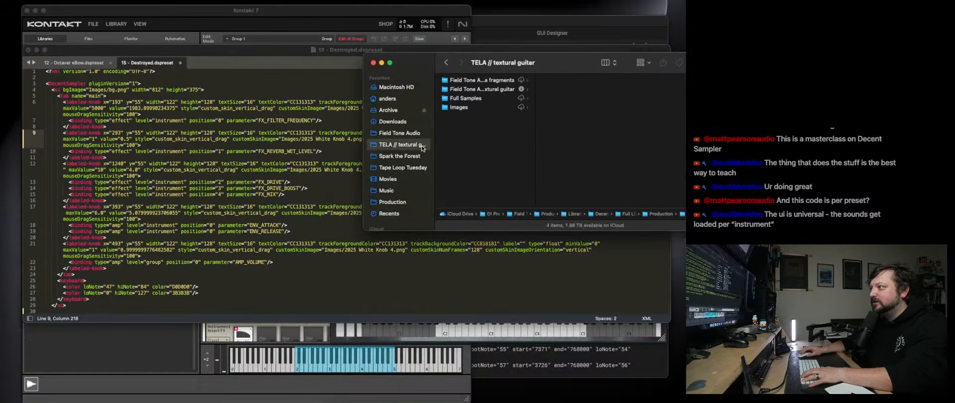
pyautogui.click(480, 90)
pyautogui.moveTo(336, 87); pyautogui.dragTo(216, 65)
# Examine the saved knob values, groups and sample entries in the reopened 01 - Clean preset code.
pyautogui.click(215, 105)
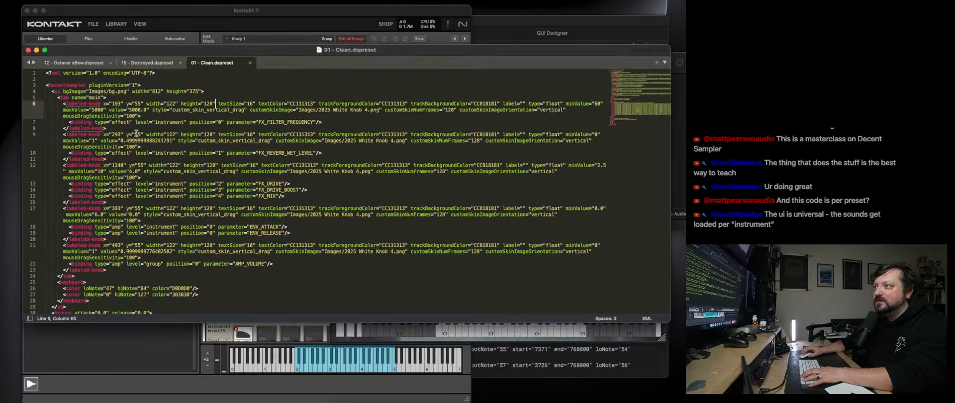
pyautogui.click(130, 110)
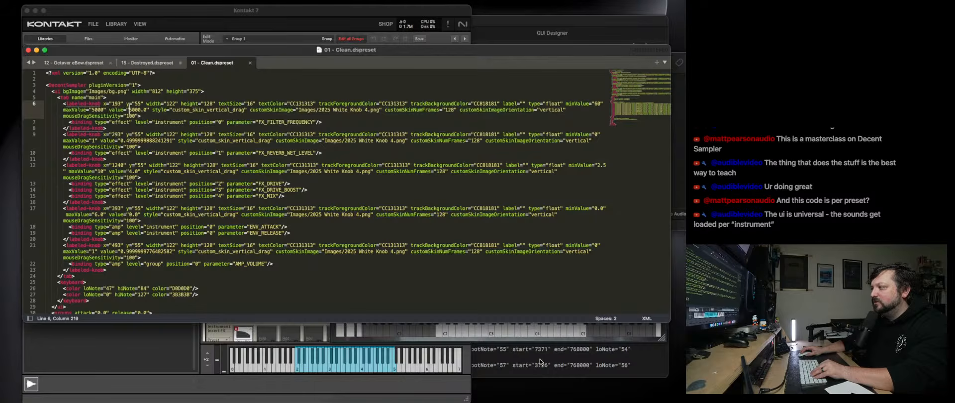
pyautogui.scroll(-5, 491, 246)
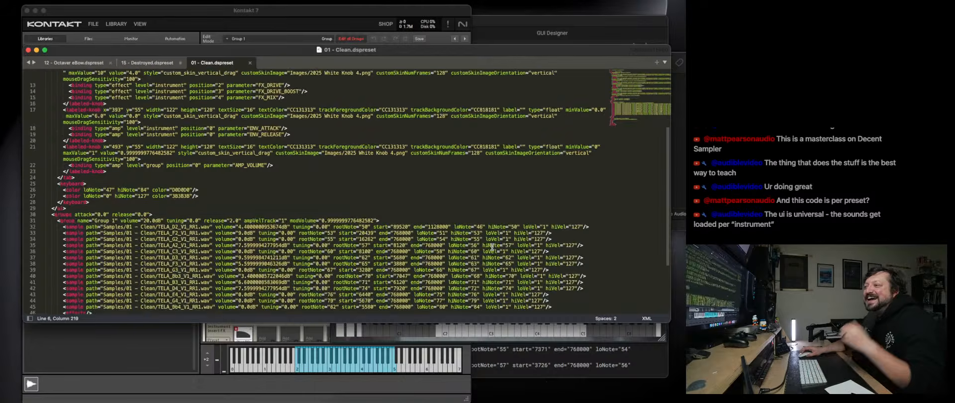
# Compare the 01 - Clean preset code with the TELA interface in DecentSampler and open the plugin's preset list.
pyautogui.scroll(6, 491, 246)
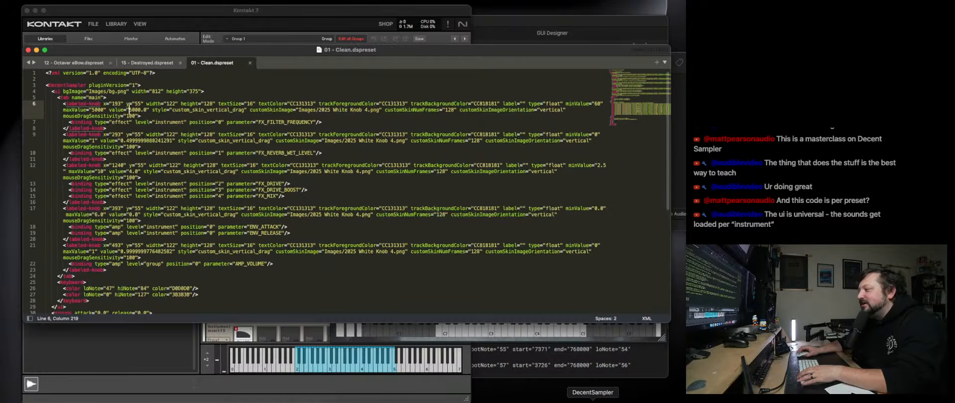
pyautogui.click(593, 400)
pyautogui.moveTo(541, 182); pyautogui.dragTo(288, 145)
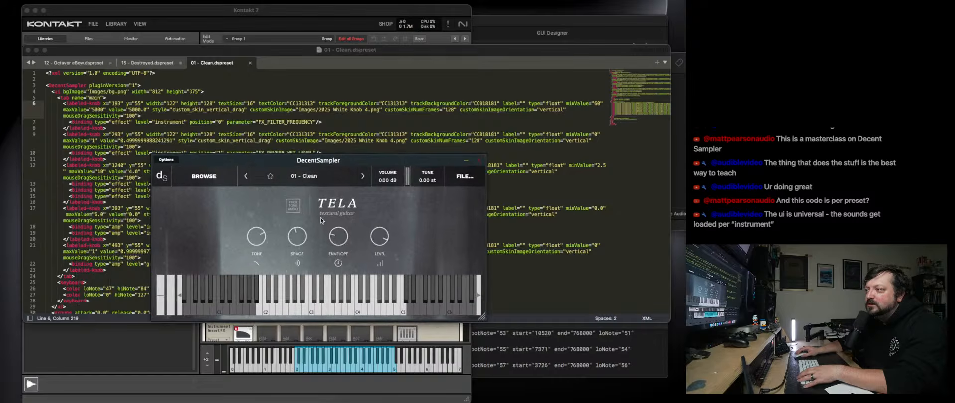
pyautogui.click(275, 122)
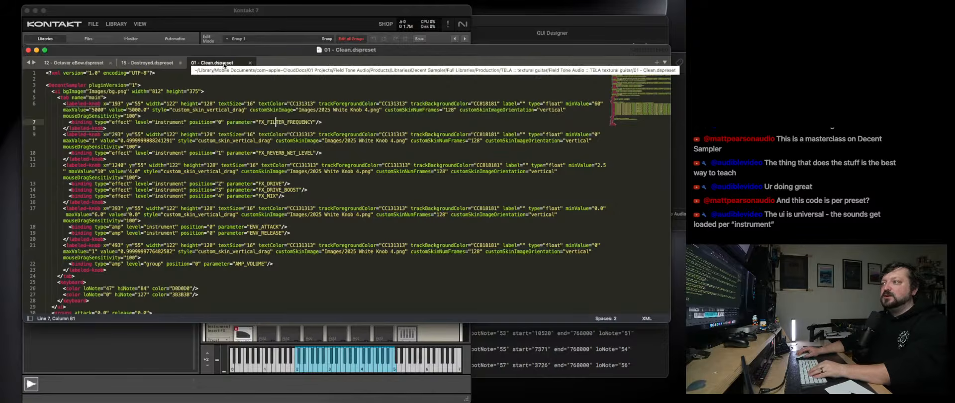
pyautogui.scroll(-6, 239, 231)
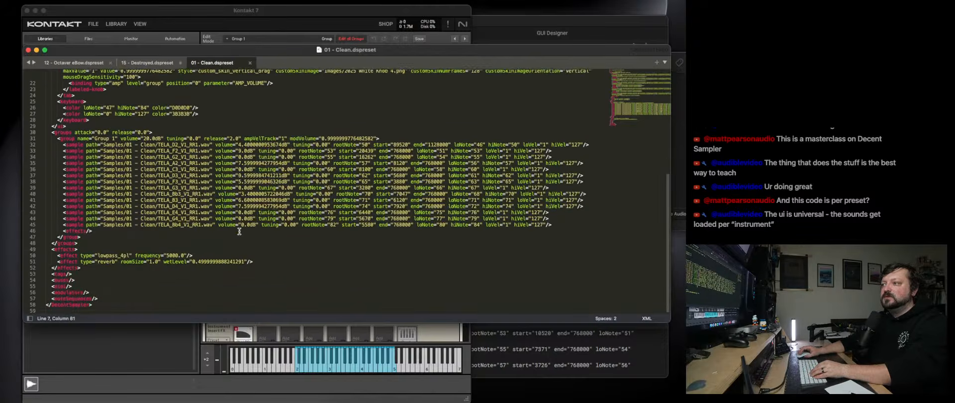
pyautogui.scroll(6, 239, 232)
pyautogui.click(584, 400)
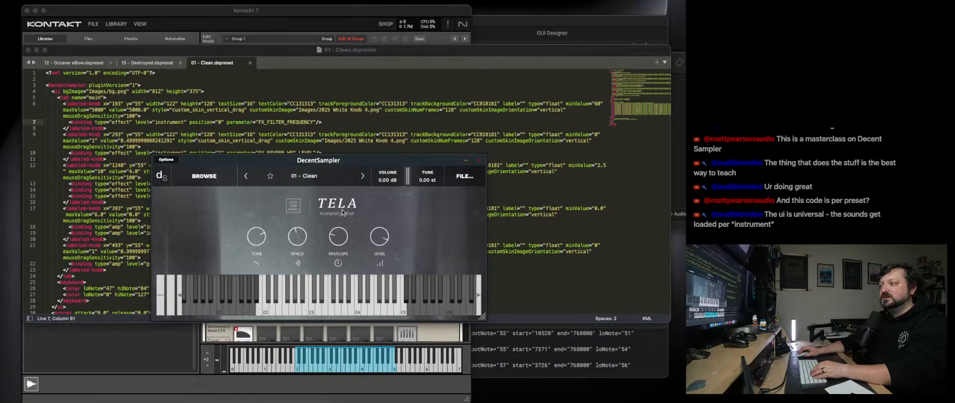
pyautogui.click(304, 176)
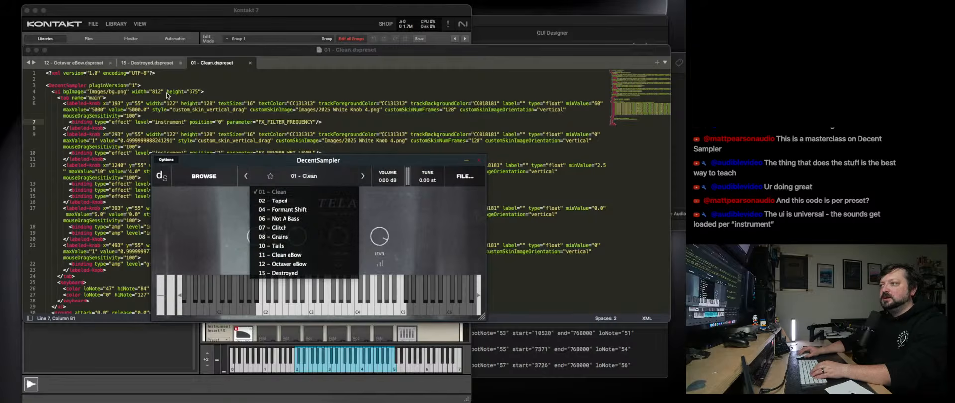
# Switch to 15 - Destroyed.dspreset in the code editor and examine its interface, pasted sample and effects sections.
pyautogui.click(144, 62)
pyautogui.click(258, 225)
pyautogui.scroll(-10, 257, 224)
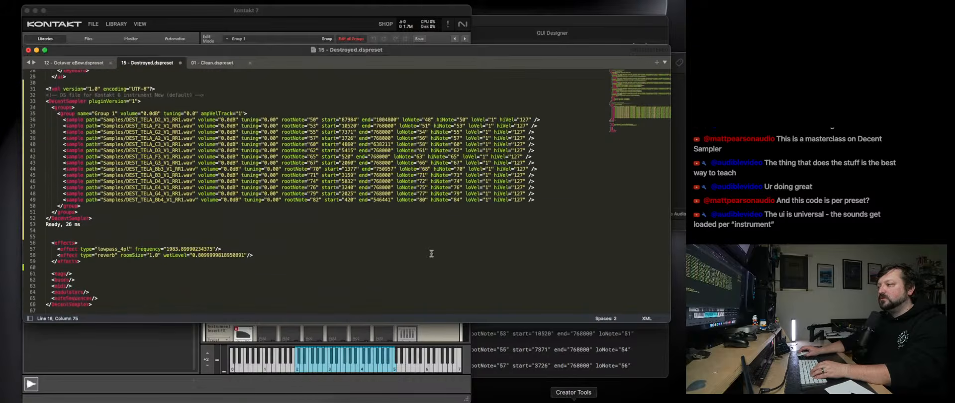
pyautogui.scroll(3, 431, 254)
pyautogui.scroll(2, 265, 160)
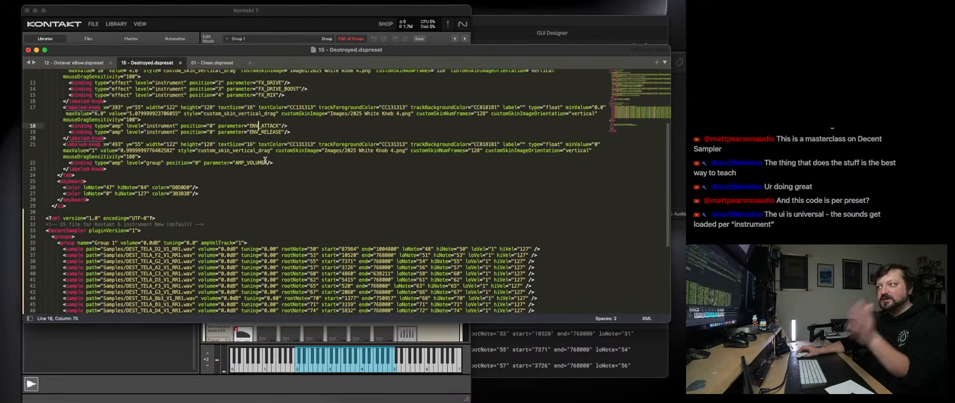
pyautogui.scroll(6, 265, 160)
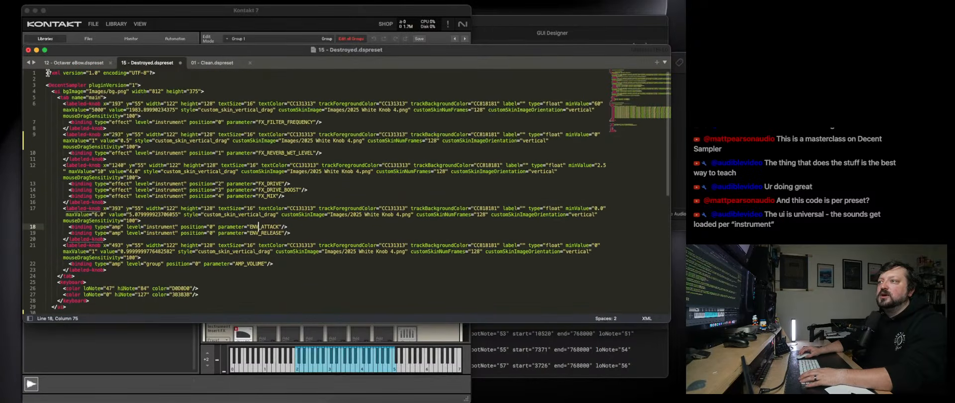
# Delete the duplicate XML declaration and the Kontakt file comment pasted above the groups section of 15 - Destroyed.dspreset.
pyautogui.scroll(-5, 87, 234)
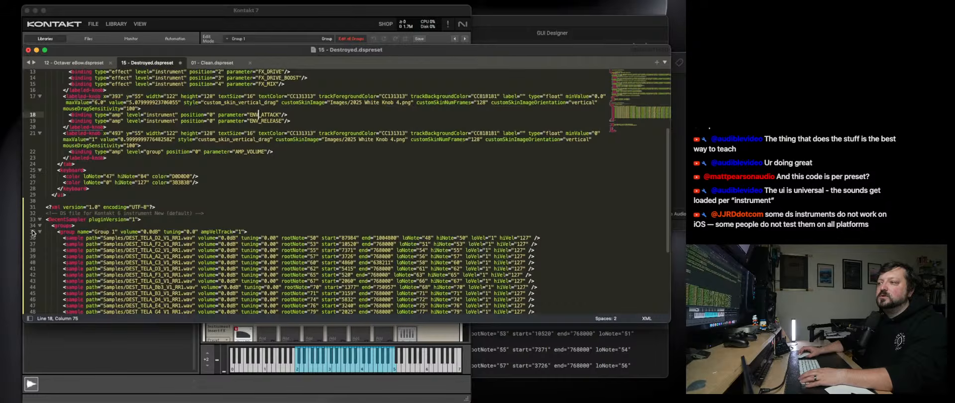
pyautogui.moveTo(156, 193); pyautogui.dragTo(6, 193)
pyautogui.press('BackSpace')
pyautogui.press('BackSpace')
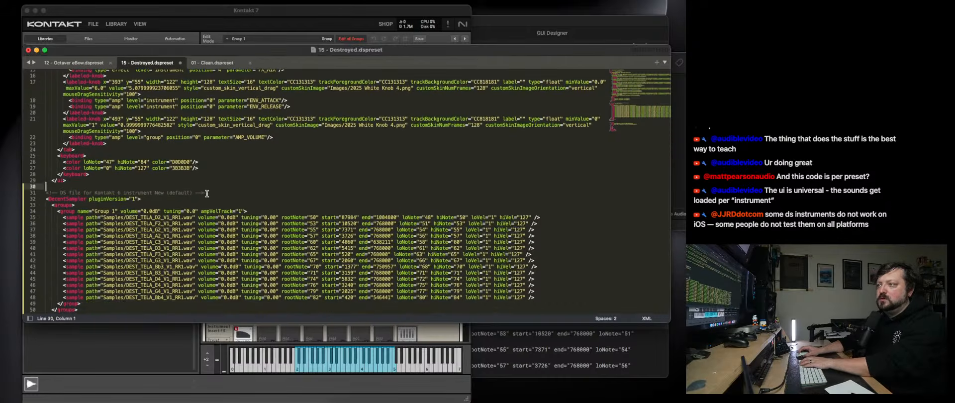
pyautogui.moveTo(202, 193); pyautogui.dragTo(37, 192)
pyautogui.press('BackSpace')
pyautogui.press('BackSpace')
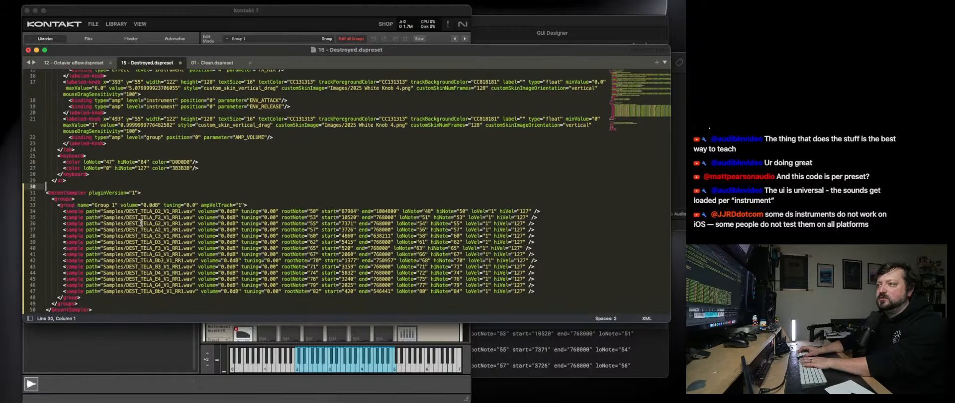
# Delete the duplicate opening DecentSampler tag directly above the groups section.
pyautogui.scroll(-5, 142, 202)
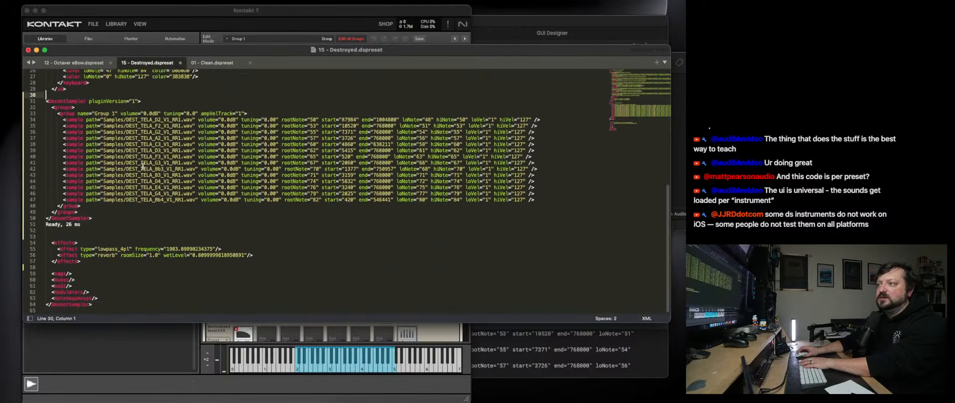
pyautogui.moveTo(142, 132); pyautogui.dragTo(46, 132)
pyautogui.press('BackSpace')
pyautogui.press('BackSpace')
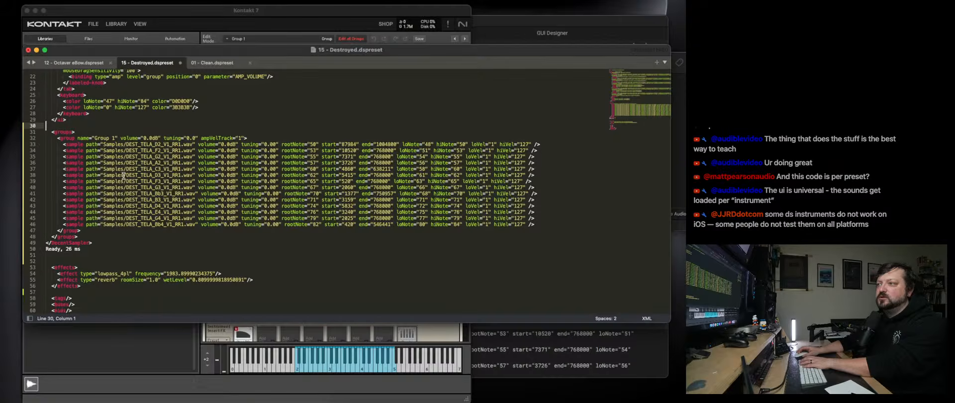
# Highlight the whole ui block in the 15 - Destroyed code and compare it with the interface shown in DecentSampler.
pyautogui.scroll(3, 107, 169)
pyautogui.moveTo(46, 157); pyautogui.dragTo(15, 90)
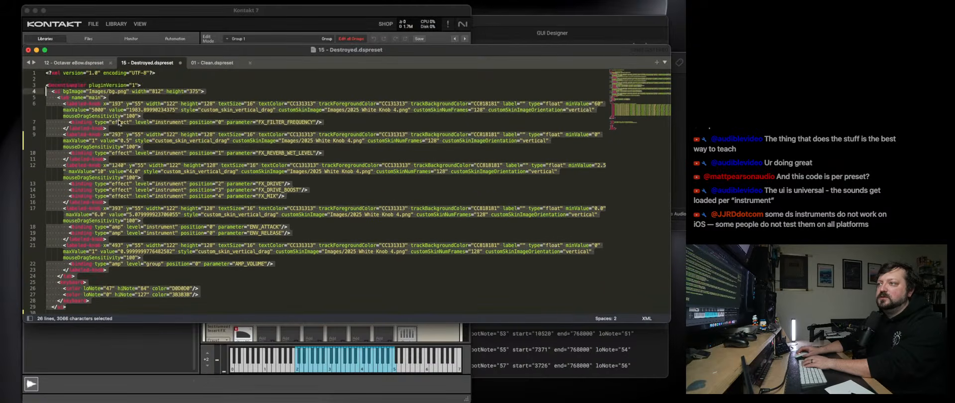
pyautogui.scroll(-3, 119, 124)
pyautogui.scroll(4, 79, 133)
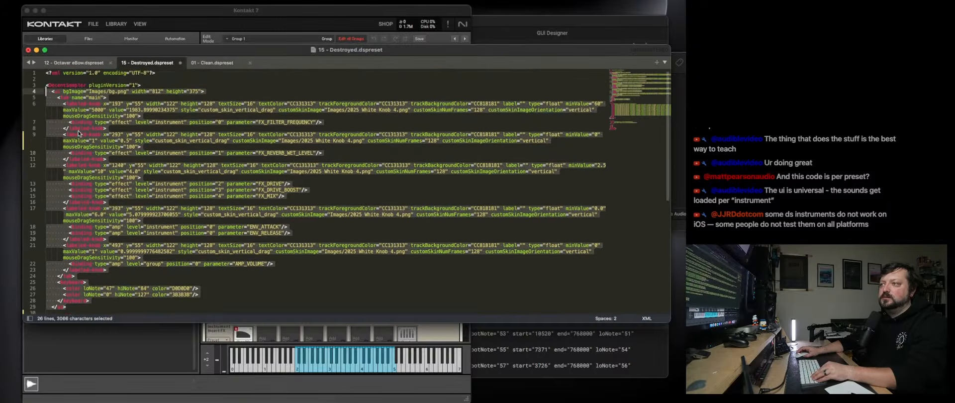
pyautogui.scroll(-2, 80, 134)
pyautogui.click(592, 402)
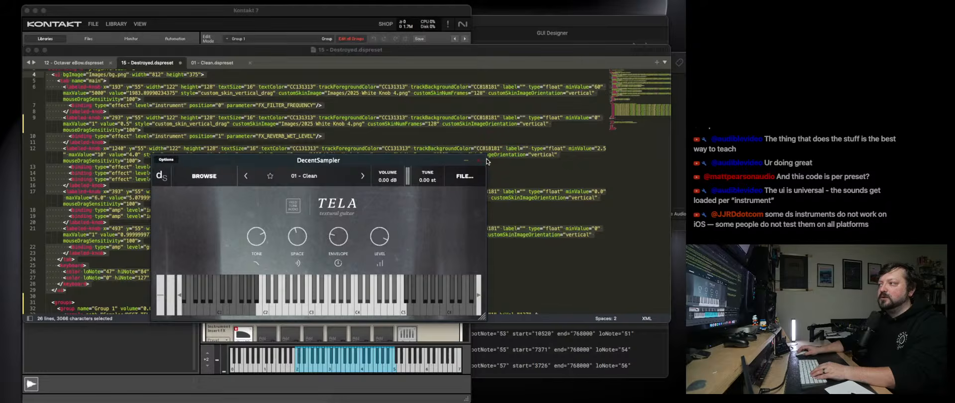
pyautogui.click(100, 252)
pyautogui.scroll(-3, 93, 255)
pyautogui.click(75, 254)
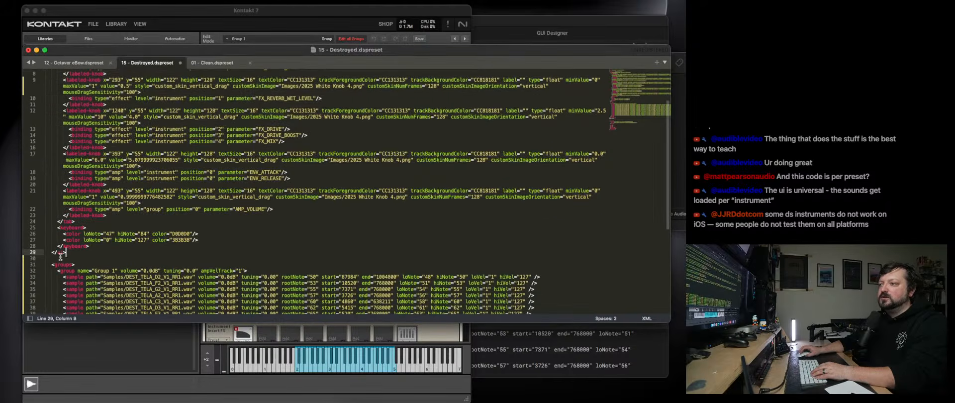
# Delete the stray closing DecentSampler tag, the "Ready, 26 ms" line and an extra blank line between the groups and effects sections.
pyautogui.click(60, 257)
pyautogui.scroll(-5, 76, 257)
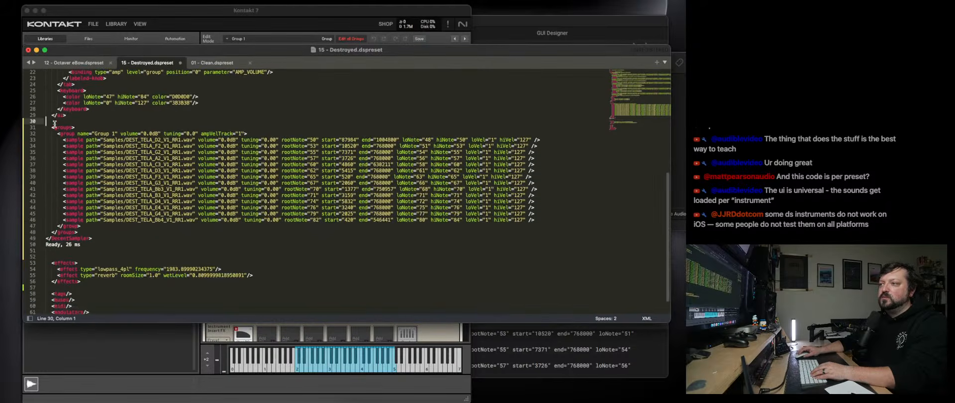
pyautogui.moveTo(88, 244); pyautogui.dragTo(21, 239)
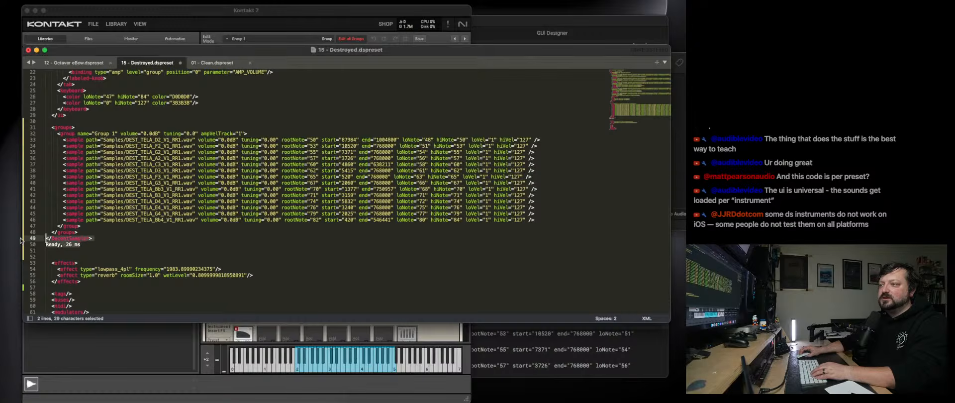
pyautogui.press('BackSpace')
pyautogui.press('BackSpace')
pyautogui.click(78, 225)
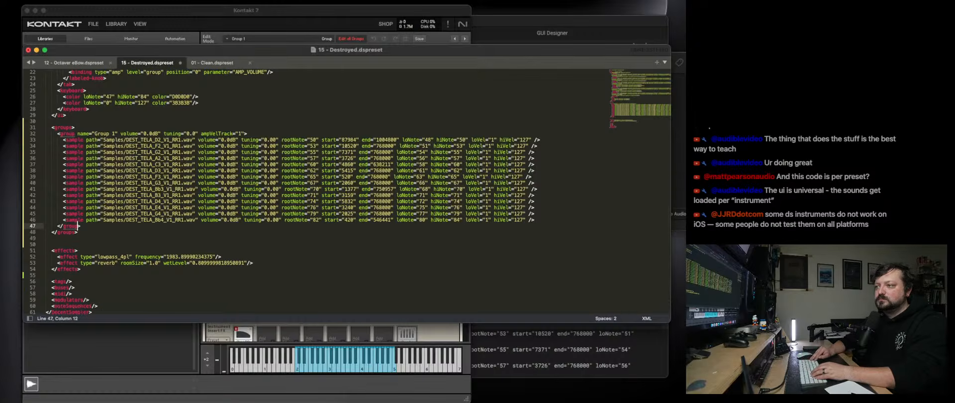
pyautogui.click(77, 232)
pyautogui.press('Delete')
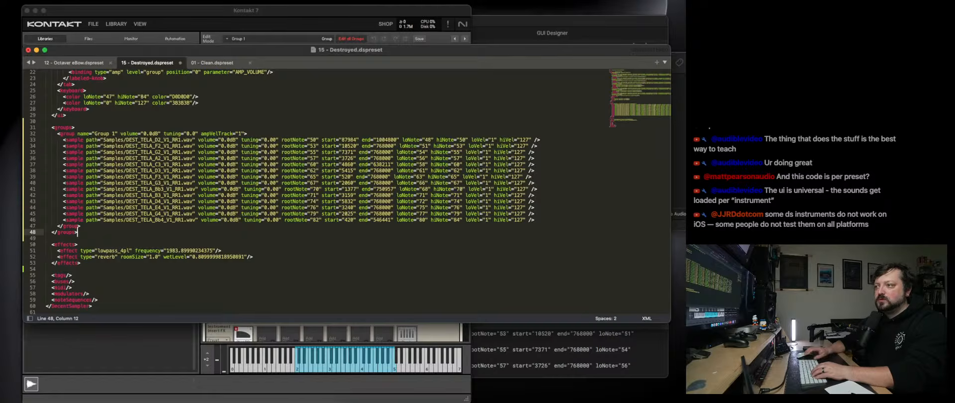
# Delete the empty tags, buses, midi, modulators and noteSequences elements below the effects section.
pyautogui.scroll(-1, 70, 281)
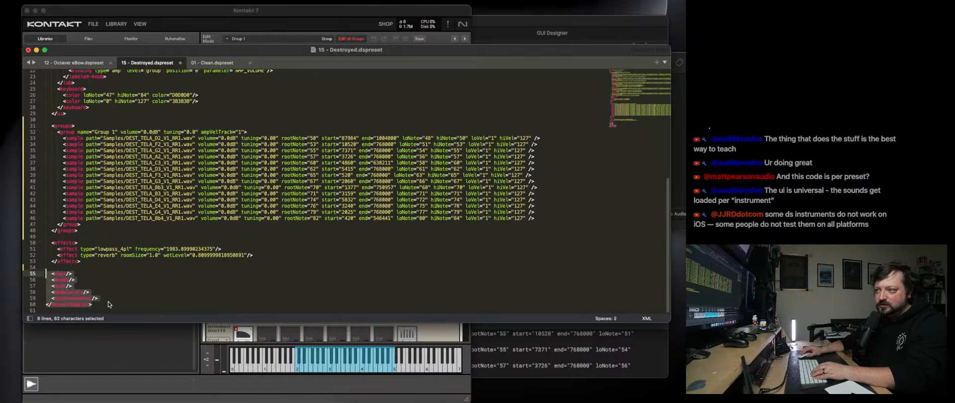
pyautogui.click(115, 304)
pyautogui.moveTo(111, 299); pyautogui.dragTo(2, 273)
pyautogui.press('BackSpace')
pyautogui.press('BackSpace')
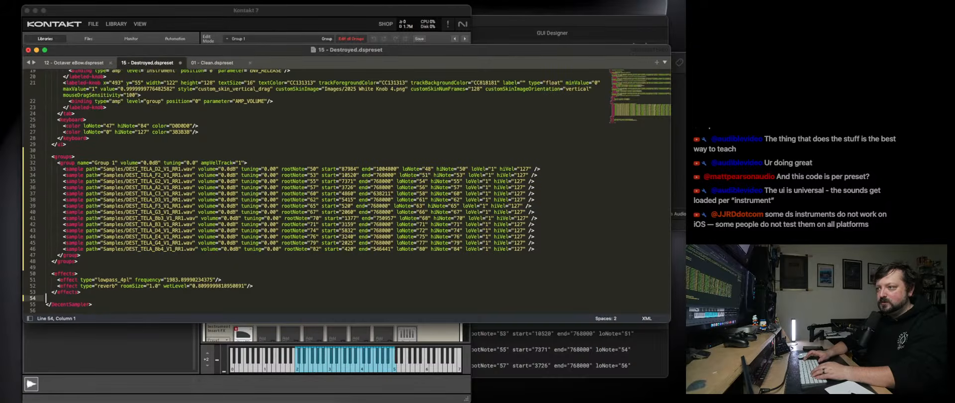
# Review the closing and opening DecentSampler tags, the XML declaration and the cleaned-up structure of the 15 - Destroyed code.
pyautogui.moveTo(106, 305); pyautogui.dragTo(45, 304)
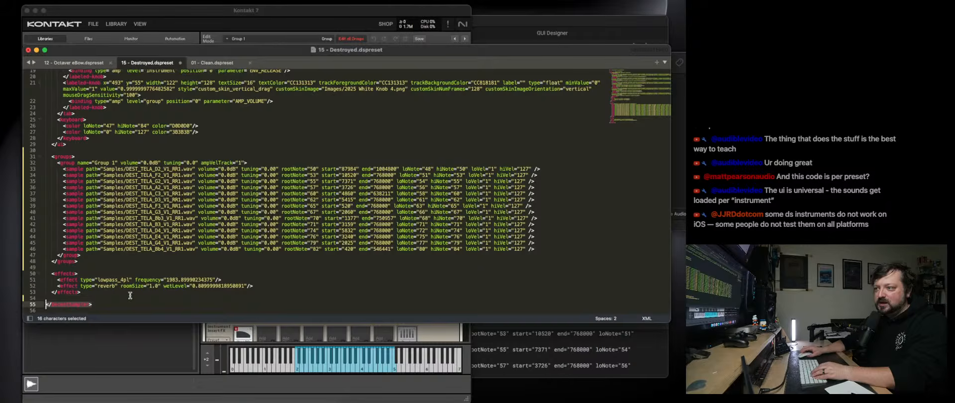
pyautogui.scroll(5, 130, 295)
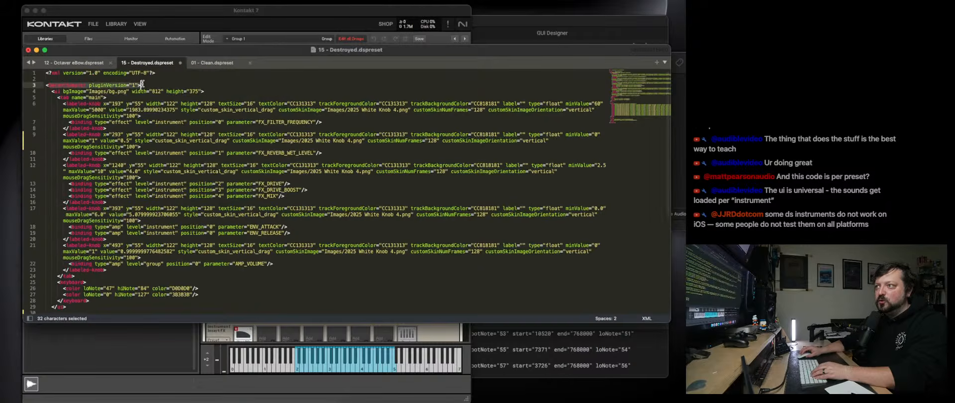
pyautogui.click(157, 140)
pyautogui.moveTo(166, 72); pyautogui.dragTo(14, 66)
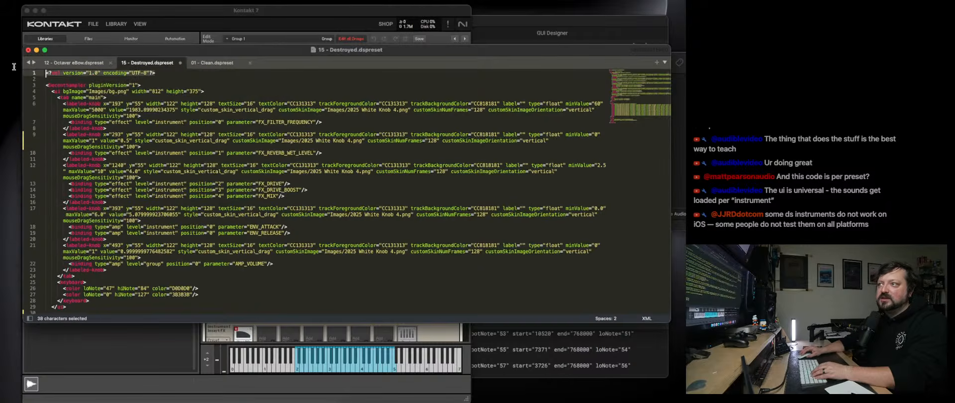
pyautogui.click(164, 72)
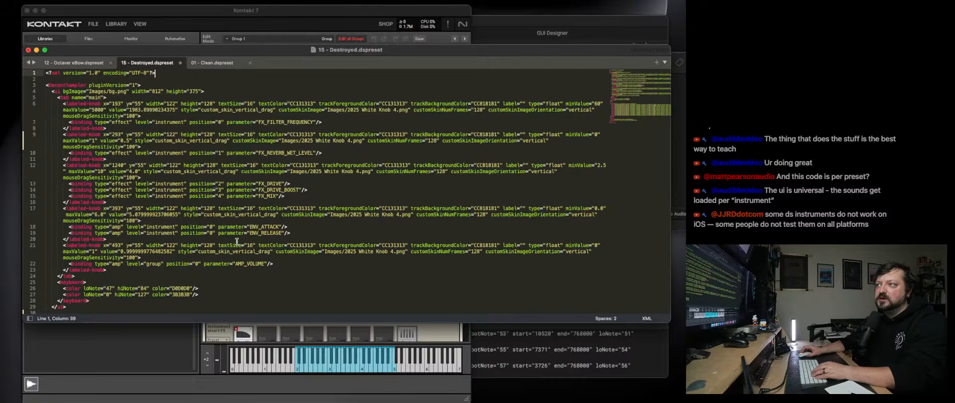
pyautogui.scroll(-5, 237, 242)
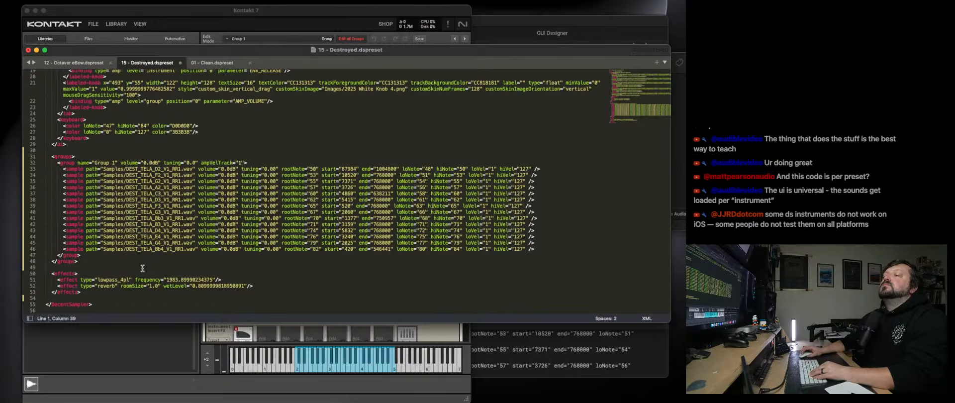
# Check the Samples subfolder names of the TELA textural guitar library in Finder, and return to the 15 - Destroyed code.
pyautogui.click(123, 169)
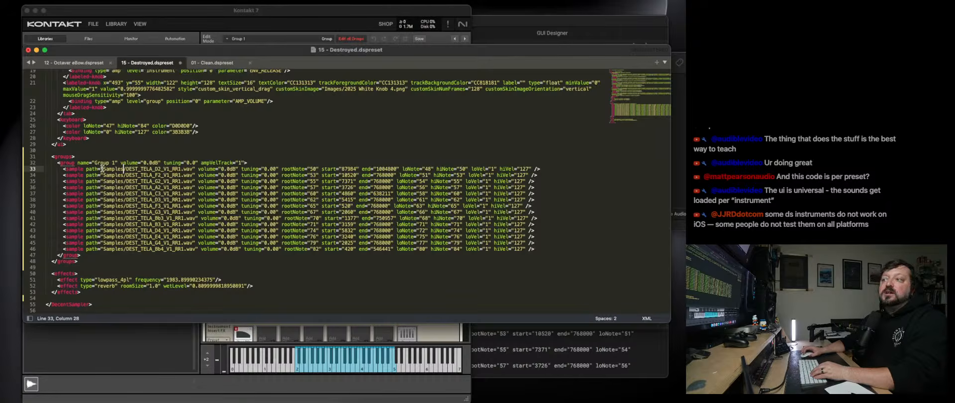
pyautogui.click(351, 402)
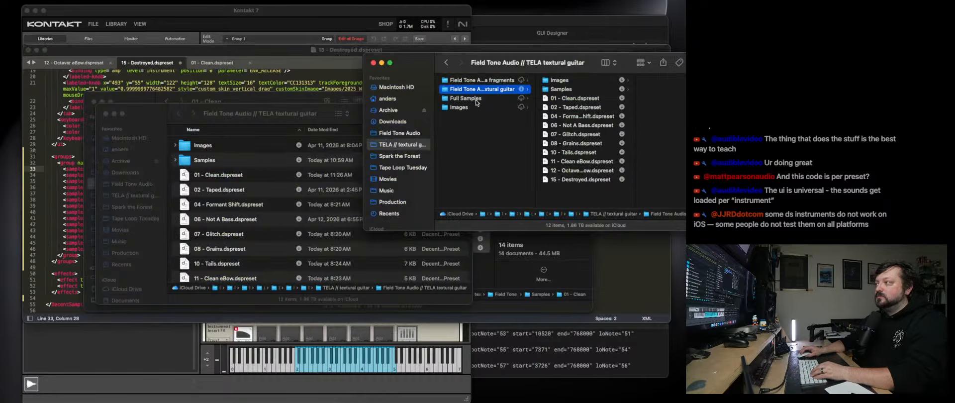
pyautogui.click(575, 88)
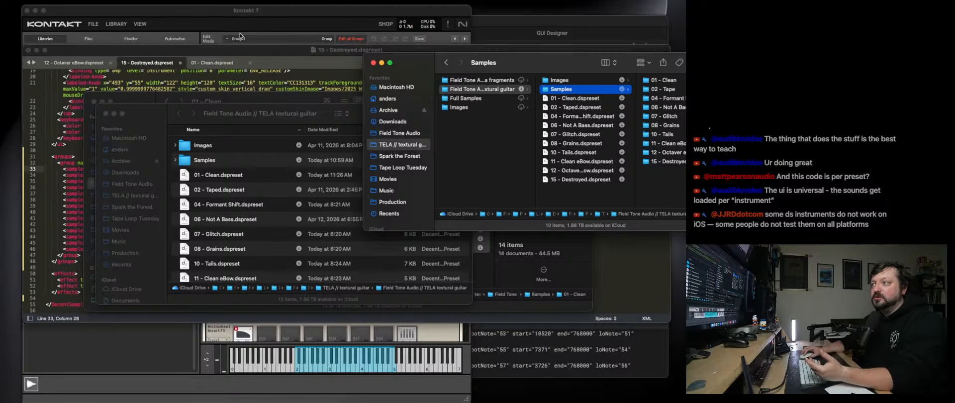
pyautogui.click(258, 56)
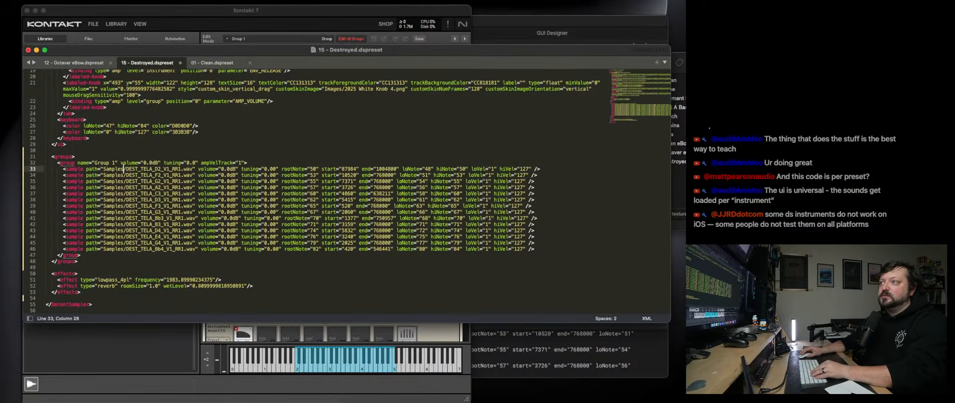
# Replace every "Samples/" in the 15 - Destroyed code with "Samples/15 - Destroyed/".
pyautogui.click(93, 0)
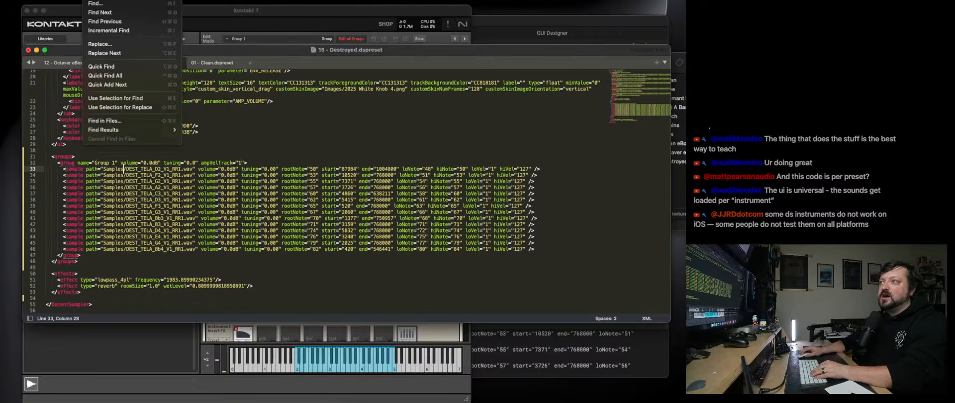
pyautogui.click(115, 44)
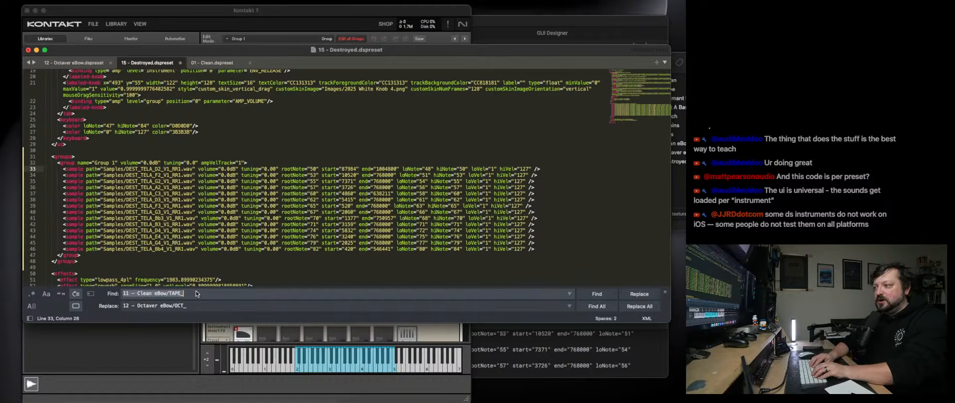
pyautogui.write('Samples/')
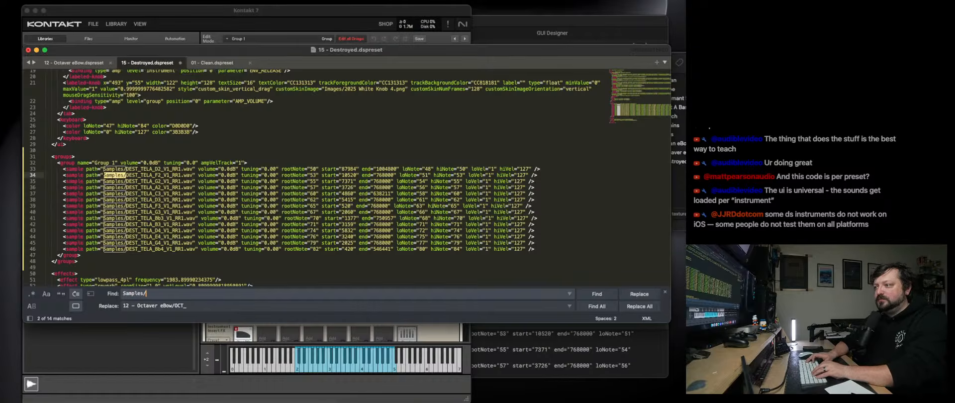
pyautogui.press('Tab')
pyautogui.write('S')
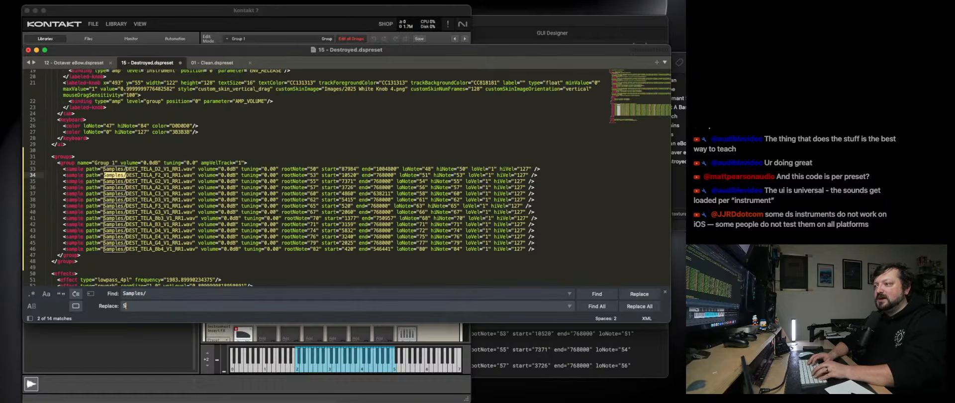
pyautogui.write('amples/')
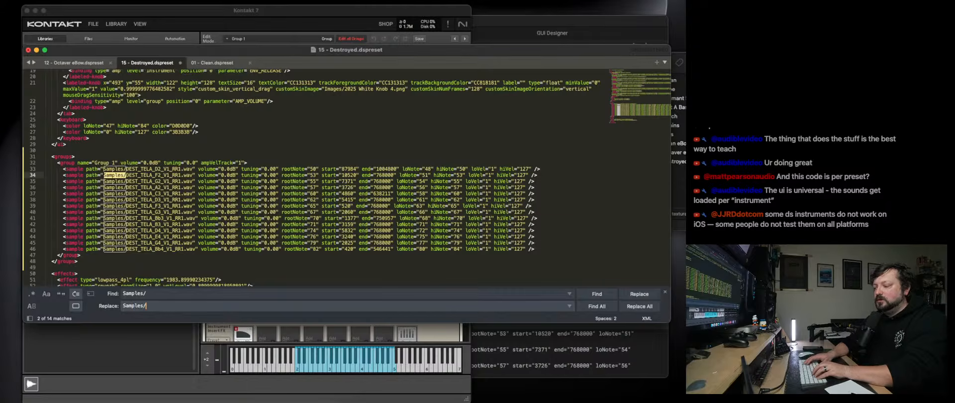
pyautogui.write('15 - Destroyed/')
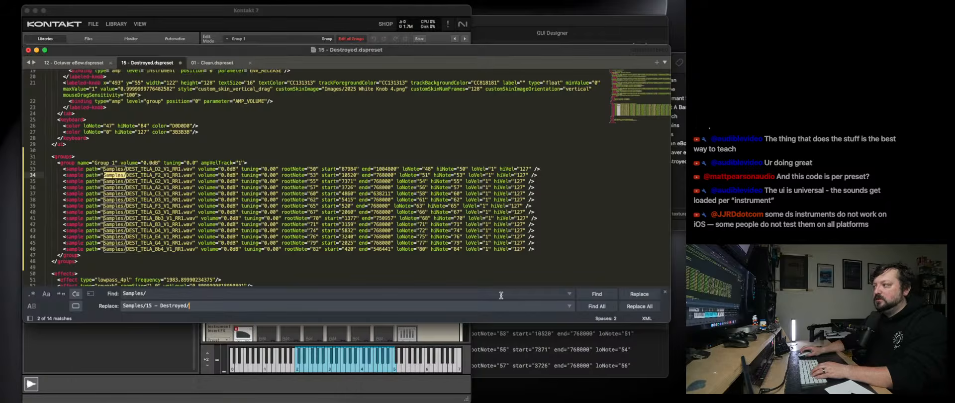
pyautogui.click(640, 306)
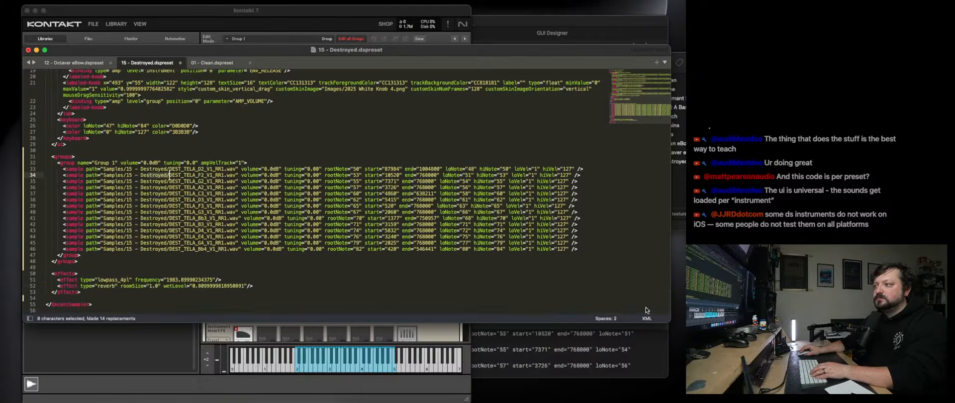
# Compare the sample paths in the code with the Samples and 15 - Destroyed folders and their DEST_TELA files in Finder.
pyautogui.click(107, 169)
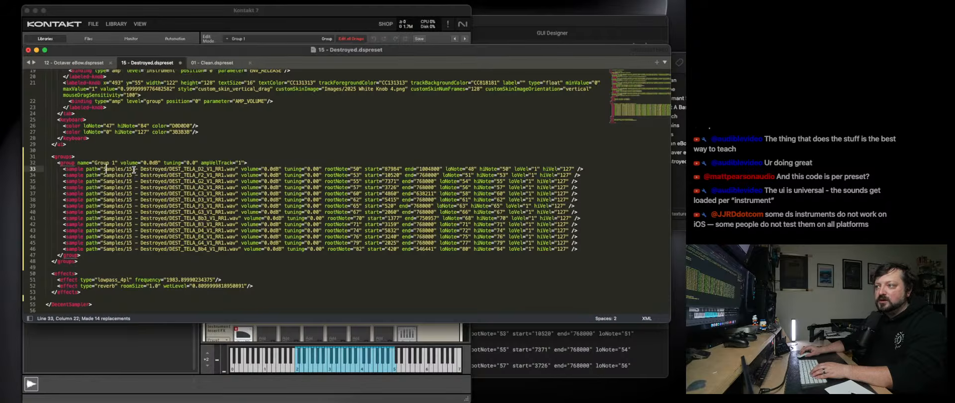
pyautogui.press('super+Tab')
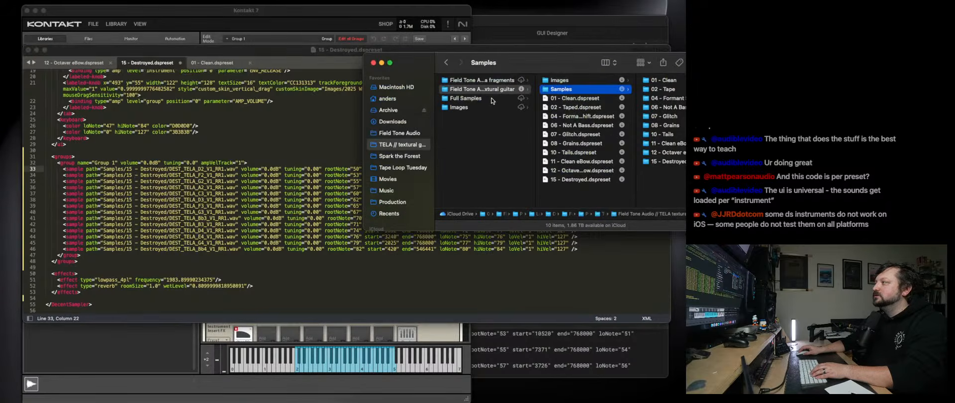
pyautogui.click(133, 169)
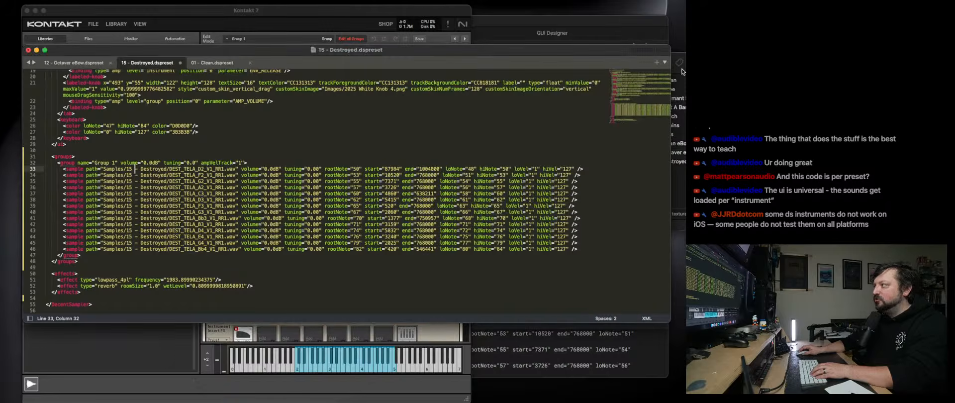
pyautogui.press('super+Tab')
pyautogui.click(673, 162)
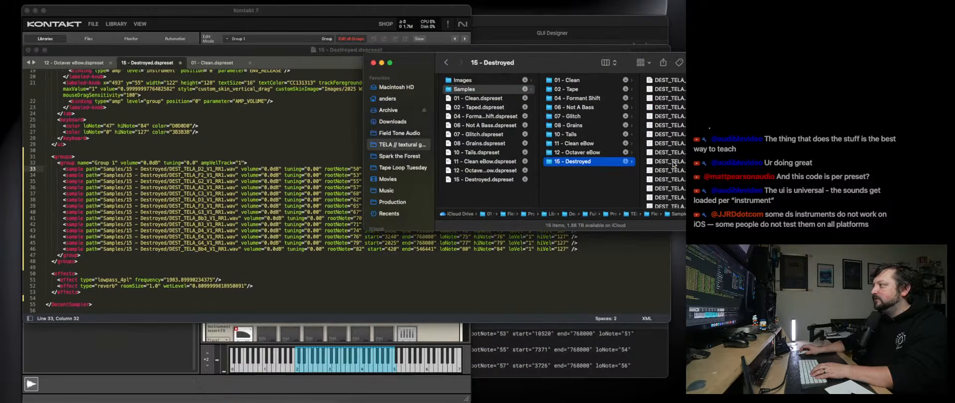
pyautogui.click(171, 169)
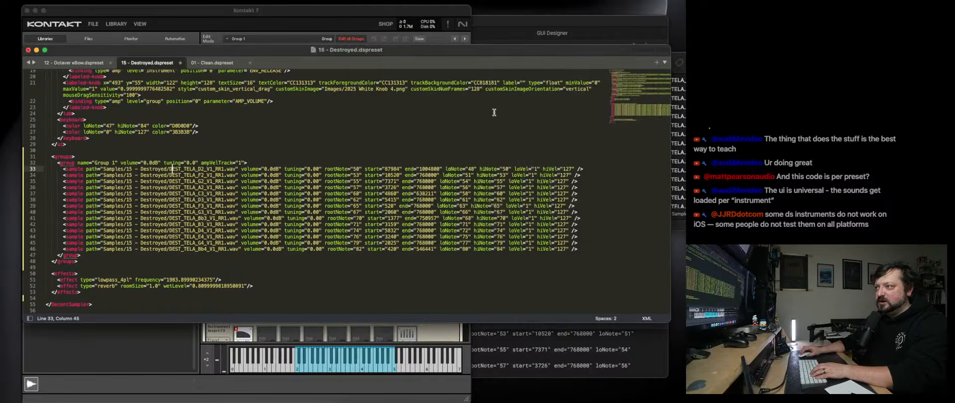
pyautogui.click(680, 97)
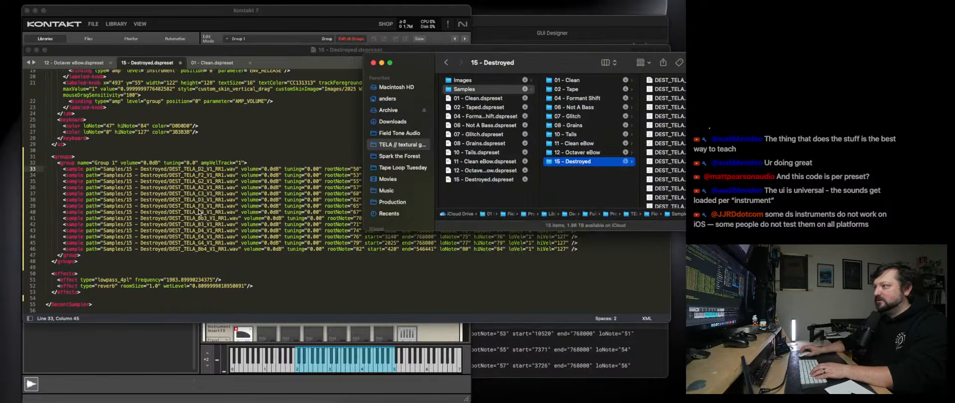
# Return to the 15 - Destroyed code and save the preset file.
pyautogui.click(212, 262)
pyautogui.scroll(1, 288, 272)
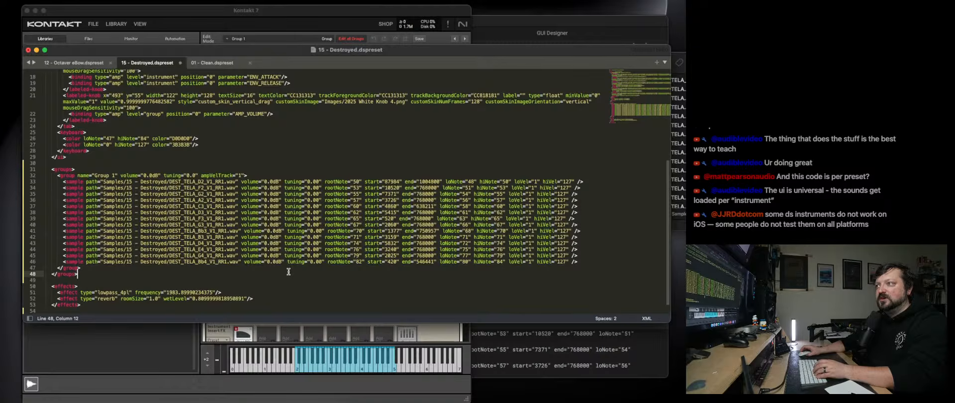
pyautogui.press('super+s')
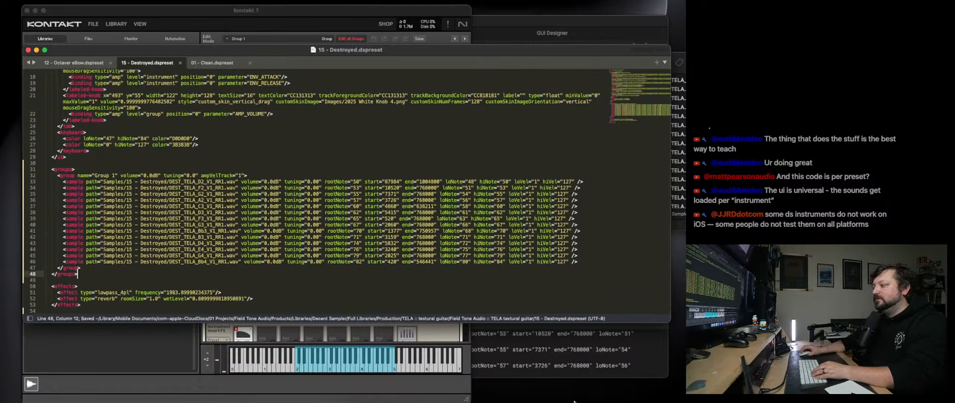
# Switch to DecentSampler and load the most recent 01 - Clean preset of the TELA textural guitar.
pyautogui.press('super+space')
pyautogui.write('Decent')
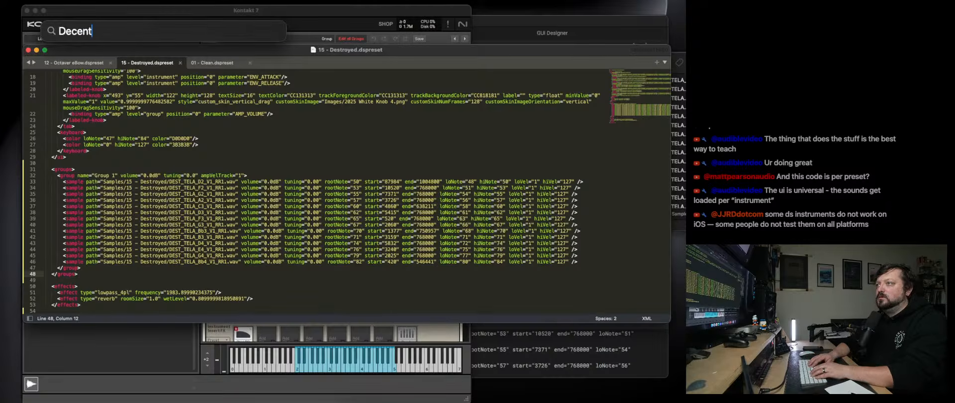
pyautogui.press('Return')
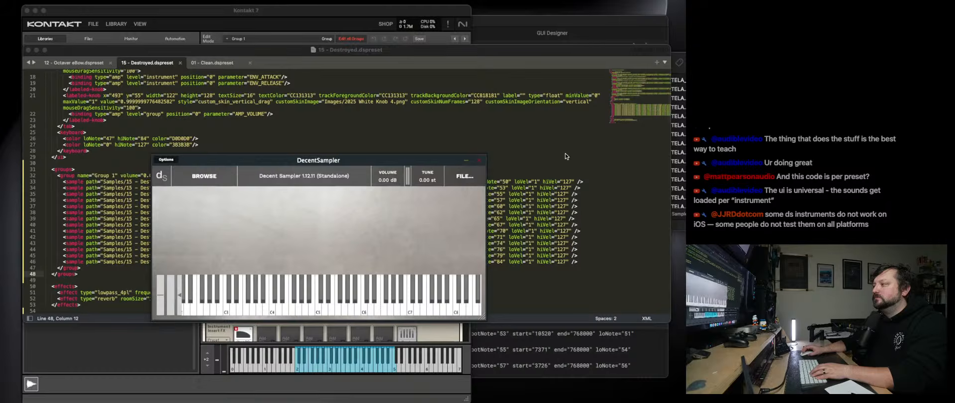
pyautogui.click(459, 176)
pyautogui.moveTo(466, 203)
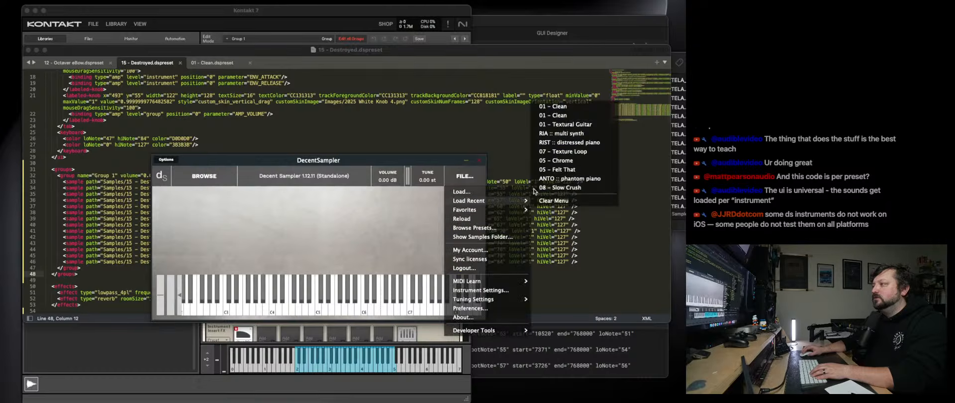
pyautogui.click(557, 107)
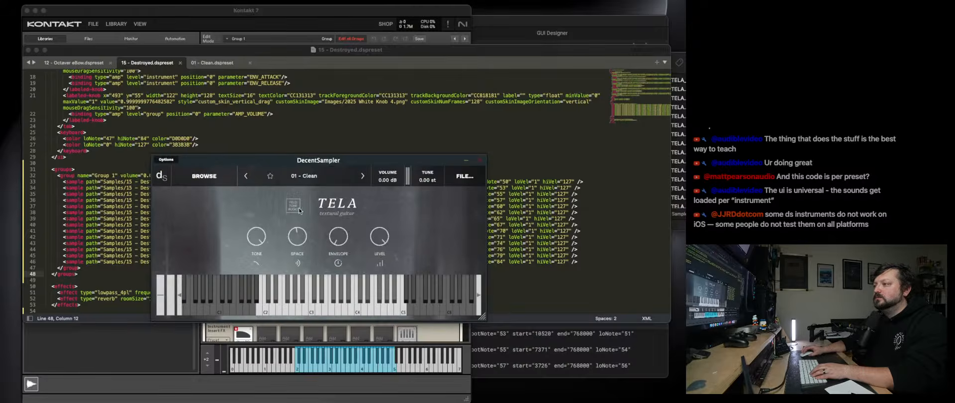
# Change the loaded preset to 15 - Destroyed, play several notes across its mapped range to test it, and close DecentSampler.
pyautogui.click(304, 175)
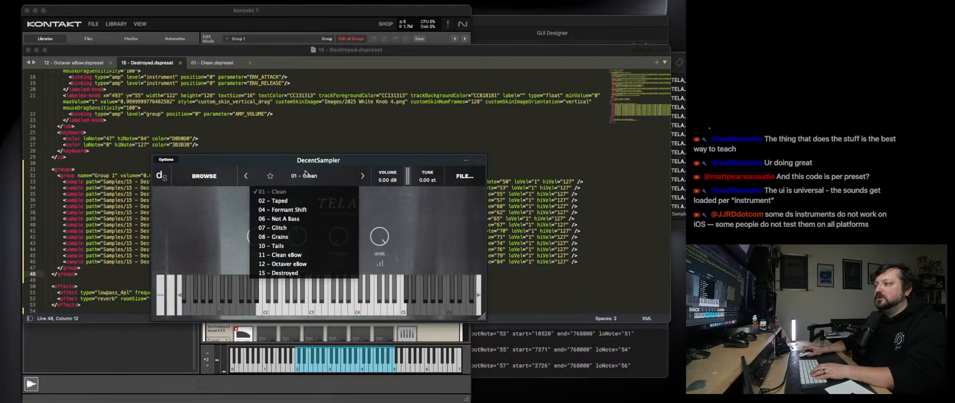
pyautogui.click(276, 273)
pyautogui.click(325, 307)
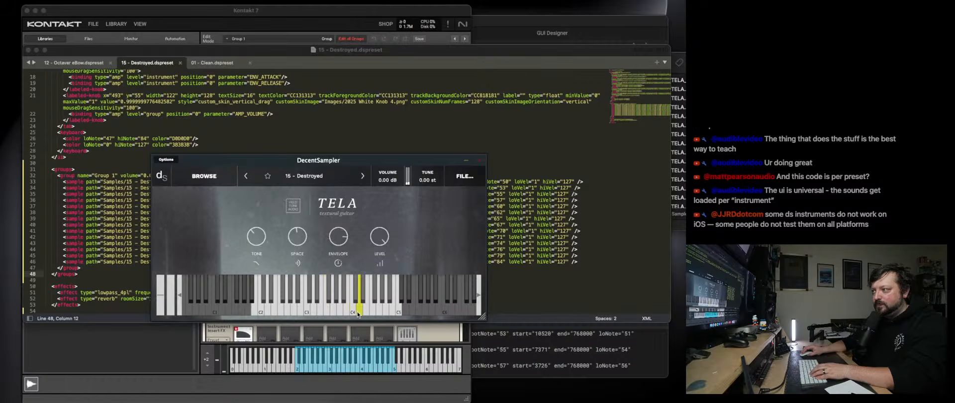
pyautogui.click(306, 312)
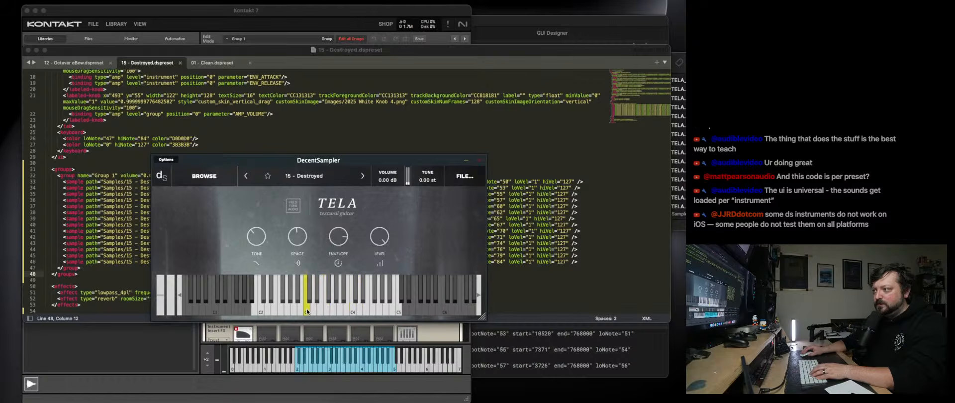
pyautogui.click(284, 309)
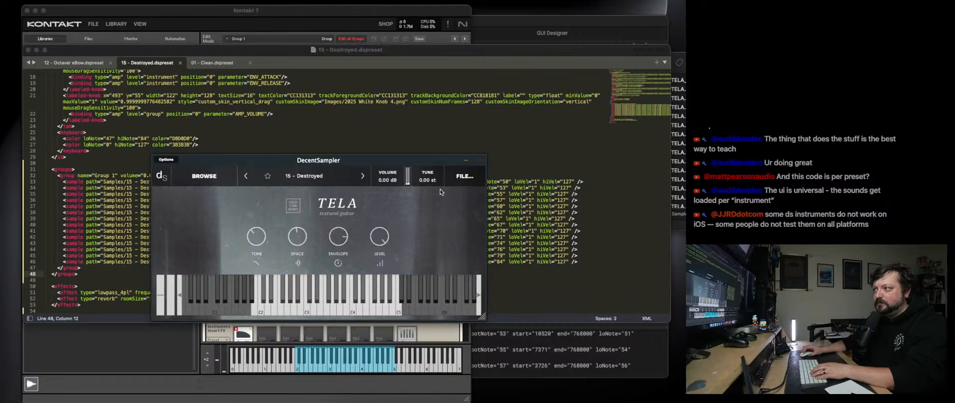
pyautogui.click(479, 163)
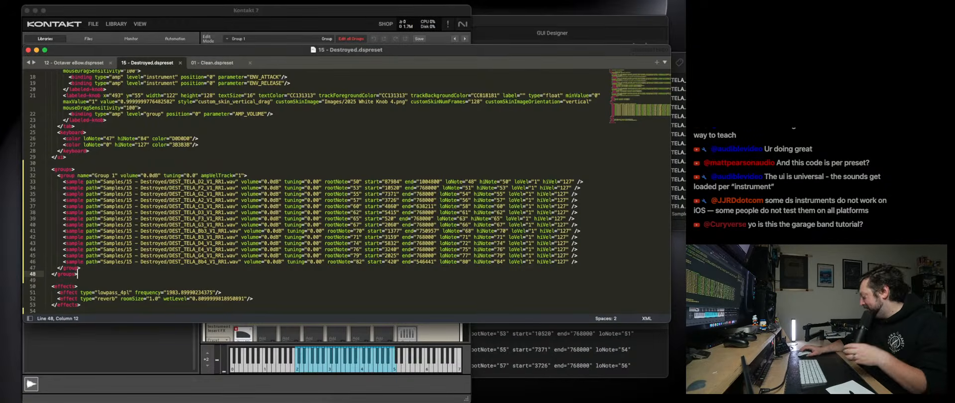
# Review the labeled-knob, keyboard and group sections of the 15 - Destroyed code from its beginning down to the samples.
pyautogui.scroll(3, 469, 197)
pyautogui.scroll(4, 469, 197)
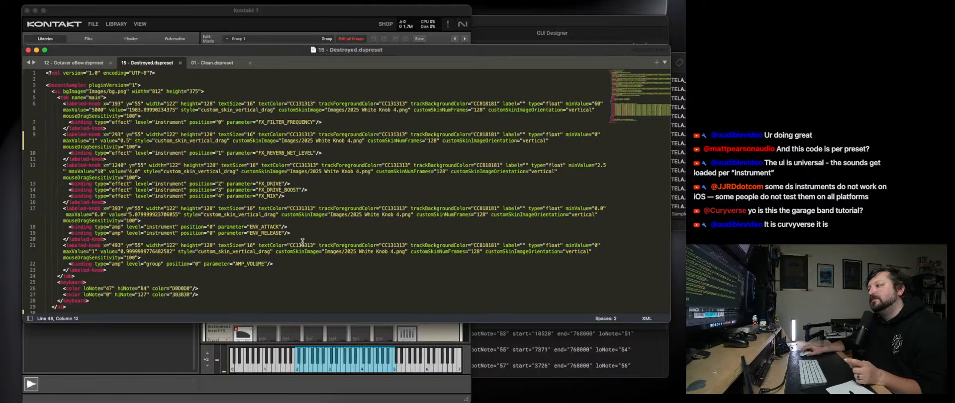
pyautogui.click(302, 264)
pyautogui.click(302, 276)
pyautogui.scroll(-1, 302, 272)
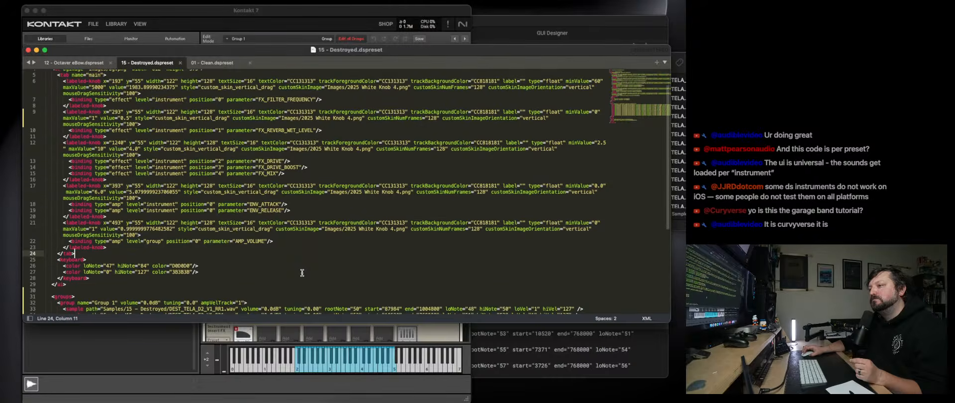
pyautogui.scroll(-4, 302, 272)
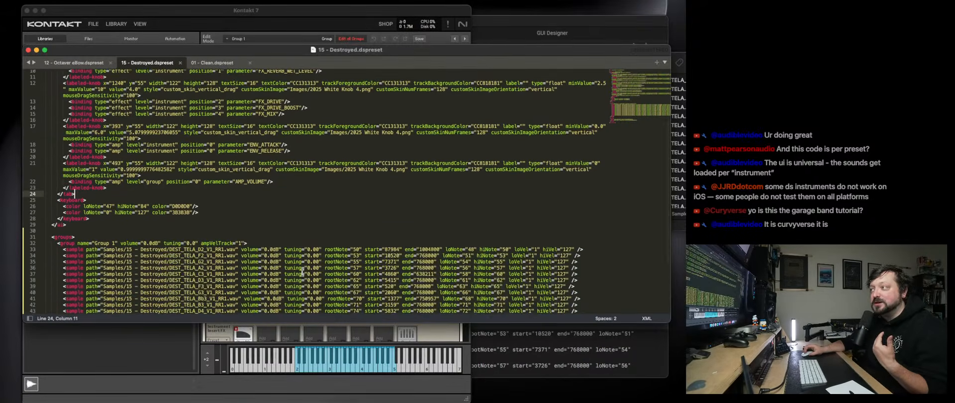
pyautogui.scroll(3, 302, 273)
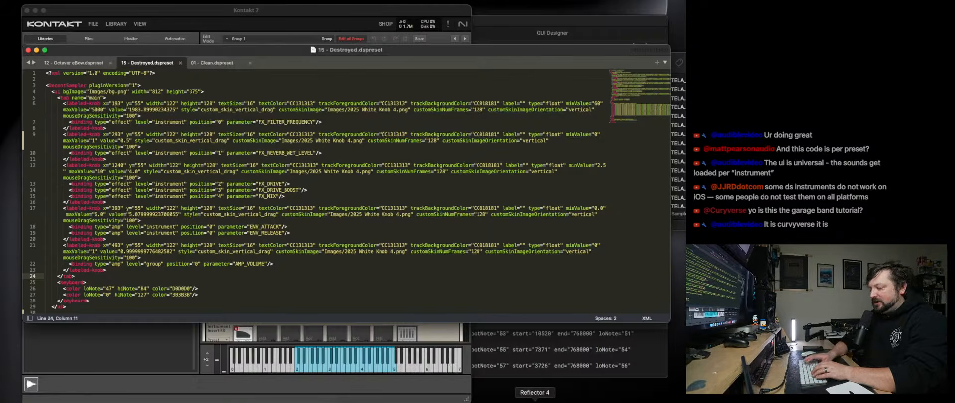
# Reopen DecentSampler and load the TELA 01 - Clean preset from the recent presets.
pyautogui.press('super+space')
pyautogui.write('Decent')
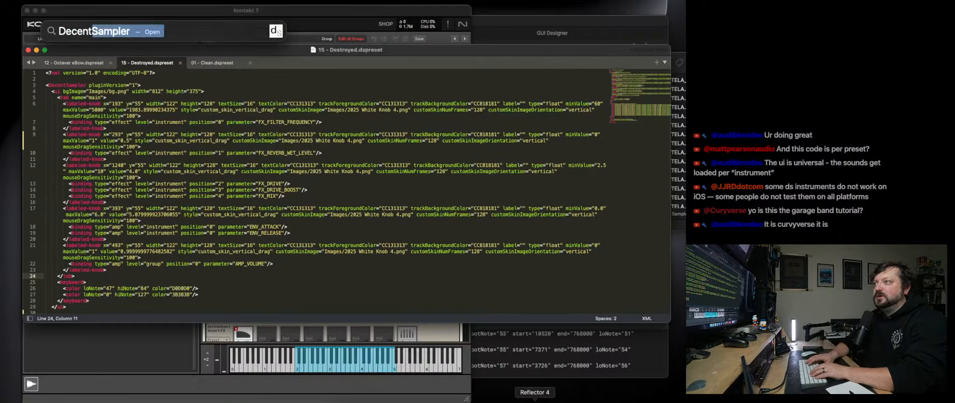
pyautogui.press('Return')
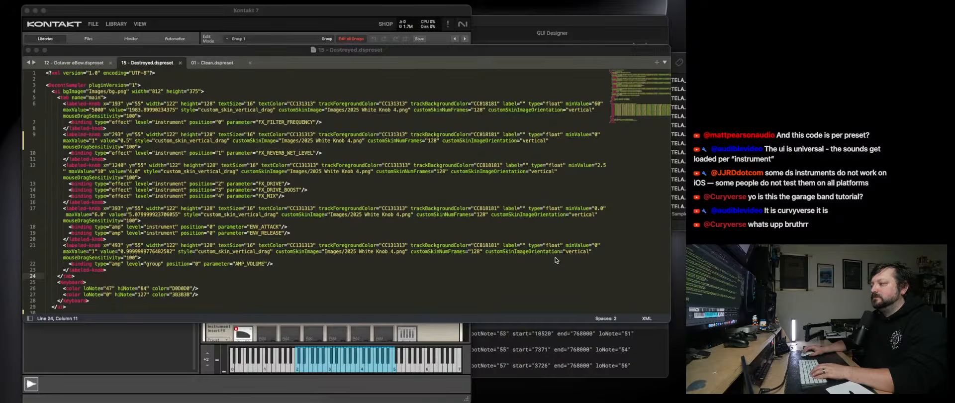
pyautogui.moveTo(364, 155); pyautogui.dragTo(370, 151)
pyautogui.click(477, 165)
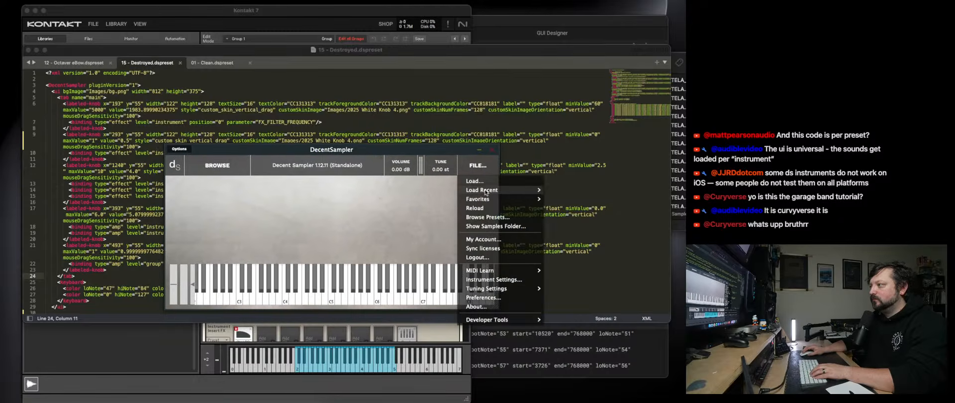
pyautogui.click(340, 184)
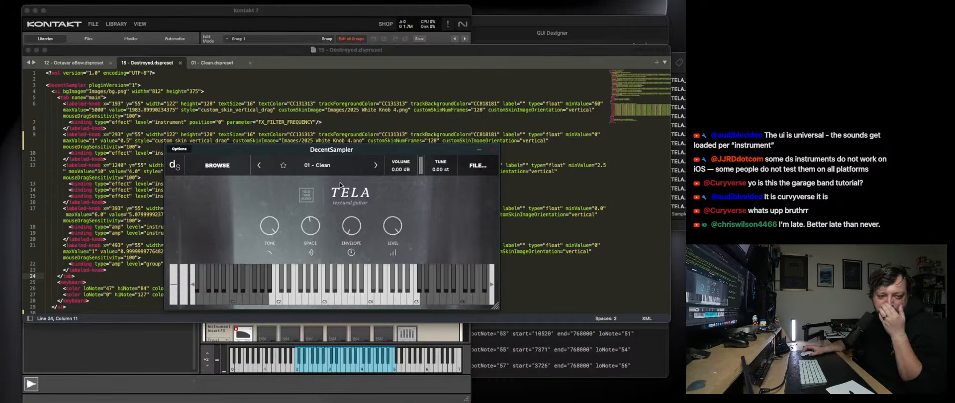
# Select the 15 - Destroyed preset in the TELA instrument and play a note on the keyboard.
pyautogui.click(316, 165)
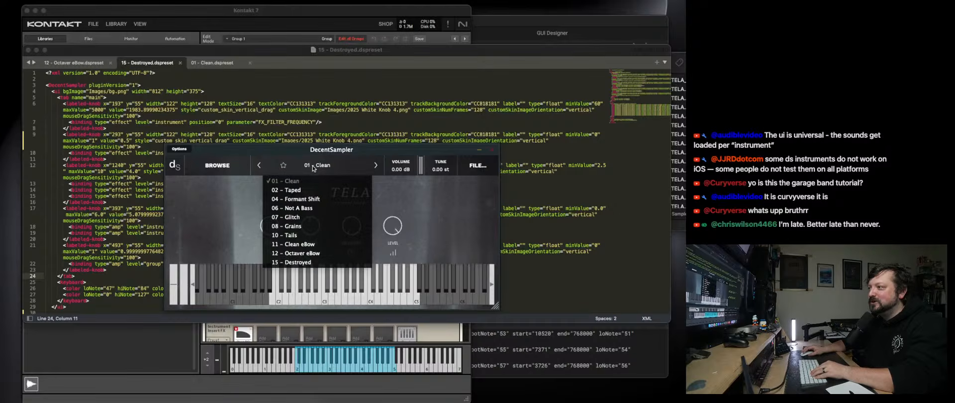
pyautogui.click(311, 262)
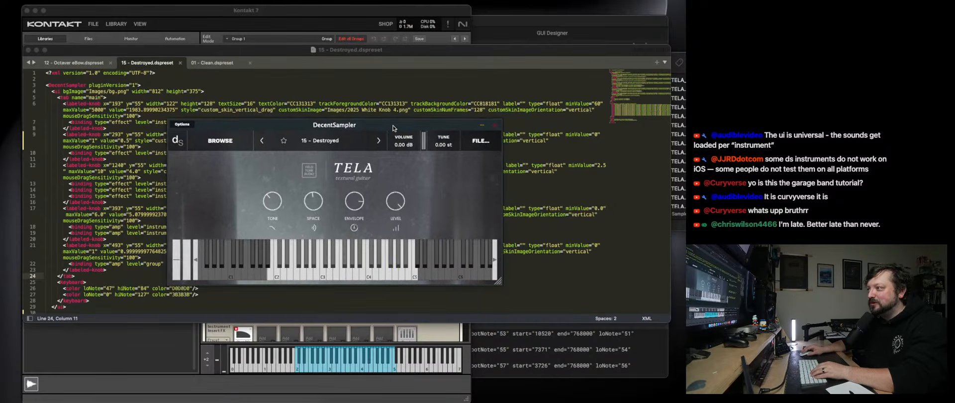
pyautogui.click(395, 245)
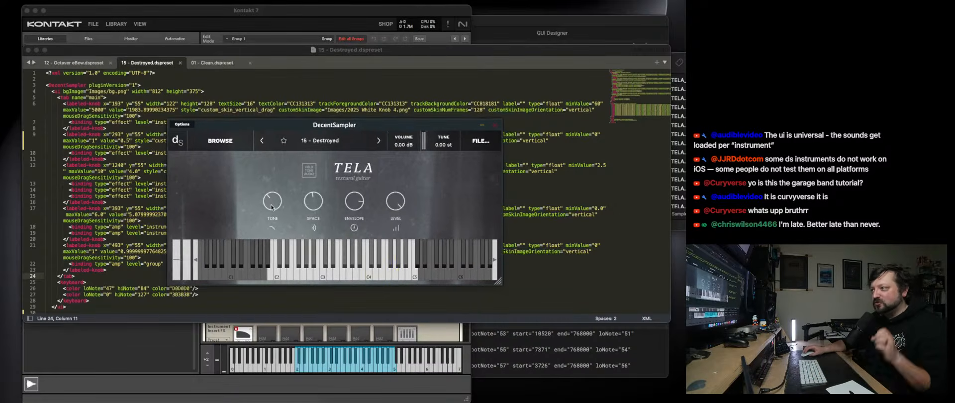
# Turn the Tone knob fully up and the Space and Envelope knobs fully down, and play several notes across the mapped range.
pyautogui.moveTo(272, 207); pyautogui.dragTo(272, 207)
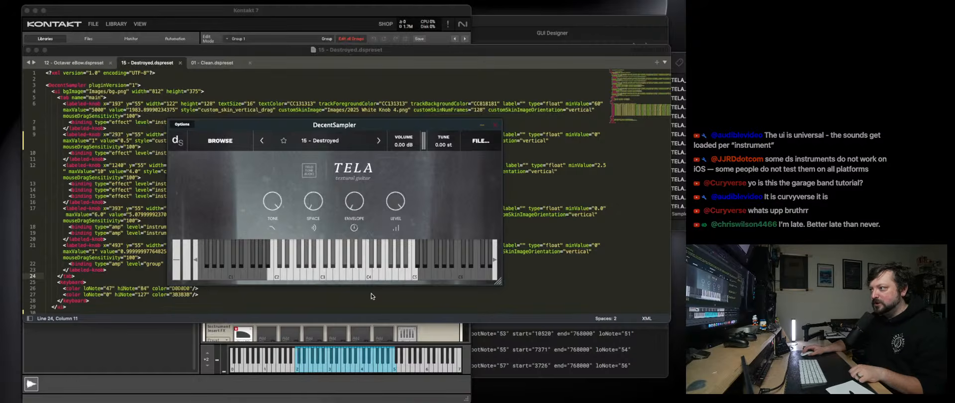
pyautogui.click(321, 275)
pyautogui.click(369, 276)
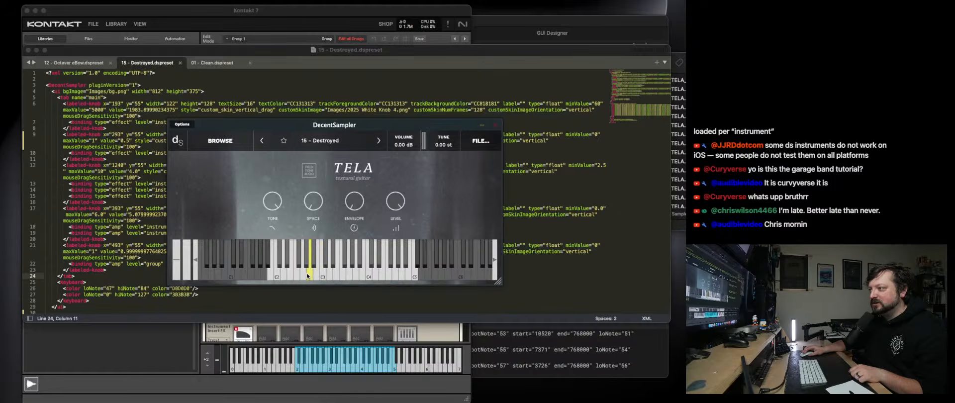
pyautogui.click(277, 276)
pyautogui.click(369, 276)
pyautogui.click(322, 276)
pyautogui.click(323, 277)
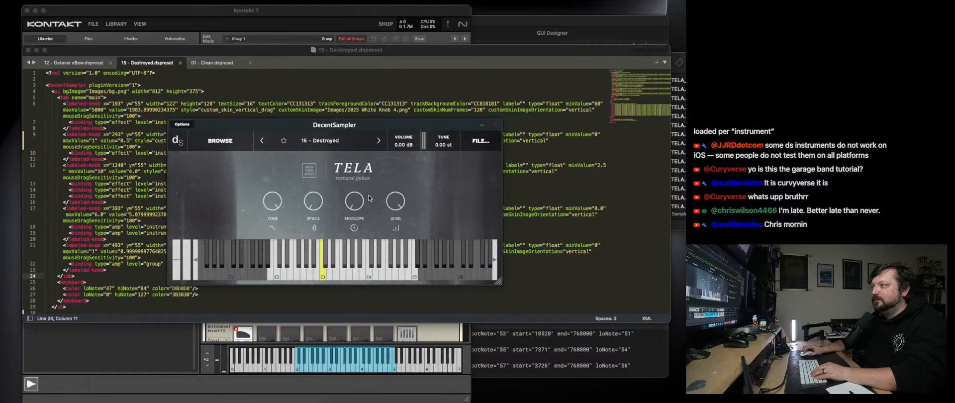
# Save the adjusted knob settings over the existing 15 - Destroyed preset file in the TELA folder.
pyautogui.press('super+s')
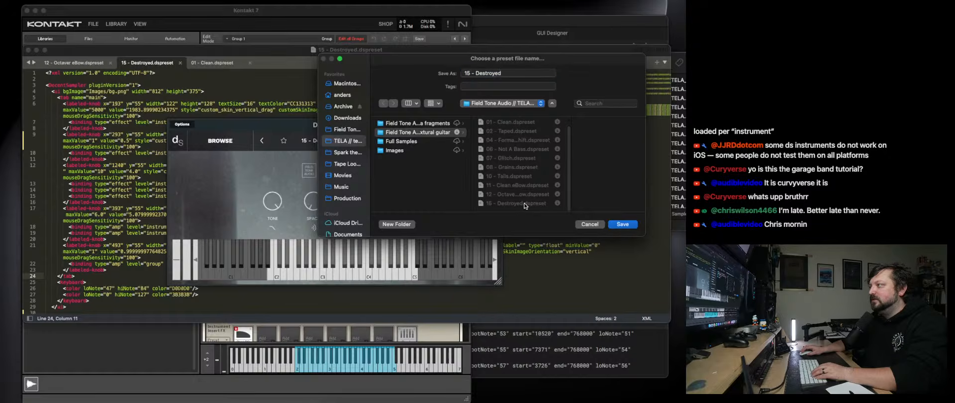
pyautogui.click(622, 224)
pyautogui.click(514, 192)
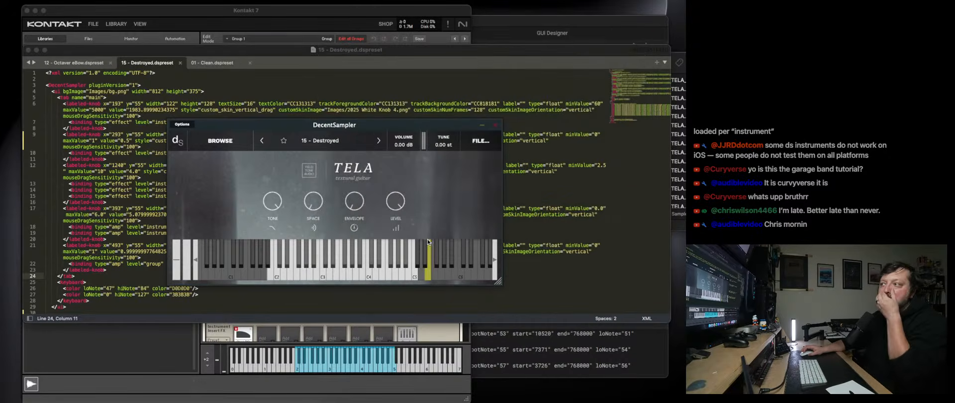
# Play C3 repeatedly and a few higher notes to hear how the saved preset sounds on release.
pyautogui.click(324, 270)
pyautogui.click(324, 271)
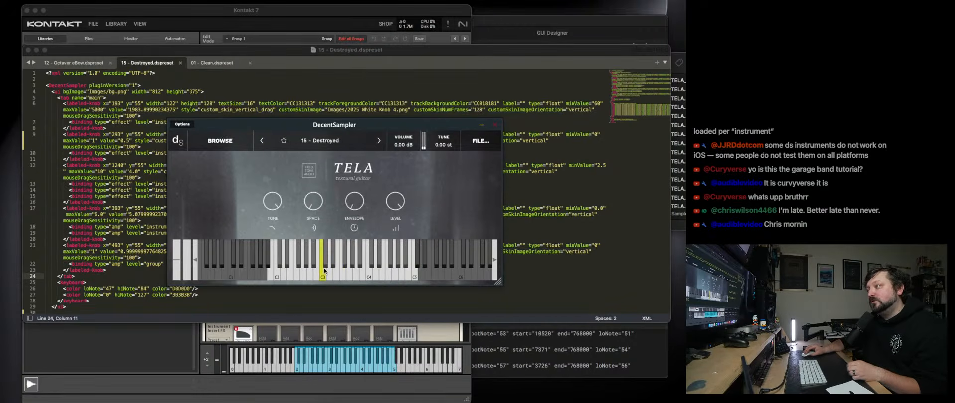
pyautogui.click(324, 271)
pyautogui.click(324, 270)
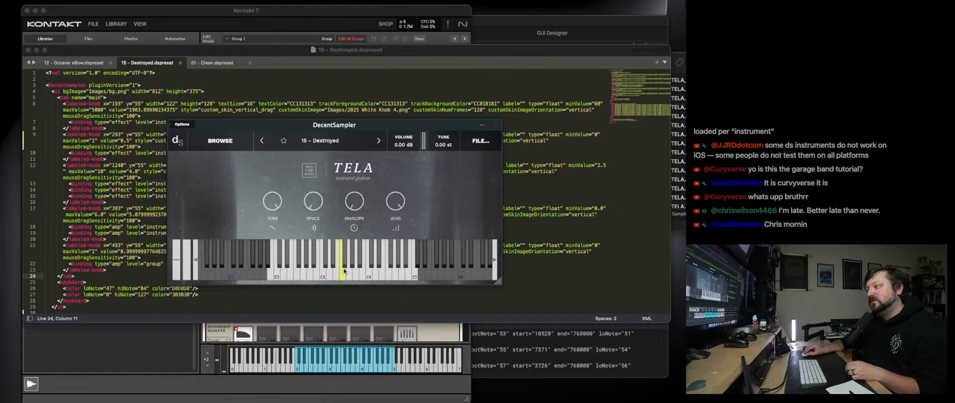
pyautogui.click(348, 269)
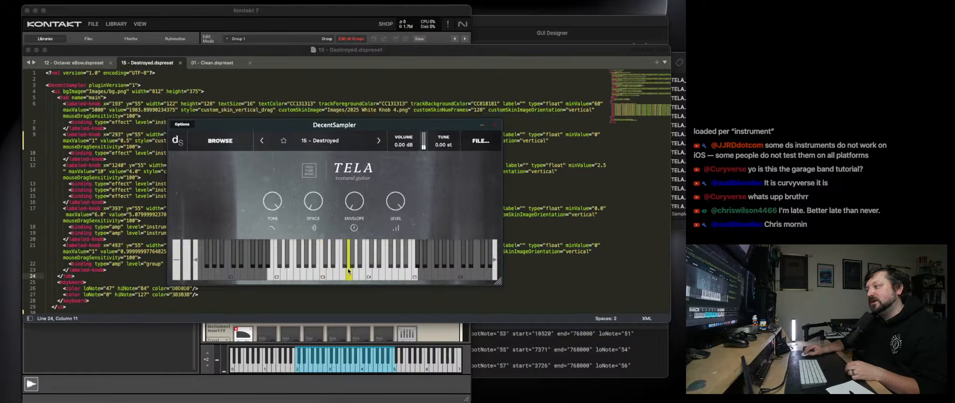
# Switch to the code editor, close the outdated 15 - Destroyed code, and reopen 15 - Destroyed.dspreset from the TELA folder in Finder.
pyautogui.click(221, 103)
pyautogui.click(180, 62)
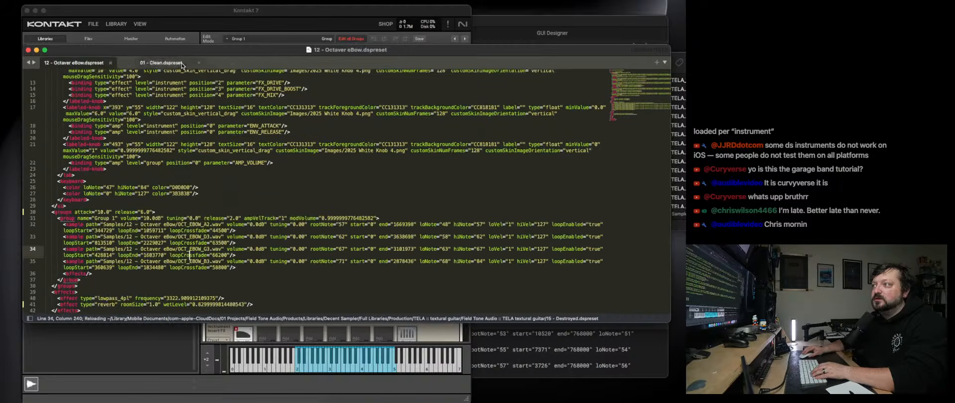
pyautogui.click(332, 401)
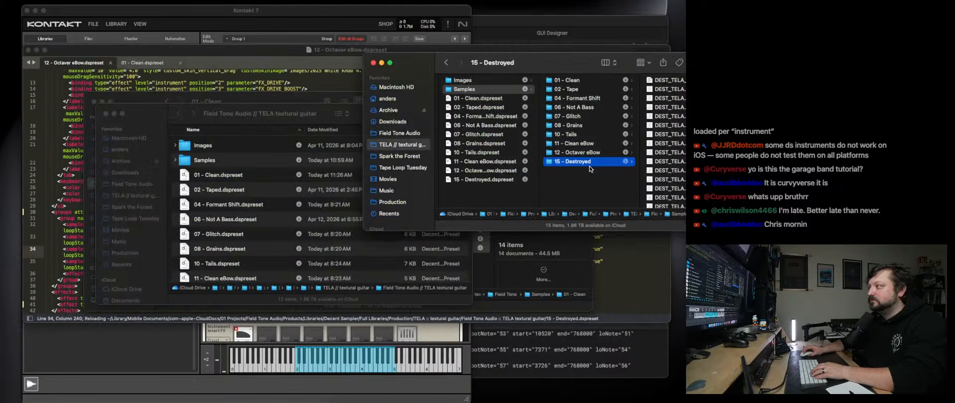
pyautogui.click(488, 181)
pyautogui.moveTo(487, 181); pyautogui.dragTo(235, 59)
# Try adding release="2.0" between the tuning and ampVelTrack attributes of the Group 1 tag, and save the preset file.
pyautogui.scroll(-10, 194, 210)
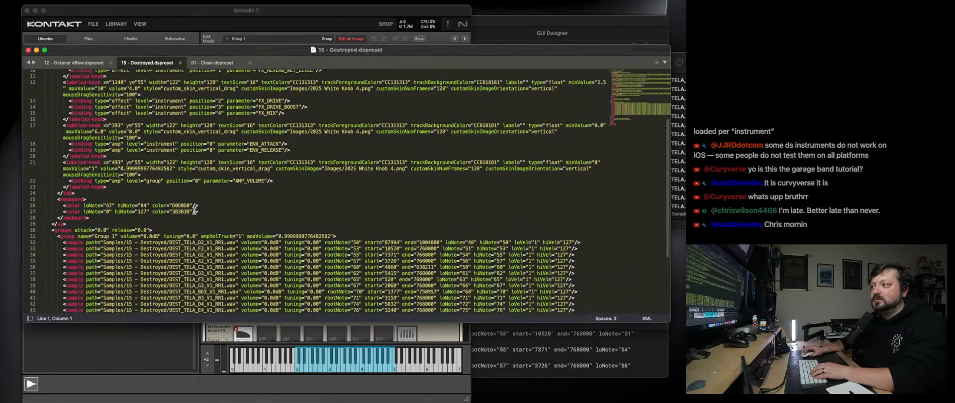
pyautogui.scroll(1, 194, 210)
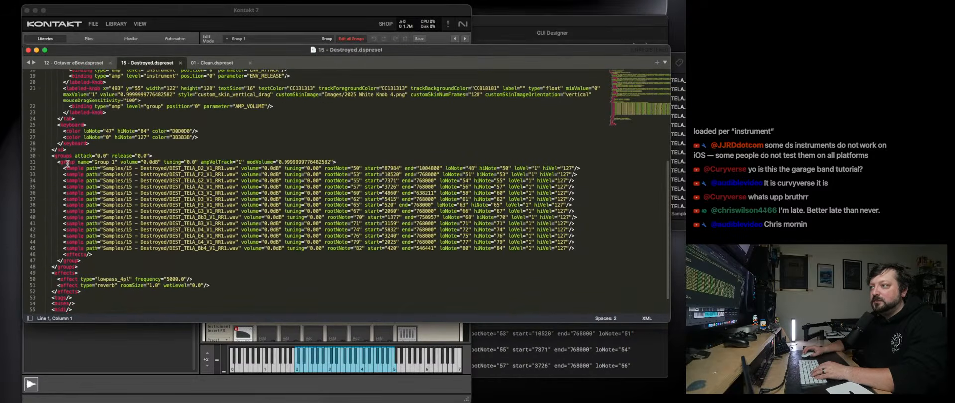
pyautogui.moveTo(55, 162); pyautogui.dragTo(347, 162)
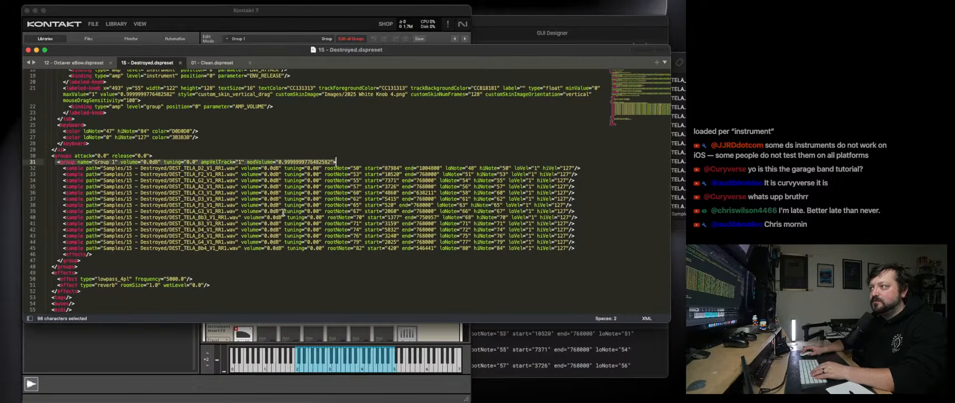
pyautogui.click(169, 171)
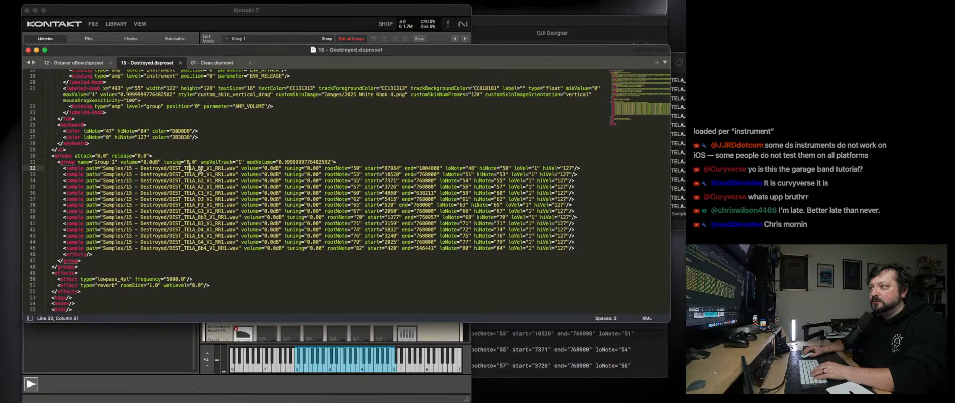
pyautogui.click(202, 162)
pyautogui.write('release="2')
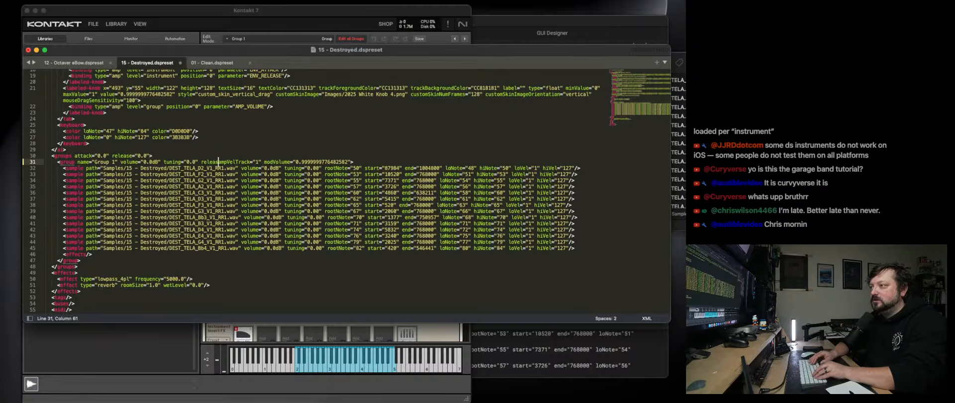
pyautogui.write('.0"')
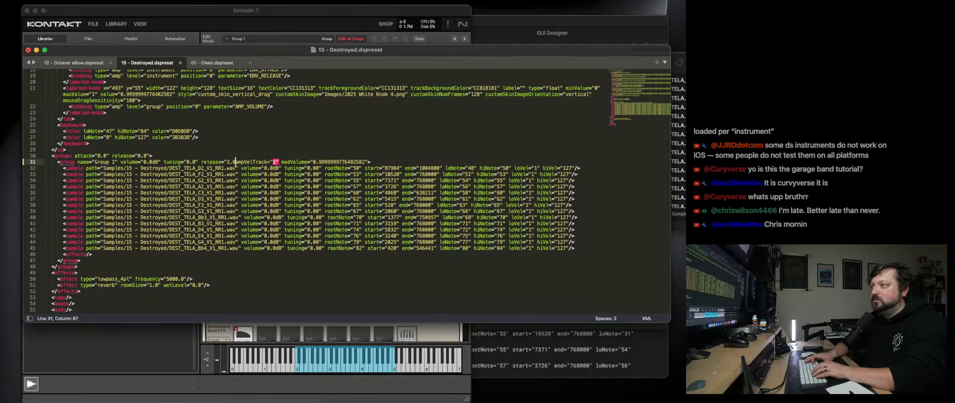
pyautogui.click(295, 235)
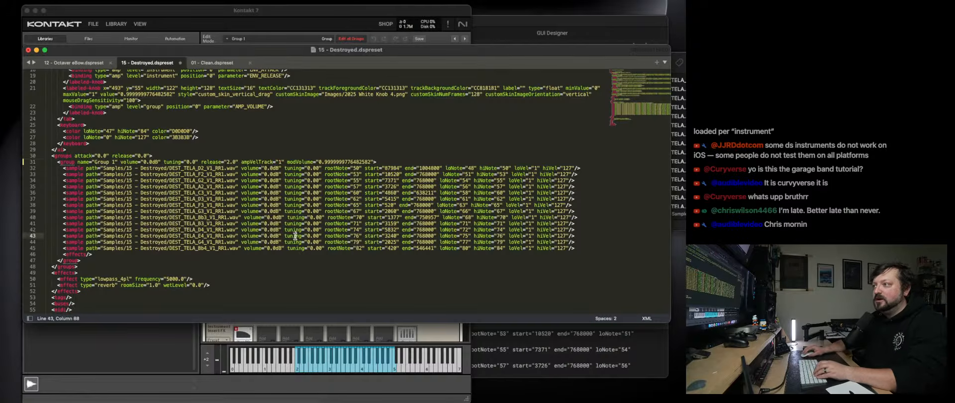
pyautogui.press('super+s')
# Switch to DecentSampler, reload the edited 15 - Destroyed preset, and play notes across the whole mapped range to test the group release.
pyautogui.click(583, 401)
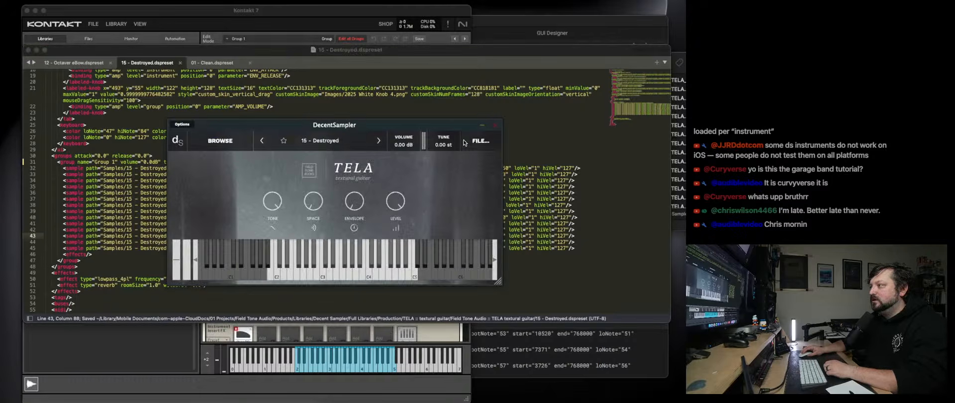
pyautogui.click(480, 141)
pyautogui.click(412, 243)
pyautogui.click(359, 273)
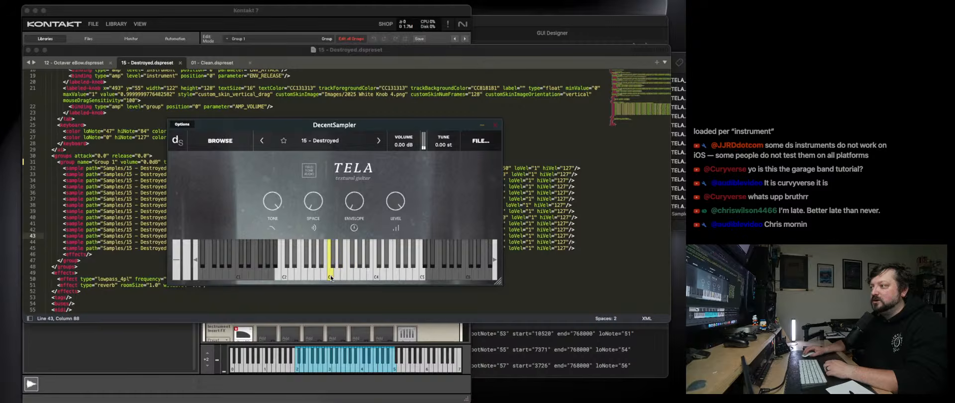
pyautogui.click(309, 277)
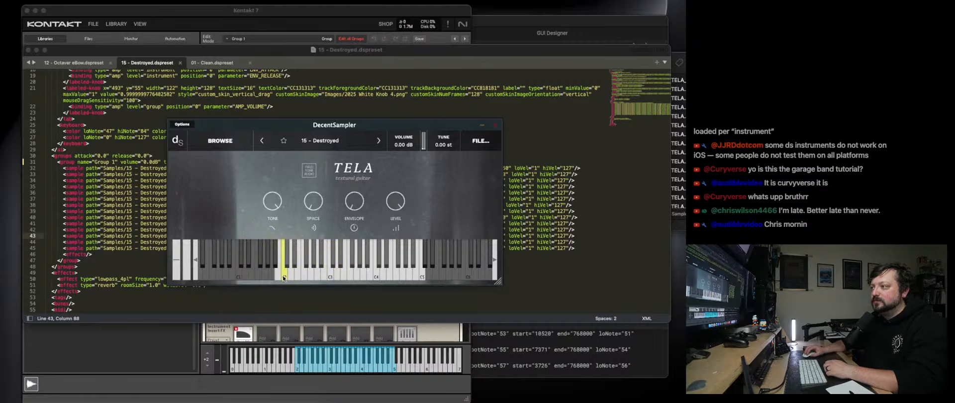
pyautogui.click(402, 279)
pyautogui.click(362, 278)
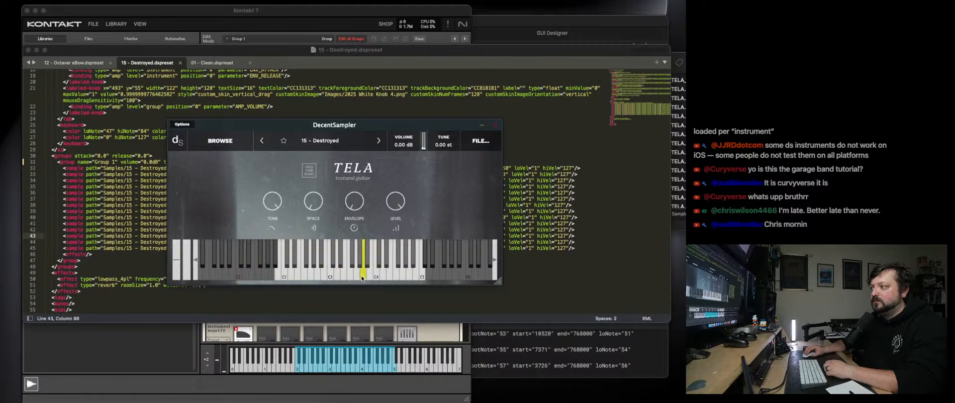
pyautogui.click(337, 277)
pyautogui.click(411, 276)
pyautogui.click(436, 275)
pyautogui.click(422, 273)
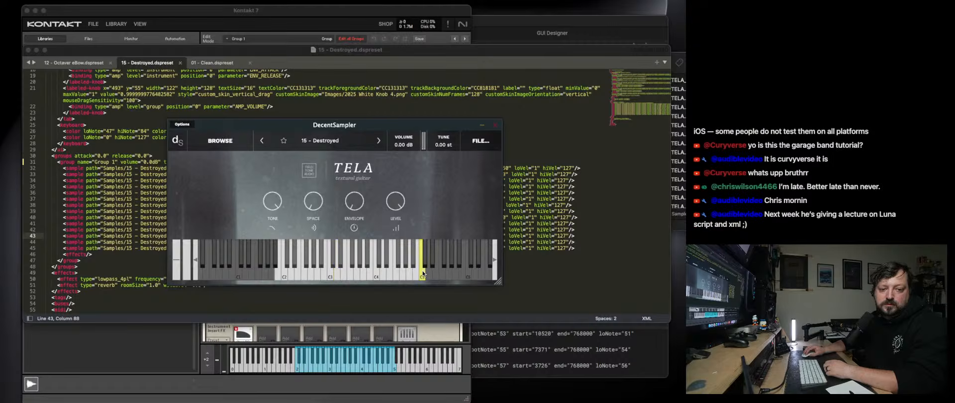
pyautogui.click(390, 276)
pyautogui.click(345, 276)
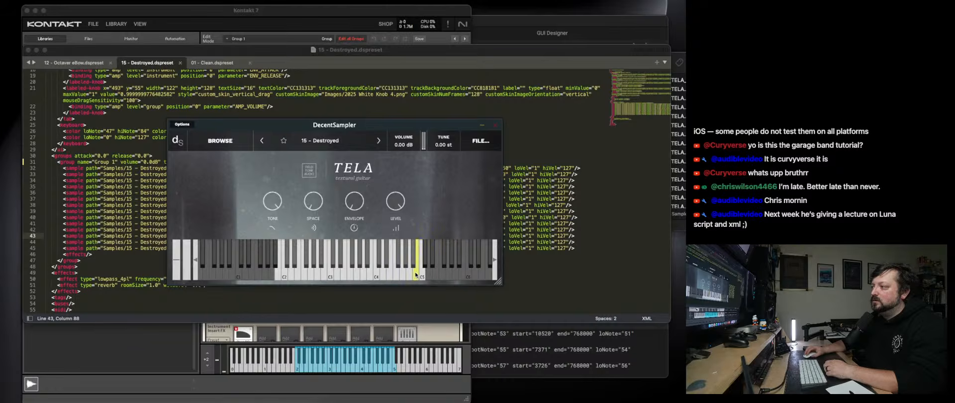
# Return to the code editor, remove the release attribute from the Group 1 tag, and save the preset file.
pyautogui.click(117, 162)
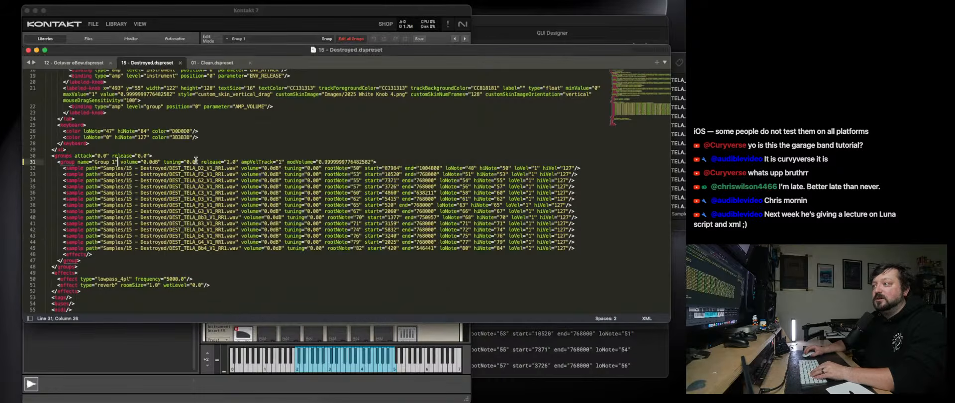
pyautogui.moveTo(200, 162); pyautogui.dragTo(242, 161)
pyautogui.press('BackSpace')
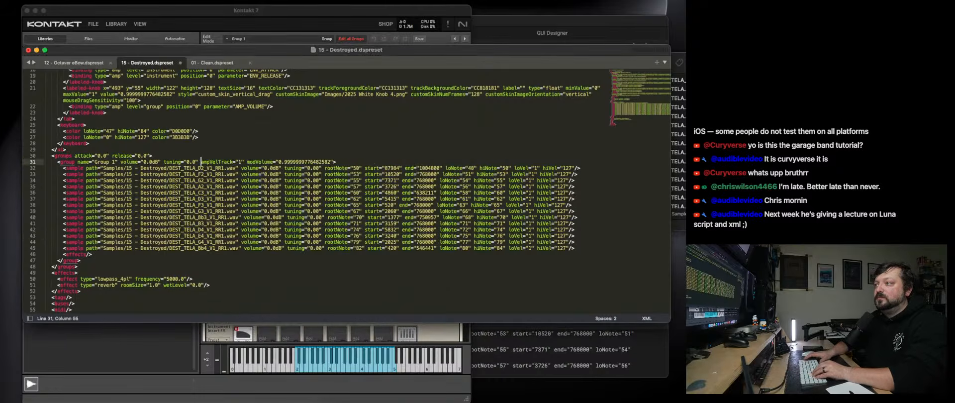
pyautogui.press('super+s')
pyautogui.click(454, 192)
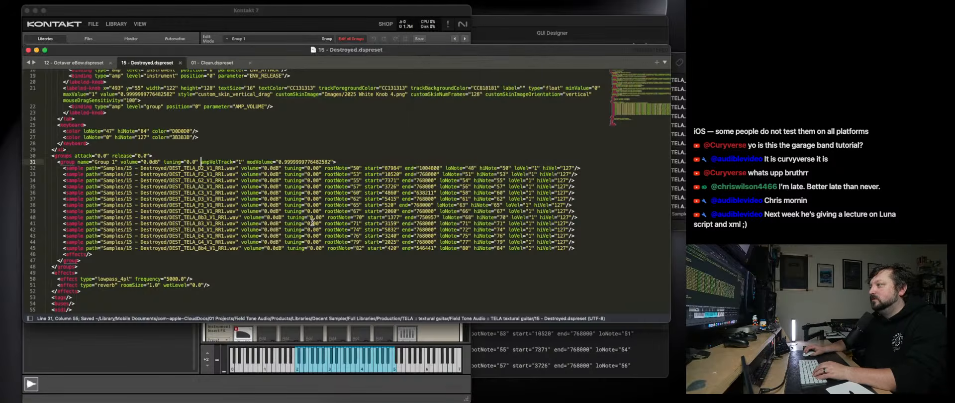
# Reload 15 - Destroyed in DecentSampler without the group release attribute and play several notes for comparison.
pyautogui.click(583, 402)
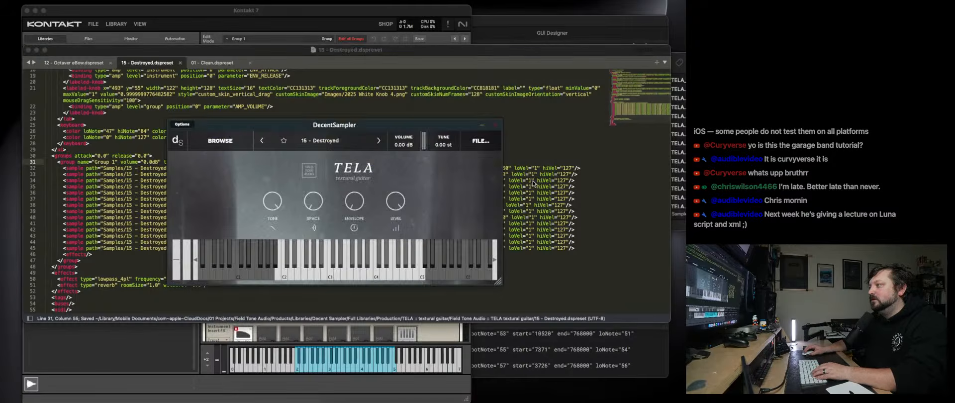
pyautogui.click(480, 141)
pyautogui.click(477, 183)
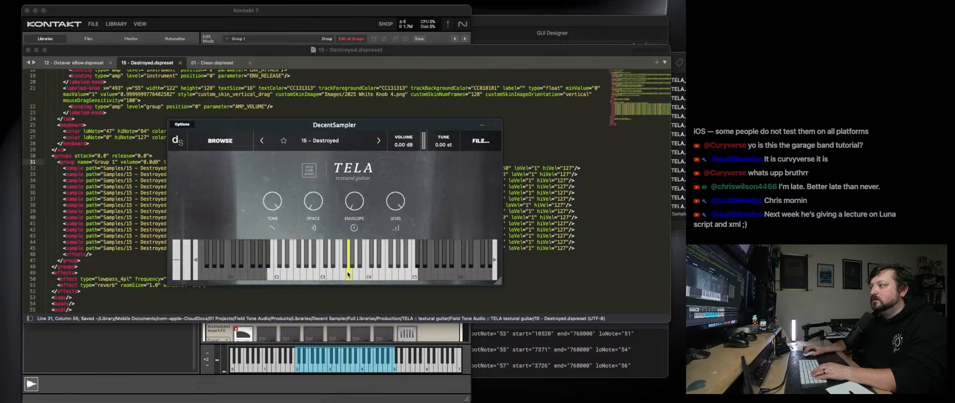
pyautogui.click(323, 276)
pyautogui.click(370, 275)
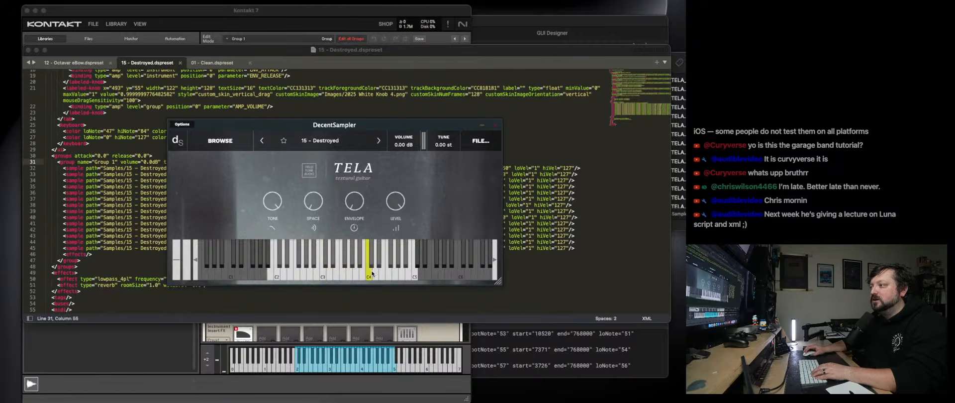
pyautogui.click(304, 272)
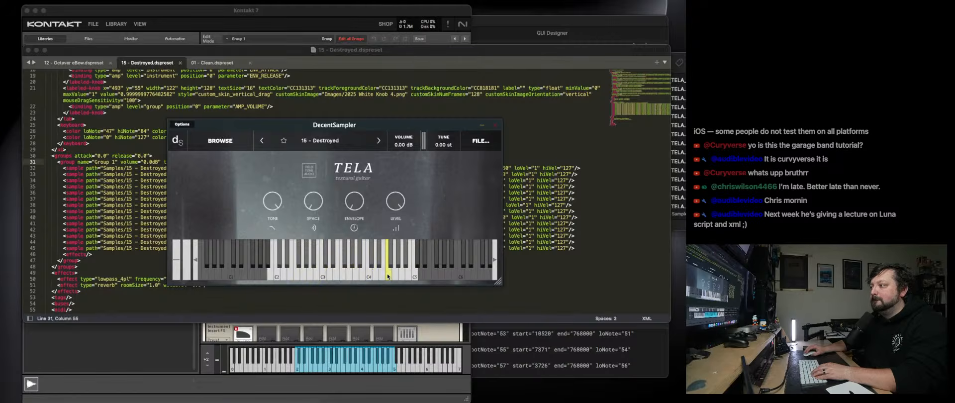
# In the code editor, insert release="2.0" between ampVelTrack and modVolume in the Group 1 tag, and save the preset file.
pyautogui.click(158, 161)
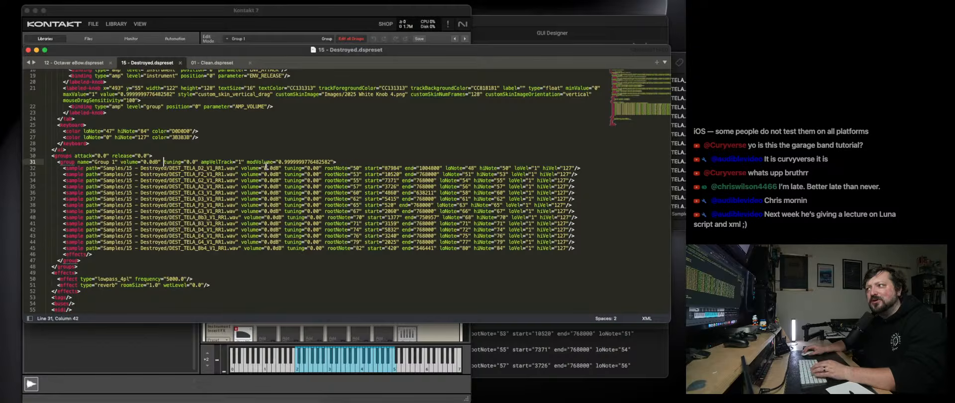
pyautogui.click(247, 162)
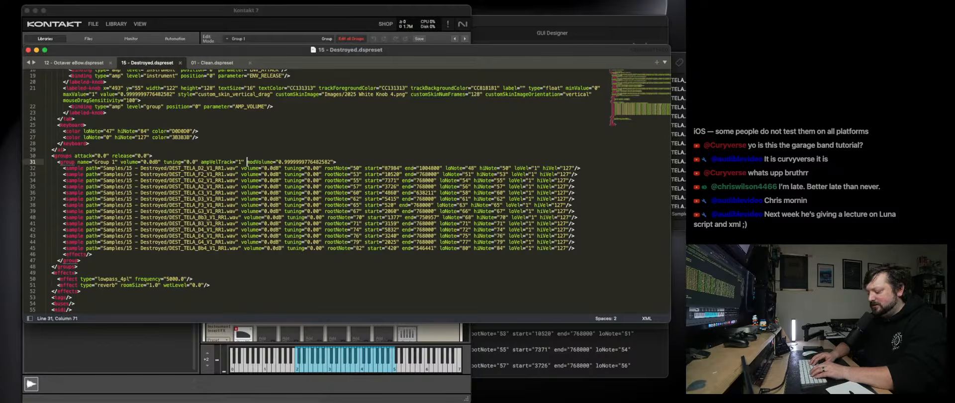
pyautogui.write('release="')
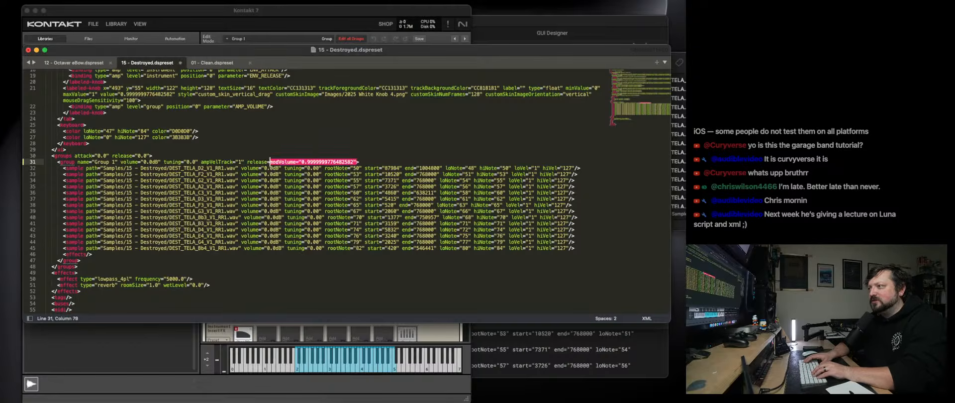
pyautogui.write('2.0"')
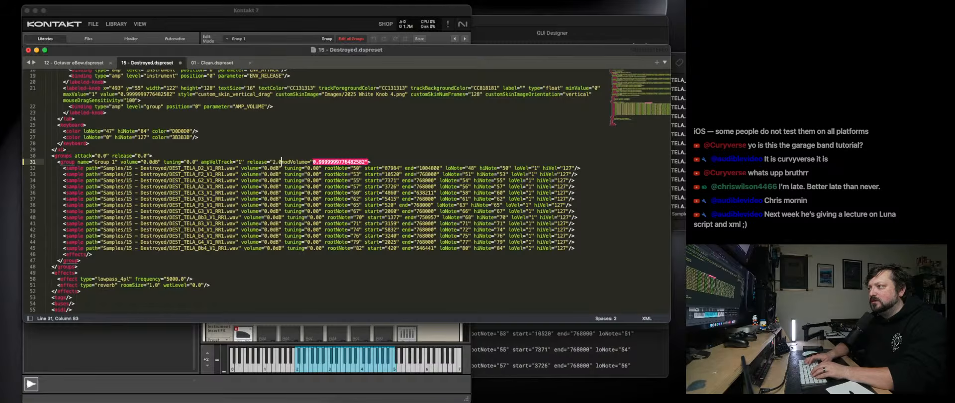
pyautogui.press('super+s')
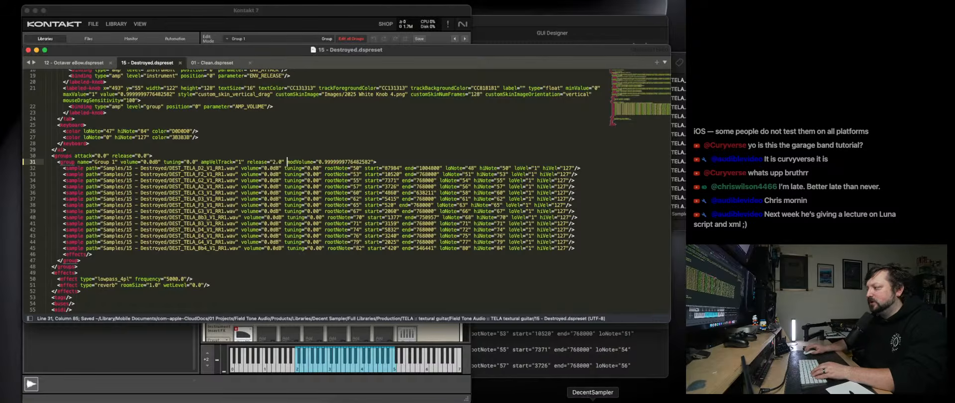
# Switch to DecentSampler, reload 15 - Destroyed with the group release of 2.0, and play several notes across the mapped range.
pyautogui.press('super+Tab')
pyautogui.click(480, 141)
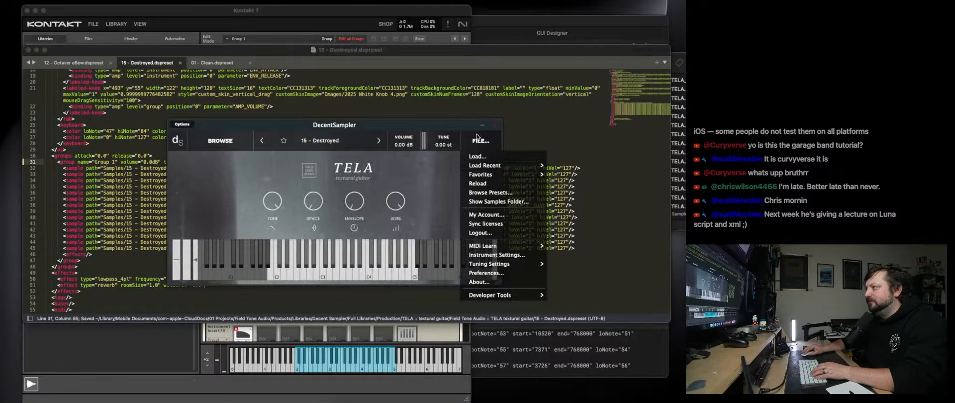
pyautogui.click(477, 183)
pyautogui.click(392, 271)
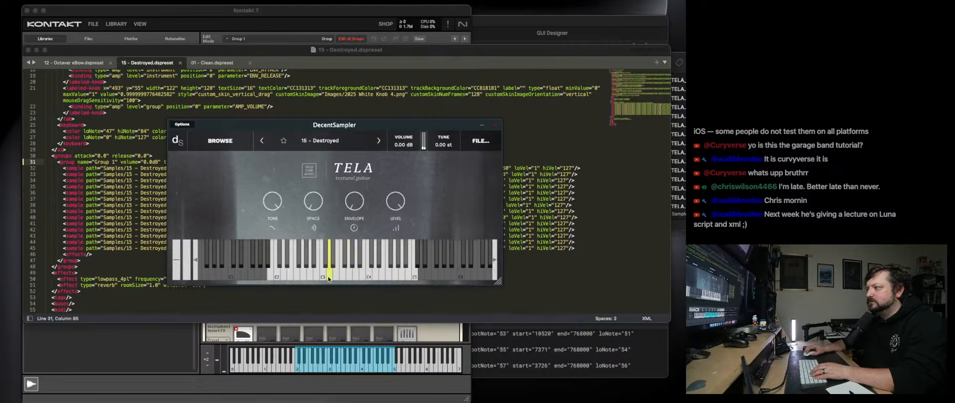
pyautogui.click(303, 272)
pyautogui.click(369, 273)
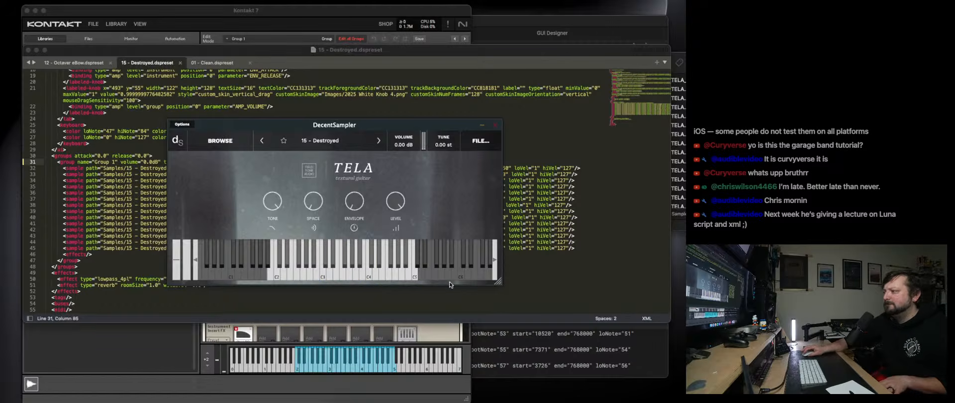
# Bring Kontakt up behind DecentSampler, then play chords in 15 - Destroyed while turning down the Tone knob.
pyautogui.click(554, 400)
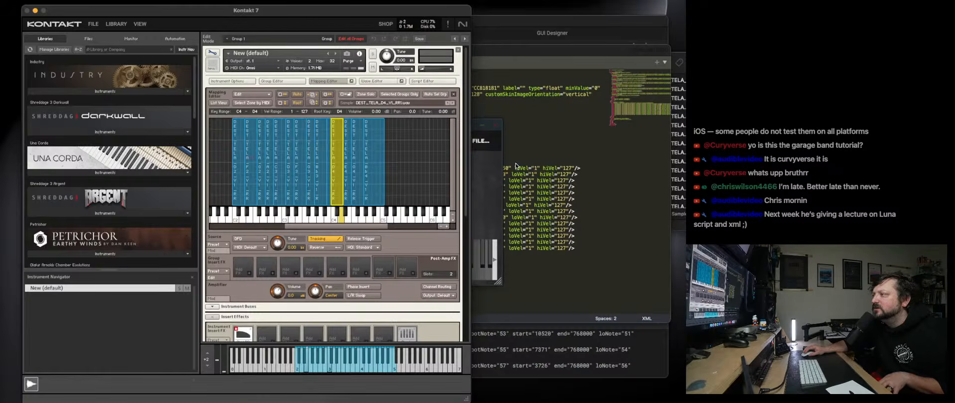
pyautogui.click(496, 179)
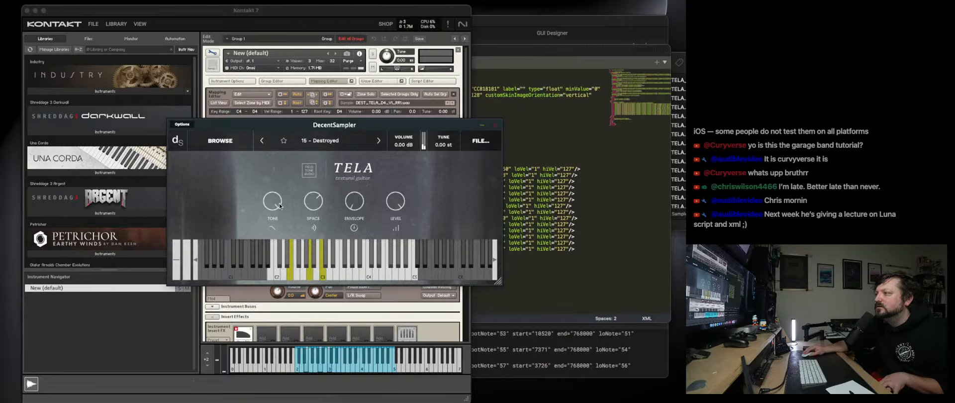
pyautogui.moveTo(271, 215)
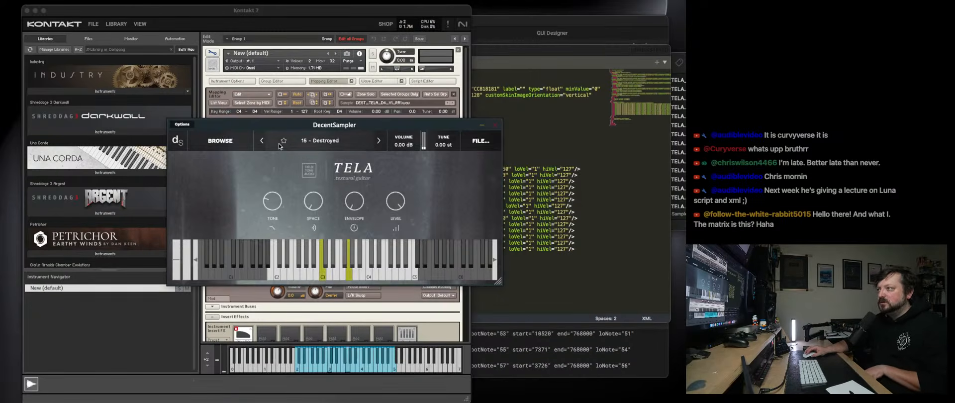
# Delete all the mapped sample zones from Kontakt's Mapping Editor and close the DecentSampler window.
pyautogui.click(243, 25)
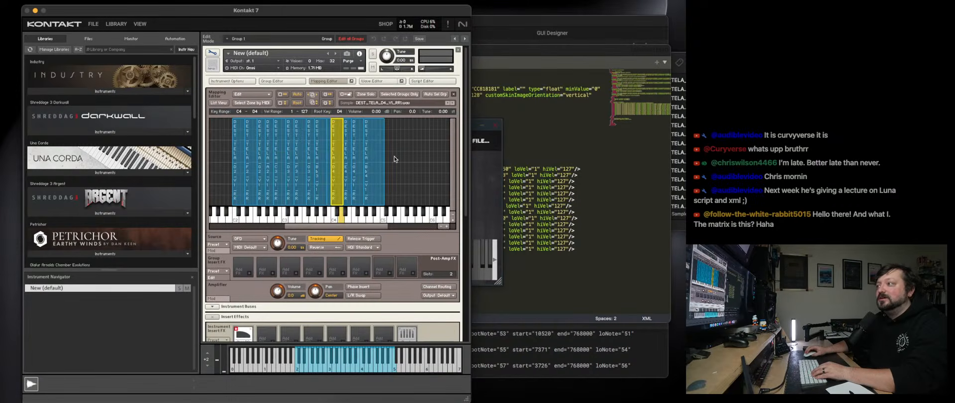
pyautogui.moveTo(394, 159); pyautogui.dragTo(234, 164)
pyautogui.press('Delete')
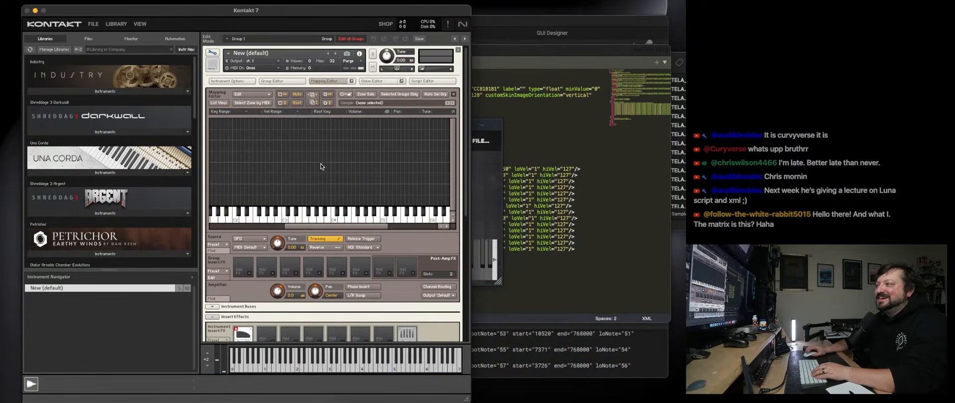
pyautogui.click(489, 126)
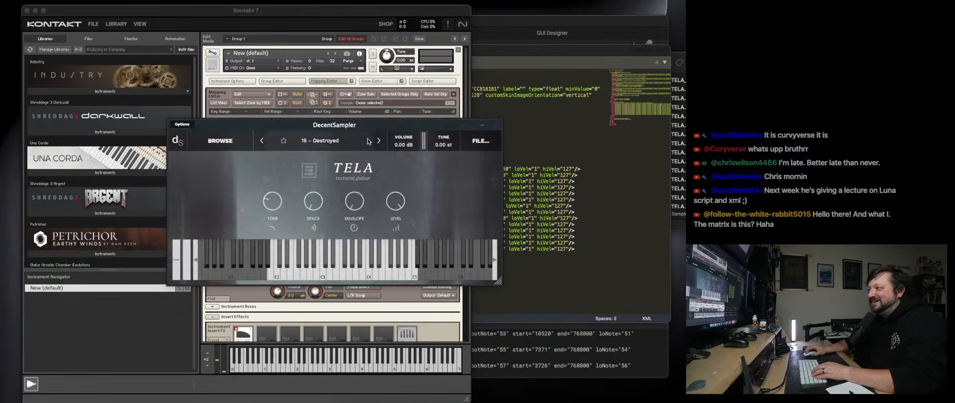
pyautogui.click(494, 128)
# In the code editor, move 01 - Clean to the first tab and close the 15 - Destroyed and 12 - Octaver eBow presets.
pyautogui.click(590, 160)
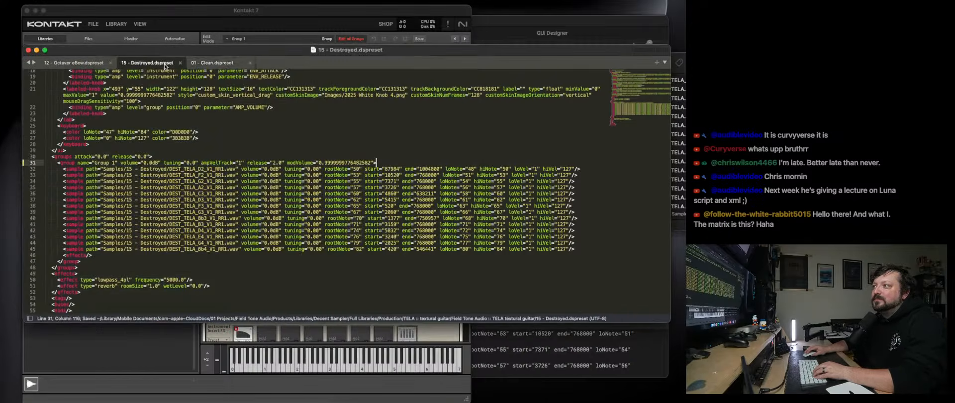
pyautogui.moveTo(209, 65); pyautogui.dragTo(63, 66)
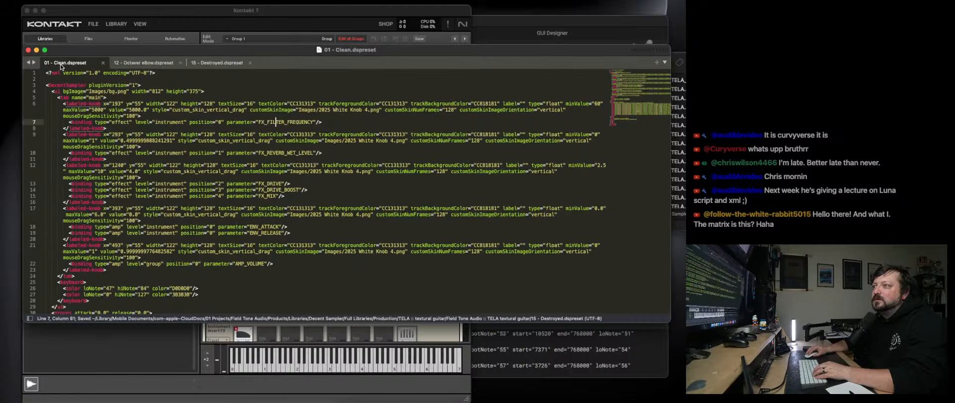
pyautogui.click(210, 65)
pyautogui.click(248, 63)
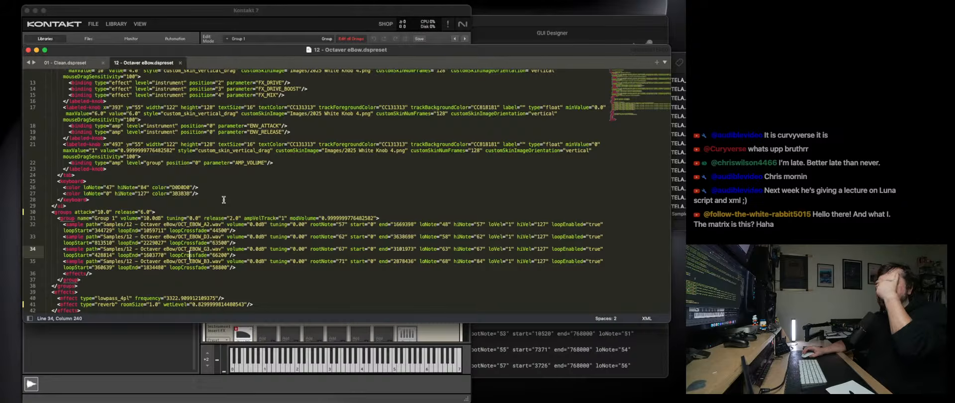
pyautogui.scroll(5, 216, 188)
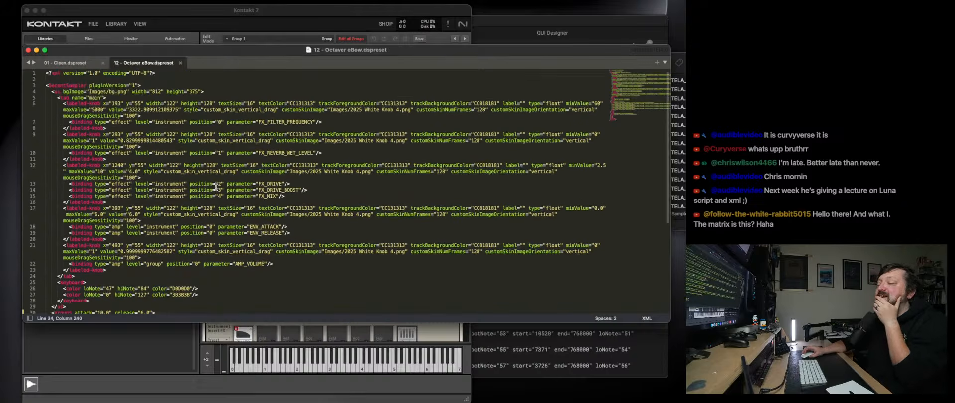
pyautogui.scroll(-1, 216, 186)
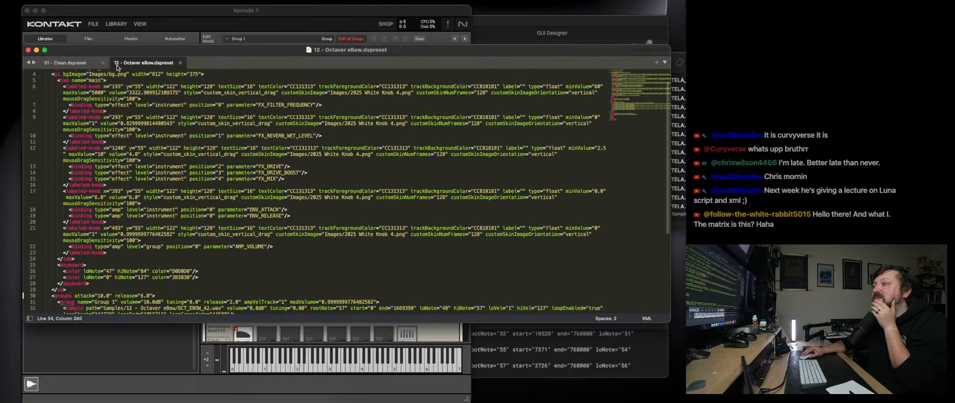
pyautogui.click(180, 63)
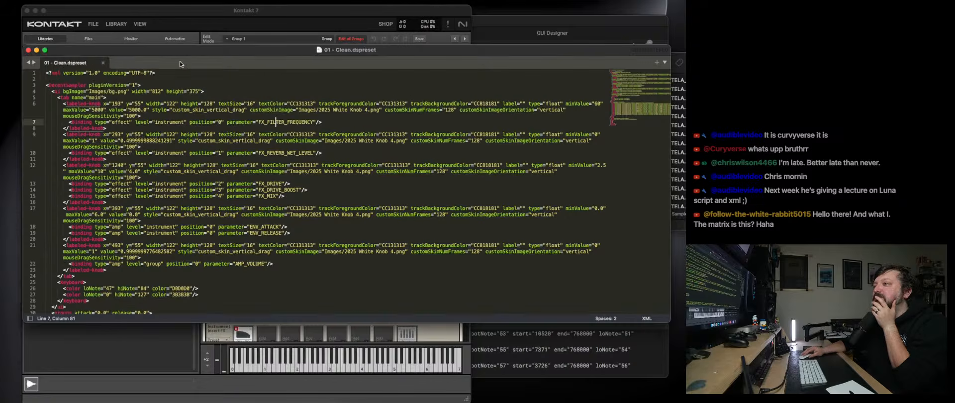
# In 01 - Clean.dspreset, insert a blank line before the opening groups tag and another after the closing groups tag.
pyautogui.scroll(-10, 200, 158)
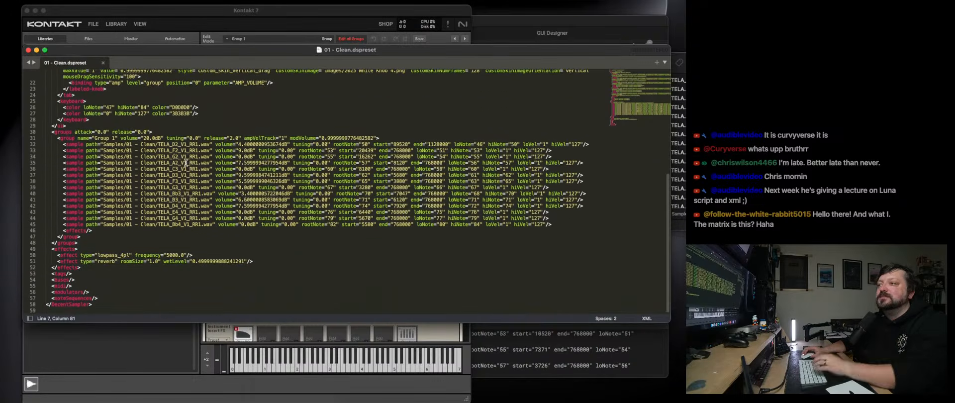
pyautogui.click(103, 125)
pyautogui.press('Return')
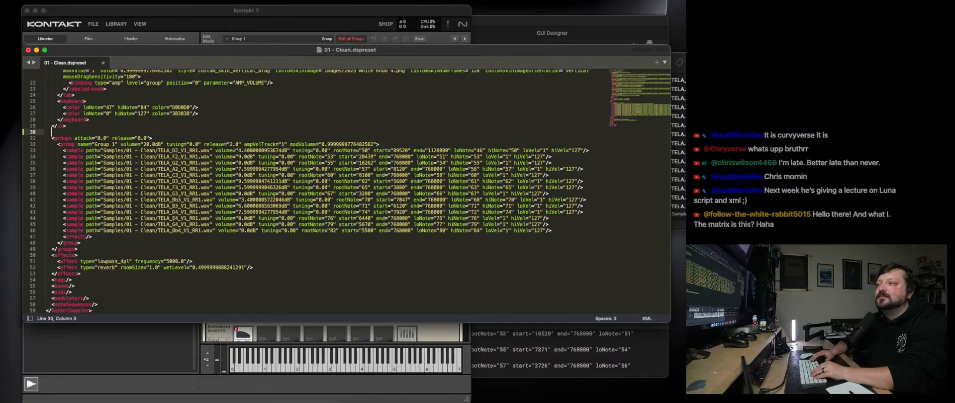
pyautogui.scroll(-1, 129, 207)
pyautogui.click(116, 236)
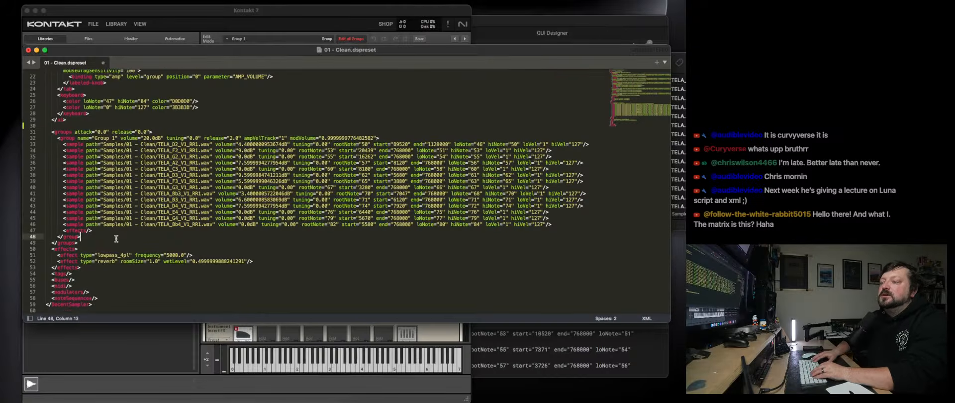
pyautogui.press('Down')
pyautogui.press('Return')
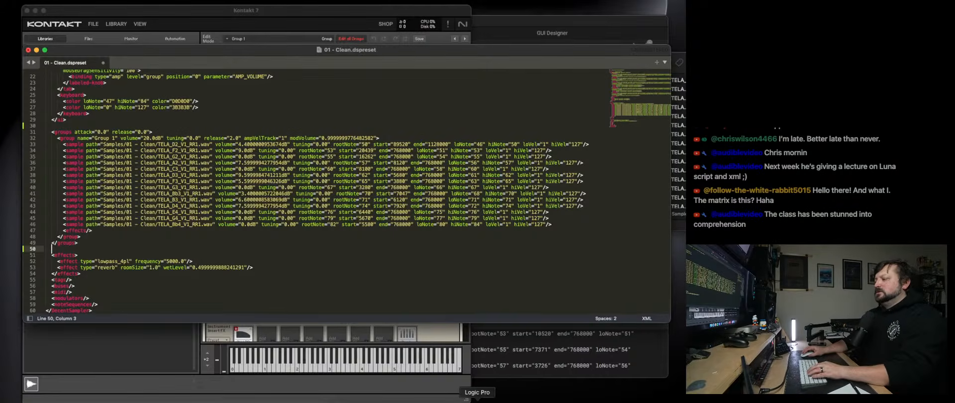
# Switch to Logic Pro, close the DecentSampler plug-in window, and toggle the Cassette effect's bypass on the Destroyed channel.
pyautogui.click(476, 402)
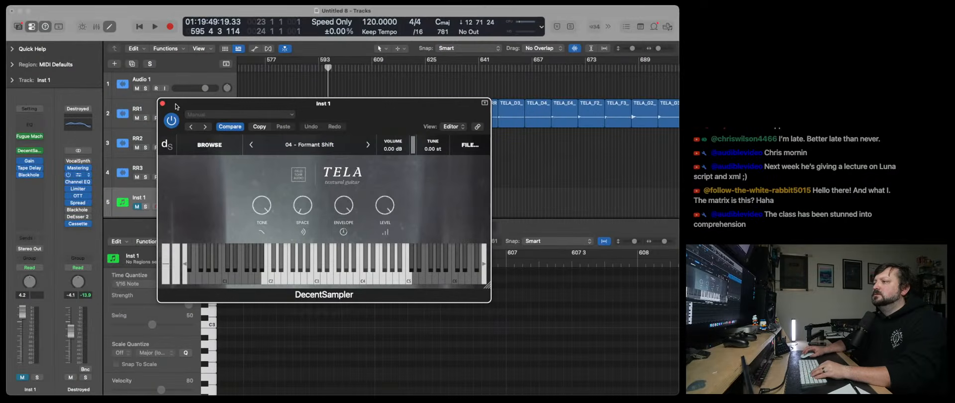
pyautogui.click(162, 103)
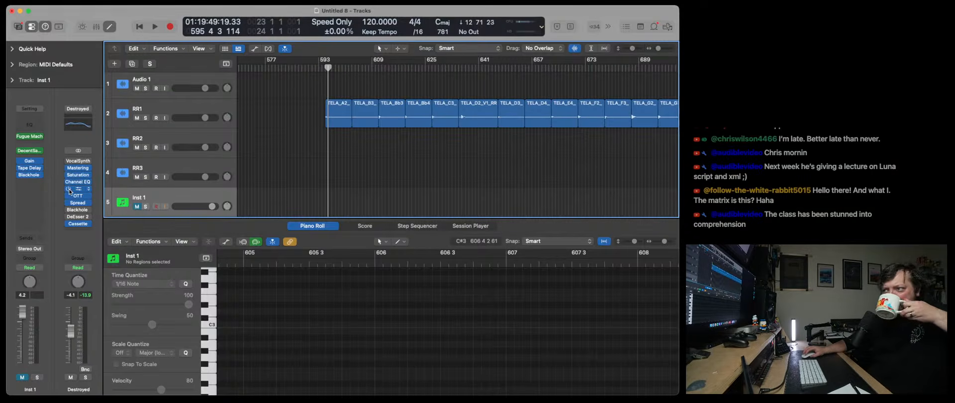
pyautogui.click(69, 223)
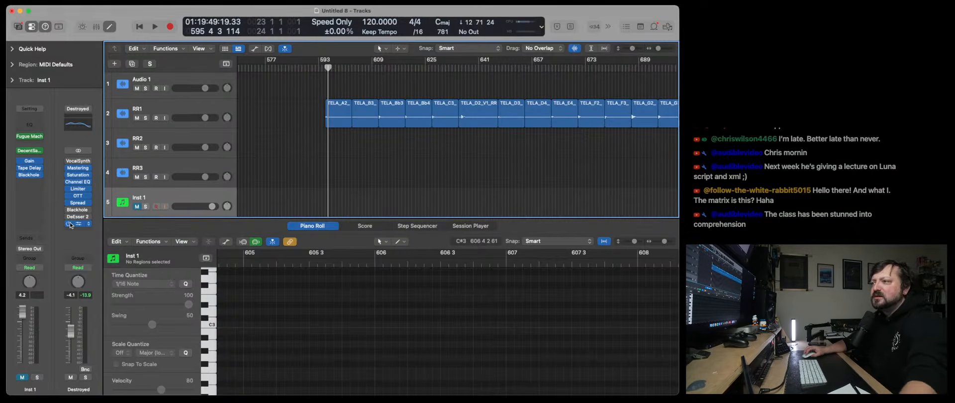
# Bypass the active effect plug-ins on the Destroyed output channel strip.
pyautogui.click(69, 203)
pyautogui.click(69, 196)
pyautogui.click(69, 189)
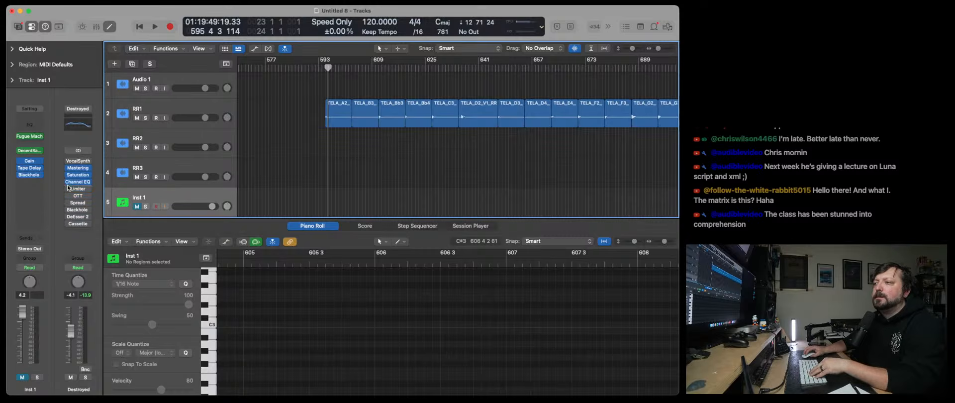
pyautogui.click(68, 168)
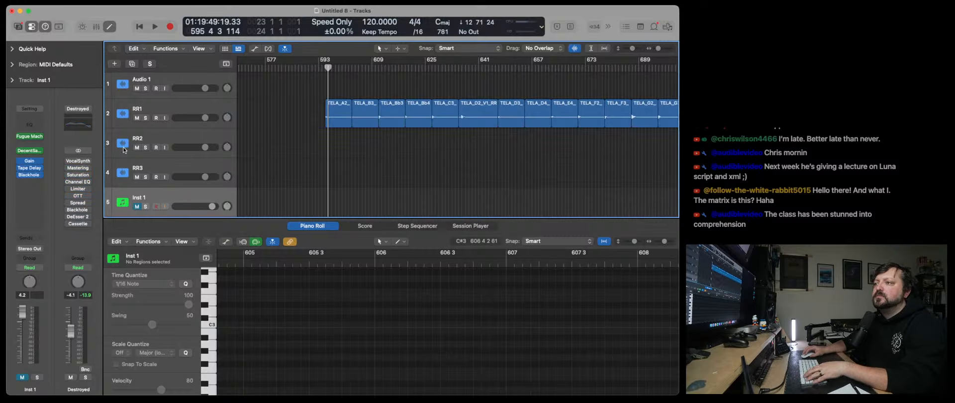
# Remove the two Saturation plug-ins from the RR1 track.
pyautogui.click(168, 113)
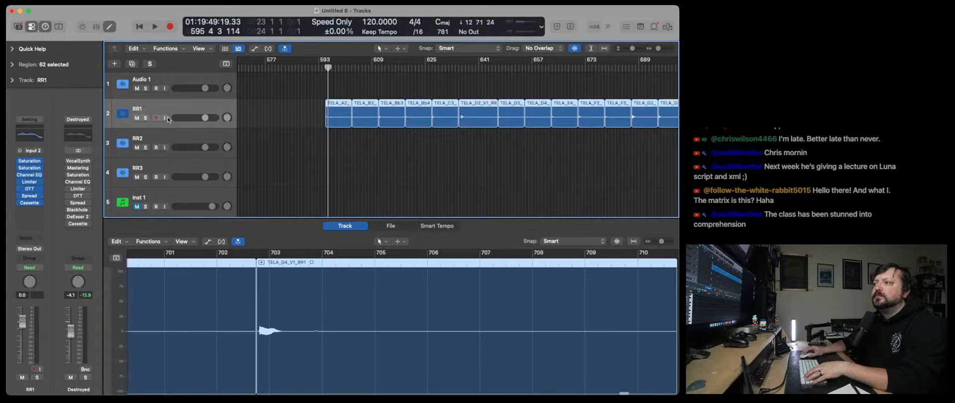
pyautogui.click(39, 162)
pyautogui.click(54, 186)
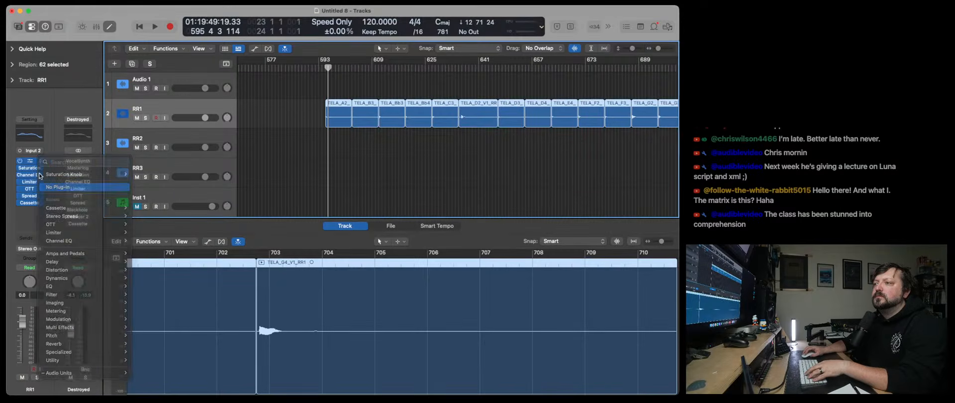
pyautogui.click(39, 168)
pyautogui.click(55, 193)
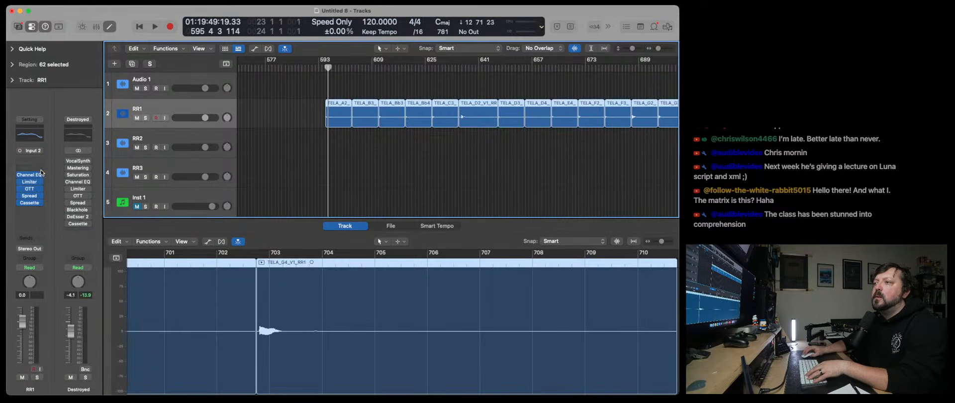
# Remove the Channel EQ and Limiter plug-ins from the RR1 track.
pyautogui.click(40, 169)
pyautogui.click(45, 154)
pyautogui.click(41, 176)
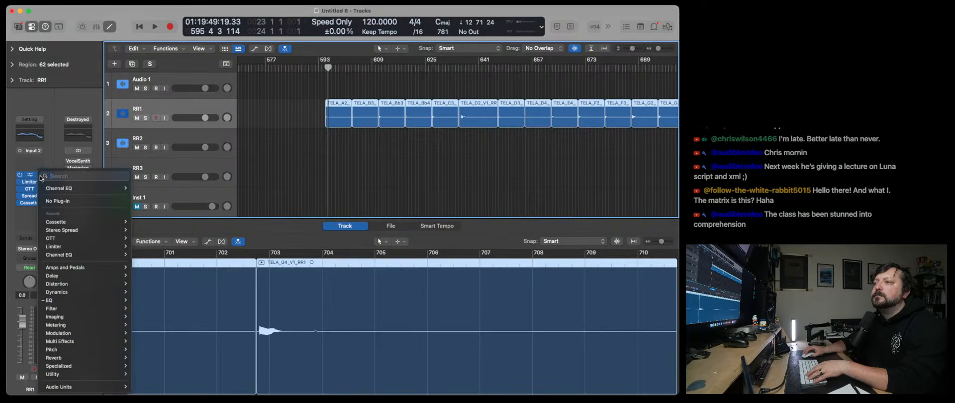
pyautogui.click(55, 201)
pyautogui.click(40, 182)
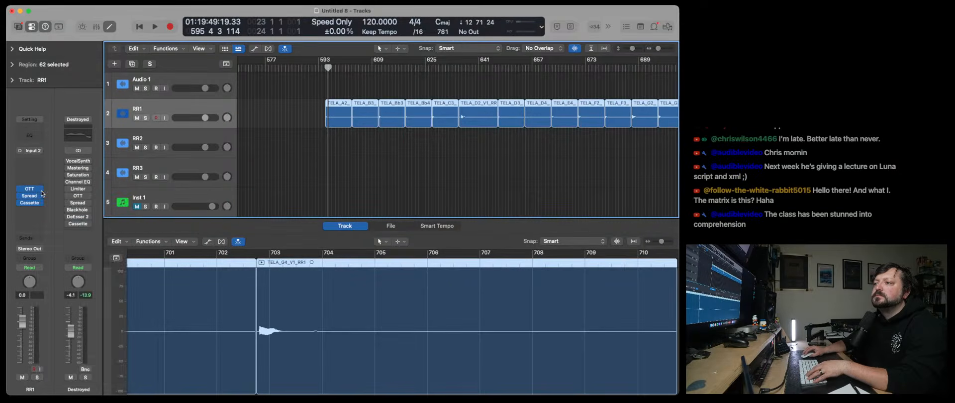
pyautogui.click(40, 183)
pyautogui.click(34, 173)
pyautogui.click(40, 190)
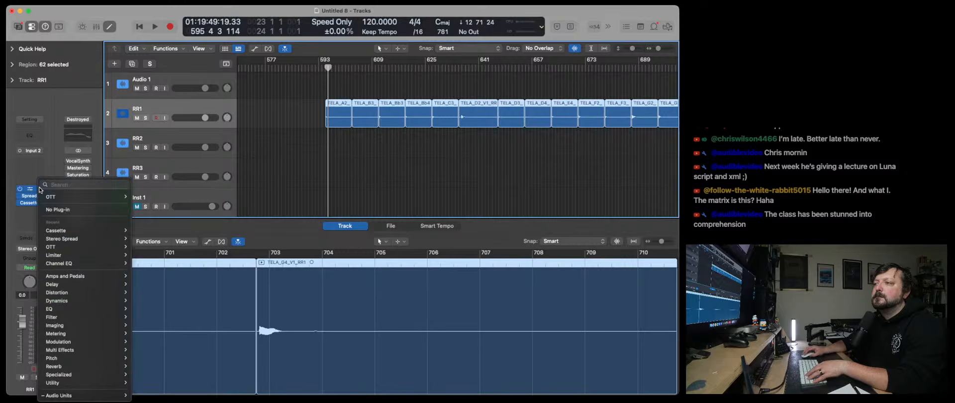
# Undo the plug-in removals on the RR1 track.
pyautogui.press('Escape')
pyautogui.press('super+z')
pyautogui.press('super+z')
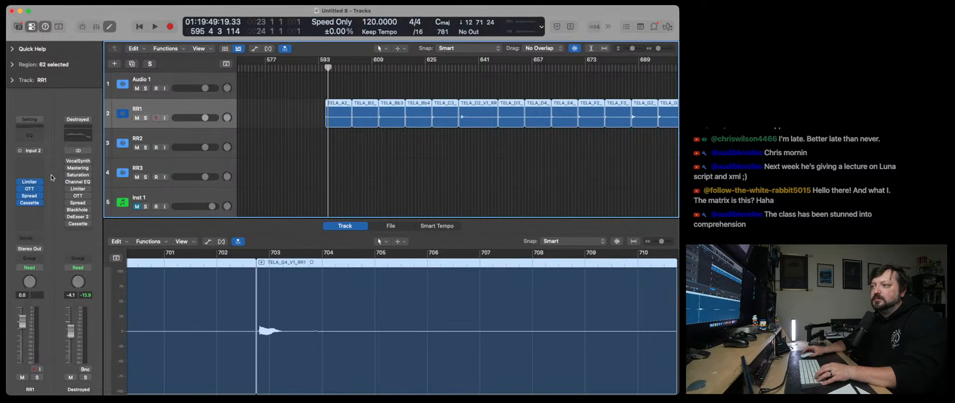
# Save the RR1 track's channel strip setting under the name Destroyed.
pyautogui.click(29, 119)
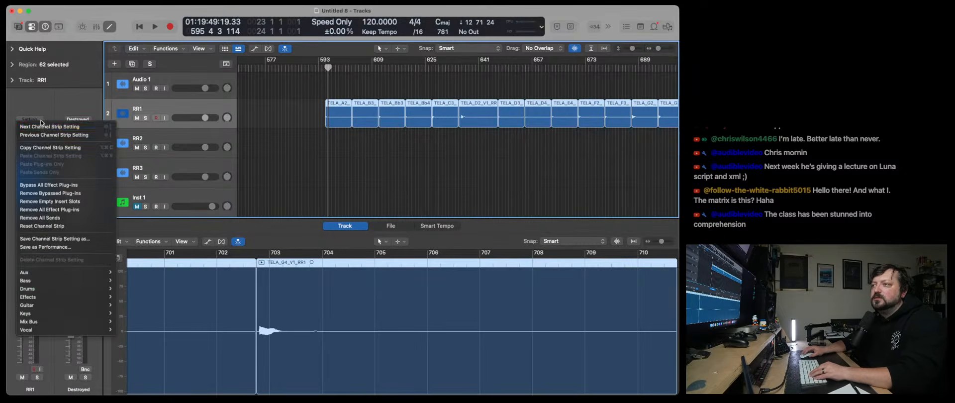
pyautogui.click(59, 239)
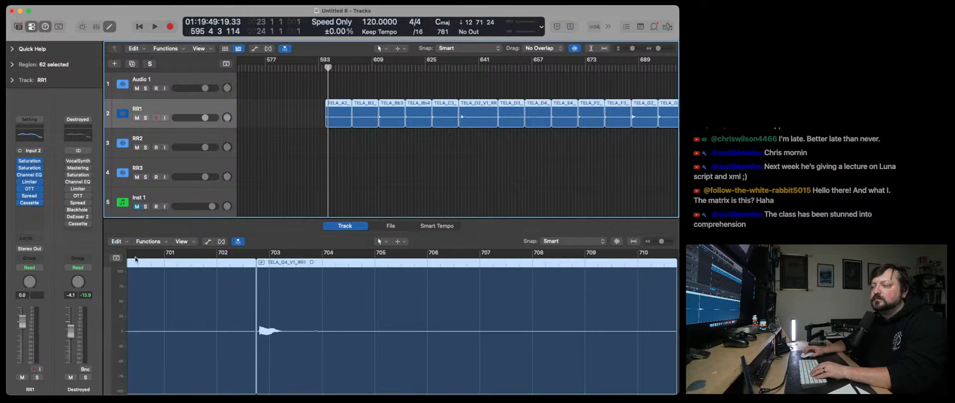
pyautogui.write('D')
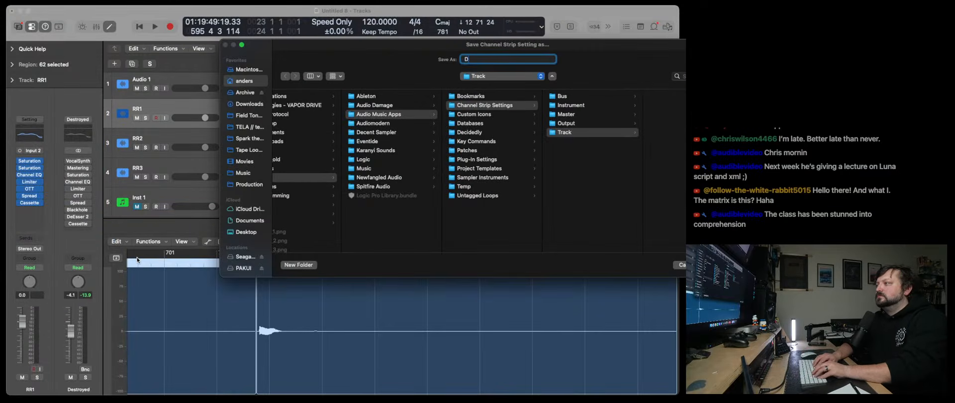
pyautogui.write('estroye')
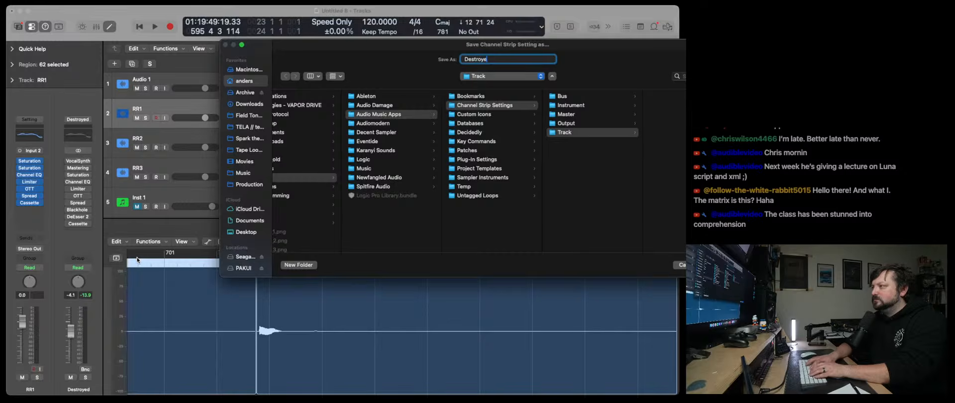
pyautogui.write('d')
pyautogui.press('Return')
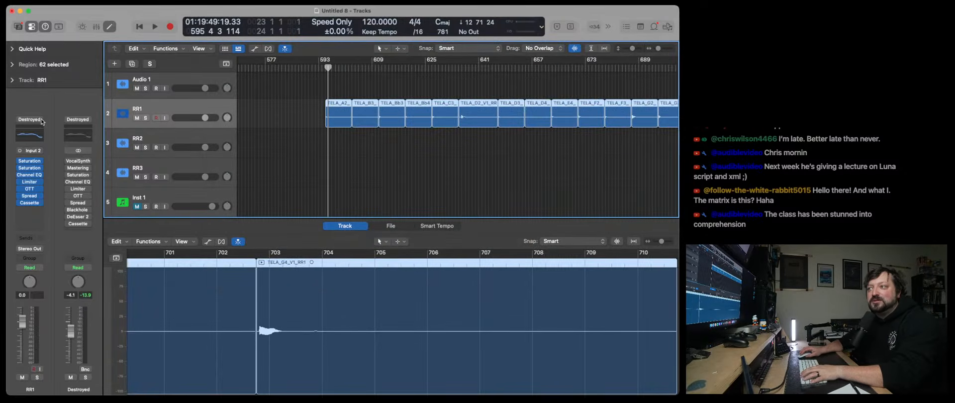
pyautogui.click(42, 121)
pyautogui.click(44, 108)
pyautogui.click(90, 119)
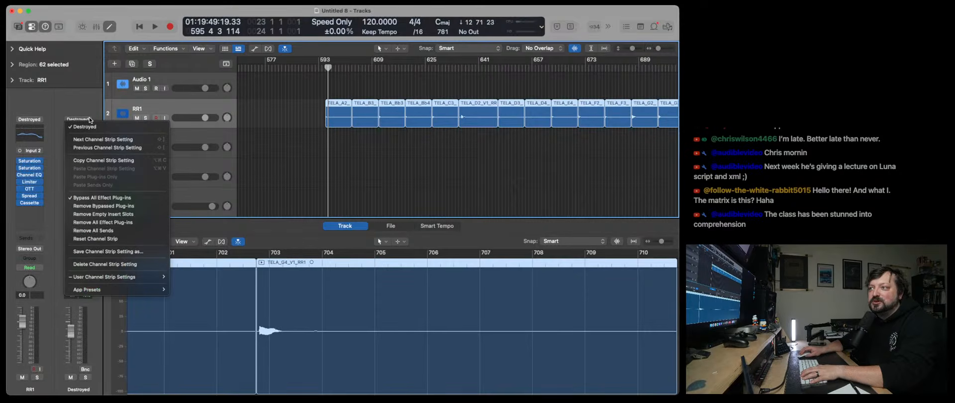
pyautogui.click(85, 112)
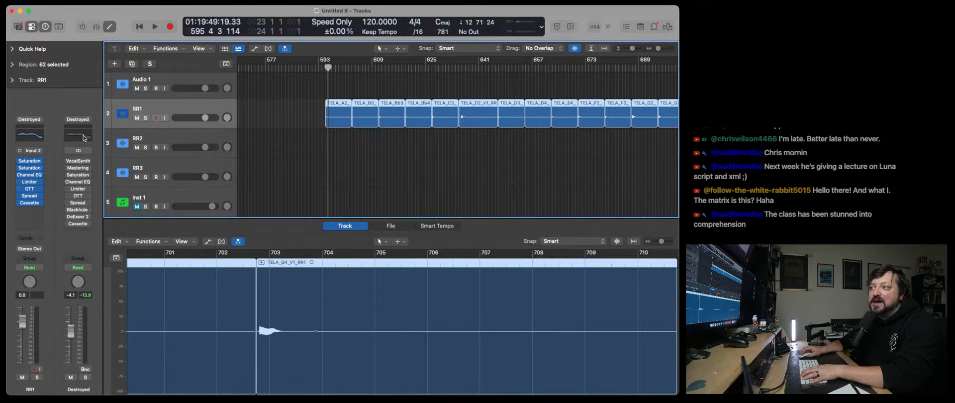
# Remove the VocalSynth 2, Mastering, Channel EQ and Saturation plug-ins from the Destroyed output channel strip.
pyautogui.click(90, 162)
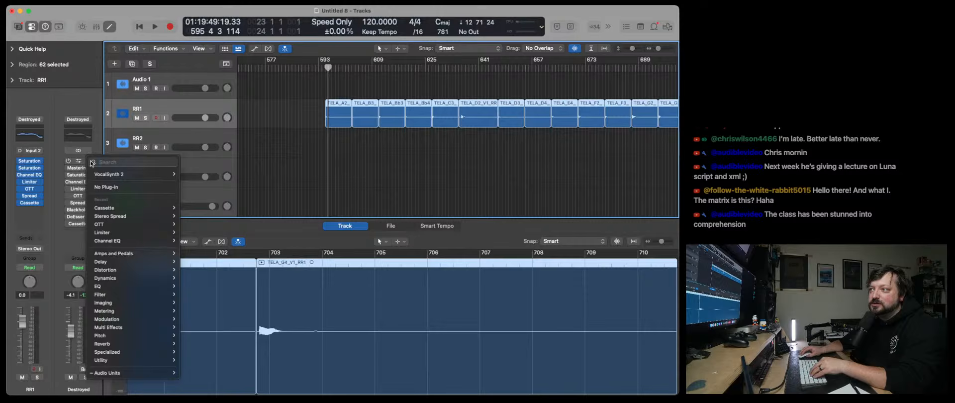
pyautogui.click(115, 187)
pyautogui.click(87, 174)
pyautogui.click(94, 180)
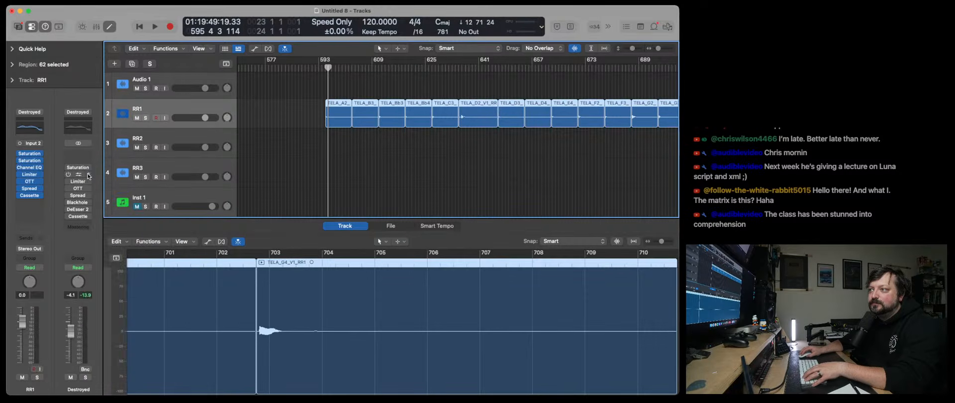
pyautogui.click(88, 175)
pyautogui.click(113, 198)
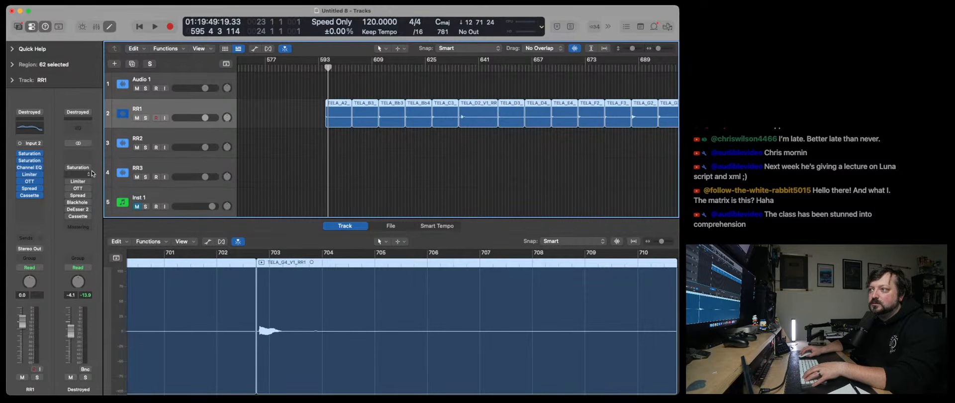
pyautogui.click(91, 173)
pyautogui.click(107, 194)
# Remove the Limiter, OTT and Spread plug-ins from the Destroyed output channel strip.
pyautogui.click(87, 182)
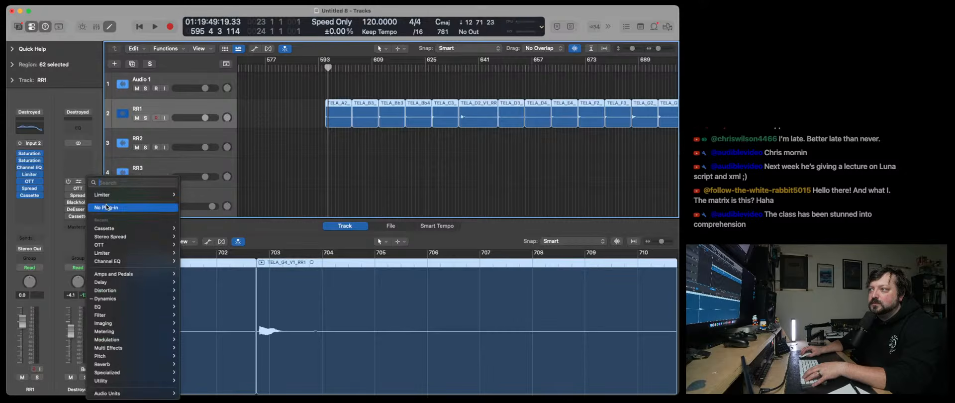
pyautogui.click(107, 206)
pyautogui.click(90, 187)
pyautogui.click(110, 211)
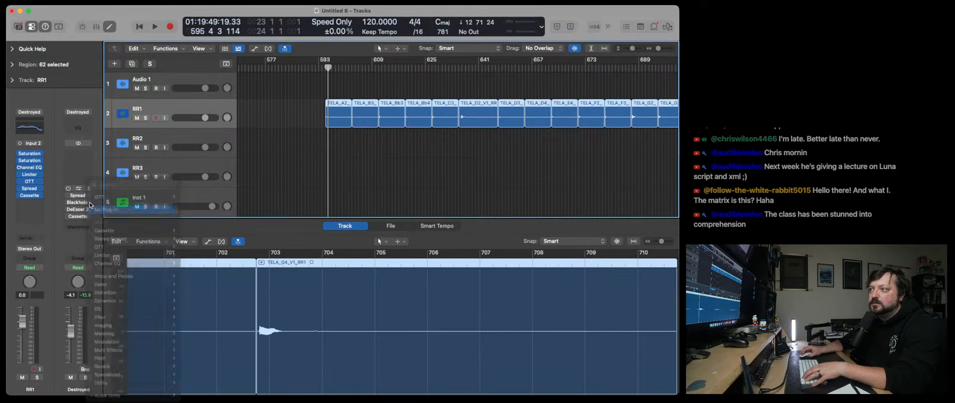
pyautogui.click(90, 202)
pyautogui.click(110, 210)
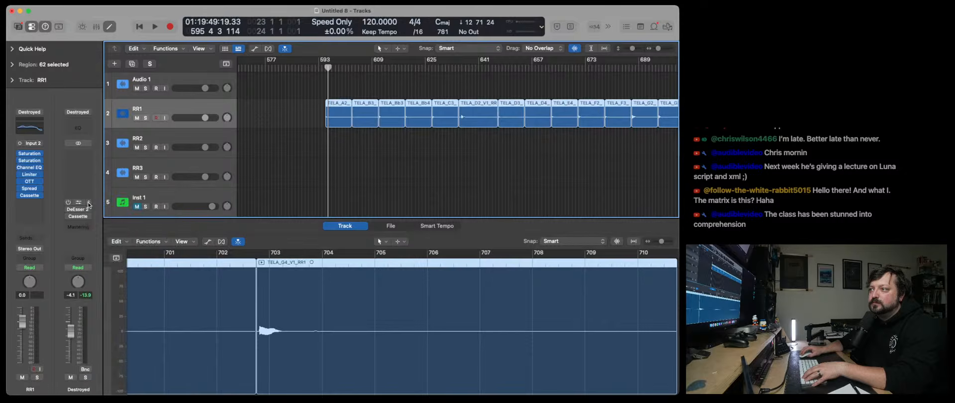
# Remove the Blackhole, DeEsser 2 and Cassette plug-ins from the Destroyed output channel strip.
pyautogui.click(88, 204)
pyautogui.click(105, 211)
pyautogui.click(90, 210)
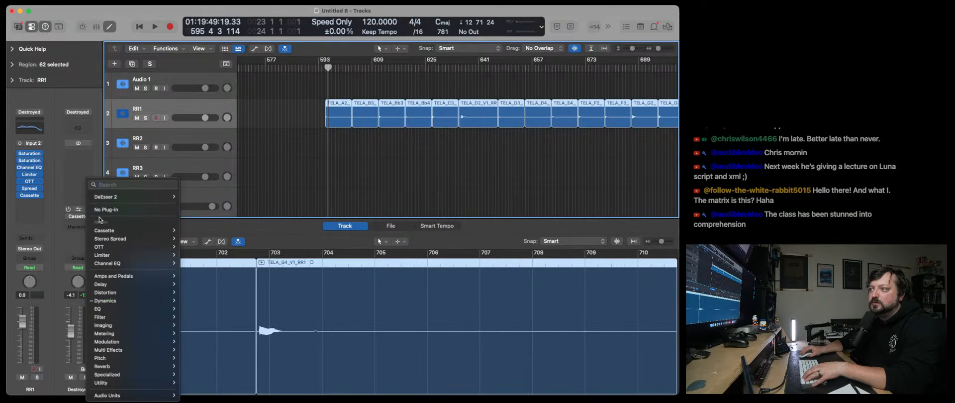
pyautogui.click(106, 211)
pyautogui.click(90, 217)
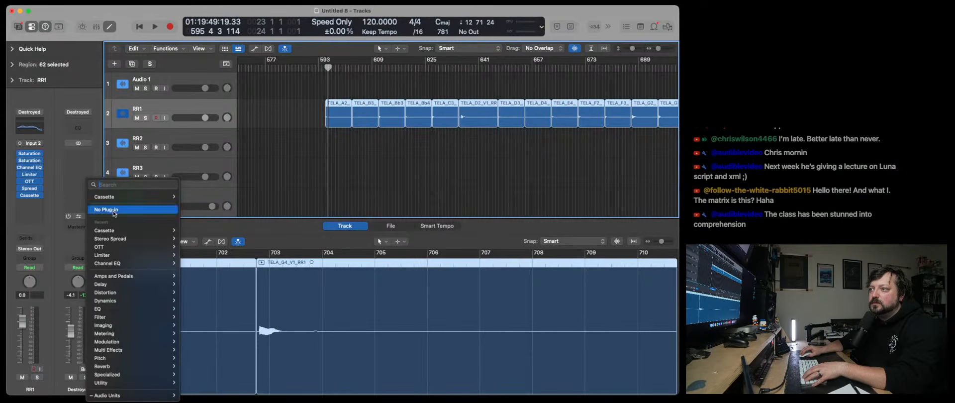
pyautogui.click(109, 211)
# Remove all effect plug-ins from the RR1 track and clear the region selection.
pyautogui.click(40, 134)
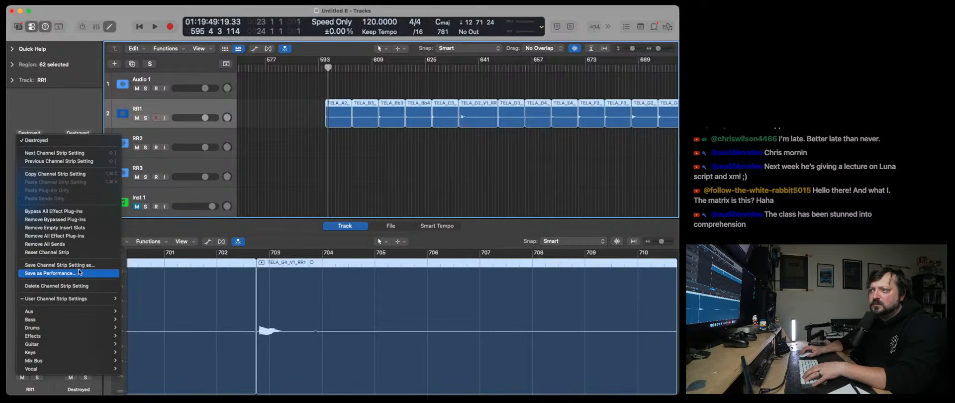
pyautogui.click(75, 244)
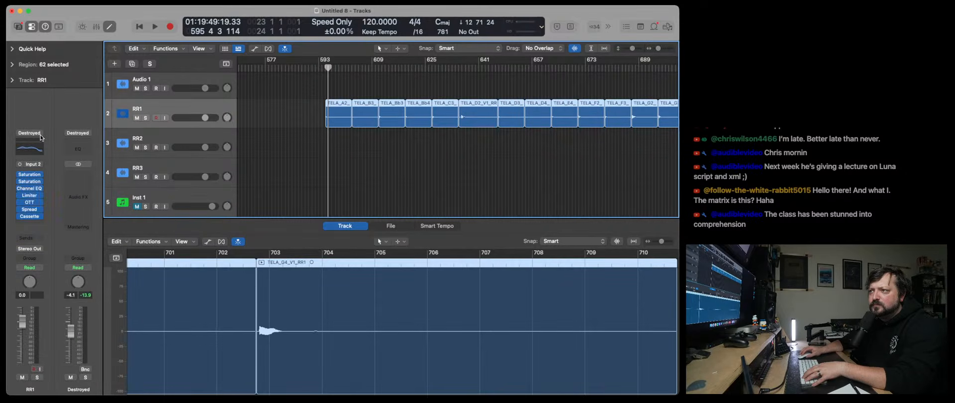
pyautogui.click(41, 135)
pyautogui.click(77, 235)
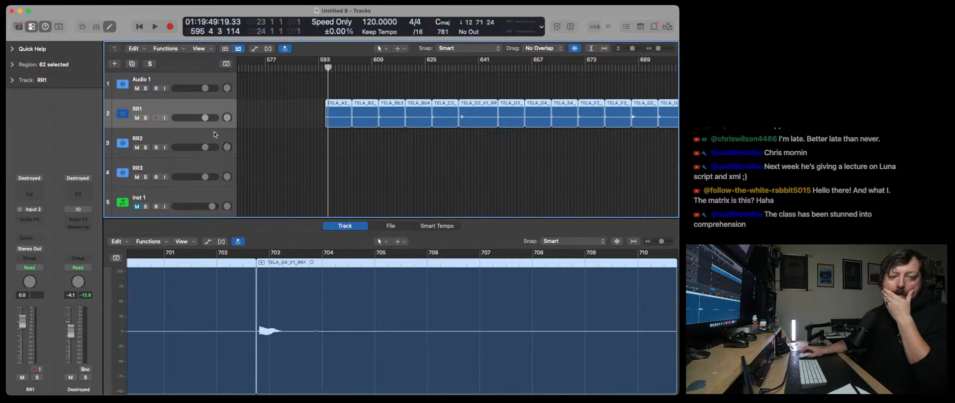
pyautogui.click(341, 160)
pyautogui.hscroll(2, 351, 164)
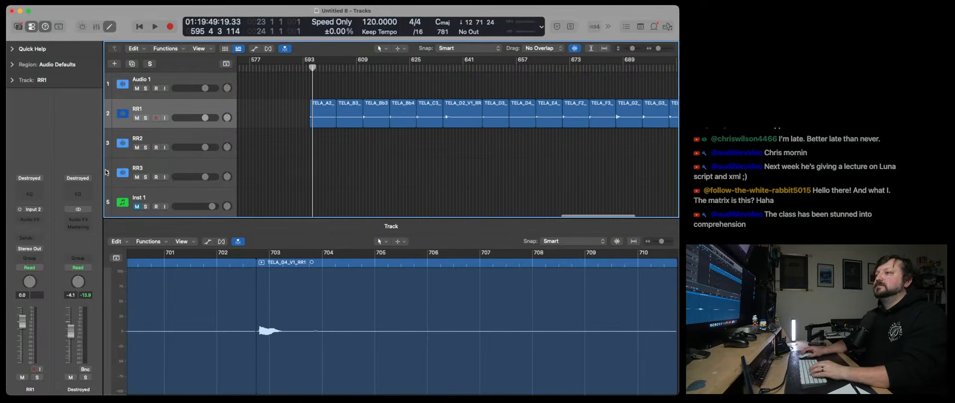
# Insert a Gain plug-in on the RR1 track in place of a Channel EQ and raise its gain.
pyautogui.click(42, 186)
pyautogui.click(43, 217)
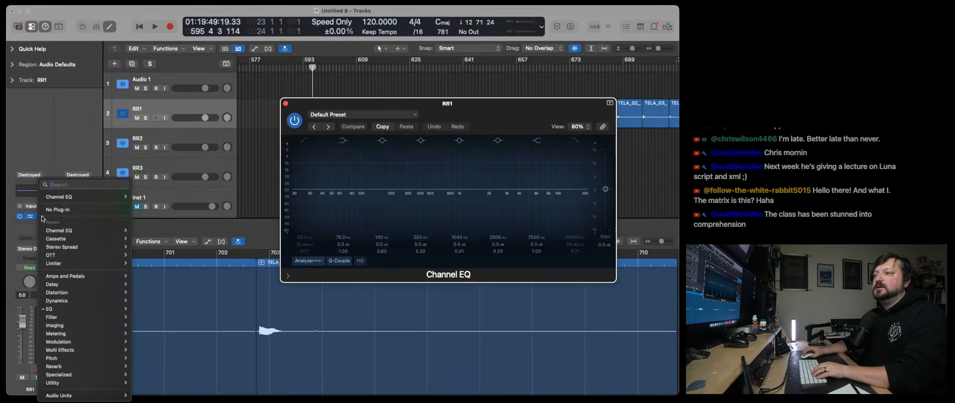
pyautogui.write('Ga')
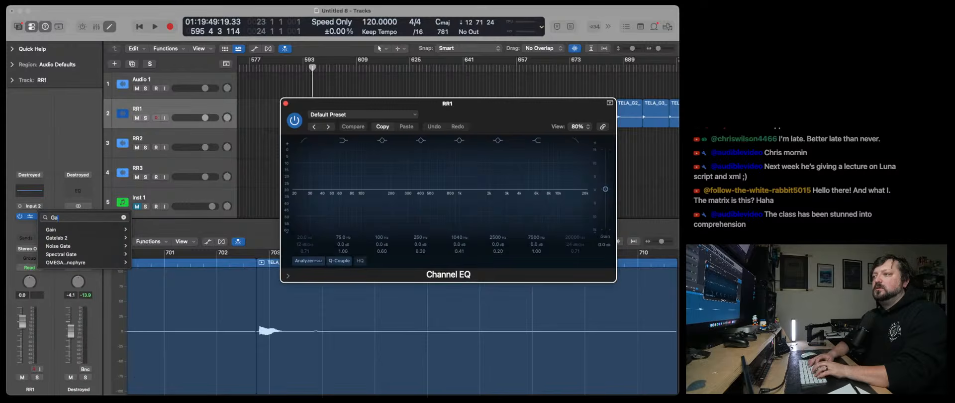
pyautogui.moveTo(114, 230)
pyautogui.click(149, 229)
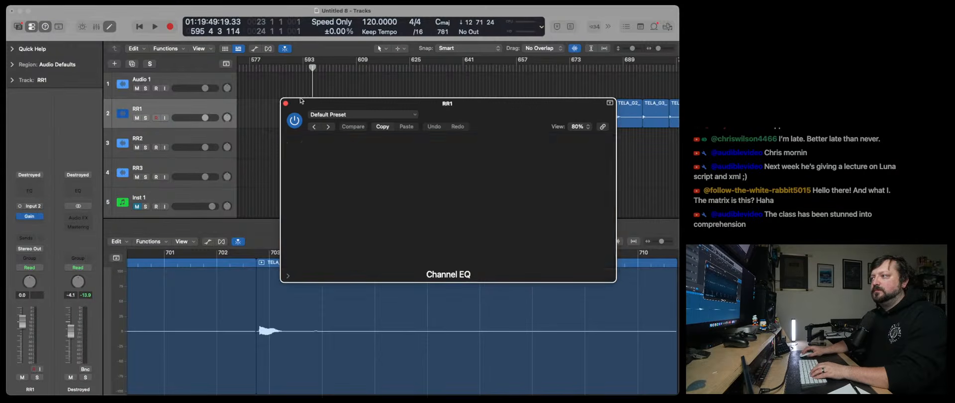
pyautogui.moveTo(319, 165); pyautogui.dragTo(324, 131)
pyautogui.click(285, 103)
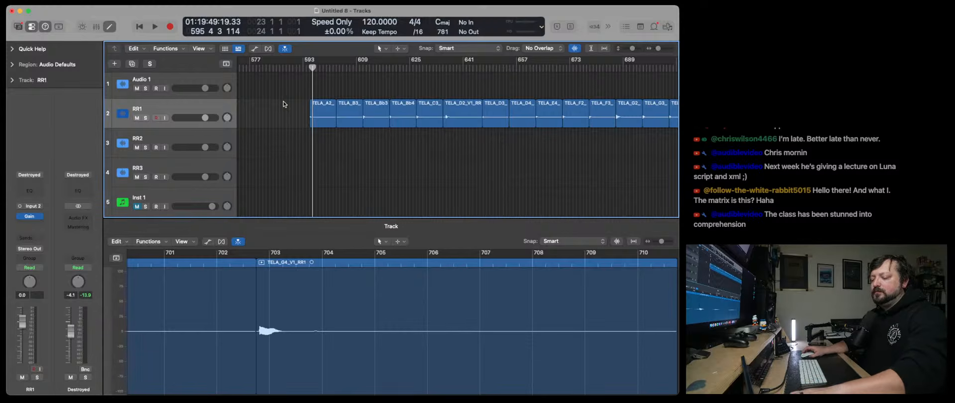
# Audition the RR1 samples by playing each region's start in turn, from A2 through D2.
pyautogui.click(308, 69)
pyautogui.press('space')
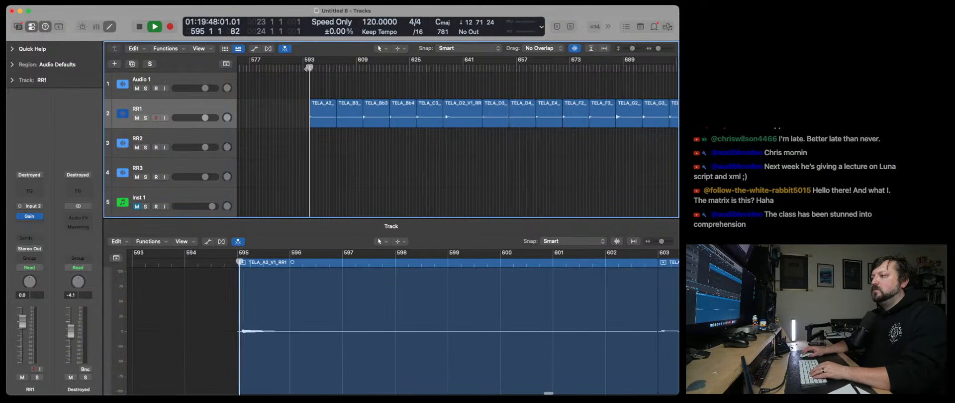
pyautogui.hscroll(-1, 340, 78)
pyautogui.press('space')
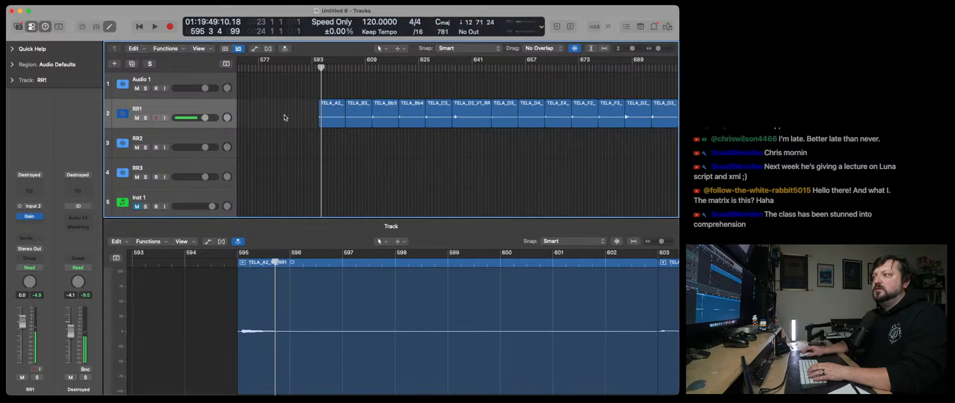
pyautogui.click(319, 69)
pyautogui.press('space')
pyautogui.click(348, 69)
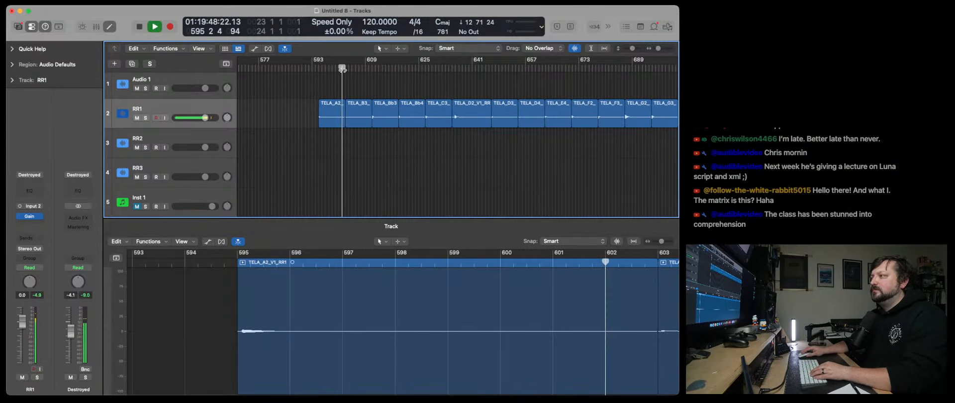
pyautogui.click(369, 68)
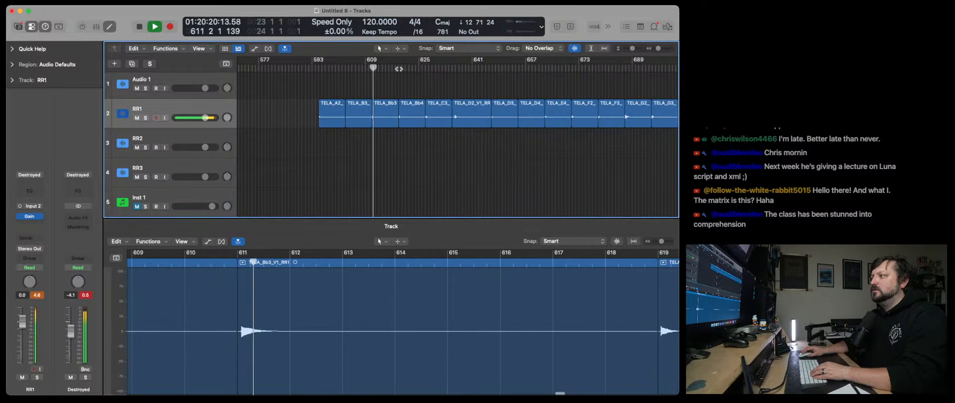
pyautogui.click(398, 68)
pyautogui.click(423, 68)
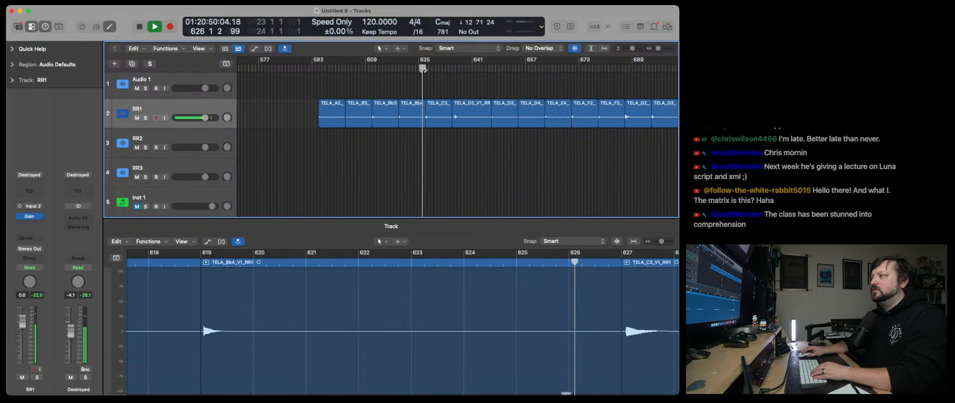
pyautogui.click(453, 68)
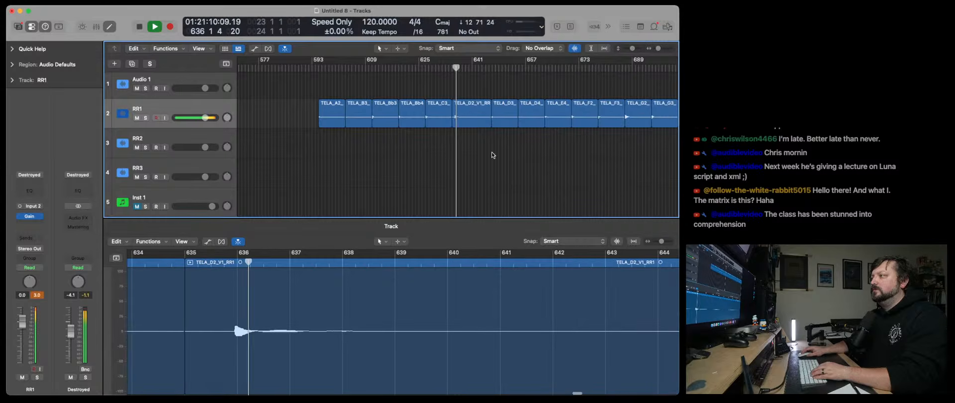
pyautogui.press('space')
# Switch to the standalone DecentSampler and load the recently used preset 05 - Felt That.
pyautogui.press('super+space')
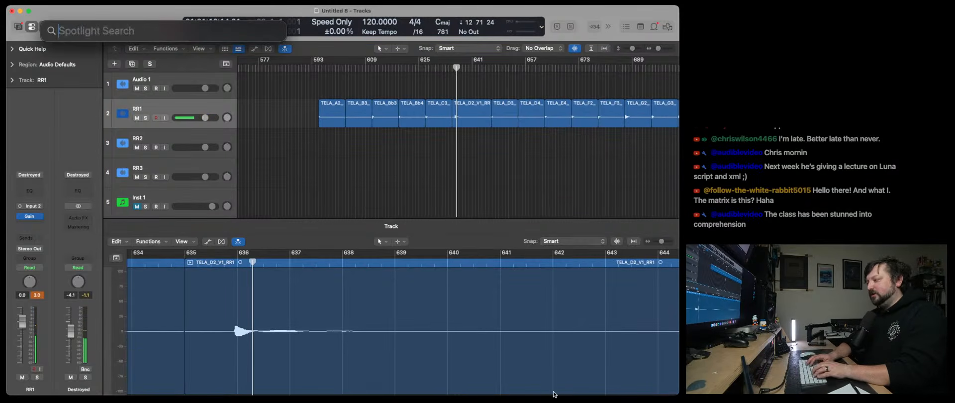
pyautogui.write('DecentSampler')
pyautogui.press('Return')
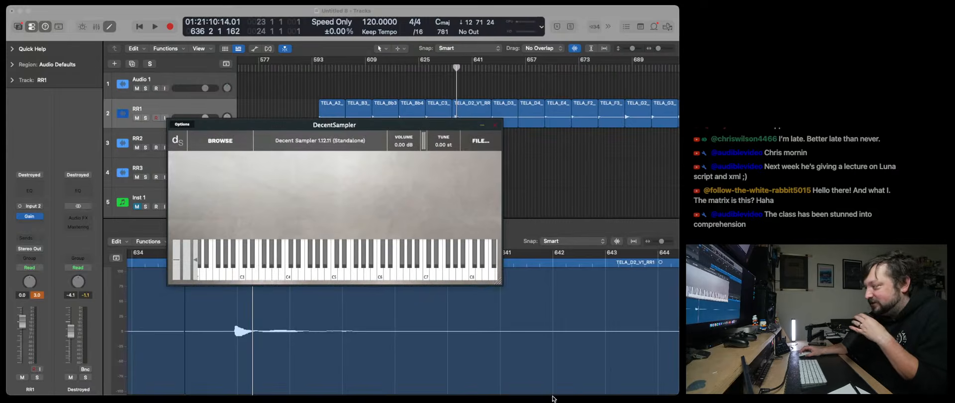
pyautogui.click(480, 141)
pyautogui.moveTo(482, 177)
pyautogui.moveTo(497, 165)
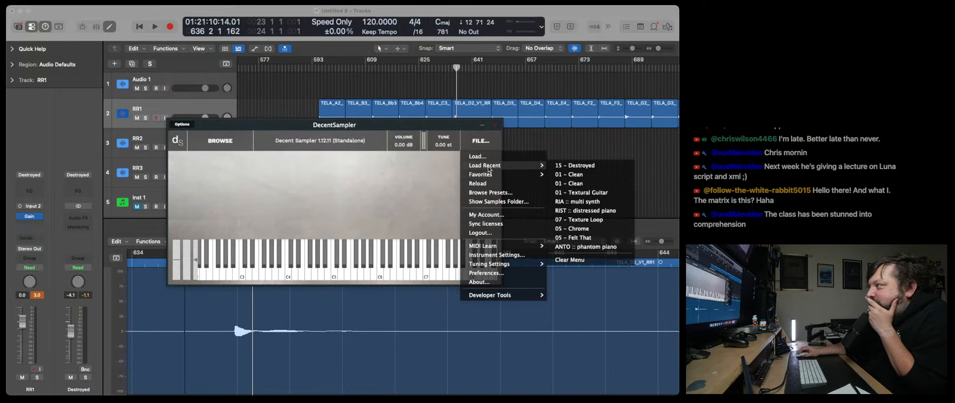
pyautogui.click(600, 239)
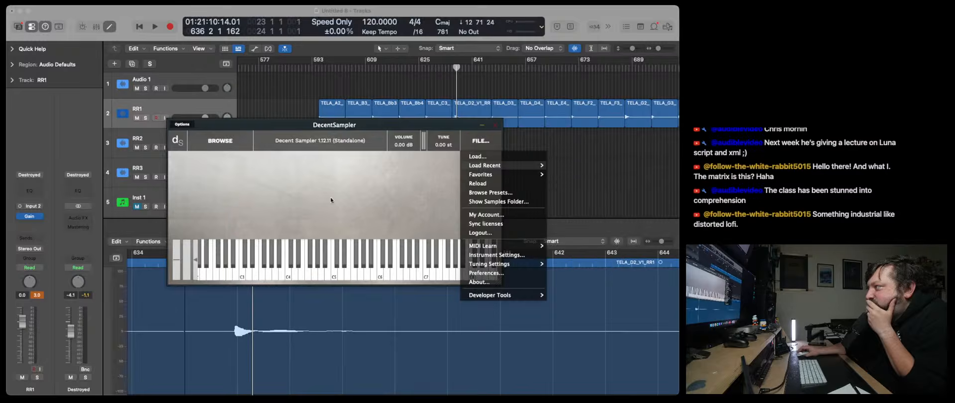
# Load the RIST preset 10 - Glass Piano and play a few notes to hear it.
pyautogui.click(332, 145)
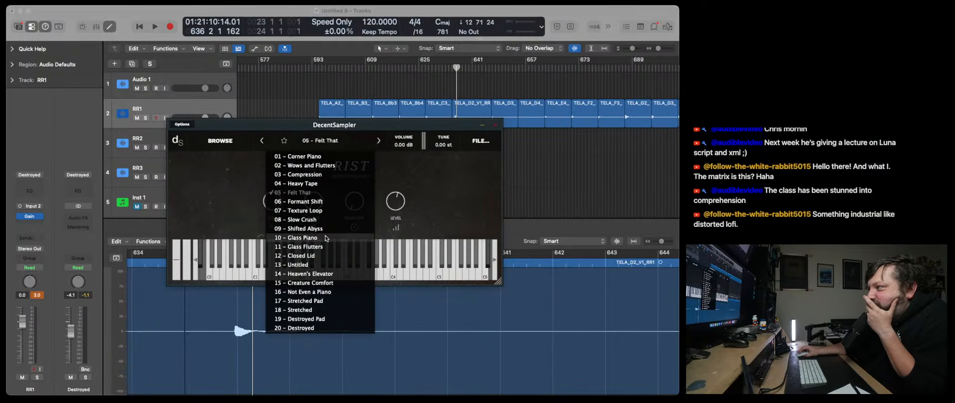
pyautogui.click(297, 237)
pyautogui.click(347, 273)
pyautogui.click(300, 275)
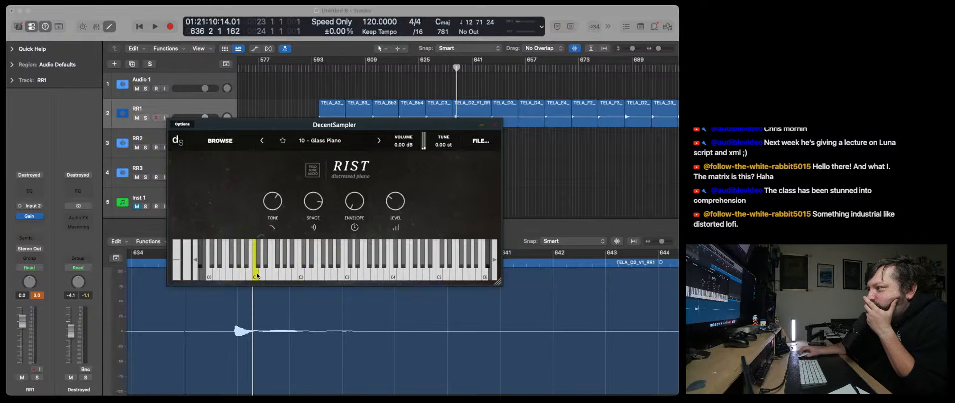
# Change to the 06 - Formant Shift preset and listen to several notes across the keyboard.
pyautogui.click(378, 144)
pyautogui.click(348, 258)
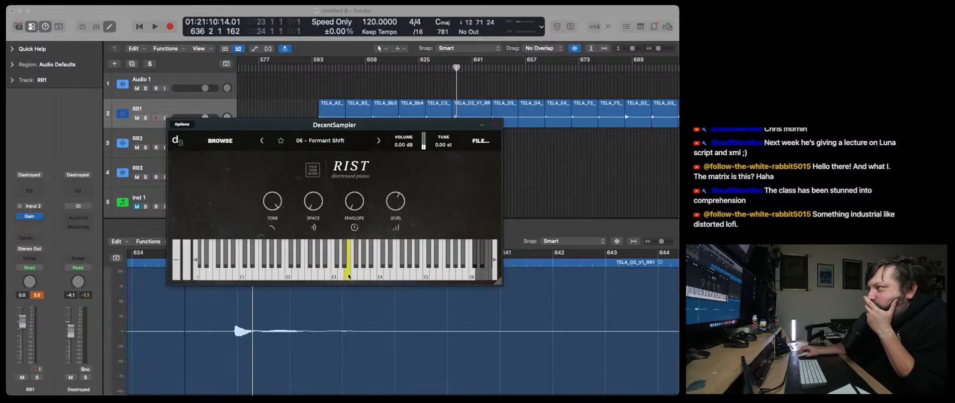
pyautogui.click(319, 261)
pyautogui.click(304, 274)
pyautogui.click(302, 273)
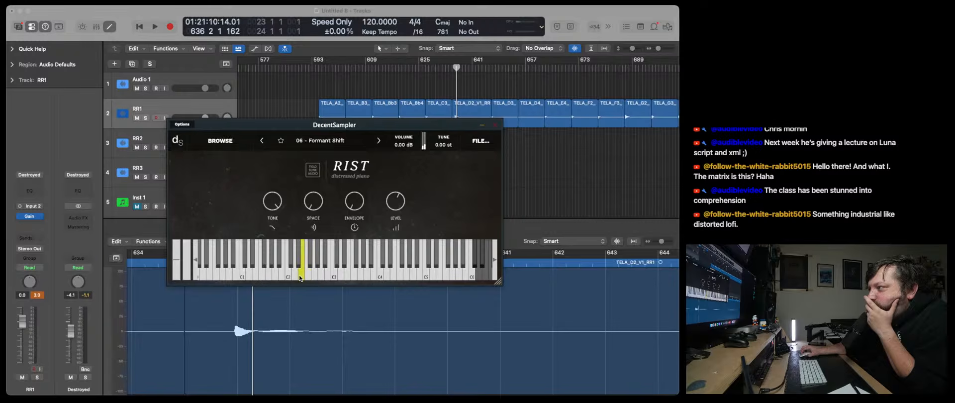
pyautogui.click(355, 274)
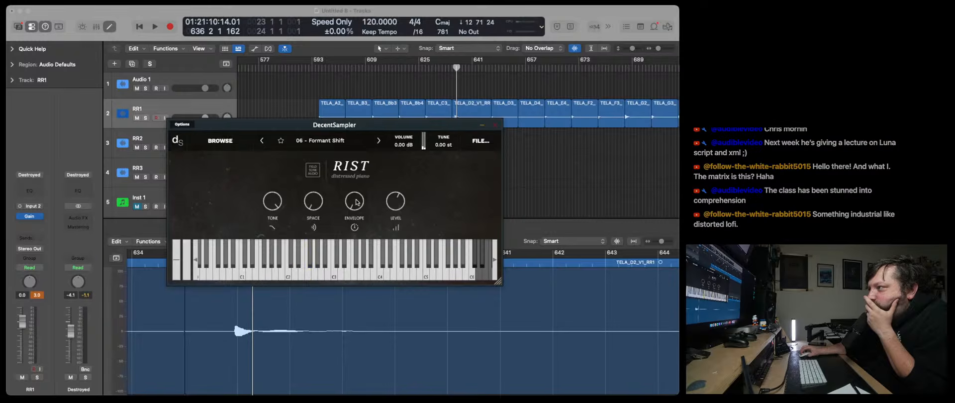
# Advance to the 07 - Texture Loop preset and sound a couple of notes.
pyautogui.click(377, 143)
pyautogui.click(358, 264)
pyautogui.click(339, 272)
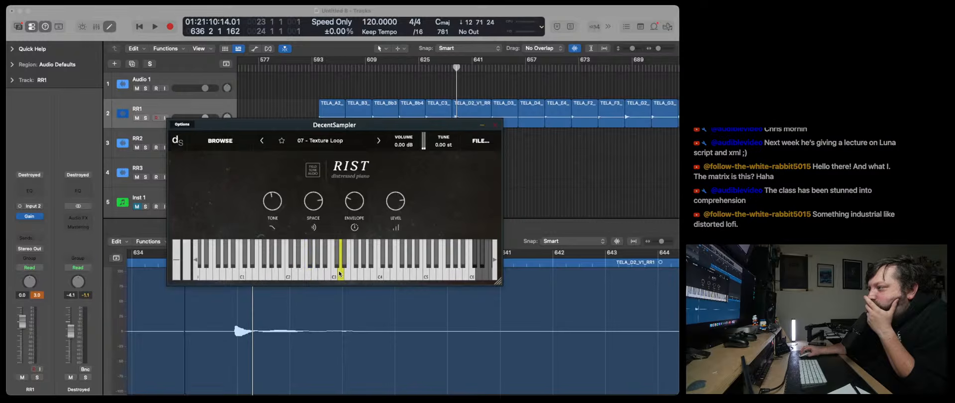
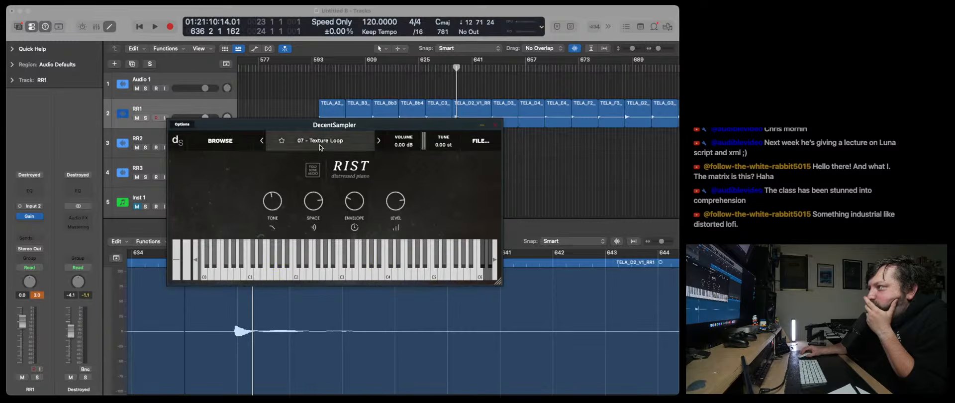
# Audition the 08 - Slow Crush preset with several notes and close DecentSampler.
pyautogui.click(318, 140)
pyautogui.click(298, 219)
pyautogui.click(331, 272)
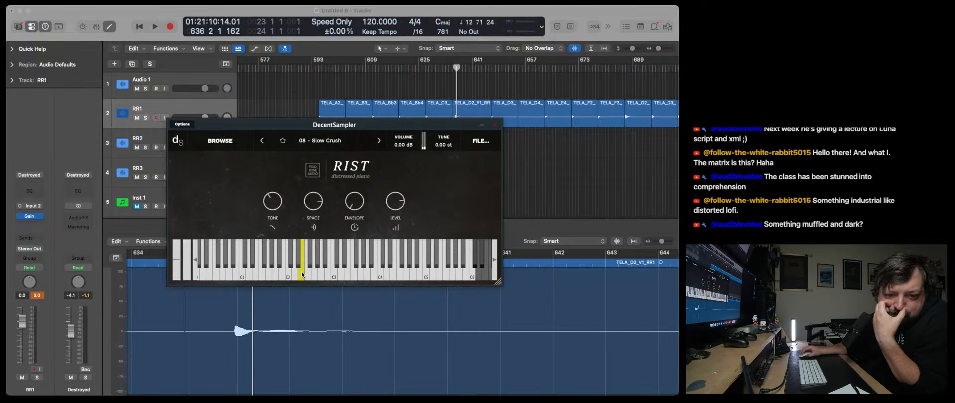
pyautogui.click(322, 272)
pyautogui.click(334, 272)
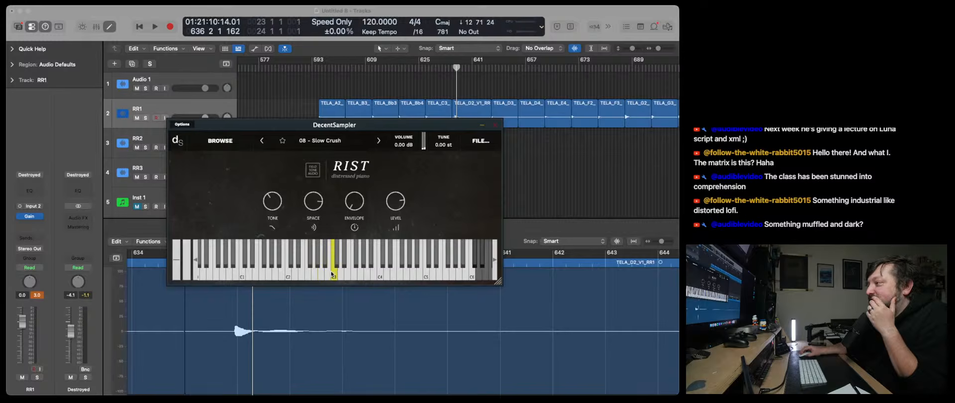
pyautogui.click(495, 125)
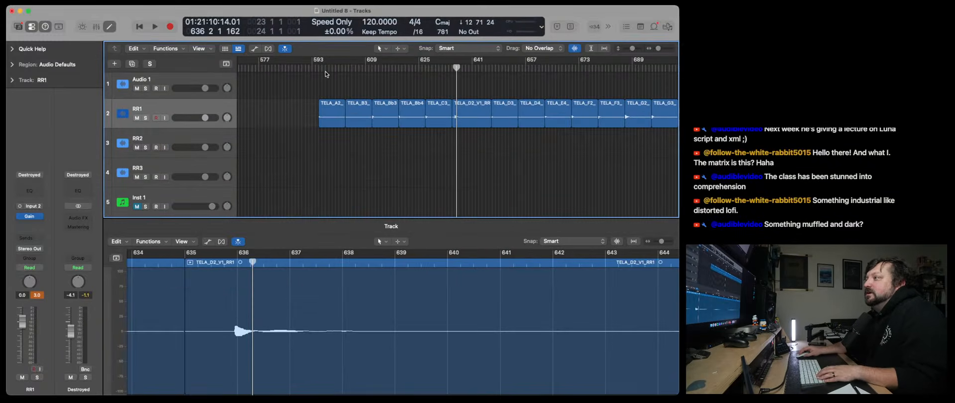
# Replay the beginning of the first RR1 sample and check the channel strip setting commands without applying any.
pyautogui.click(318, 68)
pyautogui.press('space')
pyautogui.press('space')
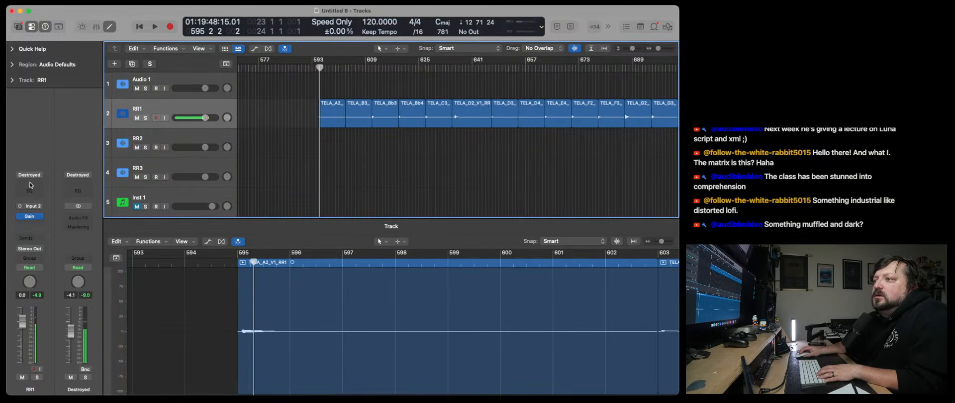
pyautogui.click(42, 177)
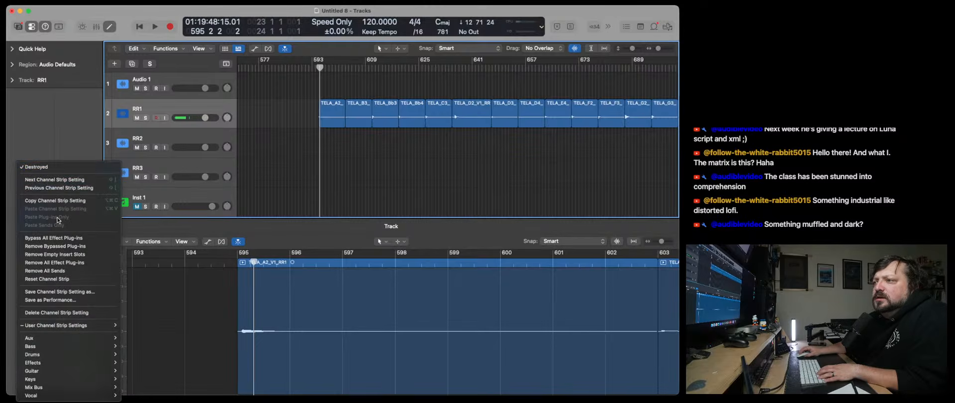
pyautogui.click(69, 129)
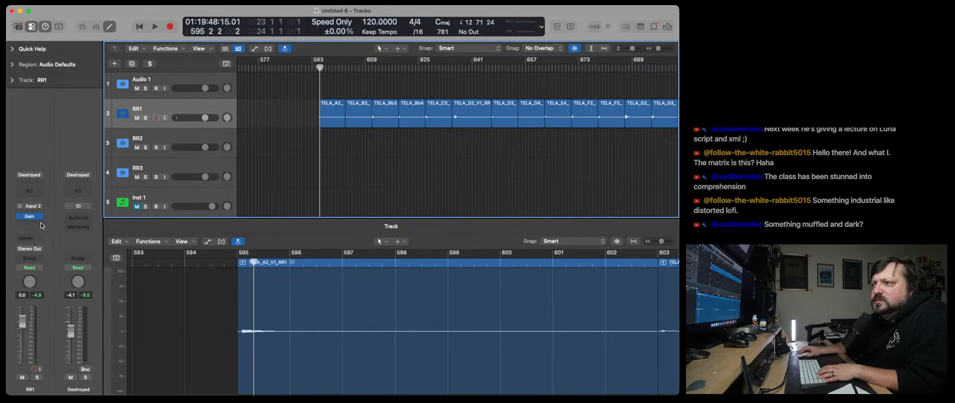
# Insert AudioThing's Things Texture plug-in after Gain on the RR1 track.
pyautogui.click(41, 223)
pyautogui.moveTo(55, 247)
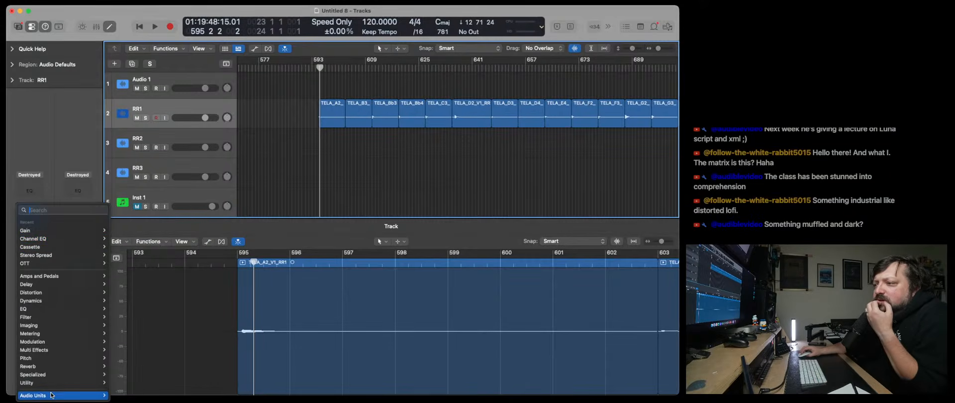
pyautogui.moveTo(52, 396)
pyautogui.moveTo(156, 134)
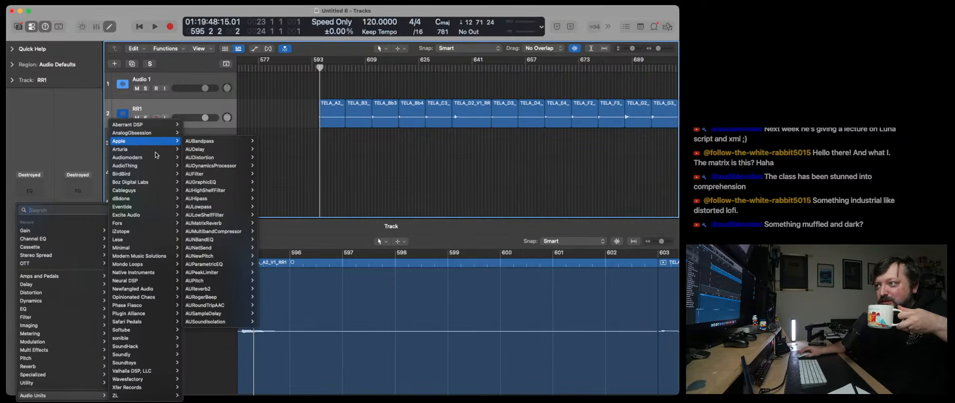
pyautogui.moveTo(155, 159)
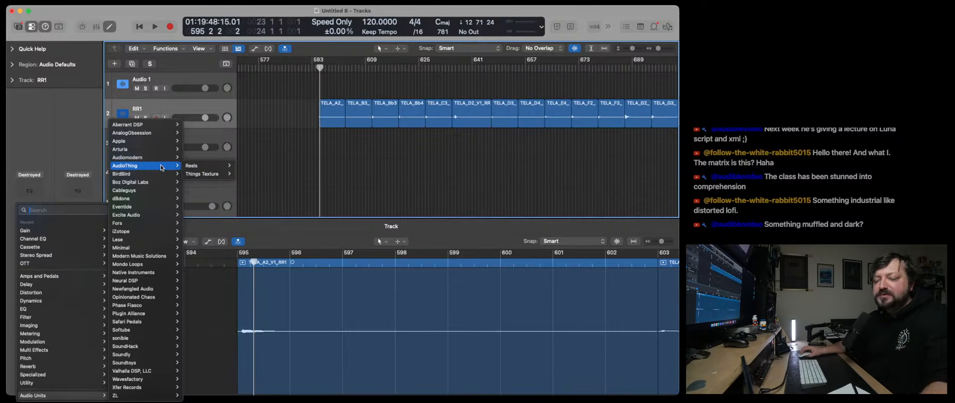
pyautogui.moveTo(208, 174)
pyautogui.click(247, 175)
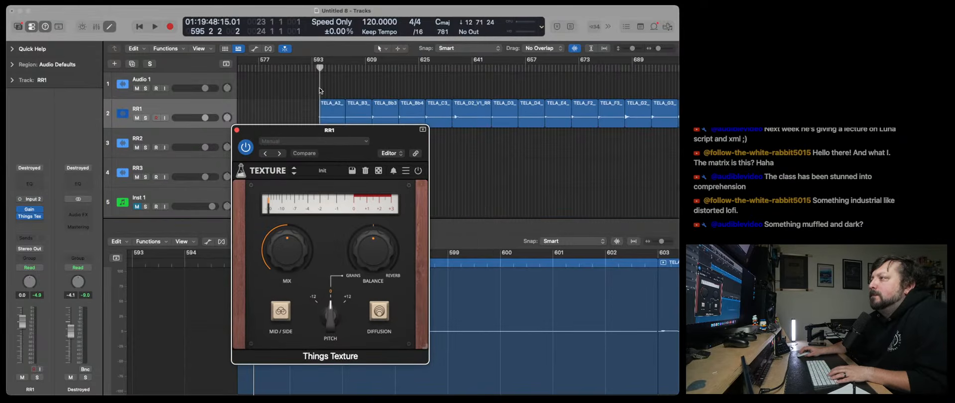
# While playing the first RR1 sample, set Texture's mix to 100%, its balance fully to grains and its pitch to -12.
pyautogui.click(320, 70)
pyautogui.press('space')
pyautogui.moveTo(290, 251); pyautogui.dragTo(291, 201)
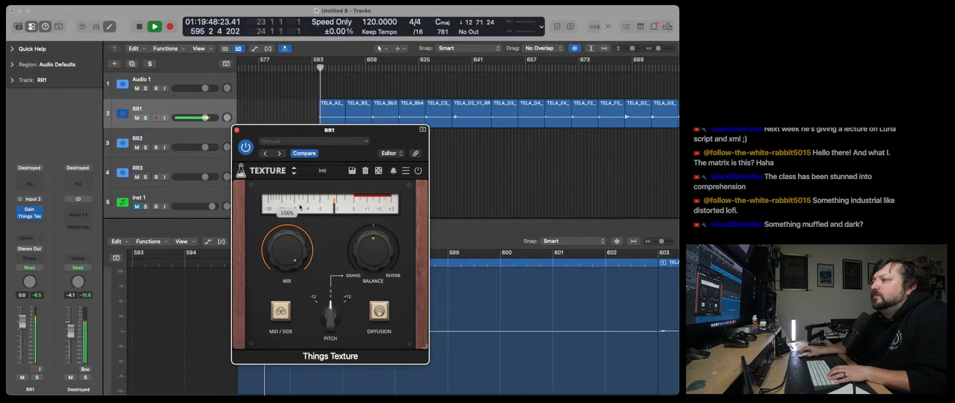
pyautogui.moveTo(366, 241); pyautogui.dragTo(365, 323)
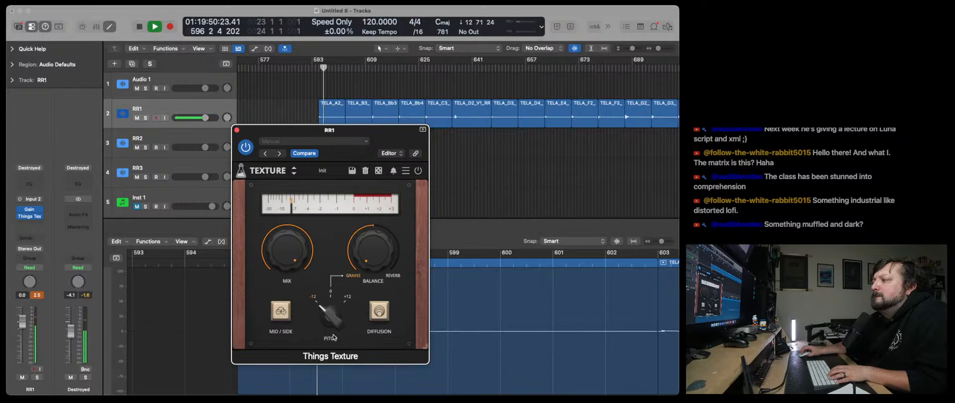
pyautogui.click(317, 67)
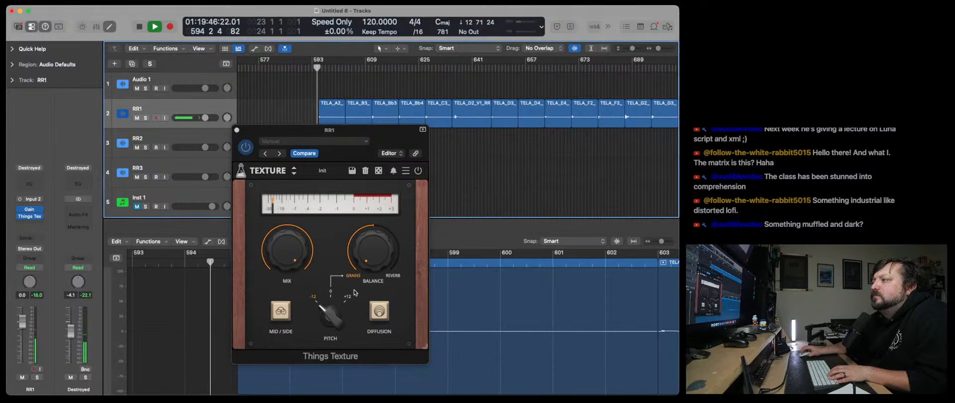
# Set Texture's balance to 53% and pitch to 0, enable Diffusion, and audition the first three RR1 samples.
pyautogui.moveTo(361, 271); pyautogui.dragTo(366, 234)
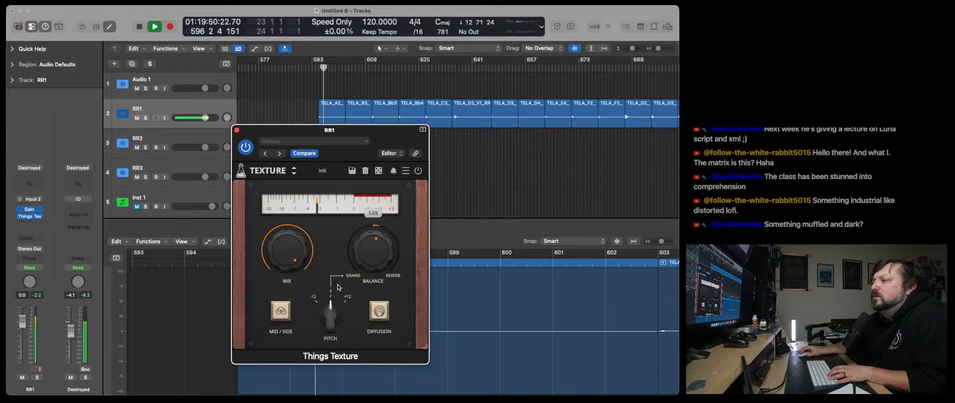
pyautogui.click(376, 314)
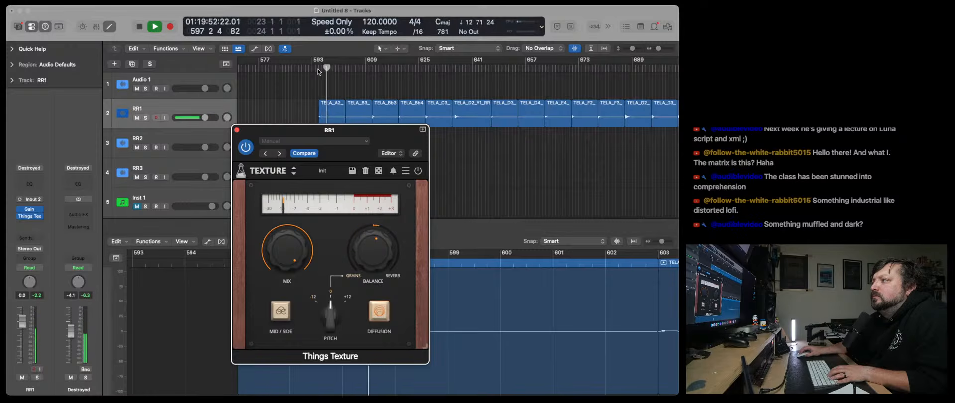
pyautogui.click(319, 69)
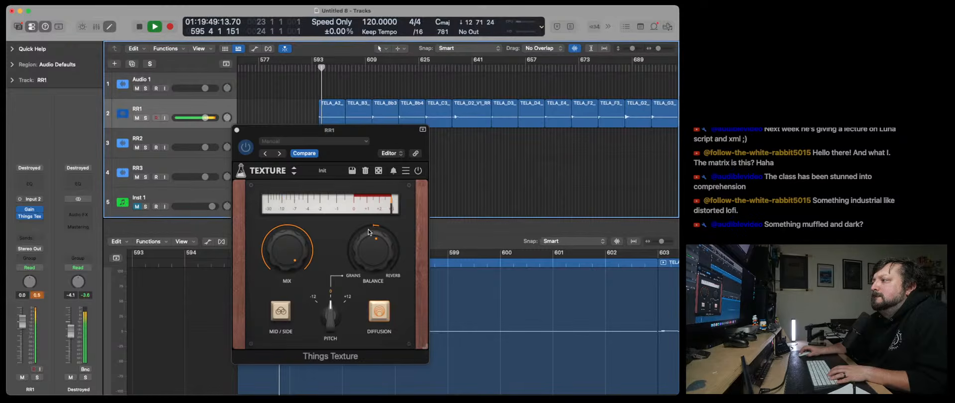
pyautogui.click(346, 69)
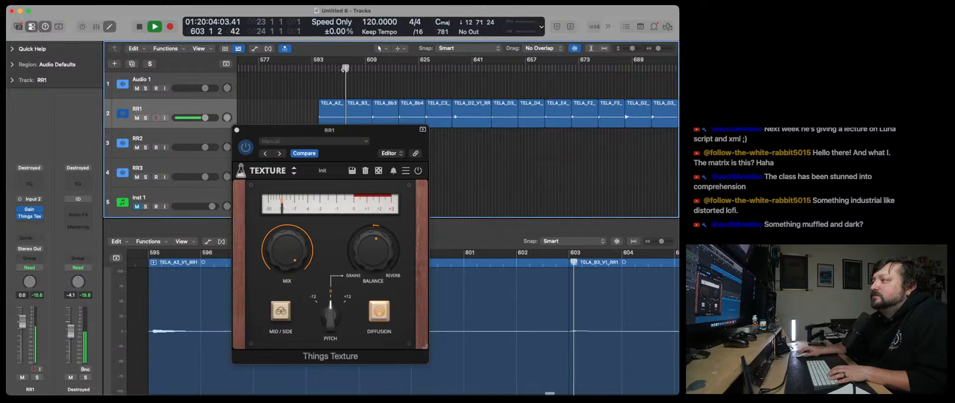
pyautogui.click(372, 69)
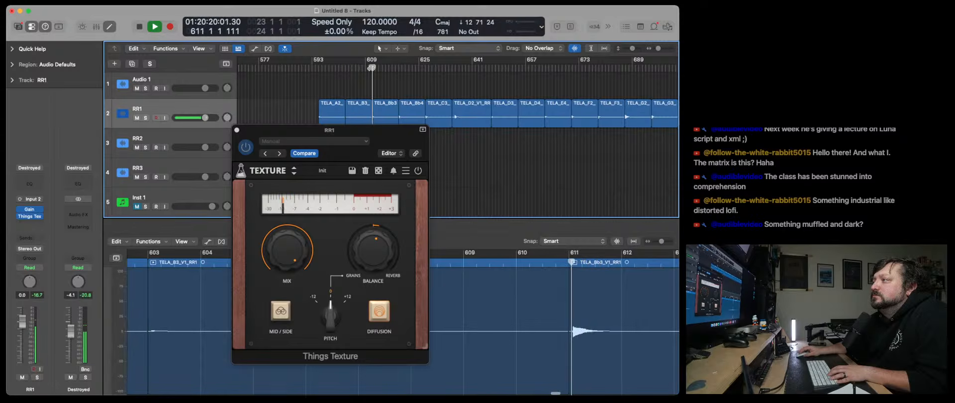
# Audition the Bb4 and D2 samples on RR1, set Texture's balance to 63% and play the C3 sample.
pyautogui.click(400, 68)
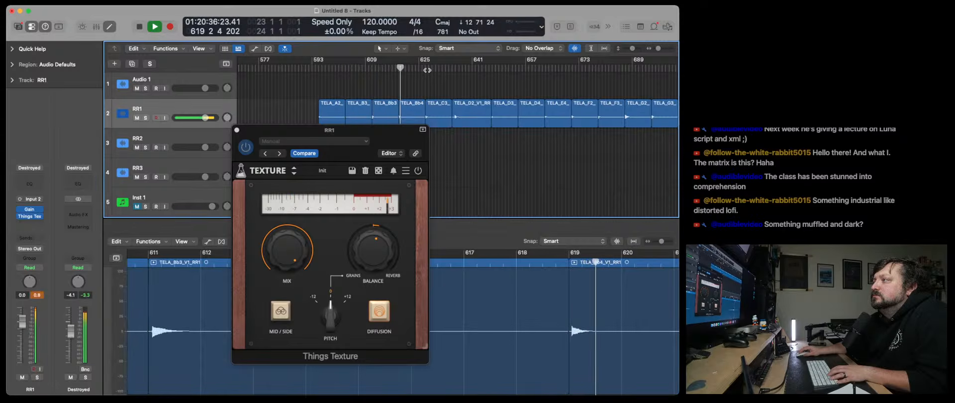
pyautogui.click(452, 68)
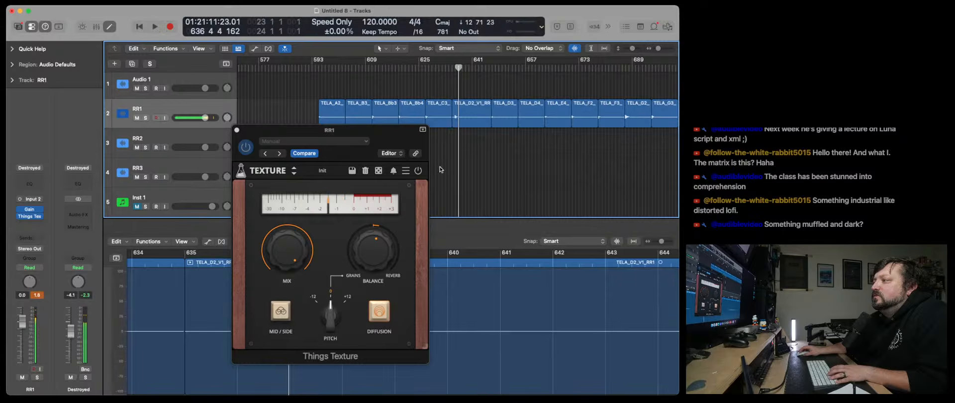
pyautogui.moveTo(374, 257); pyautogui.dragTo(374, 252)
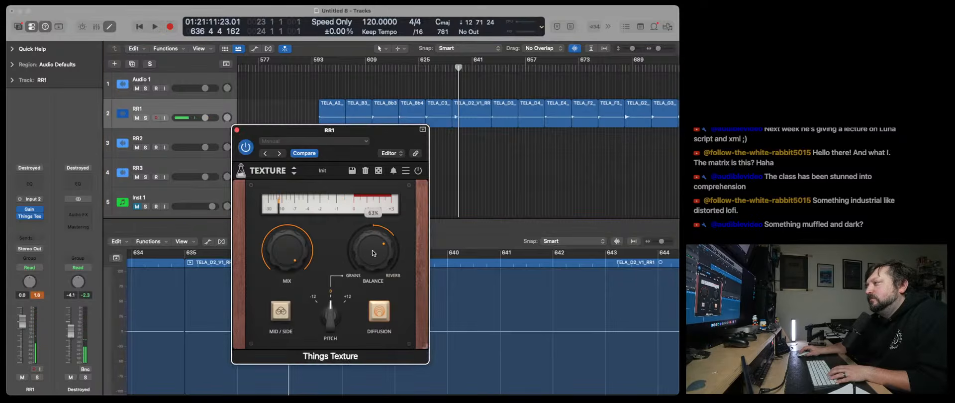
pyautogui.doubleClick(426, 70)
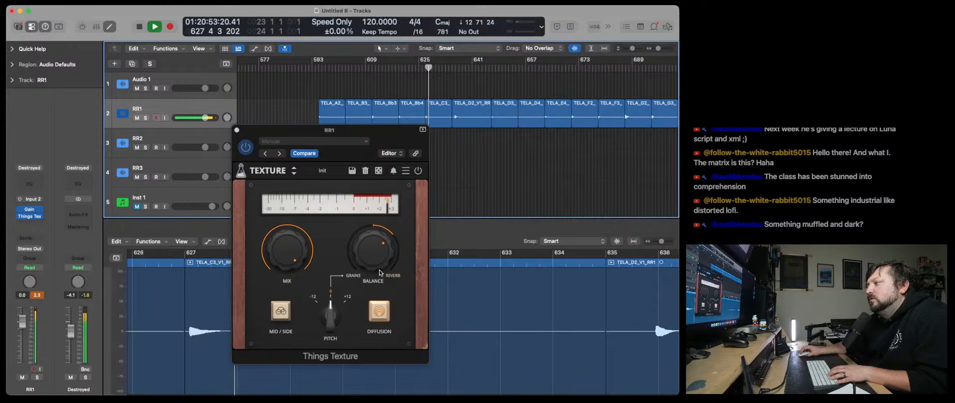
# While replaying the C3 sample, try Texture's balance fully towards reverb, then bring it back to slightly past centre and stop playback.
pyautogui.moveTo(380, 263); pyautogui.dragTo(382, 209)
pyautogui.click(422, 69)
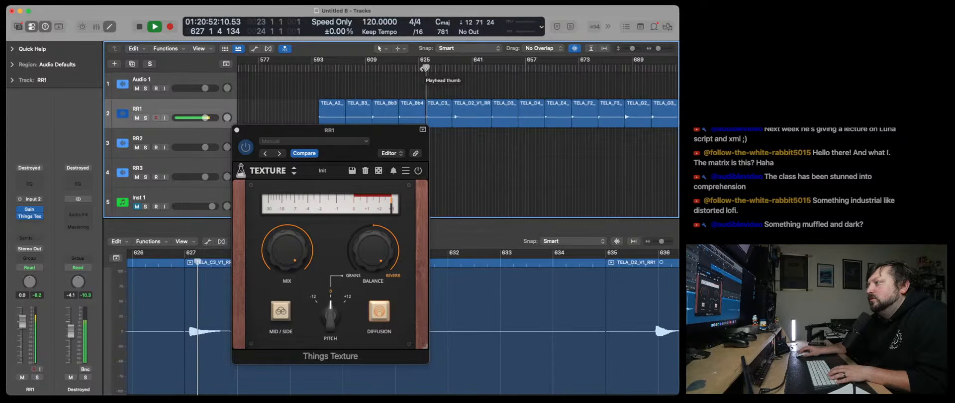
pyautogui.moveTo(373, 251); pyautogui.dragTo(373, 287)
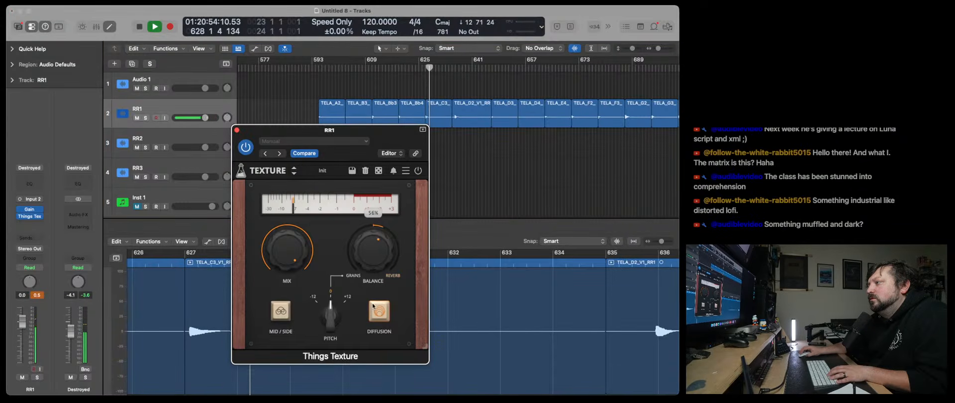
pyautogui.press('space')
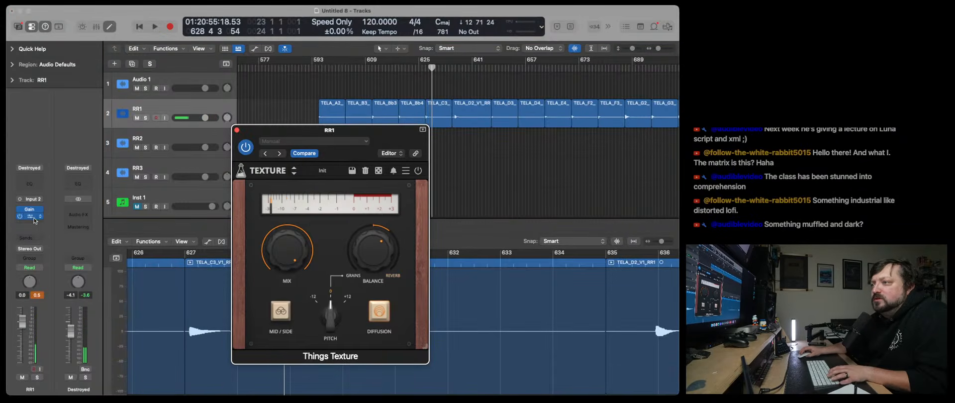
# Insert a second Things Texture on the RR1 track, with its mix at 100% and its balance turned towards grains.
pyautogui.click(33, 218)
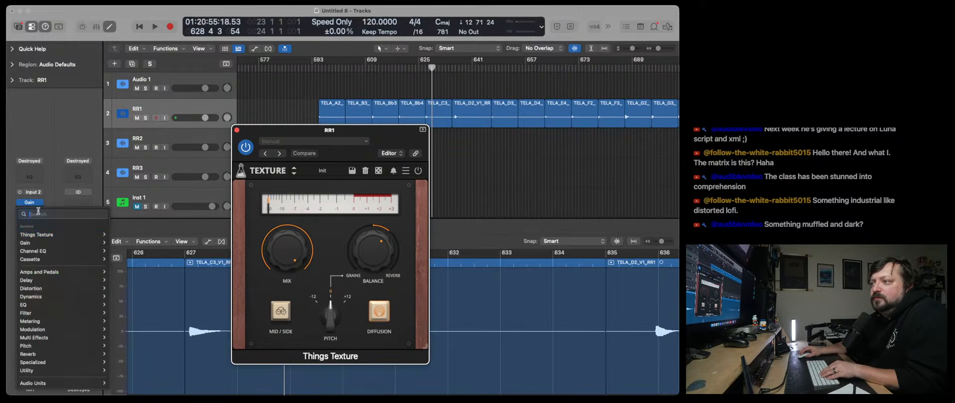
pyautogui.click(118, 234)
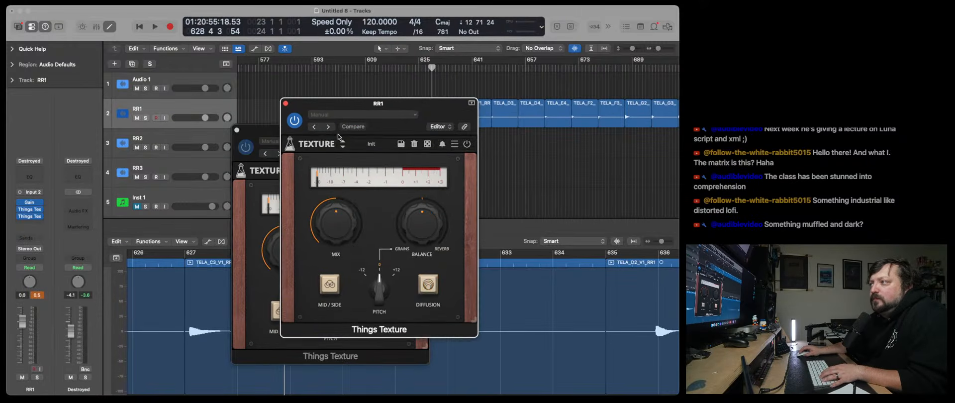
pyautogui.moveTo(365, 105); pyautogui.dragTo(222, 137)
pyautogui.moveTo(279, 253); pyautogui.dragTo(270, 284)
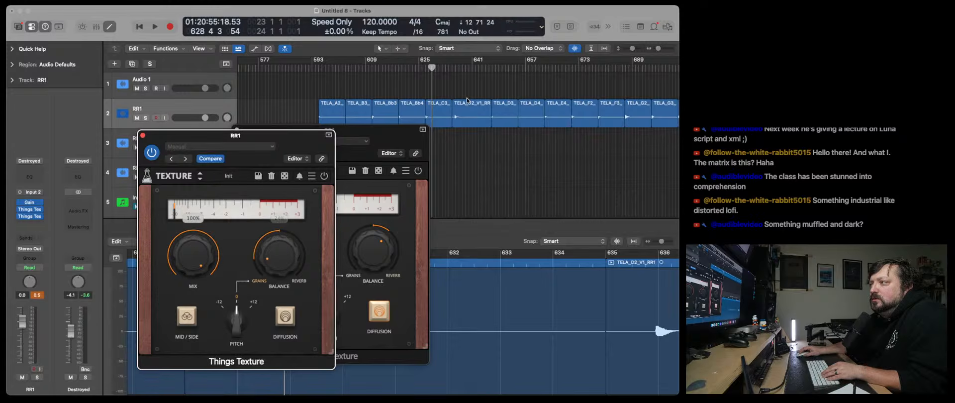
# Audition the RR1 samples from A2 to C3 through both Texture plug-ins and open the Gain plug-in to check its setting.
pyautogui.click(318, 67)
pyautogui.press('space')
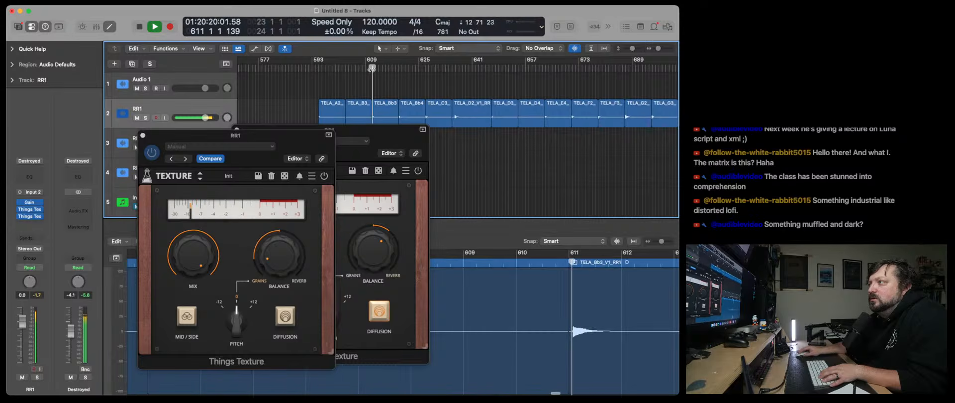
pyautogui.click(396, 70)
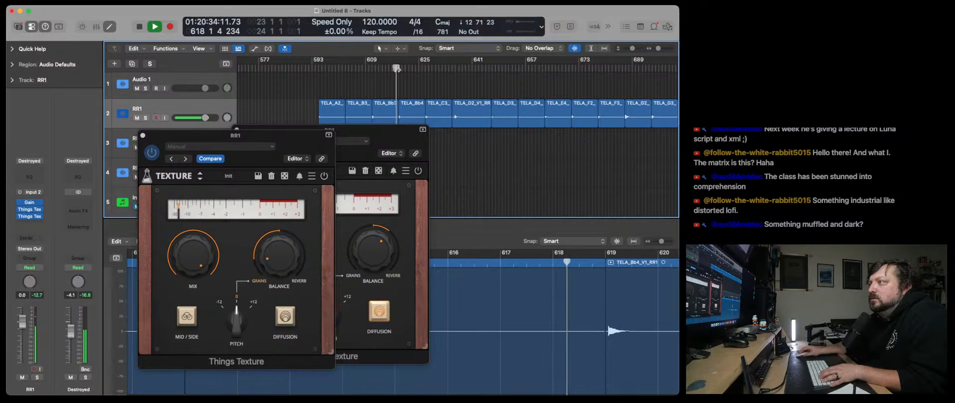
pyautogui.click(29, 204)
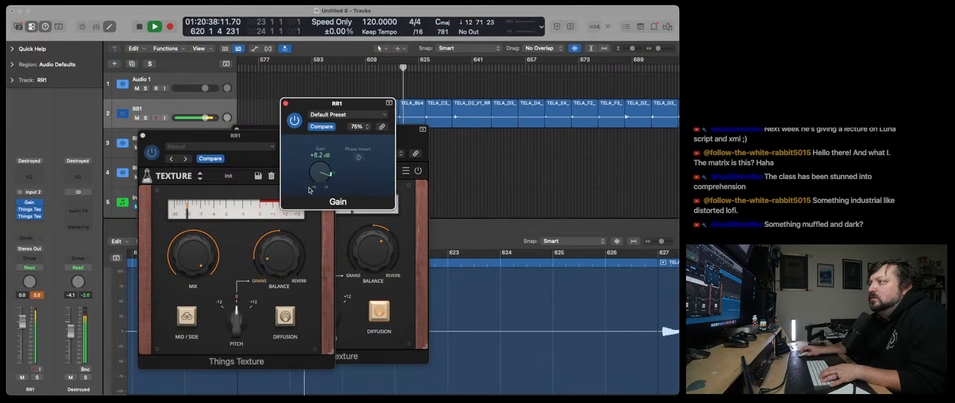
pyautogui.click(410, 402)
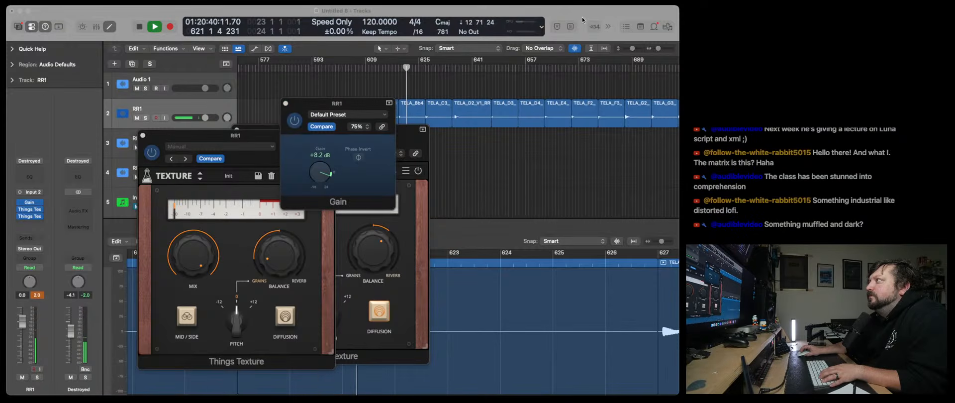
pyautogui.click(425, 71)
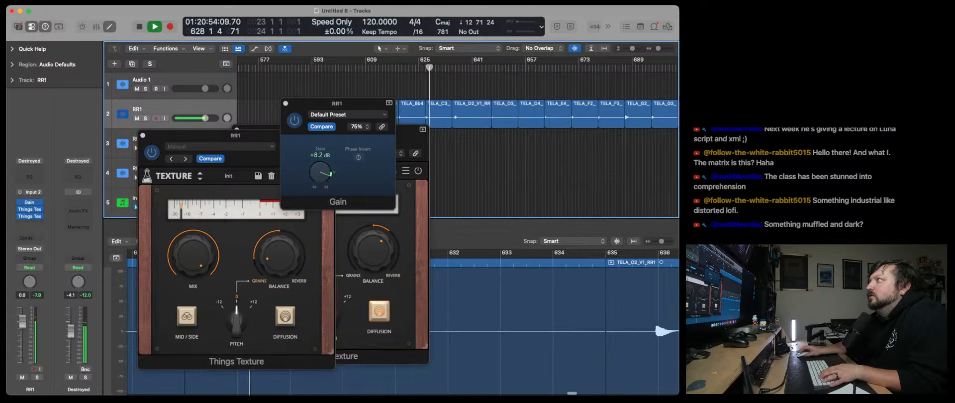
pyautogui.press('super+Tab')
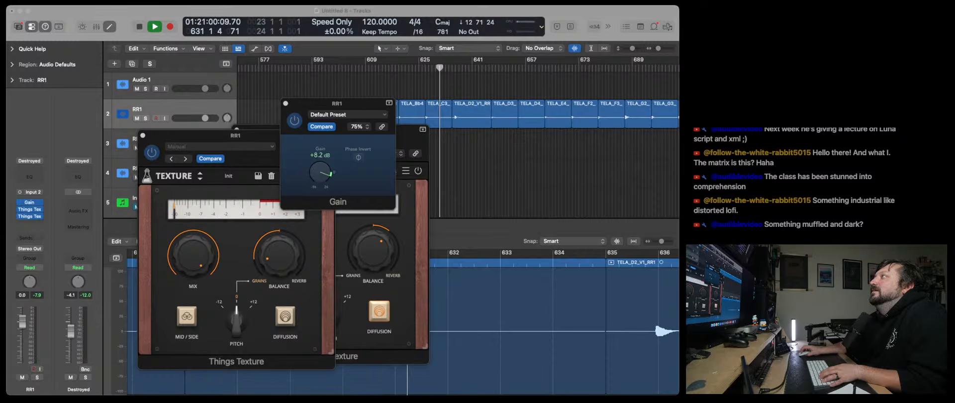
# Audition the C3, D2, D3, E4 and F2 samples on the RR1 track through the current effect chain.
pyautogui.click(426, 63)
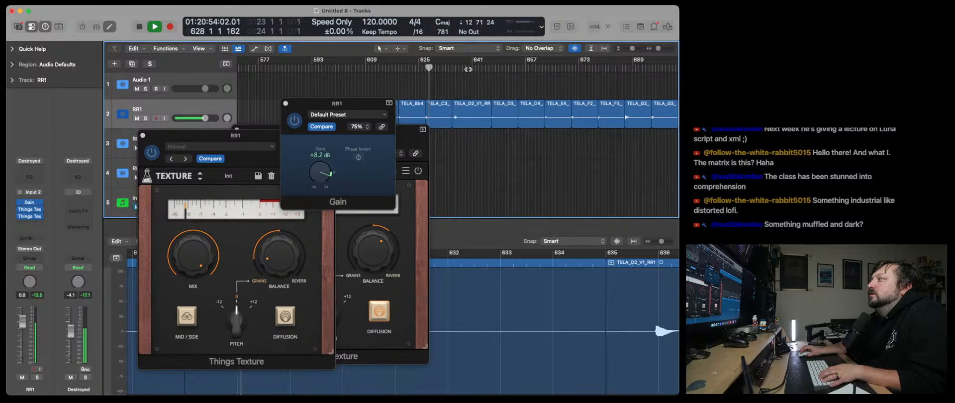
pyautogui.click(453, 68)
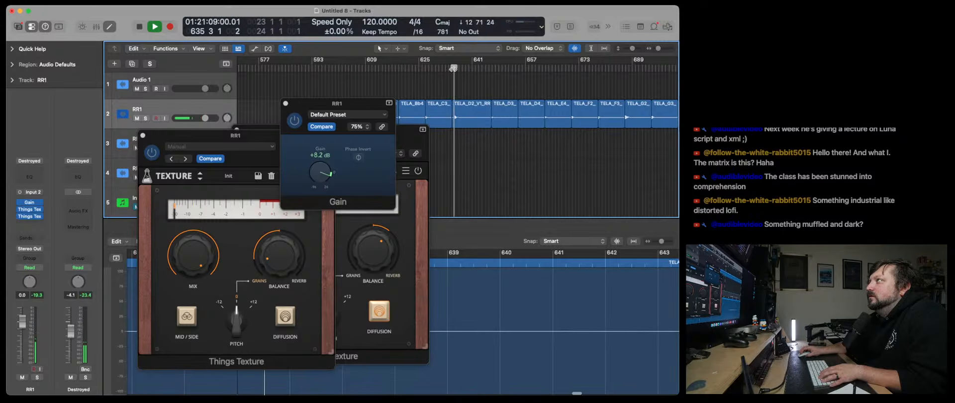
pyautogui.click(493, 68)
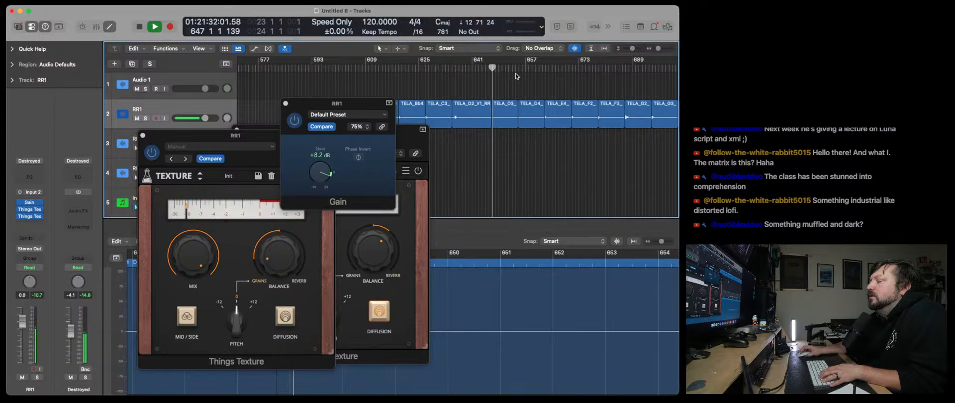
pyautogui.click(545, 69)
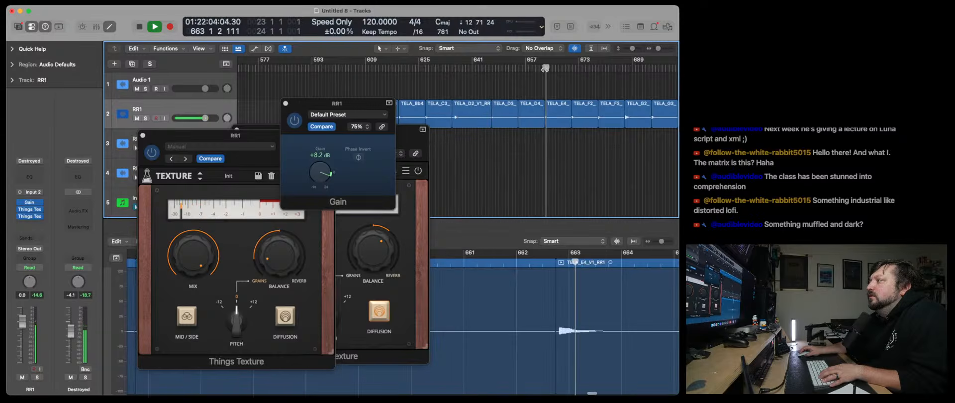
pyautogui.click(569, 70)
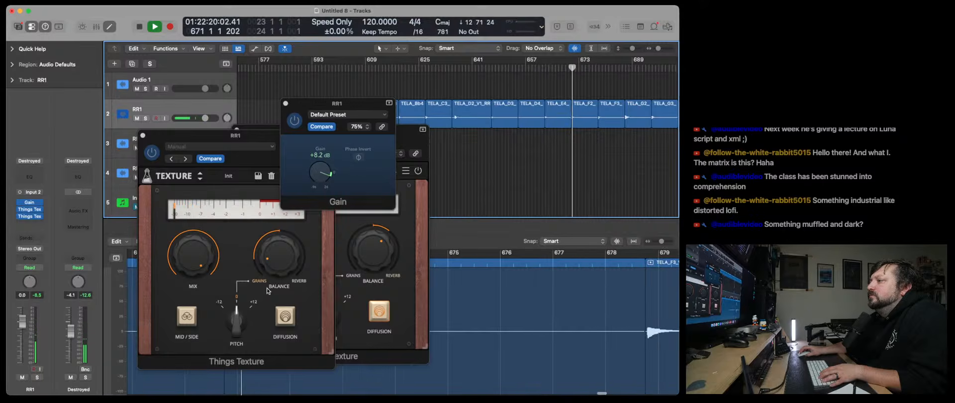
# While playing the F2 sample, set the second Texture's pitch to +12 and its balance to 0%.
pyautogui.moveTo(236, 321); pyautogui.dragTo(505, 156)
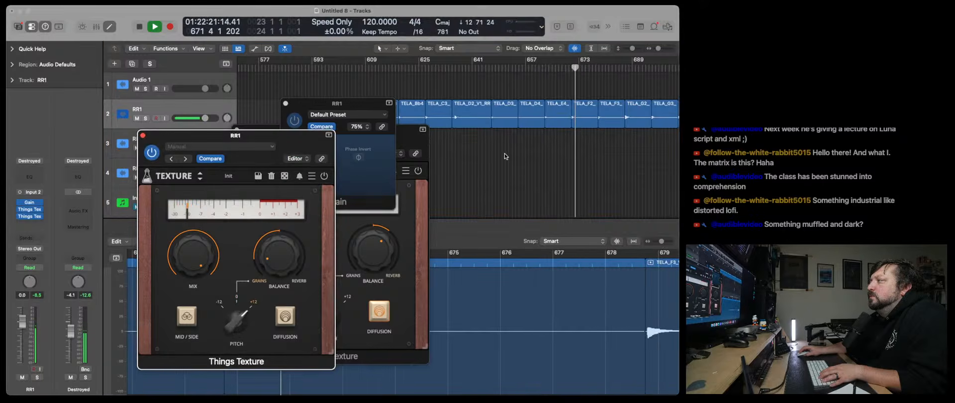
pyautogui.click(571, 69)
pyautogui.moveTo(279, 257); pyautogui.dragTo(276, 288)
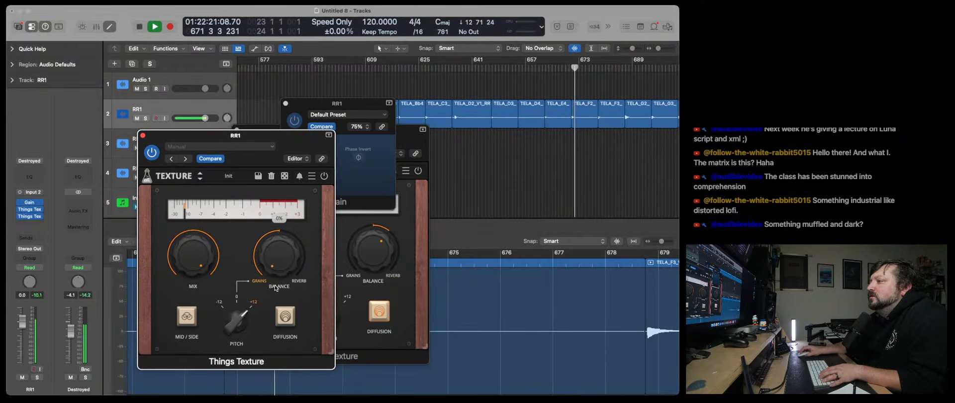
# Audition the D2, D3, F3 and G2 samples with the raised pitch and close the Gain plug-in window.
pyautogui.click(454, 69)
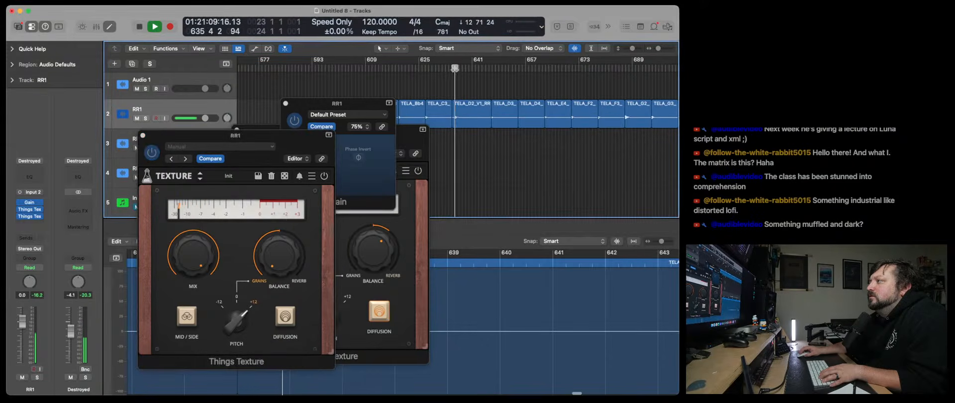
pyautogui.click(491, 69)
pyautogui.click(598, 69)
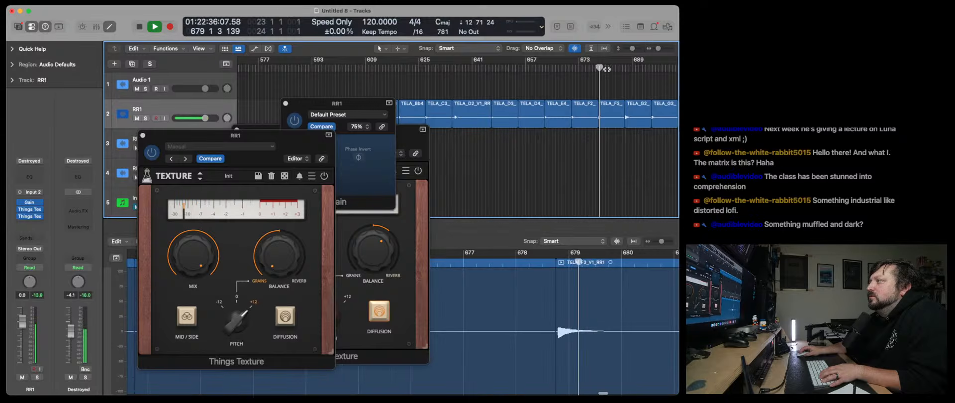
pyautogui.click(623, 69)
pyautogui.hscroll(2, 622, 84)
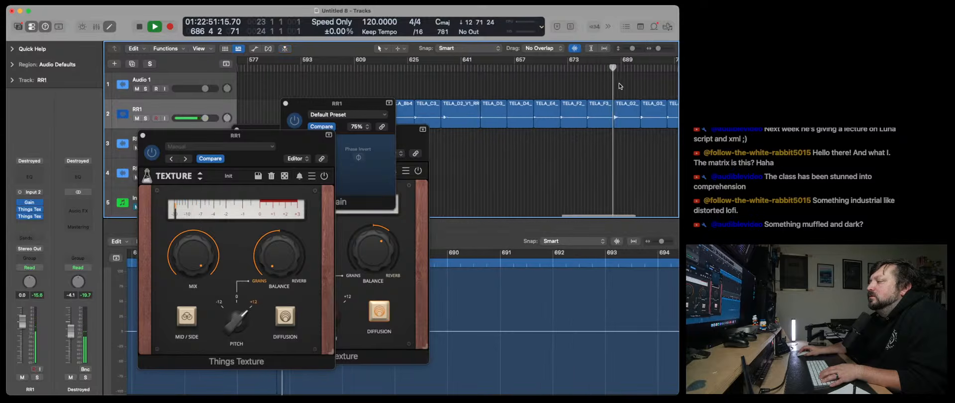
pyautogui.click(286, 103)
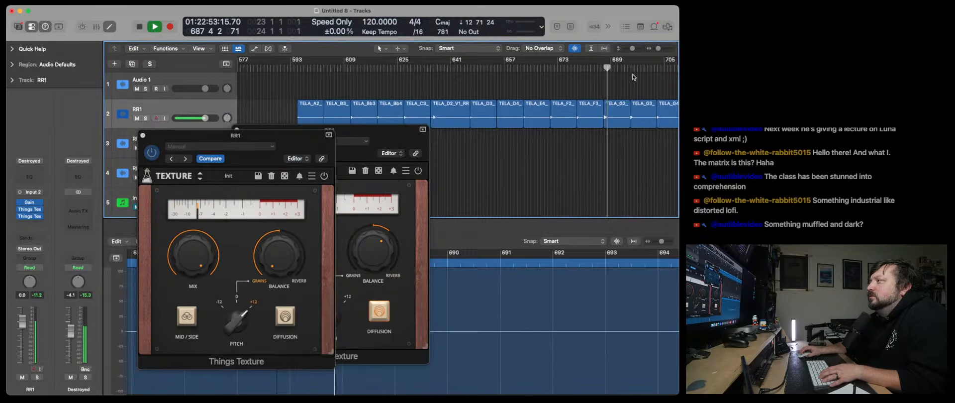
# While playing the G3 sample, set the first Texture's balance to 100%, enable Mid/Side and disable Diffusion.
pyautogui.click(630, 70)
pyautogui.moveTo(379, 247); pyautogui.dragTo(379, 230)
pyautogui.click(281, 310)
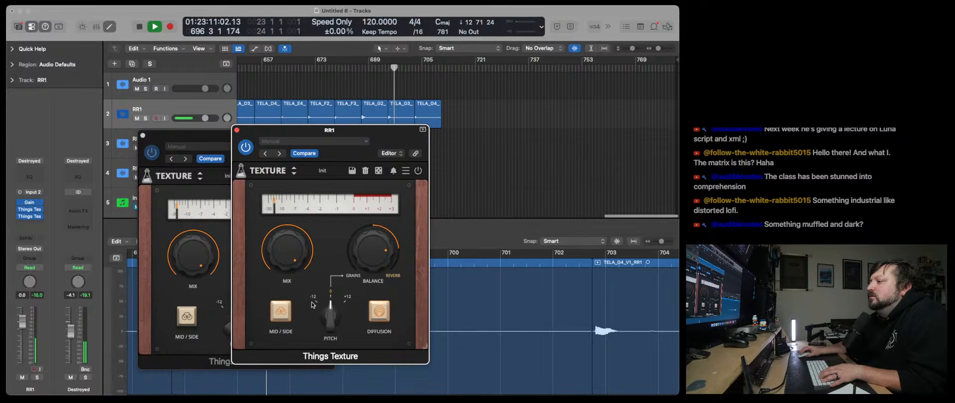
pyautogui.click(381, 311)
# Audition the G2, F3, F2, D4 and D2 samples with the first Texture's Mid/Side on and Diffusion off.
pyautogui.click(356, 74)
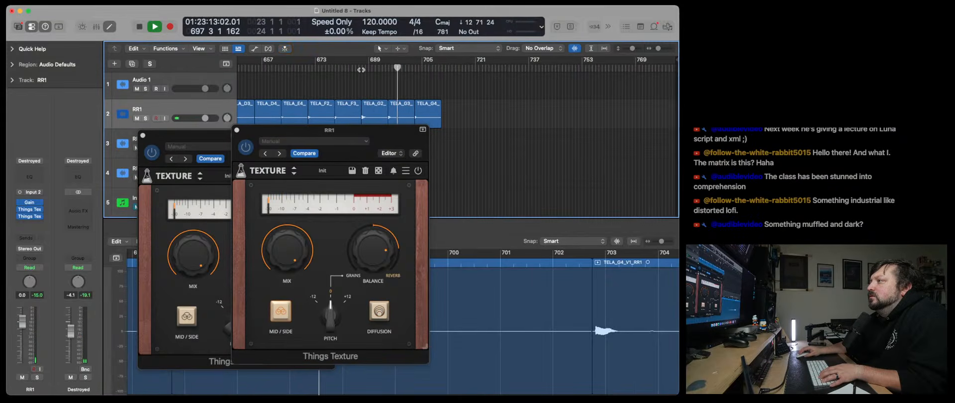
pyautogui.click(362, 68)
pyautogui.click(335, 68)
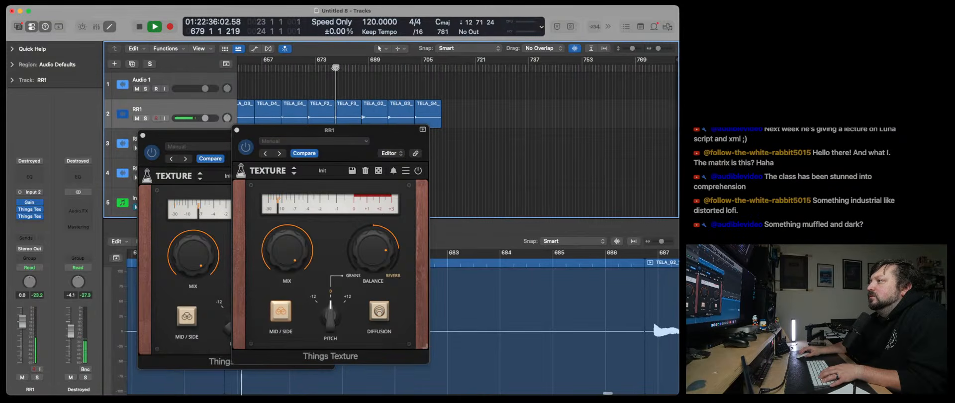
pyautogui.click(308, 68)
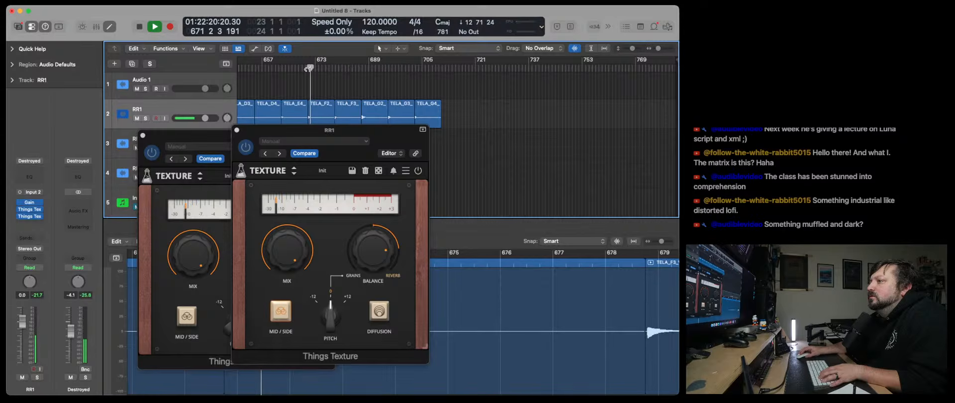
pyautogui.click(252, 68)
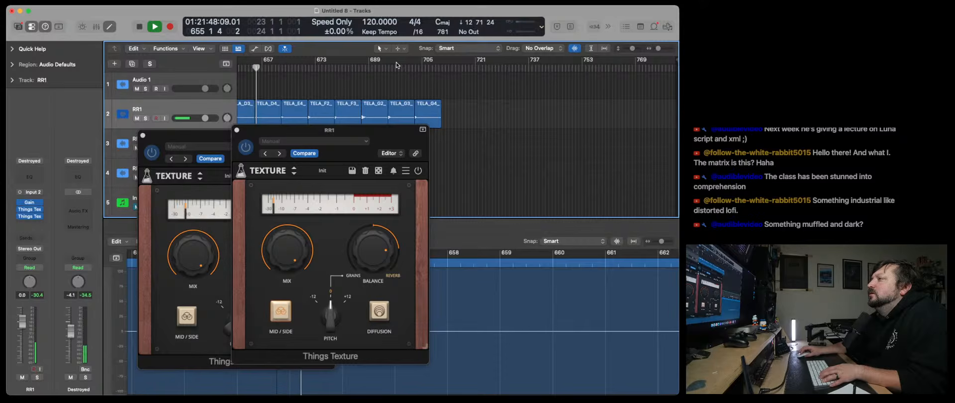
pyautogui.hscroll(-5, 363, 79)
pyautogui.click(306, 67)
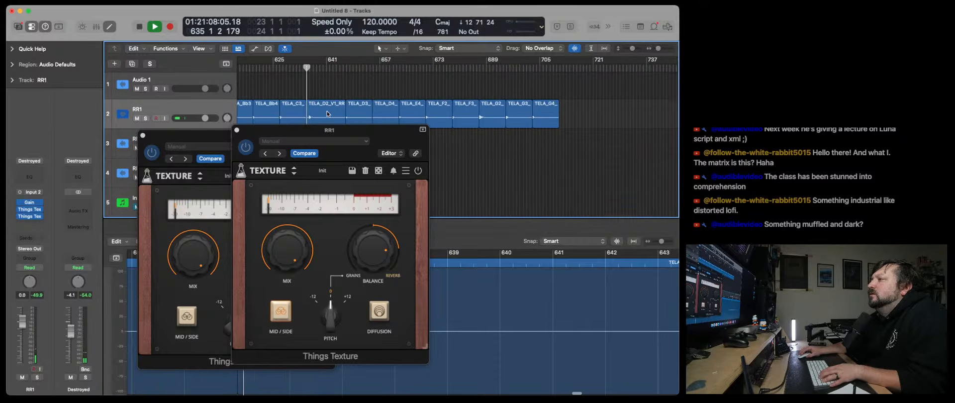
# Keep the first Texture's mix at maximum, disable its Mid/Side option and enable Diffusion while the D2 sample plays.
pyautogui.click(285, 269)
pyautogui.moveTo(285, 269); pyautogui.dragTo(284, 271)
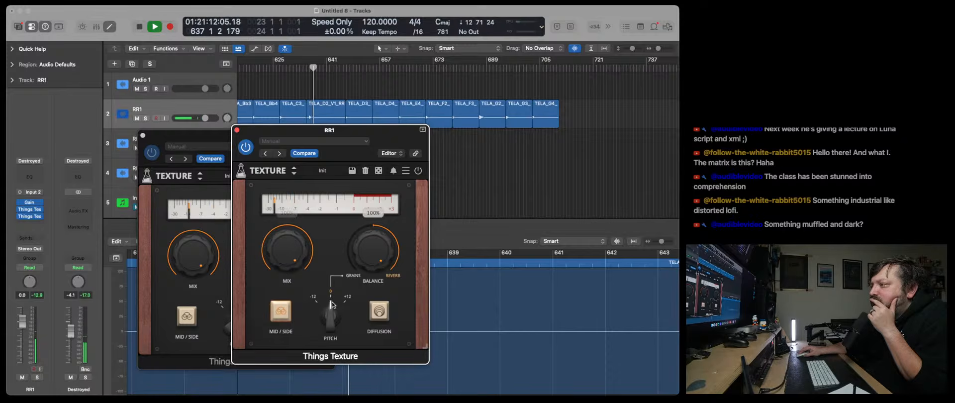
pyautogui.click(370, 319)
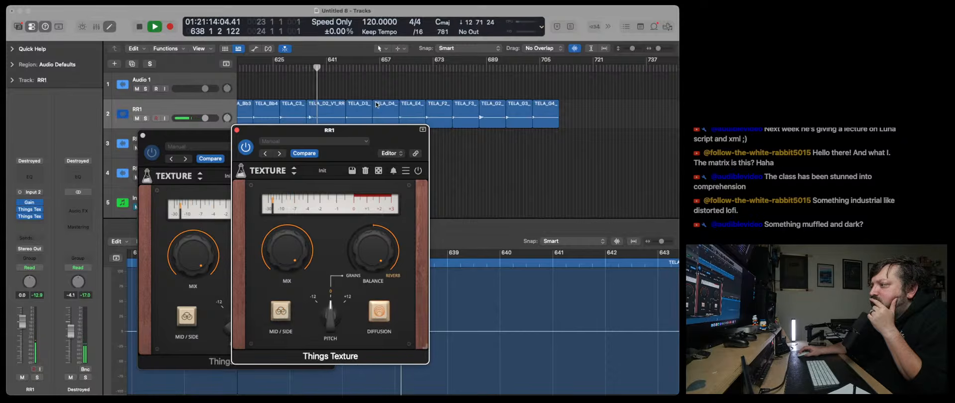
# Toggle the first Texture's Mid/Side option to compare its sound while playing the D2 and C3 samples.
pyautogui.click(307, 68)
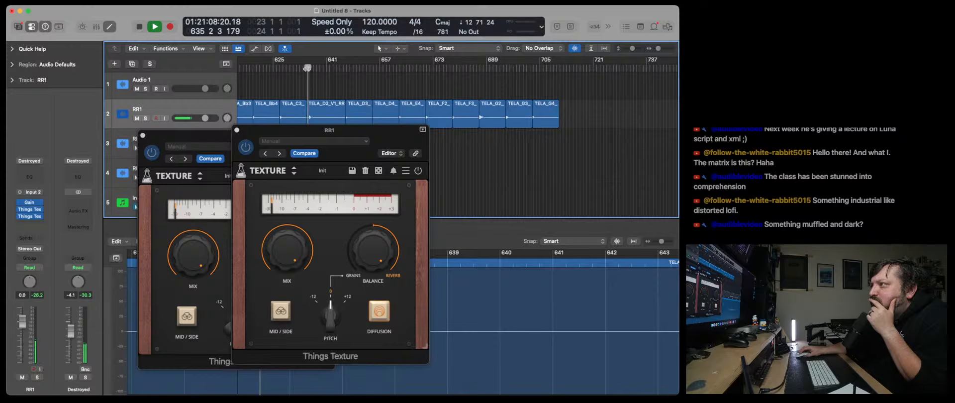
pyautogui.click(187, 140)
pyautogui.click(188, 318)
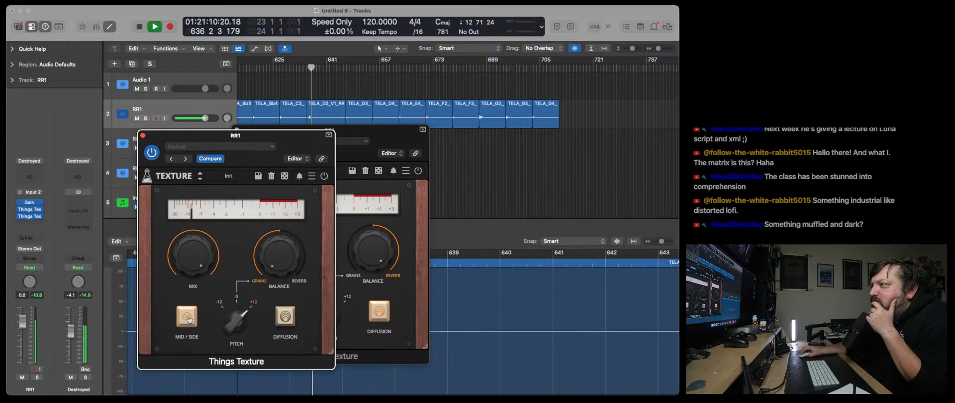
pyautogui.click(279, 69)
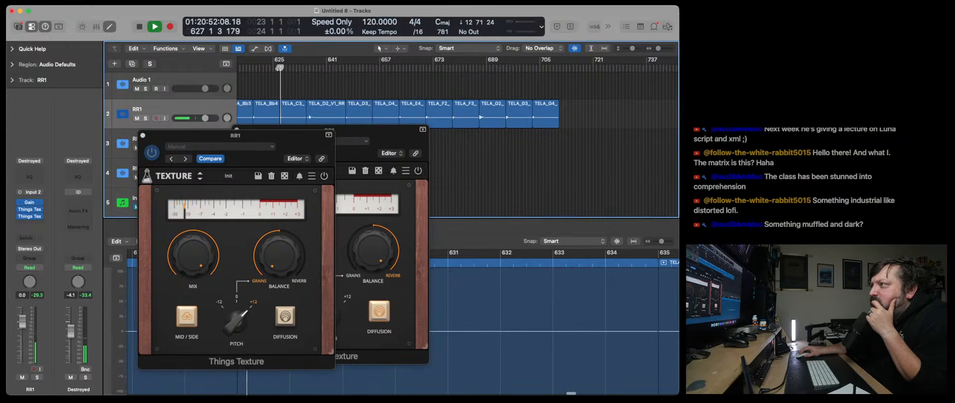
pyautogui.click(187, 317)
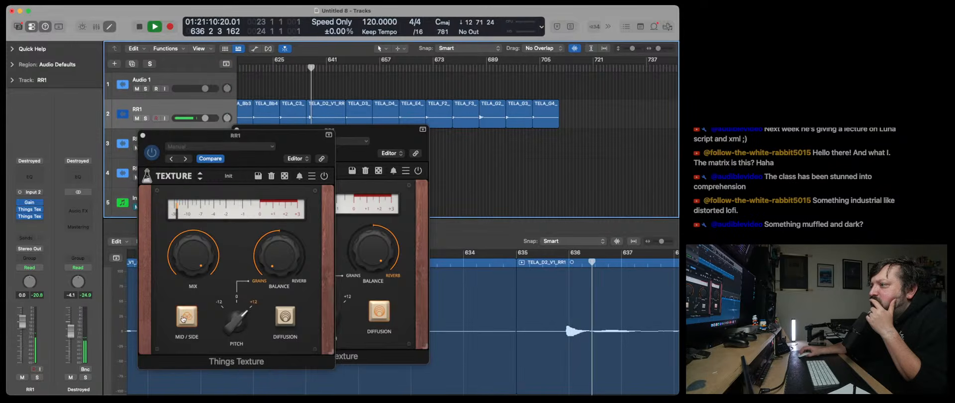
# Audition the F3, G2 and G3 samples while raising the Gain plug-in to +23.0 dB, and finally set it to +13.1 dB.
pyautogui.click(28, 203)
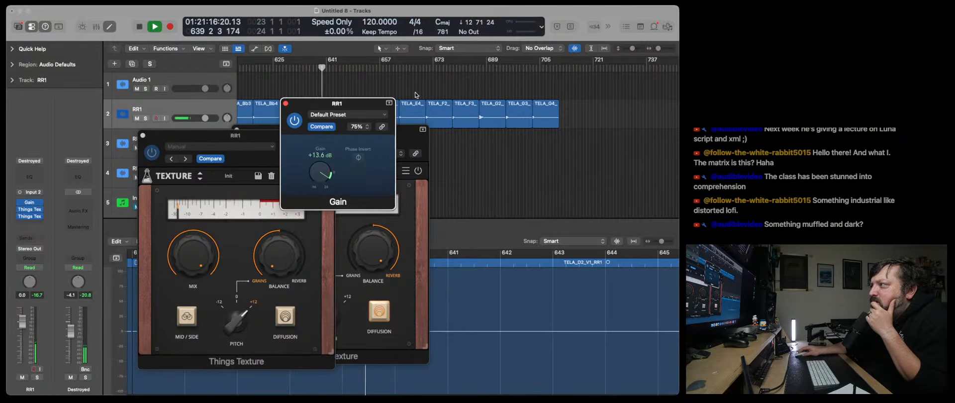
pyautogui.click(456, 67)
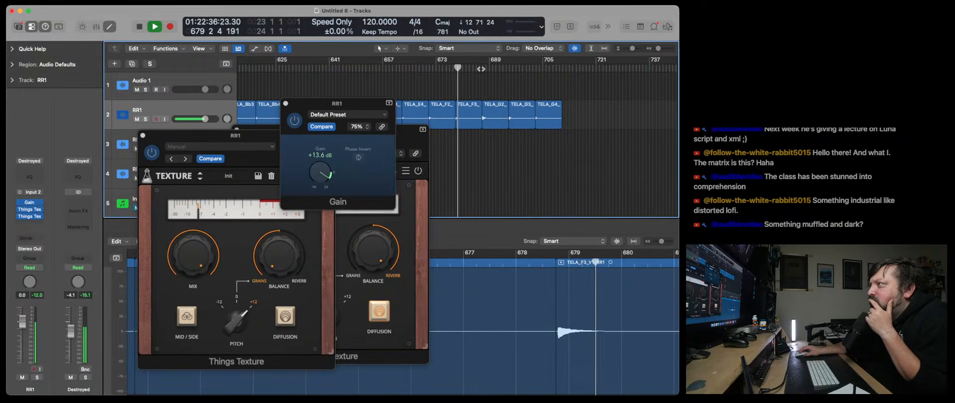
pyautogui.click(481, 68)
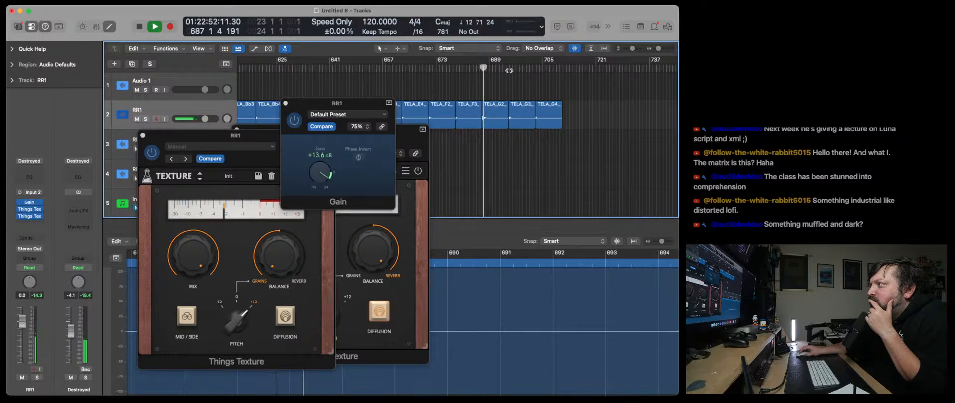
pyautogui.moveTo(321, 174); pyautogui.dragTo(321, 165)
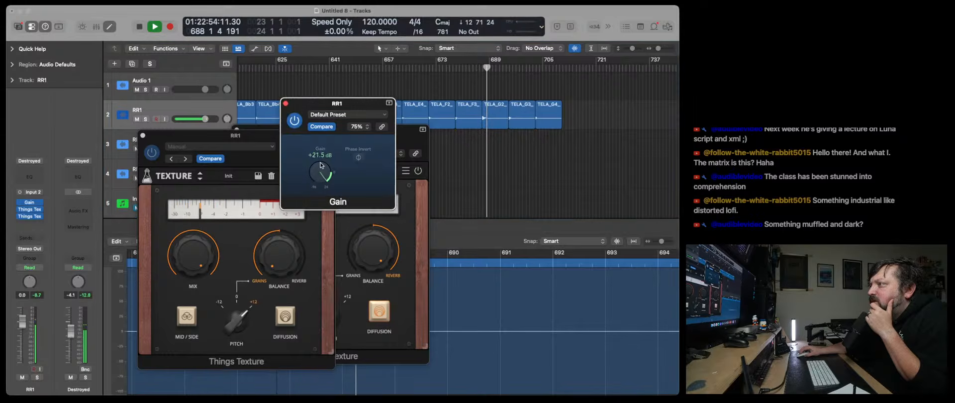
pyautogui.click(511, 60)
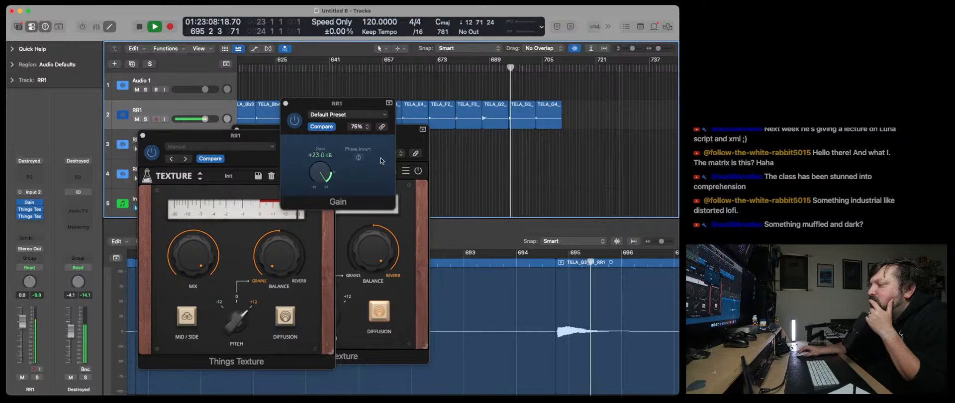
pyautogui.moveTo(326, 177); pyautogui.dragTo(325, 173)
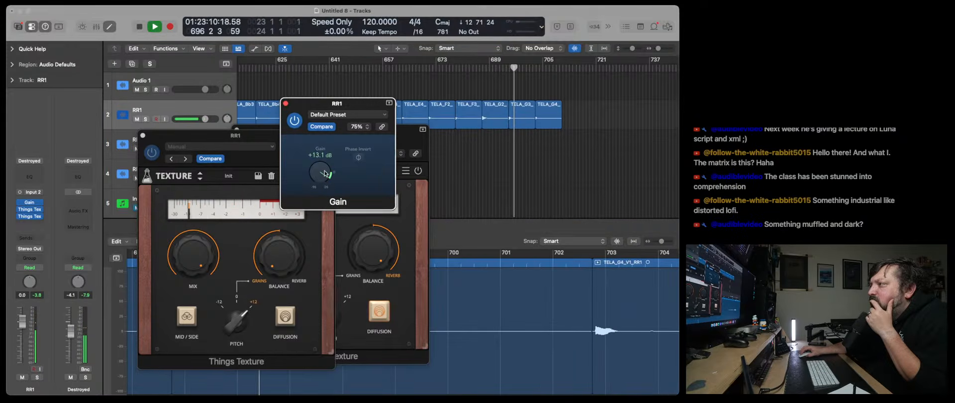
# Play the C3 sample, close the Gain and both Texture windows, and bypass the two Texture plug-ins.
pyautogui.click(283, 67)
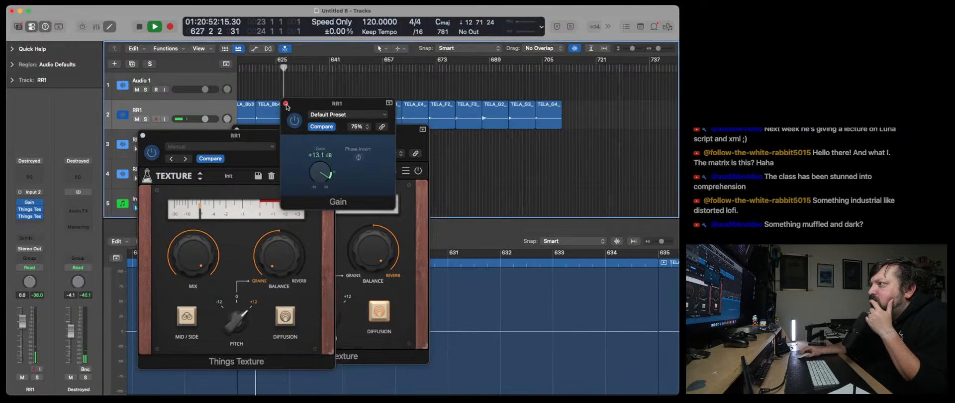
pyautogui.click(285, 103)
pyautogui.click(143, 136)
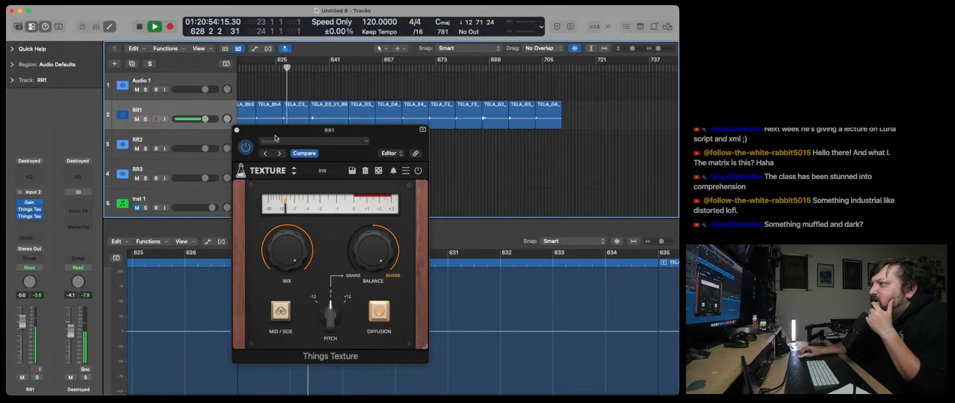
pyautogui.click(19, 211)
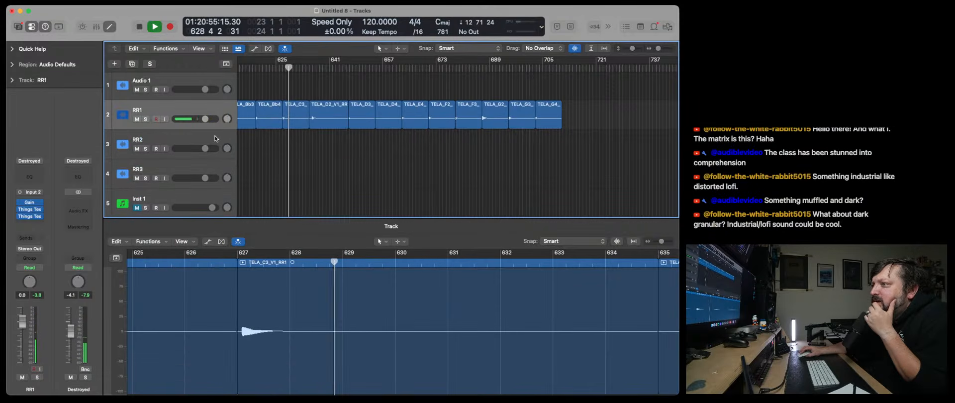
# Insert the mono Boz Digital Labs Transgressor 3 plug-in after the Textures on the RR1 track.
pyautogui.click(40, 223)
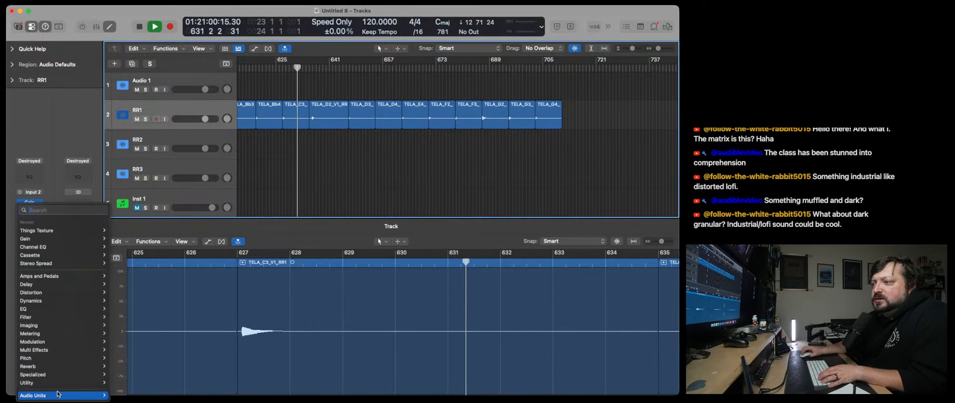
pyautogui.moveTo(60, 395)
pyautogui.moveTo(157, 162)
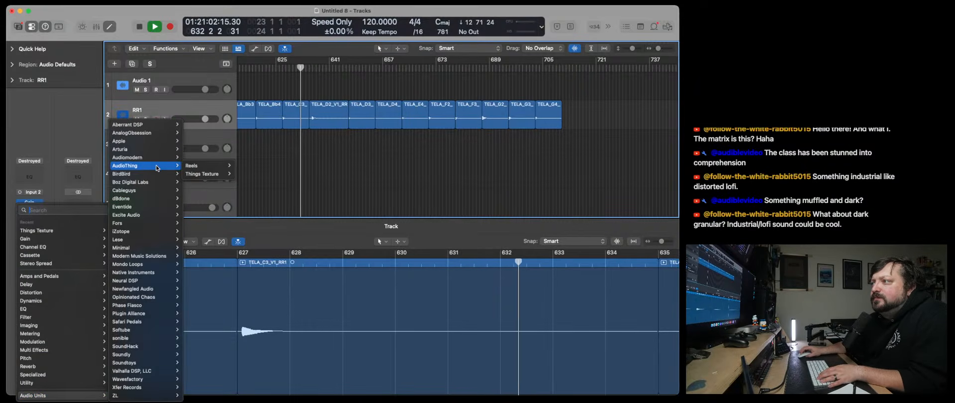
pyautogui.moveTo(152, 182)
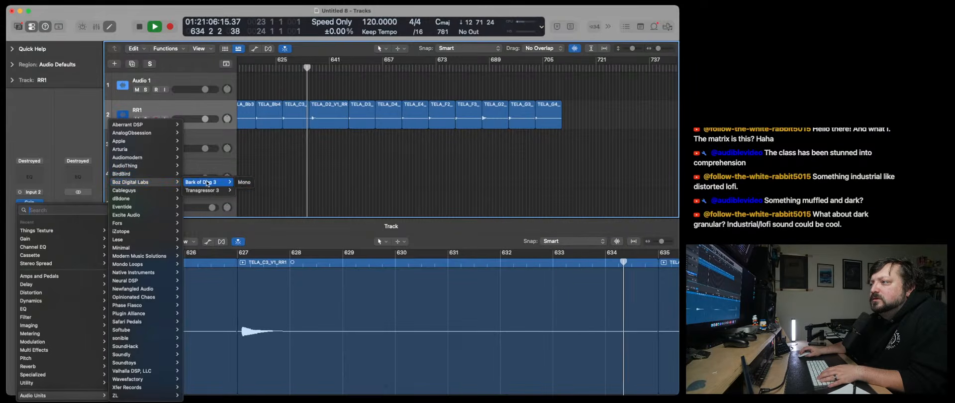
pyautogui.moveTo(224, 186)
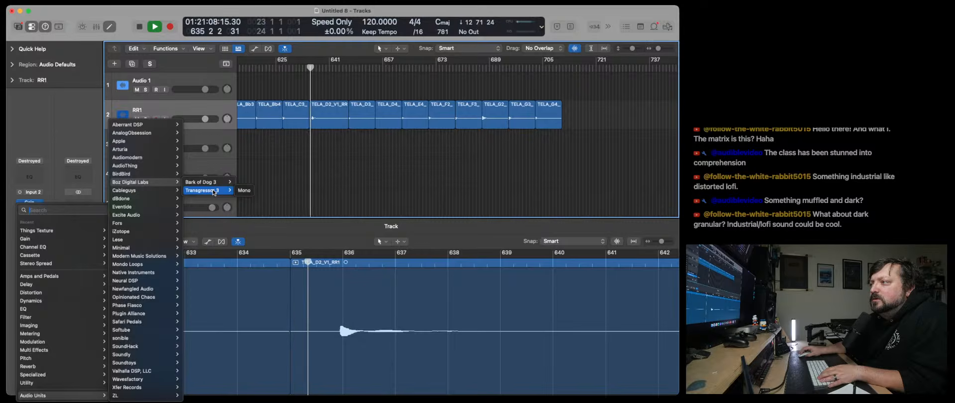
pyautogui.click(237, 191)
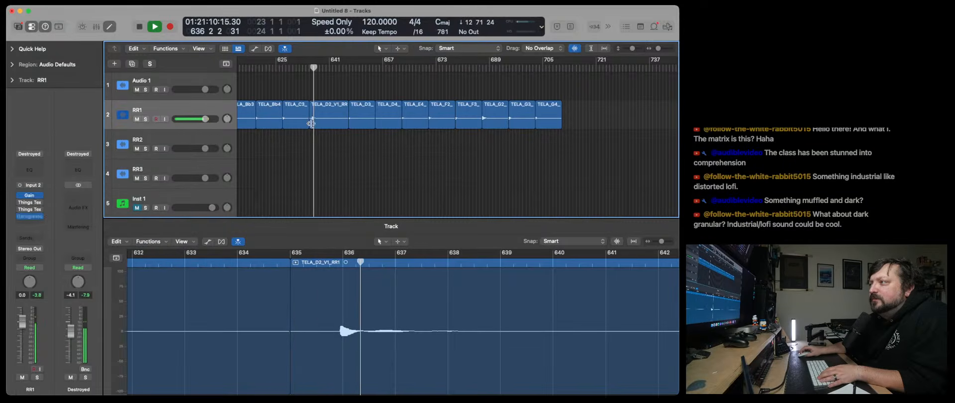
# While playing the D2 sample, set Transgressor 3's transient gain to 8.1 dB and its sustain gain to 1.4 dB.
pyautogui.moveTo(351, 109); pyautogui.dragTo(258, 158)
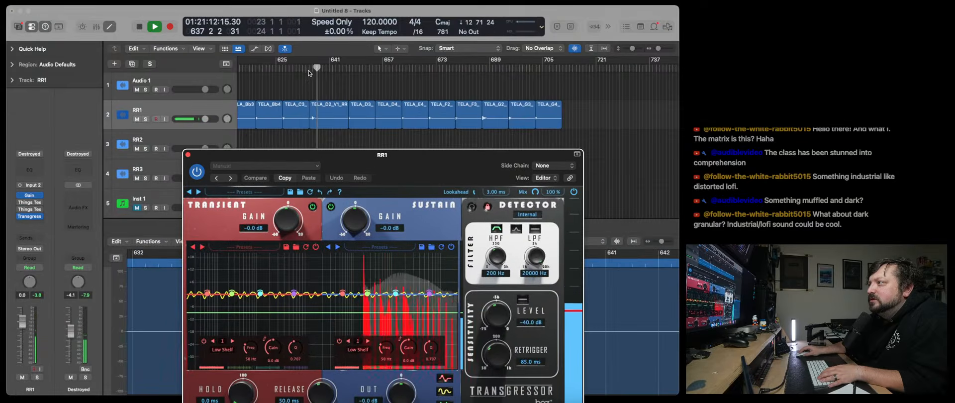
pyautogui.click(319, 90)
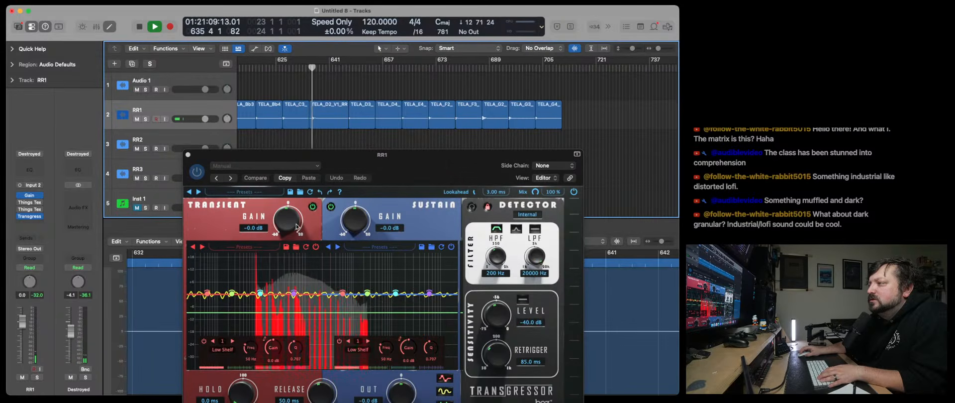
pyautogui.moveTo(289, 227); pyautogui.dragTo(288, 215)
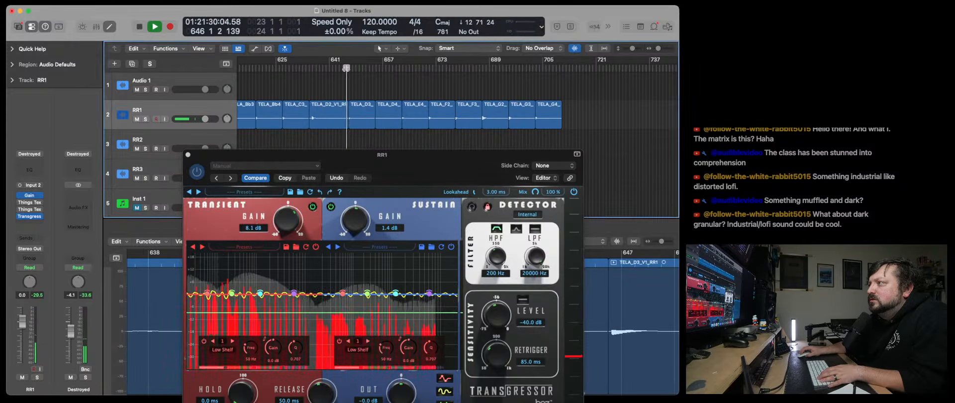
# Audition the F2 and G2 samples through Transgressor 3 and close its window.
pyautogui.moveTo(418, 164); pyautogui.dragTo(250, 94)
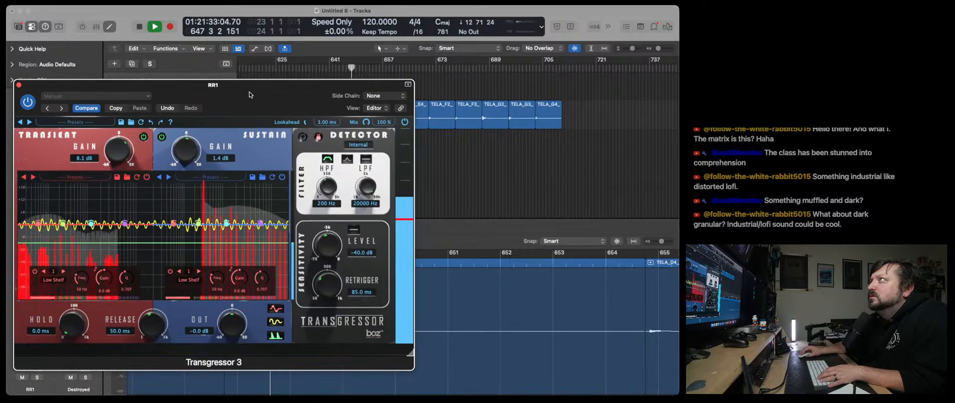
pyautogui.click(429, 69)
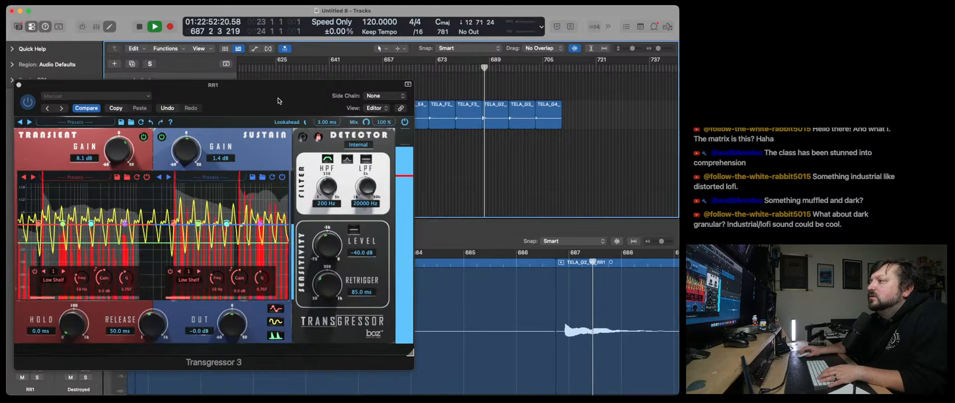
pyautogui.moveTo(278, 101); pyautogui.dragTo(409, 101)
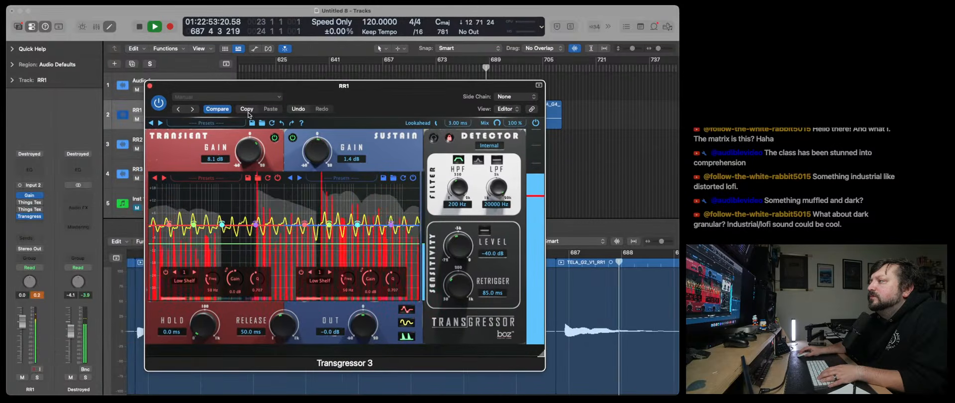
pyautogui.click(149, 86)
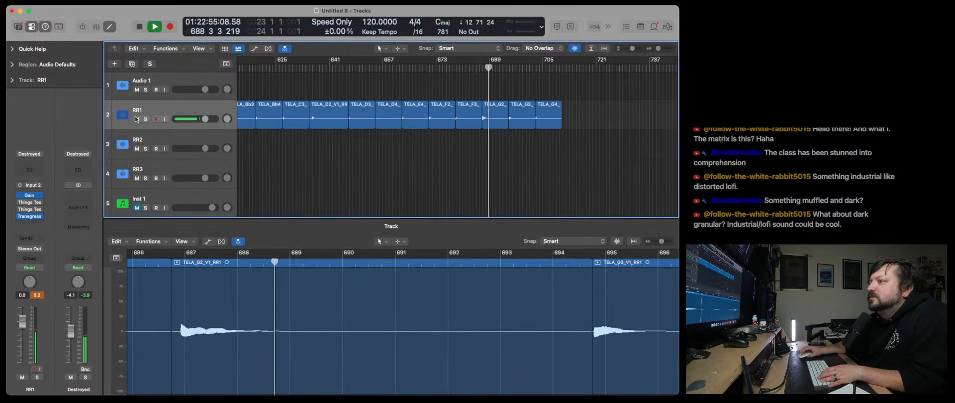
# Replace Transgressor 3 on the RR1 track with the mono Eventide Temperance Lite and play the A2 sample.
pyautogui.click(37, 216)
pyautogui.moveTo(76, 396)
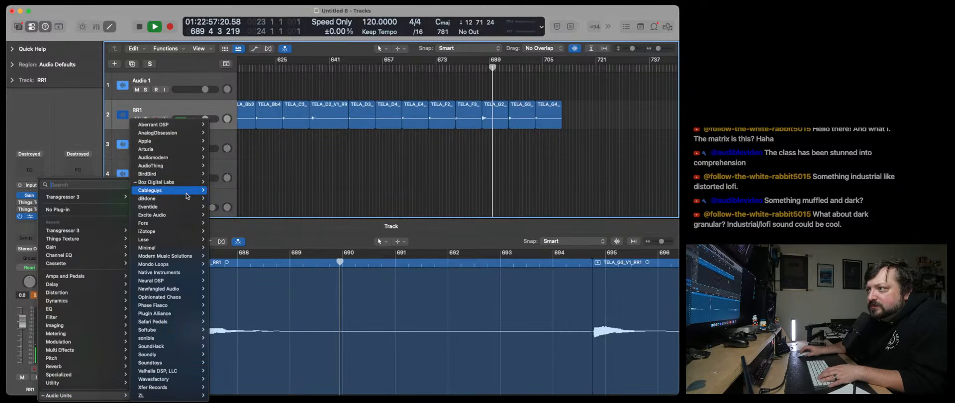
pyautogui.moveTo(184, 198)
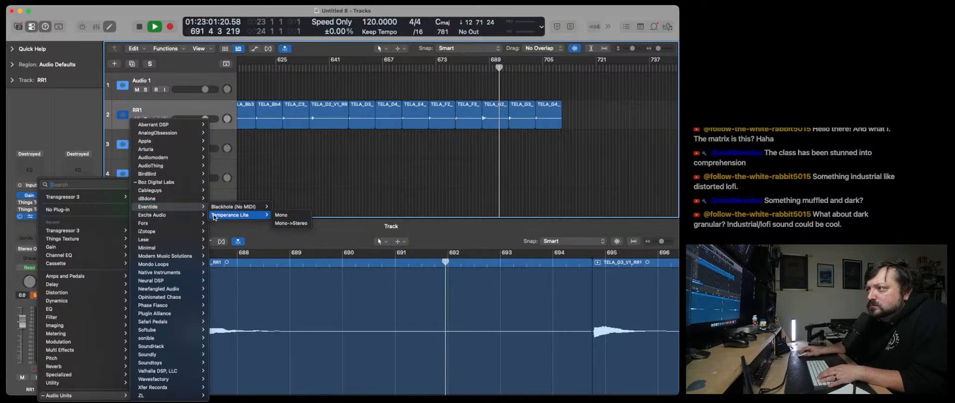
pyautogui.click(291, 215)
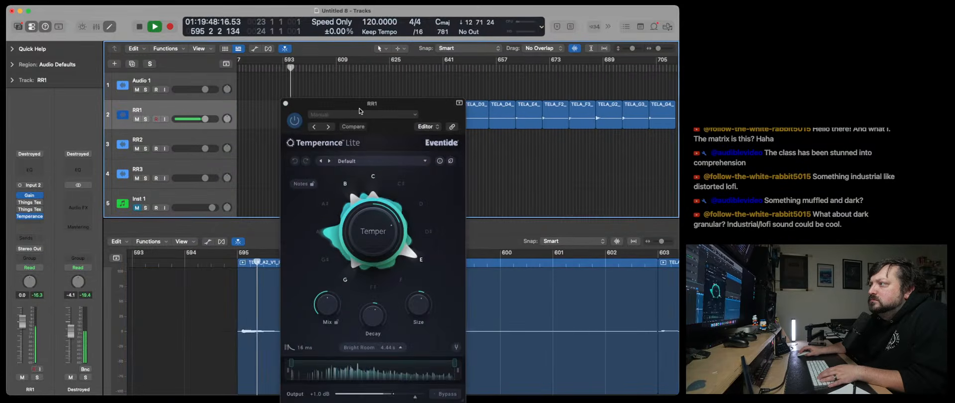
# Move the Temperance Lite window clear of the regions and raise its Mix and Temper to maximum.
pyautogui.moveTo(372, 103); pyautogui.dragTo(140, 64)
pyautogui.moveTo(90, 269); pyautogui.dragTo(92, 237)
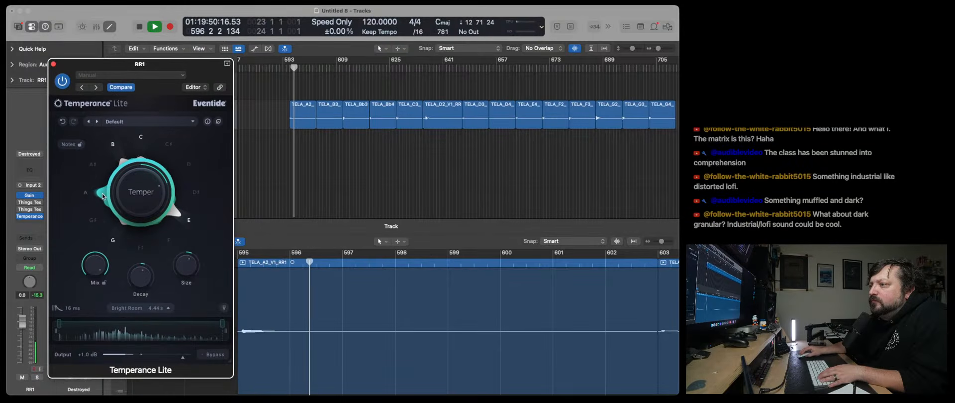
pyautogui.moveTo(138, 195); pyautogui.dragTo(142, 159)
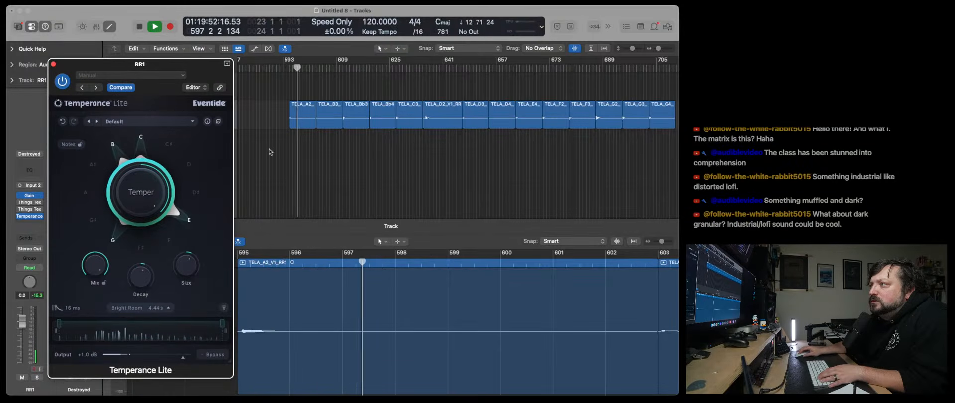
# Audition the B3, Bb3 and Bb4 samples through Temperance Lite and increase its Size and Decay.
pyautogui.click(319, 66)
pyautogui.click(343, 66)
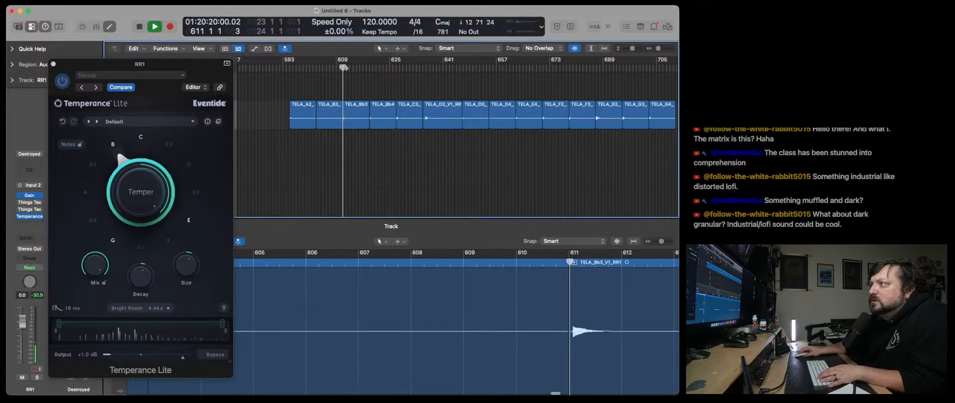
pyautogui.click(368, 70)
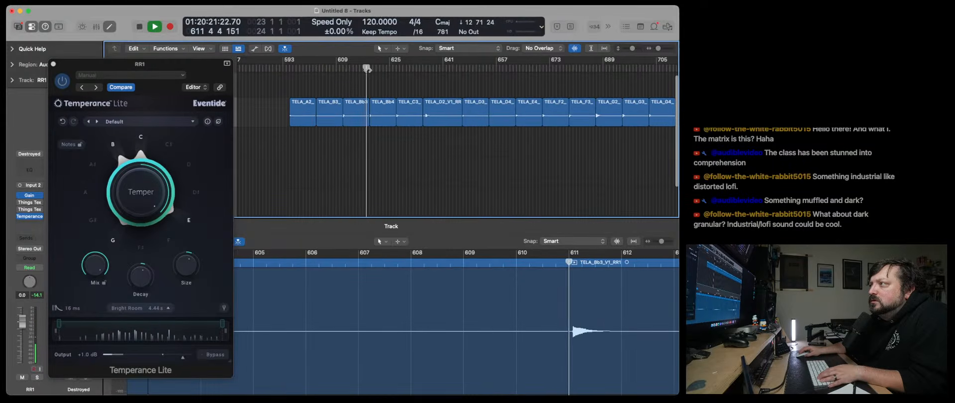
pyautogui.scroll(-1, 278, 164)
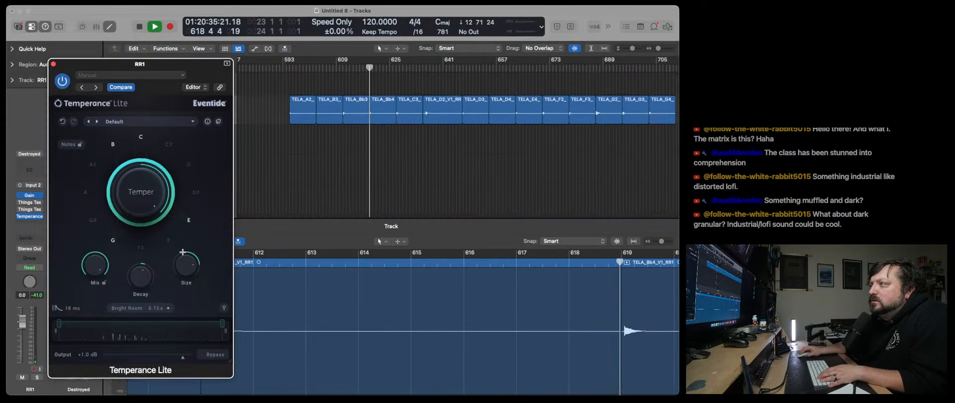
pyautogui.moveTo(140, 276); pyautogui.dragTo(140, 269)
# Load Temperance Lite's G Major Chimes preset and play the C3 sample through it.
pyautogui.click(96, 122)
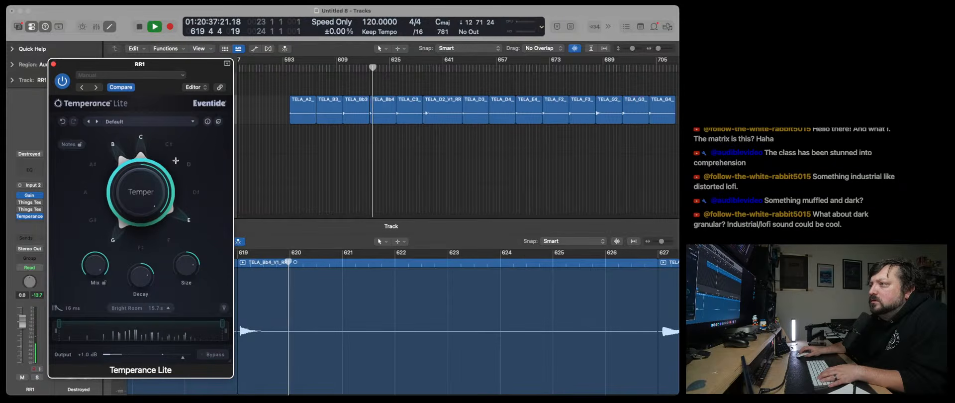
pyautogui.click(396, 69)
pyautogui.click(184, 153)
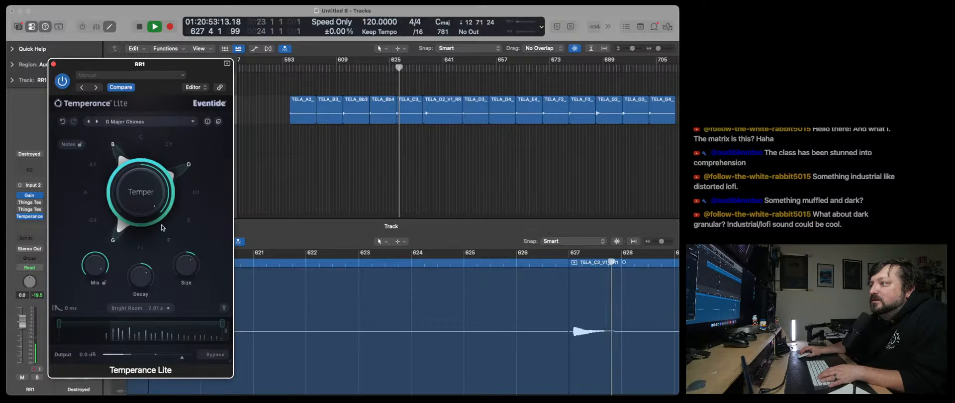
# Load Temperance Lite's Ghostly Callback preset and audition the D2, D3 and E4 samples through it.
pyautogui.click(96, 122)
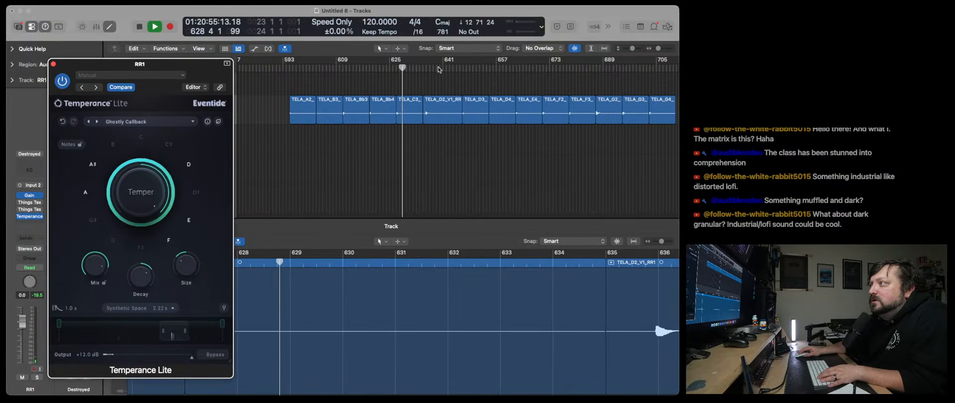
pyautogui.click(423, 69)
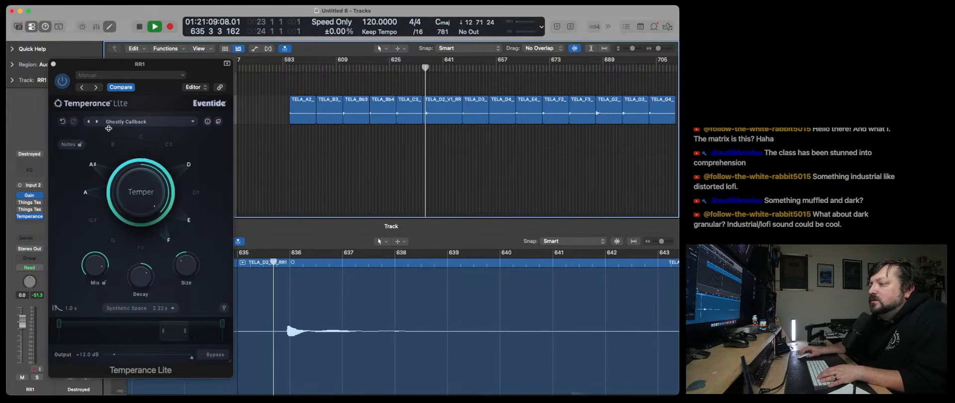
pyautogui.click(94, 257)
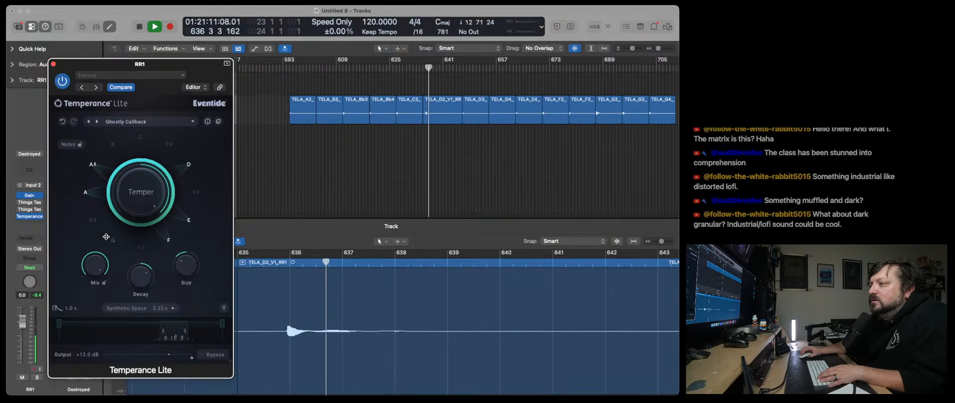
pyautogui.click(426, 69)
pyautogui.click(462, 68)
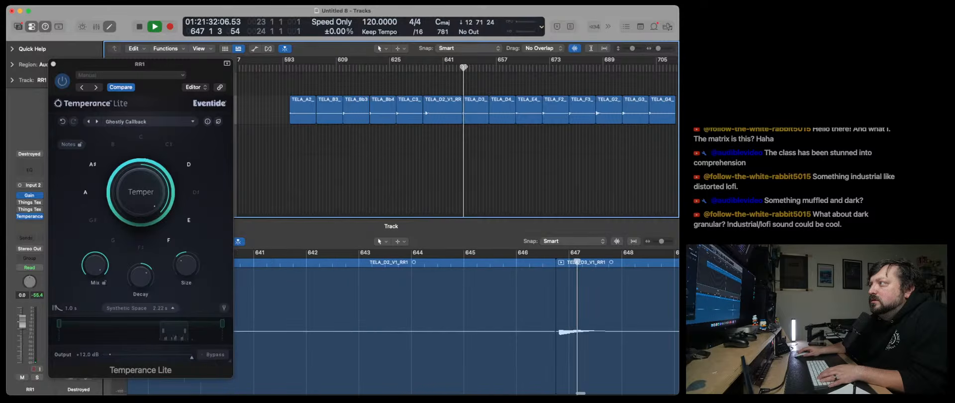
pyautogui.click(516, 68)
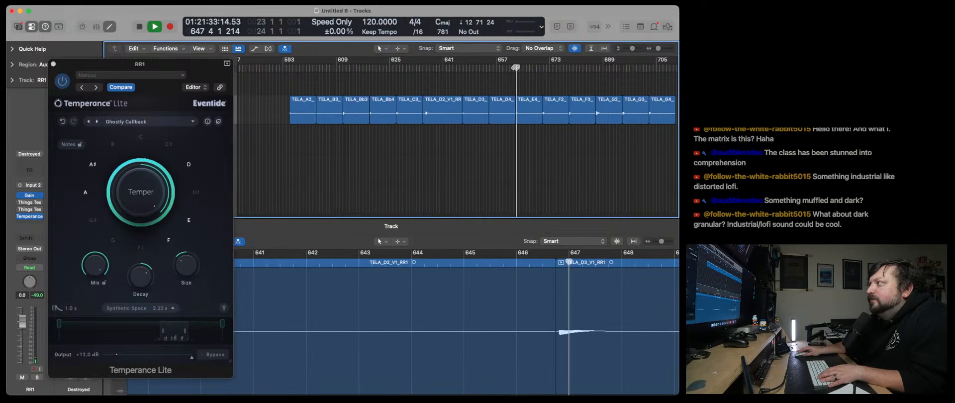
pyautogui.click(513, 67)
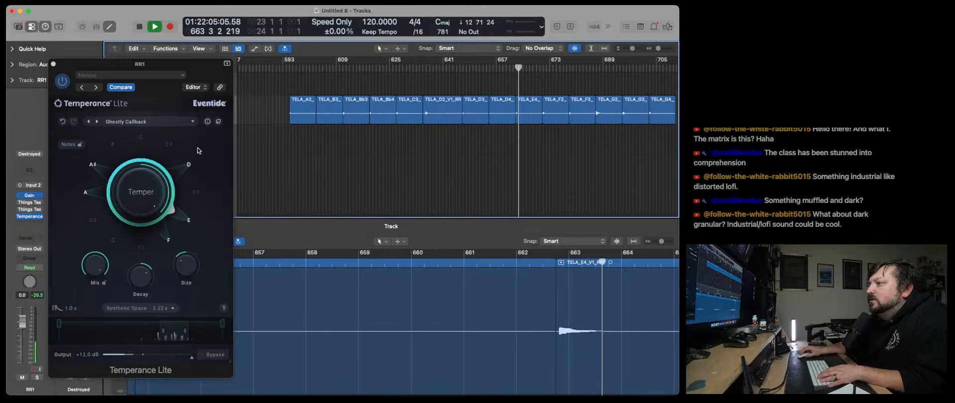
# Load the Less is More preset, play the Bb3 sample and raise the Mix to maximum.
pyautogui.click(97, 121)
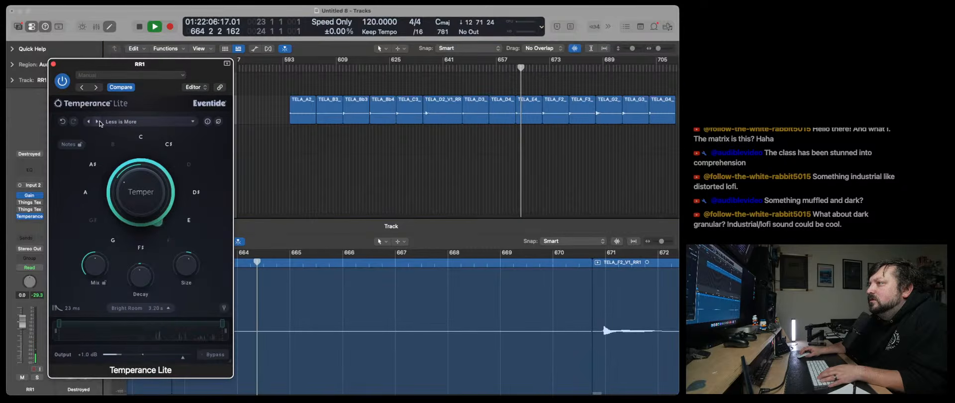
pyautogui.click(340, 69)
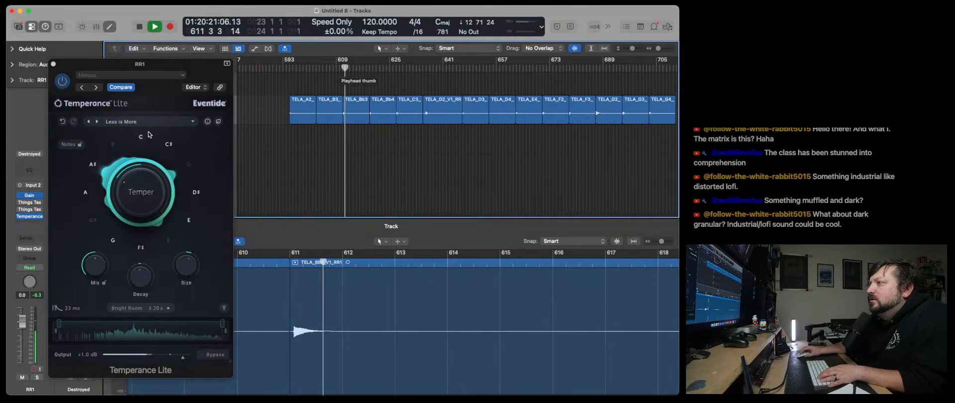
pyautogui.moveTo(95, 265); pyautogui.dragTo(95, 214)
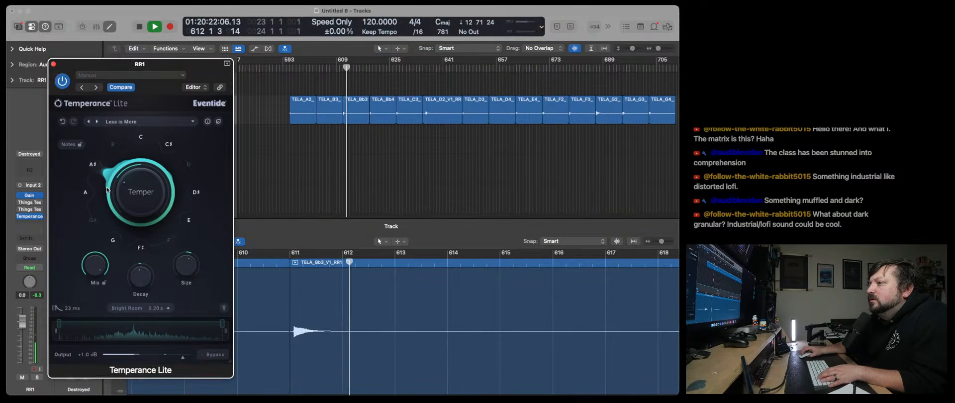
# Load the Pianoverb preset in Temperance Lite and play the Bb4 and C3 samples through it.
pyautogui.click(98, 124)
pyautogui.click(369, 68)
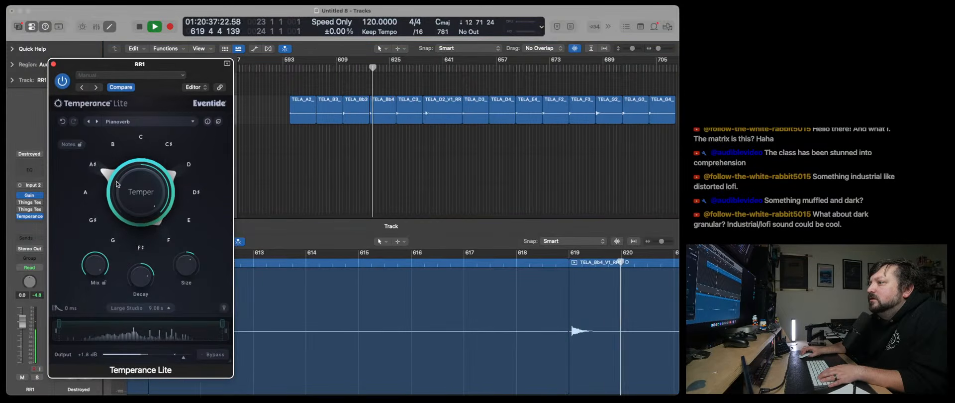
pyautogui.click(394, 67)
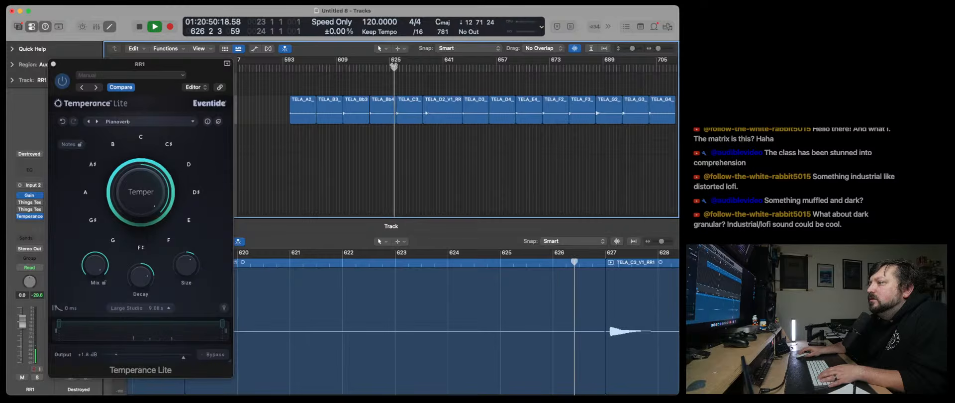
# Increase Temperance Lite's Size, audition the D2, E4, F2 and F3 samples with it, and stop playback.
pyautogui.moveTo(187, 265); pyautogui.dragTo(188, 247)
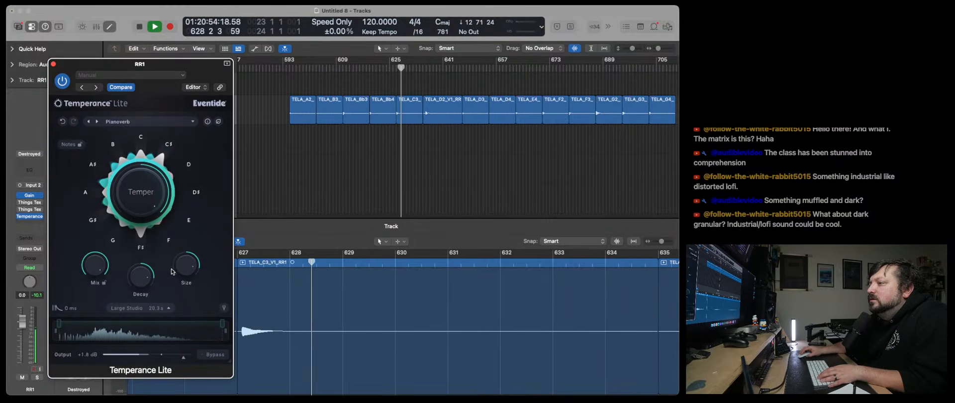
pyautogui.click(423, 68)
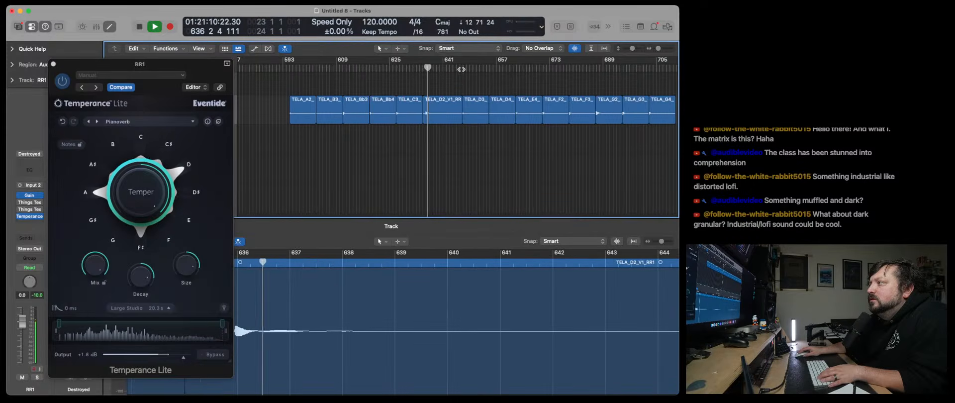
pyautogui.click(513, 68)
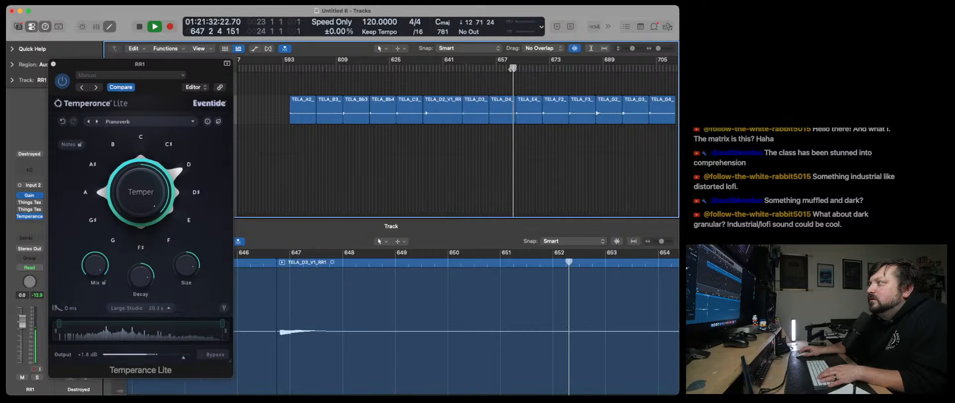
pyautogui.click(542, 68)
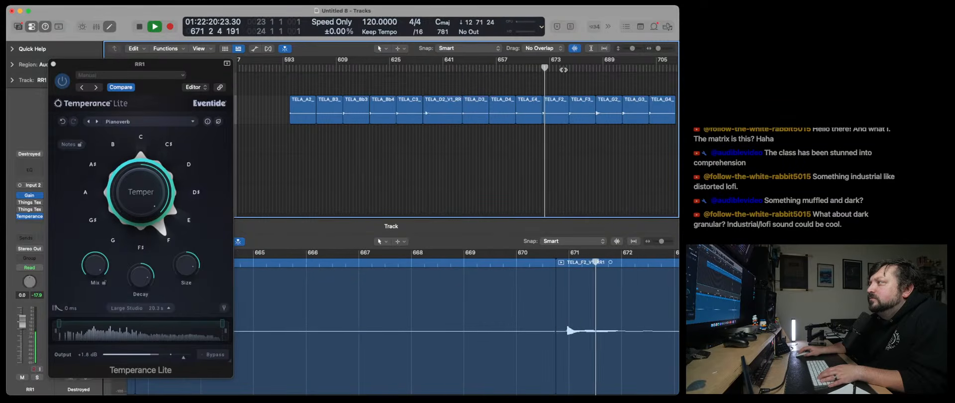
pyautogui.click(566, 68)
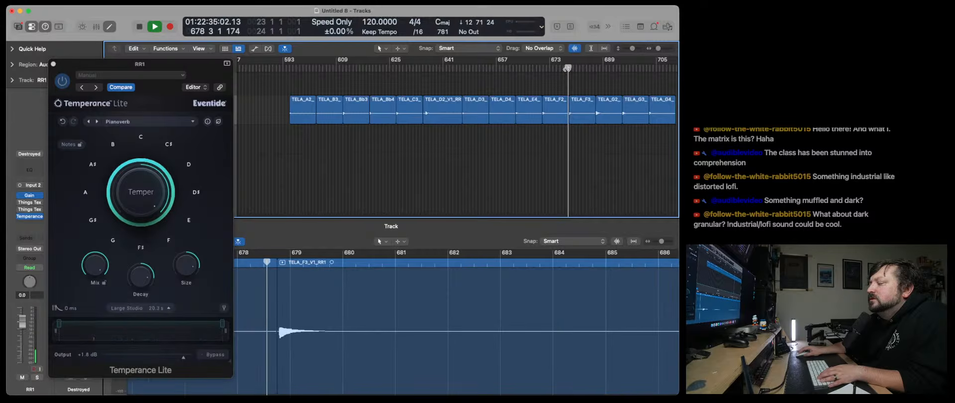
pyautogui.press('space')
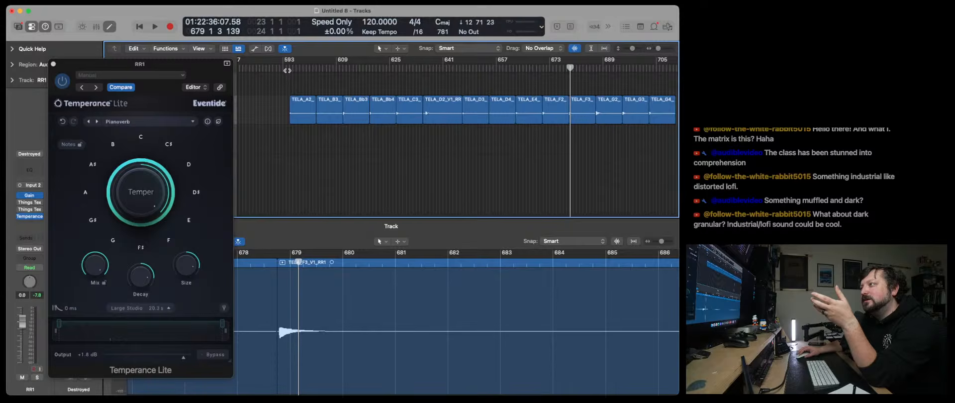
# Close Temperance Lite, insert the Fors Sala plug-in after it on the RR1 track, and play the samples from A2 with Sala's window clear of the regions.
pyautogui.hscroll(-1, 288, 70)
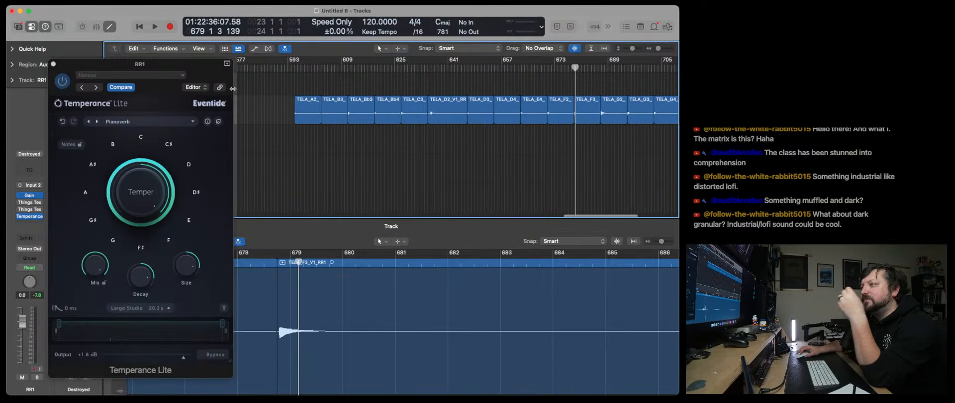
pyautogui.click(54, 64)
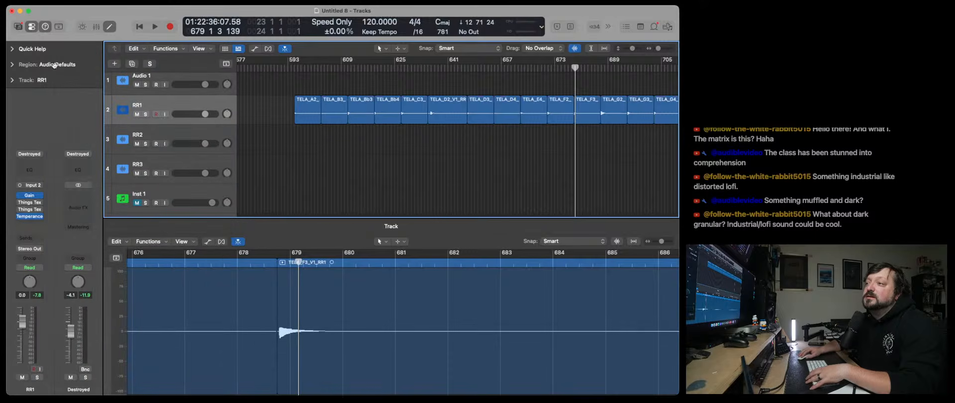
pyautogui.click(41, 221)
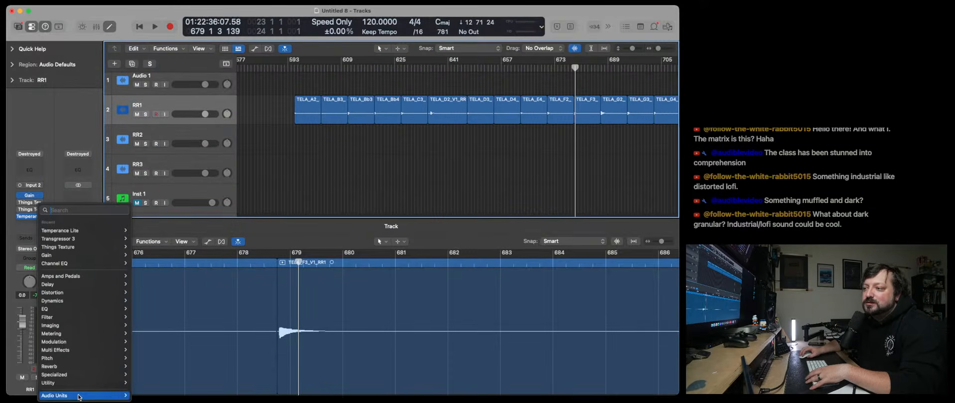
pyautogui.moveTo(55, 395)
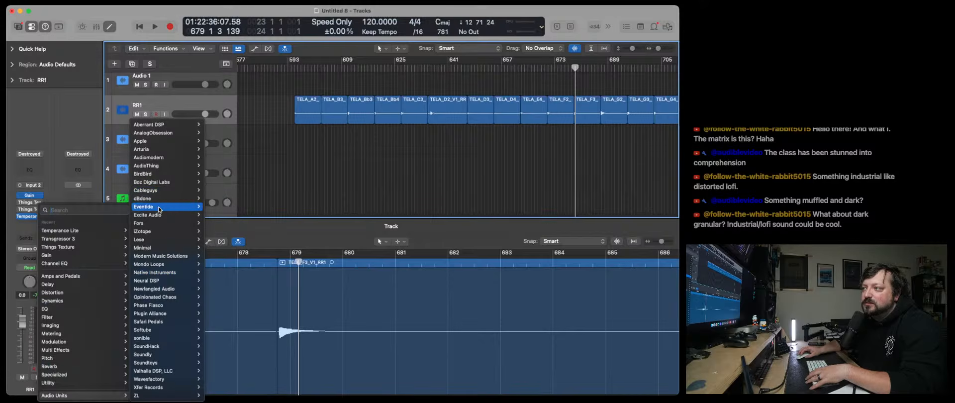
pyautogui.moveTo(156, 216)
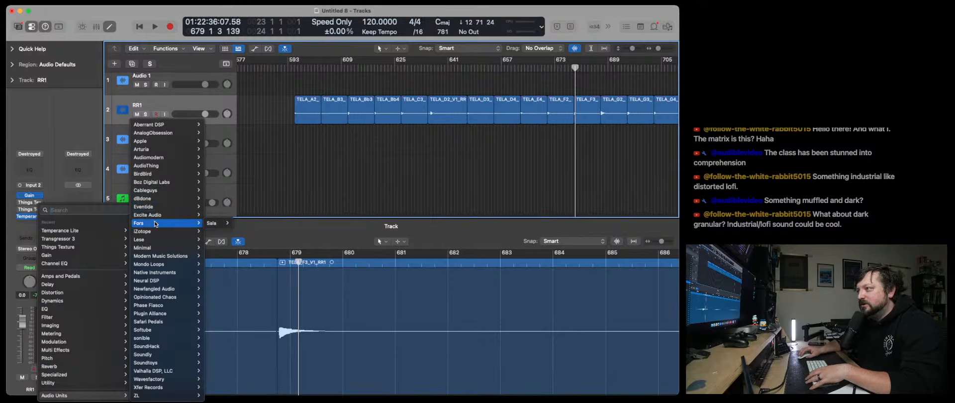
pyautogui.click(241, 223)
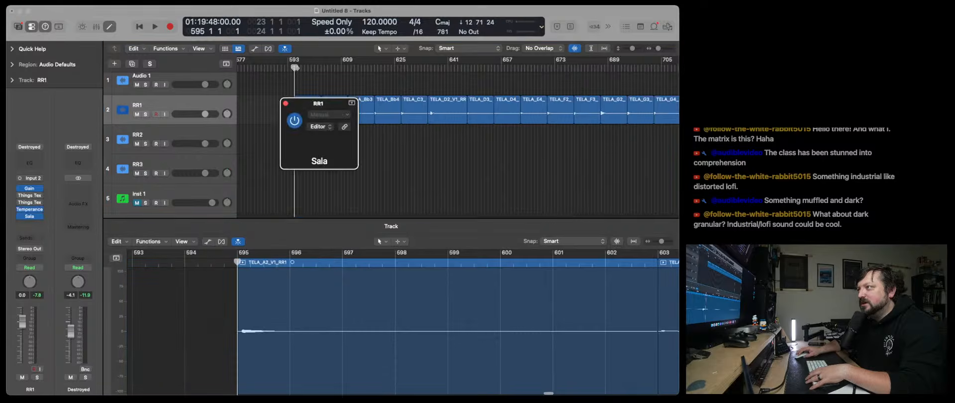
pyautogui.press('space')
pyautogui.moveTo(338, 111); pyautogui.dragTo(346, 160)
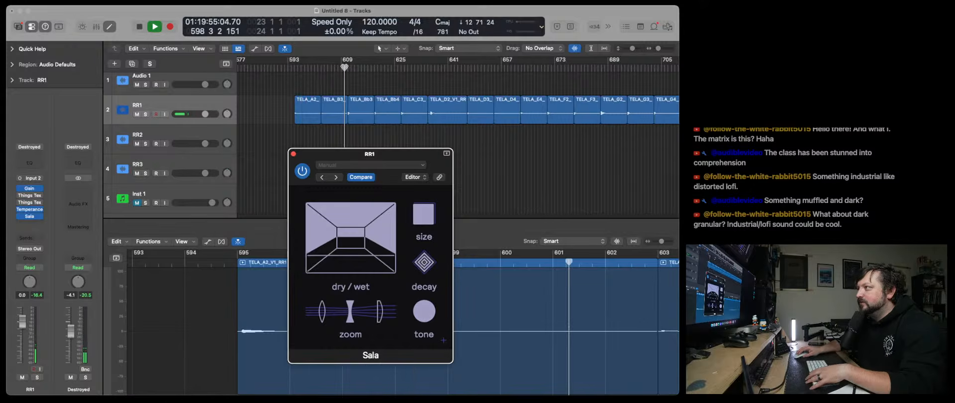
# Reduce Sala's size and adjust its zoom while playing the Bb3 and D2 samples through it.
pyautogui.click(346, 66)
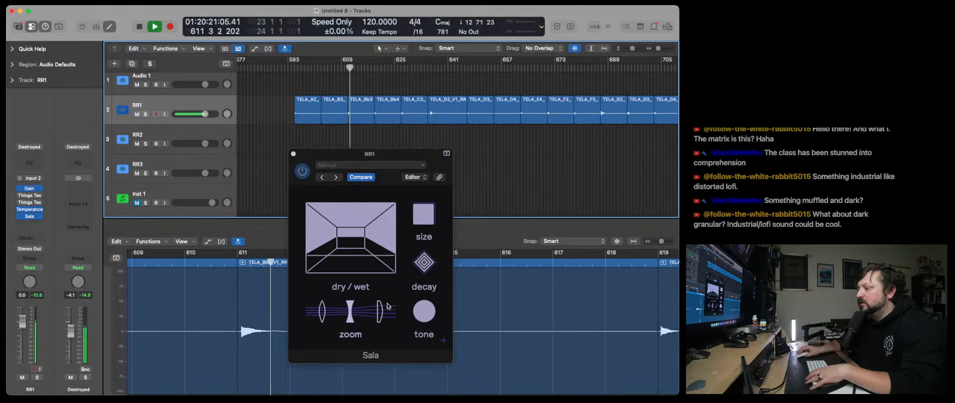
pyautogui.click(349, 313)
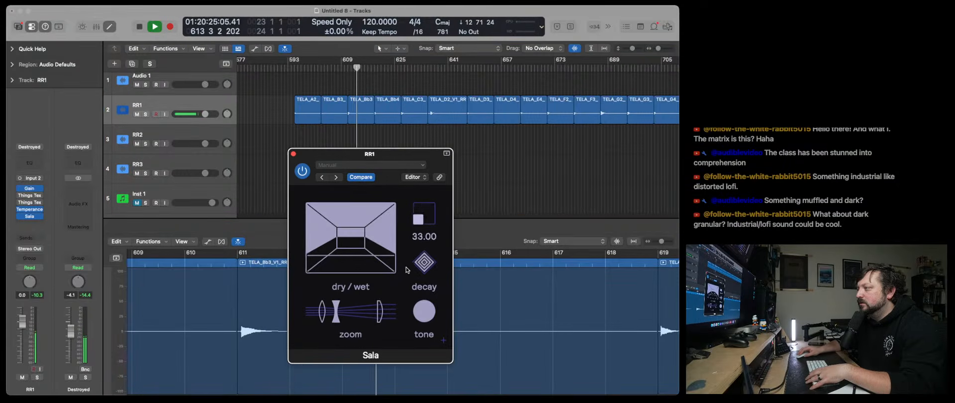
pyautogui.click(430, 69)
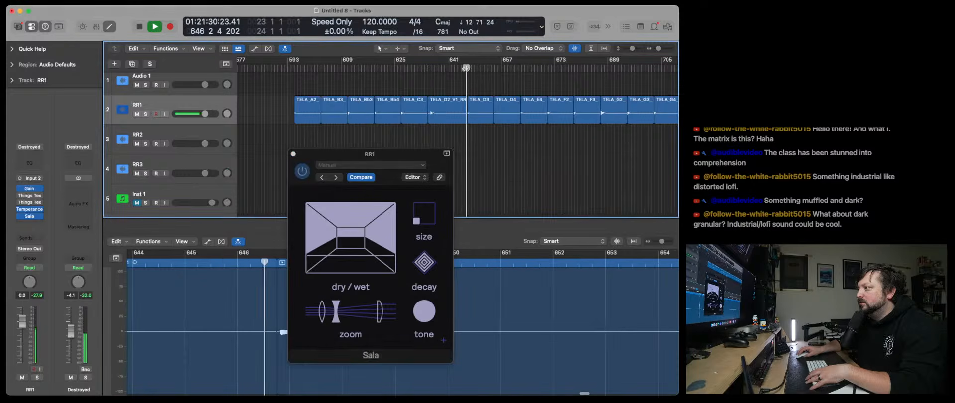
pyautogui.moveTo(336, 325); pyautogui.dragTo(368, 314)
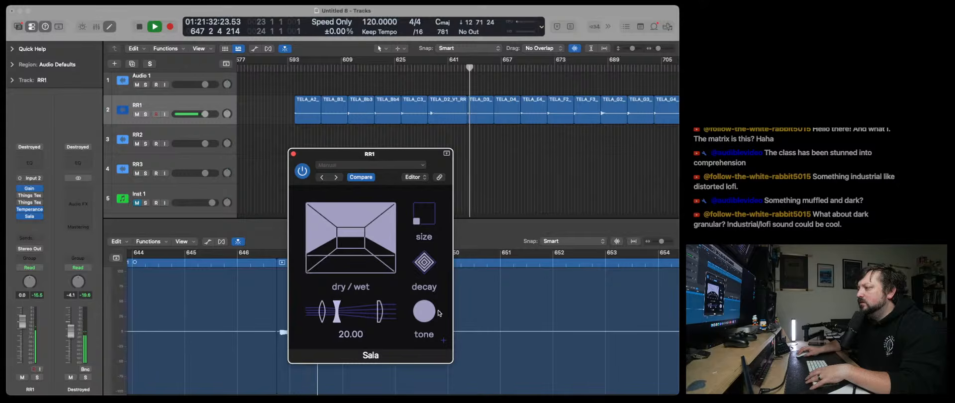
pyautogui.moveTo(439, 312); pyautogui.dragTo(346, 280)
pyautogui.moveTo(325, 313); pyautogui.dragTo(335, 202)
pyautogui.moveTo(343, 316); pyautogui.dragTo(343, 263)
# Audition the Bb4, C3, D2, D3, E4 and F2 samples through the adjusted Sala effect.
pyautogui.click(375, 71)
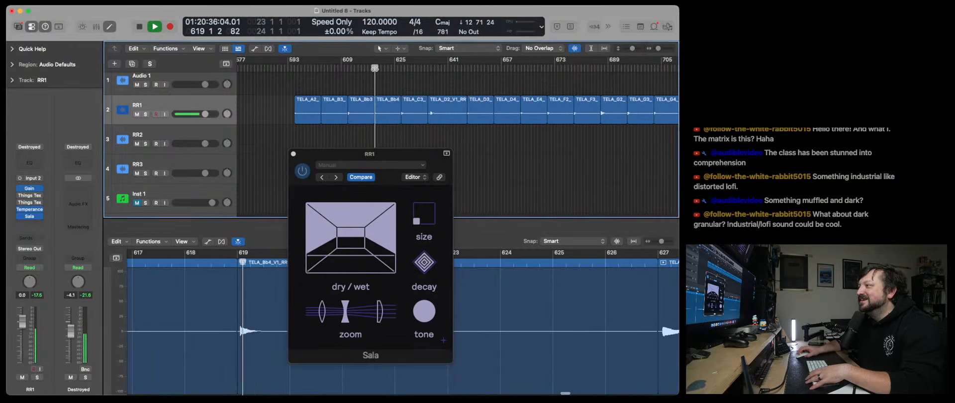
pyautogui.click(400, 69)
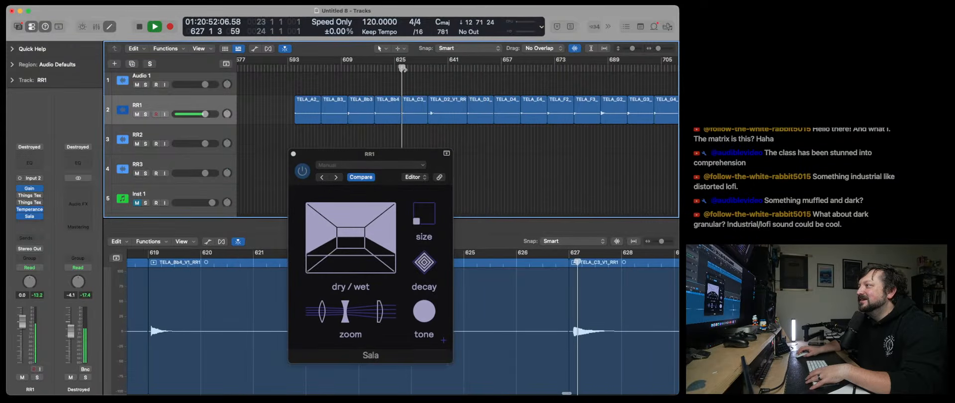
pyautogui.click(431, 69)
pyautogui.click(468, 70)
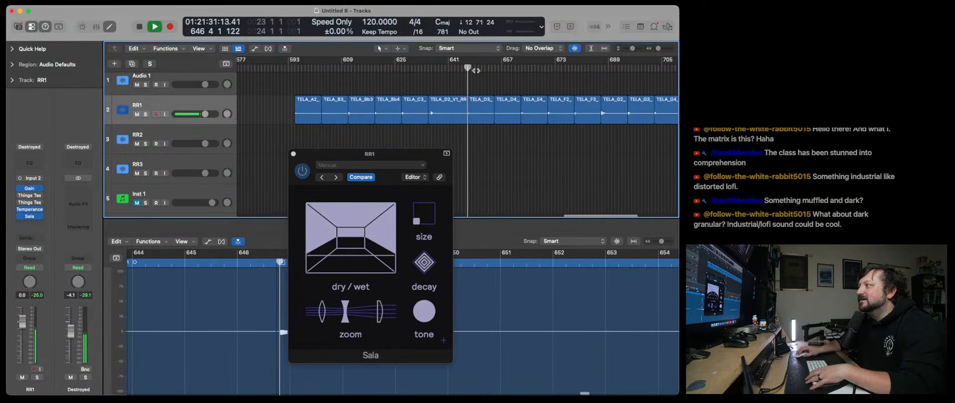
pyautogui.click(519, 69)
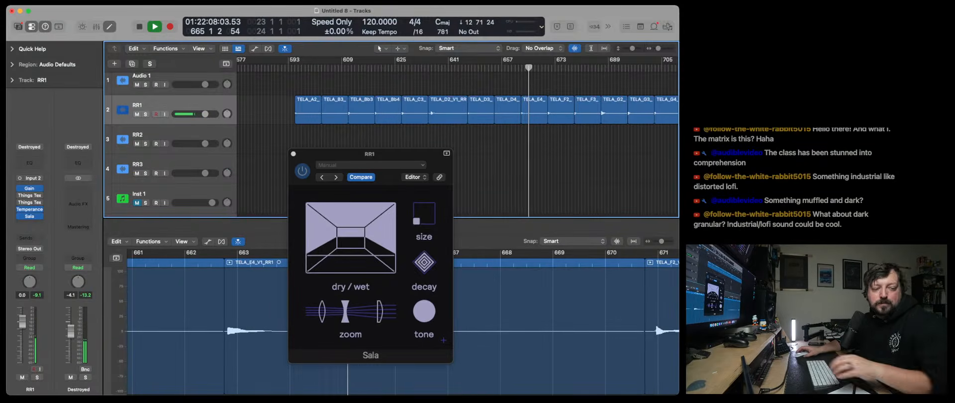
pyautogui.click(548, 69)
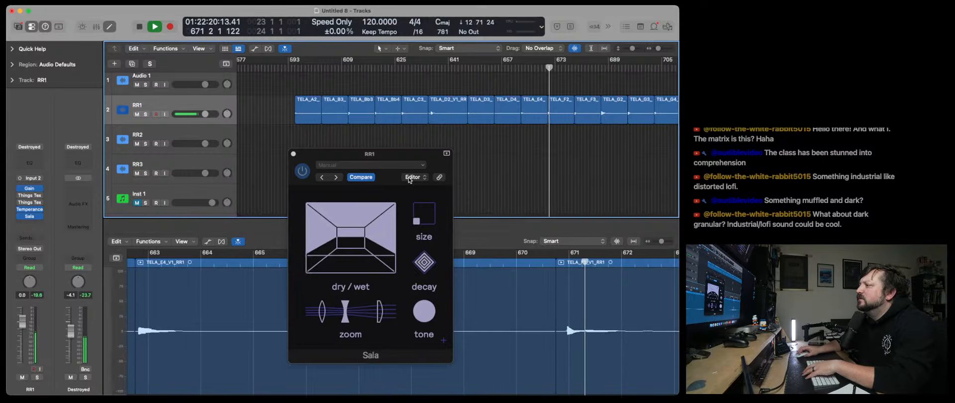
# Close Sala, replace it on the RR1 track with iZotope Trash, and play the samples from A2 with the plug-in window fully in view.
pyautogui.click(293, 153)
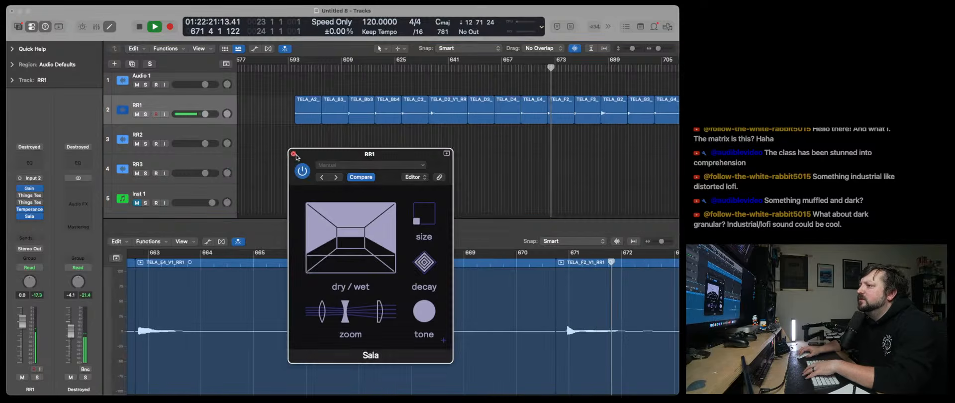
pyautogui.click(35, 216)
pyautogui.moveTo(87, 336)
pyautogui.moveTo(77, 396)
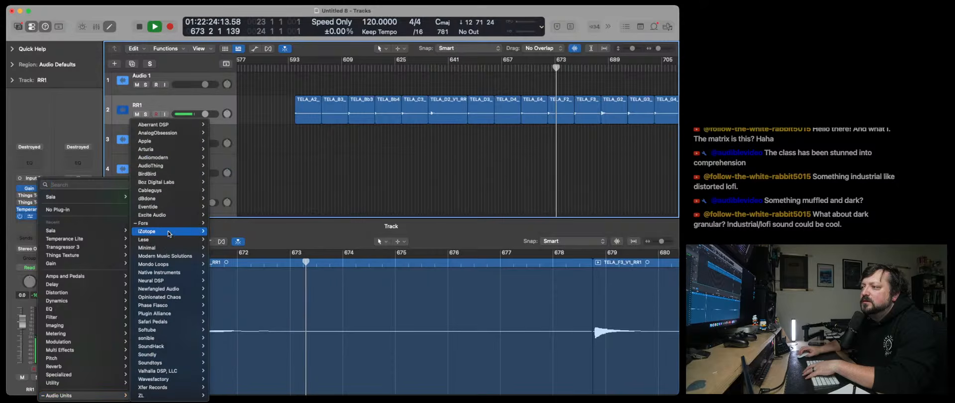
pyautogui.moveTo(169, 233)
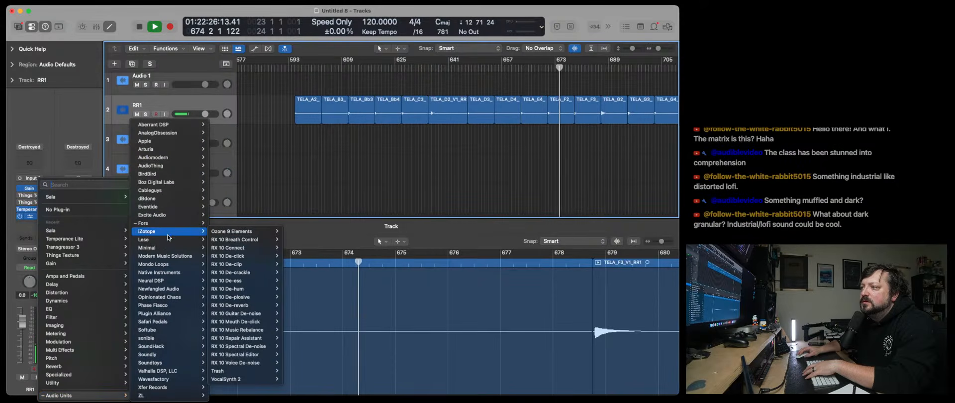
pyautogui.moveTo(248, 371)
pyautogui.click(291, 370)
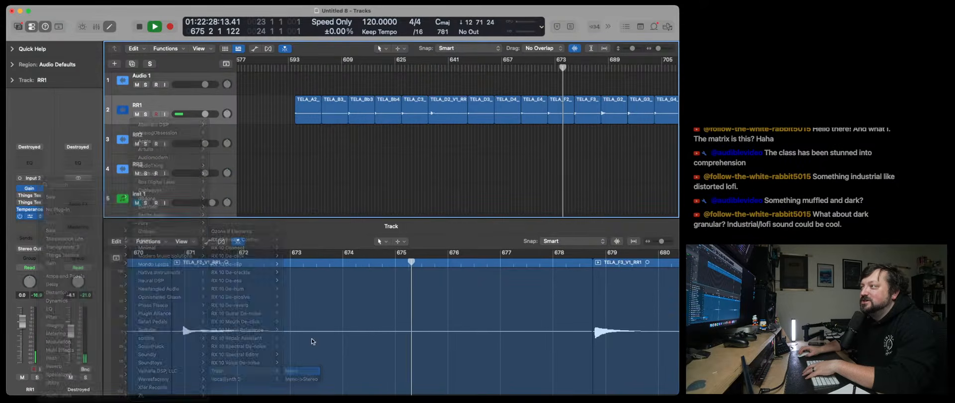
pyautogui.click(293, 68)
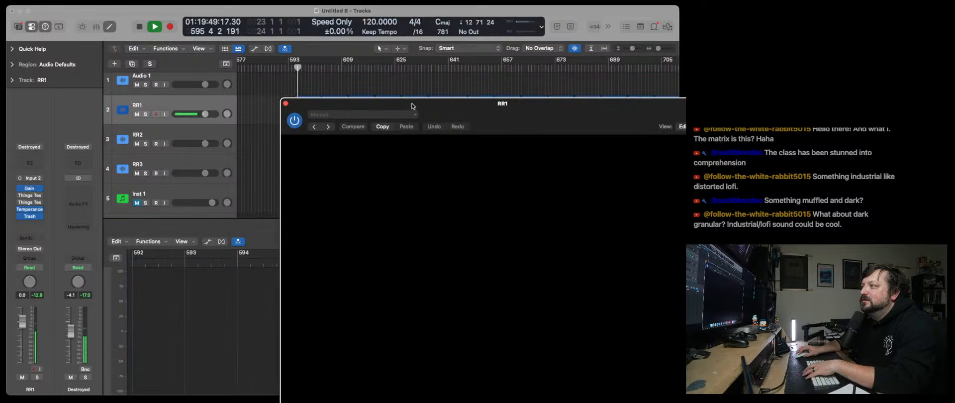
pyautogui.moveTo(412, 106); pyautogui.dragTo(204, 45)
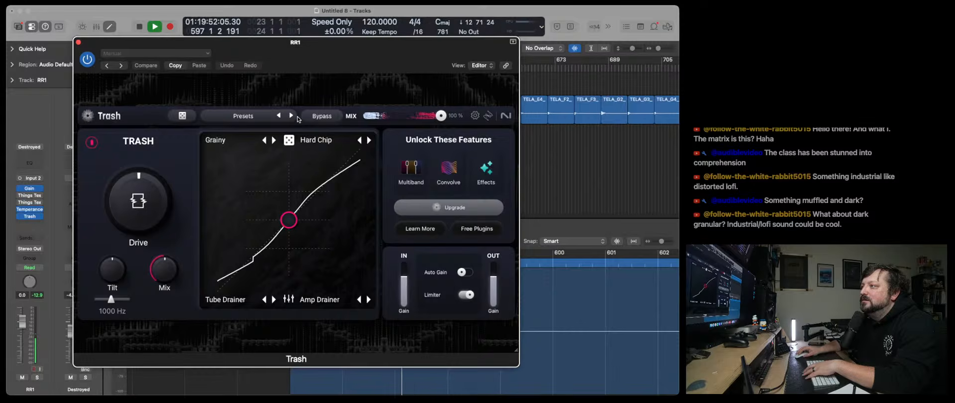
# Load Trash's Add Air preset and place its window so the later sample regions stay accessible.
pyautogui.click(292, 116)
pyautogui.moveTo(374, 61); pyautogui.dragTo(540, 74)
pyautogui.click(227, 107)
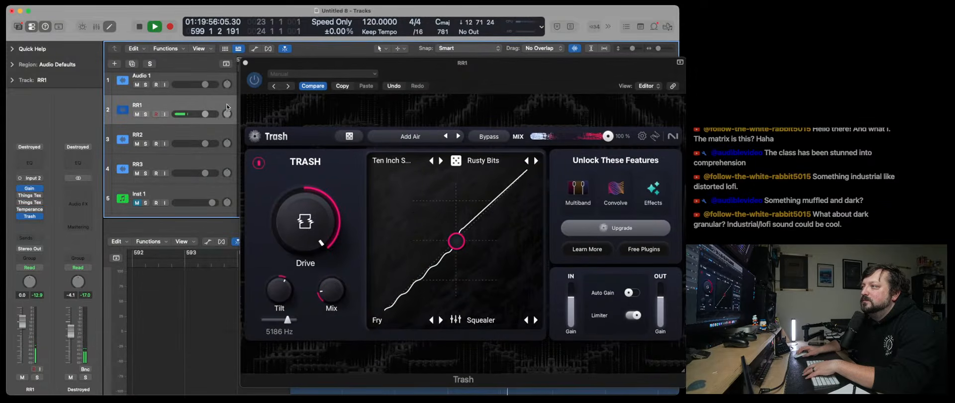
pyautogui.moveTo(286, 63); pyautogui.dragTo(149, 46)
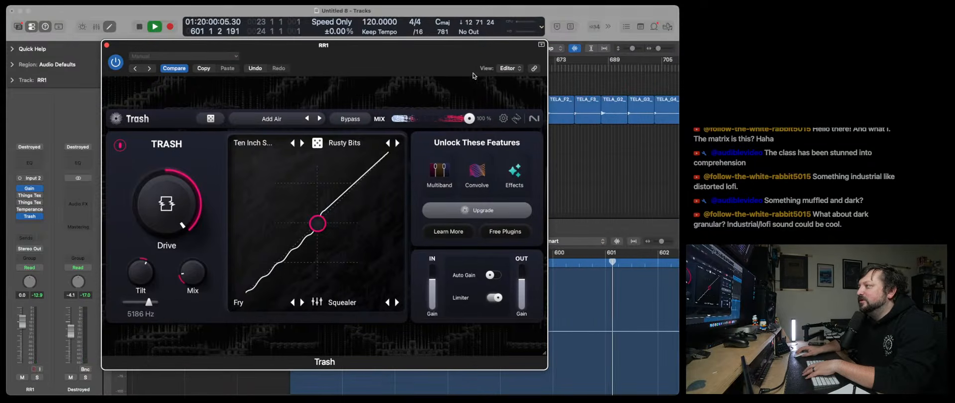
pyautogui.moveTo(467, 43); pyautogui.dragTo(384, 49)
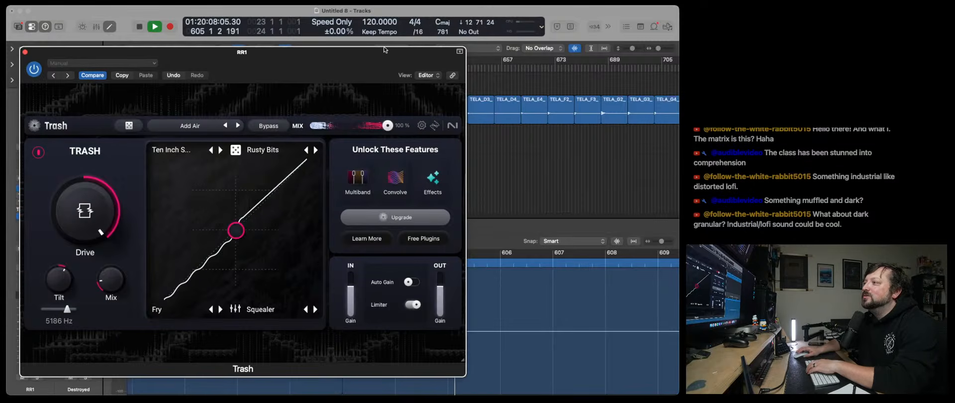
# Randomize Trash's four distortion types repeatedly, replaying the Bb3 sample to compare the combinations.
pyautogui.click(236, 149)
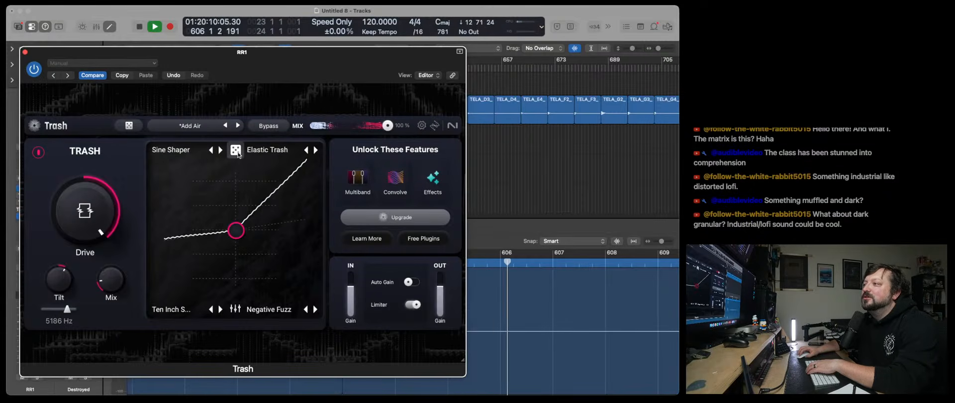
pyautogui.moveTo(450, 70); pyautogui.dragTo(417, 146)
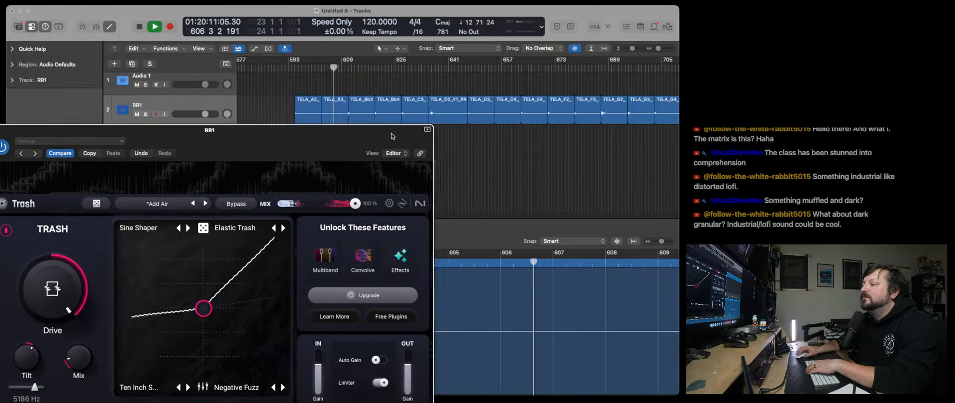
pyautogui.click(347, 68)
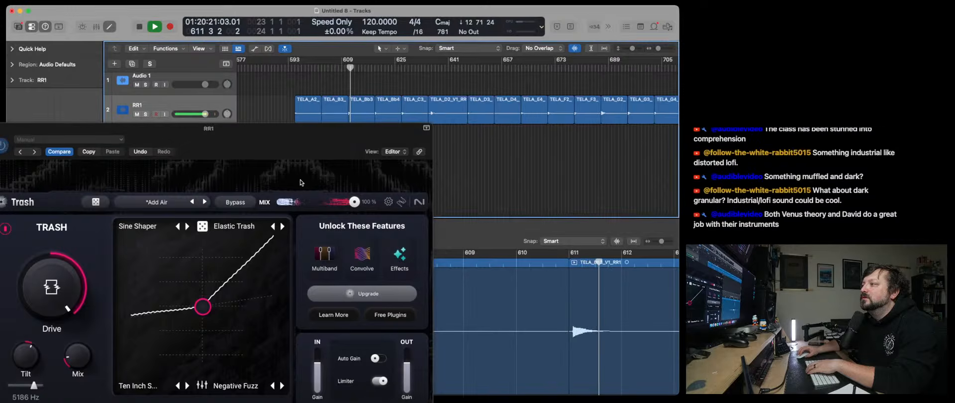
pyautogui.click(202, 226)
pyautogui.click(348, 68)
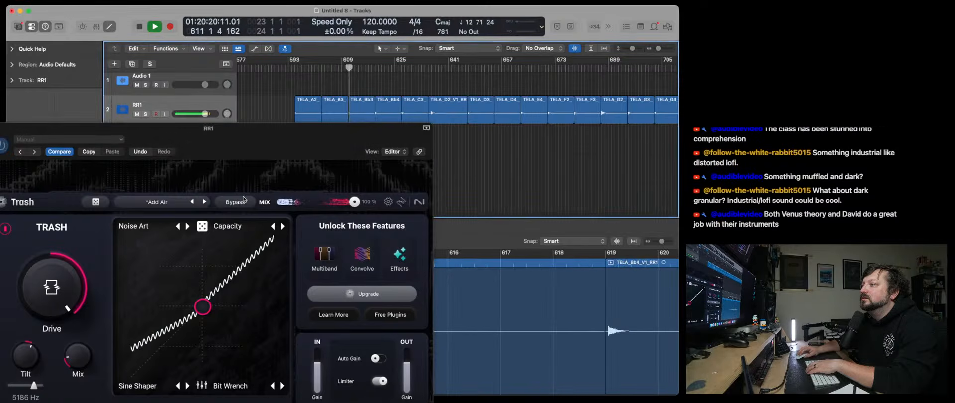
pyautogui.click(201, 229)
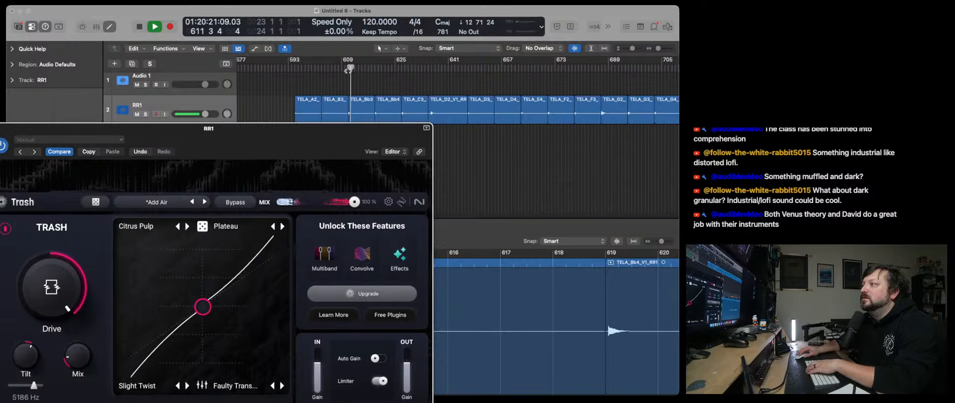
pyautogui.click(348, 68)
pyautogui.click(202, 226)
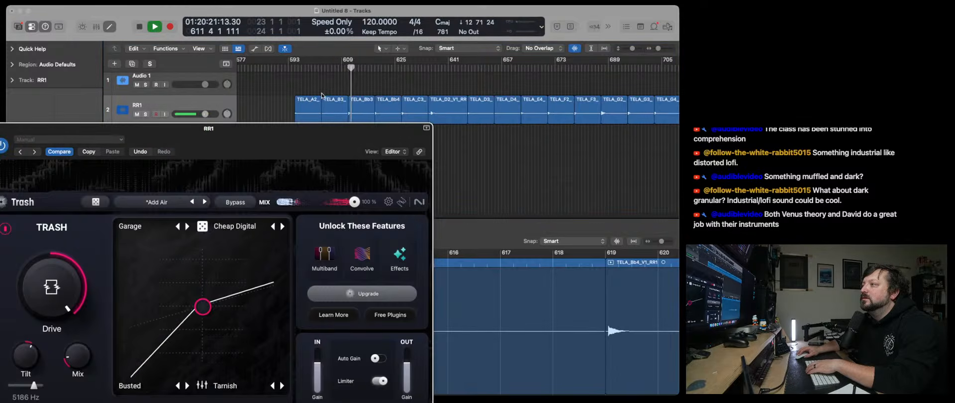
pyautogui.click(348, 70)
pyautogui.click(202, 226)
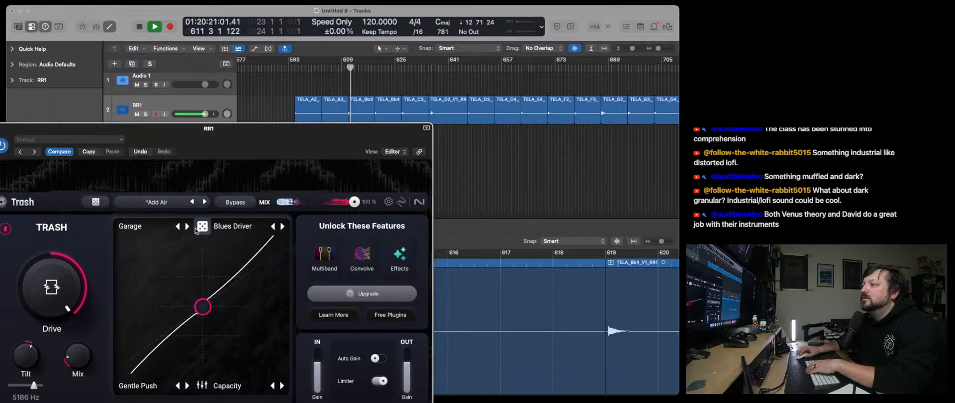
pyautogui.click(347, 68)
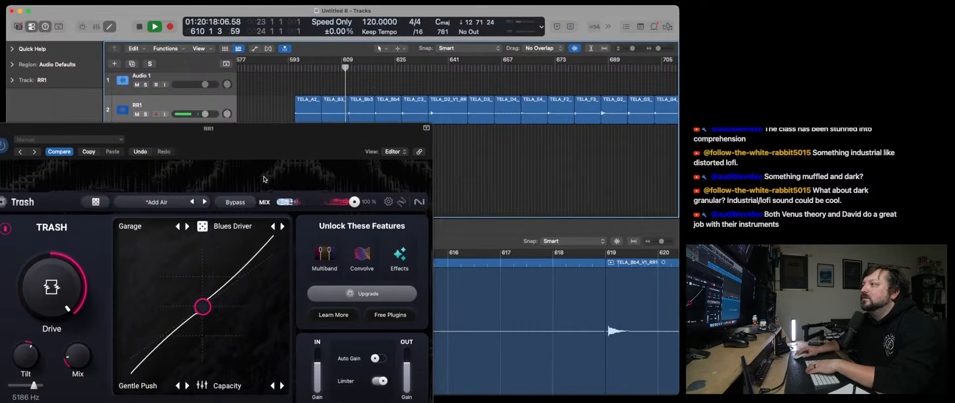
pyautogui.click(201, 227)
# Play the D2 sample with Trash's window clear of it and randomize the distortion types until Gentle Push and Hot Tin Roof are loaded.
pyautogui.moveTo(428, 147); pyautogui.dragTo(410, 78)
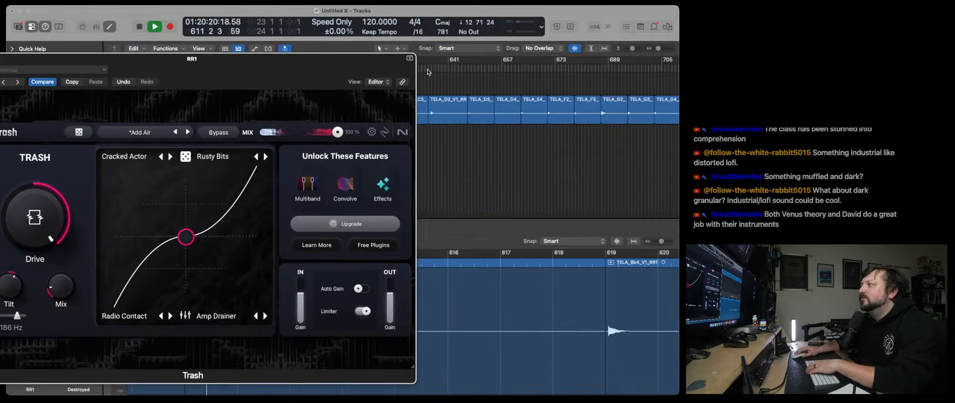
pyautogui.click(428, 72)
pyautogui.click(186, 157)
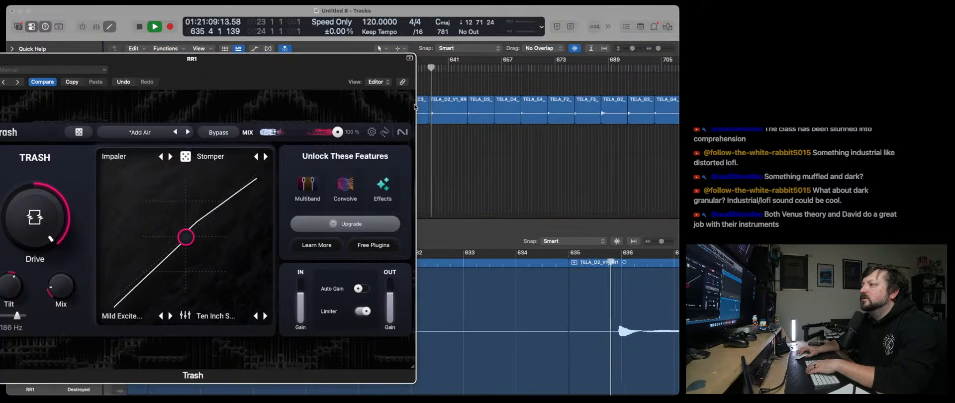
pyautogui.click(186, 157)
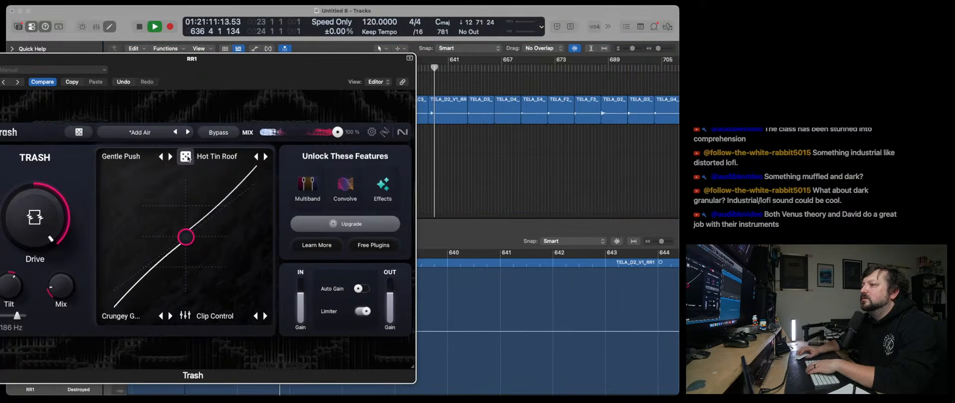
# Raise the Trash module's Mix to 0.90 and audition the D2, D3 and E4 samples with it.
pyautogui.moveTo(66, 287); pyautogui.dragTo(92, 208)
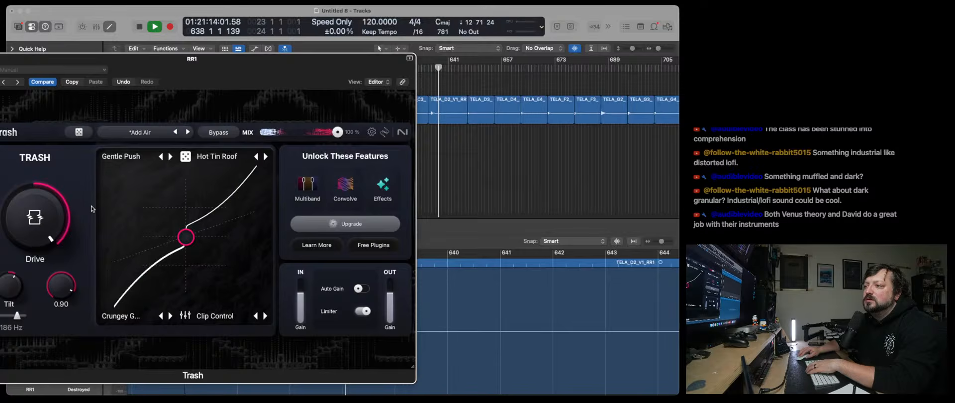
pyautogui.click(431, 67)
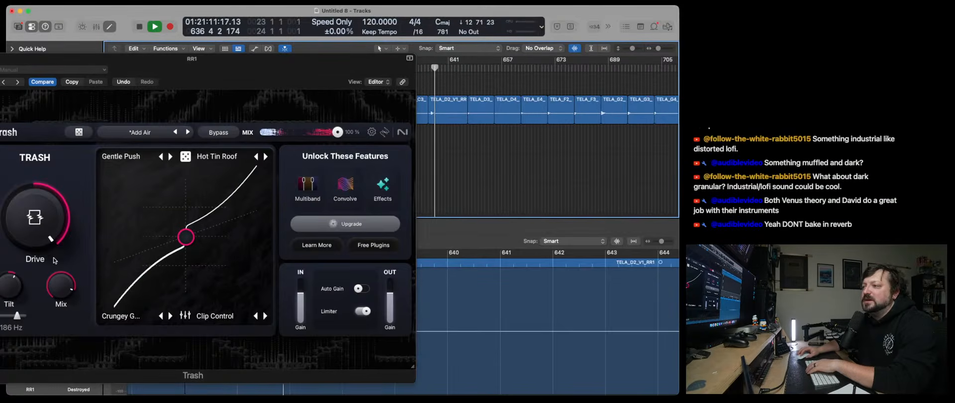
pyautogui.click(468, 68)
pyautogui.click(520, 68)
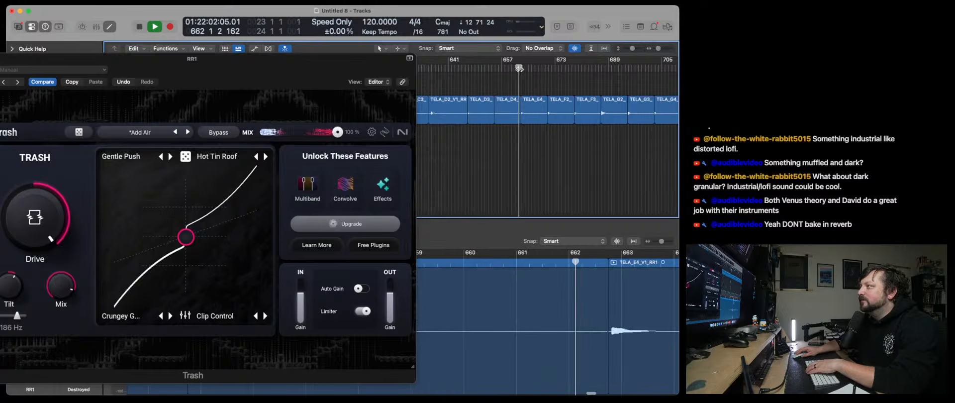
# Try a Tilt of -10.00 and reduce the Trash module's Mix during playback, stopping once adjusted.
pyautogui.click(35, 262)
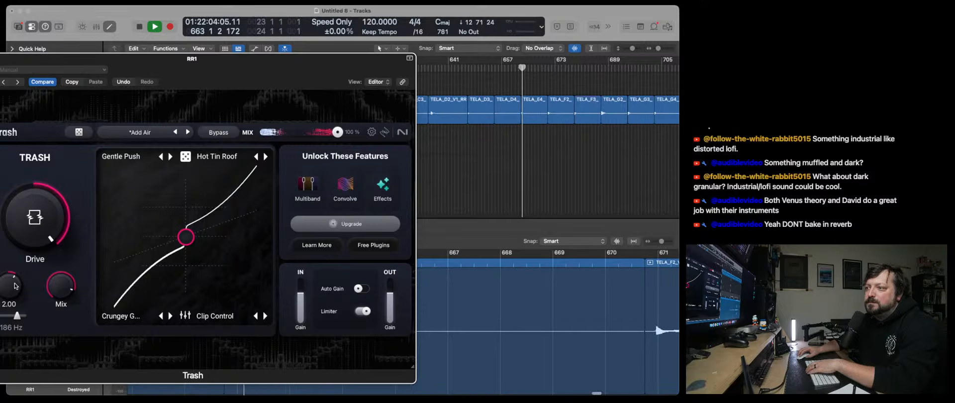
pyautogui.moveTo(13, 297); pyautogui.dragTo(12, 315)
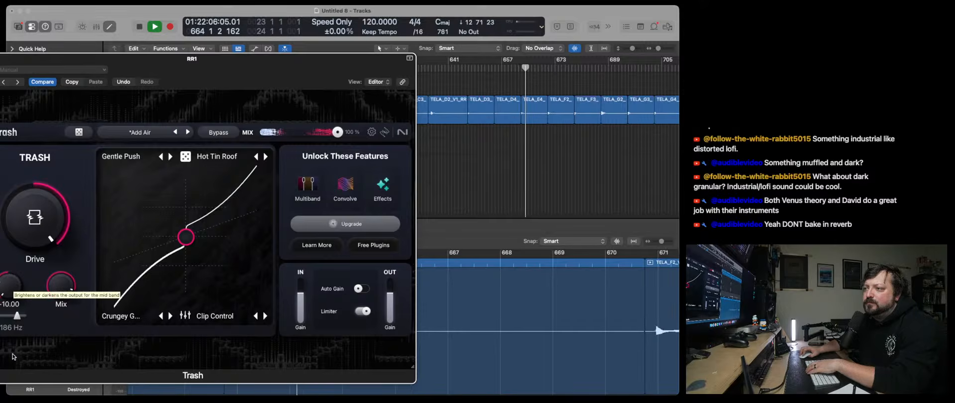
pyautogui.moveTo(68, 285); pyautogui.dragTo(68, 316)
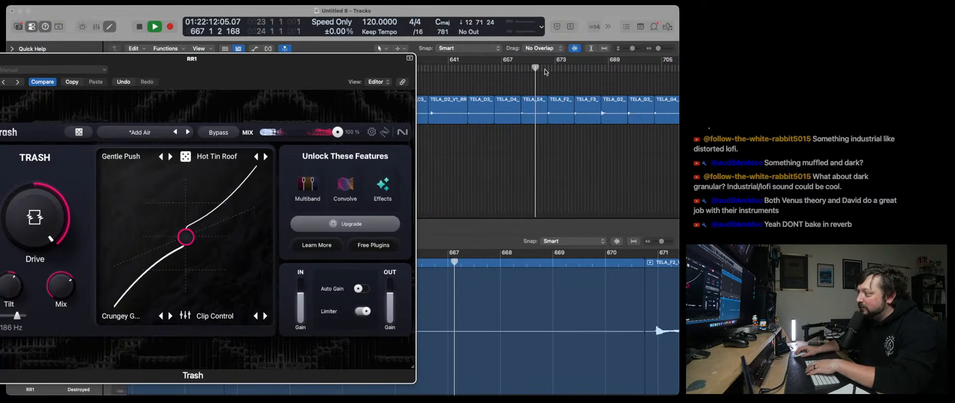
pyautogui.press('space')
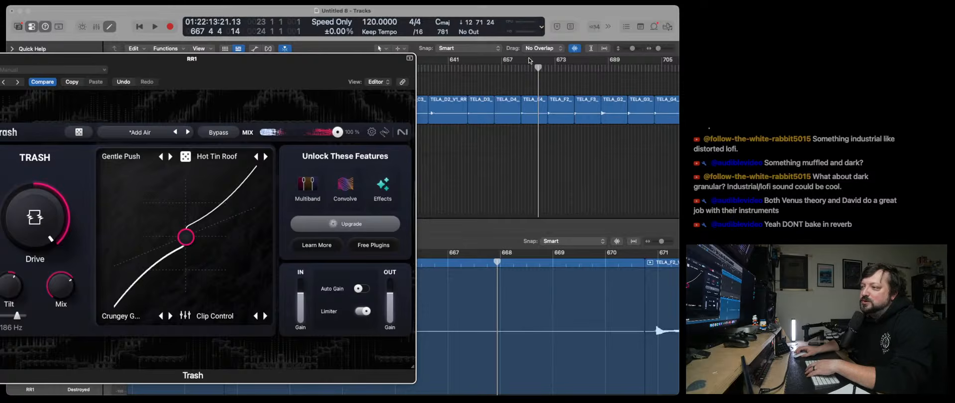
# Lower Trash's Drive slightly while playing the E4 sample, and audition F2 with the reduced drive.
pyautogui.click(520, 70)
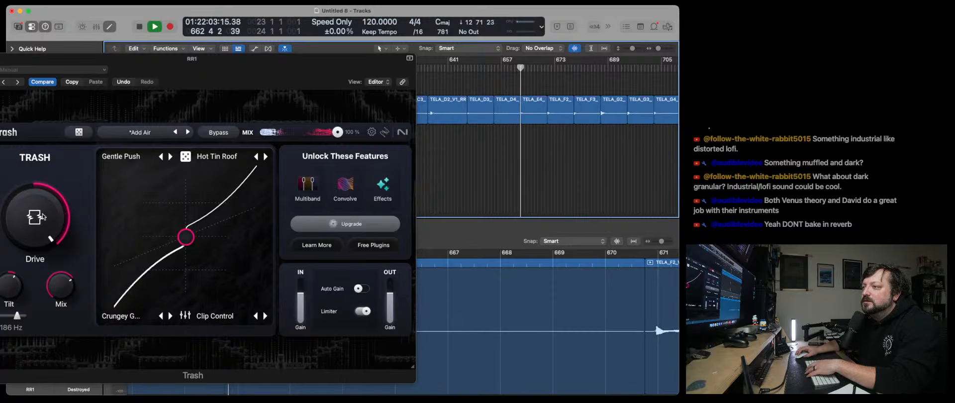
pyautogui.moveTo(46, 215); pyautogui.dragTo(45, 236)
pyautogui.click(547, 69)
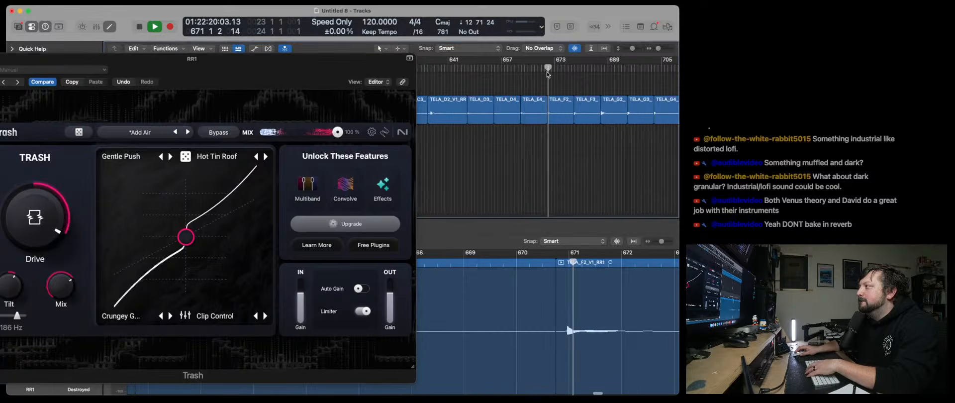
# Randomize the distortion types to a combination with Plateau and Bit Wrench, and audition the D3 and D2 samples.
pyautogui.click(185, 157)
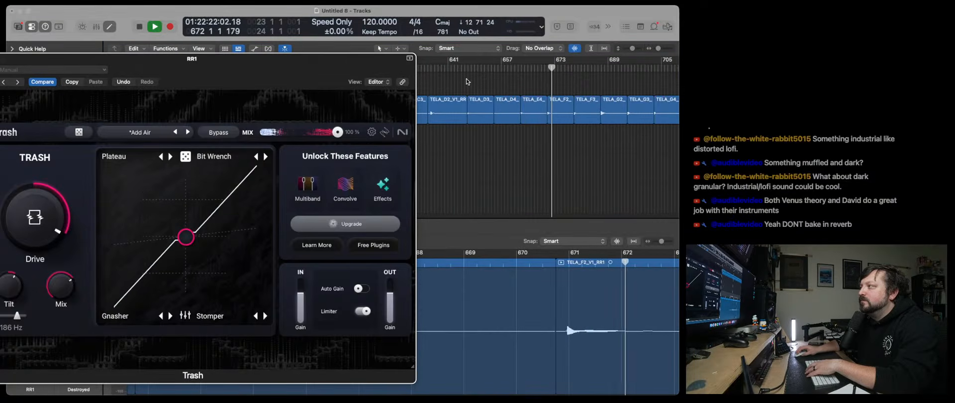
pyautogui.click(468, 68)
pyautogui.click(427, 69)
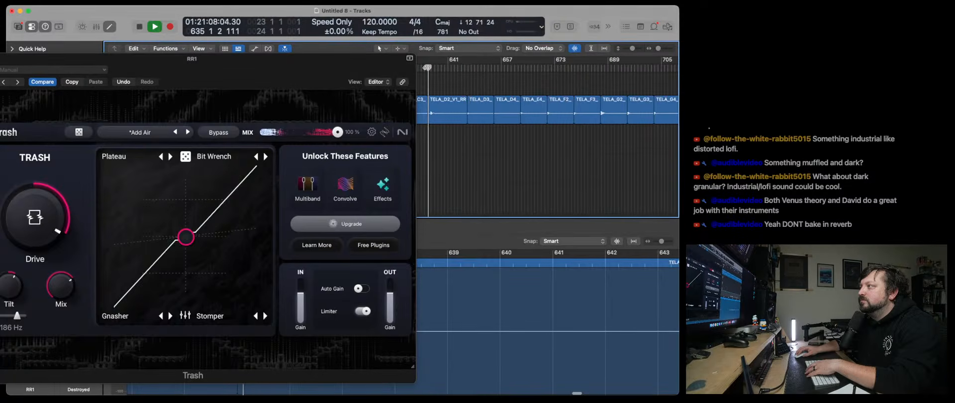
# Randomize the distortion types until Cracked Actor, Sine Shaper and Hard Chip are combined, and audition the D3 and E4 samples.
pyautogui.click(186, 157)
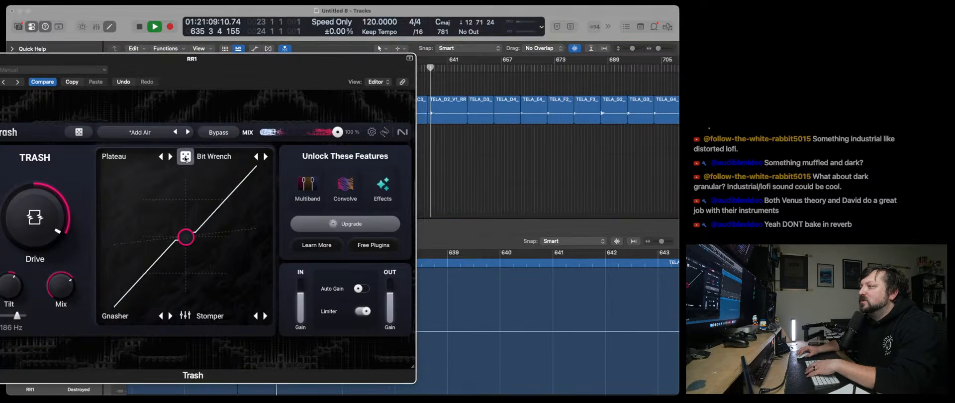
pyautogui.click(186, 157)
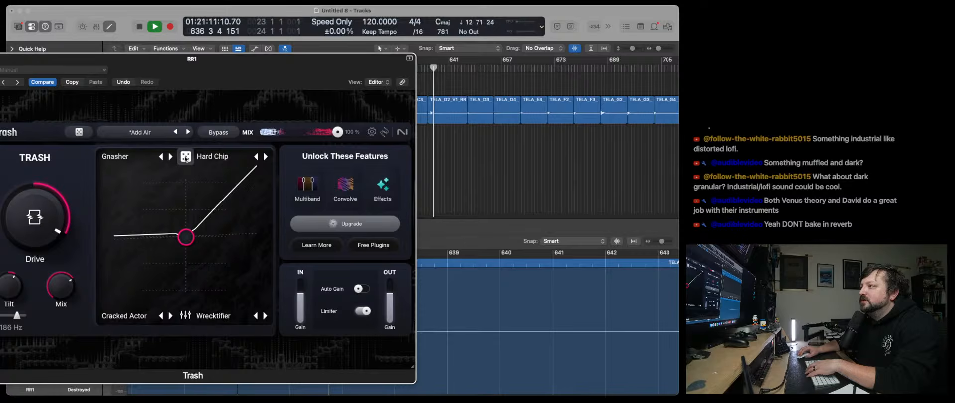
pyautogui.click(185, 157)
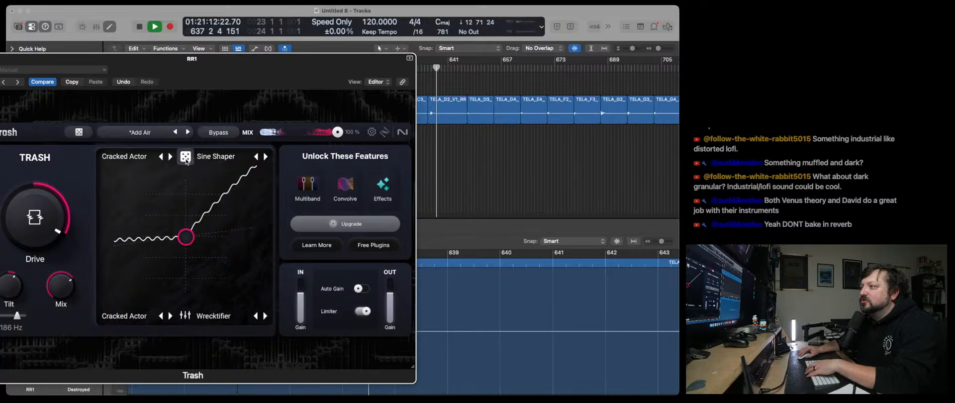
pyautogui.click(467, 71)
pyautogui.click(517, 69)
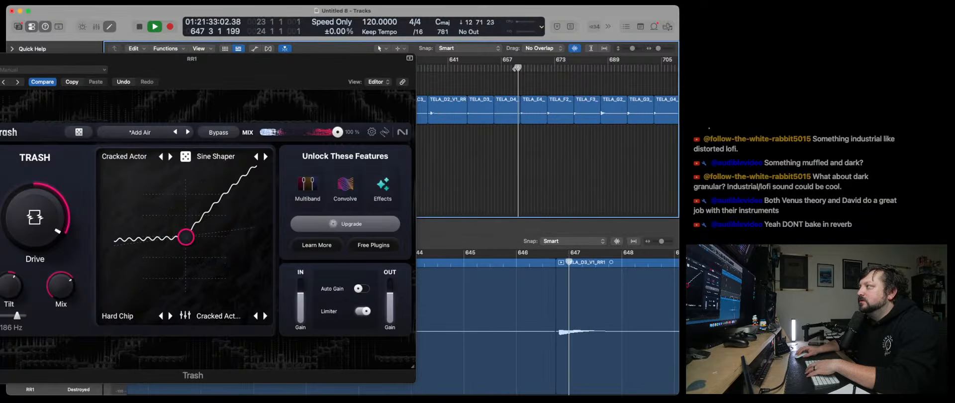
# Randomize Trash's distortion types until Negative Fuzz, Cracked Actor and Fry are combined, and lower the overall mix to 48%.
pyautogui.click(187, 157)
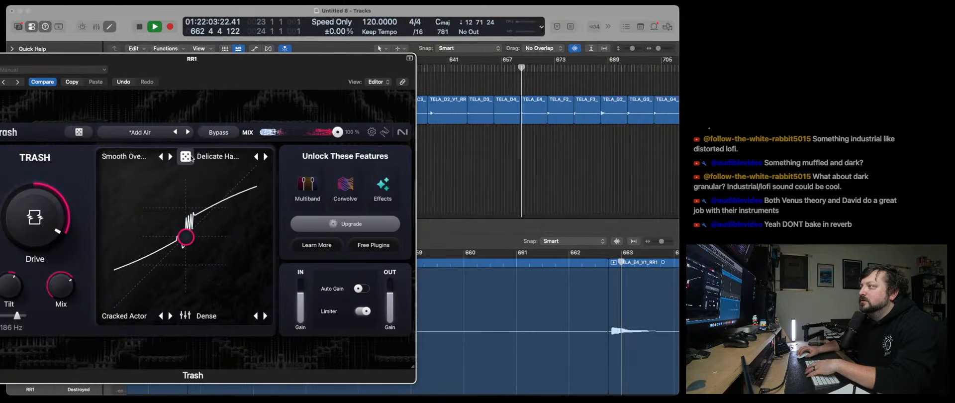
pyautogui.click(186, 157)
pyautogui.moveTo(339, 134); pyautogui.dragTo(298, 143)
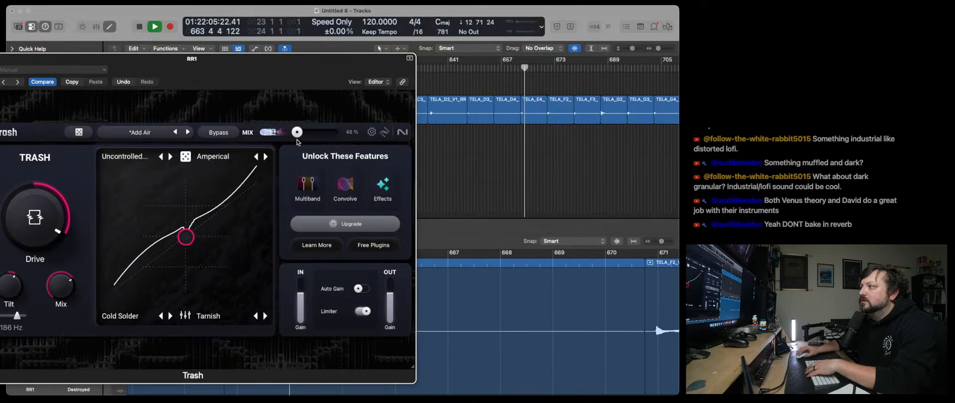
pyautogui.click(185, 157)
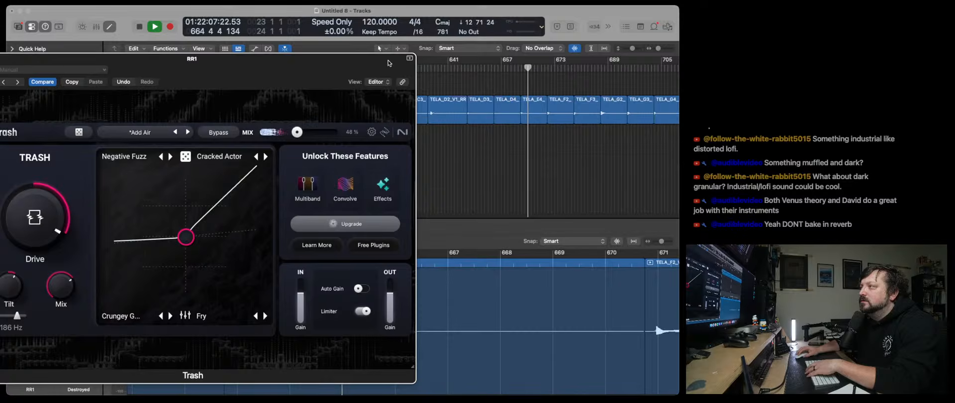
# Lower Trash's Drive slightly, close its window and stop playback.
pyautogui.moveTo(34, 226); pyautogui.dragTo(30, 249)
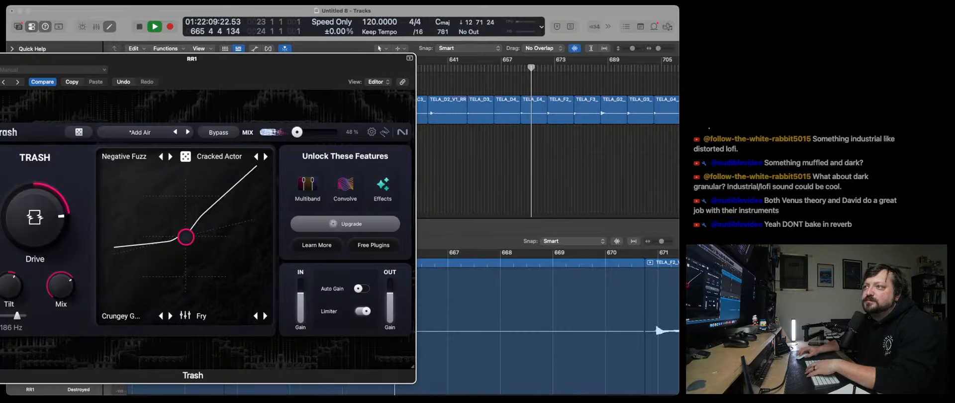
pyautogui.press('super+w')
pyautogui.press('space')
# Replace Trash on the RR1 channel with Minimal's Evoke plug-in in its Mono->Stereo version.
pyautogui.click(38, 216)
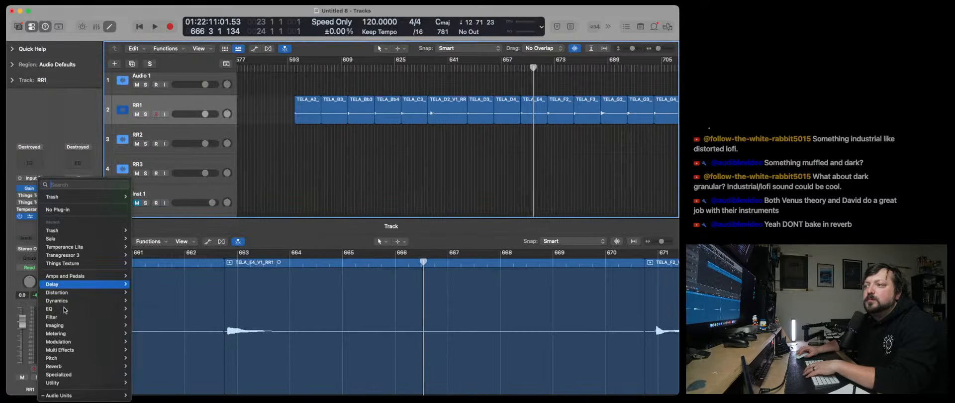
pyautogui.moveTo(90, 395)
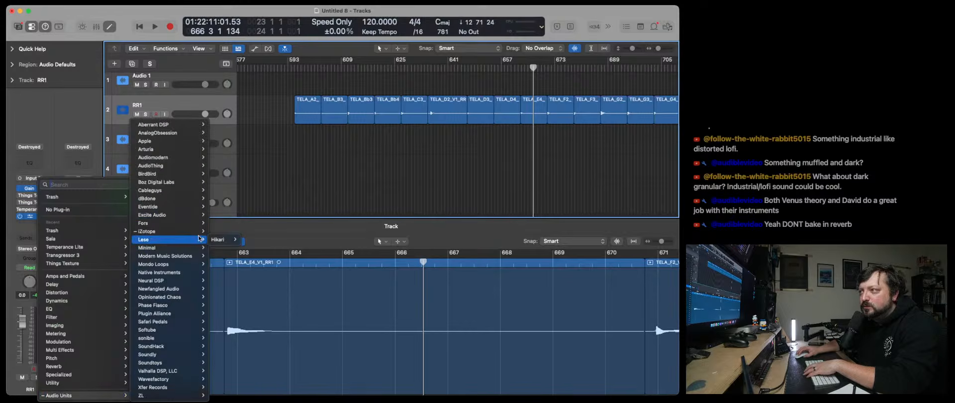
pyautogui.moveTo(194, 246)
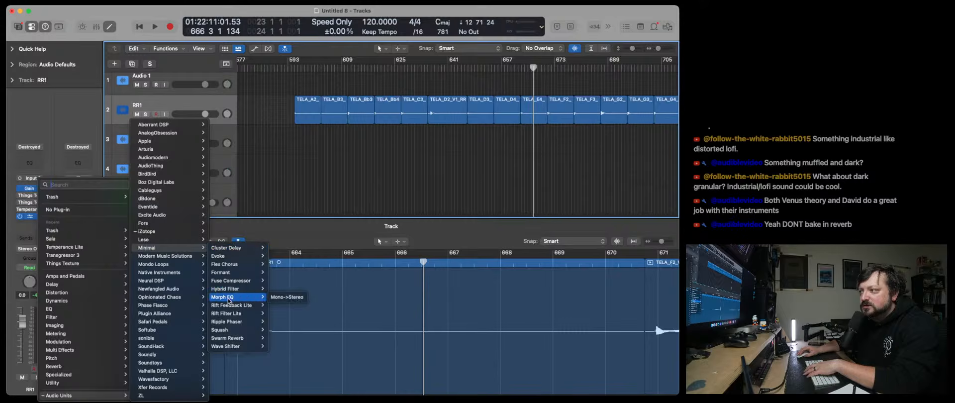
pyautogui.moveTo(235, 323)
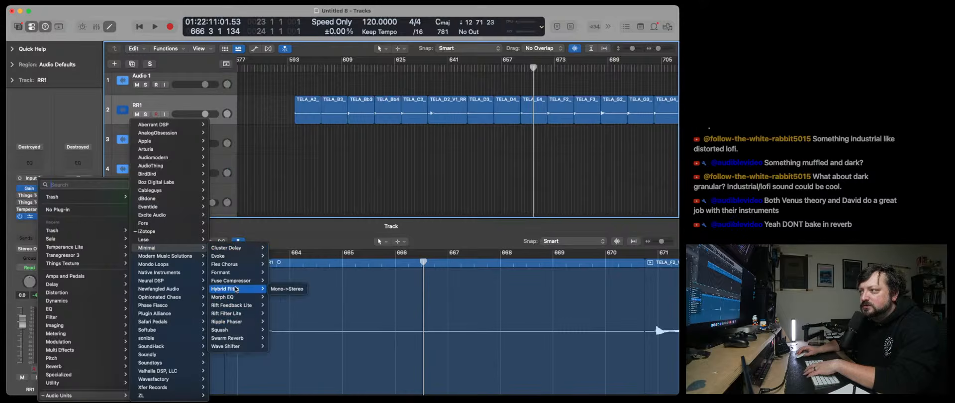
pyautogui.moveTo(245, 275)
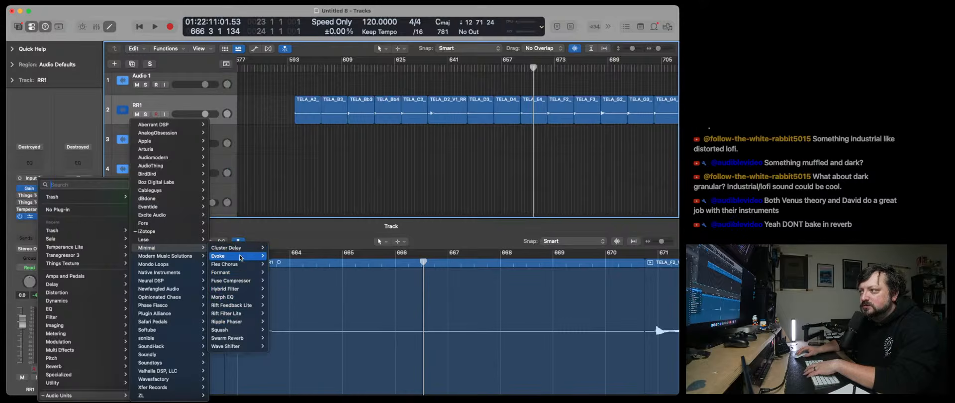
pyautogui.moveTo(234, 255)
pyautogui.click(279, 257)
# Play the samples from A2 through Evoke, inspect its window, and close it.
pyautogui.moveTo(291, 67); pyautogui.dragTo(293, 68)
pyautogui.press('space')
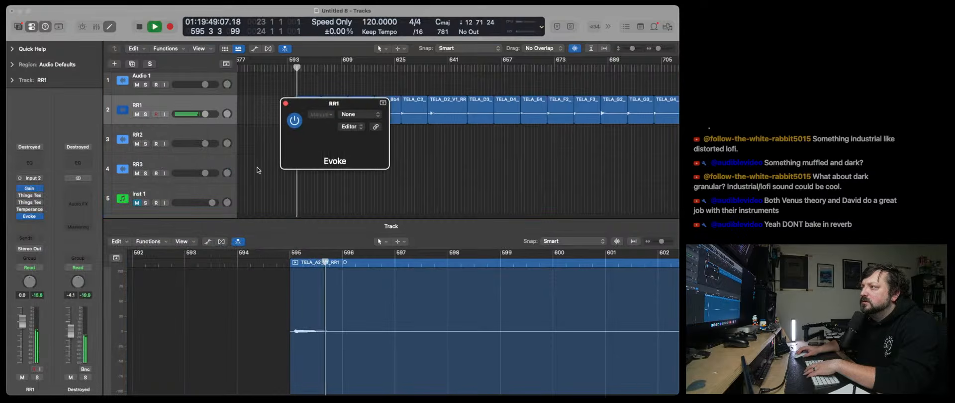
pyautogui.moveTo(363, 105); pyautogui.dragTo(185, 53)
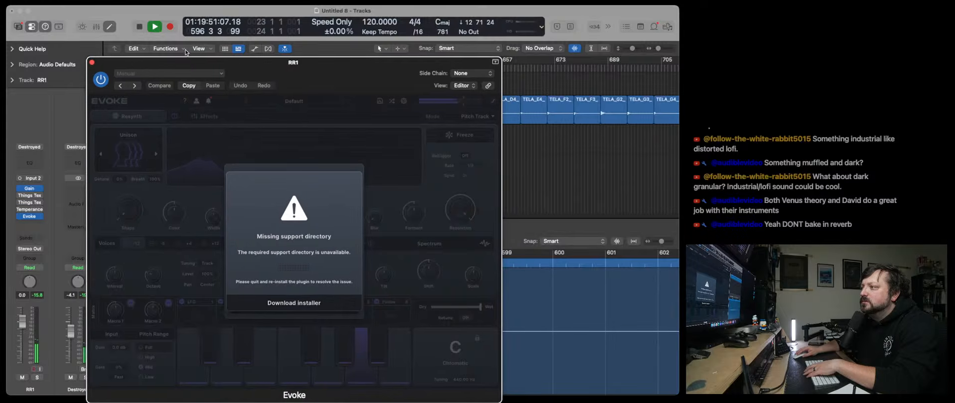
pyautogui.moveTo(256, 70); pyautogui.dragTo(233, 49)
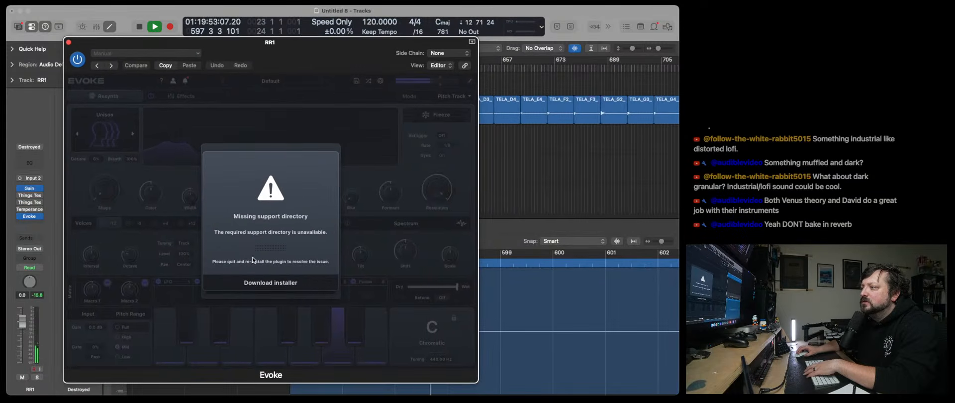
pyautogui.click(69, 43)
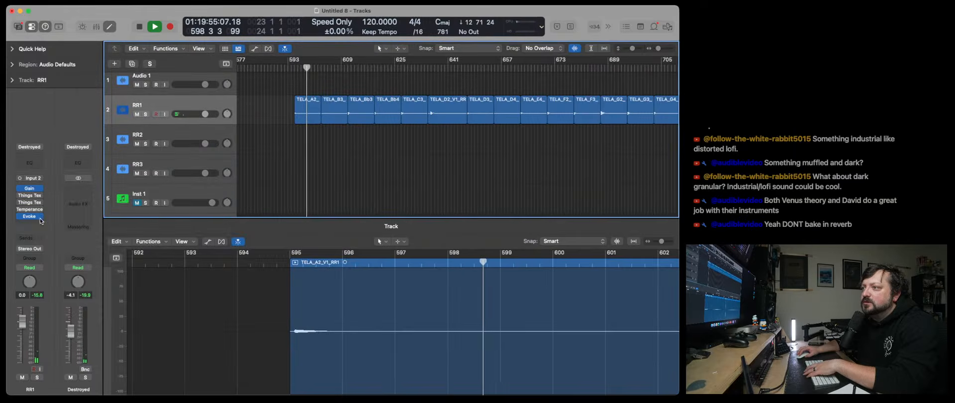
# Add the stereo fase plug-in by Opinionated Chaos after Evoke on RR1, and move its window clear of the later samples.
pyautogui.click(34, 217)
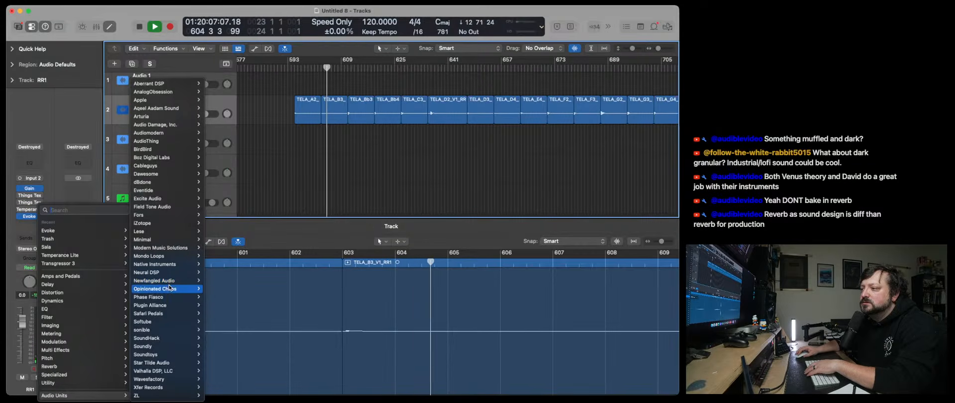
pyautogui.moveTo(170, 286)
pyautogui.moveTo(214, 288)
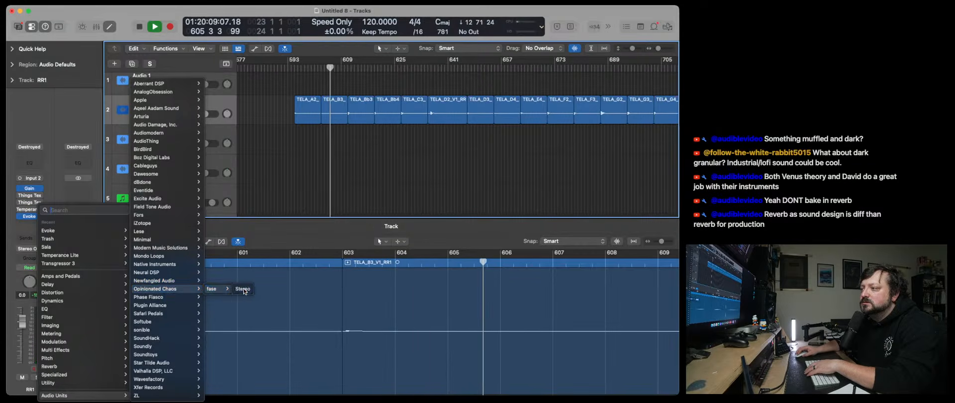
pyautogui.click(243, 289)
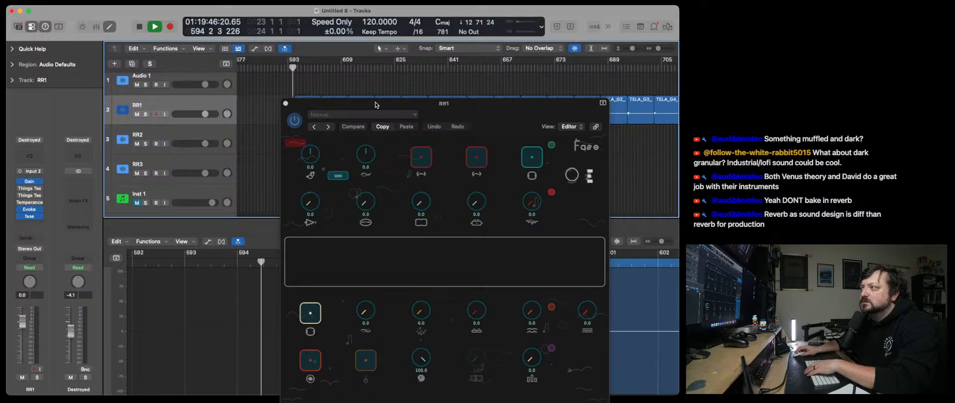
pyautogui.moveTo(376, 104); pyautogui.dragTo(112, 54)
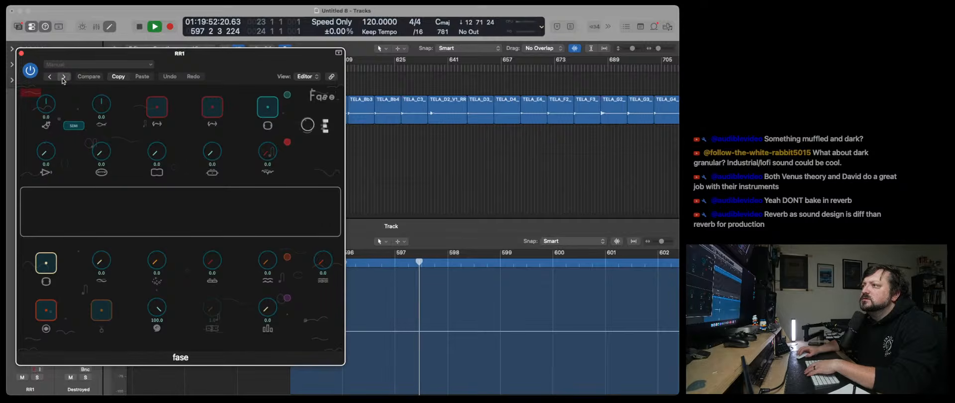
# Enable fase's teal block and the red block beside it in the upper row, and audition the Bb4, C3 and D2 samples.
pyautogui.click(91, 76)
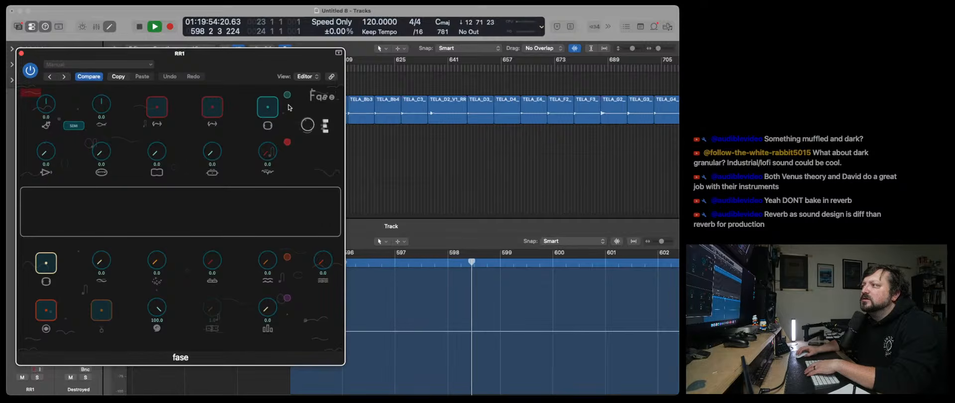
pyautogui.click(265, 109)
pyautogui.click(212, 107)
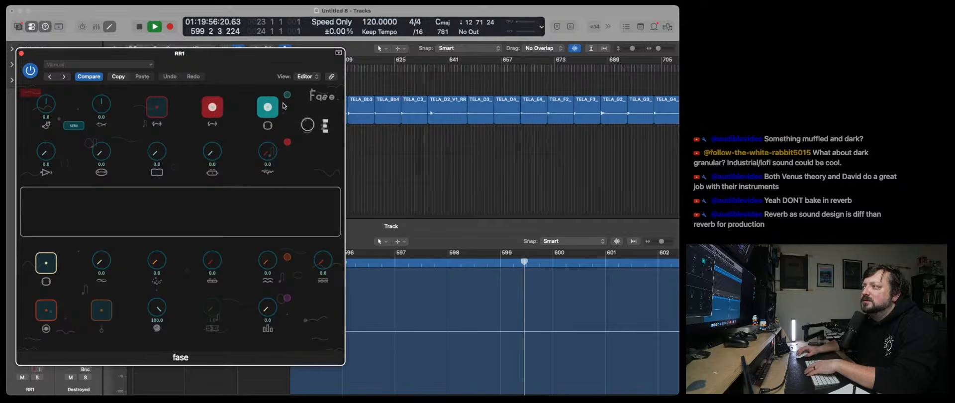
pyautogui.click(375, 69)
pyautogui.click(401, 69)
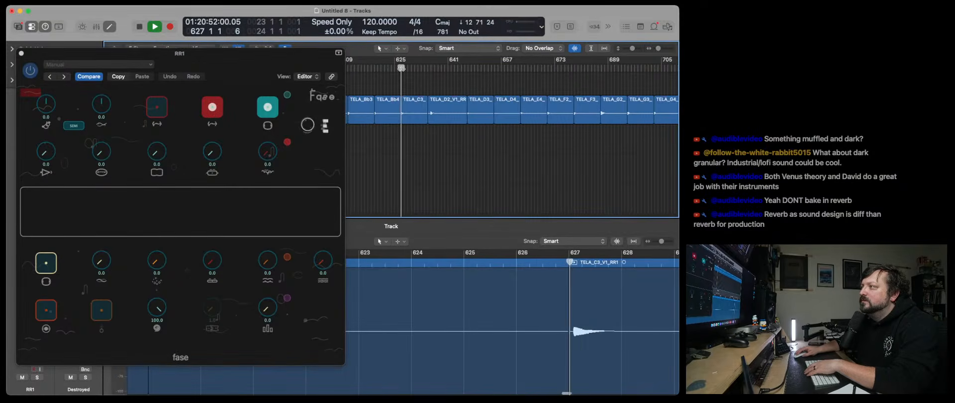
pyautogui.click(428, 69)
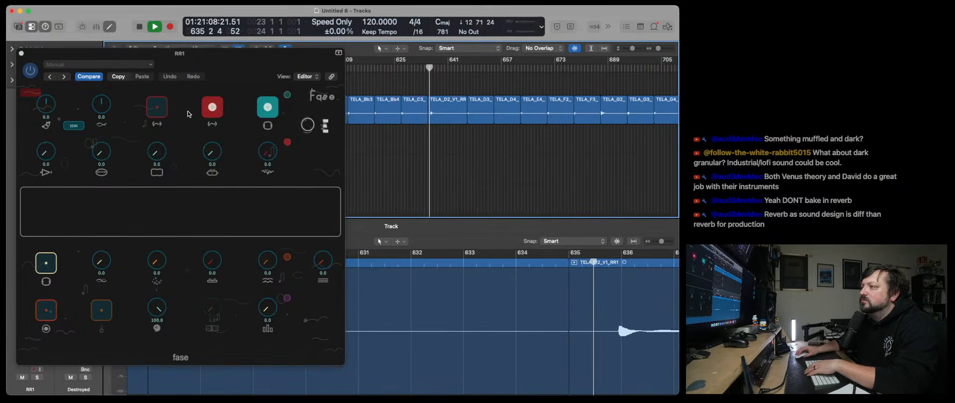
# Set the fase knob beneath the enabled red block to 41.0, and audition the samples C3, D2, D3, E4 and F2.
pyautogui.moveTo(213, 151); pyautogui.dragTo(221, 118)
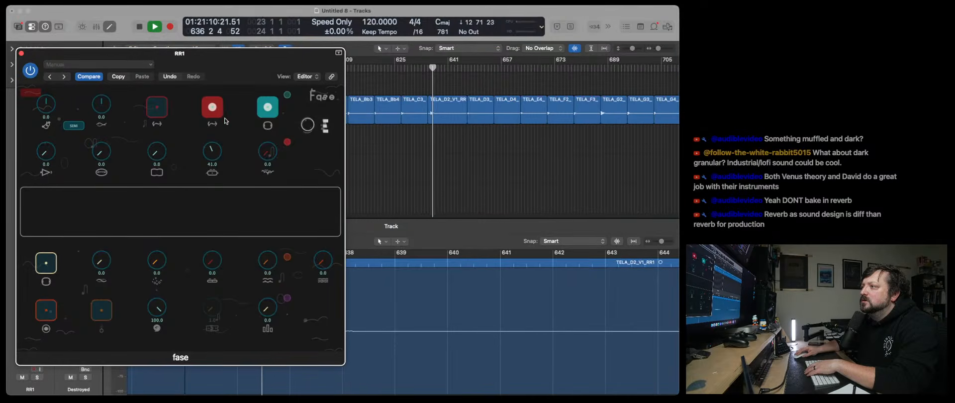
pyautogui.click(401, 68)
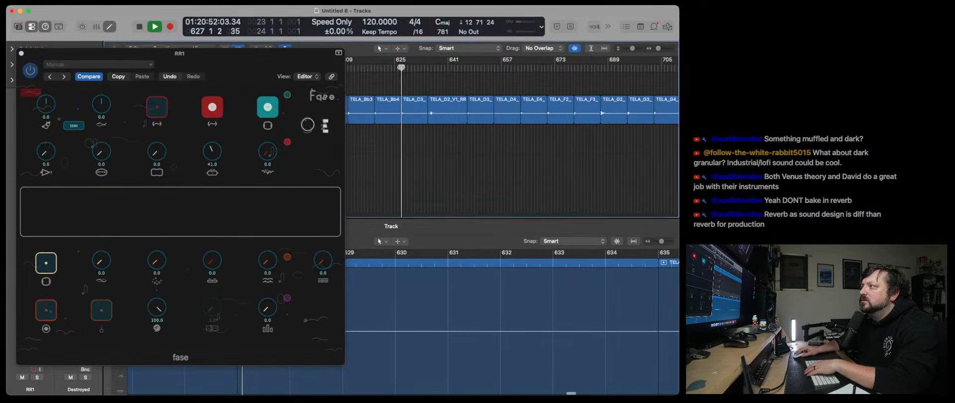
pyautogui.click(430, 68)
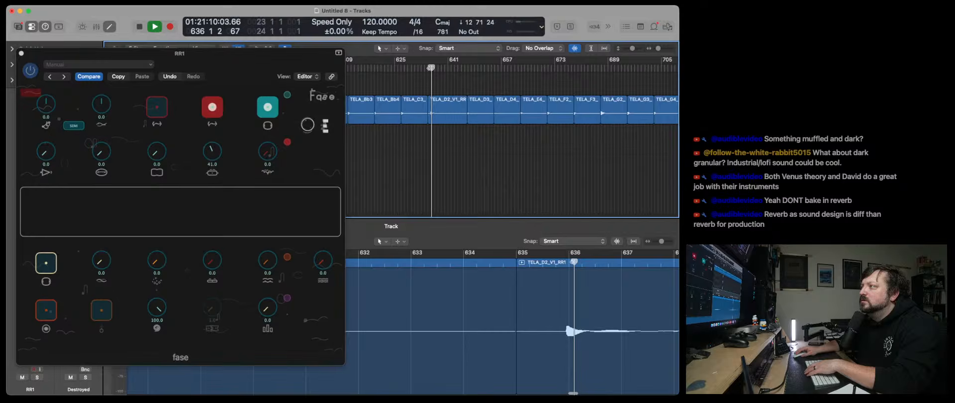
pyautogui.click(469, 68)
pyautogui.click(522, 68)
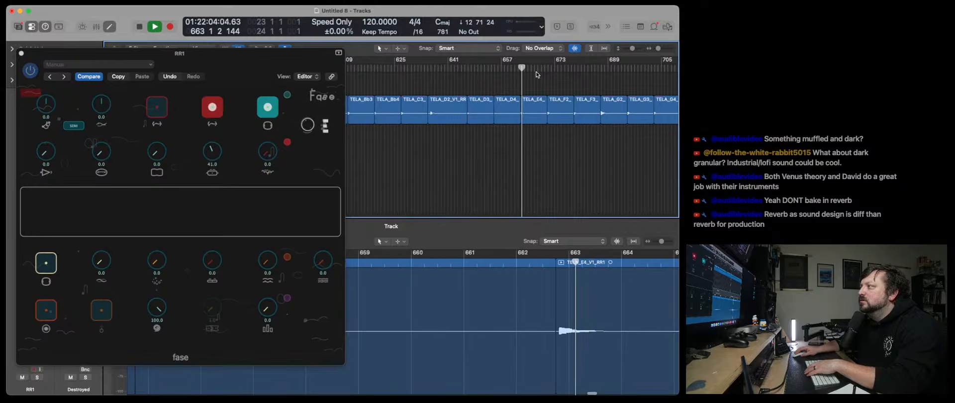
pyautogui.click(548, 69)
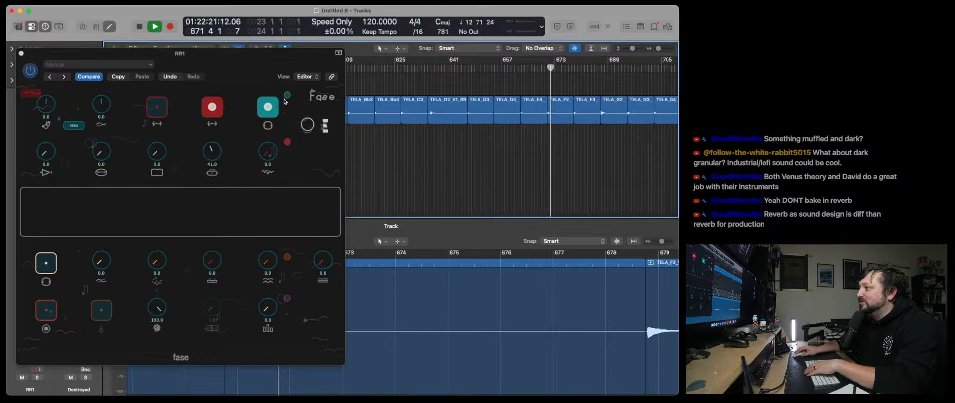
# Enable the remaining upper red block with the knob beneath it at 34.0, and try 7.0 on the scattered-dots knob while playing D2.
pyautogui.click(159, 113)
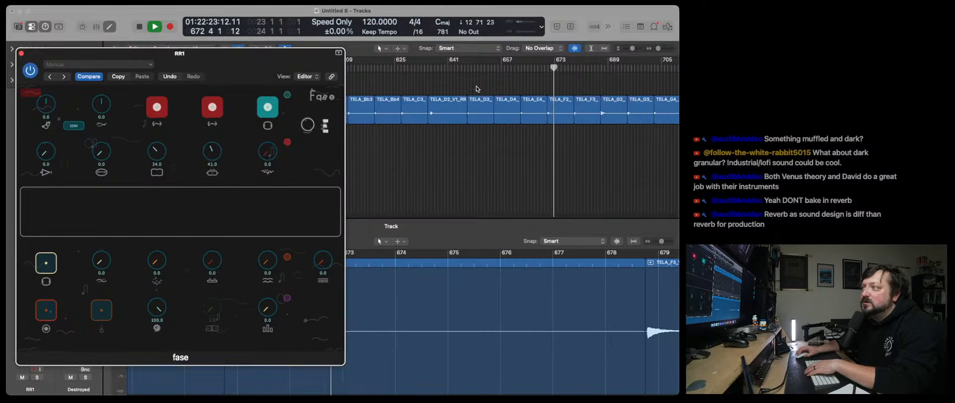
pyautogui.click(429, 68)
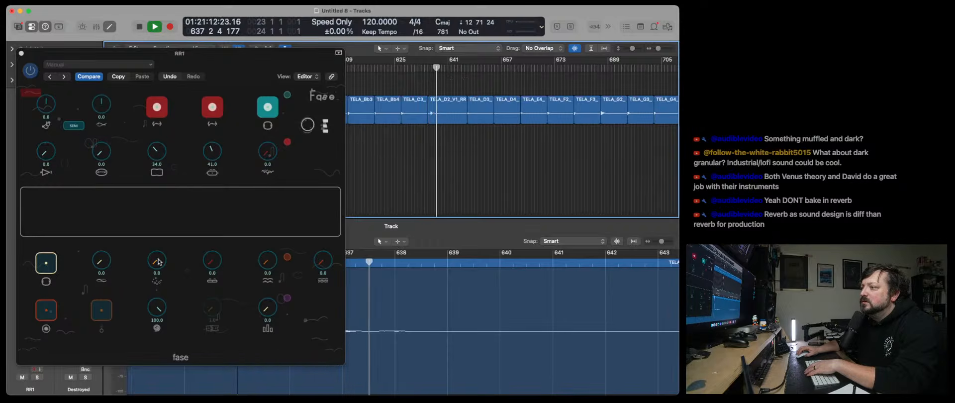
pyautogui.click(169, 214)
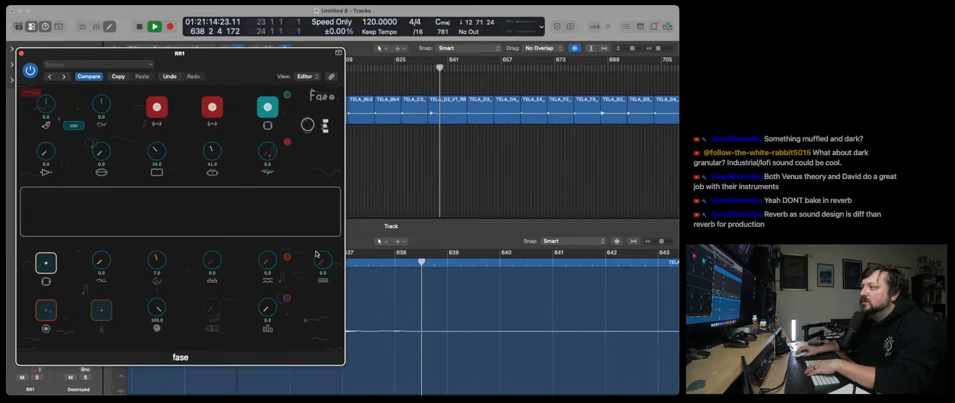
# Set fase's triangle-icon knob to 22.0, return the scattered-dots knob to 0.0, and raise the lower wave-icon knob to 37.0.
pyautogui.moveTo(46, 152); pyautogui.dragTo(50, 132)
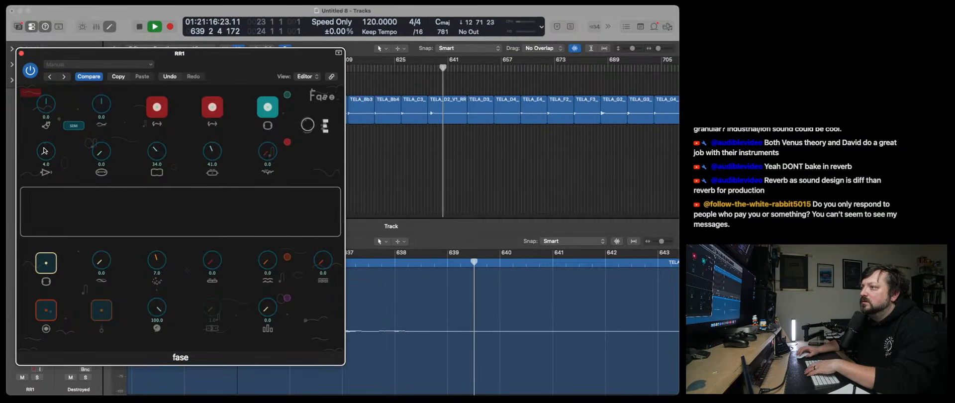
pyautogui.moveTo(160, 261); pyautogui.dragTo(158, 302)
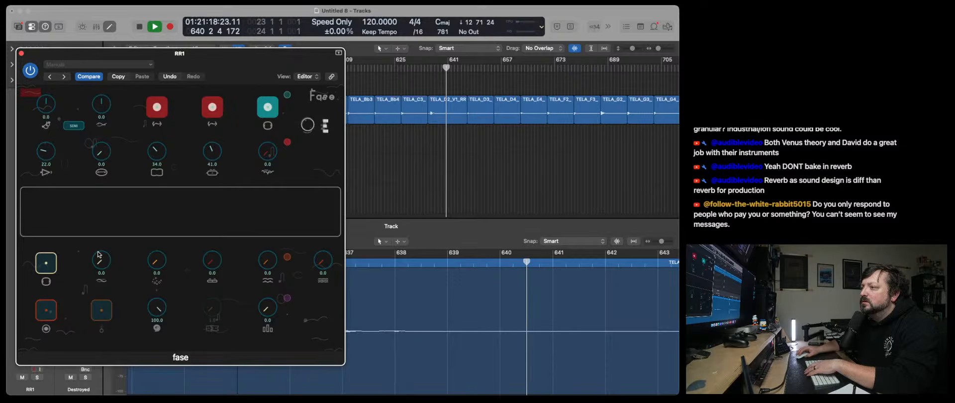
pyautogui.moveTo(100, 255); pyautogui.dragTo(109, 216)
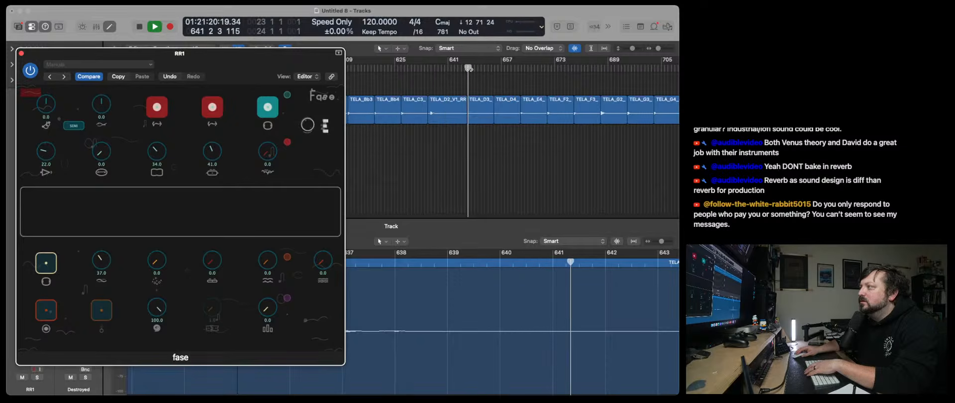
# Audition the D3, E4, F2 and G2 samples with the adjusted fase settings.
pyautogui.click(468, 68)
pyautogui.click(466, 68)
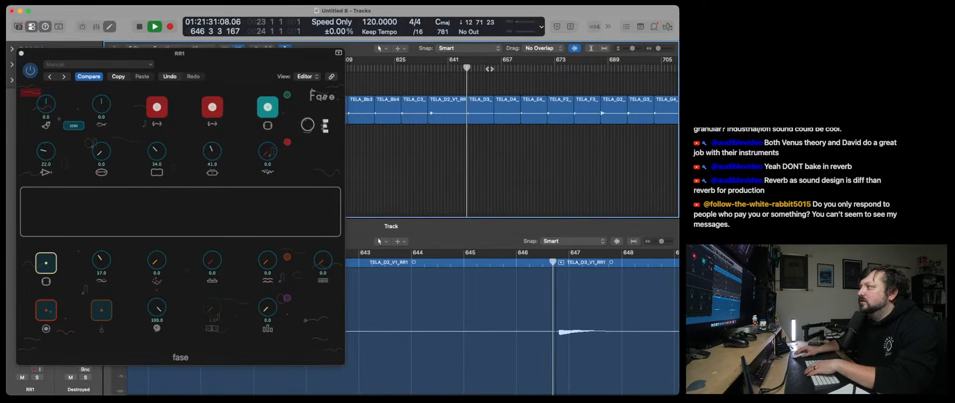
pyautogui.click(521, 67)
pyautogui.click(543, 67)
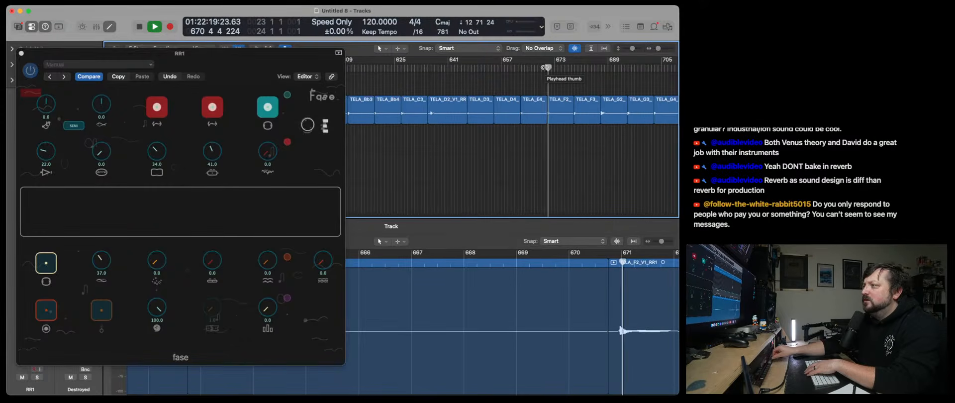
pyautogui.click(599, 70)
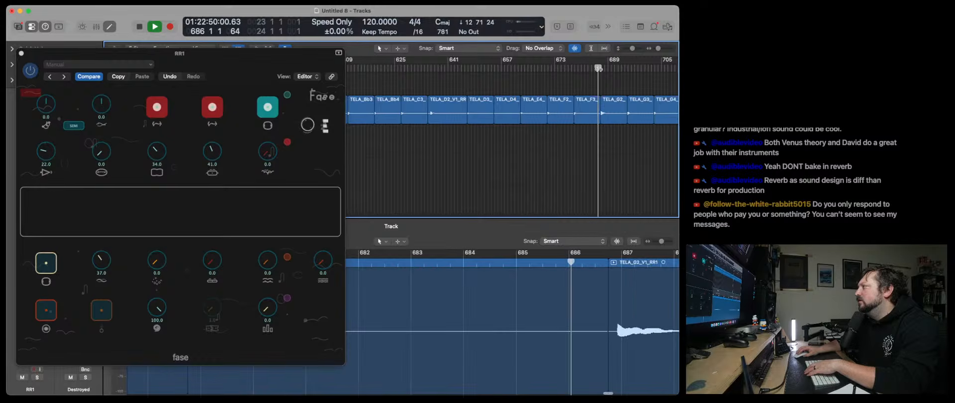
# Audition the G3 and G4 samples on the RR1 track with the current fase settings.
pyautogui.hscroll(2, 611, 81)
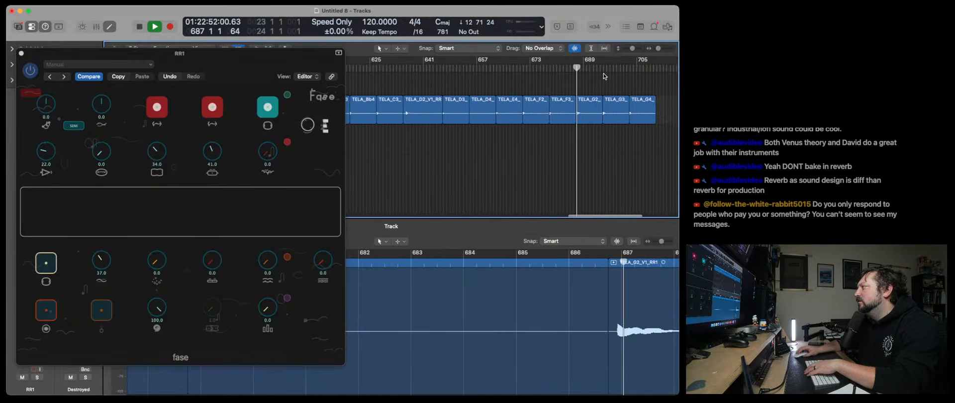
pyautogui.click(603, 70)
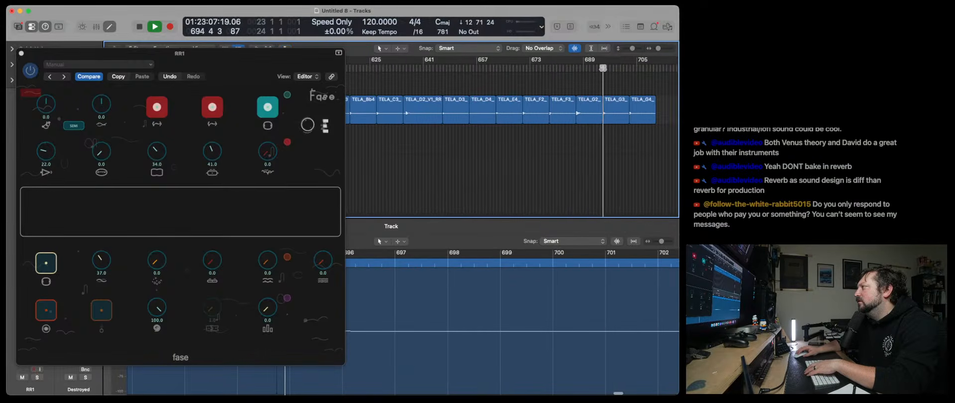
pyautogui.click(629, 69)
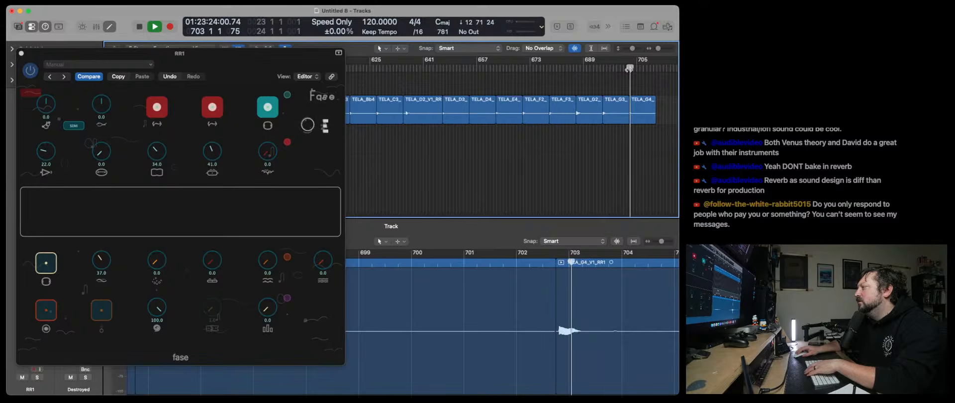
# Raise fase's two uppermost knobs to 8.0, set the triangle-icon knob to 51.0, and set the oval-icon knob to 20.0.
pyautogui.moveTo(108, 106); pyautogui.dragTo(114, 81)
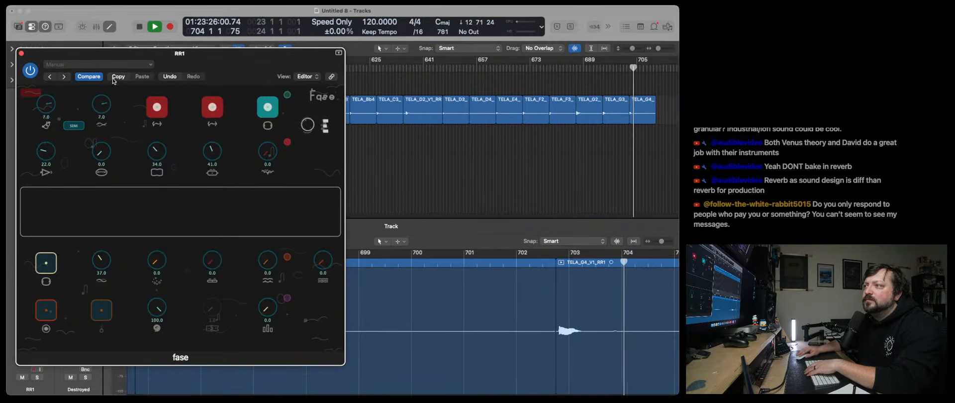
pyautogui.moveTo(51, 156); pyautogui.dragTo(54, 137)
pyautogui.moveTo(109, 163); pyautogui.dragTo(110, 152)
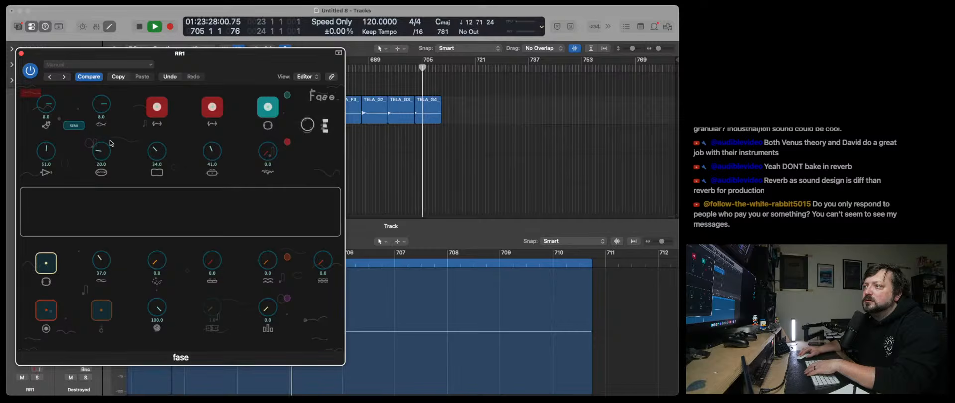
# Audition the G2, G3, G4, E4 and F2 samples with the raised fase knobs.
pyautogui.click(389, 67)
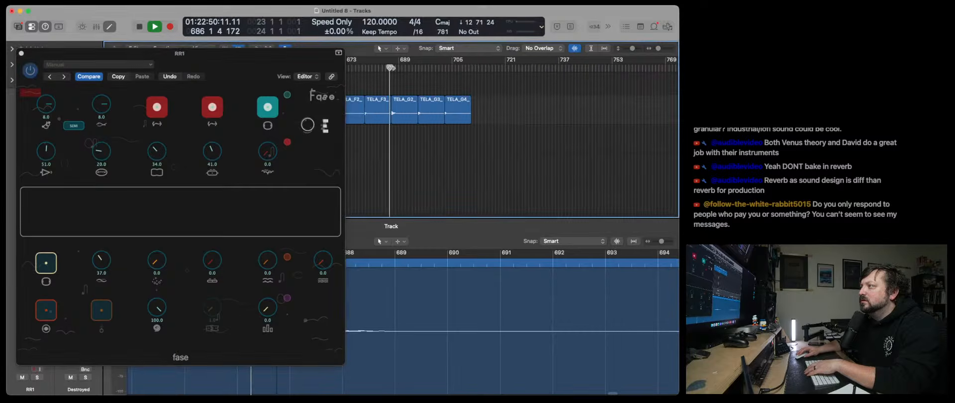
pyautogui.click(418, 68)
pyautogui.click(442, 69)
pyautogui.hscroll(-5, 433, 85)
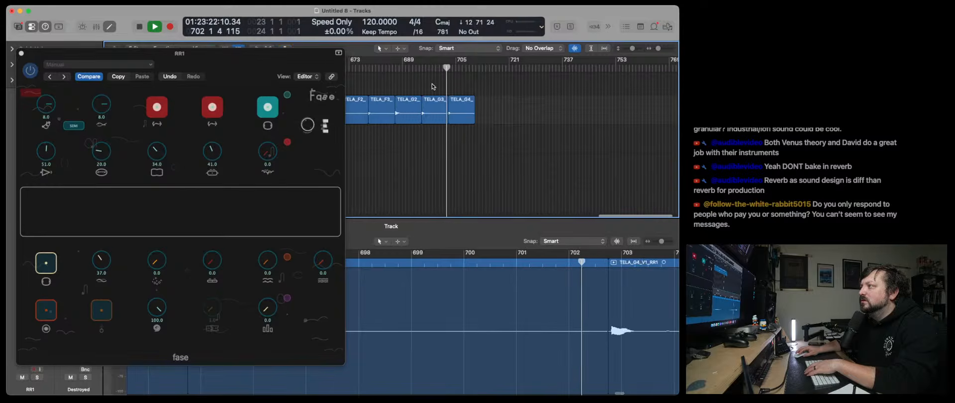
pyautogui.click(405, 68)
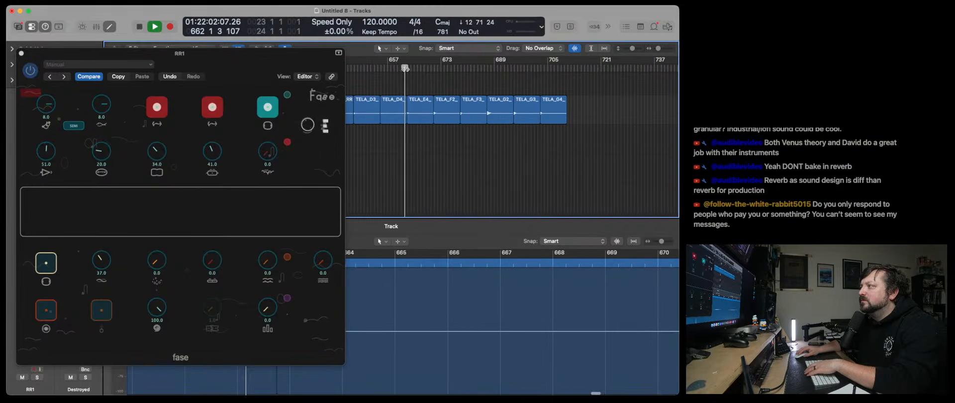
pyautogui.click(433, 73)
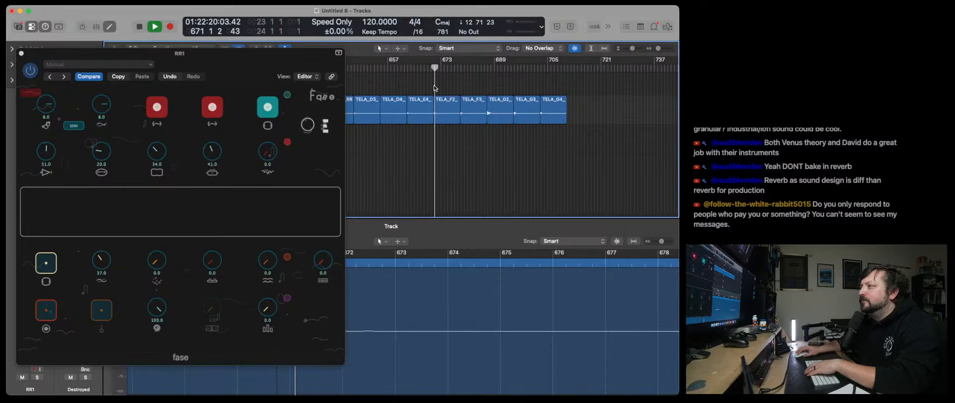
# Try 35.0 on fase's jagged-line knob while playing from the Bb3 sample, and return the knob to 0.0.
pyautogui.hscroll(-5, 421, 79)
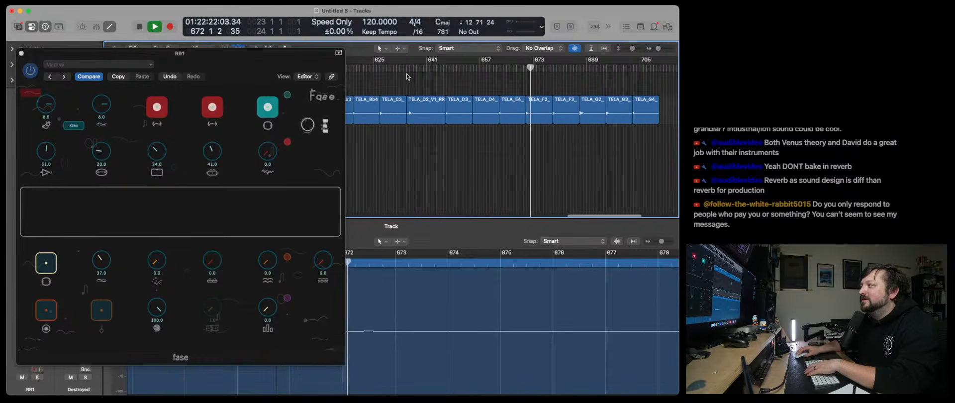
pyautogui.hscroll(-4, 407, 77)
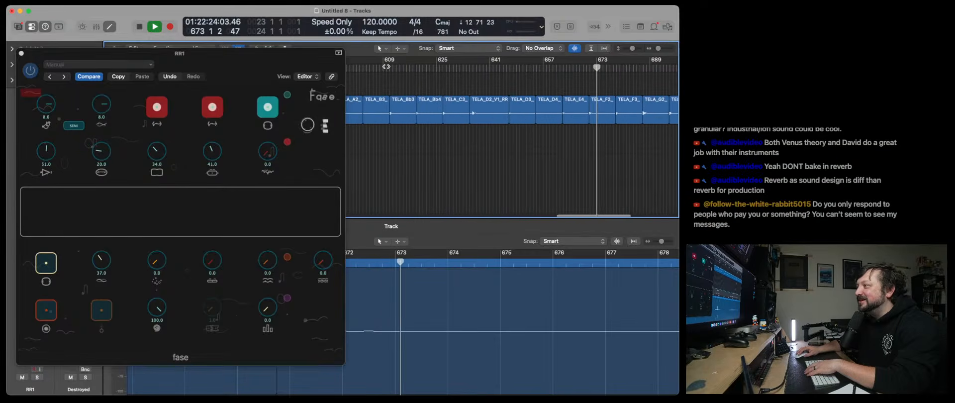
pyautogui.click(387, 70)
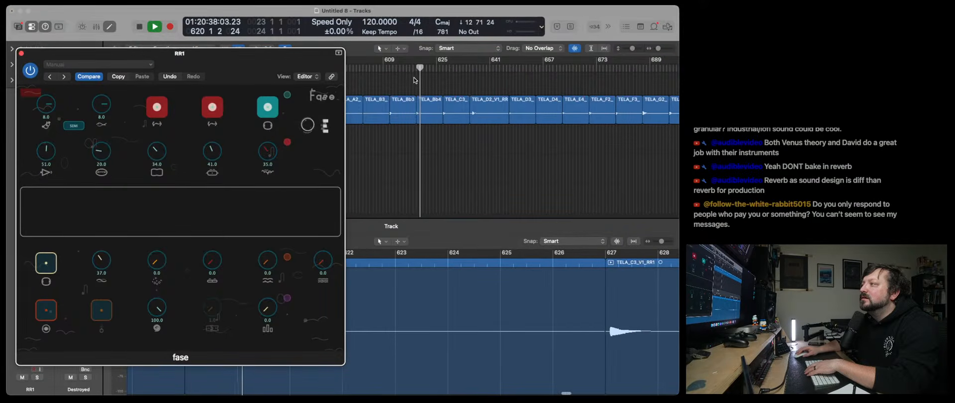
pyautogui.click(381, 97)
pyautogui.moveTo(271, 151); pyautogui.dragTo(271, 200)
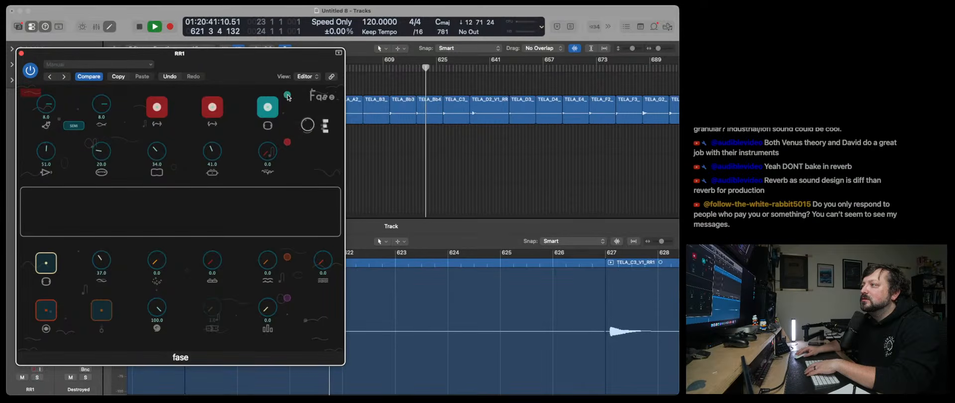
# Replay the Bb3 sample, toggle fase's upper teal dot, and raise the triangle-icon knob to 75.0.
pyautogui.click(387, 69)
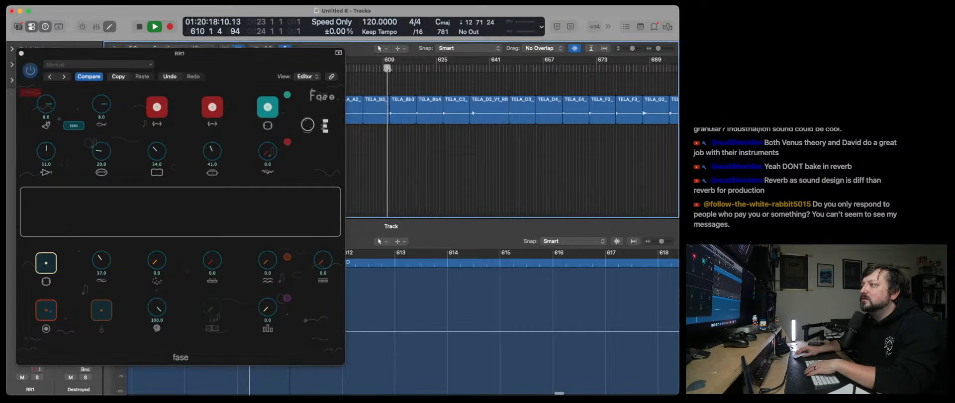
pyautogui.click(286, 97)
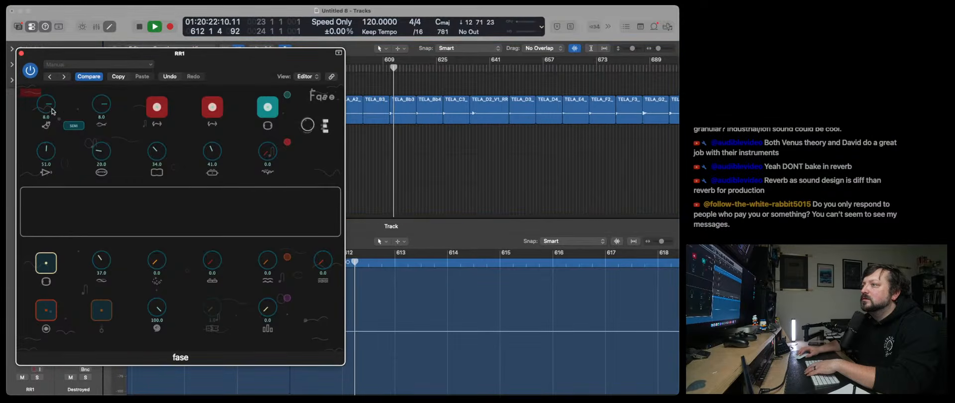
pyautogui.moveTo(50, 152); pyautogui.dragTo(57, 127)
# Record the Bb3 and Bb4 samples as the first layer of fase's looper, play the layer back, and stop the looper.
pyautogui.click(46, 310)
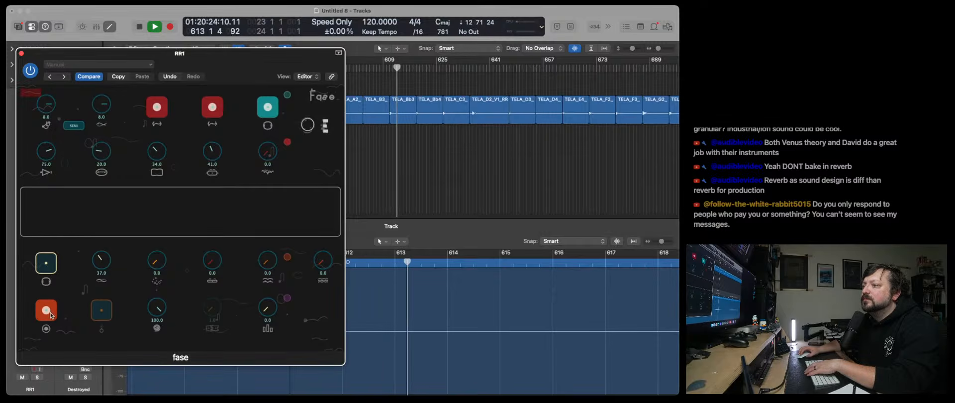
pyautogui.click(390, 68)
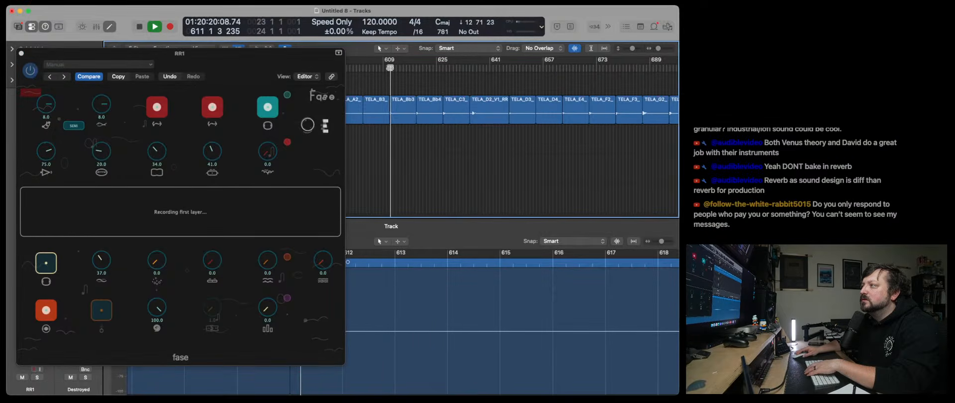
pyautogui.click(417, 68)
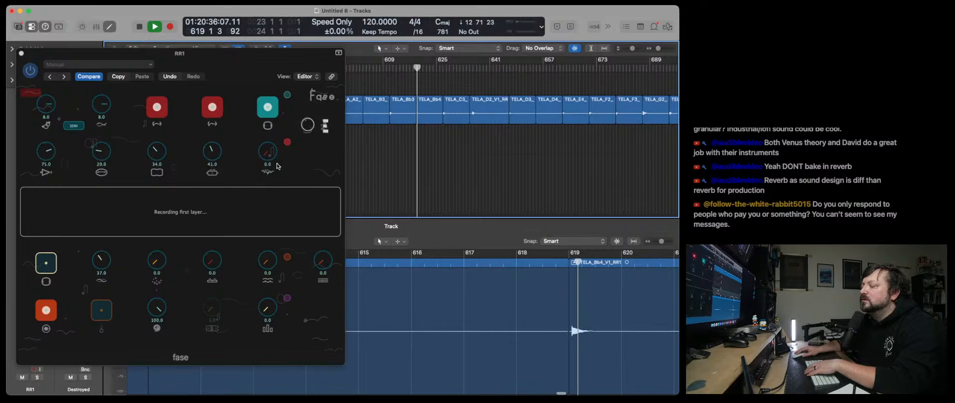
pyautogui.click(46, 310)
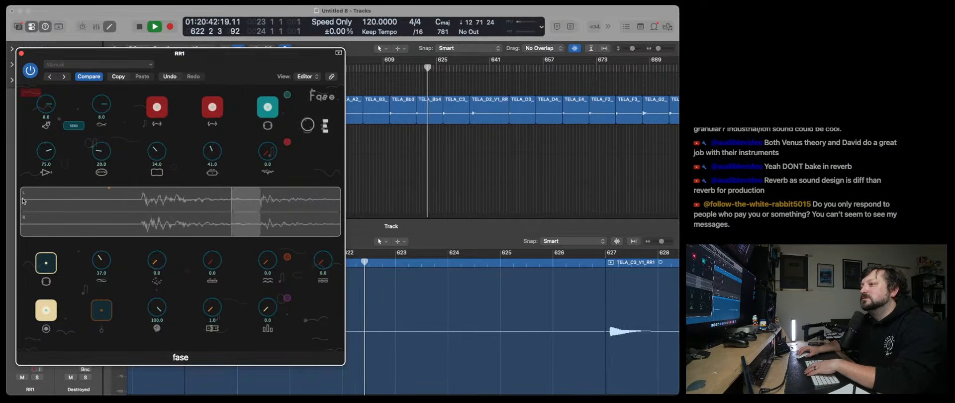
pyautogui.click(46, 309)
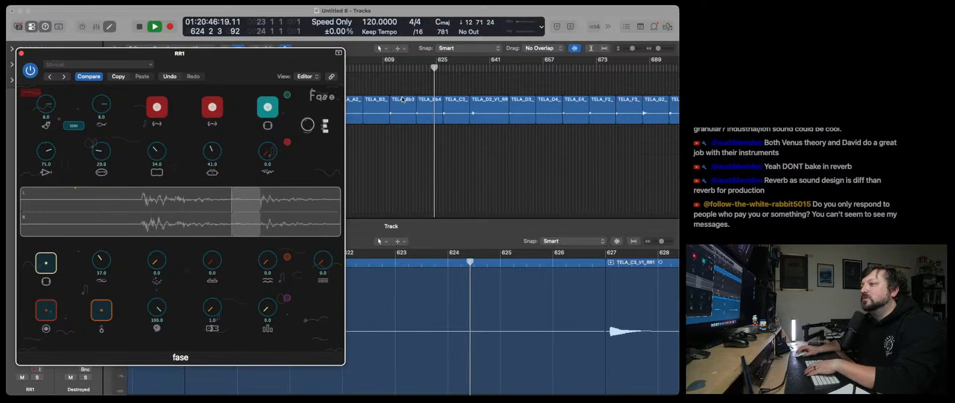
# Play the RR1 samples once more from Bb3 and stop playback.
pyautogui.click(390, 68)
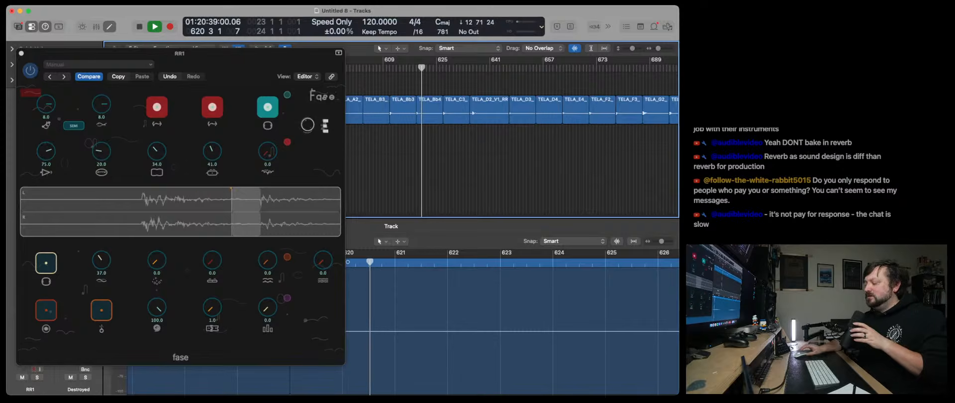
pyautogui.press('space')
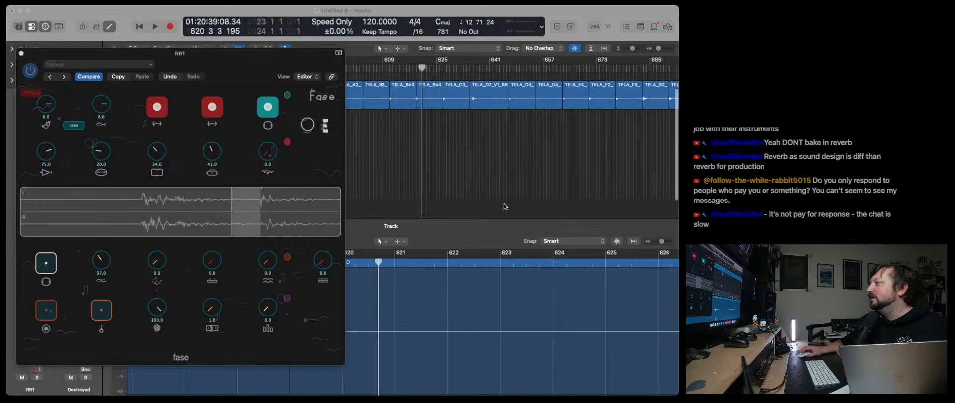
pyautogui.scroll(1, 503, 204)
pyautogui.hscroll(-2, 503, 204)
pyautogui.scroll(-1, 504, 204)
pyautogui.hscroll(1, 503, 204)
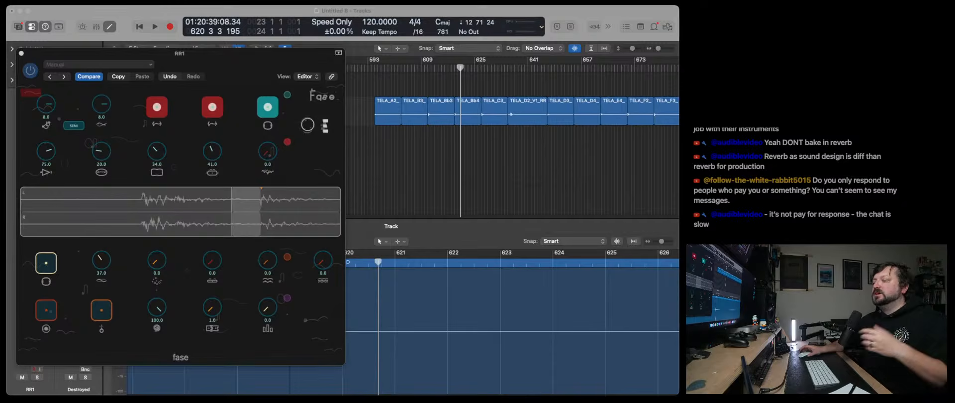
# Close the fase window and remove the Evoke and fase plug-ins from the RR1 channel.
pyautogui.click(21, 53)
pyautogui.click(40, 221)
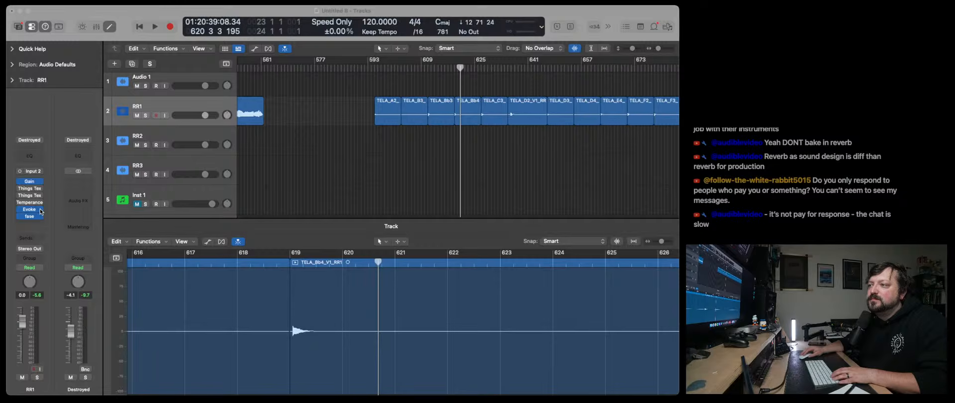
pyautogui.click(42, 211)
pyautogui.click(56, 211)
pyautogui.click(29, 209)
pyautogui.click(45, 211)
pyautogui.click(30, 210)
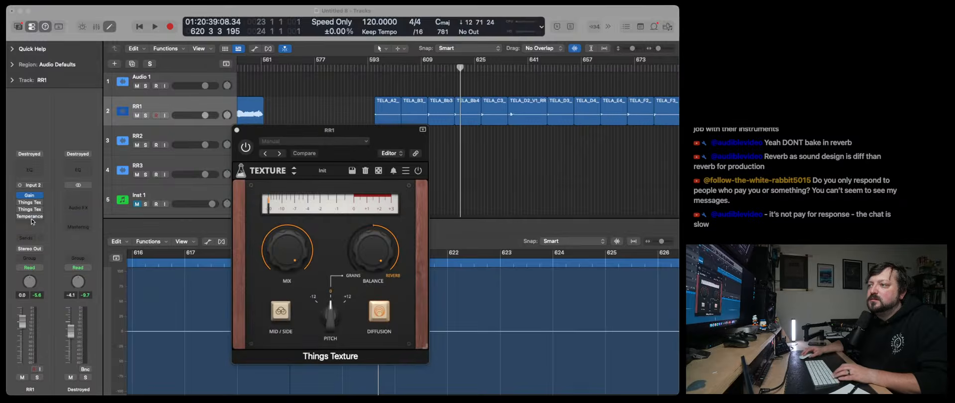
# Insert Wavesfactory's Flash in mono after Temperance on the RR1 channel, and move its window clear of the sample regions.
pyautogui.click(35, 222)
pyautogui.click(34, 222)
pyautogui.click(31, 223)
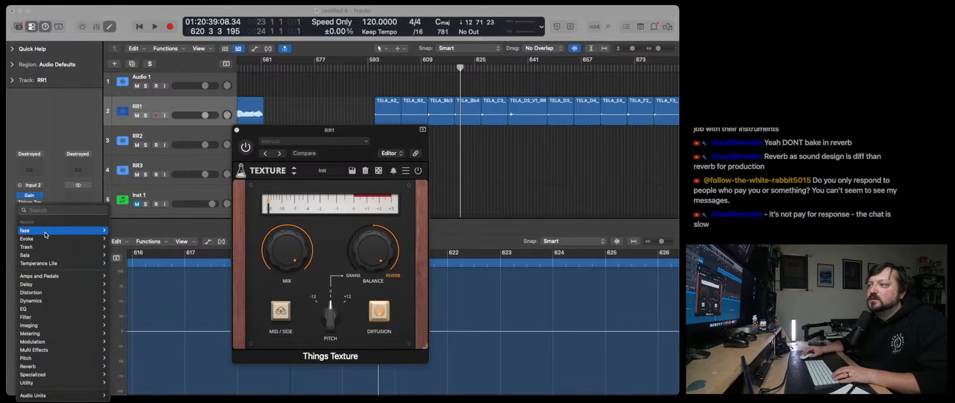
pyautogui.moveTo(50, 395)
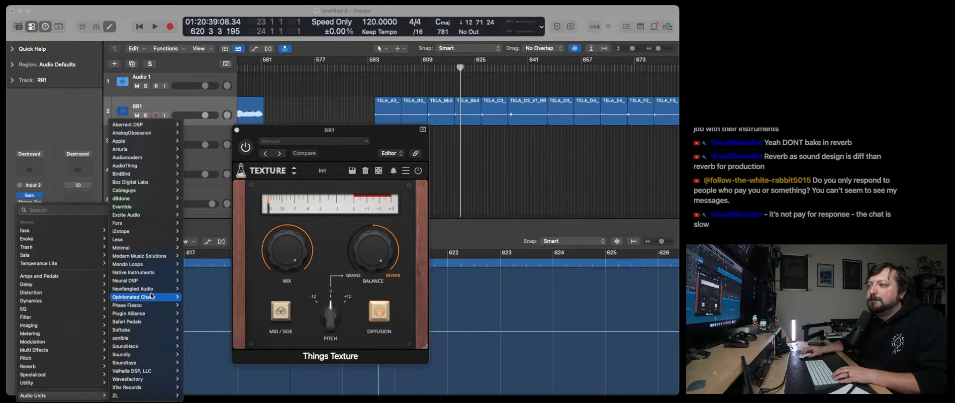
pyautogui.moveTo(145, 381)
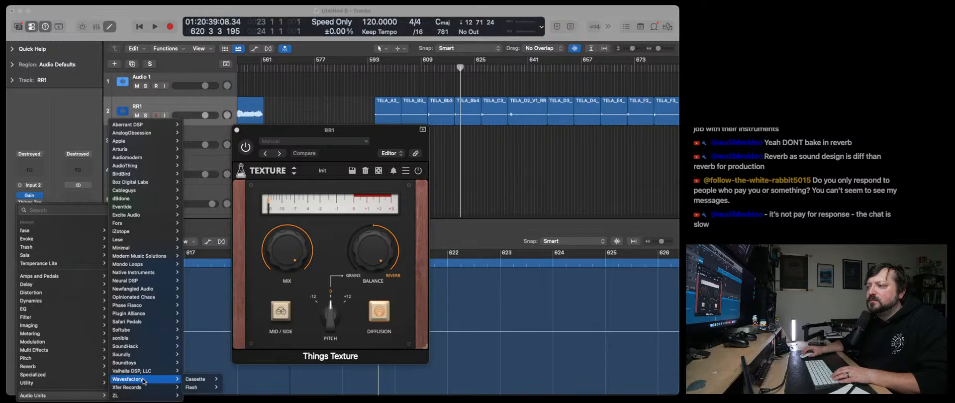
pyautogui.moveTo(194, 388)
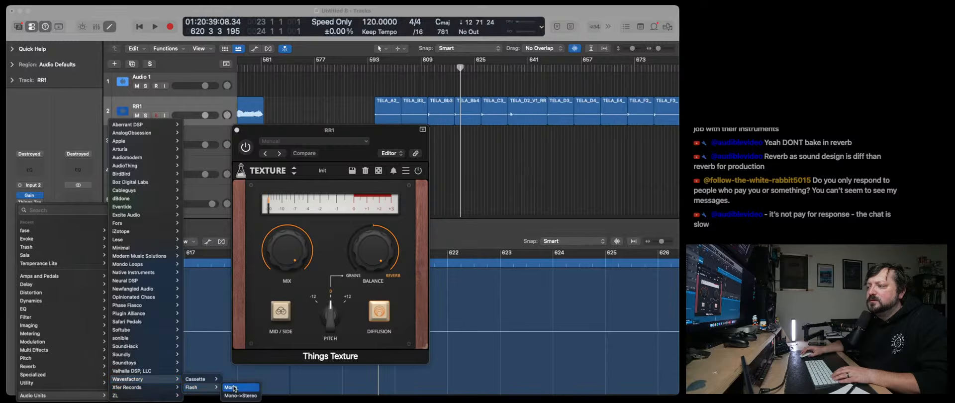
pyautogui.click(238, 387)
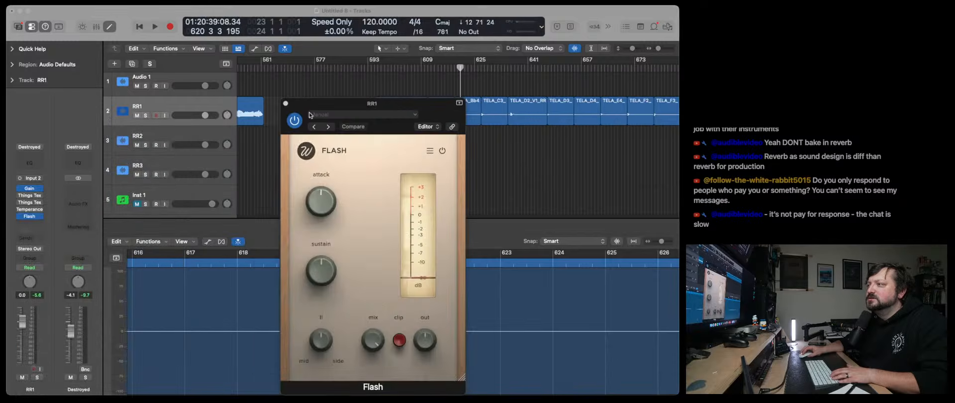
pyautogui.moveTo(365, 107); pyautogui.dragTo(247, 60)
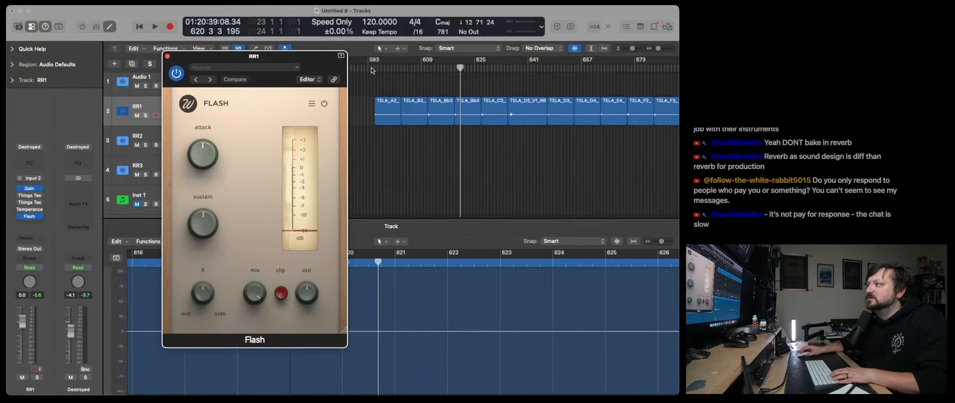
# Play the RR1 samples from A2 and raise the attack, sustain and output knobs in Flash.
pyautogui.click(371, 70)
pyautogui.press('space')
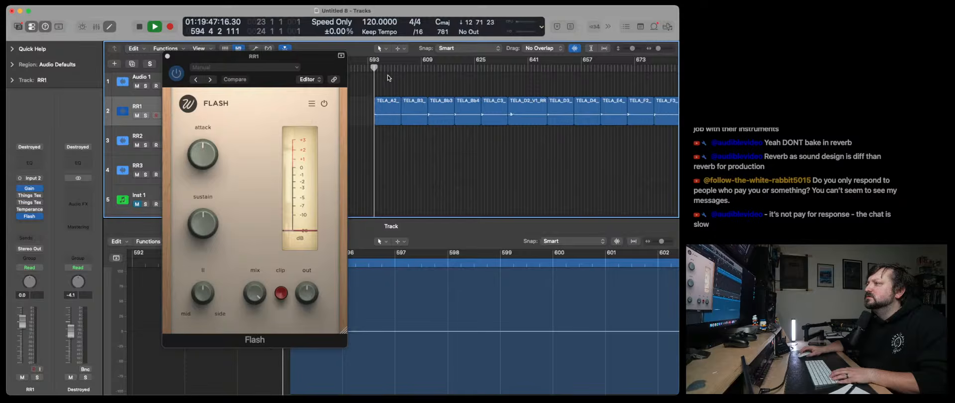
pyautogui.moveTo(203, 152); pyautogui.dragTo(203, 132)
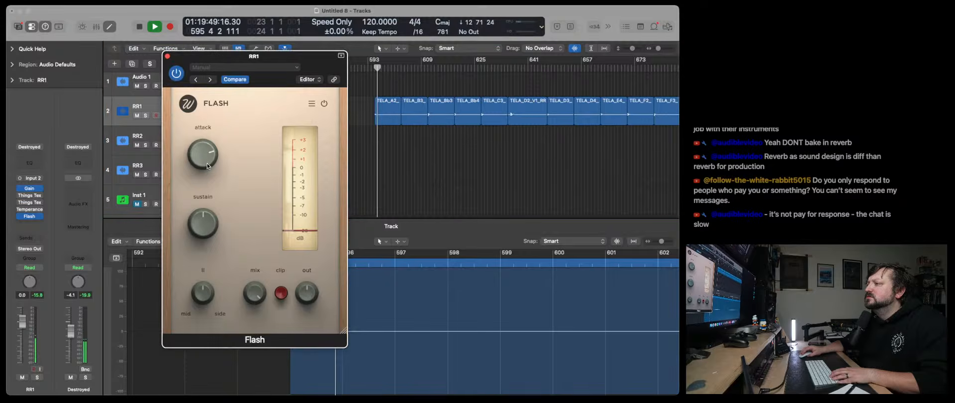
pyautogui.moveTo(206, 228); pyautogui.dragTo(206, 199)
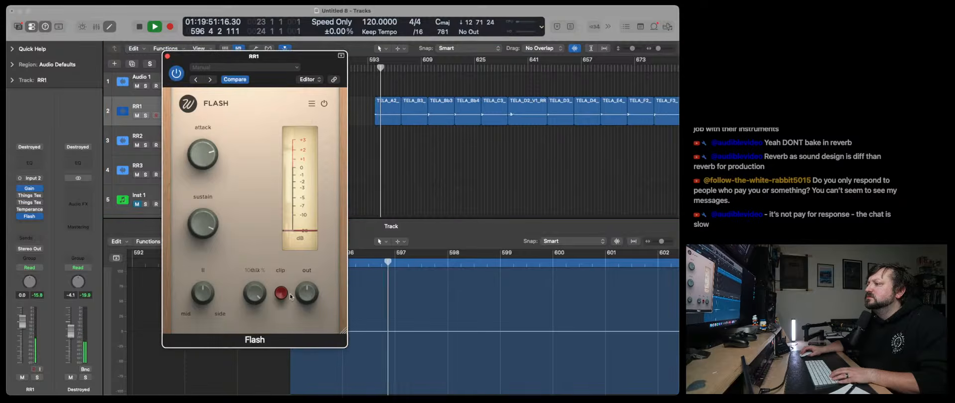
pyautogui.moveTo(300, 288); pyautogui.dragTo(300, 273)
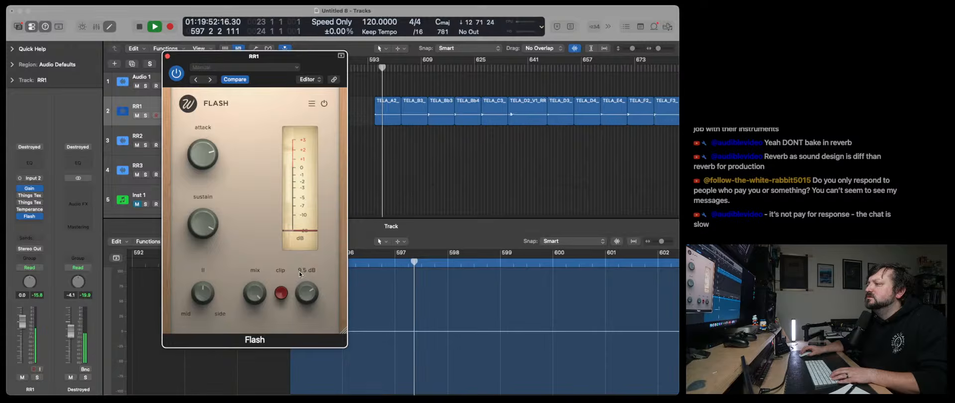
# Audition the B3, Bb3 and Bb4 samples while setting Flash's output to 1.9 dB, turning the tilt toward mid and lowering the attack.
pyautogui.click(403, 70)
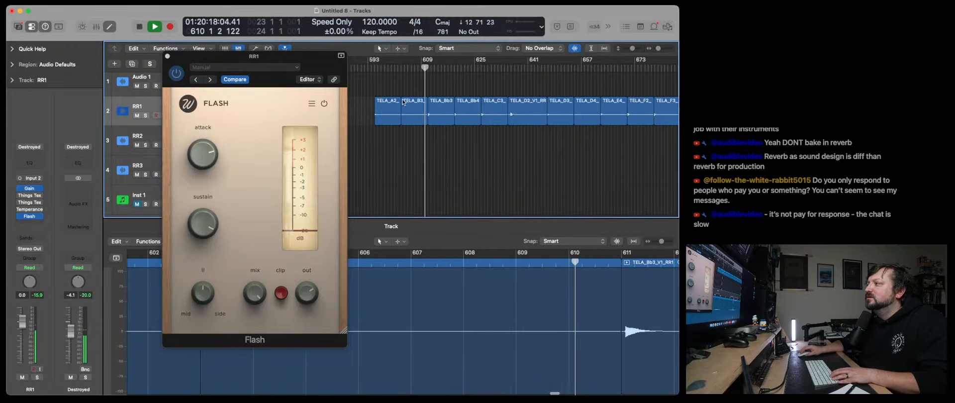
pyautogui.click(217, 236)
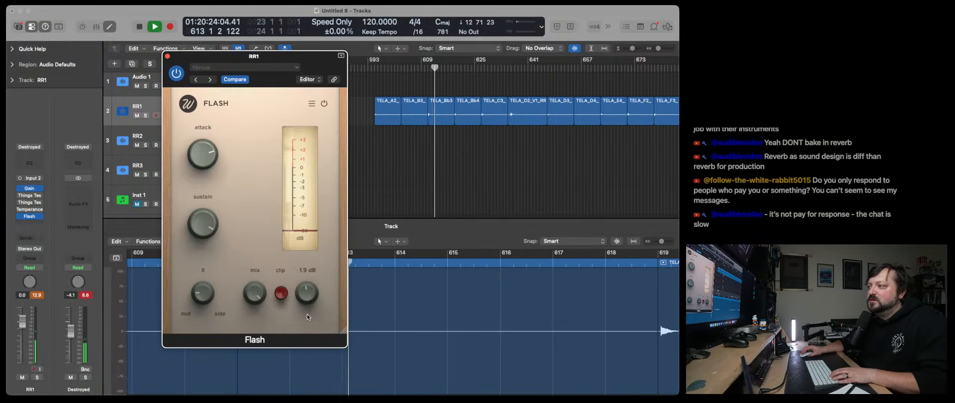
pyautogui.click(427, 63)
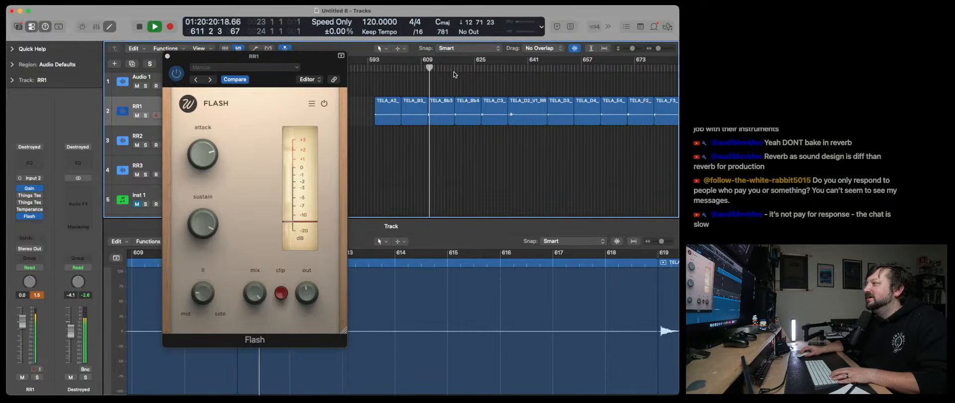
pyautogui.click(189, 122)
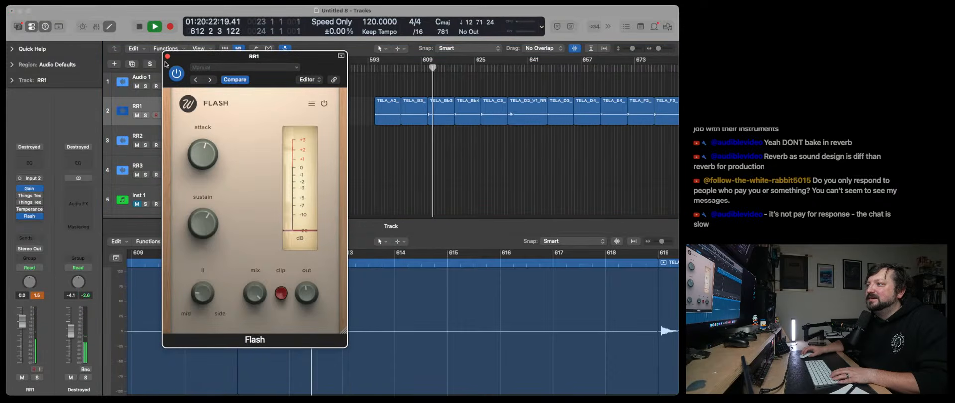
pyautogui.click(455, 68)
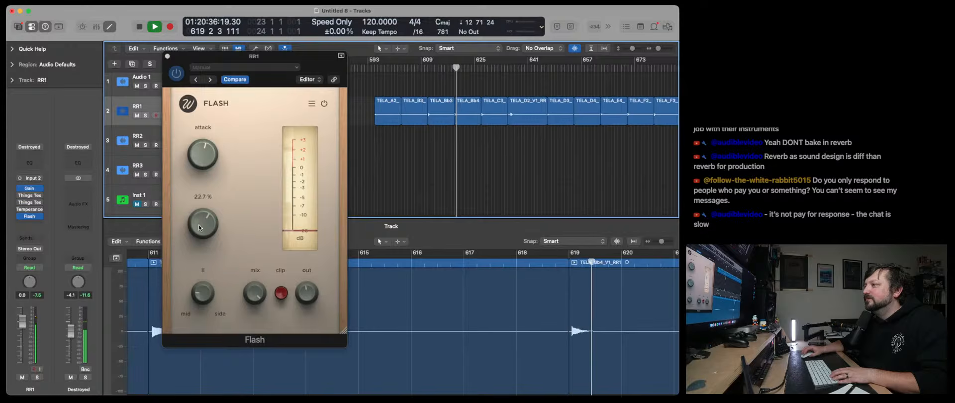
# Turn Flash's sustain to maximum and attack to minimum, audition the C3 and D2 samples, and raise the attack to -54.8 %.
pyautogui.moveTo(200, 224); pyautogui.dragTo(191, 291)
pyautogui.moveTo(203, 152); pyautogui.dragTo(196, 209)
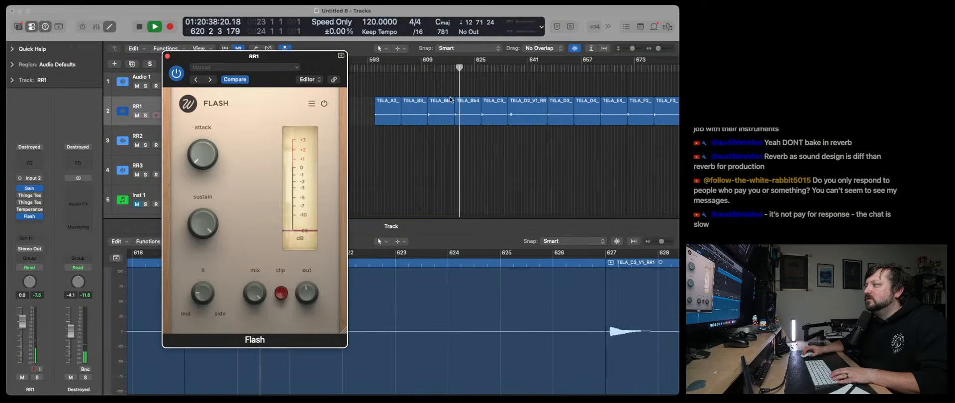
pyautogui.click(478, 69)
pyautogui.click(481, 70)
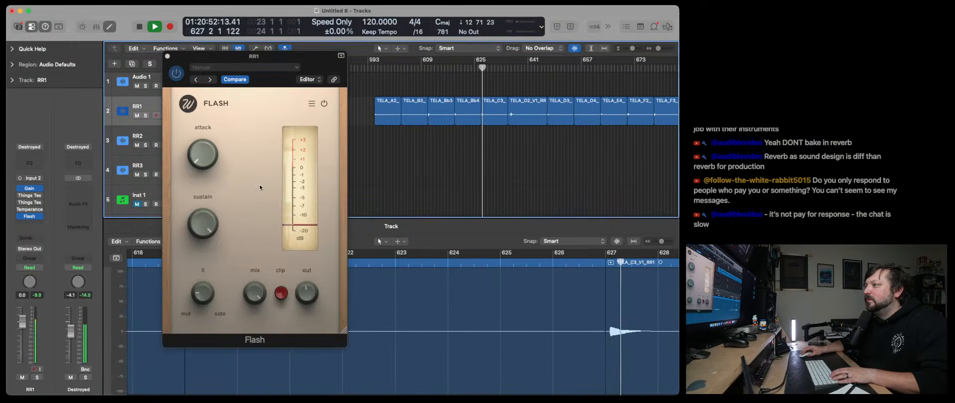
pyautogui.click(512, 69)
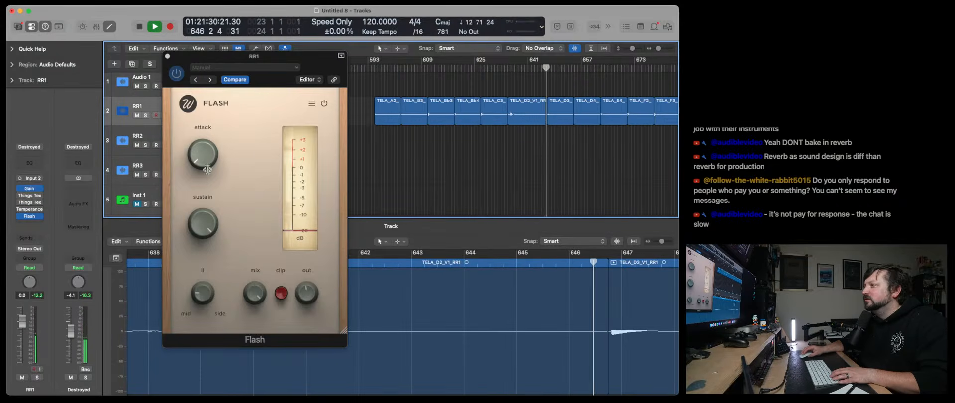
pyautogui.click(203, 152)
pyautogui.moveTo(203, 152); pyautogui.dragTo(204, 145)
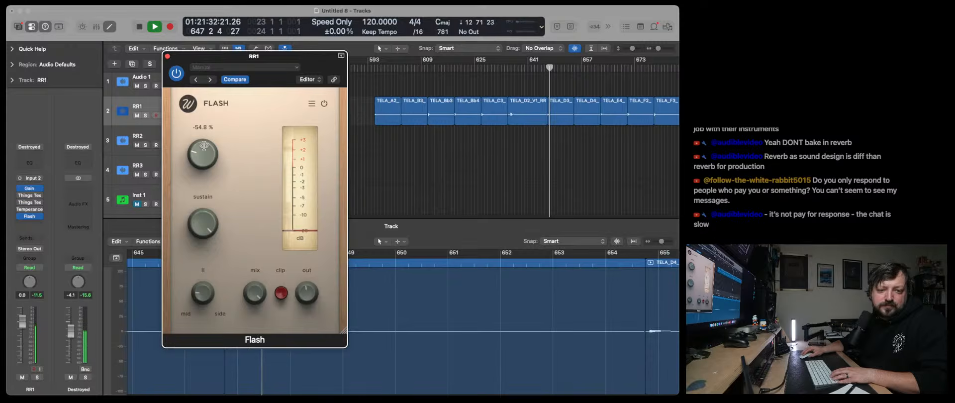
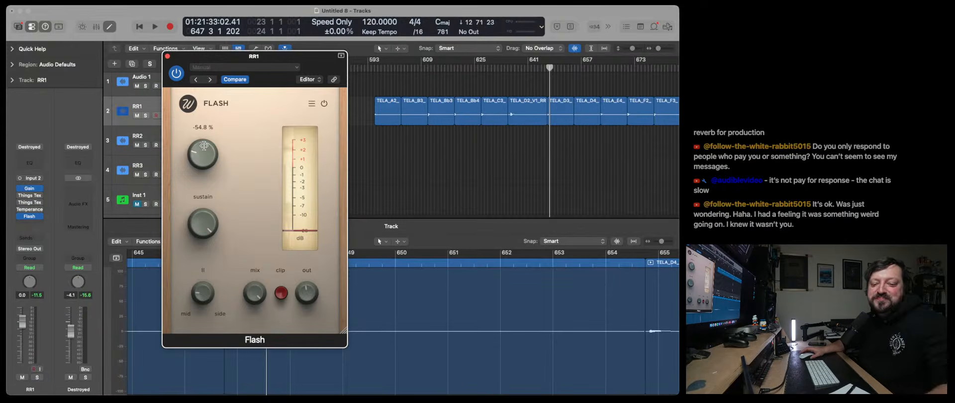
# Replay the RR1 samples from A2 with Flash's attack turned down to minimum, and compare B3 and Bb3.
pyautogui.click(374, 68)
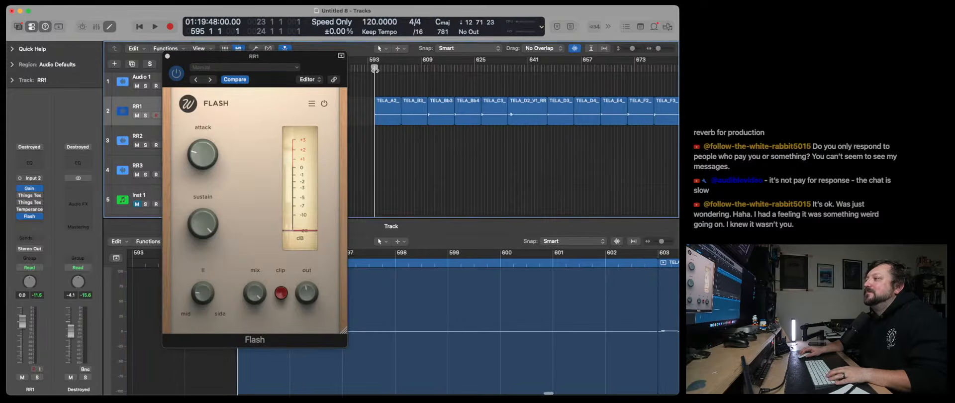
pyautogui.press('space')
pyautogui.click(210, 146)
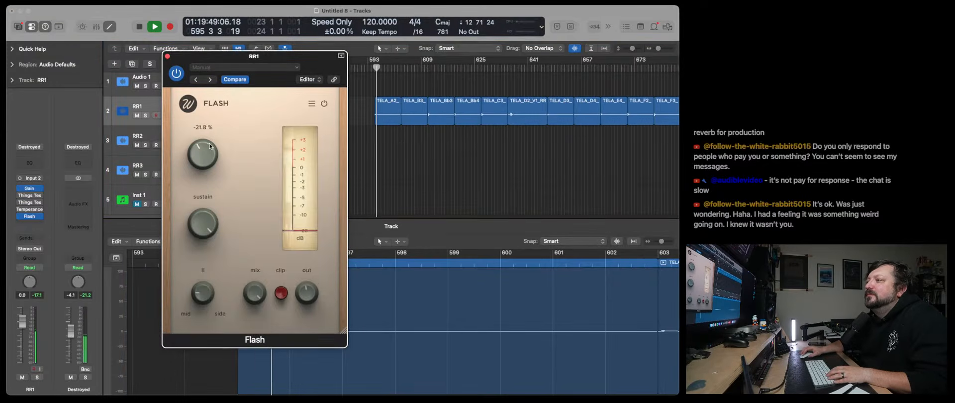
pyautogui.click(372, 68)
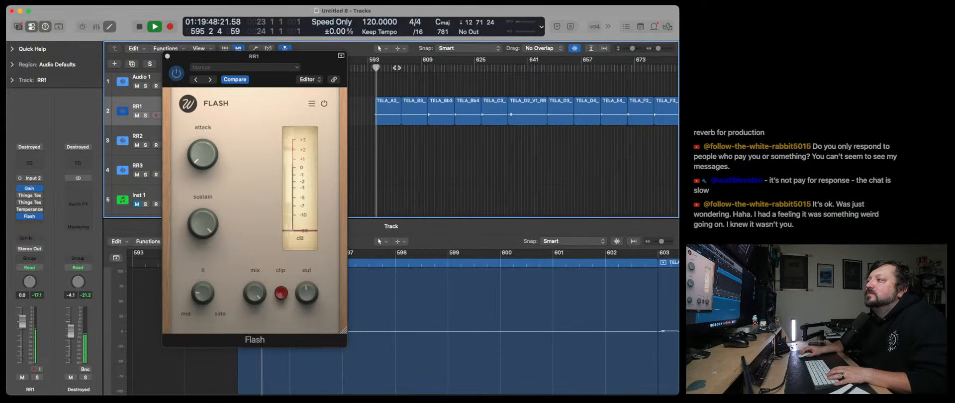
pyautogui.click(396, 67)
pyautogui.click(428, 67)
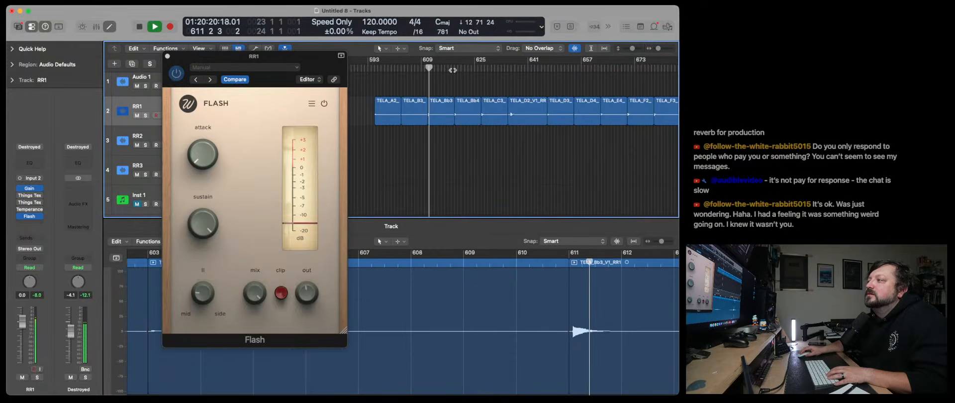
# Reverse Flash's envelope with sustain at minimum and attack at maximum, replay from A2, and shift the tilt to 74.3 % toward side.
pyautogui.moveTo(203, 223); pyautogui.dragTo(215, 301)
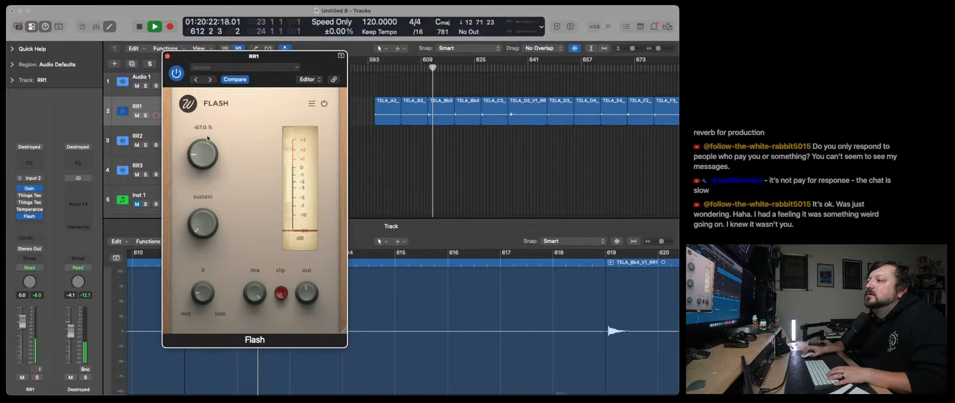
pyautogui.moveTo(207, 139); pyautogui.dragTo(366, 86)
pyautogui.click(372, 68)
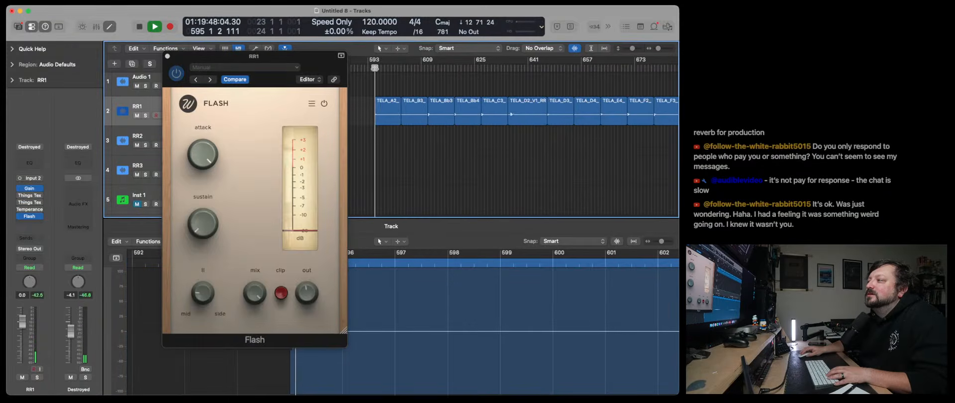
pyautogui.click(208, 299)
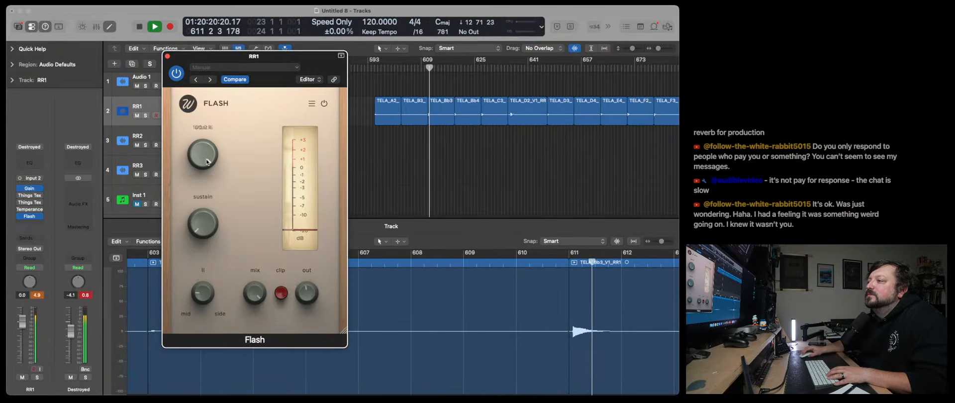
pyautogui.moveTo(209, 299); pyautogui.dragTo(200, 301)
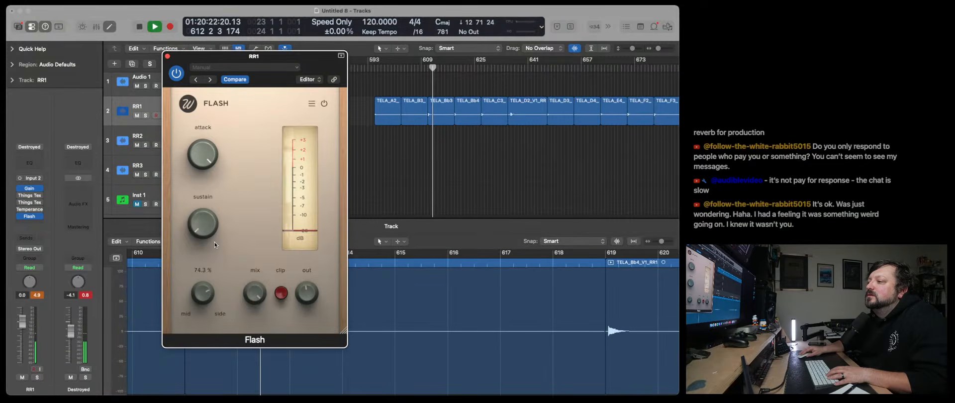
# Audition the A2, Bb3, Bb4 and C3 samples through the reversed Flash settings and stop playback.
pyautogui.click(376, 68)
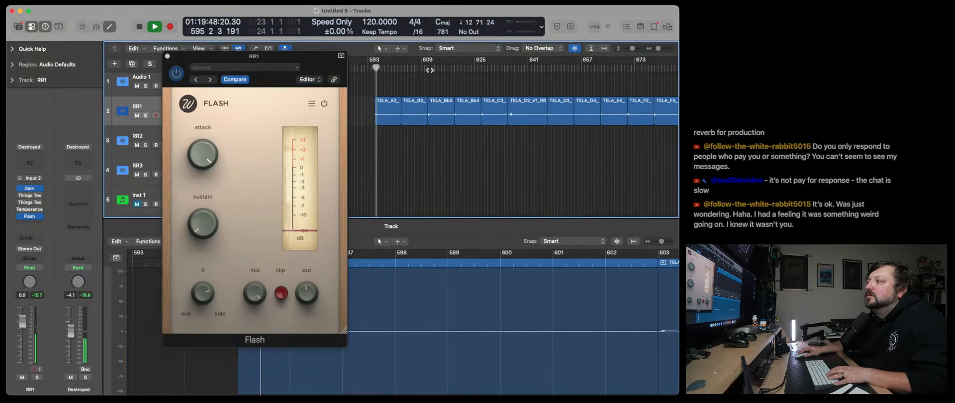
pyautogui.click(430, 69)
pyautogui.click(451, 67)
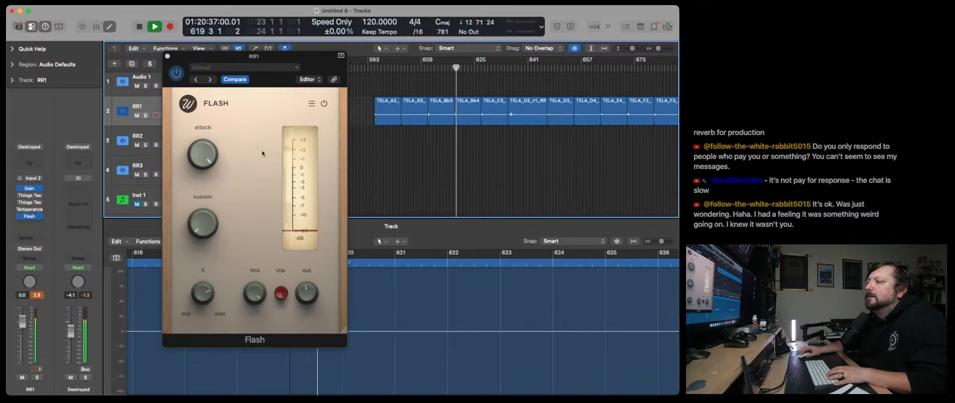
pyautogui.click(479, 68)
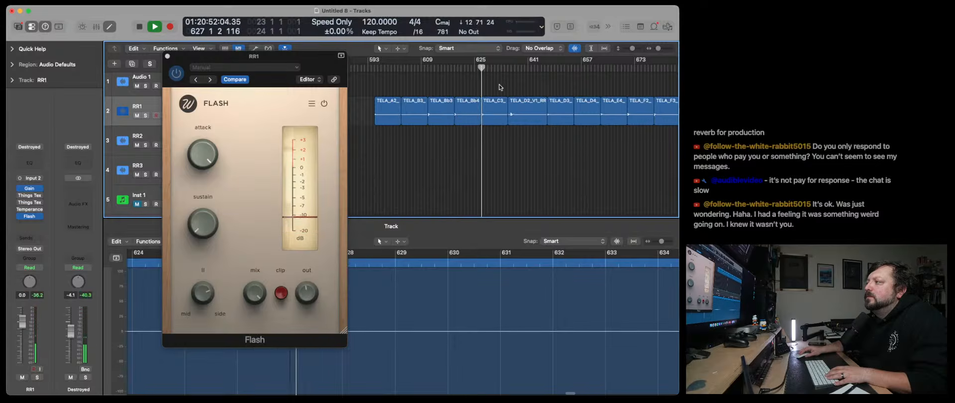
pyautogui.click(311, 105)
pyautogui.click(311, 105)
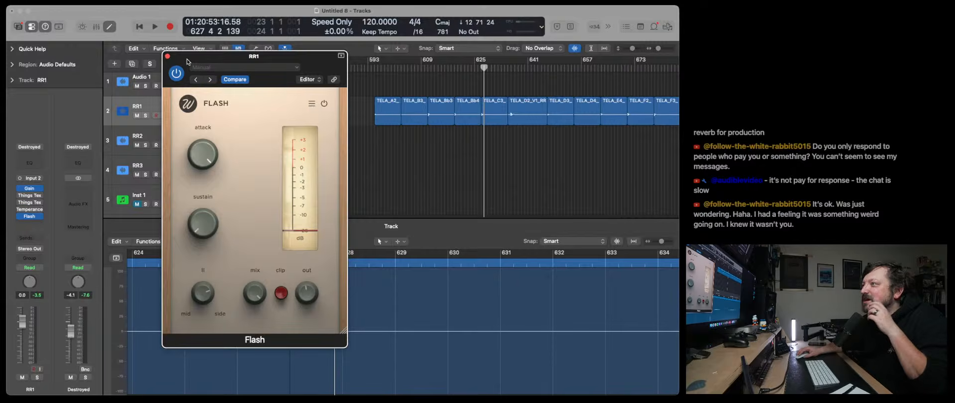
# Close the Flash window and replace Flash on the RR1 channel with the legacy High Cut EQ in mono.
pyautogui.click(167, 56)
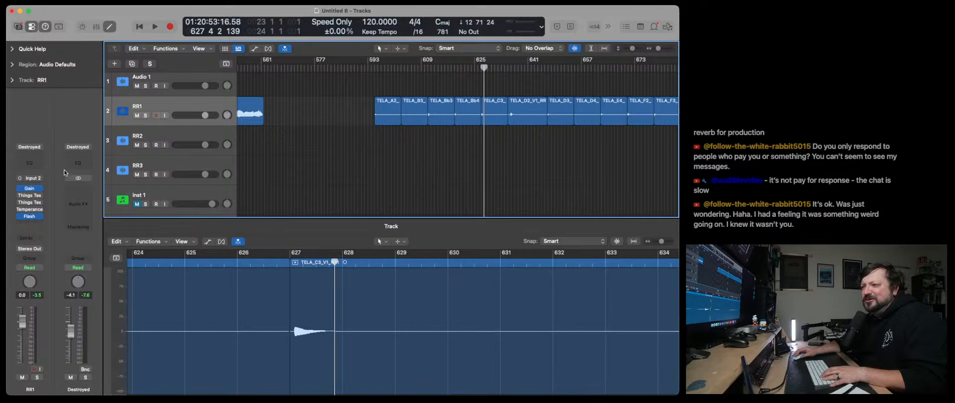
pyautogui.click(42, 220)
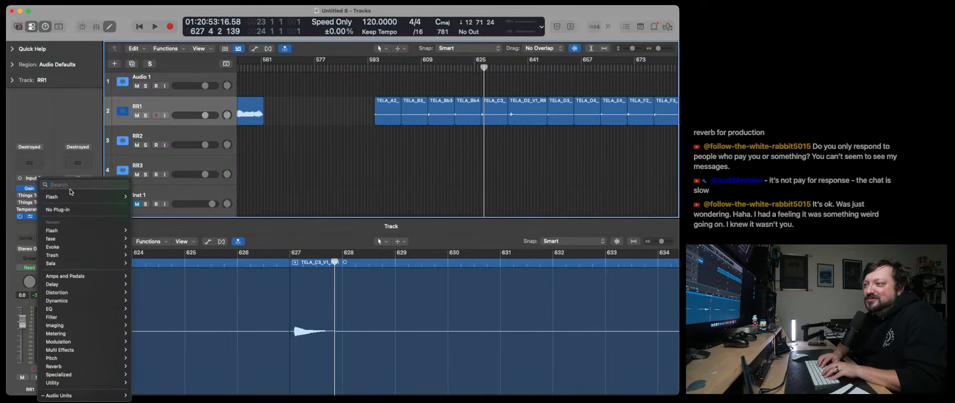
pyautogui.click(58, 145)
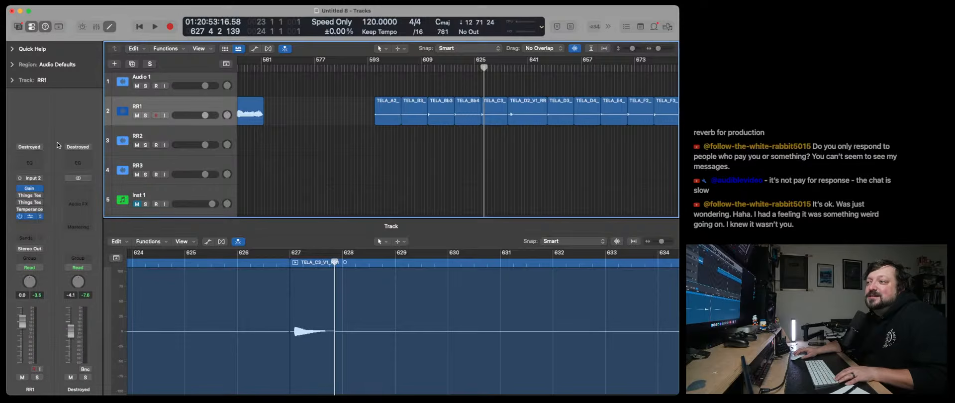
pyautogui.click(41, 217)
pyautogui.click(64, 146)
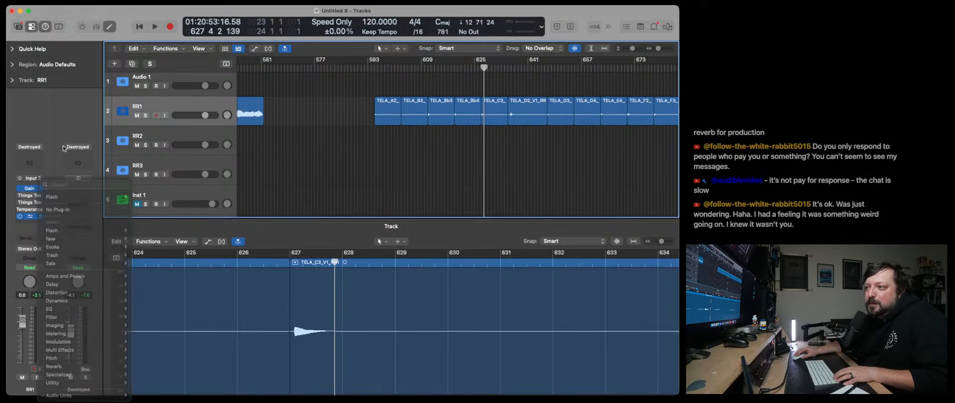
pyautogui.click(46, 217)
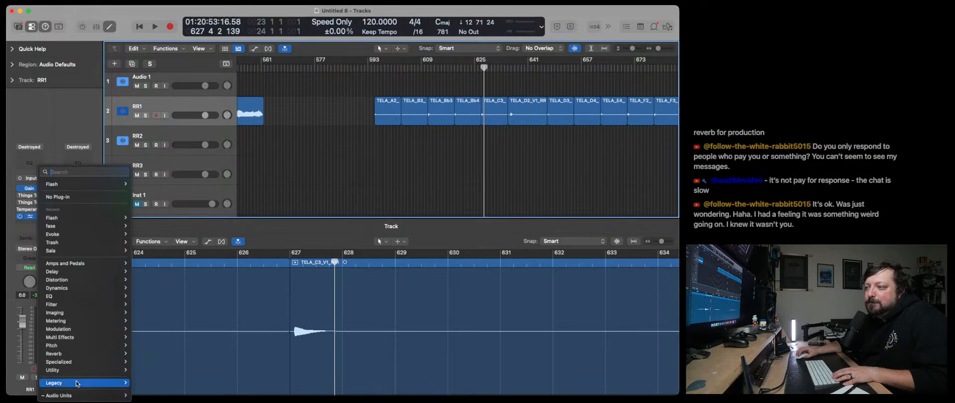
pyautogui.moveTo(114, 382)
pyautogui.moveTo(145, 339)
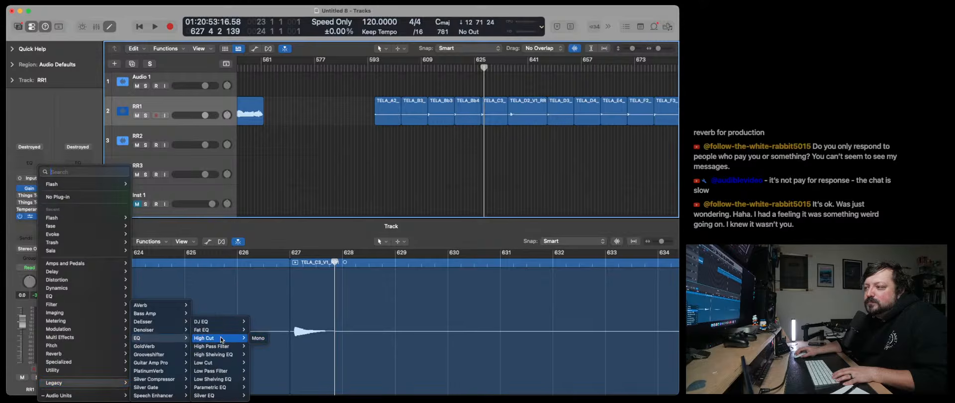
pyautogui.click(258, 338)
# Play the RR1 samples from A2, lower the High Cut frequency to 550 Hz and close its window.
pyautogui.press('space')
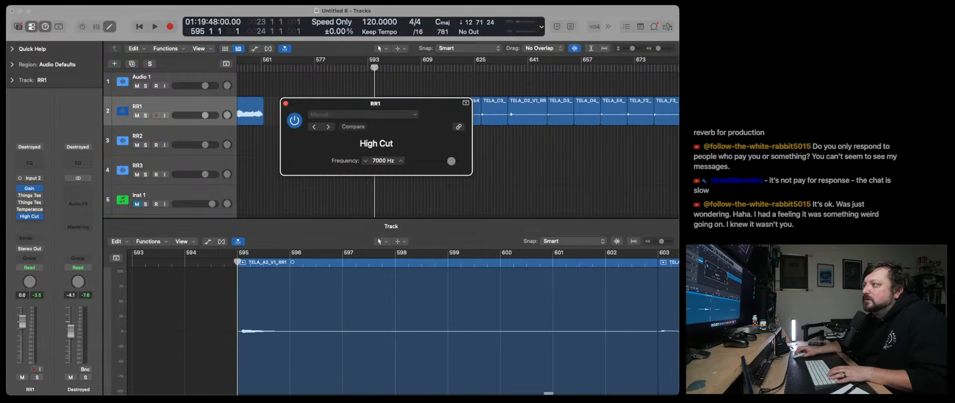
pyautogui.moveTo(450, 160); pyautogui.dragTo(437, 162)
pyautogui.click(294, 120)
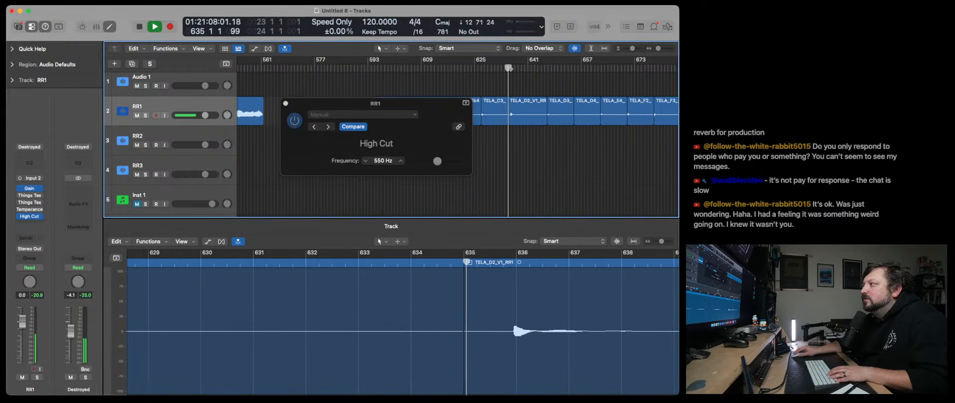
pyautogui.click(285, 103)
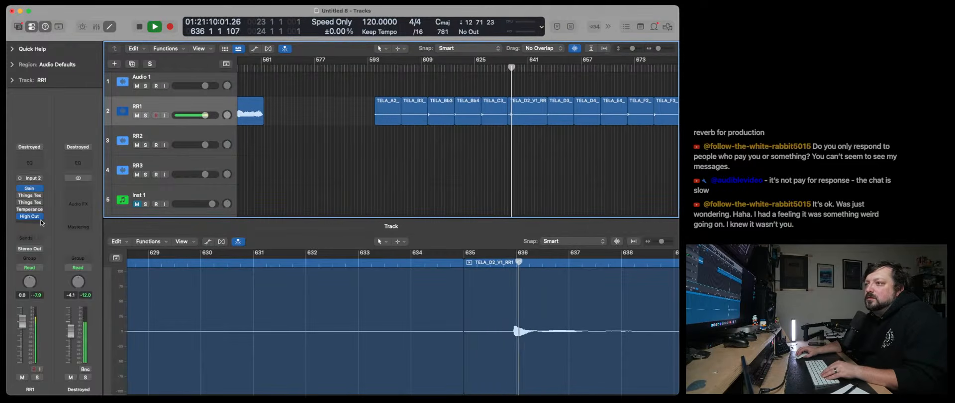
# Insert Bitcrusher after High Cut on the RR1 channel.
pyautogui.click(41, 221)
pyautogui.write('Bit')
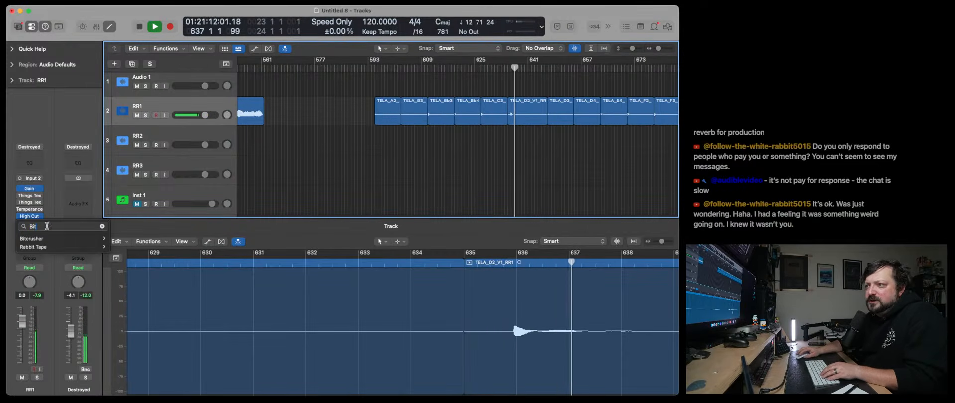
pyautogui.moveTo(64, 241)
pyautogui.click(118, 238)
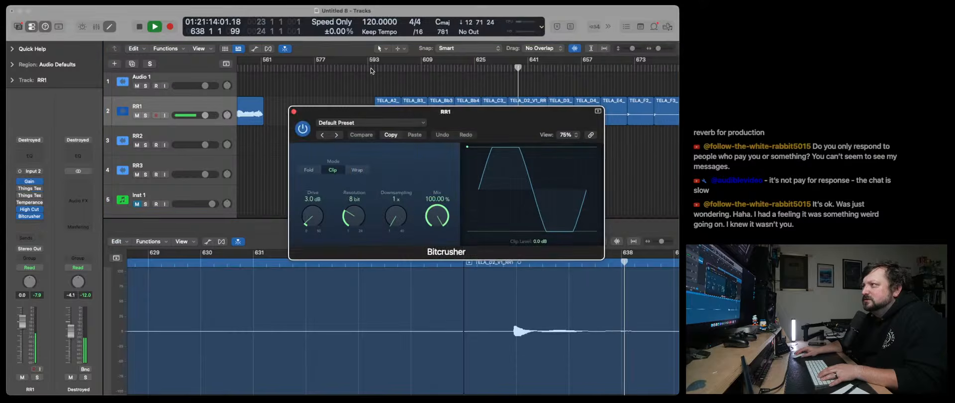
# Set Bitcrusher's Drive to 7.0 dB, Resolution to 8 bit and Downsampling to 9x while the A2 sample plays.
pyautogui.moveTo(313, 214)
pyautogui.mouseDown()
pyautogui.moveTo(313, 193)
pyautogui.moveTo(314, 203)
pyautogui.mouseUp()
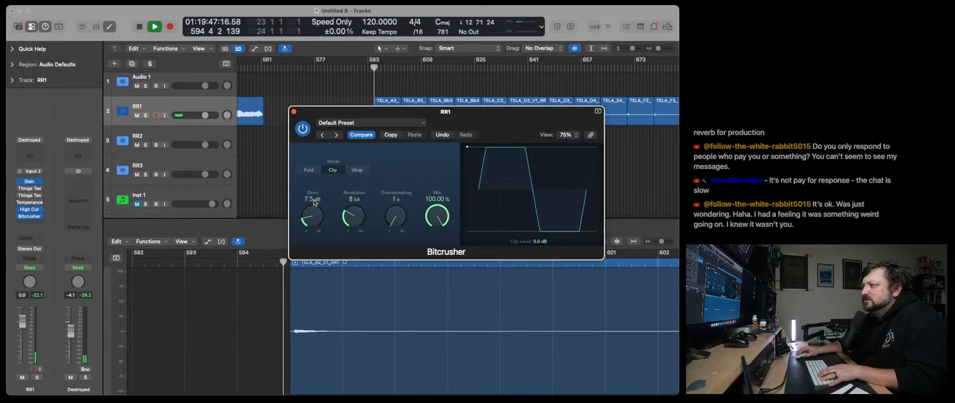
pyautogui.moveTo(360, 219); pyautogui.dragTo(359, 234)
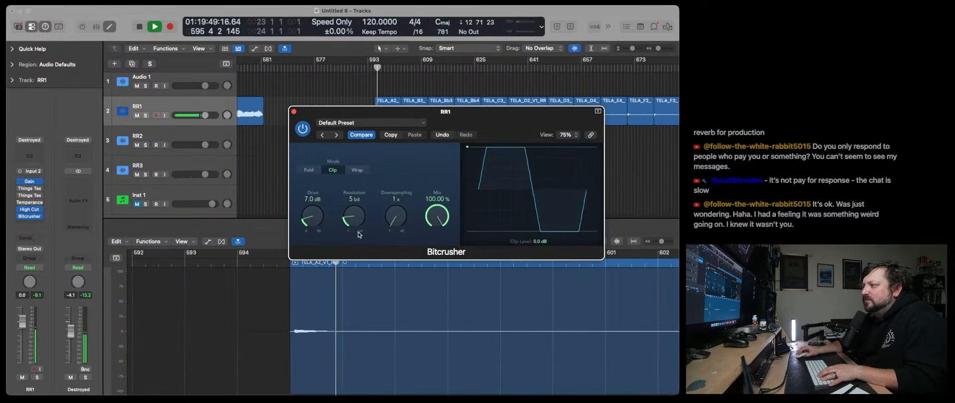
pyautogui.moveTo(395, 216); pyautogui.dragTo(397, 198)
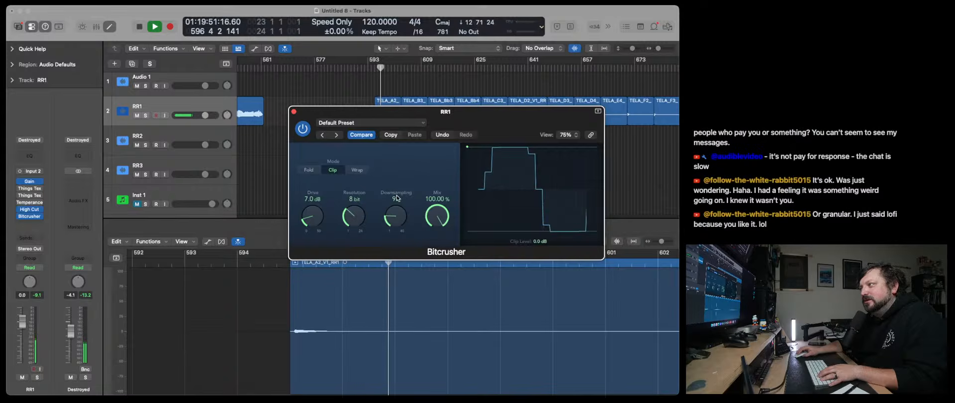
# Move the Bitcrusher window off the RR1 regions, audition the Bb3, Bb4, C3, D2 and D3 samples, and stop playback.
pyautogui.moveTo(430, 106); pyautogui.dragTo(262, 136)
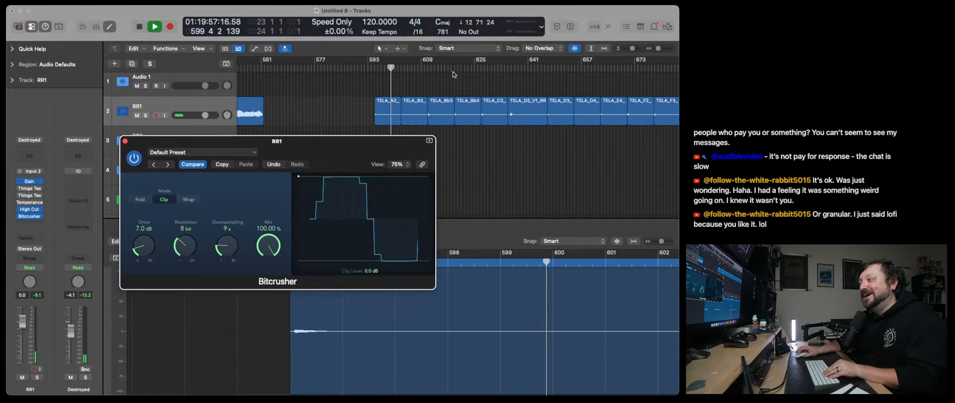
pyautogui.click(424, 67)
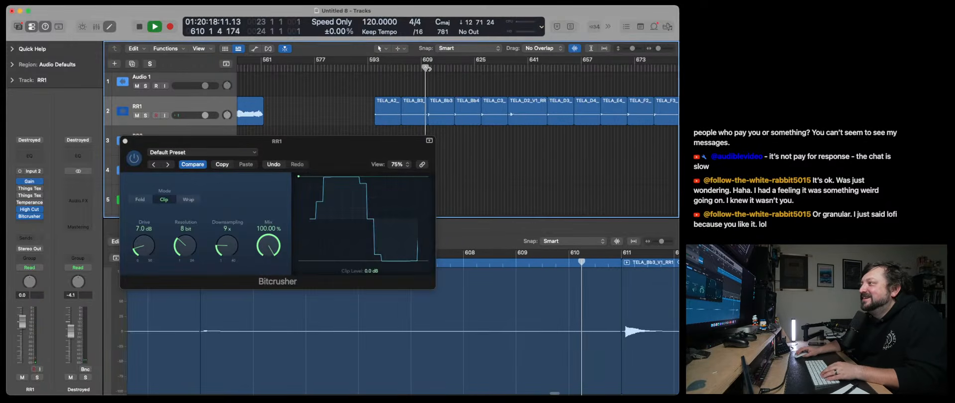
pyautogui.moveTo(260, 139); pyautogui.dragTo(258, 143)
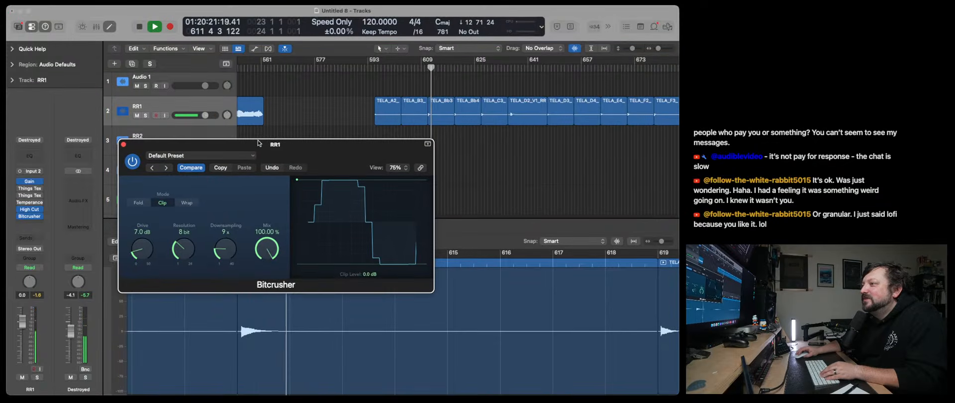
pyautogui.click(454, 69)
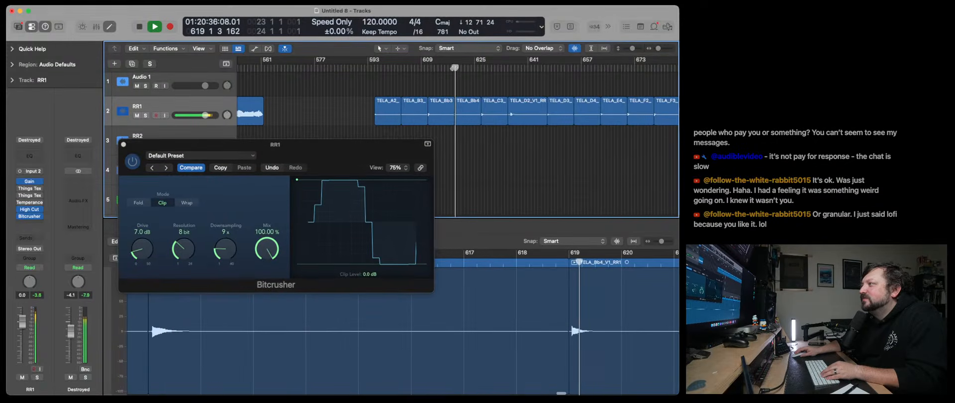
pyautogui.click(480, 68)
pyautogui.click(506, 69)
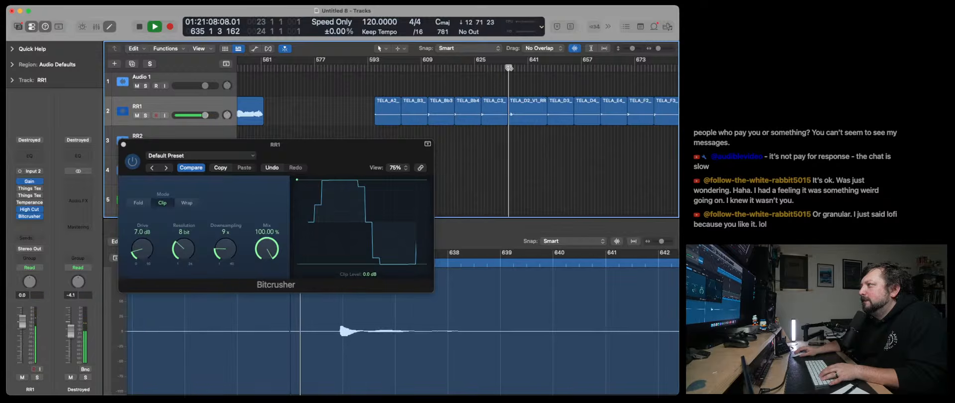
pyautogui.click(547, 68)
pyautogui.press('space')
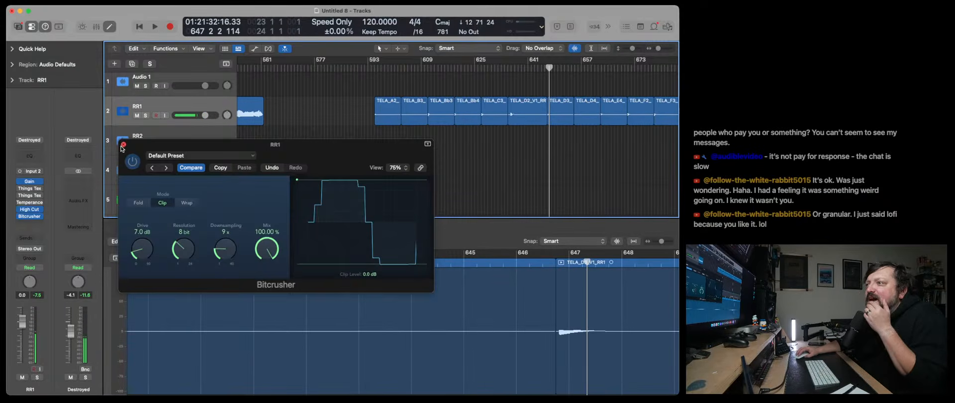
# Close Bitcrusher, open DecentSampler on the Inst 1 track, then unmute and solo the track and start playback.
pyautogui.click(124, 144)
pyautogui.scroll(-2, 155, 149)
pyautogui.click(161, 159)
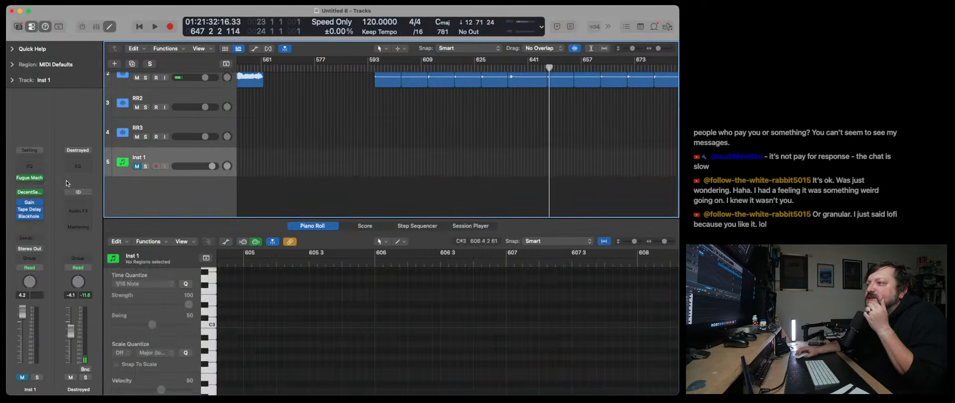
pyautogui.click(29, 193)
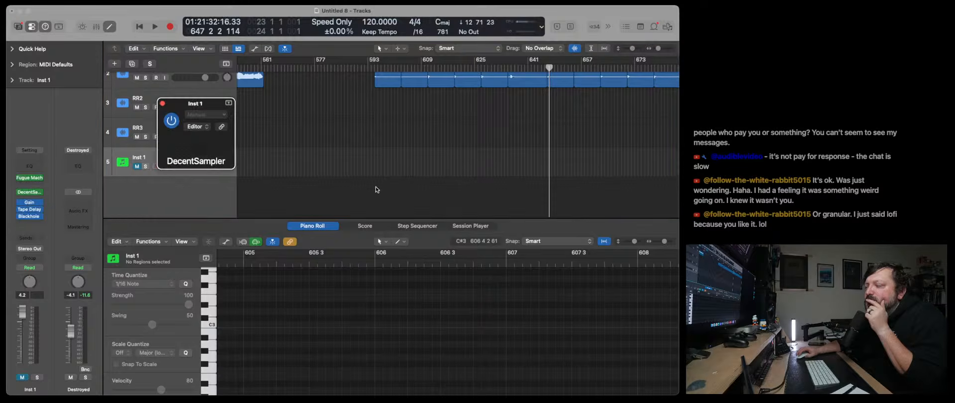
pyautogui.click(137, 167)
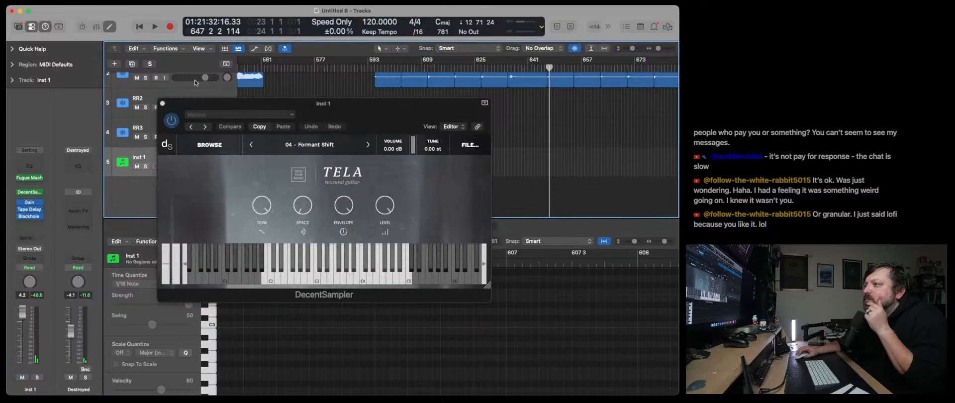
pyautogui.click(145, 167)
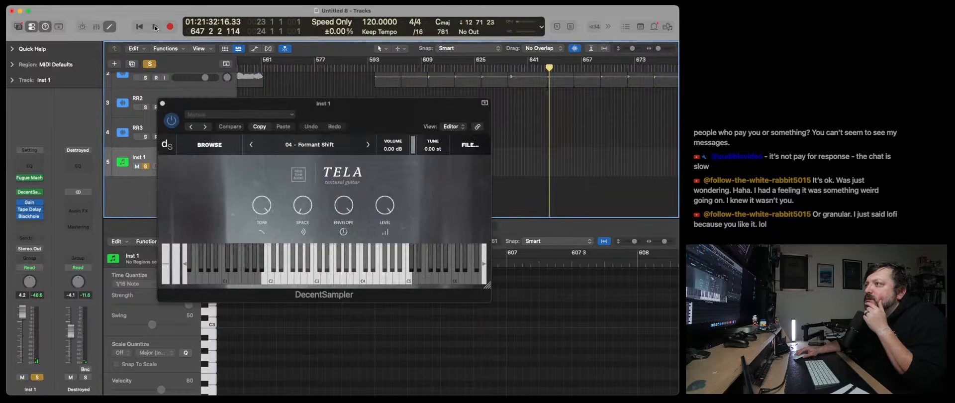
pyautogui.click(155, 29)
# Load the 08 - Grains preset in DecentSampler and raise its volume to about 3.54 dB.
pyautogui.click(309, 144)
pyautogui.click(309, 145)
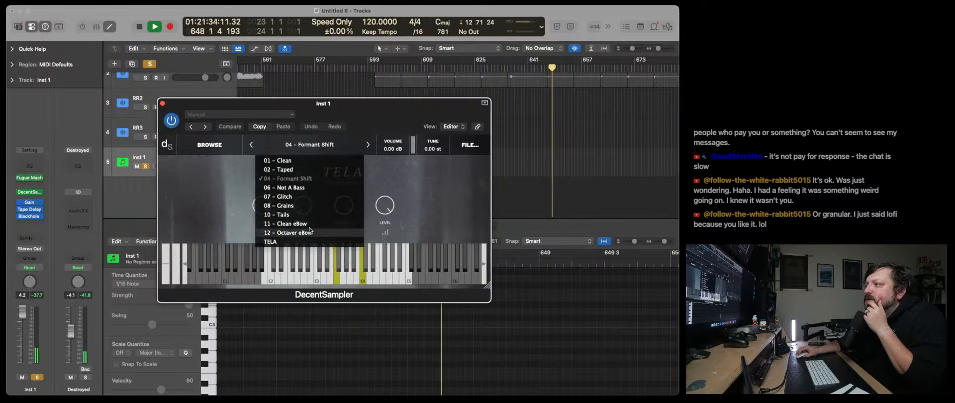
pyautogui.click(331, 205)
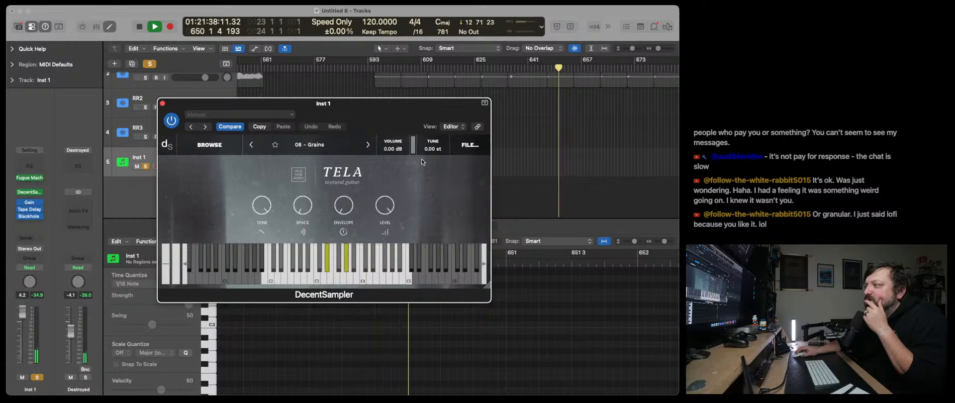
pyautogui.moveTo(394, 149)
pyautogui.mouseDown()
pyautogui.moveTo(396, 138)
pyautogui.moveTo(389, 156)
pyautogui.mouseUp()
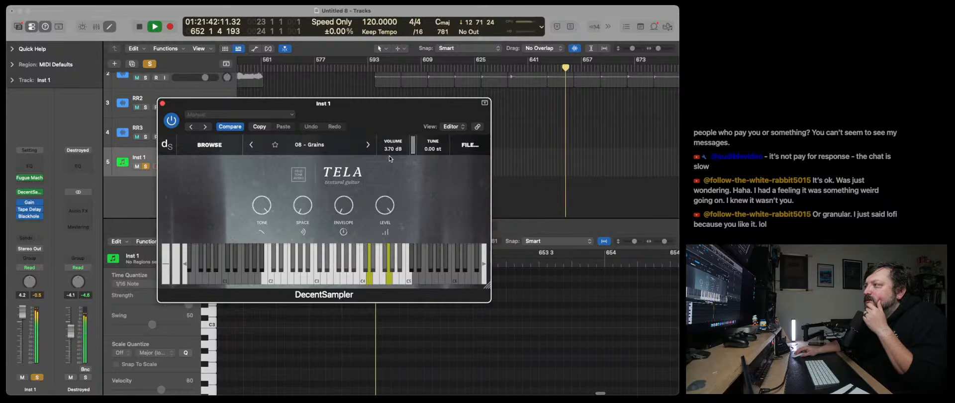
# Check the Fugue Machine Rubato pattern, then set the Inst 1 Tape Delay to 42% Wet and 62% Feedback and close it.
pyautogui.click(29, 177)
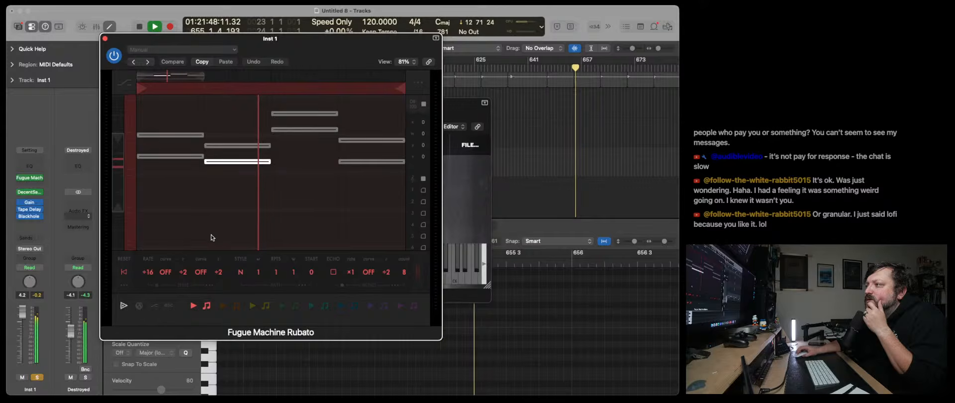
pyautogui.click(105, 38)
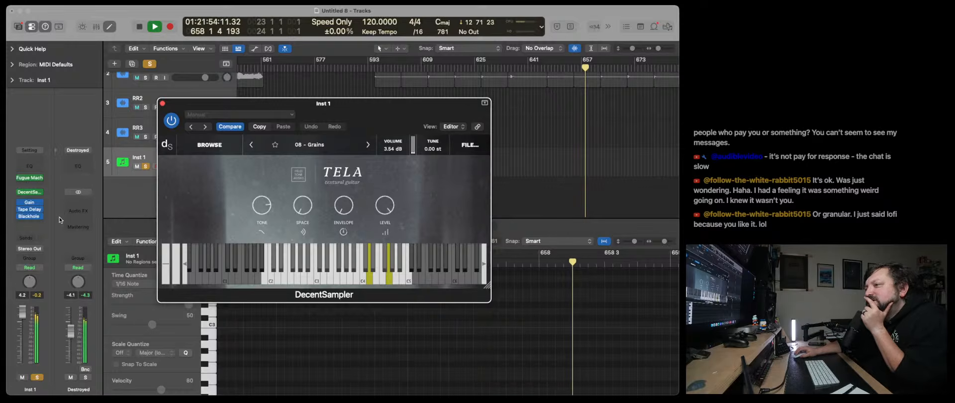
pyautogui.click(29, 212)
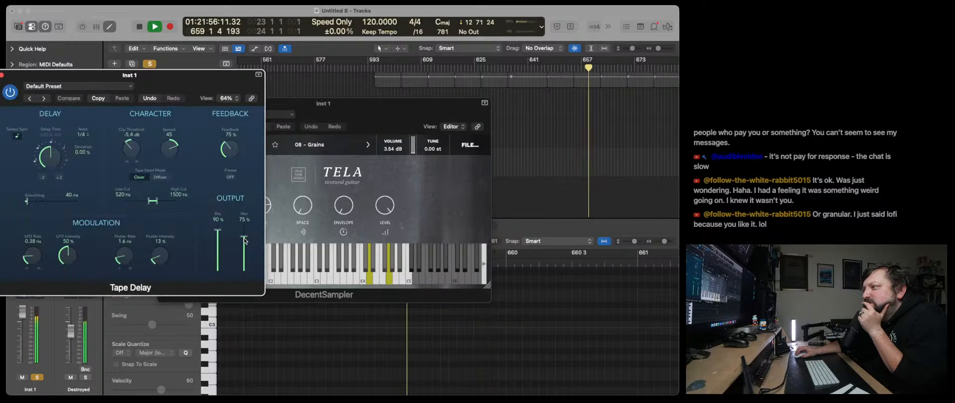
pyautogui.moveTo(244, 254); pyautogui.dragTo(244, 255)
pyautogui.moveTo(243, 254); pyautogui.dragTo(244, 255)
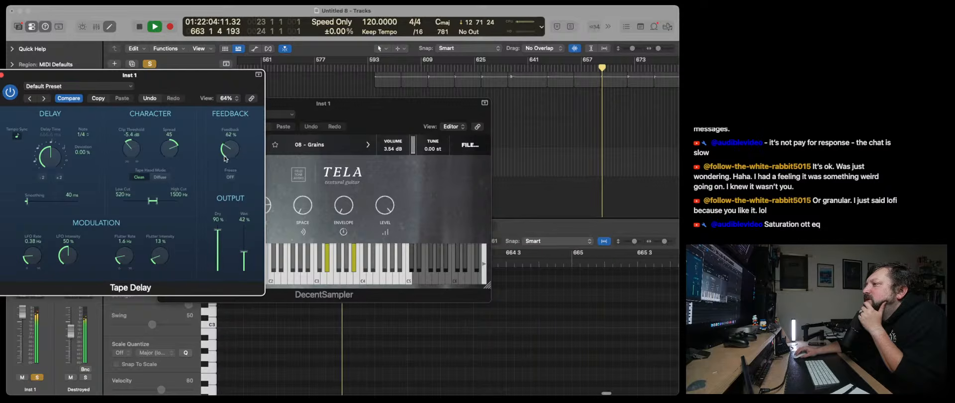
pyautogui.click(2, 75)
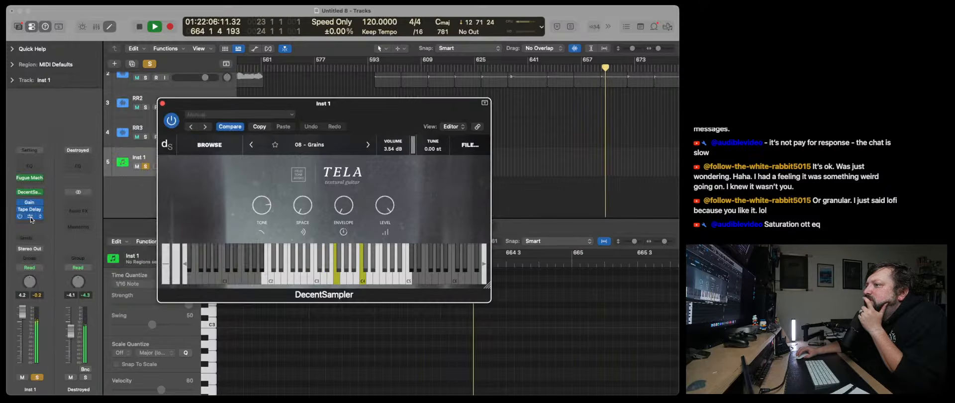
# Check the Blackhole reverb on Inst 1, close it and slightly lower the Level of the DecentSampler Grains preset.
pyautogui.click(31, 216)
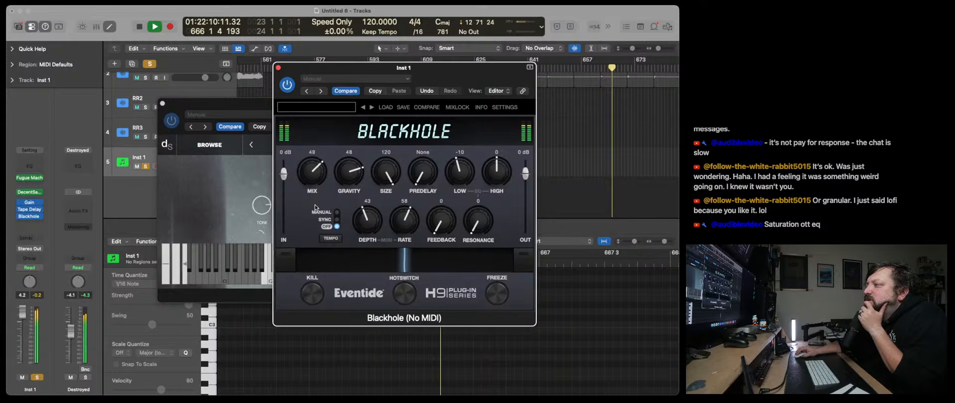
pyautogui.click(278, 67)
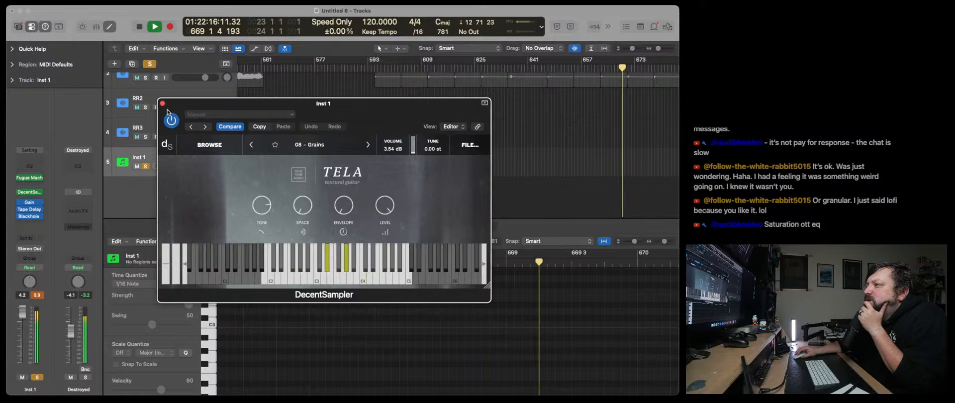
pyautogui.moveTo(386, 208); pyautogui.dragTo(388, 215)
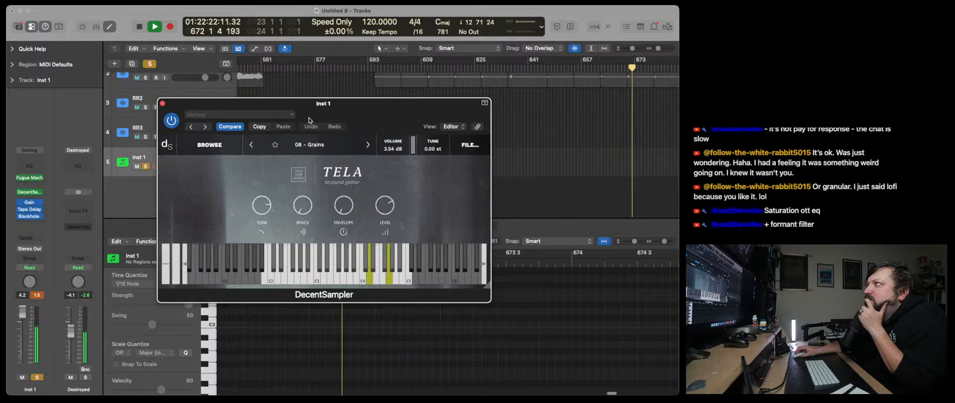
# Load the 07 - Glitch preset of the TELA guitar in DecentSampler on Inst 1.
pyautogui.moveTo(330, 115); pyautogui.dragTo(342, 133)
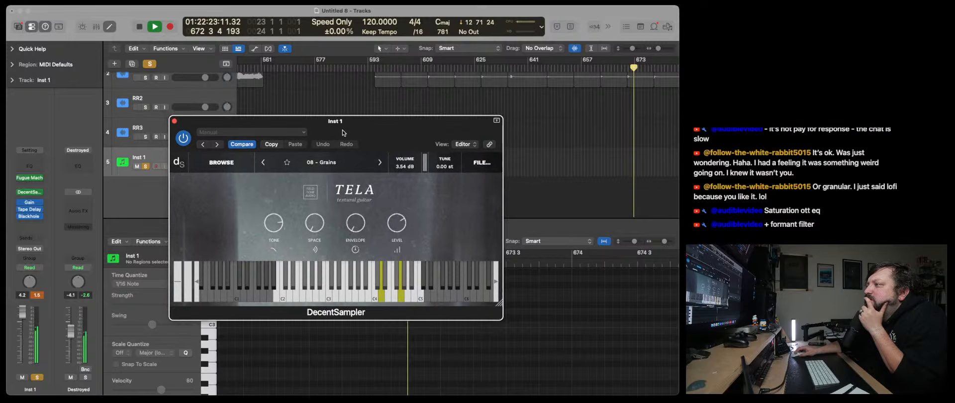
pyautogui.click(334, 165)
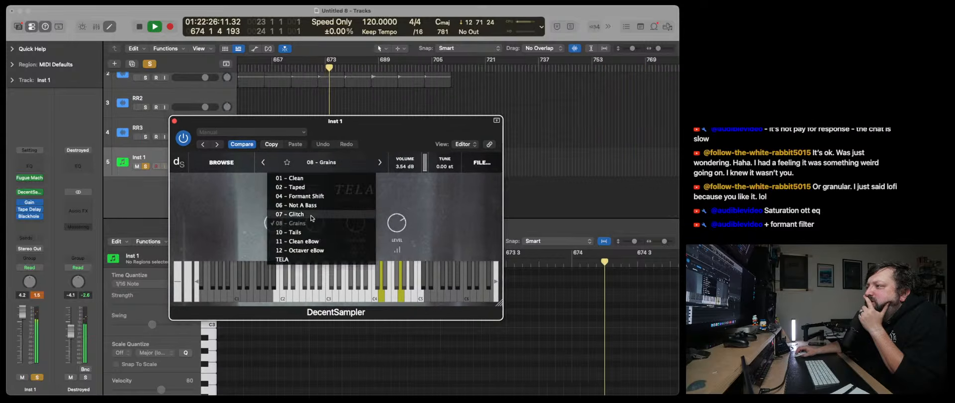
pyautogui.click(312, 214)
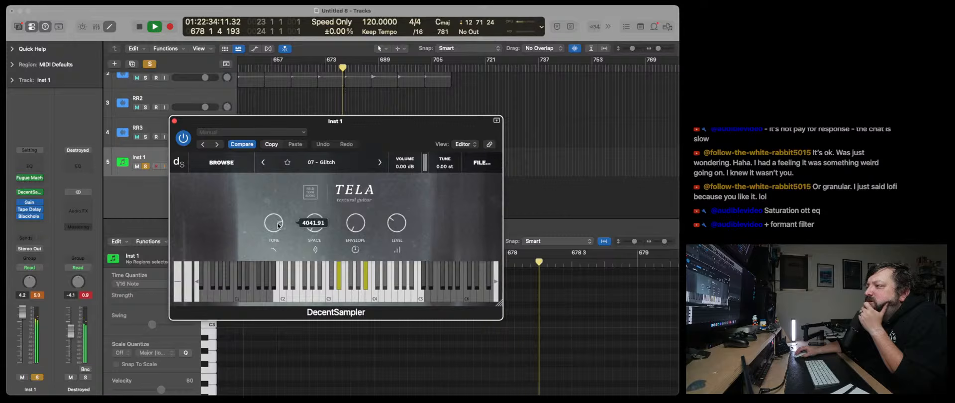
# Change the playhead rate in the Fugue Machine Rubato sequencer on Inst 1 and close its window.
pyautogui.click(30, 178)
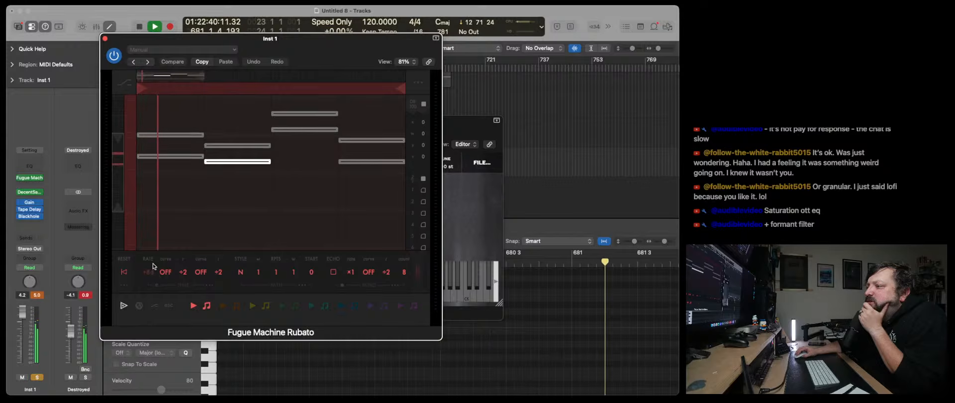
pyautogui.moveTo(153, 272); pyautogui.dragTo(153, 264)
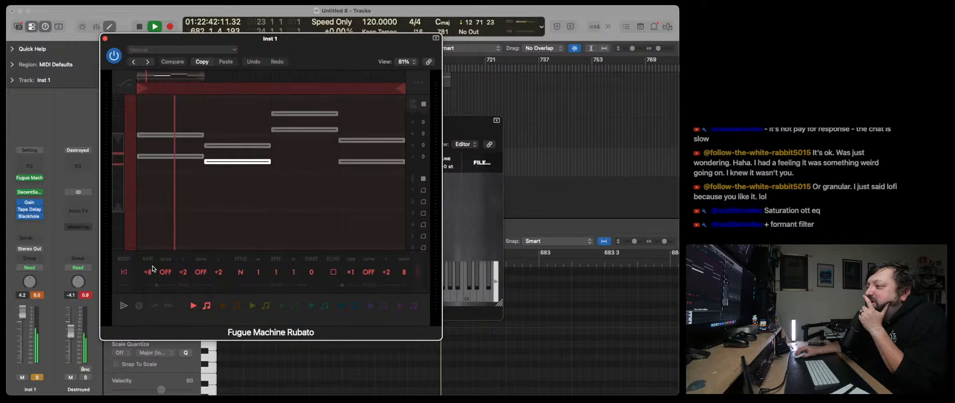
pyautogui.click(104, 38)
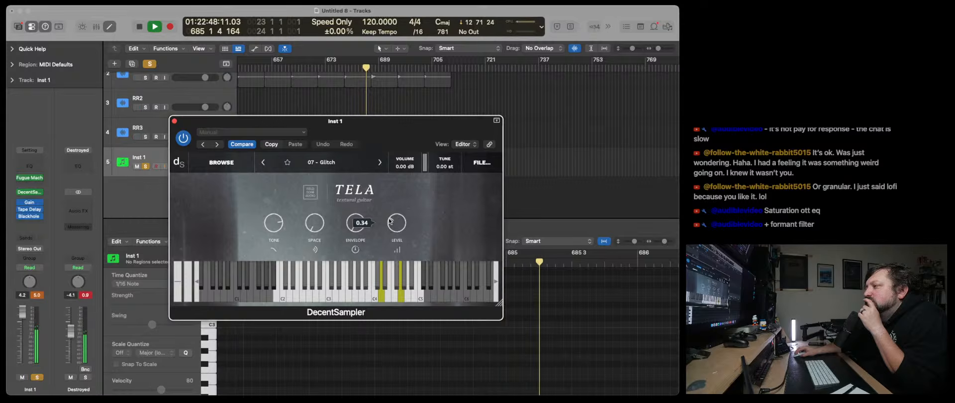
# Close the DecentSampler window and stop playback.
pyautogui.moveTo(321, 229)
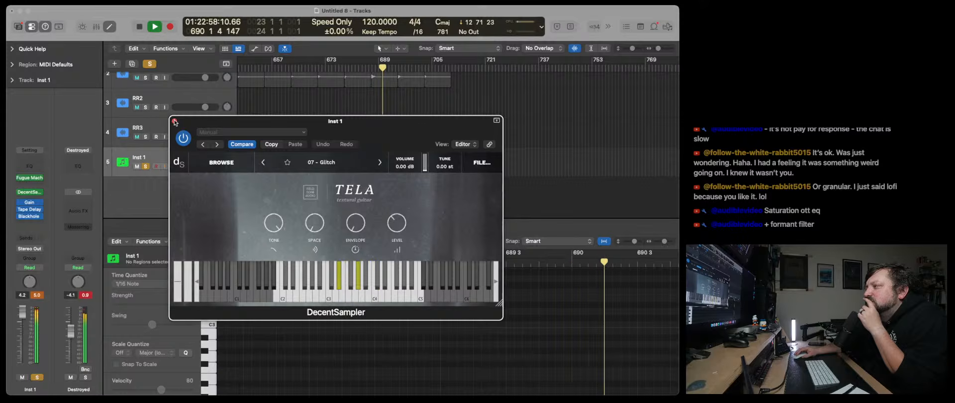
pyautogui.click(175, 121)
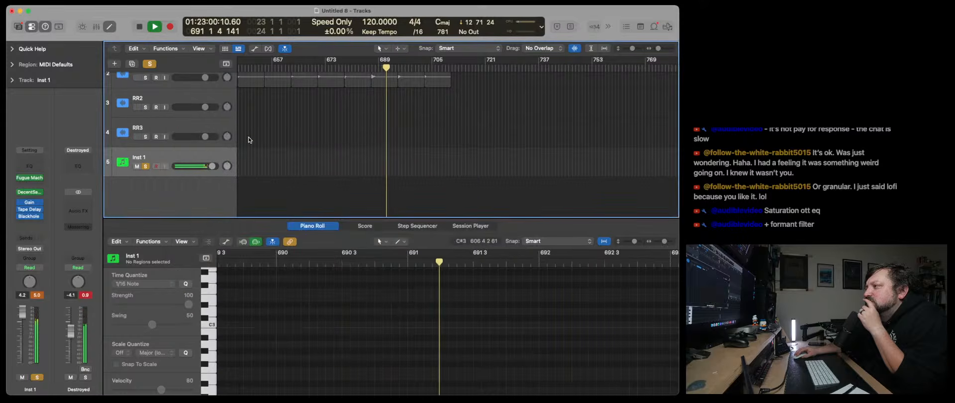
pyautogui.press('space')
# Turn off solo on the Inst 1 track, mute it, and select the RR1 track with its regions.
pyautogui.scroll(3, 257, 140)
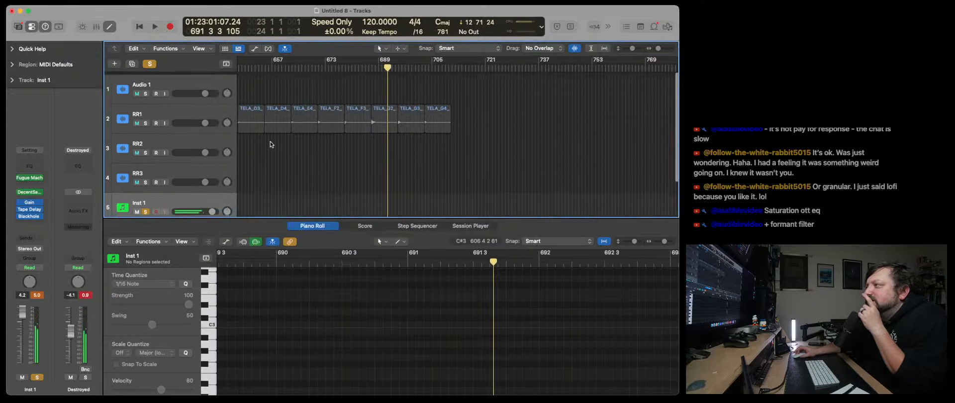
pyautogui.hscroll(-3, 167, 125)
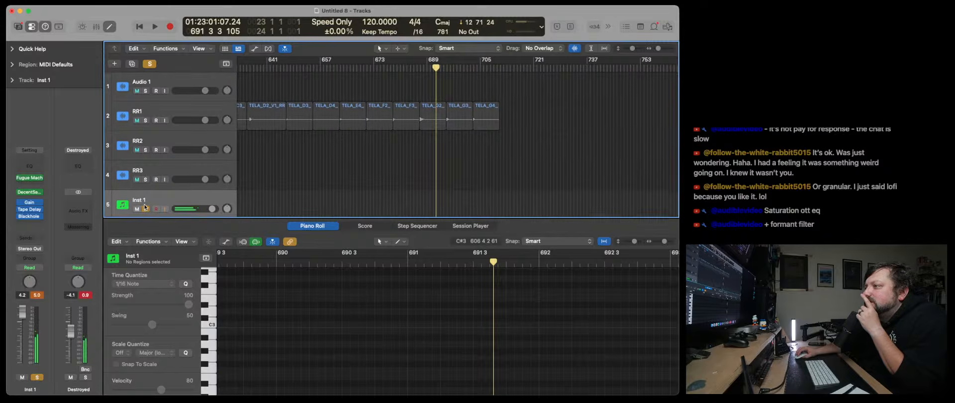
pyautogui.click(145, 208)
pyautogui.click(149, 108)
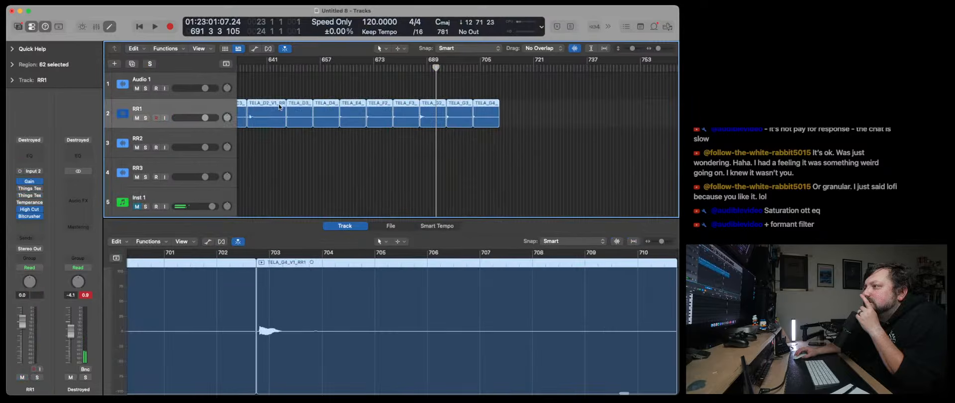
# Audition the RR1 samples in turn, from the TELA_A2 region through to TELA_D3, and stop playback.
pyautogui.hscroll(-5, 149, 108)
pyautogui.click(280, 68)
pyautogui.press('space')
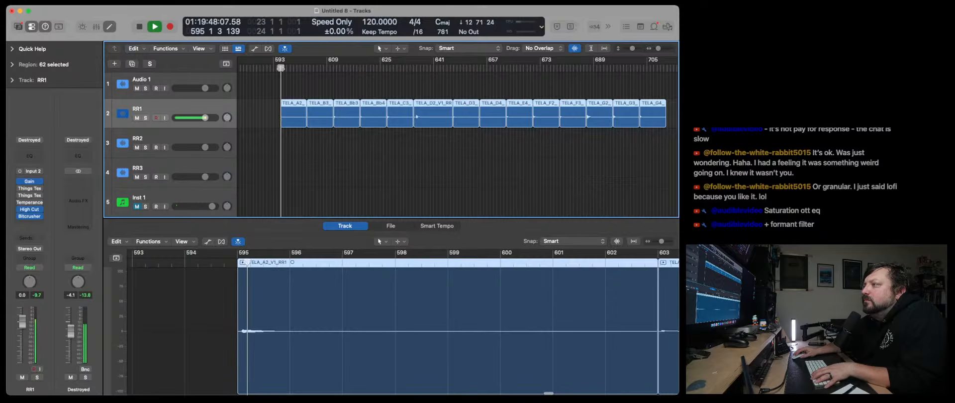
pyautogui.click(333, 69)
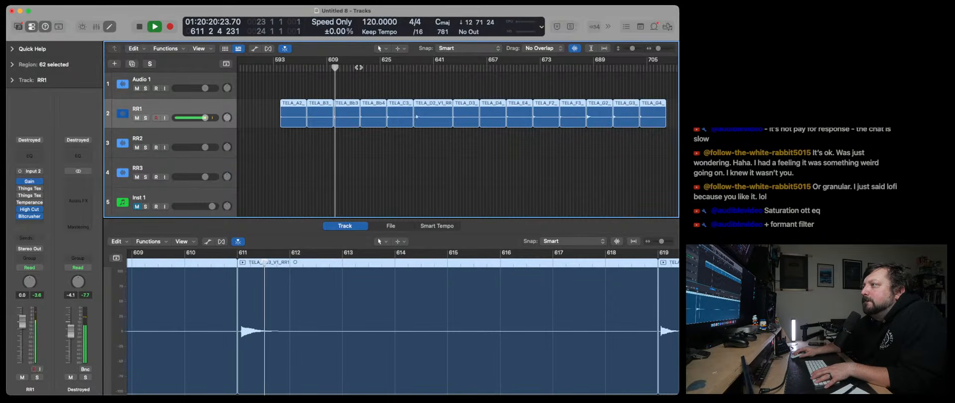
pyautogui.click(357, 67)
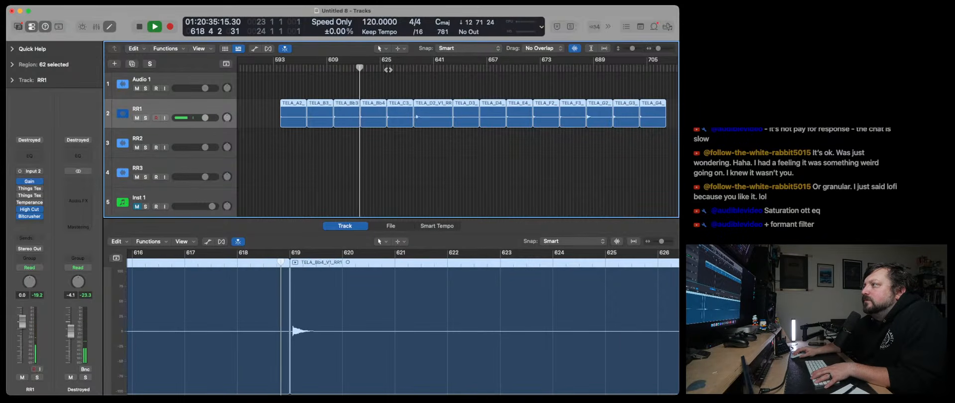
pyautogui.click(388, 68)
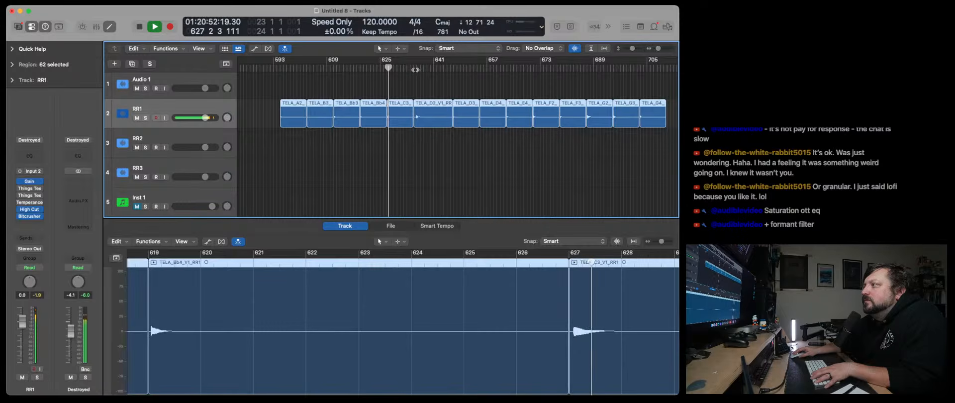
pyautogui.click(416, 68)
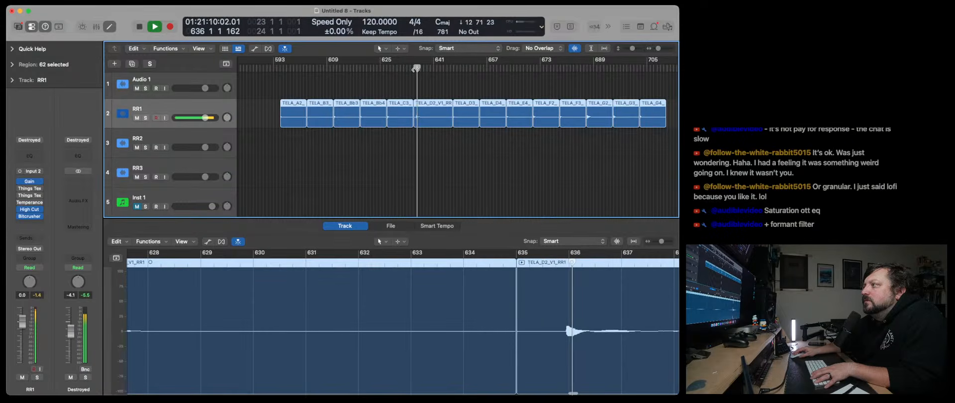
pyautogui.click(455, 68)
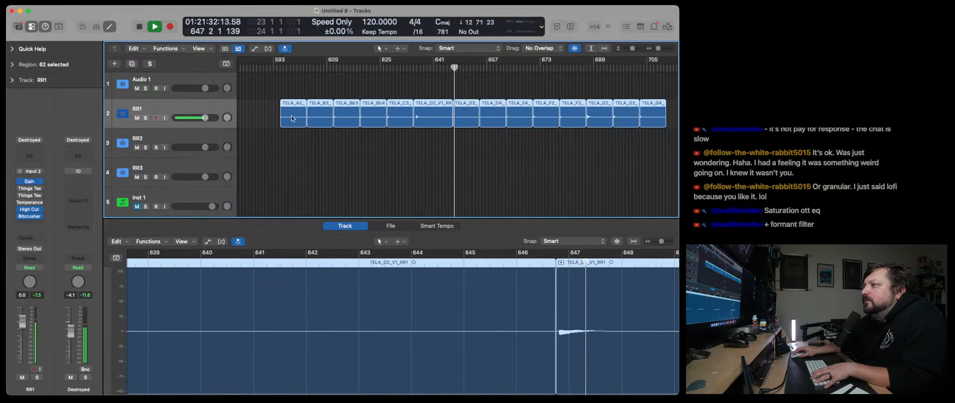
pyautogui.press('space')
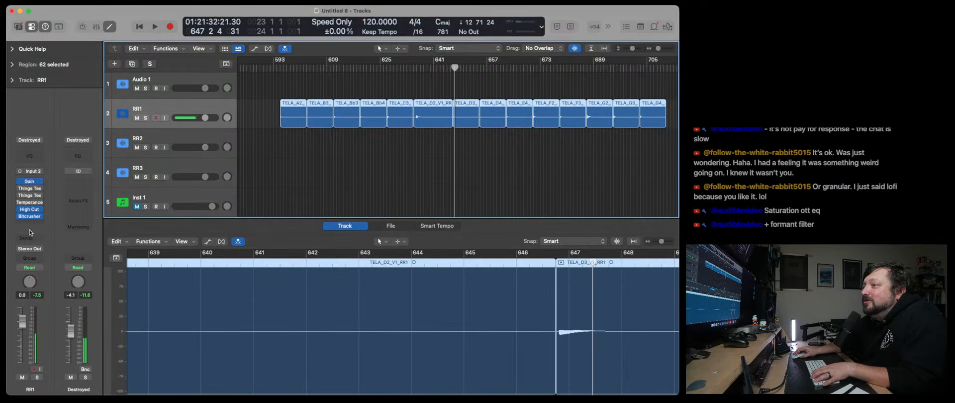
# Search the effects for RR1's next free insert slot for "Gran" and clear the search.
pyautogui.click(31, 223)
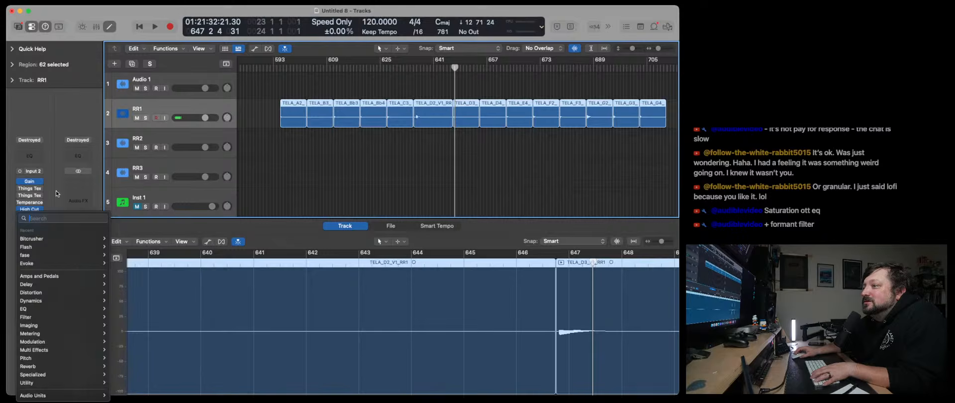
pyautogui.write('Grain')
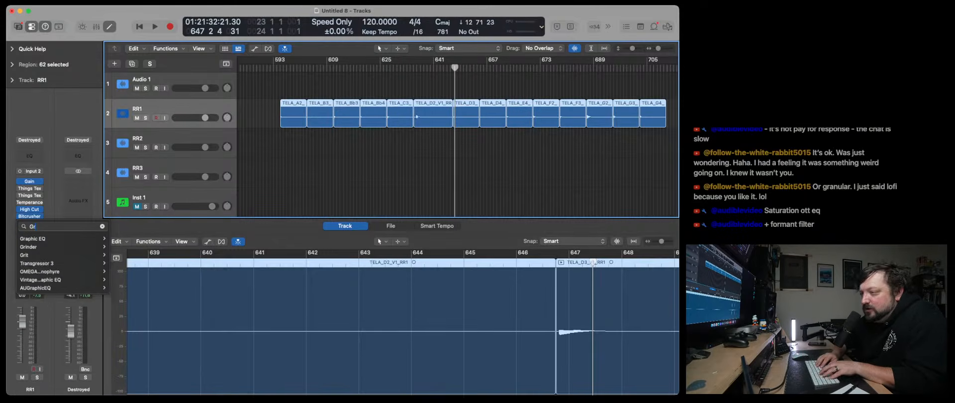
pyautogui.press('BackSpace')
pyautogui.press('BackSpace')
pyautogui.write('n')
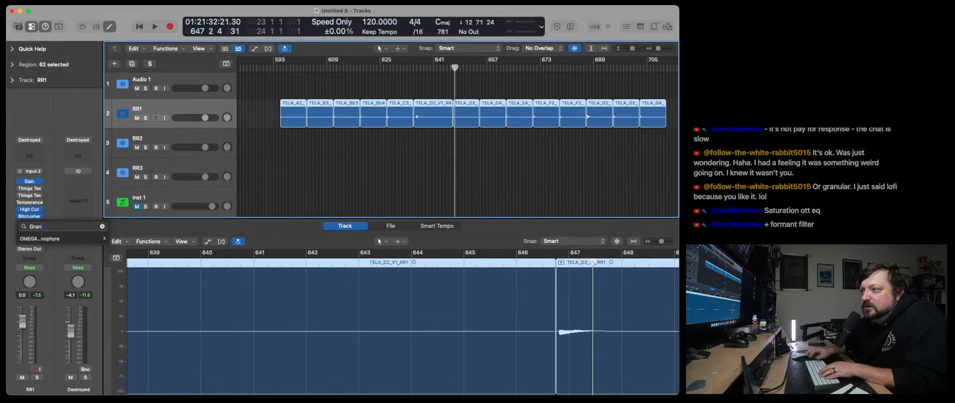
pyautogui.press('BackSpace')
pyautogui.press('BackSpace')
pyautogui.press('BackSpace')
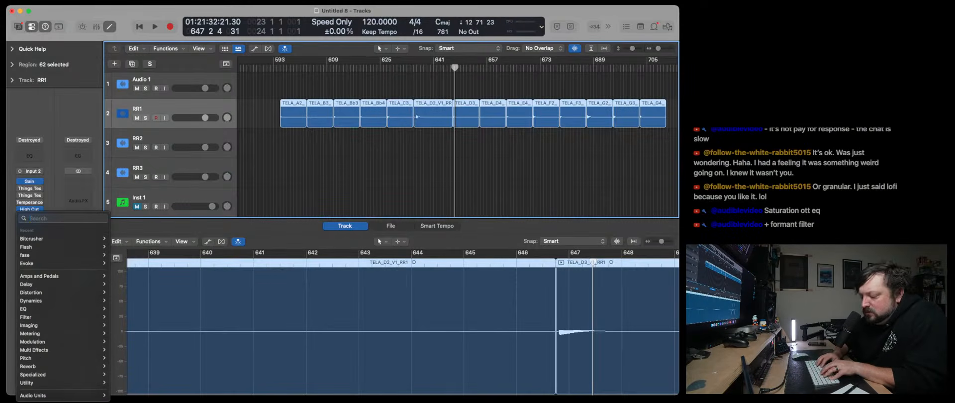
# Insert Motion Fractal as a mono effect after the Bitcrusher on RR1.
pyautogui.write('Motion')
pyautogui.moveTo(99, 239)
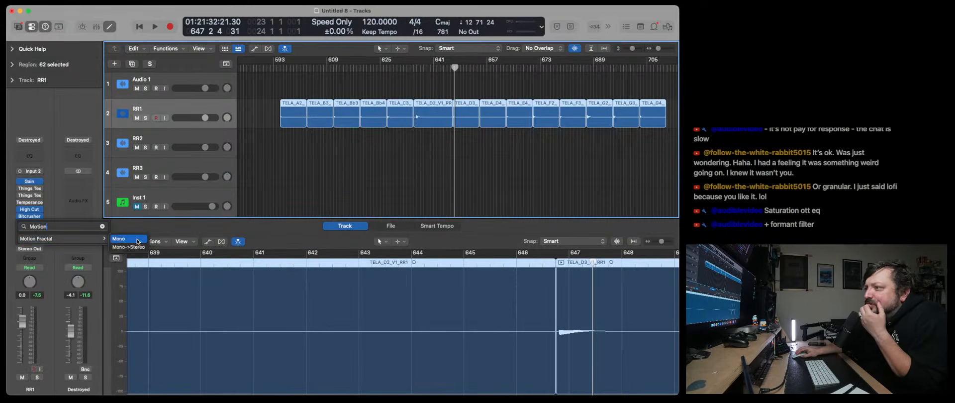
pyautogui.click(138, 240)
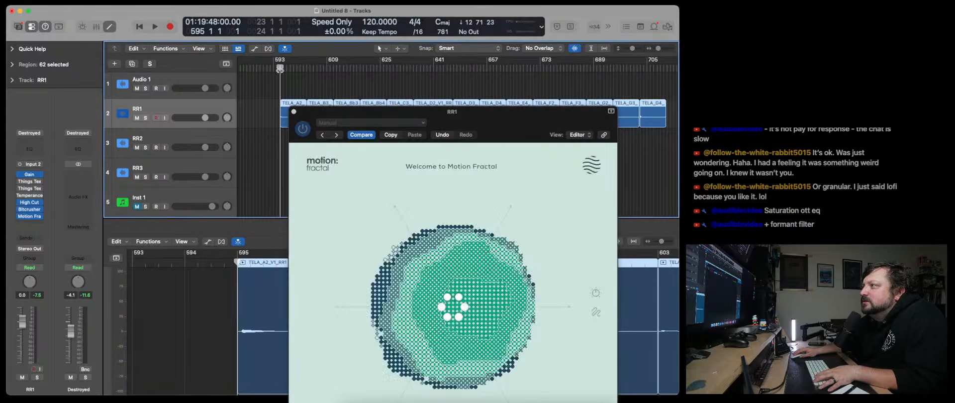
# Play RR1 from its first region and expand Motion Fractal's detailed controls with the Gate and Repeat displays.
pyautogui.press('space')
pyautogui.moveTo(510, 112); pyautogui.dragTo(305, 33)
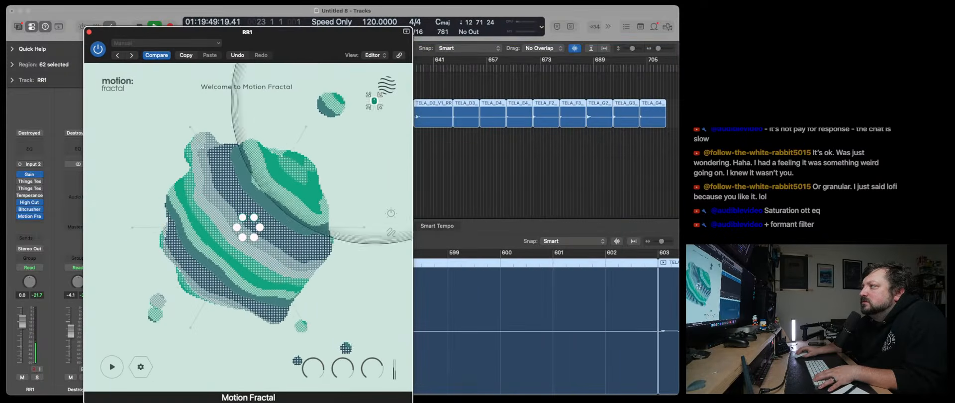
pyautogui.click(374, 101)
pyautogui.moveTo(420, 34); pyautogui.dragTo(370, 16)
pyautogui.click(548, 64)
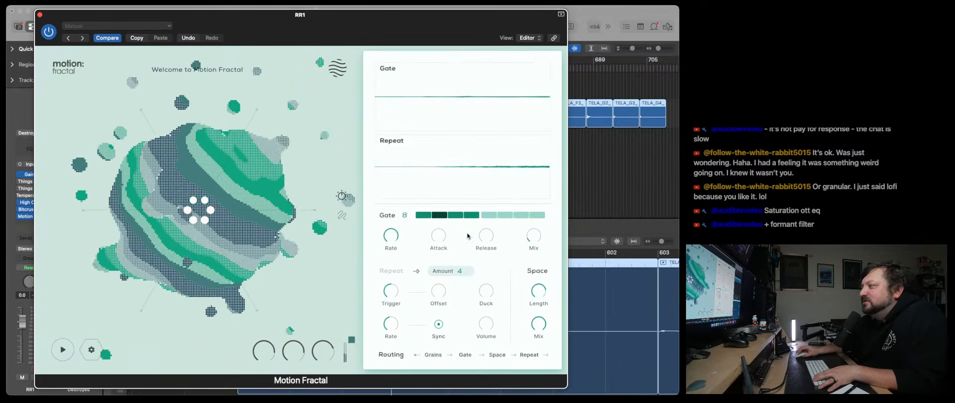
# Examine Motion Fractal's Space and Grains controls while the samples play, and close the plug-in window.
pyautogui.moveTo(537, 324)
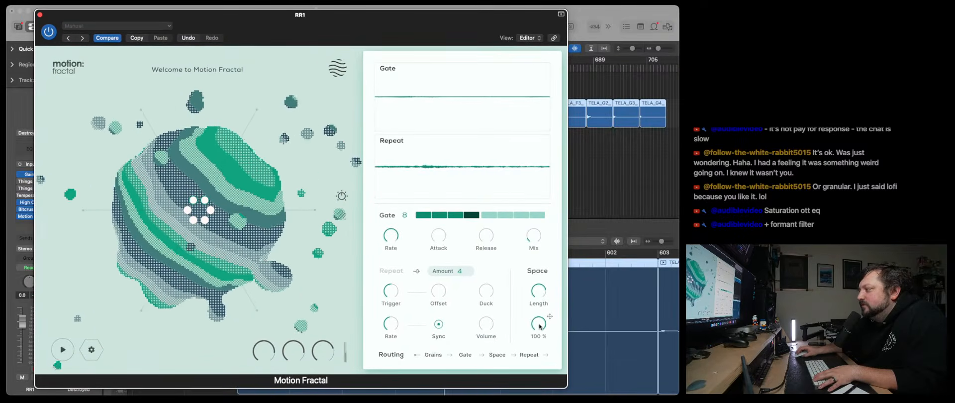
pyautogui.moveTo(403, 126)
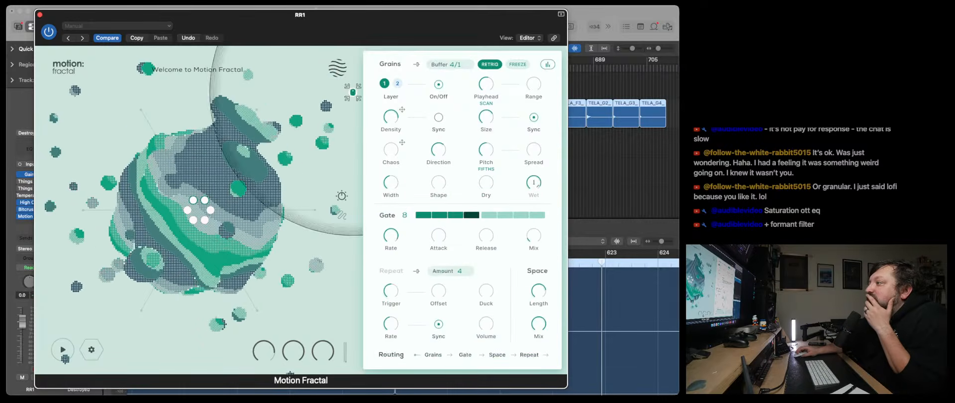
pyautogui.click(41, 15)
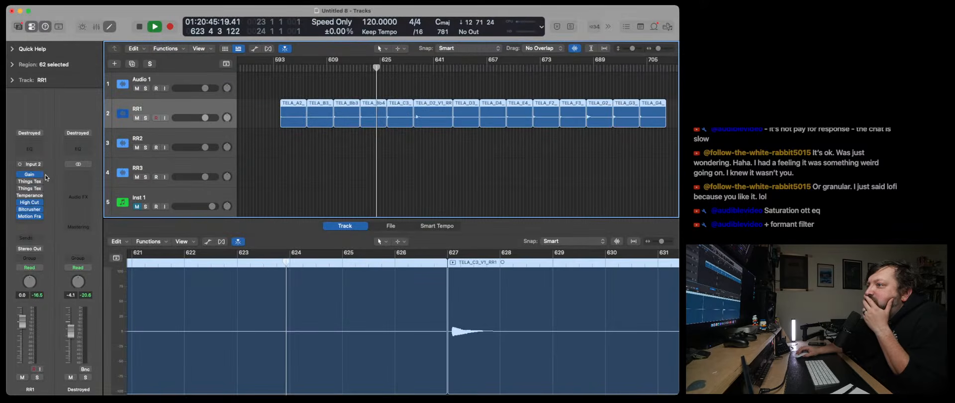
# Move the Gain plug-in to the end of RR1's effect chain, after Motion Fractal, and check its gain setting.
pyautogui.moveTo(28, 228)
pyautogui.mouseDown()
pyautogui.moveTo(40, 188)
pyautogui.moveTo(56, 187)
pyautogui.moveTo(36, 223)
pyautogui.mouseUp()
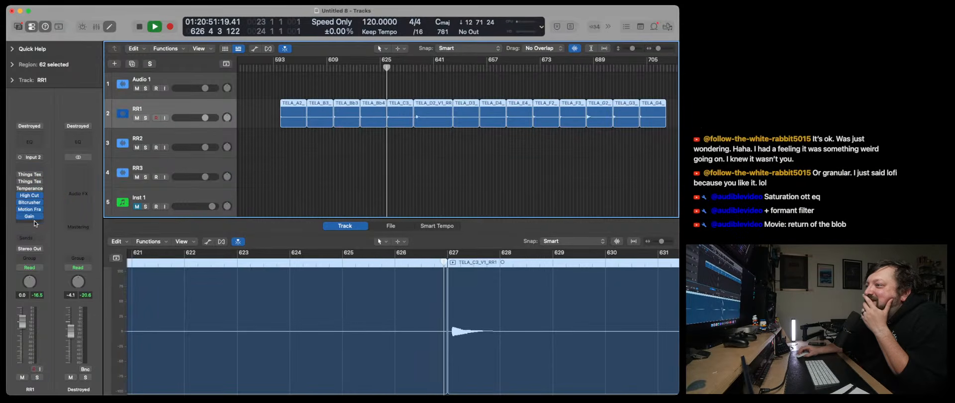
pyautogui.click(32, 216)
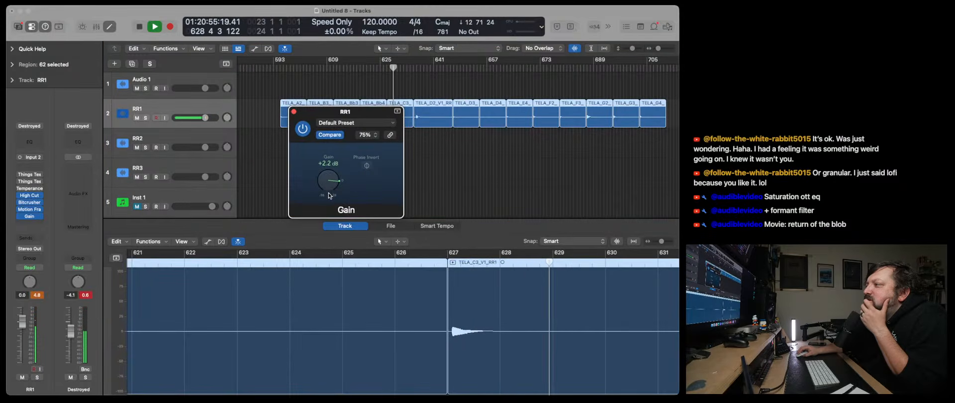
pyautogui.click(294, 112)
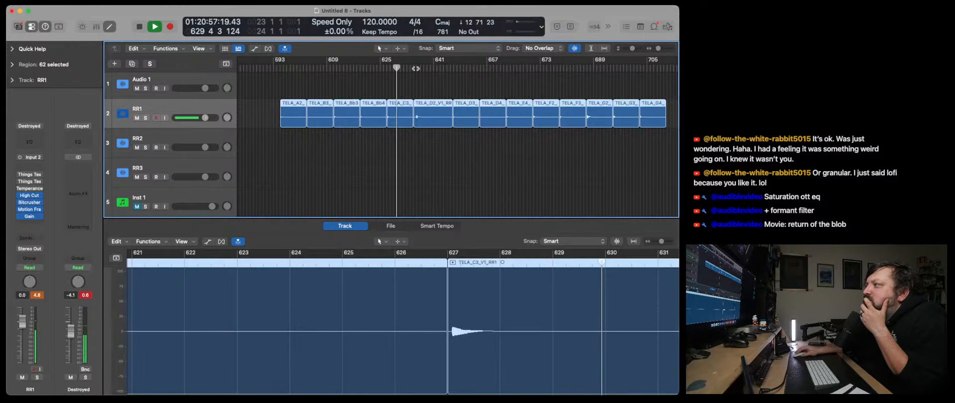
# Audition the TELA_D2 and TELA_D3 samples through the reordered effects and reopen Motion Fractal.
pyautogui.click(415, 68)
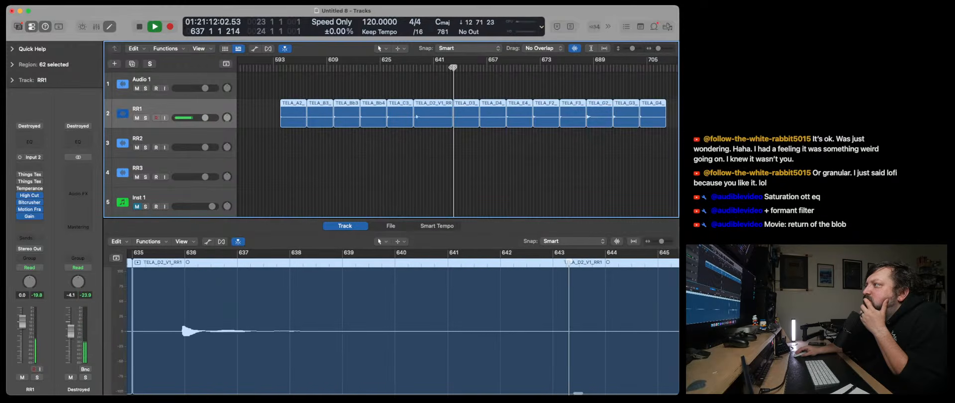
pyautogui.click(454, 67)
pyautogui.click(450, 68)
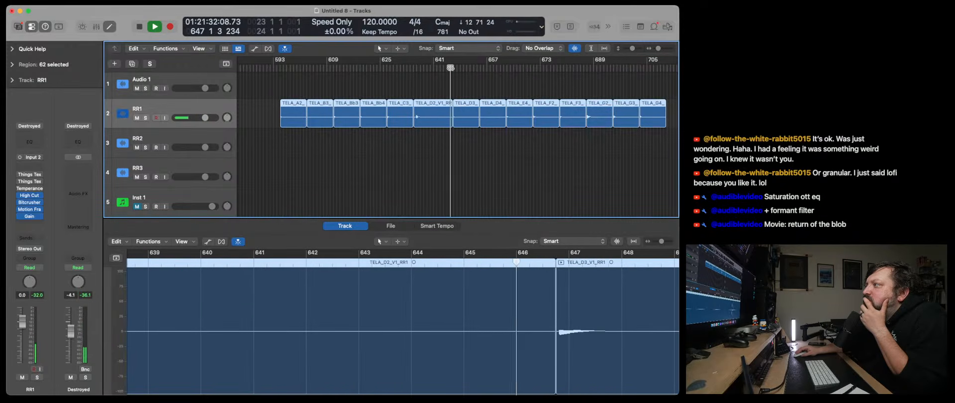
pyautogui.click(29, 209)
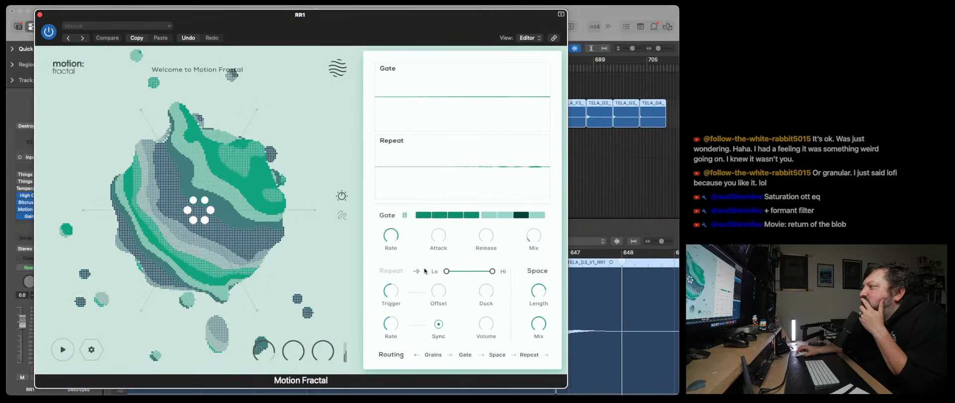
# Show the modulation assigned to grain layer 1's Wet level, adjust its Playhead, and set its Range to 7%.
pyautogui.moveTo(481, 159)
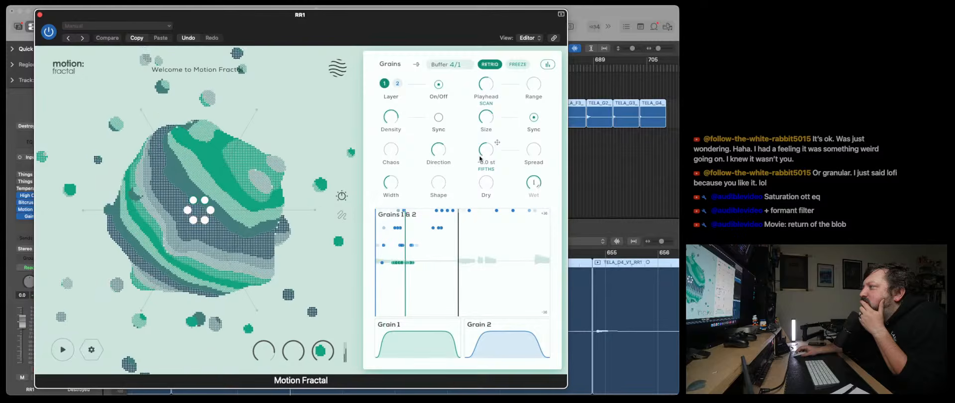
pyautogui.click(531, 183)
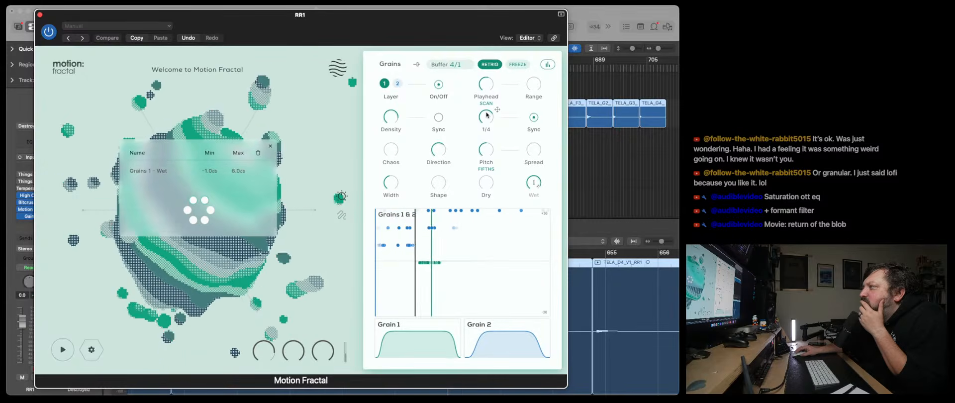
pyautogui.moveTo(486, 87); pyautogui.dragTo(487, 81)
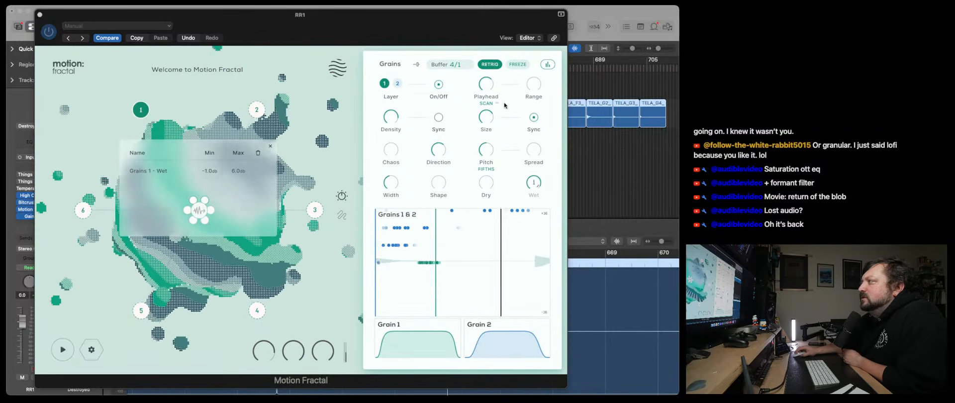
pyautogui.moveTo(534, 85); pyautogui.dragTo(533, 66)
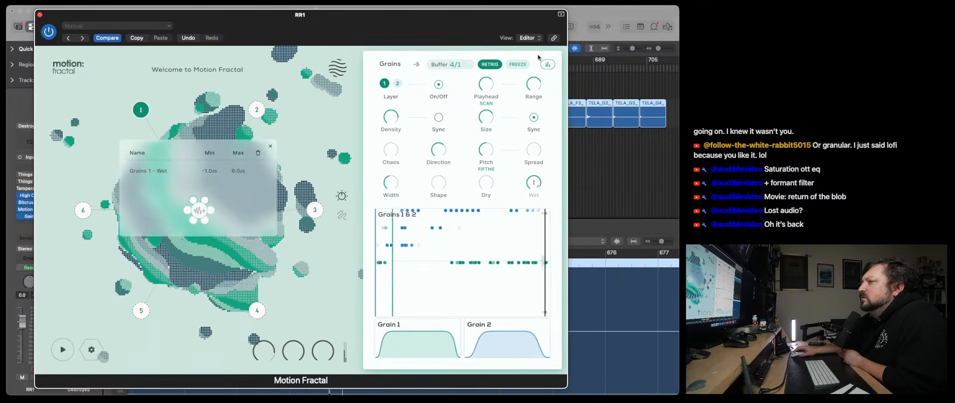
pyautogui.moveTo(537, 84)
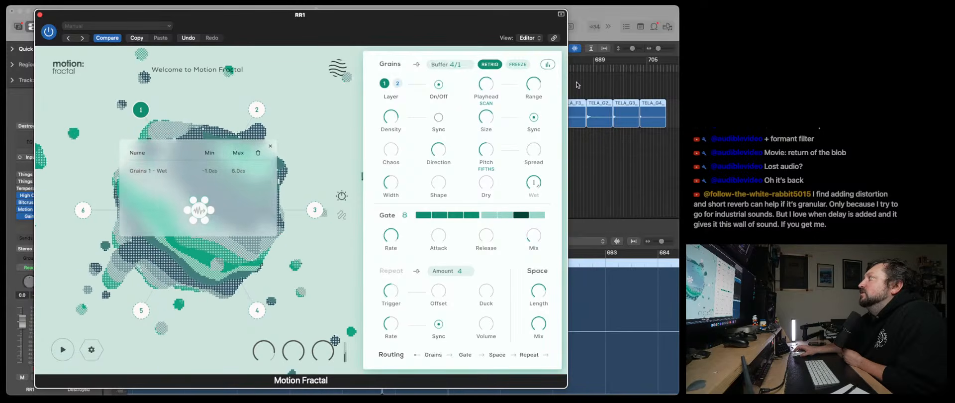
pyautogui.click(548, 64)
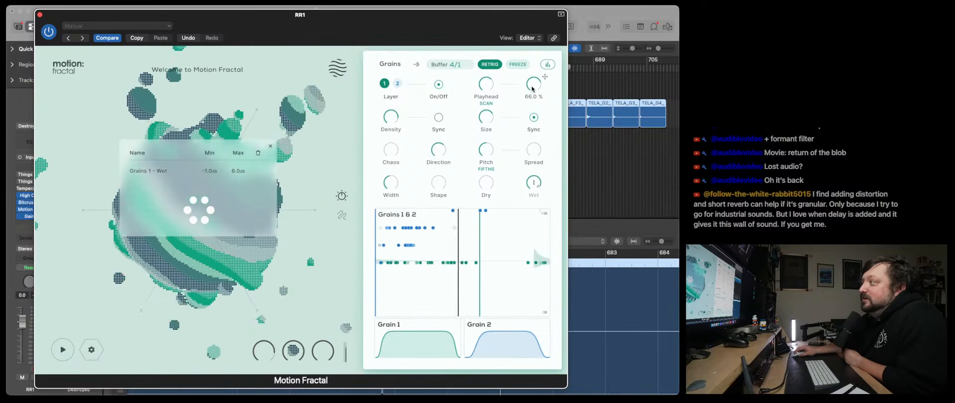
pyautogui.moveTo(534, 88); pyautogui.dragTo(531, 144)
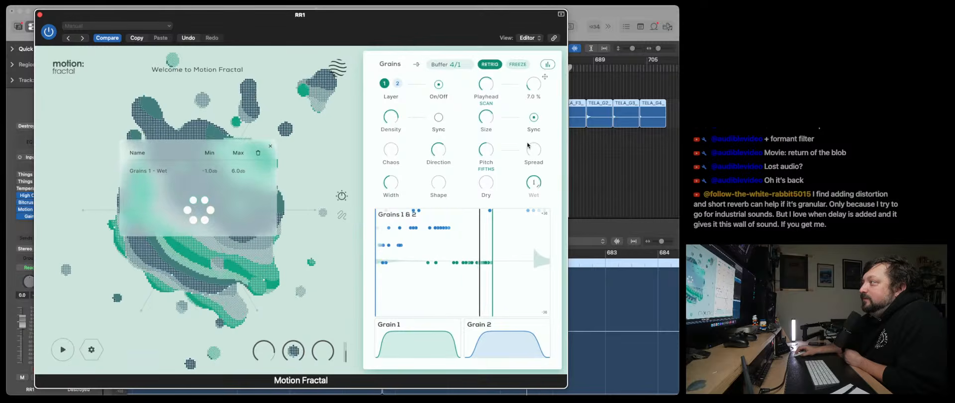
# Set grain layer 2's Dry level to -72 dB and switch from the grain displays back to the effect controls.
pyautogui.click(397, 84)
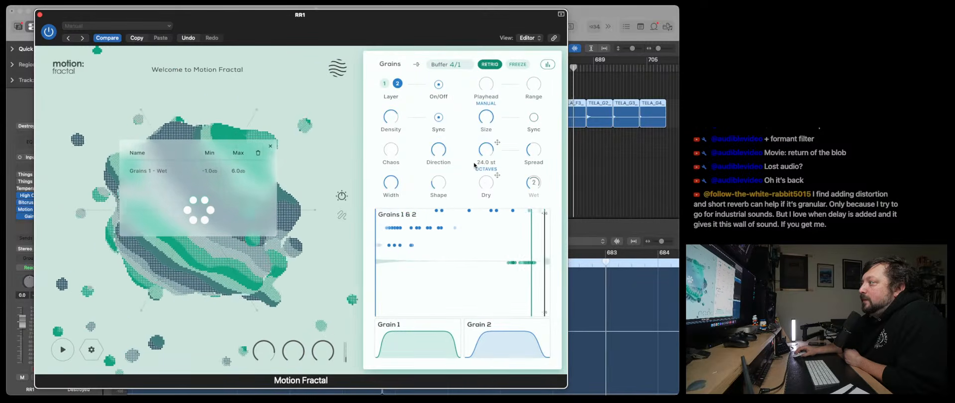
pyautogui.moveTo(487, 184); pyautogui.dragTo(487, 190)
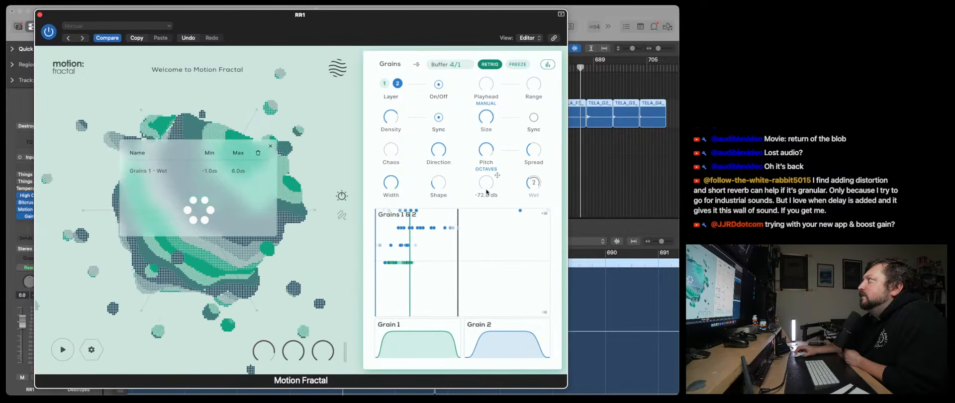
pyautogui.click(547, 64)
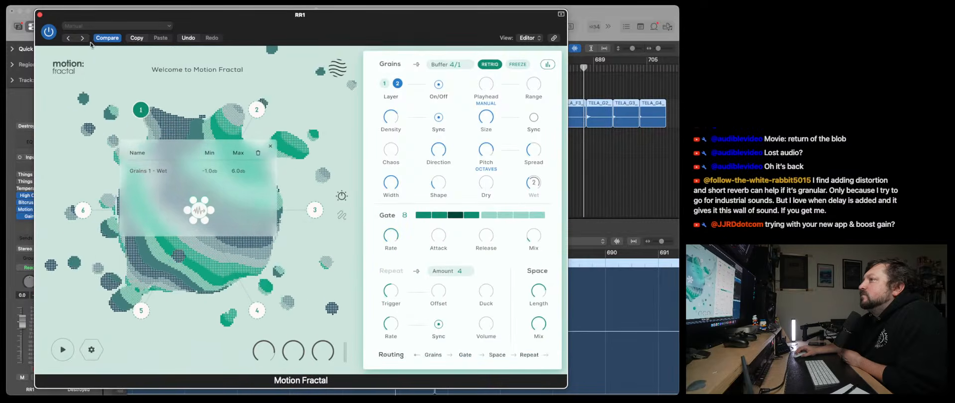
# Hide the plug-in window, stop playback, and remove the Gain plug-in from the end of RR1's effect chain.
pyautogui.press('v')
pyautogui.press('space')
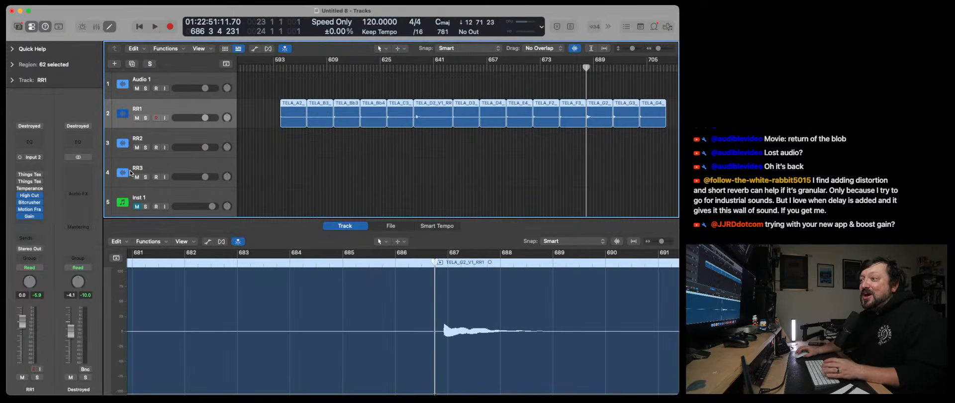
pyautogui.click(40, 218)
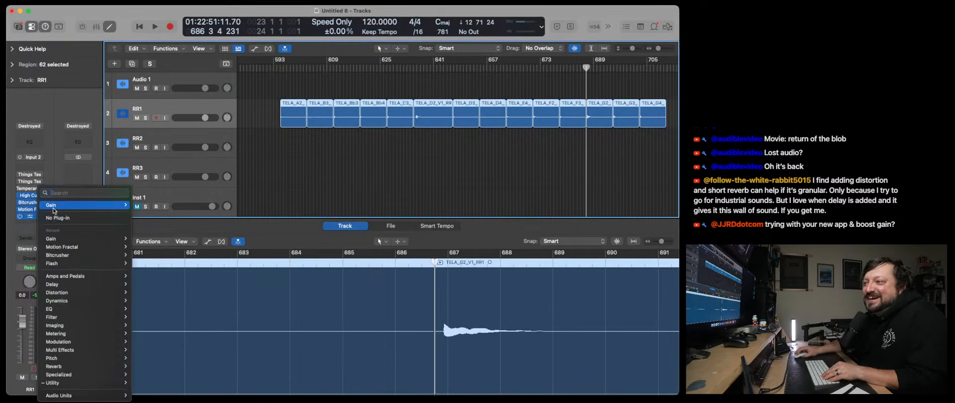
pyautogui.click(51, 222)
# Search RR1's effect plug-in list for Tidepool and check the Audio Units manufacturers for it.
pyautogui.click(39, 220)
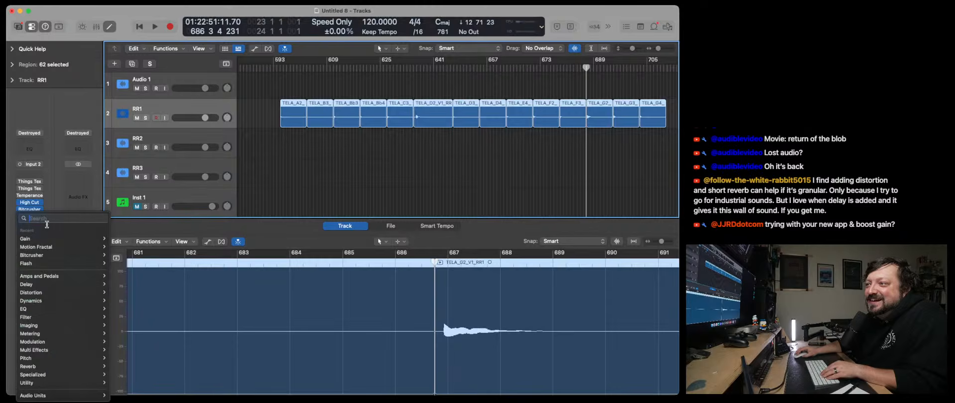
pyautogui.write('Tidepool')
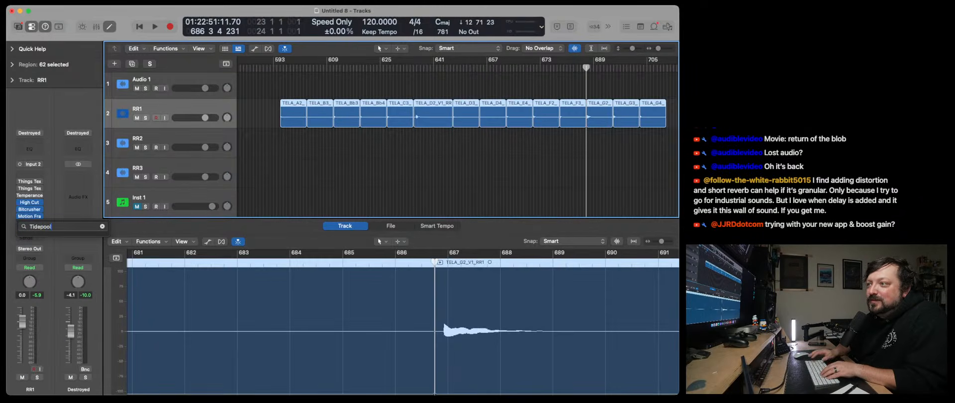
pyautogui.press('super+a')
pyautogui.press('BackSpace')
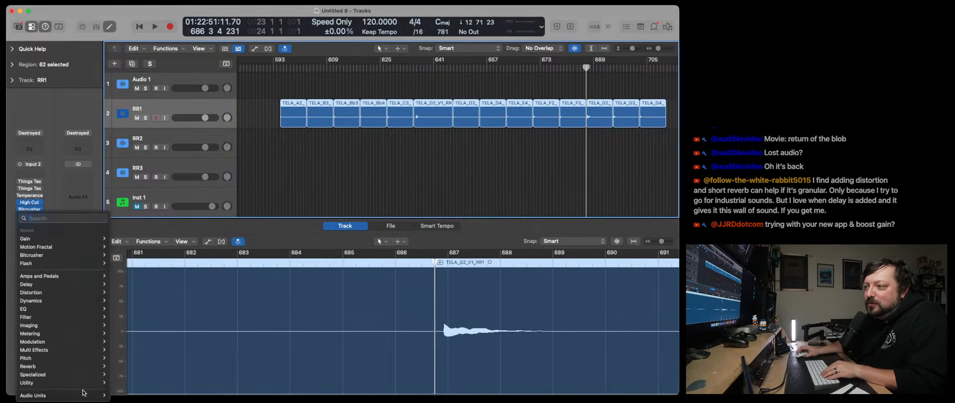
pyautogui.moveTo(84, 397)
pyautogui.moveTo(151, 224)
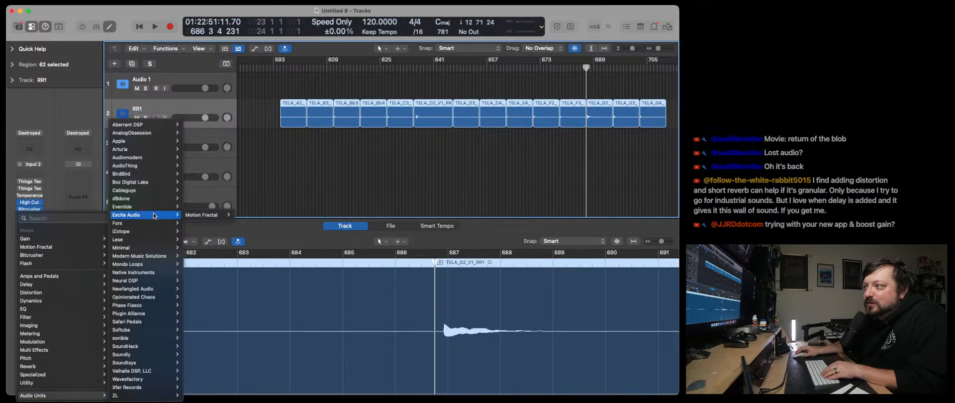
pyautogui.click(277, 192)
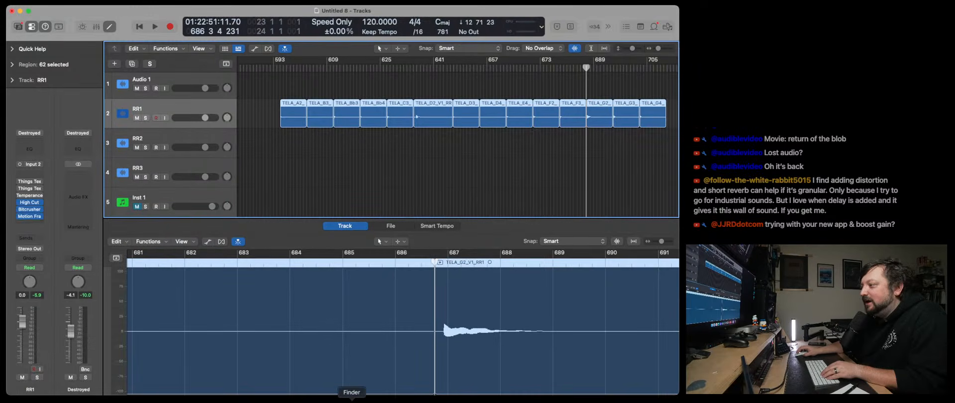
# Switch to Finder and locate Tidepool.component in the Release folder of the Tidepool plug-in under Field Tone Audio's Products.
pyautogui.click(352, 402)
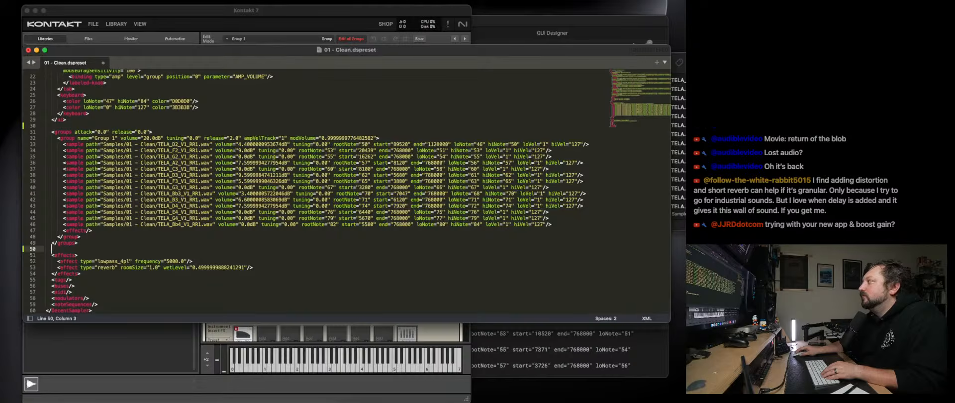
pyautogui.hscroll(-3, 602, 119)
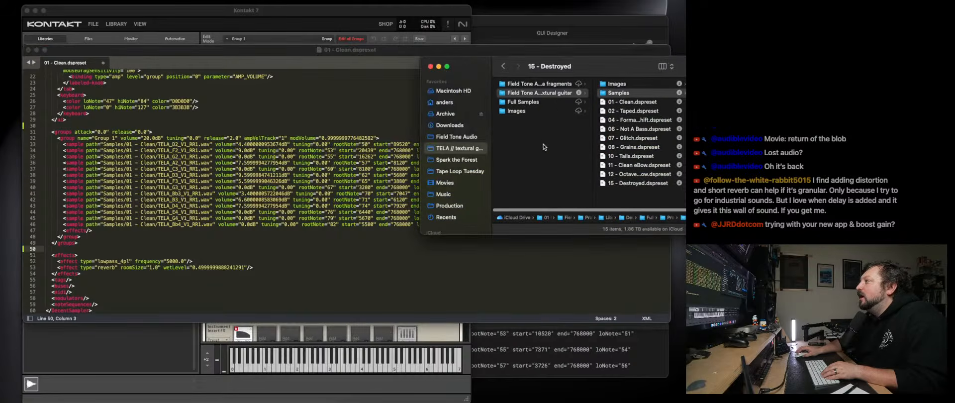
pyautogui.click(456, 137)
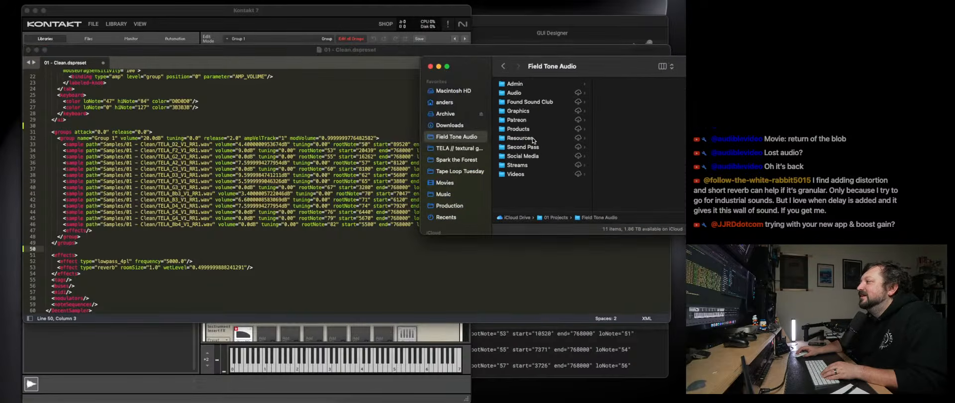
pyautogui.click(524, 129)
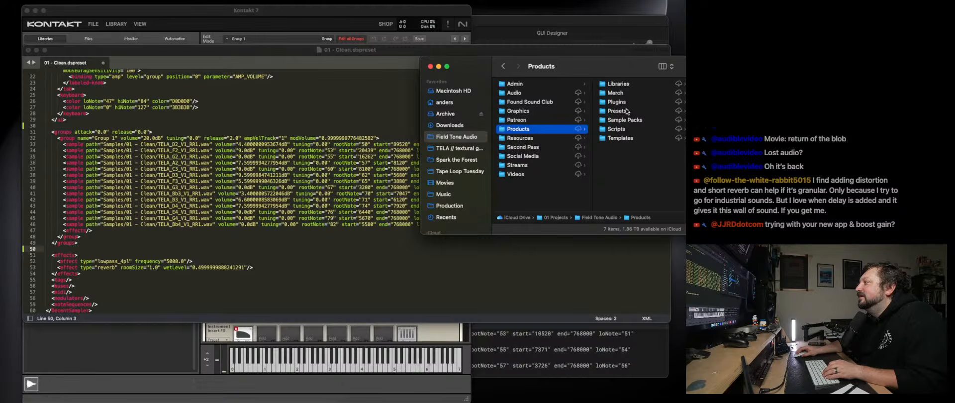
pyautogui.click(616, 102)
pyautogui.press('Right')
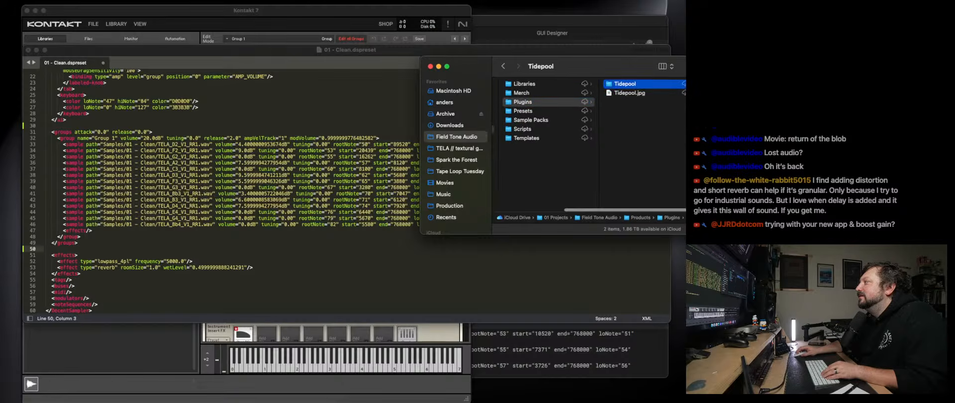
pyautogui.press('Right')
pyautogui.press('Down')
pyautogui.press('Right')
pyautogui.press('Down')
pyautogui.press('Down')
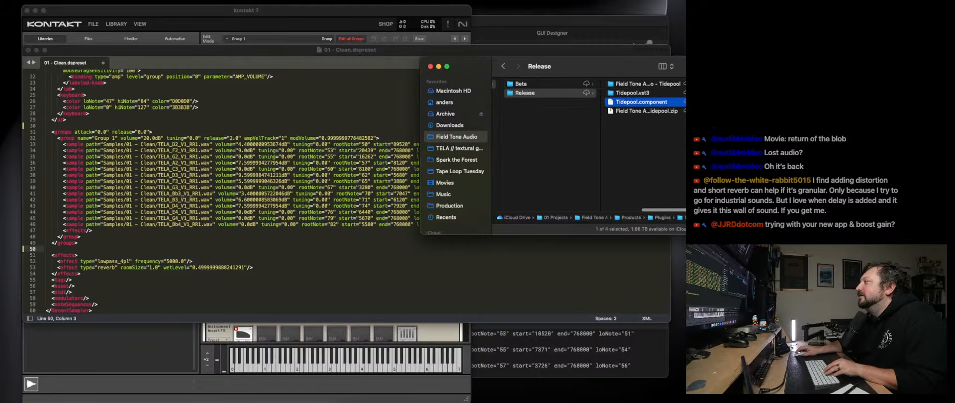
# Open the system's audio plug-in folder Library/Audio/Plug-Ins/Components on Macintosh HD.
pyautogui.click(452, 90)
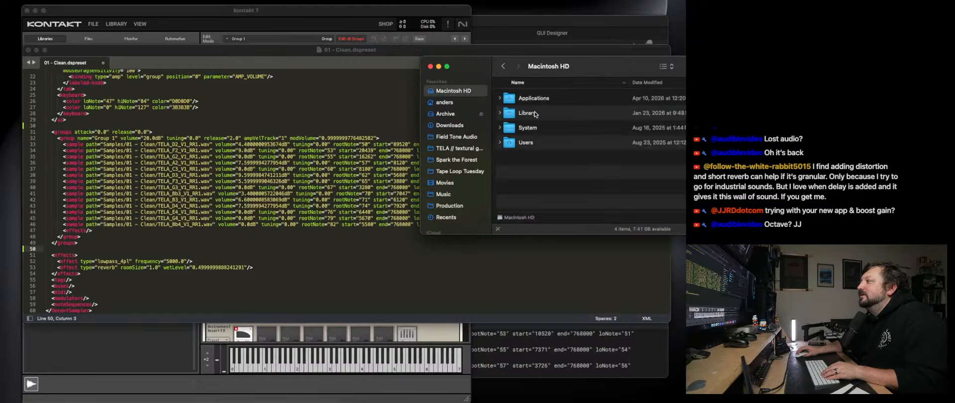
pyautogui.doubleClick(545, 113)
pyautogui.scroll(-3, 544, 145)
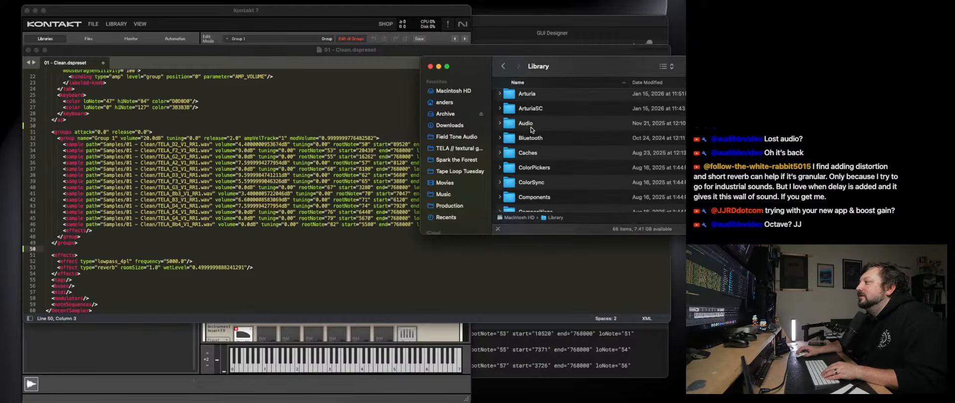
pyautogui.doubleClick(532, 126)
pyautogui.scroll(-3, 559, 148)
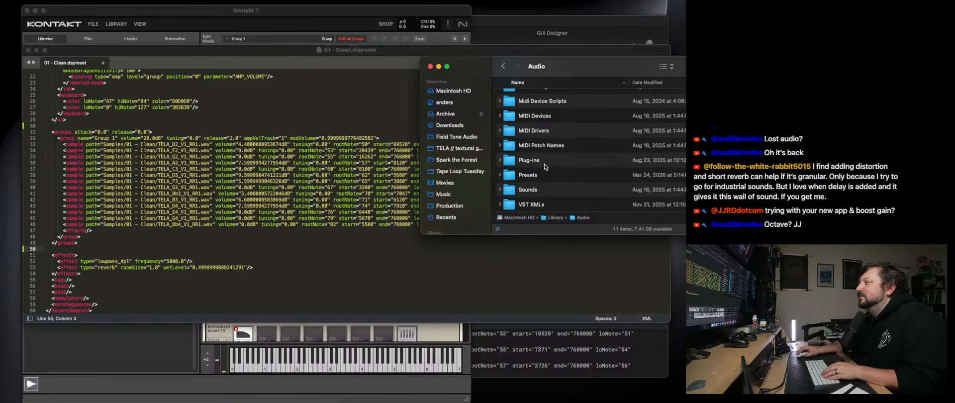
pyautogui.doubleClick(544, 163)
pyautogui.doubleClick(545, 116)
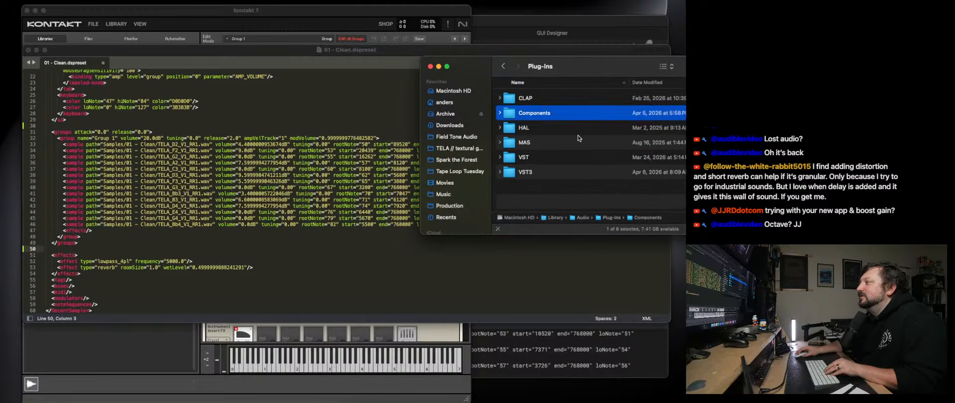
# Look through the installed plug-in components alphabetically towards Tidepool and close the Components window.
pyautogui.scroll(-15, 577, 145)
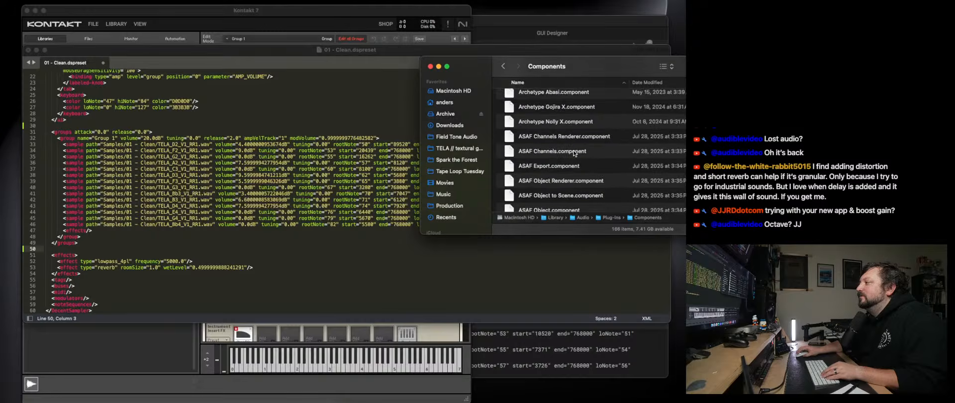
pyautogui.scroll(-15, 575, 153)
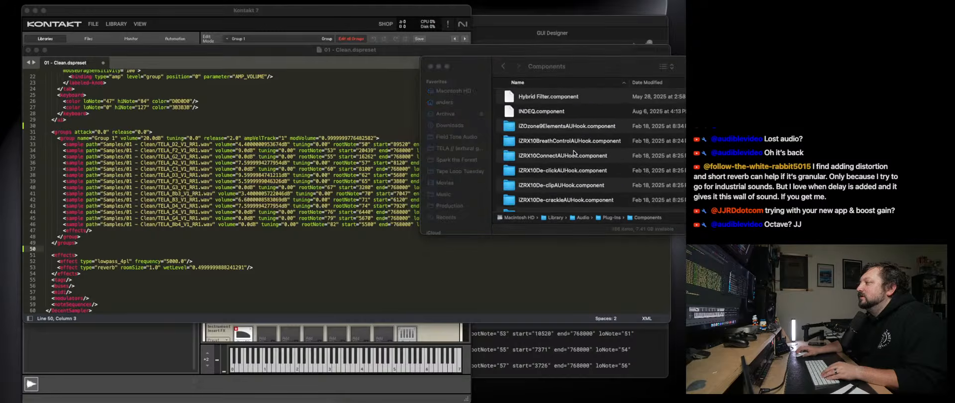
pyautogui.scroll(-15, 574, 153)
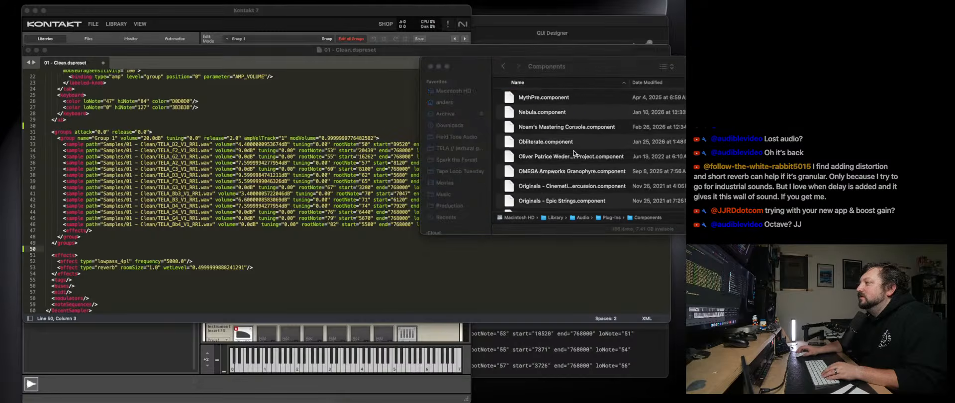
pyautogui.scroll(-1, 574, 153)
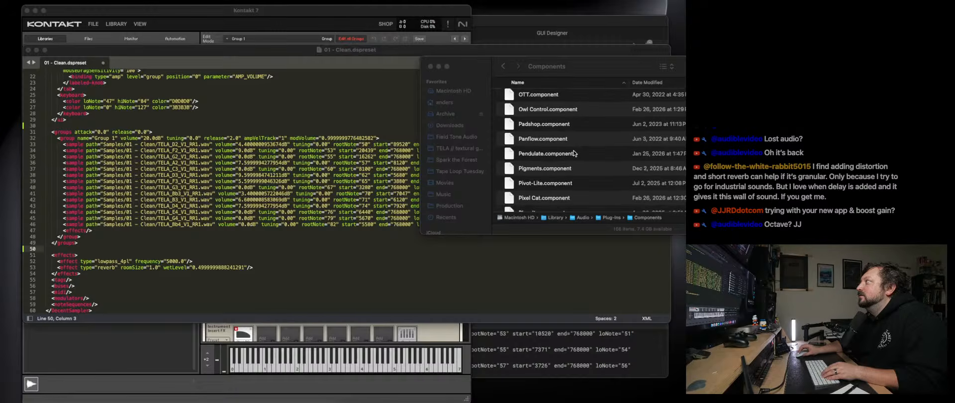
pyautogui.scroll(-6, 574, 153)
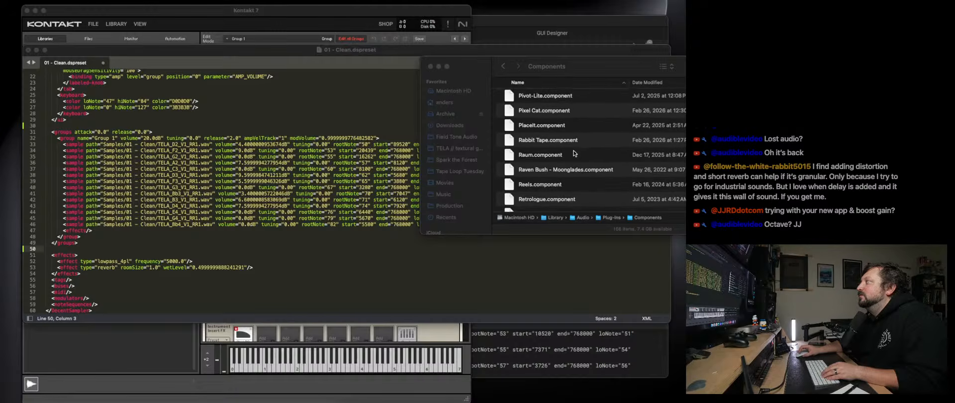
pyautogui.scroll(-1, 574, 153)
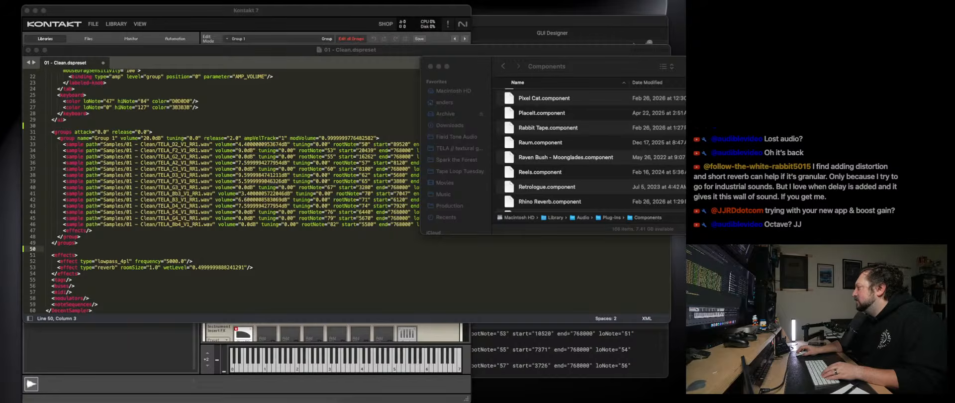
pyautogui.press('super+Tab')
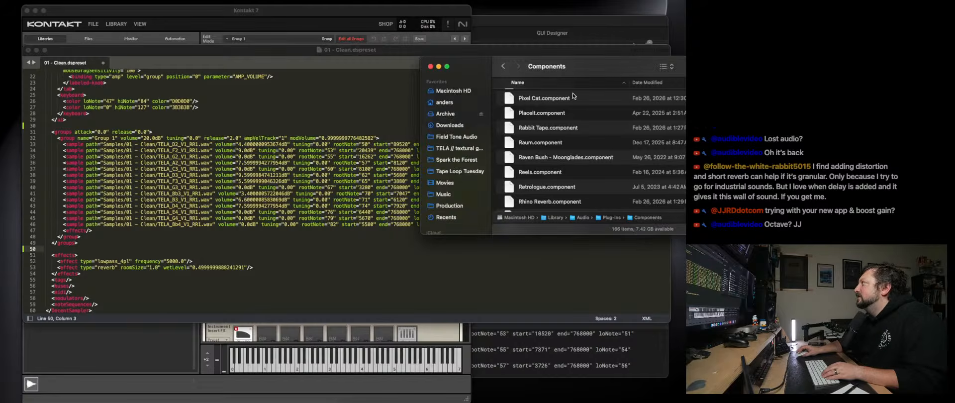
pyautogui.click(430, 66)
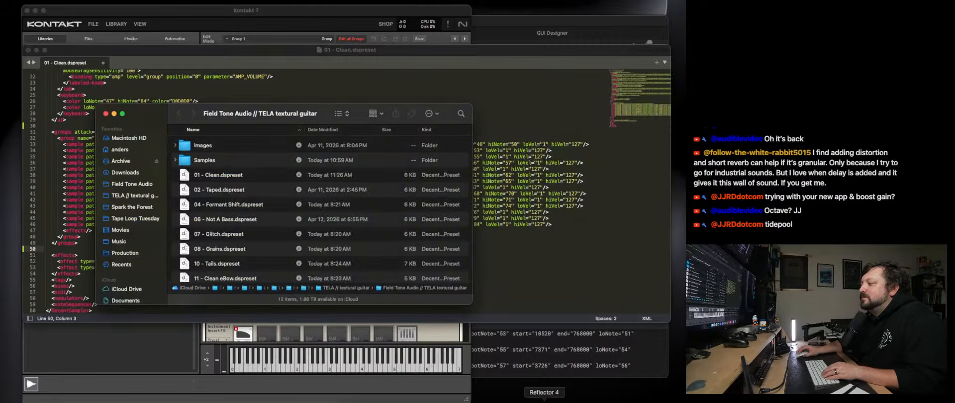
# Switch to Logic Pro and save the project as 20260414 TELA Sample Production in the Logic folder.
pyautogui.click(486, 400)
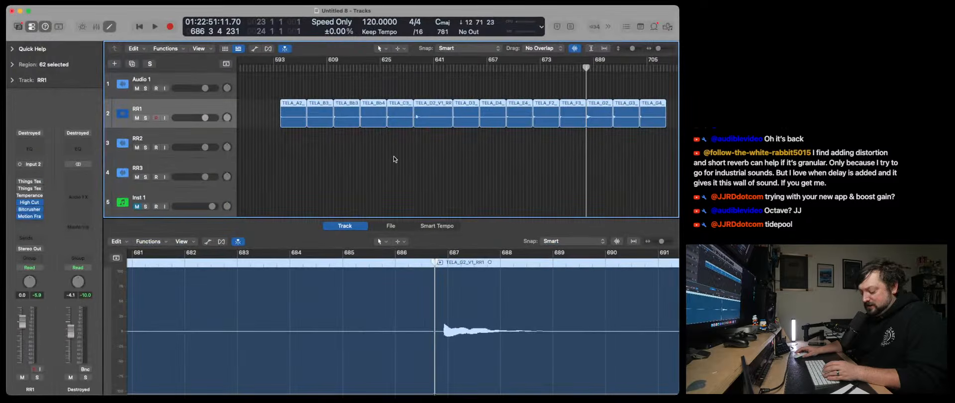
pyautogui.press('super+s')
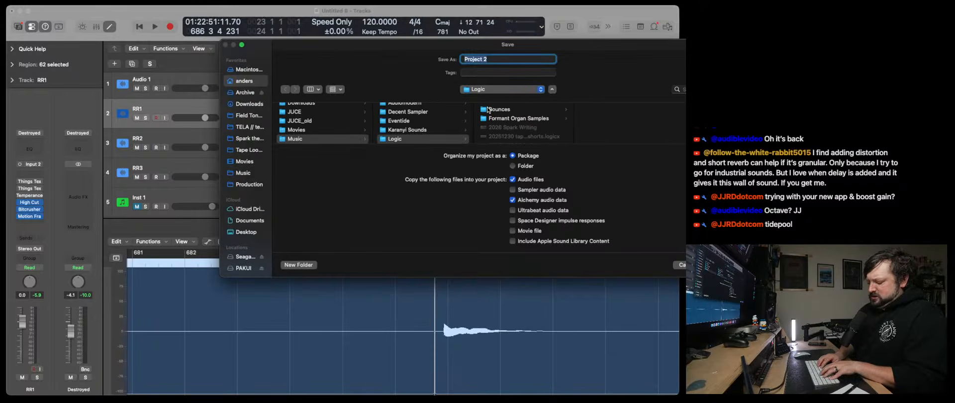
pyautogui.write('TELA Sample')
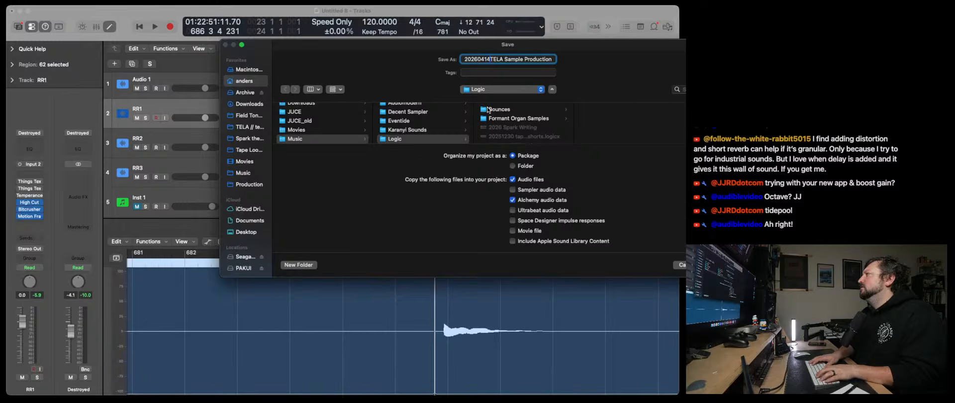
pyautogui.press('Return')
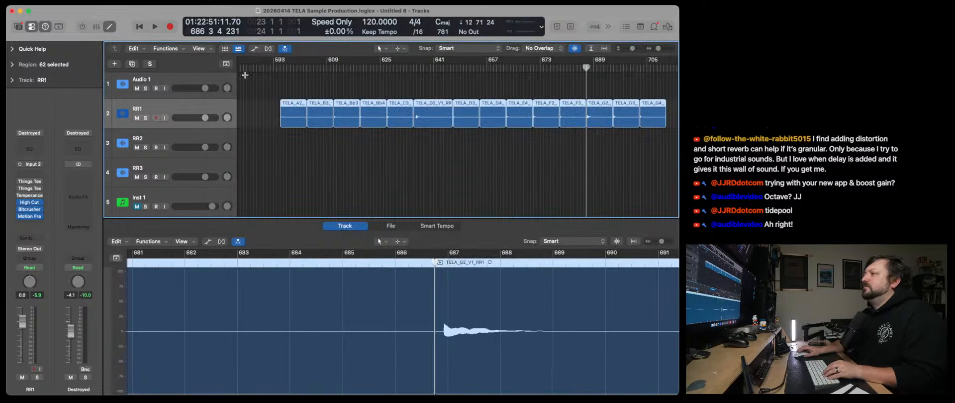
# Close the TELA Sample Production project and quit Logic Pro.
pyautogui.click(11, 11)
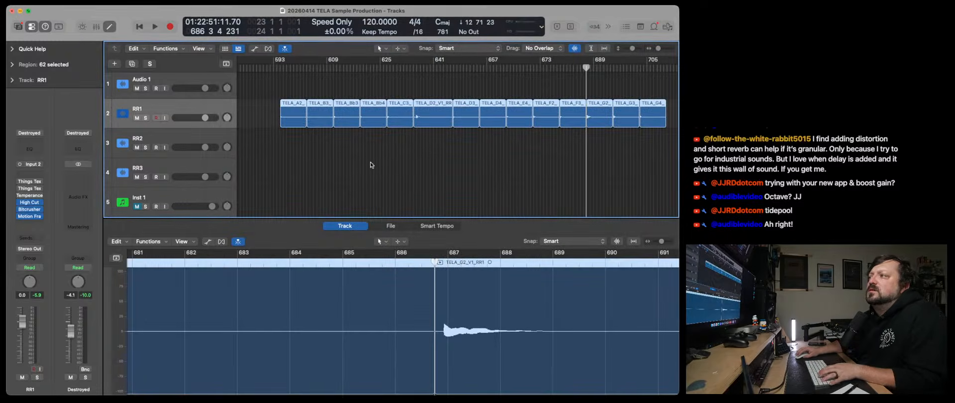
pyautogui.click(94, 102)
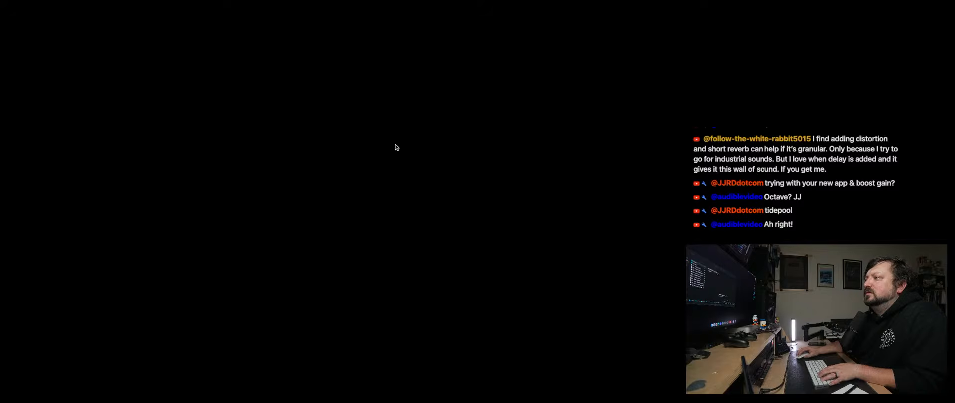
pyautogui.rightClick(491, 400)
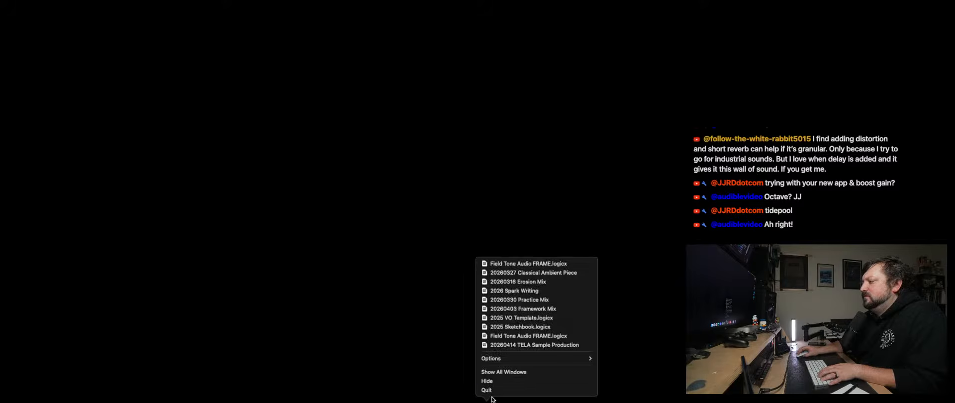
pyautogui.click(489, 390)
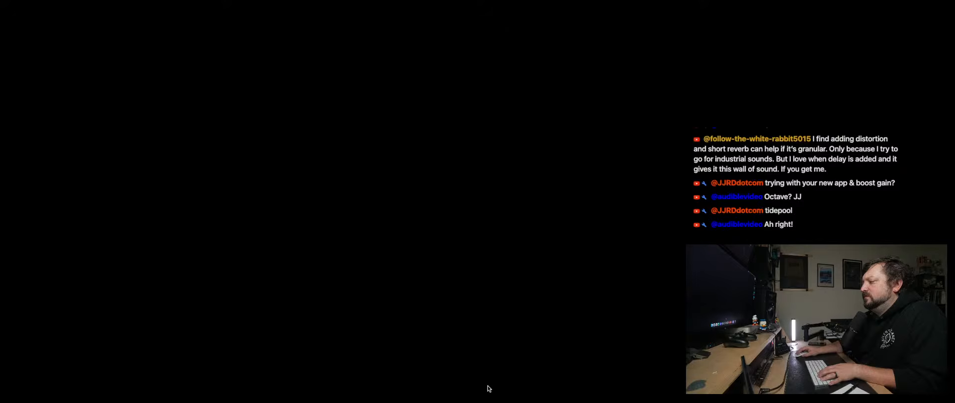
# Reopen 20260414 TELA Sample Production in Logic Pro, accept the Scarlett 18i20 USB interface and start playback from the selected regions.
pyautogui.rightClick(491, 400)
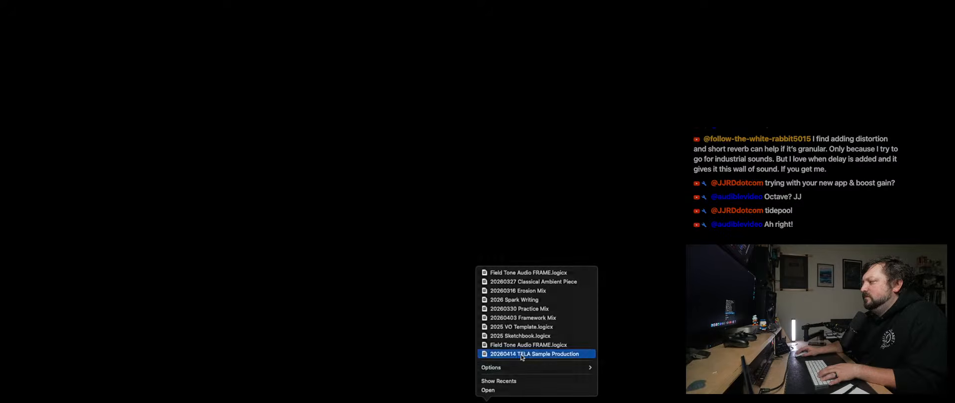
pyautogui.click(521, 354)
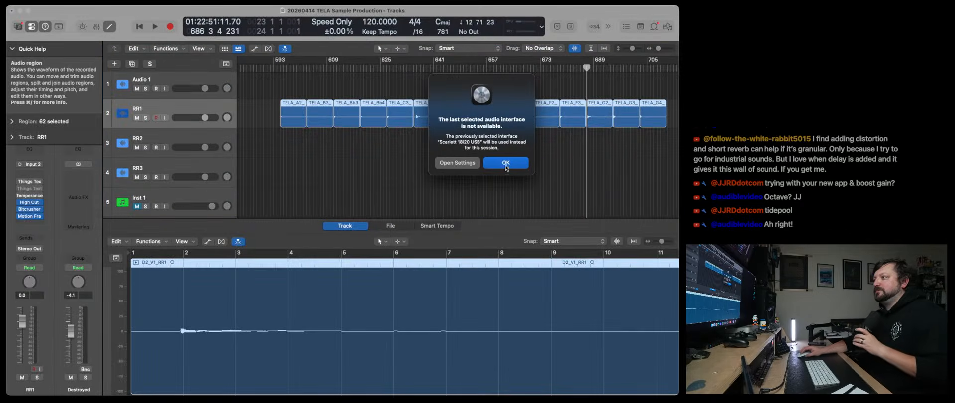
pyautogui.click(506, 167)
pyautogui.hotkey('shift', 'Return')
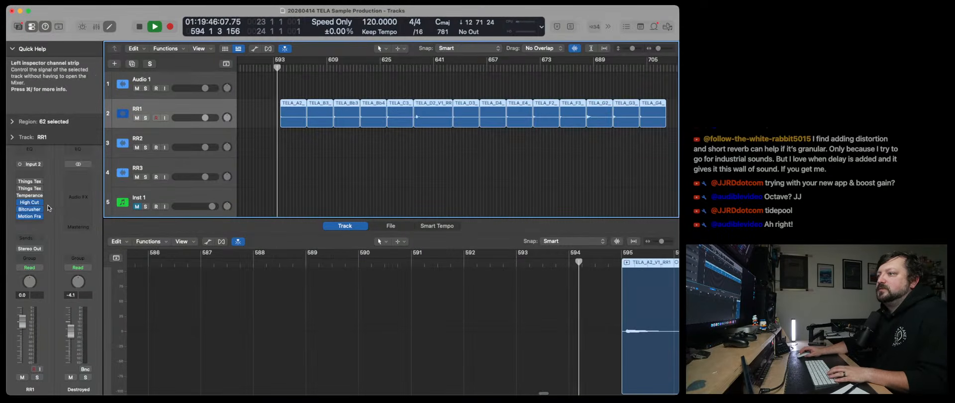
# Check the Audio Units manufacturers in RR1's effect list for Tidepool and look briefly at the General system settings.
pyautogui.click(48, 209)
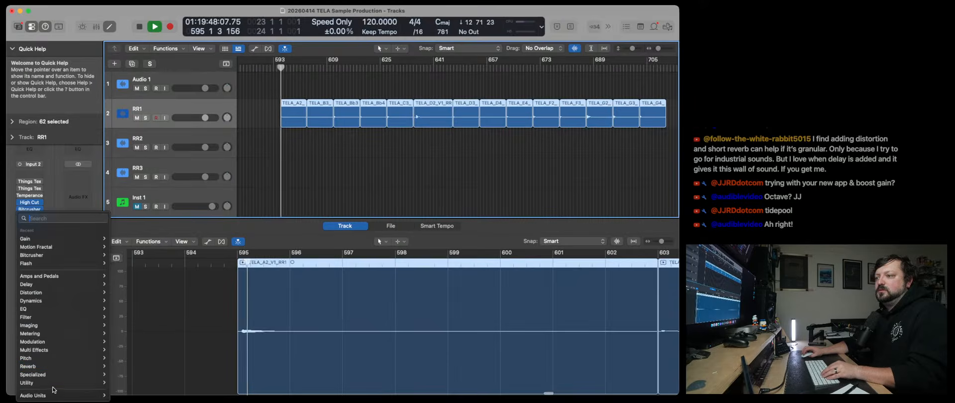
pyautogui.moveTo(54, 394)
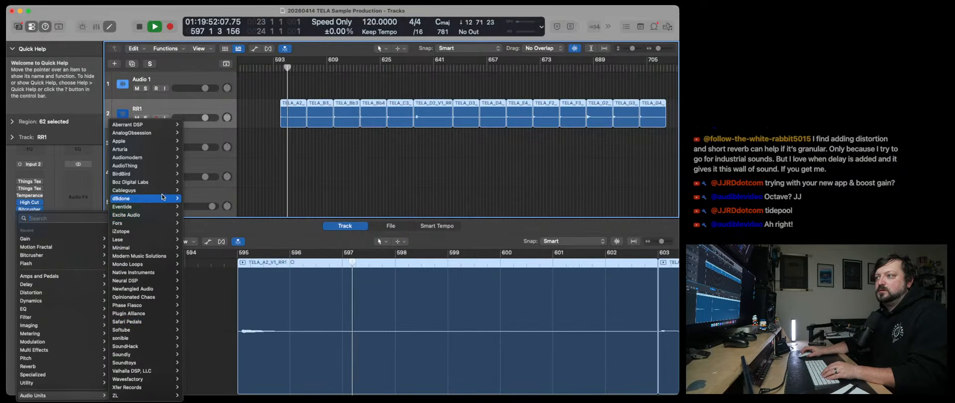
pyautogui.moveTo(138, 251)
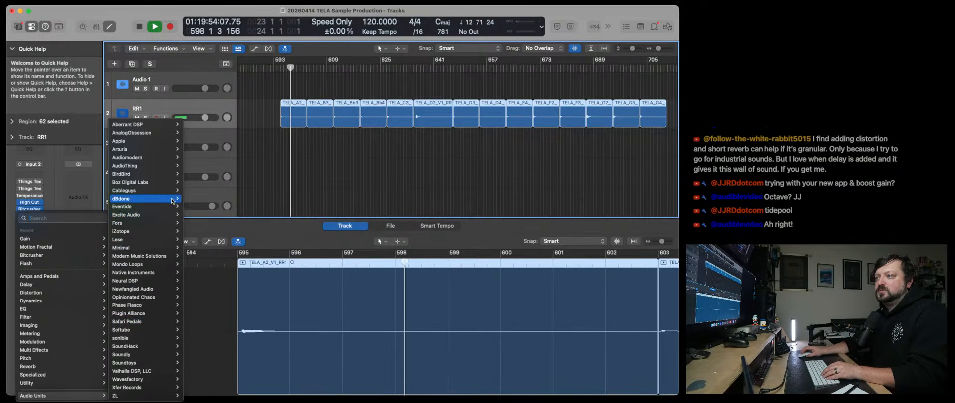
pyautogui.moveTo(149, 232)
pyautogui.click(450, 376)
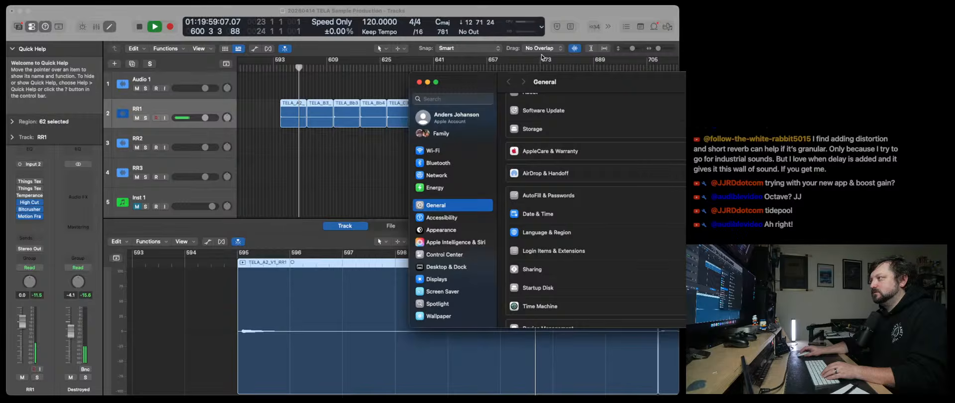
pyautogui.press('super+w')
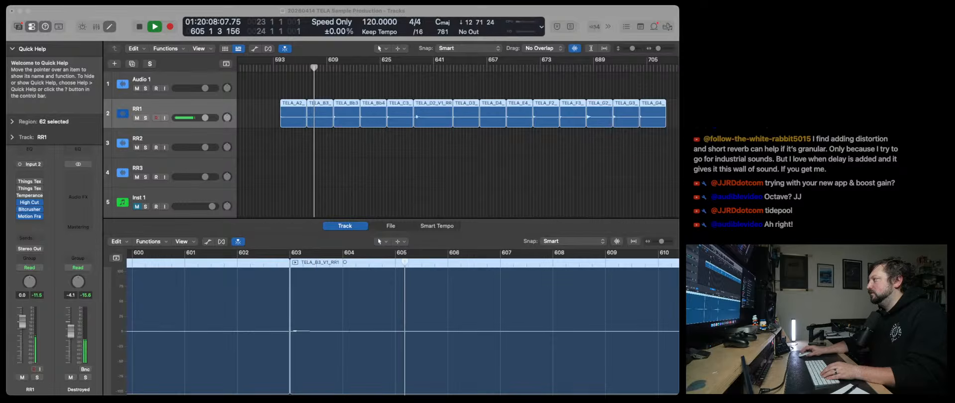
pyautogui.click(535, 157)
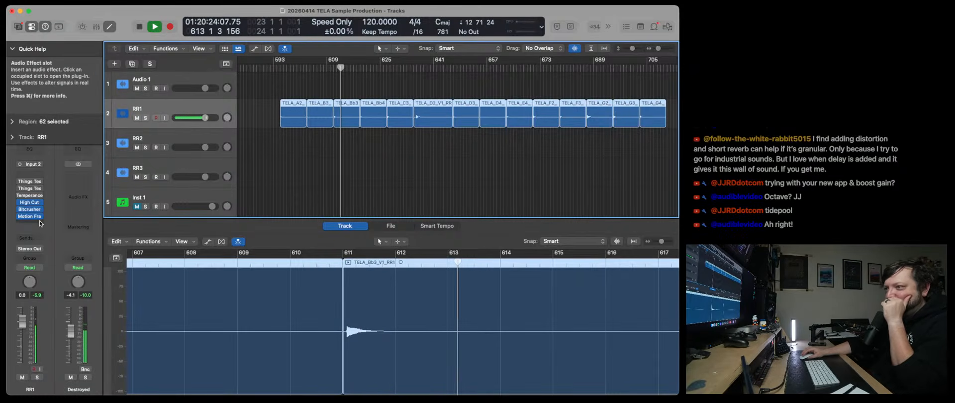
# Open Motion Fractal on RR1, move its window clear of the display's edge and toggle its detailed parameter panel.
pyautogui.moveTo(34, 218)
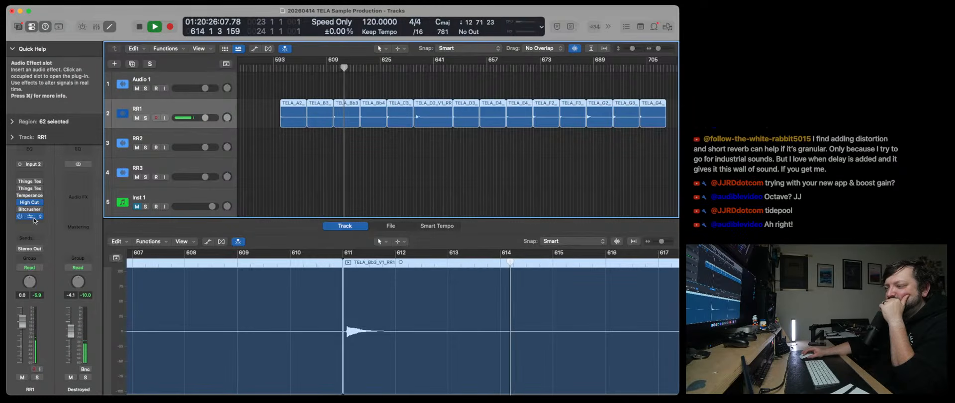
pyautogui.click(31, 216)
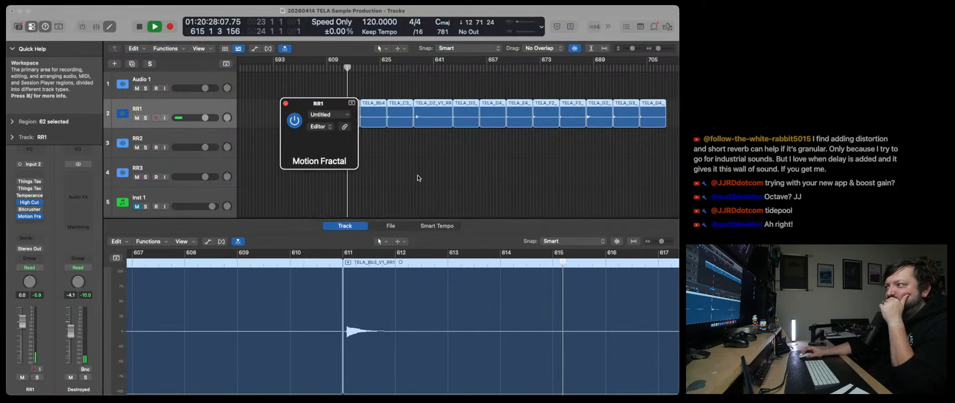
pyautogui.moveTo(583, 108); pyautogui.dragTo(380, 30)
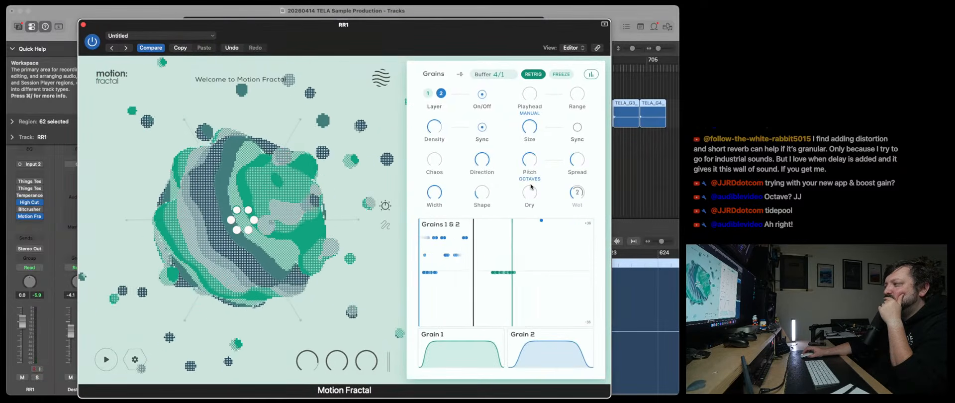
pyautogui.click(385, 205)
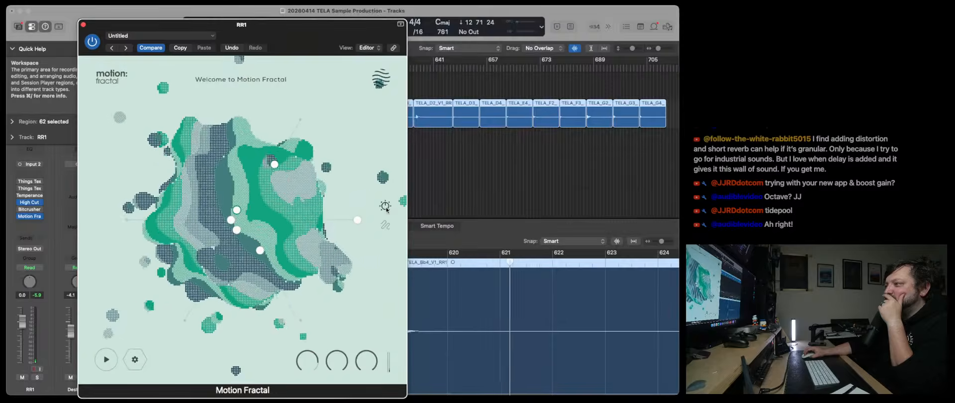
pyautogui.click(386, 205)
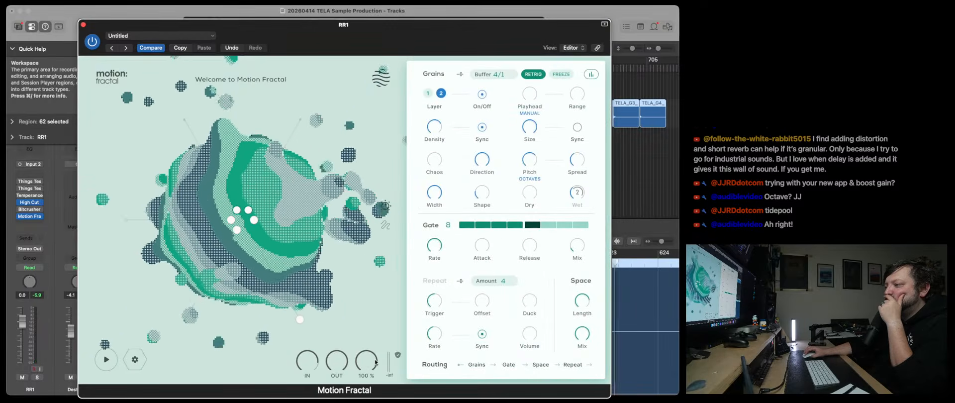
# Examine Motion Fractal's Grains and Gate parameters while the RR1 samples play.
pyautogui.moveTo(575, 165)
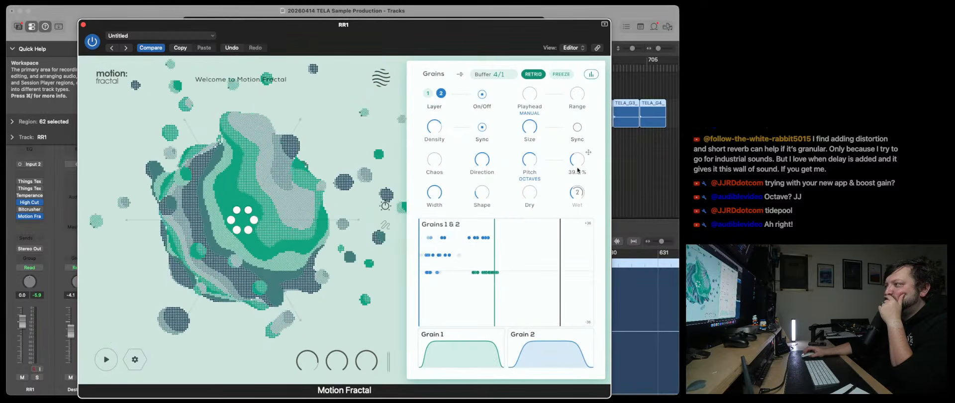
pyautogui.moveTo(505, 307)
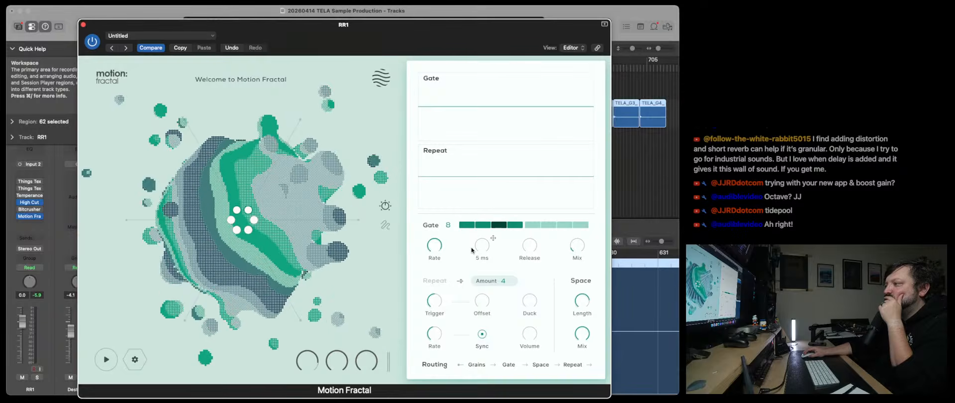
pyautogui.moveTo(435, 254)
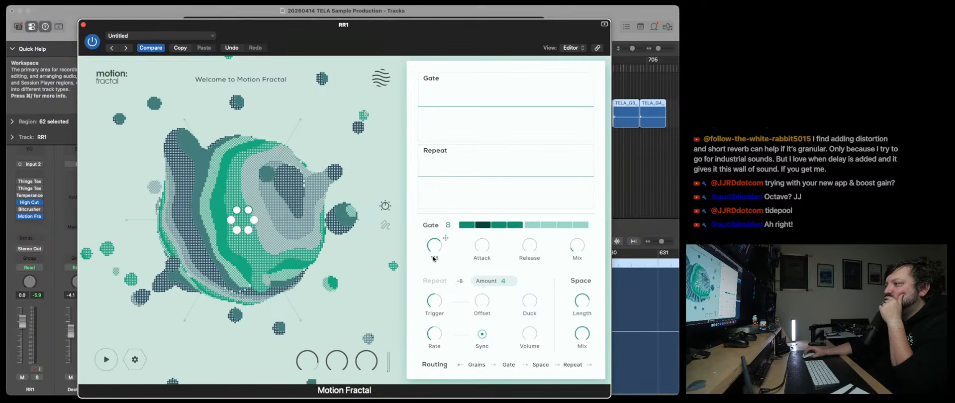
pyautogui.scroll(5, 436, 214)
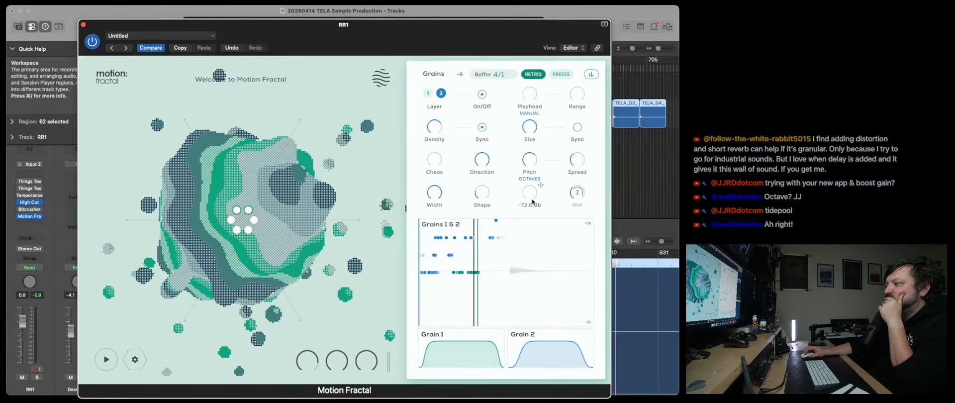
pyautogui.moveTo(532, 201)
pyautogui.moveTo(593, 209)
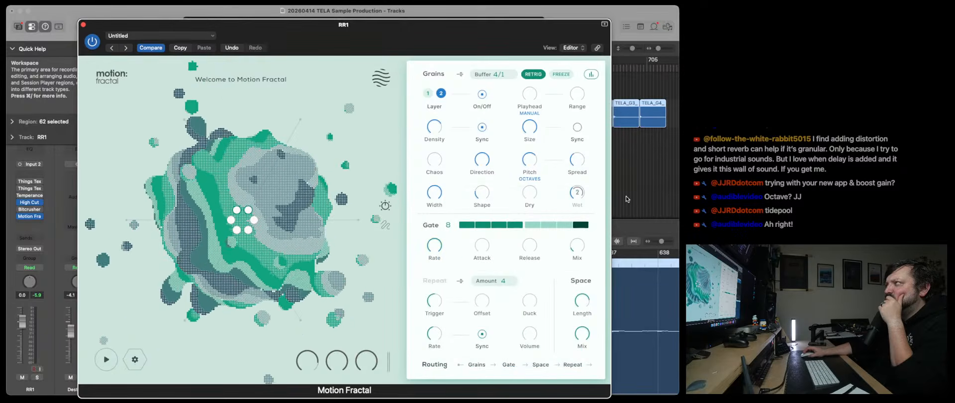
# Deselect the regions, inspect the modulation range assigned to the Grains 2 Wet parameter and close Motion Fractal.
pyautogui.moveTo(529, 34); pyautogui.dragTo(483, 27)
pyautogui.click(620, 153)
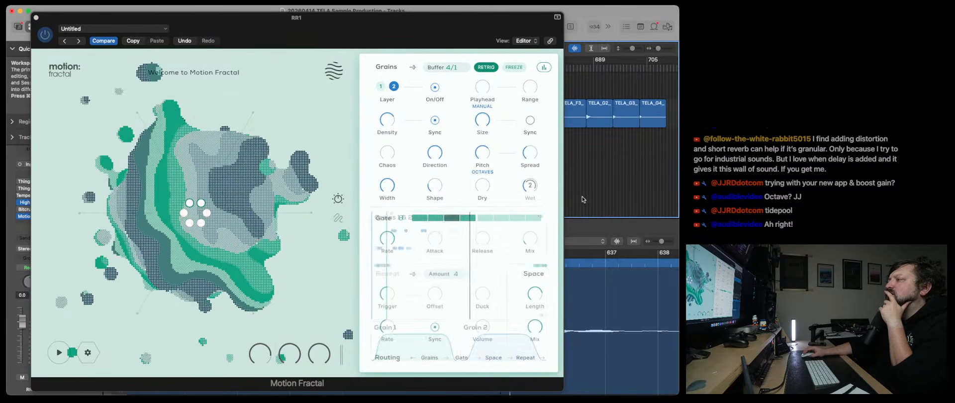
pyautogui.click(530, 180)
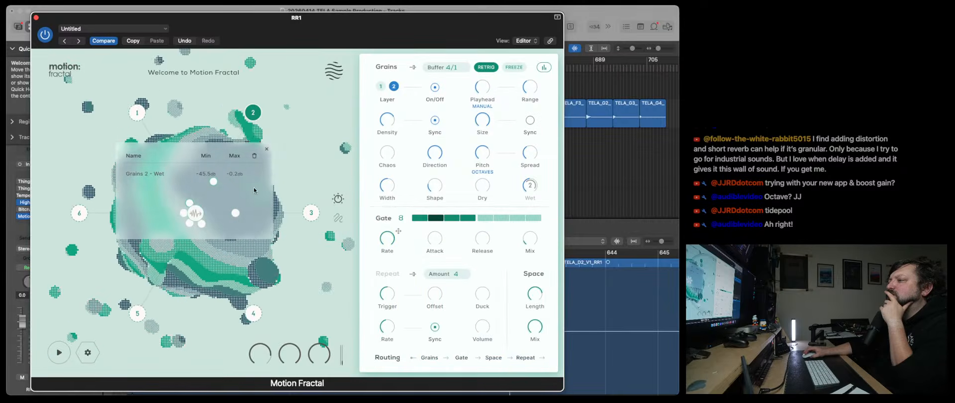
pyautogui.click(36, 17)
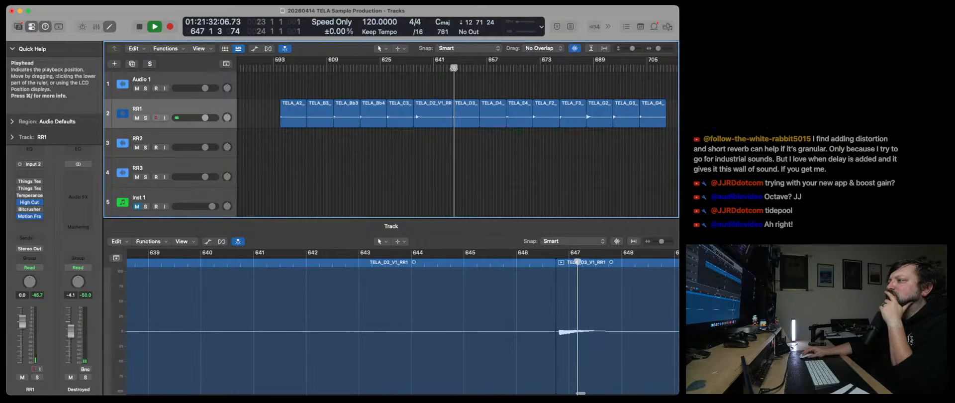
# Audition the processed E4, F2 and F3 samples on RR1 by moving the playhead to each, and stop playback.
pyautogui.moveTo(453, 68); pyautogui.dragTo(504, 70)
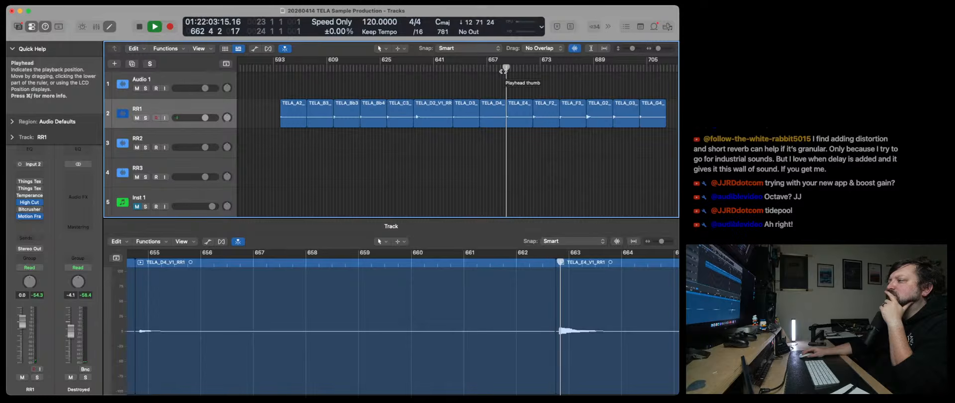
pyautogui.click(530, 69)
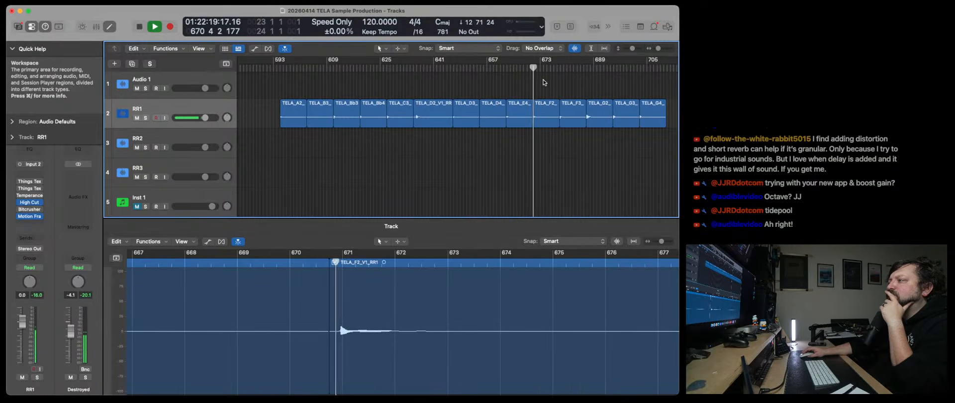
pyautogui.click(557, 68)
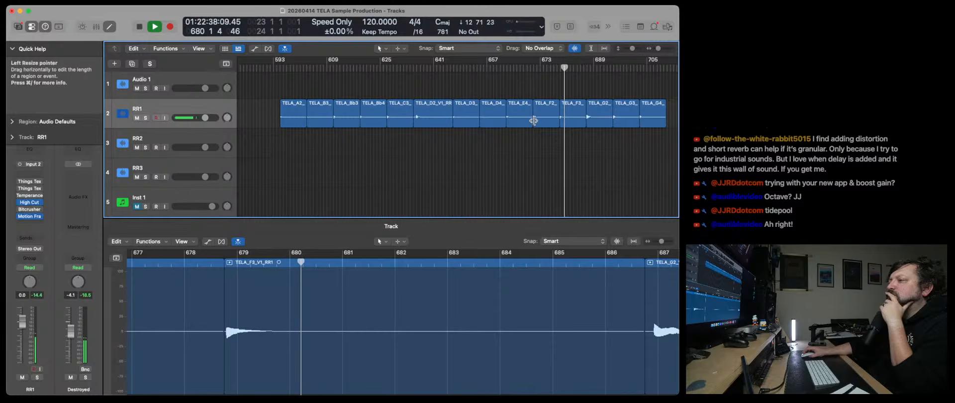
pyautogui.press('space')
# Export all 14 RR1 regions as 32-bit float WAVE files, trimming end silence and naming them with the custom prefix MOTION plus region name.
pyautogui.moveTo(290, 160); pyautogui.dragTo(646, 113)
pyautogui.rightClick(645, 113)
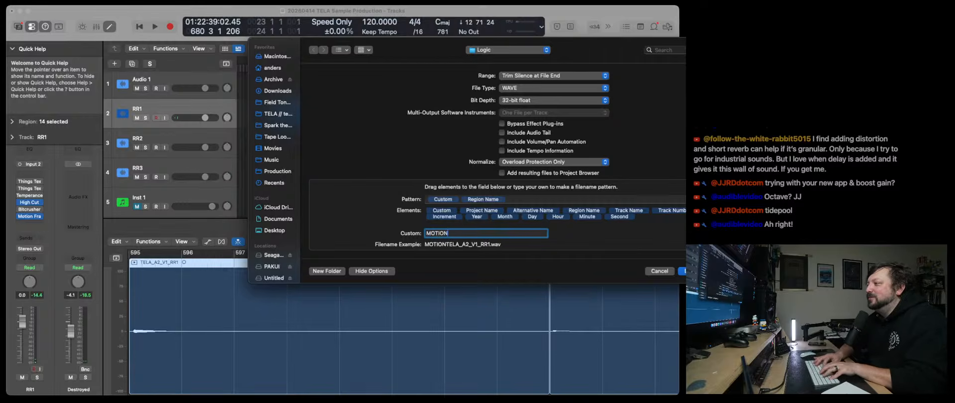
pyautogui.press('Return')
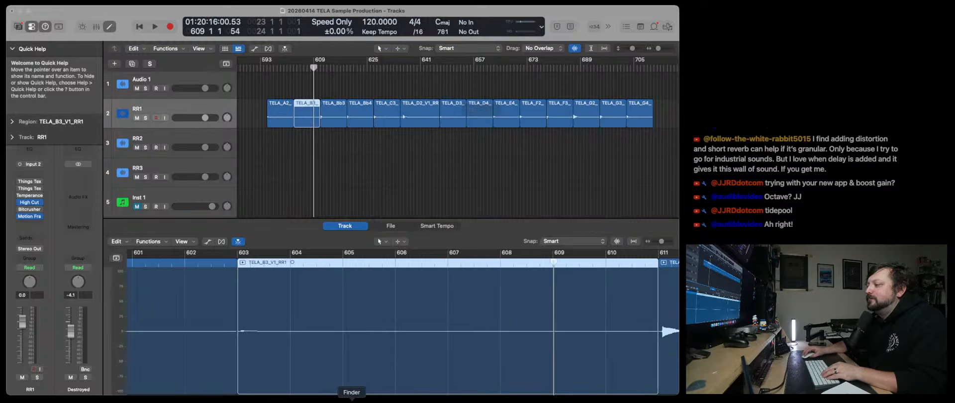
# Switch to Finder and open 08 - Grains.dspreset from the TELA textural guitar folder in the text editor.
pyautogui.click(351, 398)
pyautogui.scroll(-3, 205, 170)
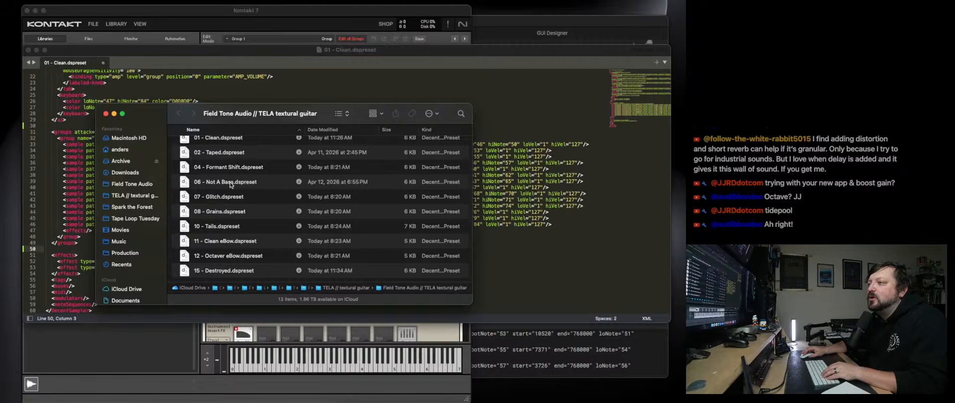
pyautogui.click(229, 213)
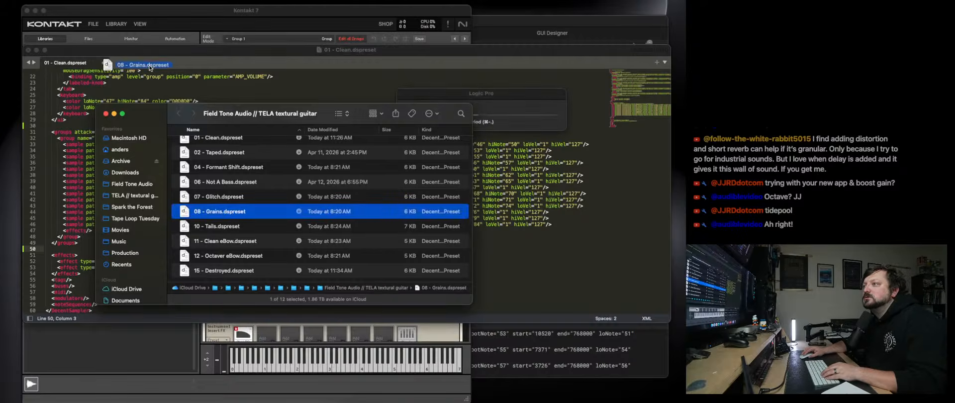
pyautogui.moveTo(150, 68); pyautogui.dragTo(149, 65)
pyautogui.click(147, 65)
# Save a copy of the Grains preset as 09 - Motion.dspreset in the same folder.
pyautogui.click(27, 0)
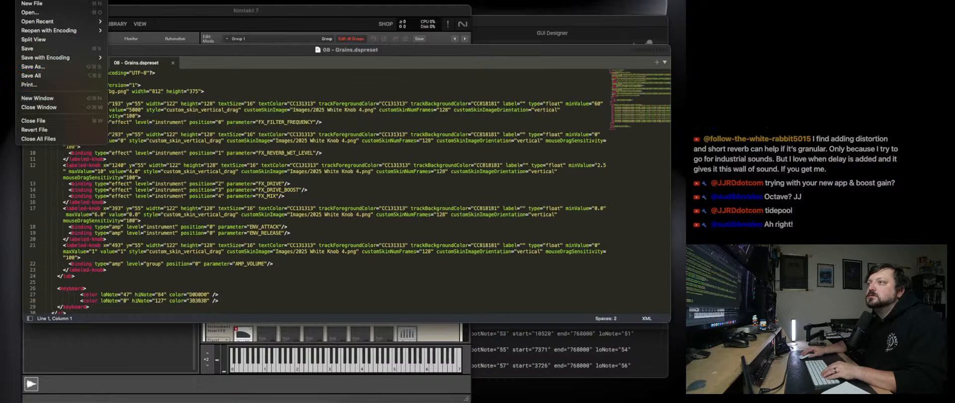
pyautogui.click(52, 67)
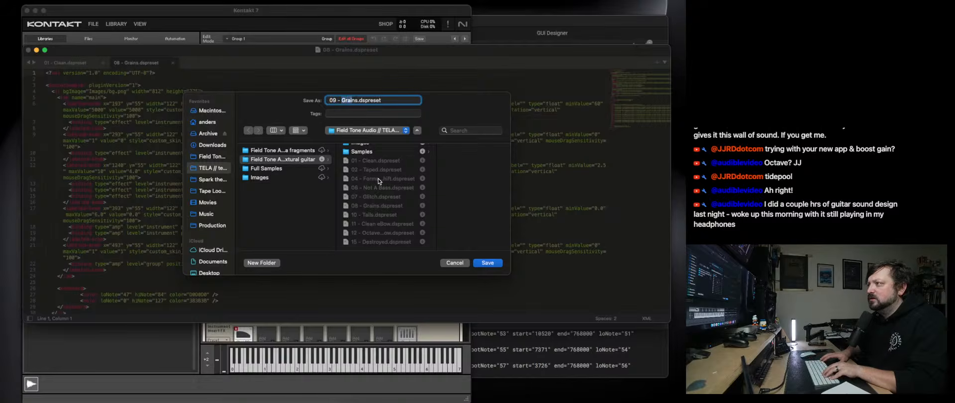
pyautogui.press('BackSpace')
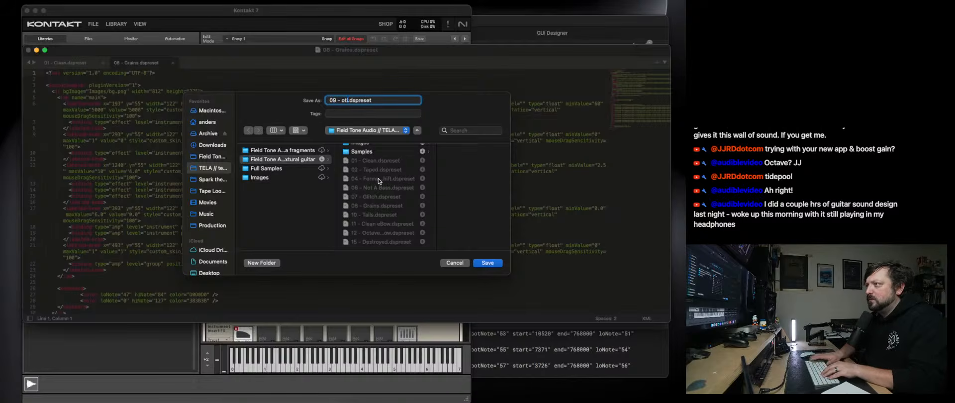
pyautogui.press('Return')
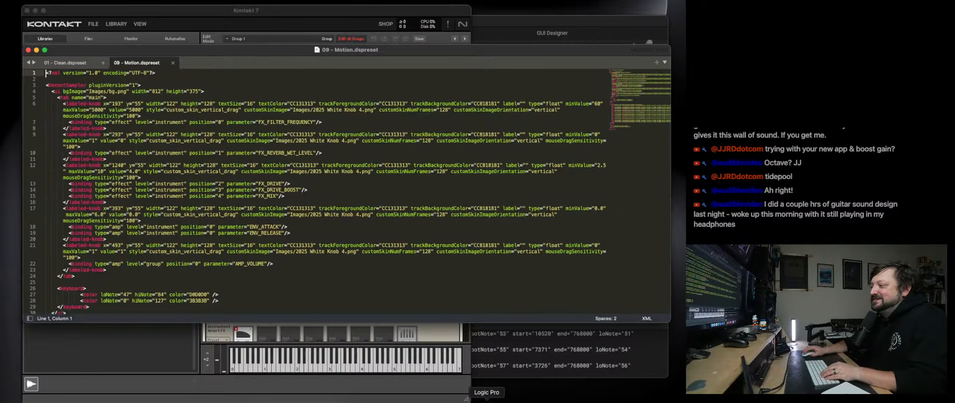
# Switch to Logic Pro and select all 14 regions on the RR1 track.
pyautogui.click(487, 400)
pyautogui.click(552, 183)
pyautogui.press('super+a')
pyautogui.click(567, 177)
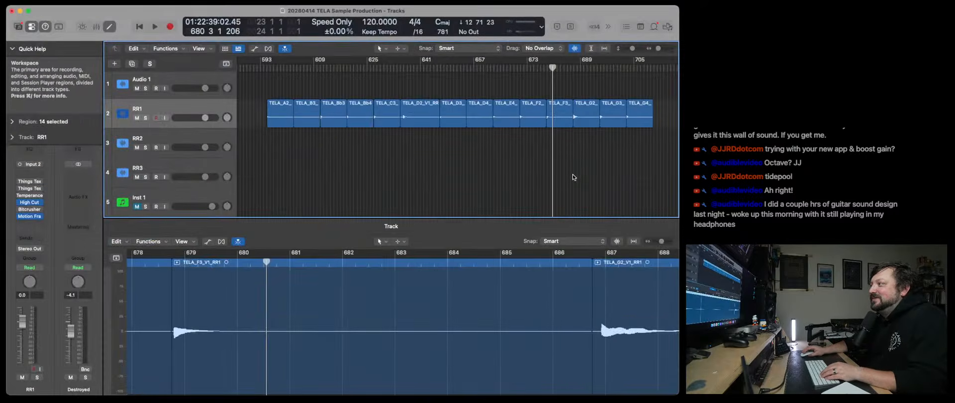
# Bring up Kontakt with the Finder window beside it and create a folder named 09 - Motion inside Samples.
pyautogui.click(563, 400)
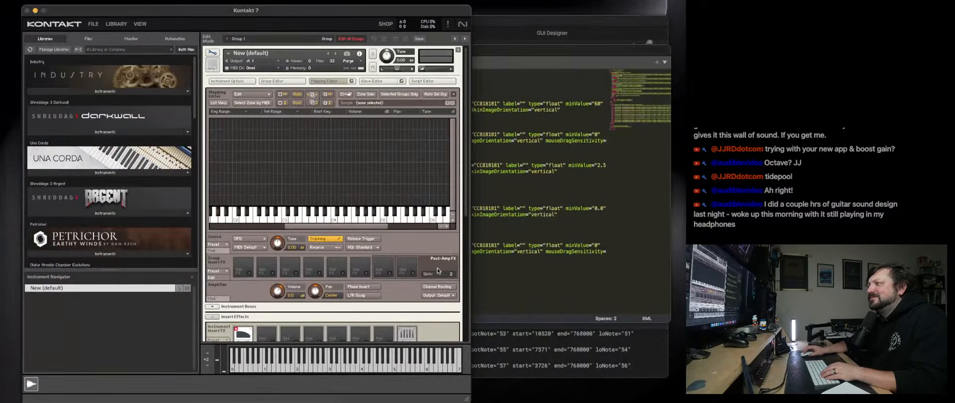
pyautogui.click(351, 401)
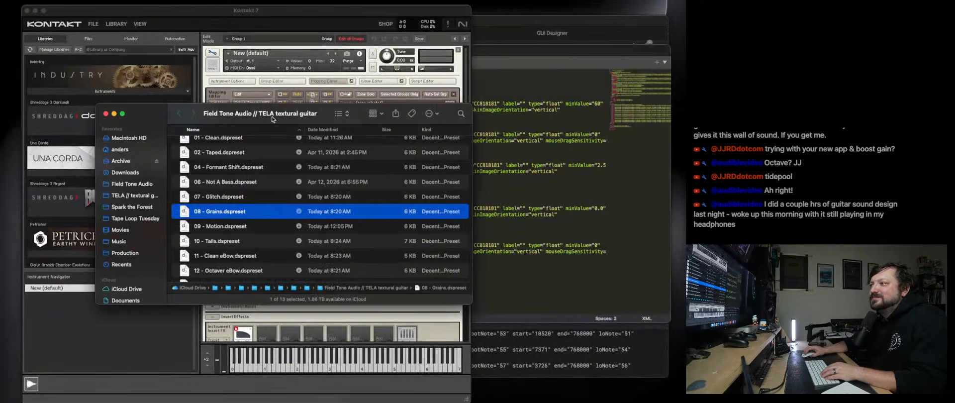
pyautogui.moveTo(322, 120); pyautogui.dragTo(698, 101)
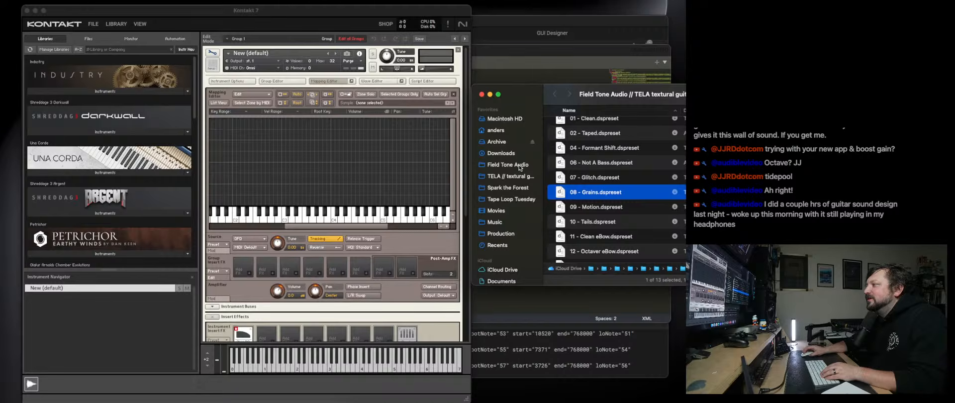
pyautogui.scroll(3, 616, 177)
pyautogui.doubleClick(596, 142)
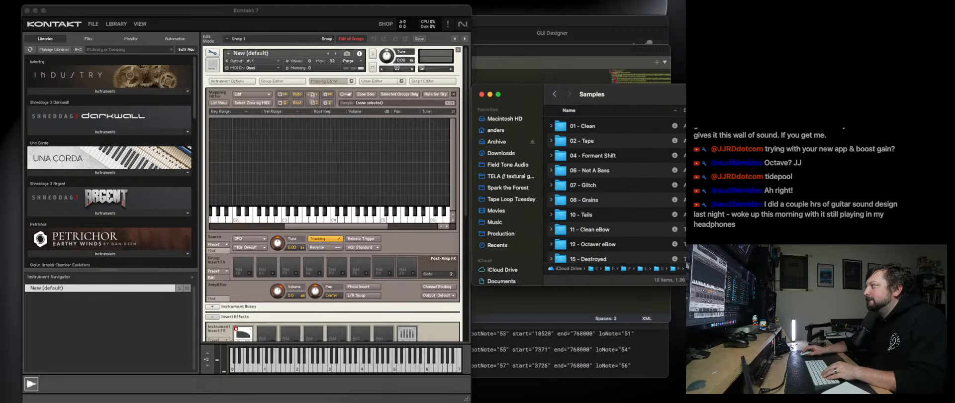
pyautogui.press('super+shift+n')
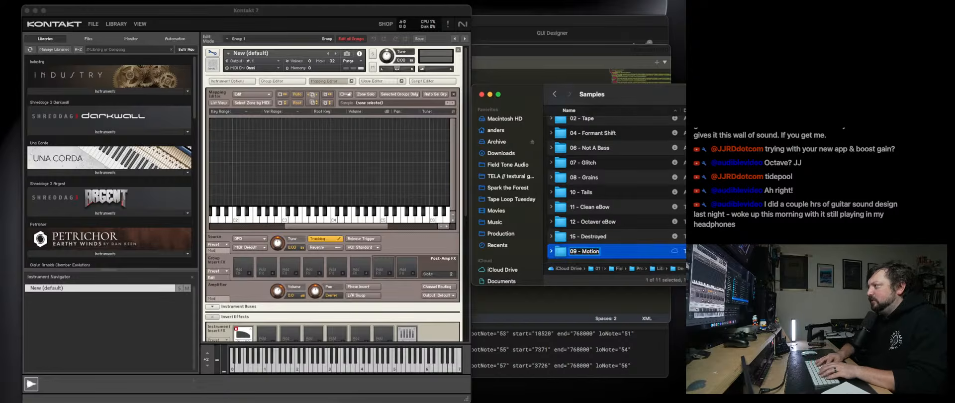
pyautogui.press('Return')
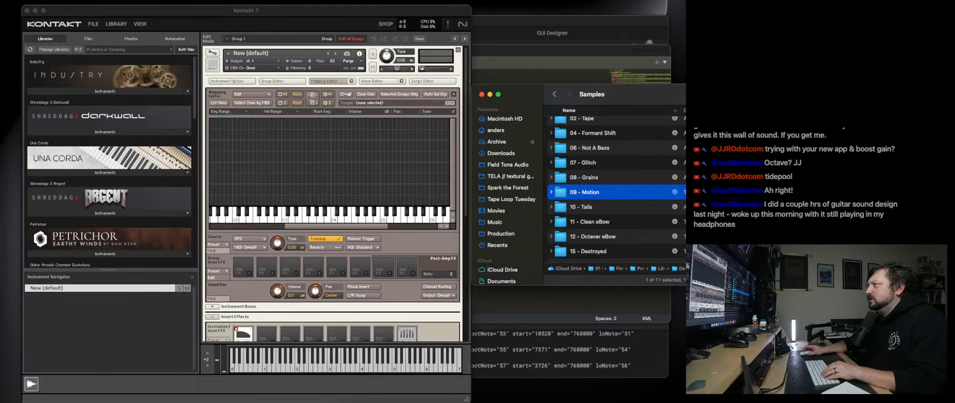
# Look for the exported MOTION samples in the TELA // textural guitar and Field Tone Audio folders.
pyautogui.press('super+3')
pyautogui.hscroll(-5, 576, 138)
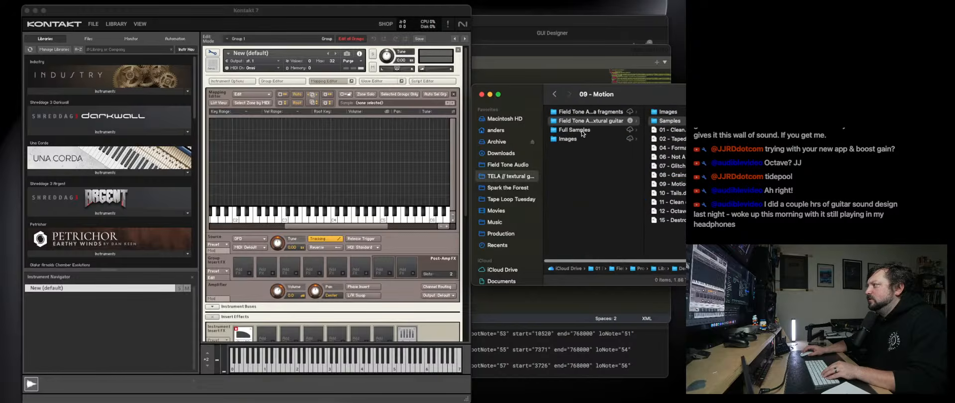
pyautogui.click(584, 125)
pyautogui.press('Return')
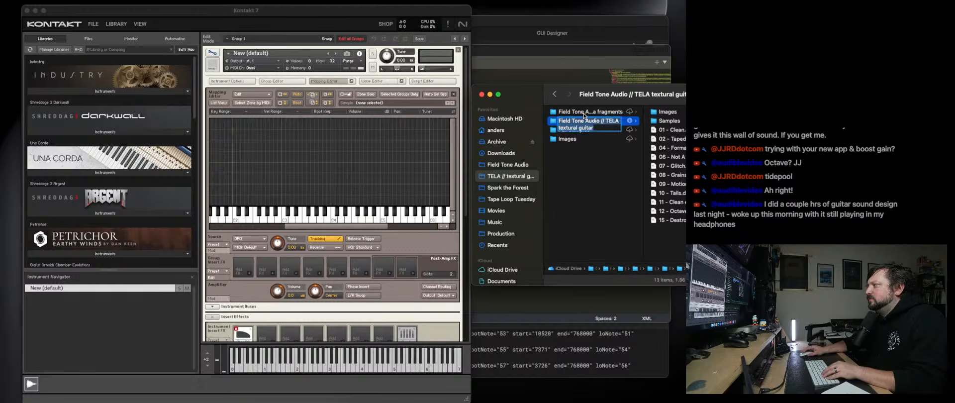
pyautogui.press('Escape')
pyautogui.click(505, 177)
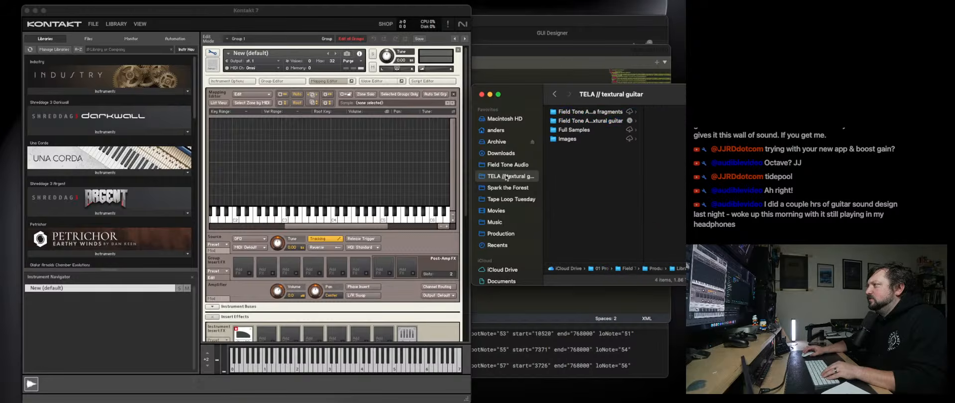
pyautogui.click(508, 166)
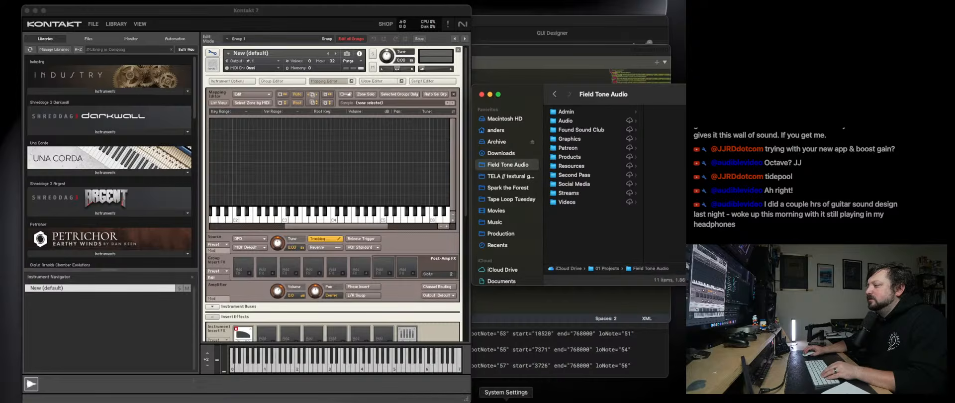
# Export the selected RR1 regions from Logic Pro to the TELA // textural guitar folder as 32-bit float WAVE files prefixed MOTION_.
pyautogui.click(497, 398)
pyautogui.moveTo(280, 154); pyautogui.dragTo(638, 119)
pyautogui.rightClick(638, 115)
pyautogui.click(640, 140)
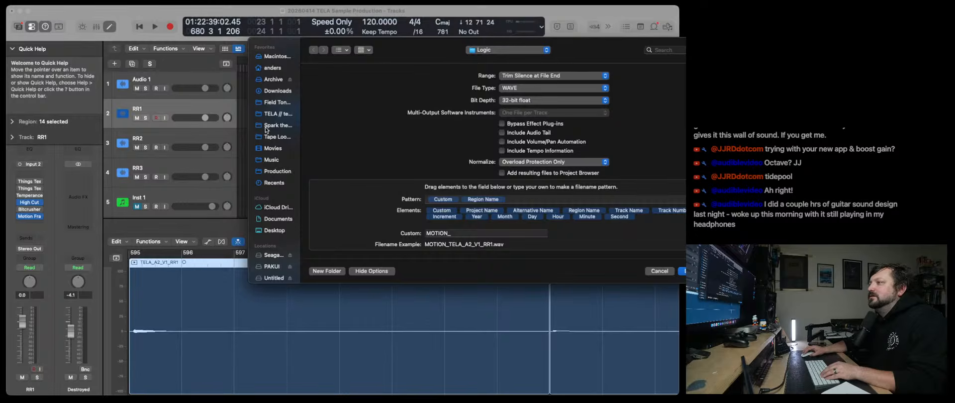
pyautogui.click(682, 268)
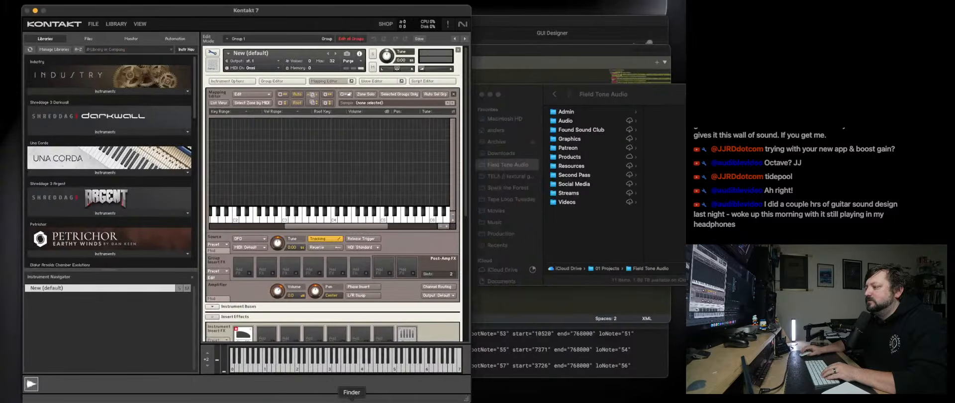
# Move the 14 exported MOTION files from the TELA // textural guitar folder into Samples/09 - Motion.
pyautogui.click(511, 177)
pyautogui.click(517, 178)
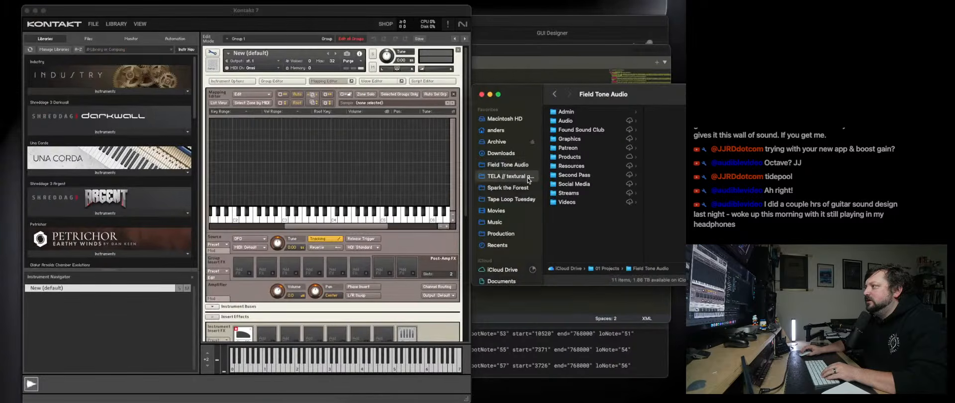
pyautogui.click(586, 150)
pyautogui.scroll(-1, 581, 257)
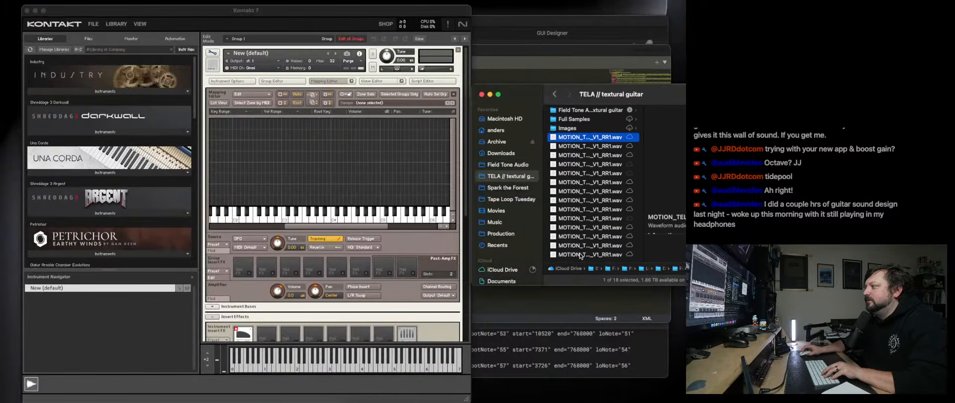
pyautogui.keyDown('shift'); pyautogui.click(581, 254); pyautogui.keyUp('shift')
pyautogui.scroll(1, 585, 190)
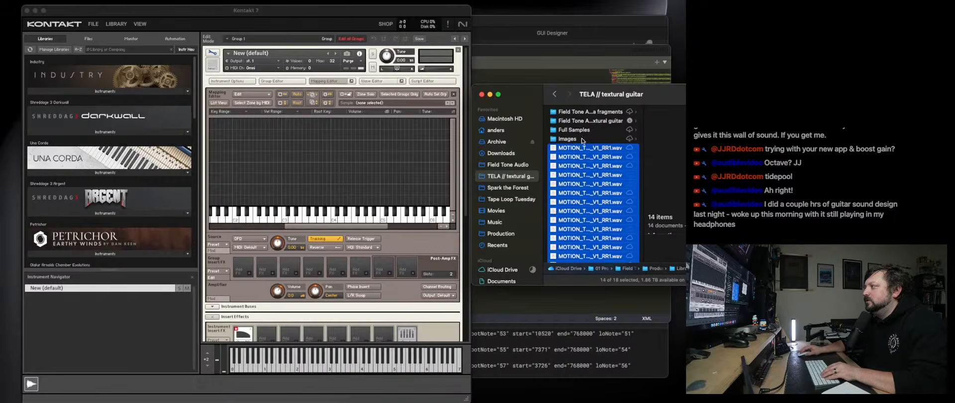
pyautogui.moveTo(574, 146); pyautogui.dragTo(669, 123)
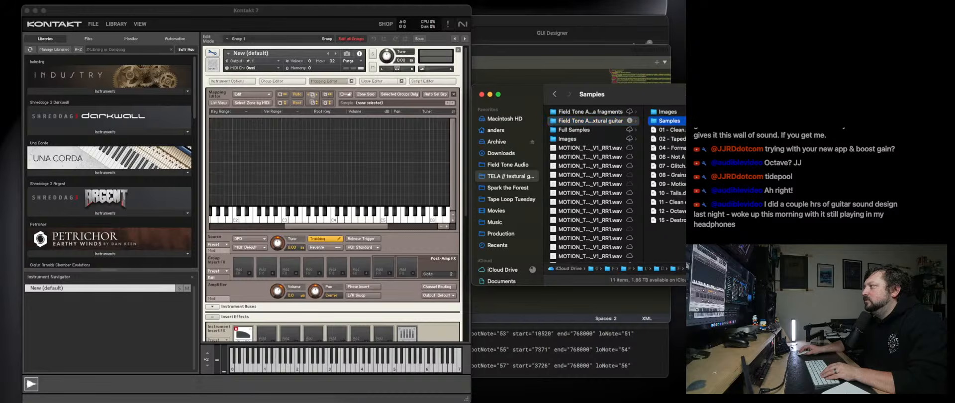
pyautogui.click(770, 165)
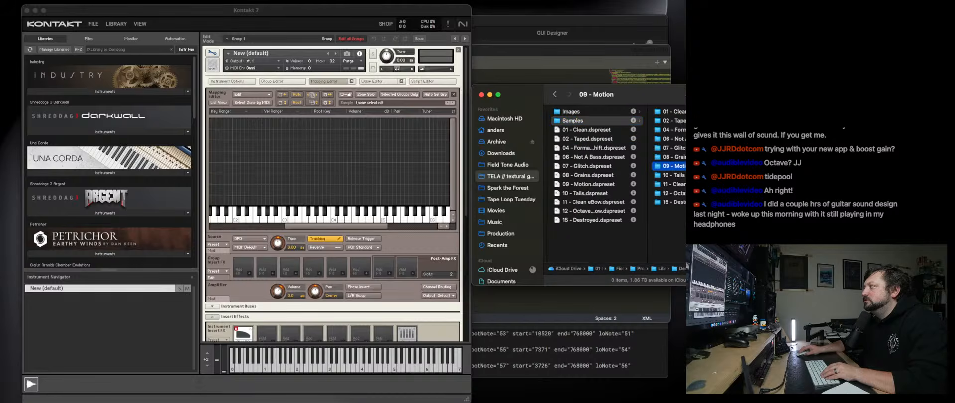
pyautogui.moveTo(770, 165); pyautogui.dragTo(770, 166)
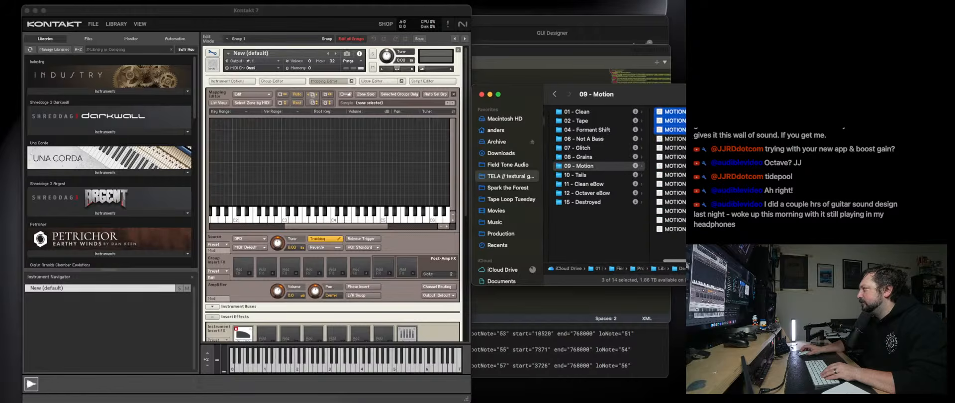
# Load MOTION_TELA_D2_V1_RR1.wav into Kontakt's Mapping Editor as a zone spanning C2 to D2.
pyautogui.hscroll(-3, 614, 184)
pyautogui.hscroll(3, 615, 184)
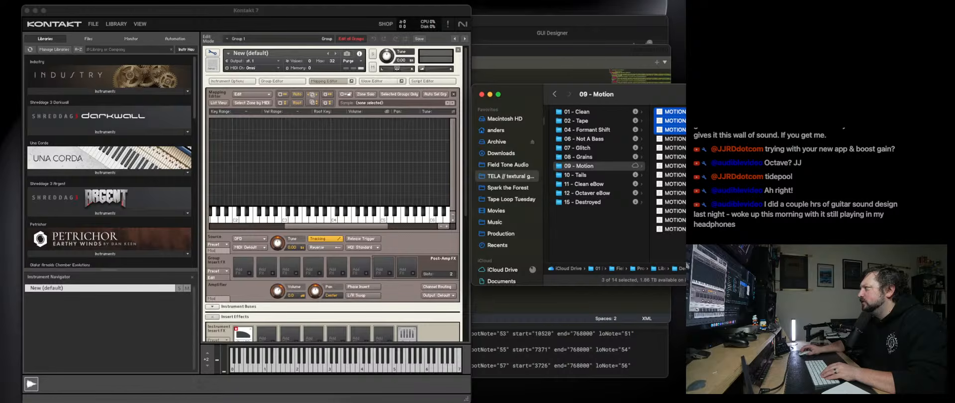
pyautogui.moveTo(666, 157); pyautogui.dragTo(231, 189)
pyautogui.moveTo(340, 113); pyautogui.dragTo(343, 114)
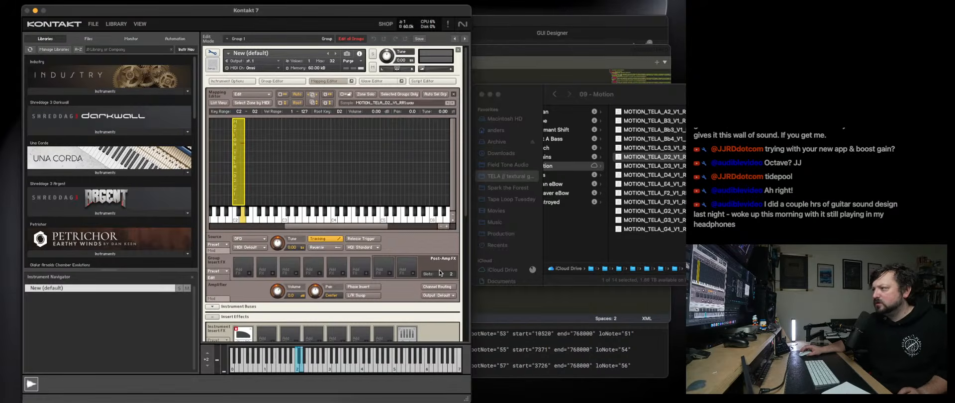
# Show the D2 sample in the Wave Editor with a magnified waveform and move its sample start to about 344576.
pyautogui.scroll(-3, 437, 253)
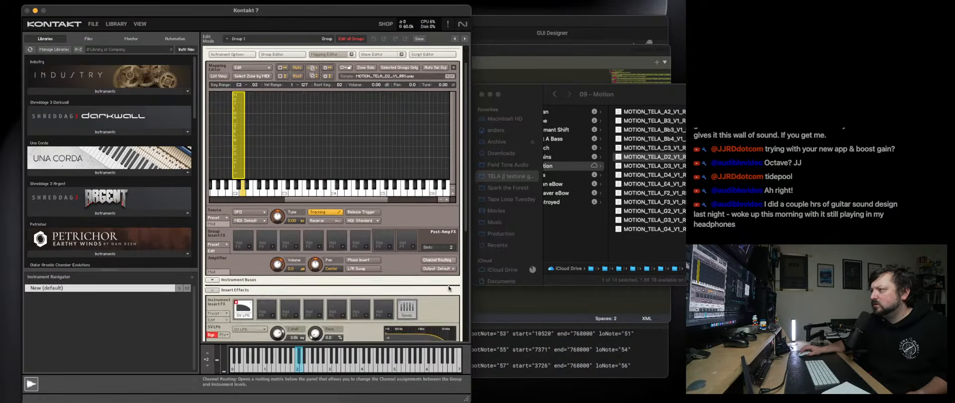
pyautogui.scroll(3, 438, 254)
pyautogui.click(377, 81)
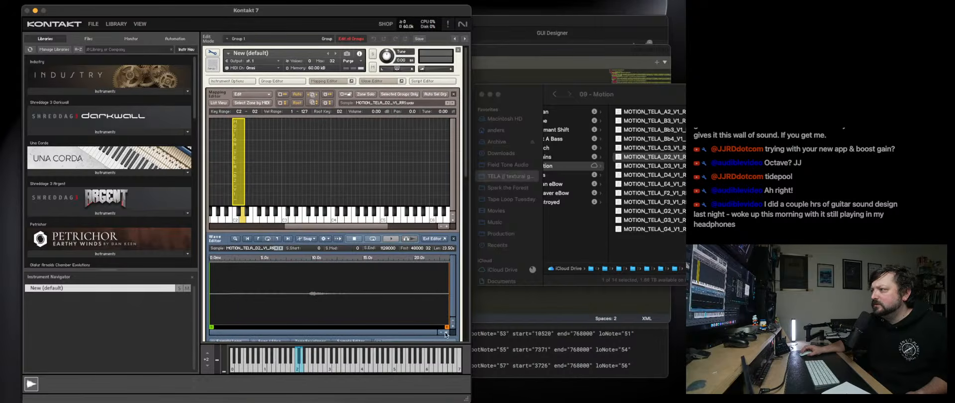
pyautogui.click(452, 327)
pyautogui.click(452, 327)
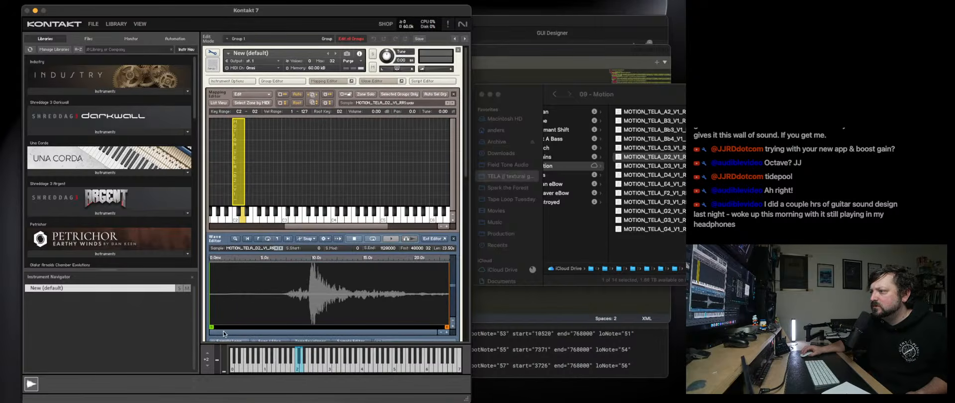
pyautogui.moveTo(211, 327); pyautogui.dragTo(287, 324)
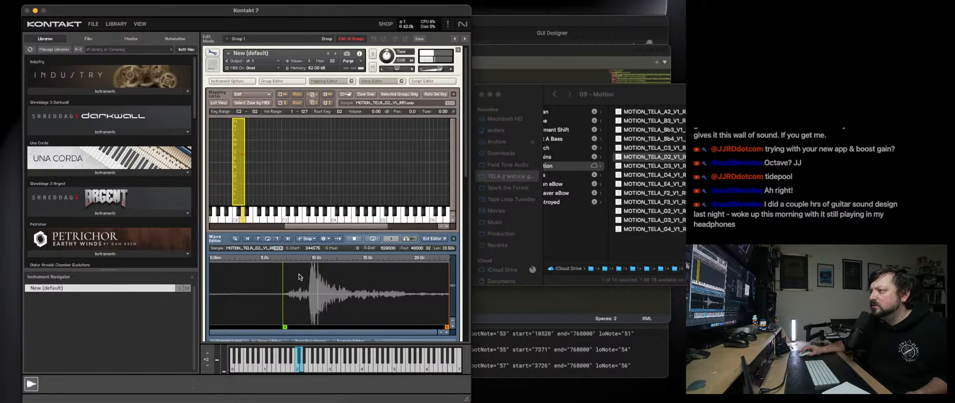
# Move the D2 sample's start further into the waveform, to about 460496.
pyautogui.click(452, 327)
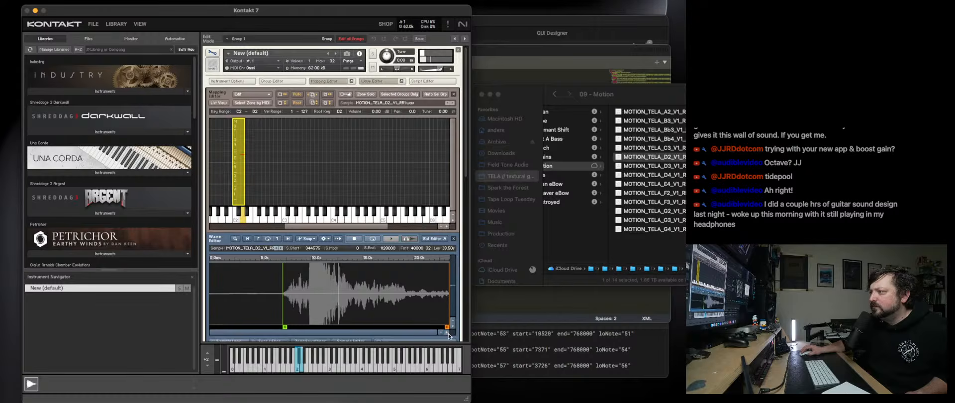
pyautogui.click(447, 333)
pyautogui.hscroll(10, 273, 318)
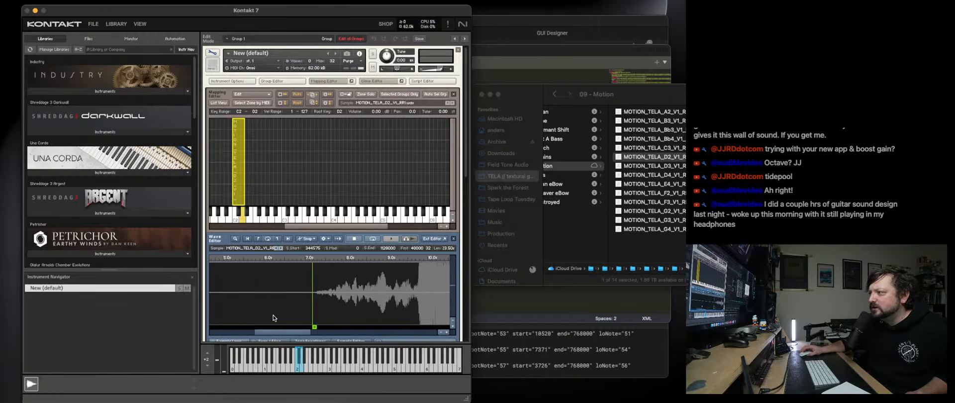
pyautogui.moveTo(279, 326); pyautogui.dragTo(378, 324)
# Fine-tune the D2 sample's start in the magnified waveform to about 460659.
pyautogui.click(447, 332)
pyautogui.click(447, 332)
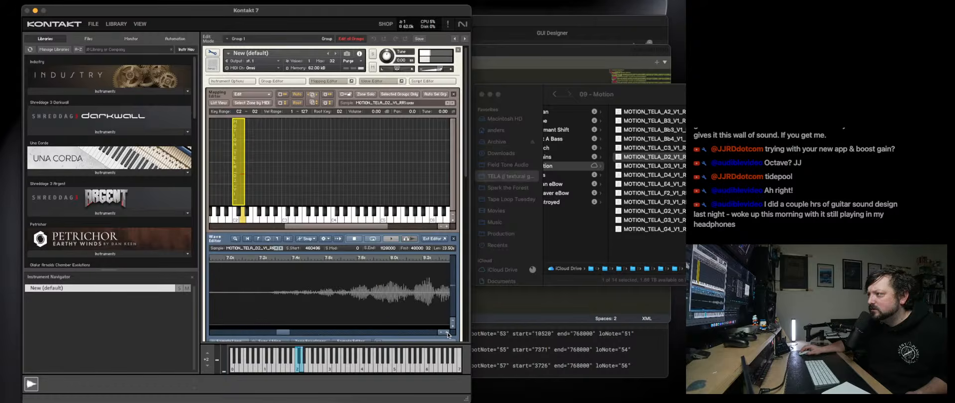
pyautogui.click(447, 332)
pyautogui.hscroll(8, 418, 310)
pyautogui.hscroll(10, 419, 311)
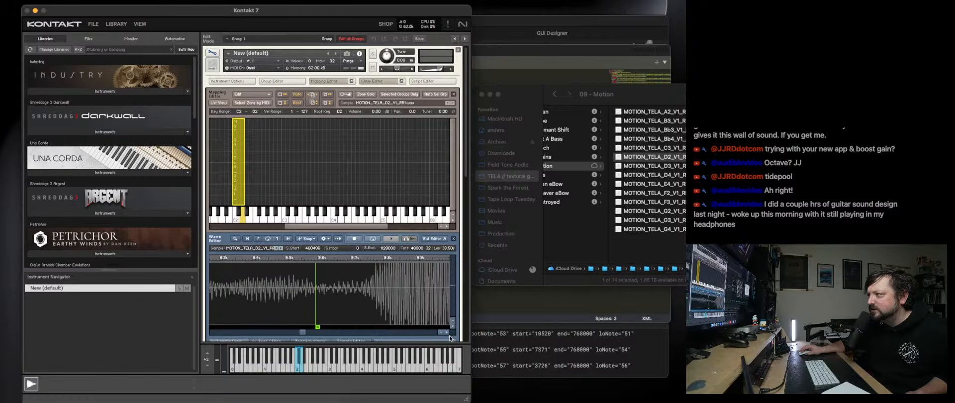
pyautogui.click(447, 333)
pyautogui.click(447, 332)
pyautogui.click(447, 332)
pyautogui.click(447, 332)
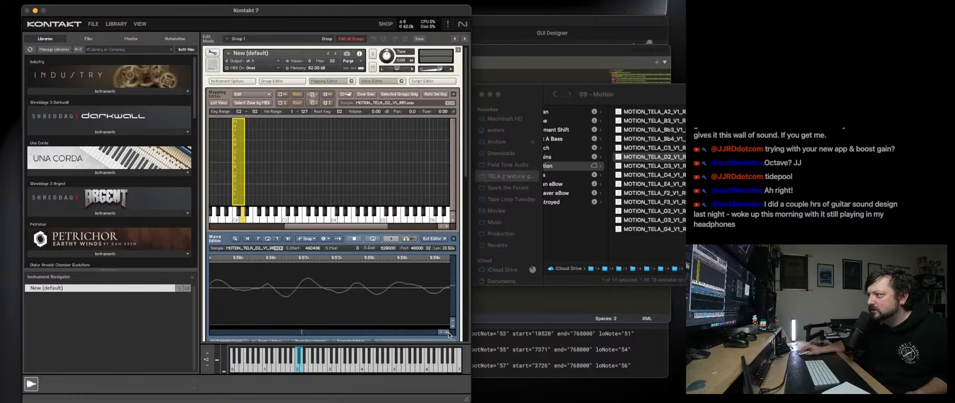
pyautogui.hscroll(5, 403, 312)
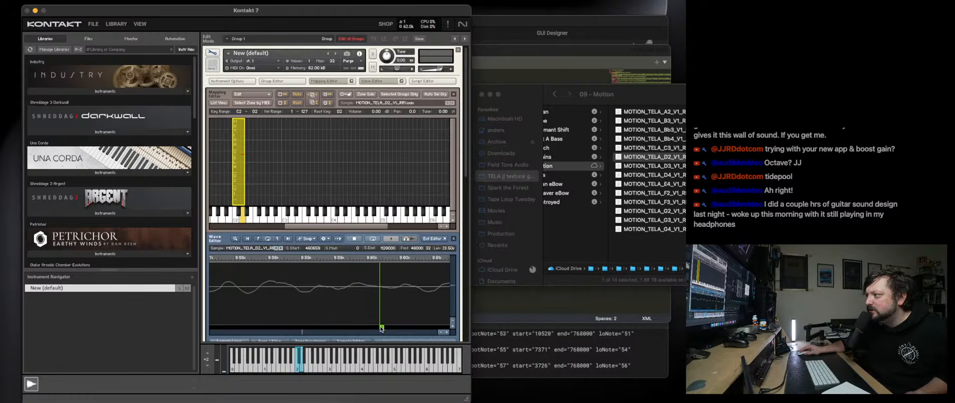
# Check the D2 waveform around its sample start at several magnifications and raise the D2 zone's volume to 10 dB.
pyautogui.click(453, 320)
pyautogui.click(454, 320)
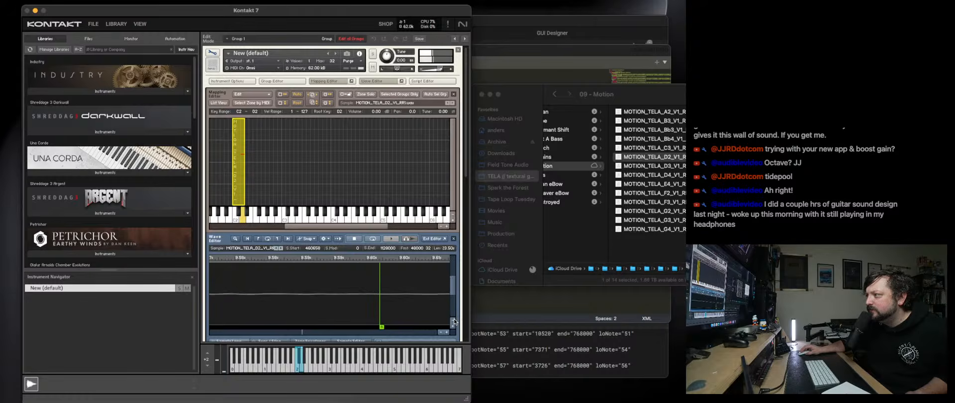
pyautogui.click(454, 320)
pyautogui.click(440, 332)
pyautogui.click(440, 332)
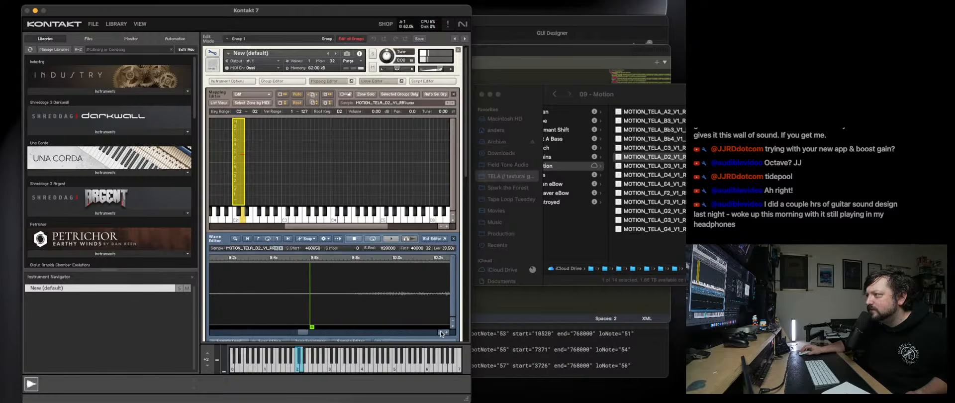
pyautogui.click(440, 332)
pyautogui.click(440, 333)
pyautogui.click(446, 332)
pyautogui.click(446, 332)
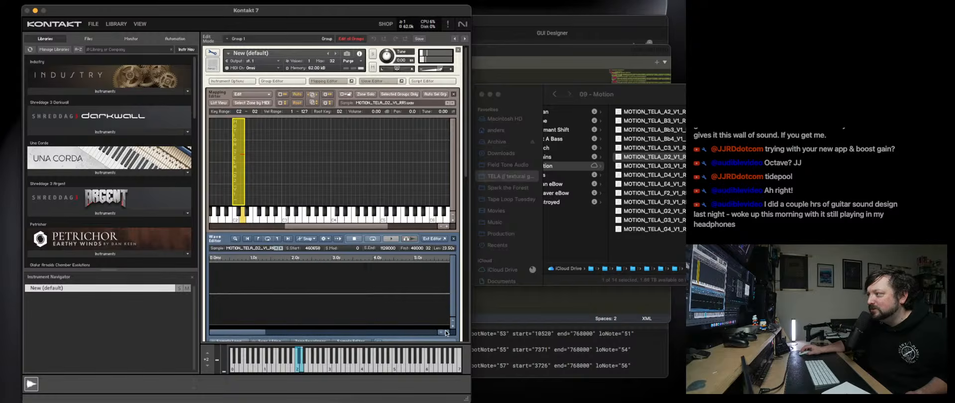
pyautogui.click(446, 332)
pyautogui.click(441, 332)
pyautogui.click(441, 332)
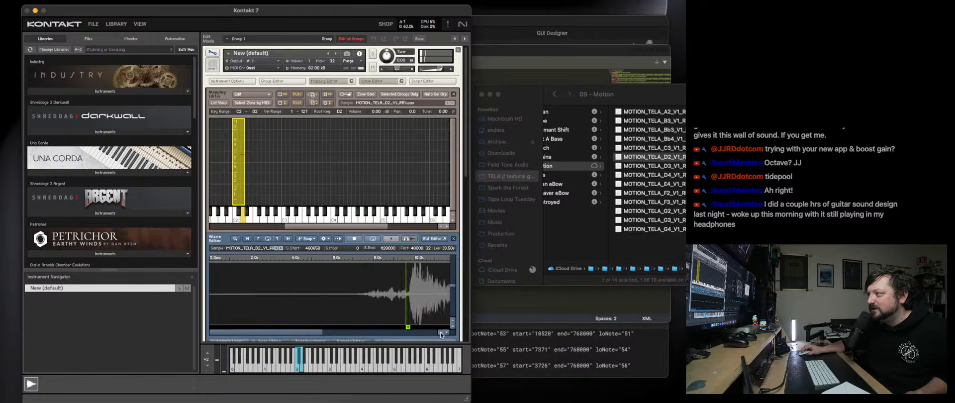
pyautogui.click(442, 333)
pyautogui.click(446, 332)
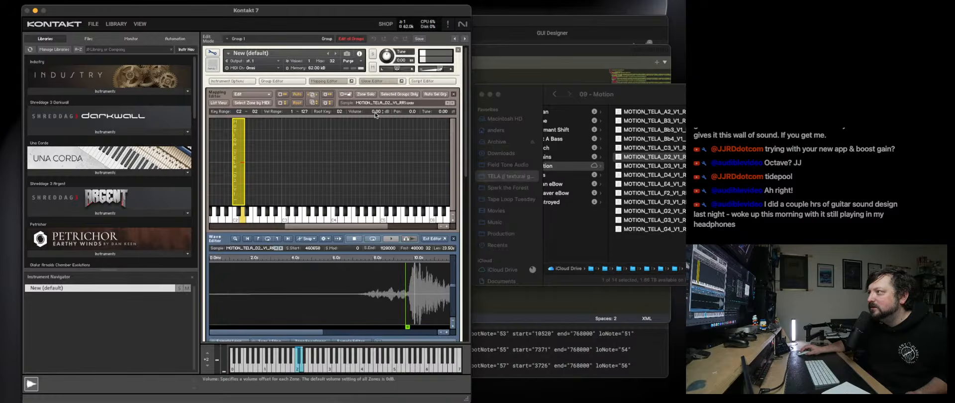
pyautogui.moveTo(377, 96); pyautogui.dragTo(376, 117)
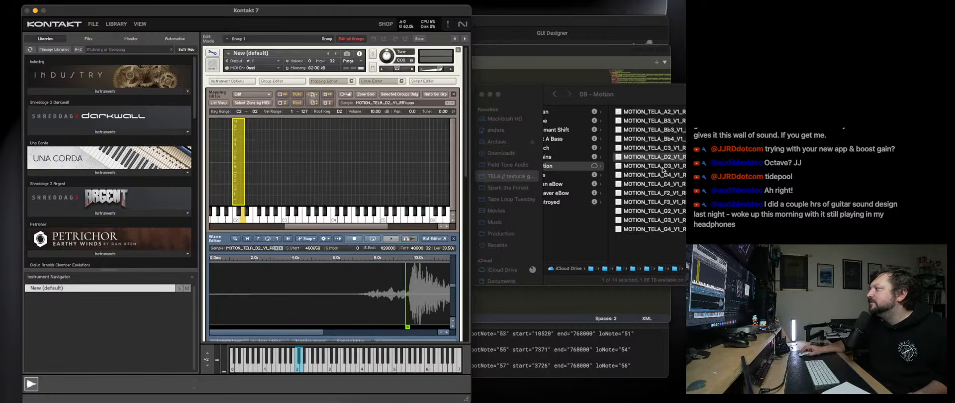
# Map MOTION_TELA_F2_V1_RR1.wav to D#2–F2 with root key F2 and move its sample start to about 305463.
pyautogui.click(670, 200)
pyautogui.moveTo(669, 195); pyautogui.dragTo(247, 181)
pyautogui.moveTo(341, 112); pyautogui.dragTo(342, 108)
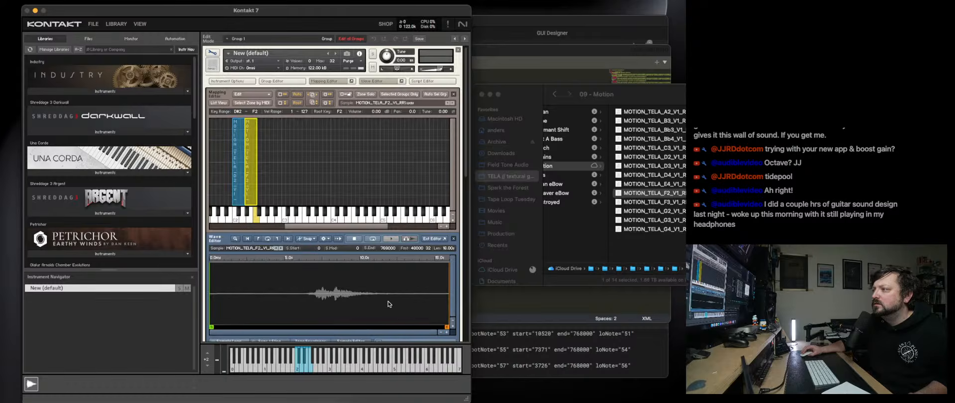
pyautogui.click(453, 329)
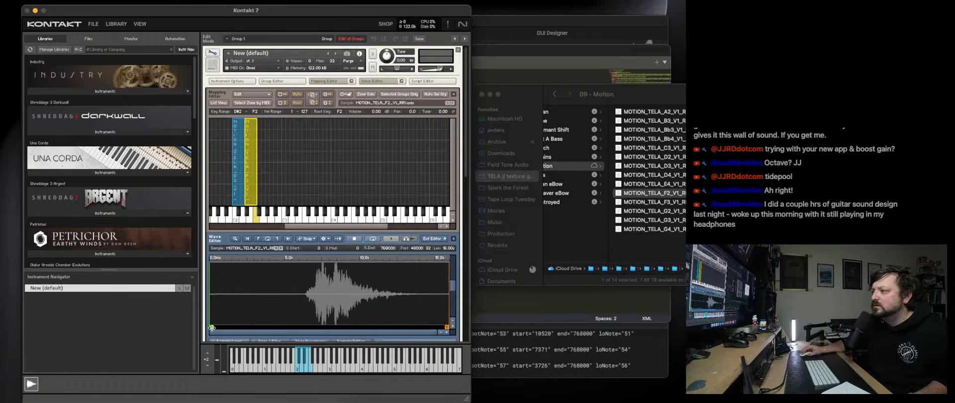
pyautogui.moveTo(211, 327); pyautogui.dragTo(308, 324)
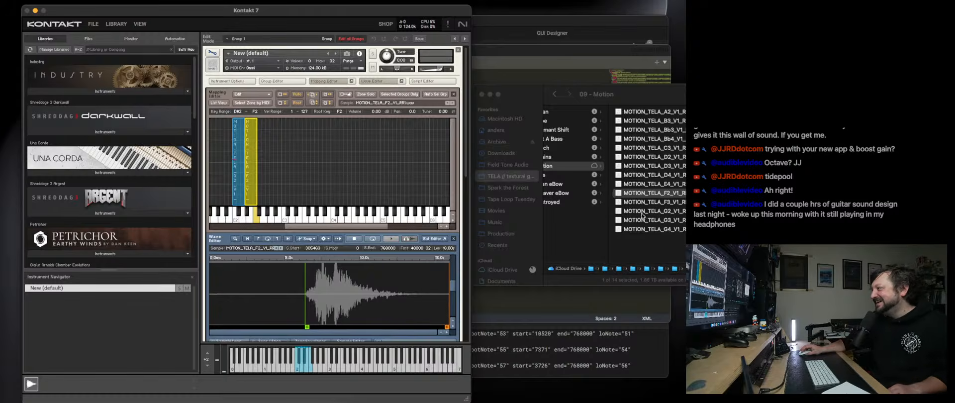
# Load MOTION_TELA_G2_V1_RR1.wav as a zone spanning F#2 to G2 and raise the F2 zone's volume to 7.60 dB.
pyautogui.moveTo(642, 215); pyautogui.dragTo(261, 187)
pyautogui.click(249, 164)
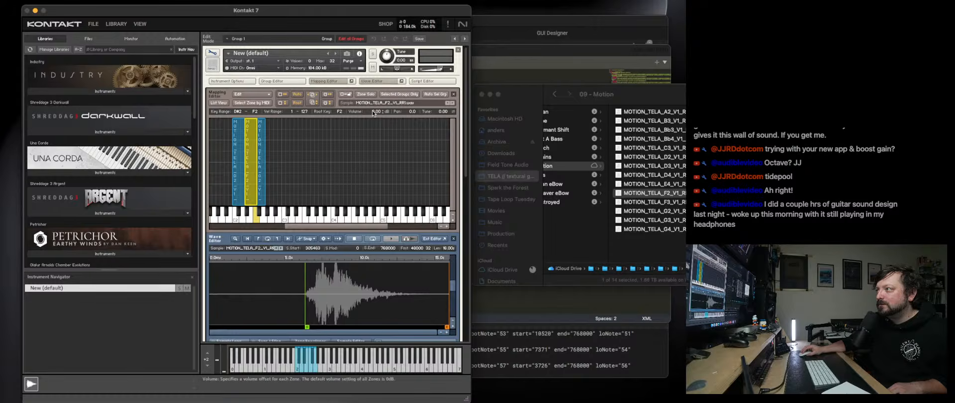
pyautogui.moveTo(374, 103); pyautogui.dragTo(374, 98)
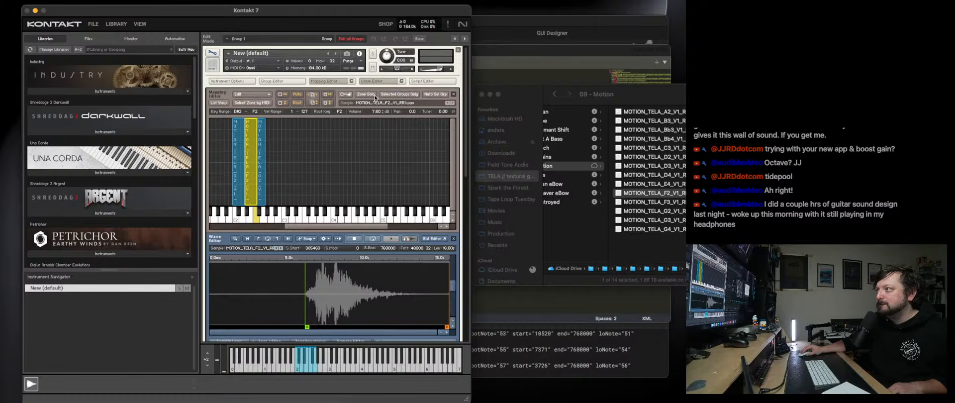
# Give the G2 zone root key G2, move its sample start to about 297597, and raise its volume.
pyautogui.click(260, 164)
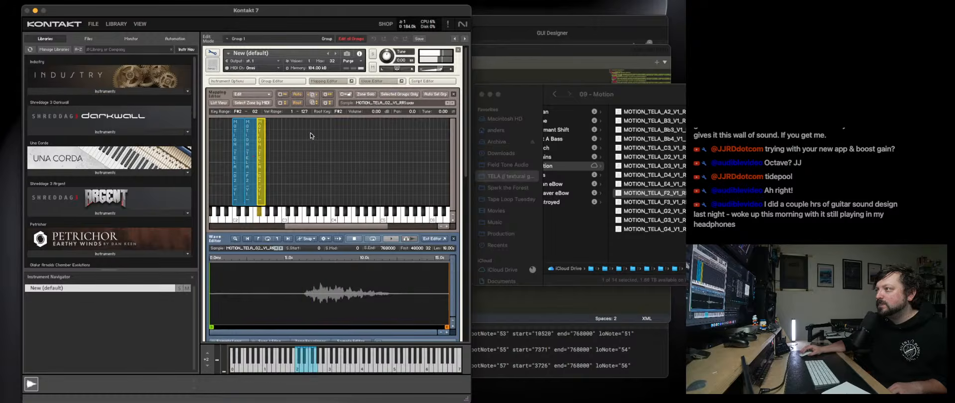
pyautogui.moveTo(212, 320); pyautogui.dragTo(303, 319)
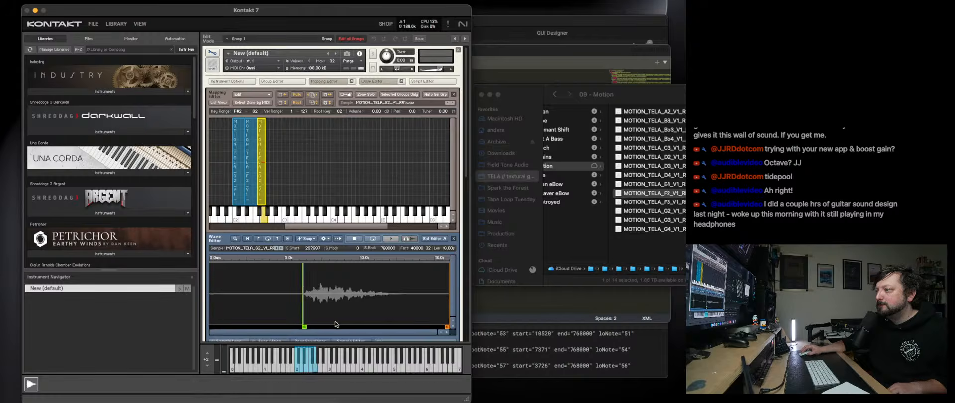
pyautogui.click(454, 328)
pyautogui.click(454, 329)
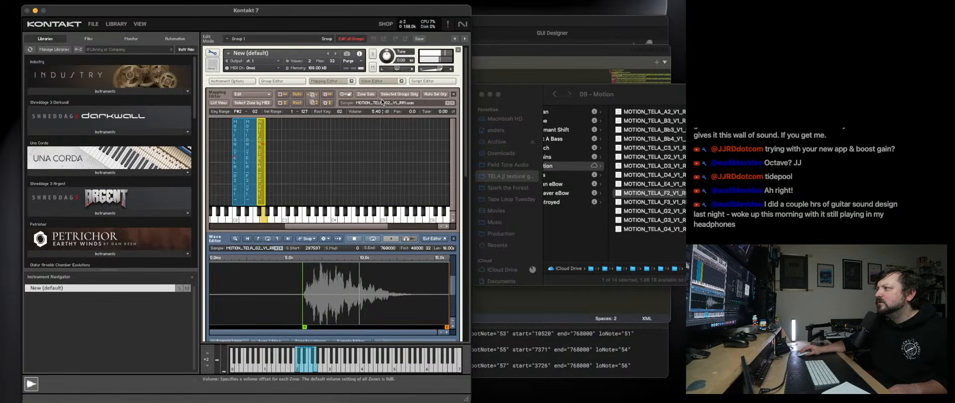
pyautogui.moveTo(382, 102); pyautogui.dragTo(383, 97)
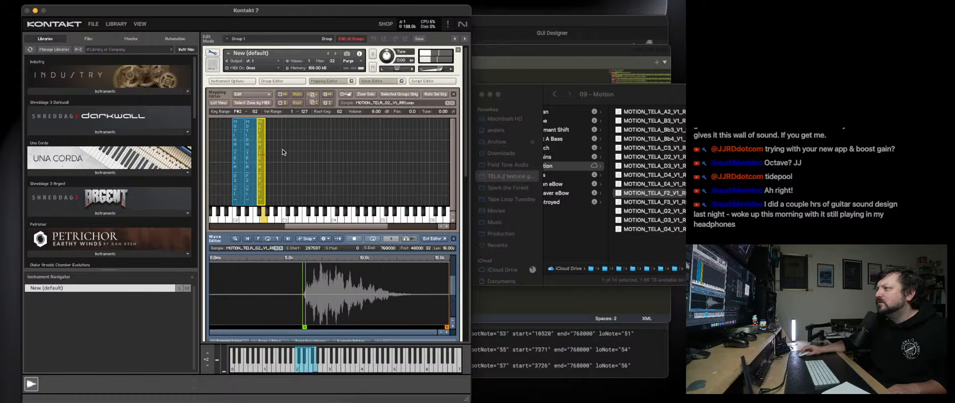
# Even out the D2, F2 and G2 zones at a volume of 6 dB each.
pyautogui.click(239, 157)
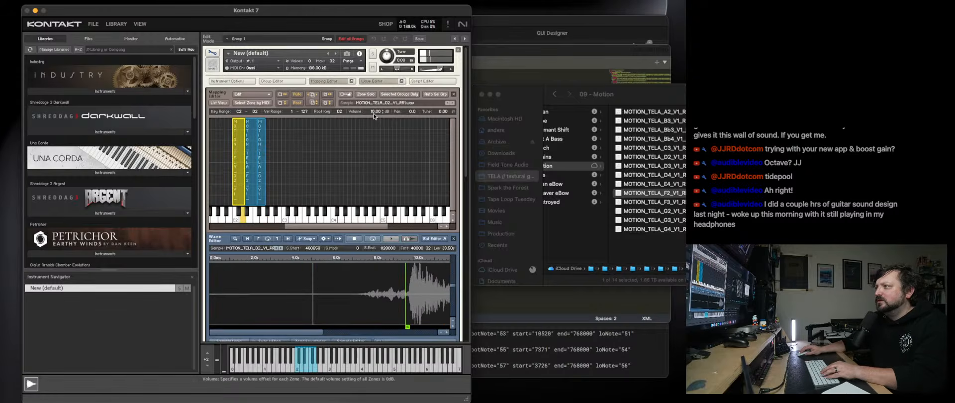
pyautogui.moveTo(374, 114); pyautogui.dragTo(373, 125)
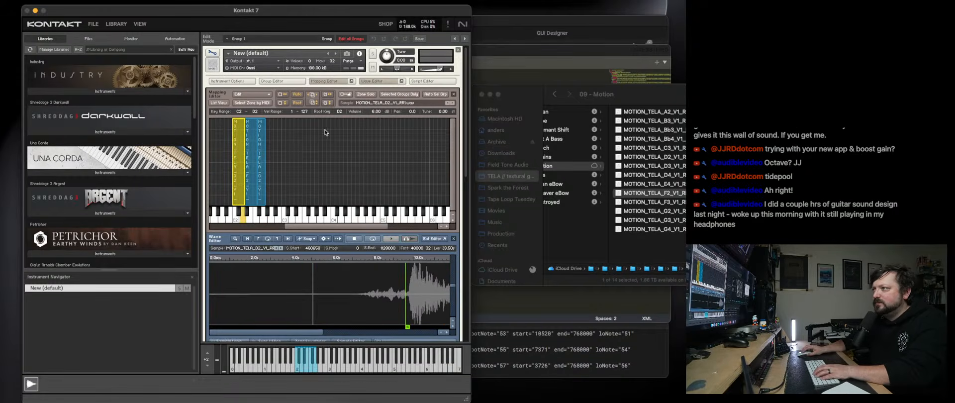
pyautogui.click(250, 148)
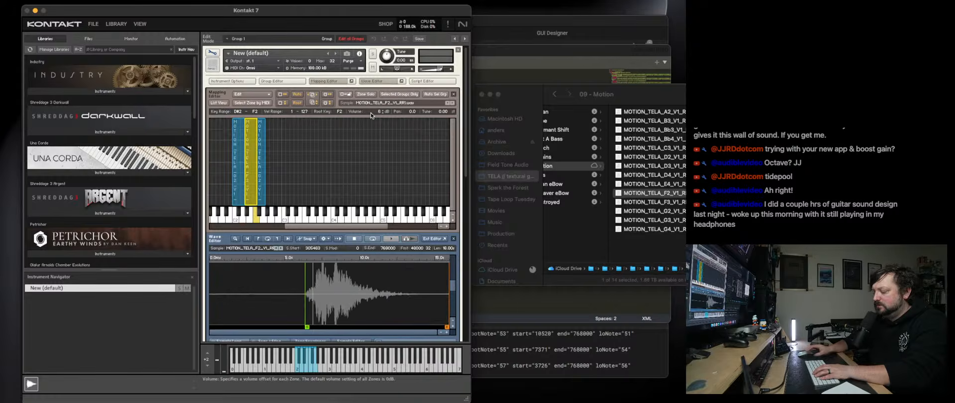
pyautogui.click(262, 153)
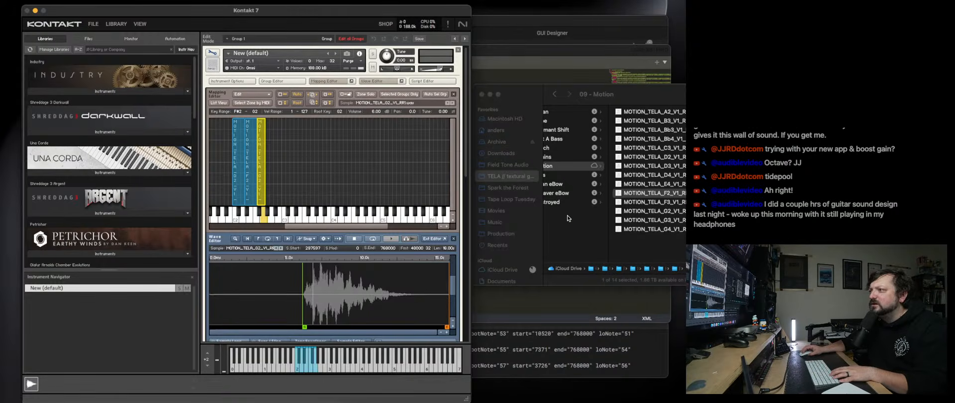
# Map MOTION_TELA_A2_V1_RR1.wav to a zone spanning G#2 to A2 with root key A2.
pyautogui.click(662, 113)
pyautogui.click(656, 113)
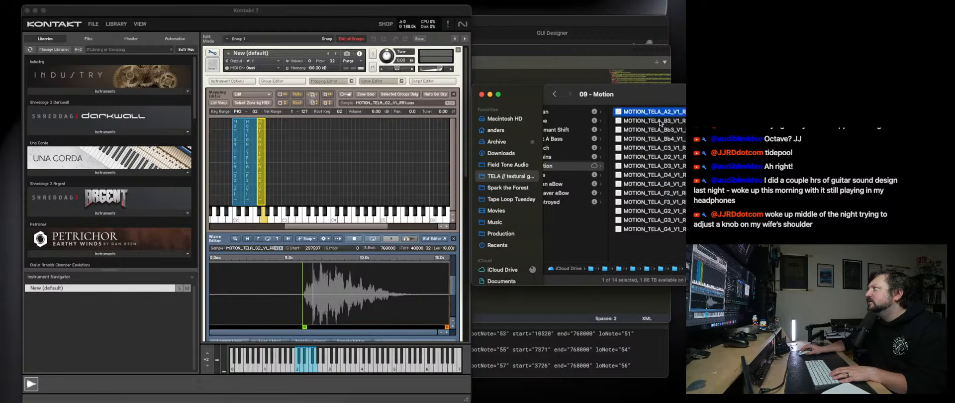
pyautogui.moveTo(661, 113); pyautogui.dragTo(268, 191)
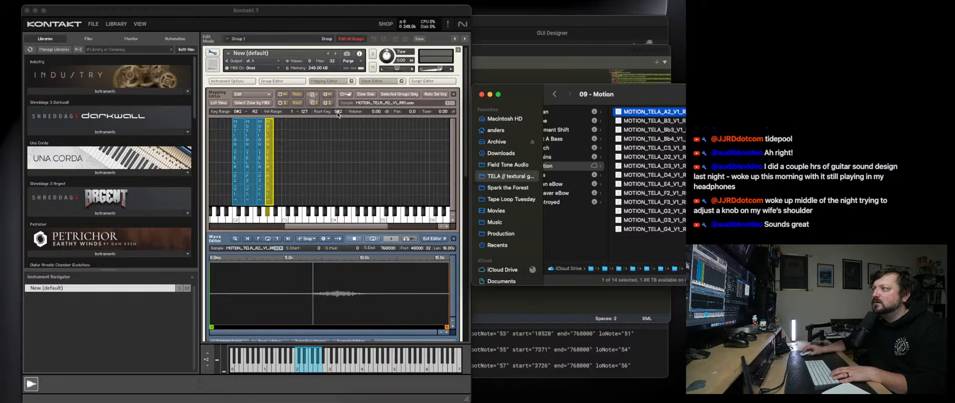
pyautogui.moveTo(337, 112); pyautogui.dragTo(342, 112)
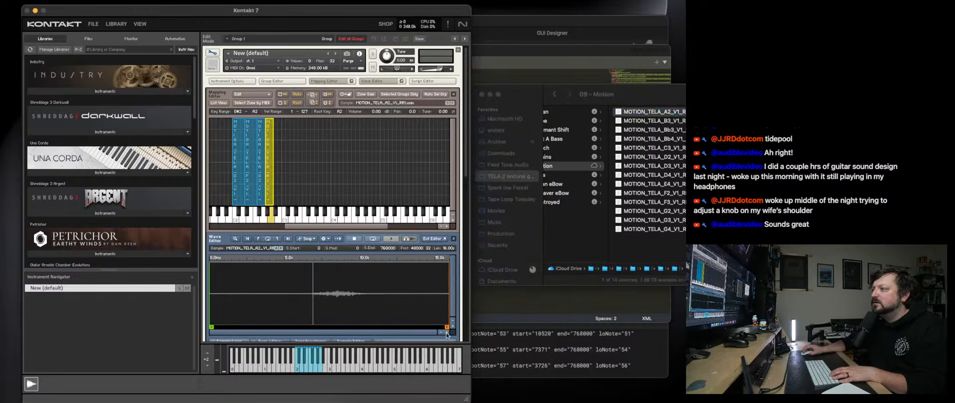
# Magnify the A2 sample's waveform and move its sample start to the sound's onset, at about 324880.
pyautogui.click(258, 183)
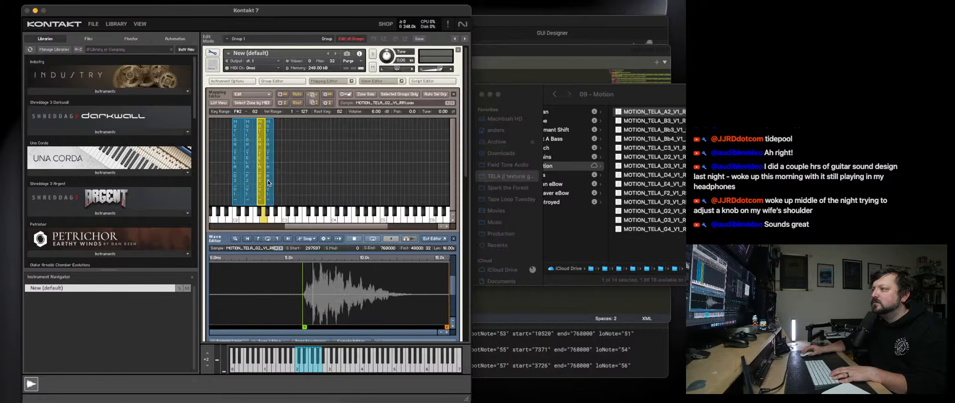
pyautogui.click(268, 183)
pyautogui.click(452, 326)
pyautogui.click(453, 326)
pyautogui.click(452, 326)
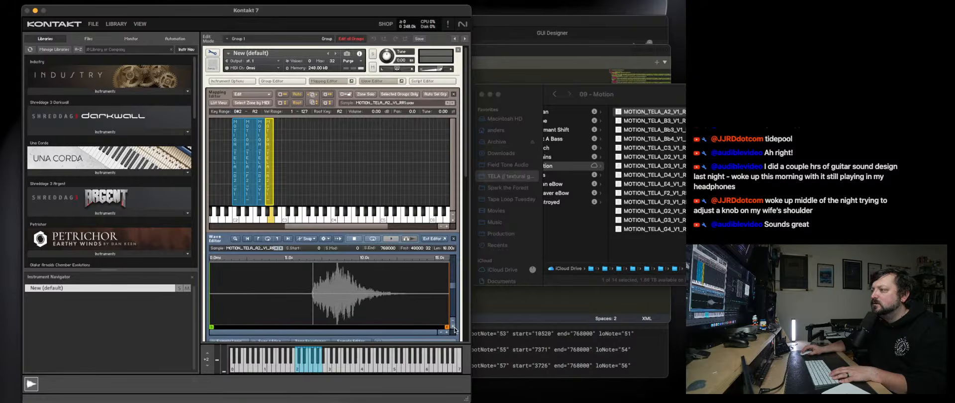
pyautogui.click(452, 326)
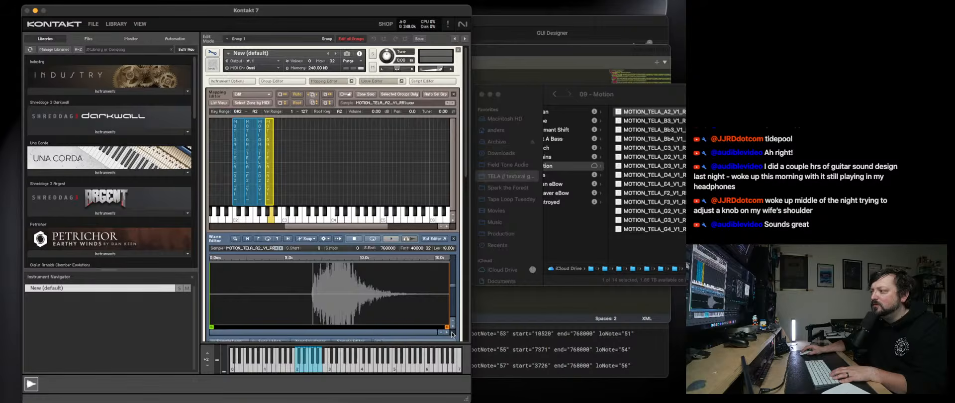
pyautogui.click(448, 331)
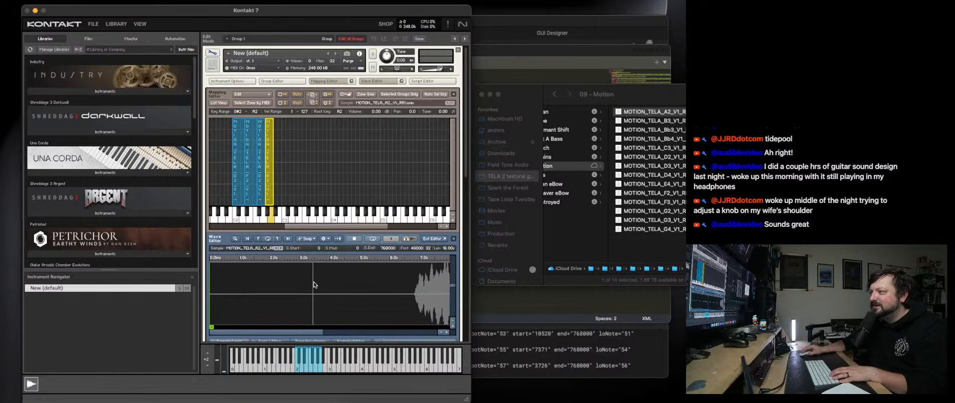
pyautogui.moveTo(213, 327); pyautogui.dragTo(414, 325)
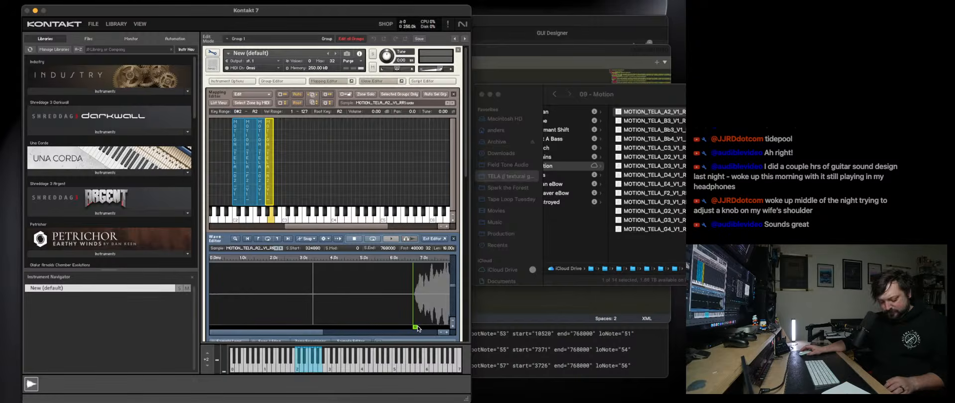
pyautogui.moveTo(313, 332); pyautogui.dragTo(371, 333)
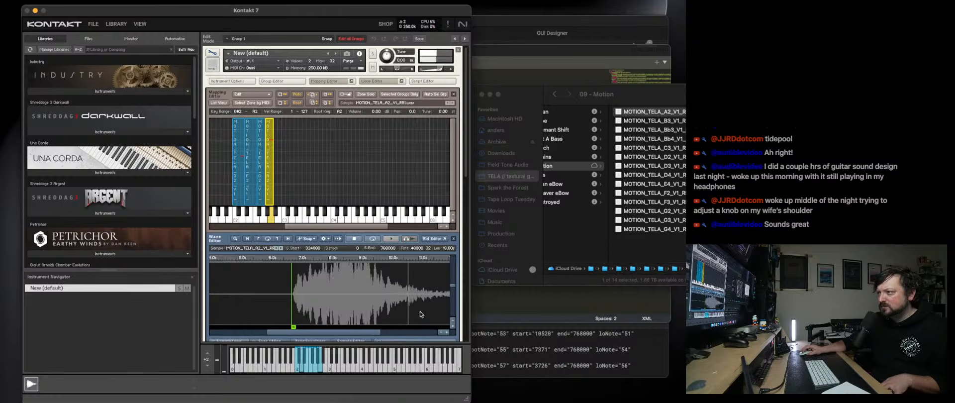
pyautogui.hscroll(5, 407, 282)
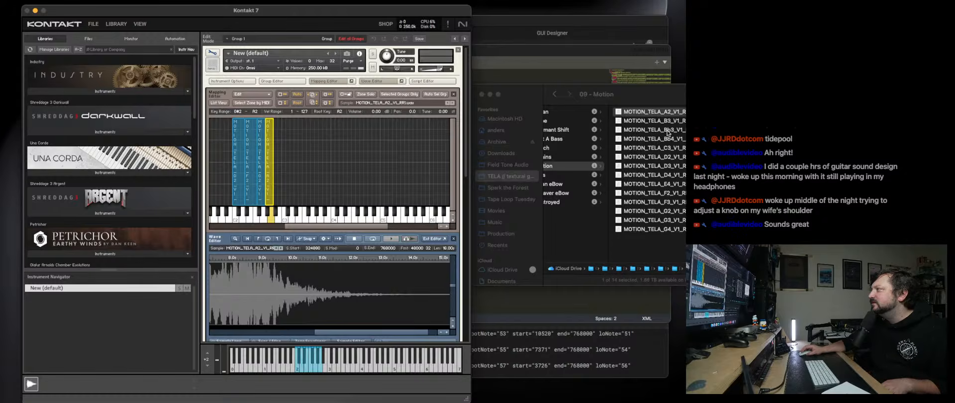
# Map MOTION_TELA_C3_V1_RR1.wav to a zone spanning A#2 to C3 with root key C3.
pyautogui.click(682, 132)
pyautogui.moveTo(675, 147); pyautogui.dragTo(276, 185)
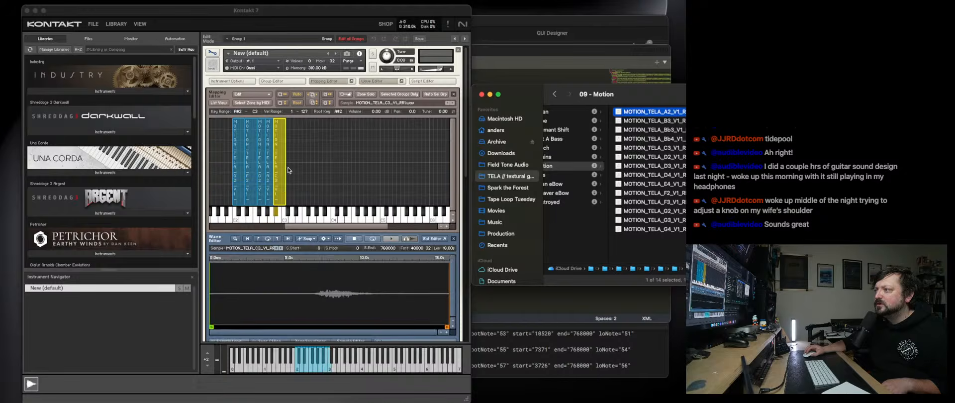
pyautogui.click(341, 109)
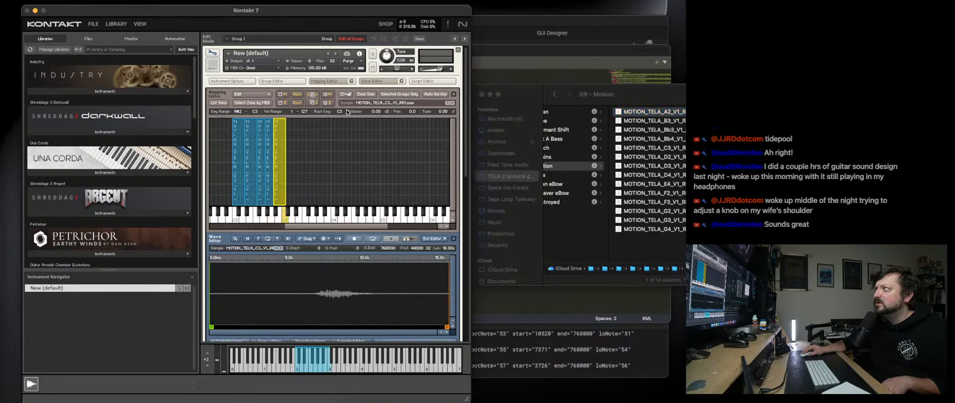
# Move the C3 sample's start to the sound's onset, at about 322506, and set the A2 and C3 zones' volumes to 6 dB.
pyautogui.moveTo(453, 328); pyautogui.dragTo(453, 285)
pyautogui.moveTo(212, 327); pyautogui.dragTo(317, 320)
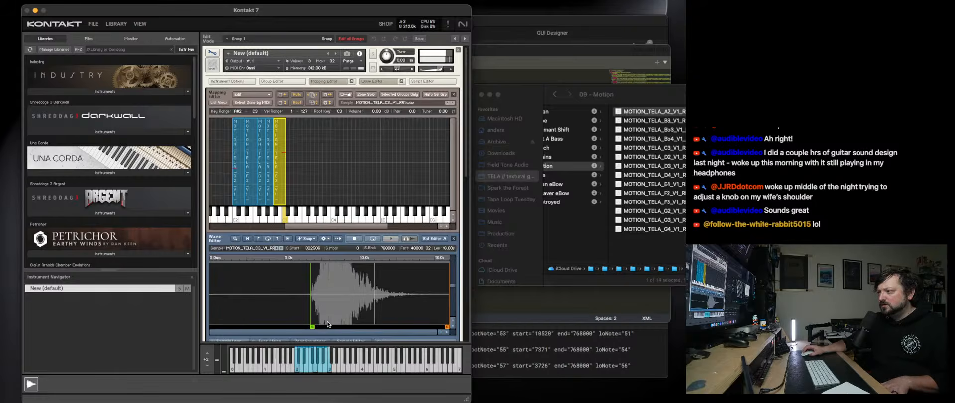
pyautogui.click(272, 175)
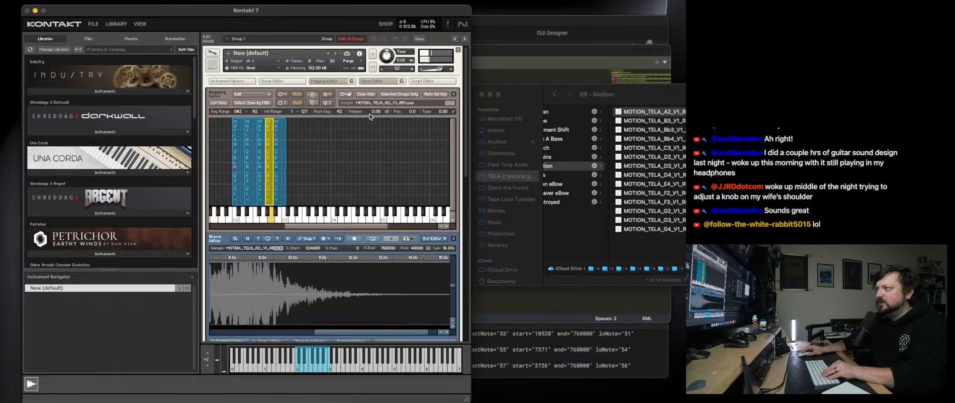
pyautogui.write('6')
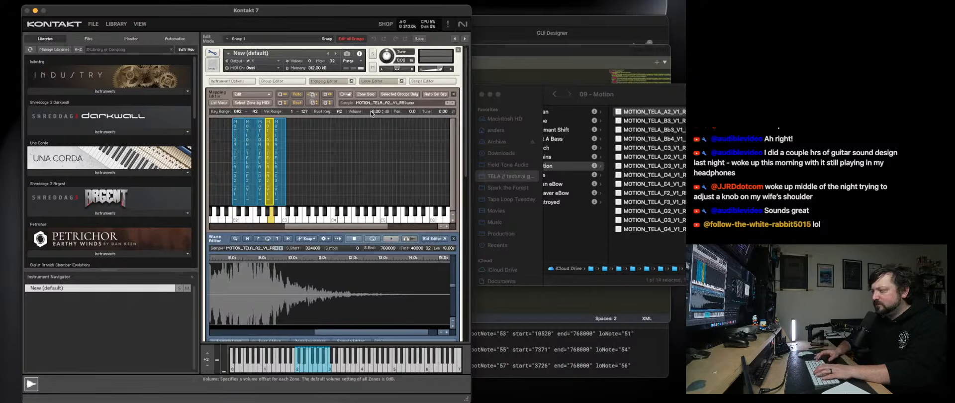
pyautogui.press('Return')
pyautogui.click(282, 160)
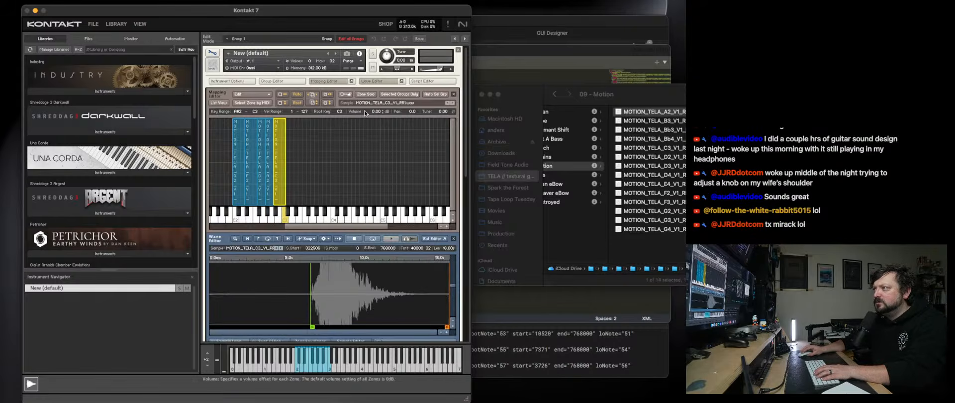
pyautogui.write('6')
pyautogui.press('Return')
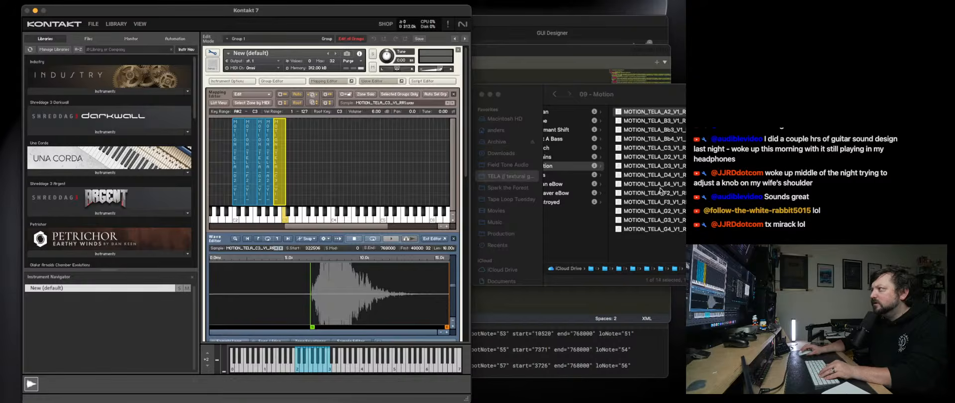
# Map MOTION_TELA_D3_V1_RR1.wav to C#3–D3 with root key D3 and move its sample start to the onset, at about 280554.
pyautogui.moveTo(675, 168); pyautogui.dragTo(290, 191)
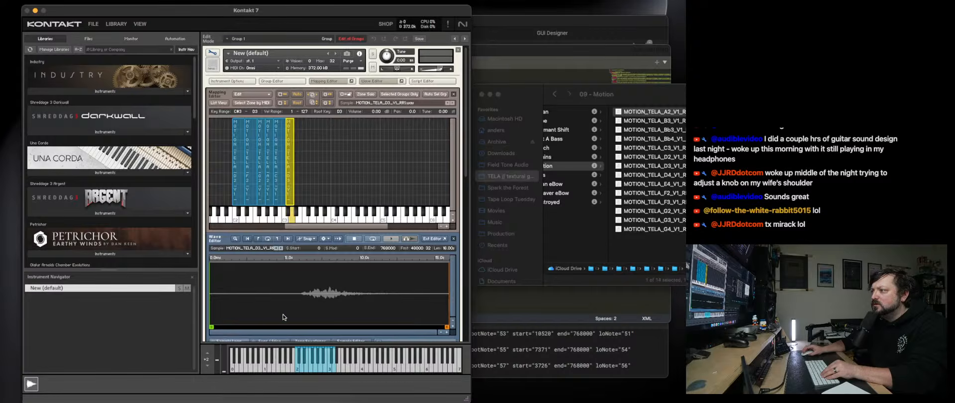
pyautogui.moveTo(212, 326); pyautogui.dragTo(302, 325)
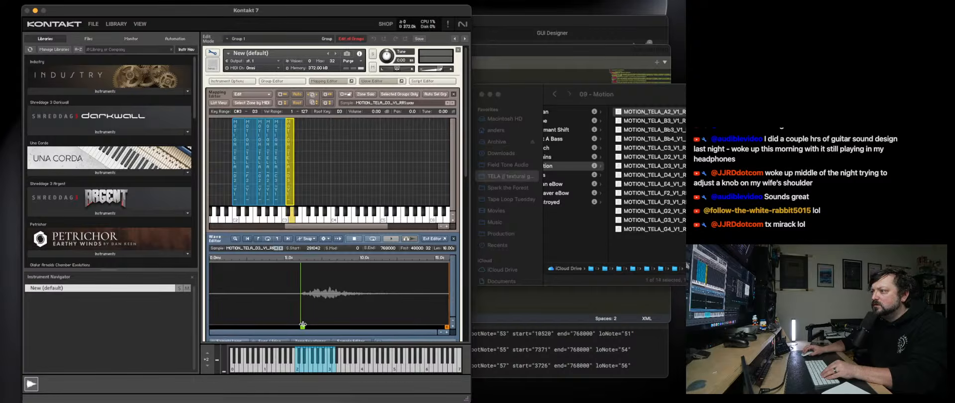
pyautogui.click(452, 326)
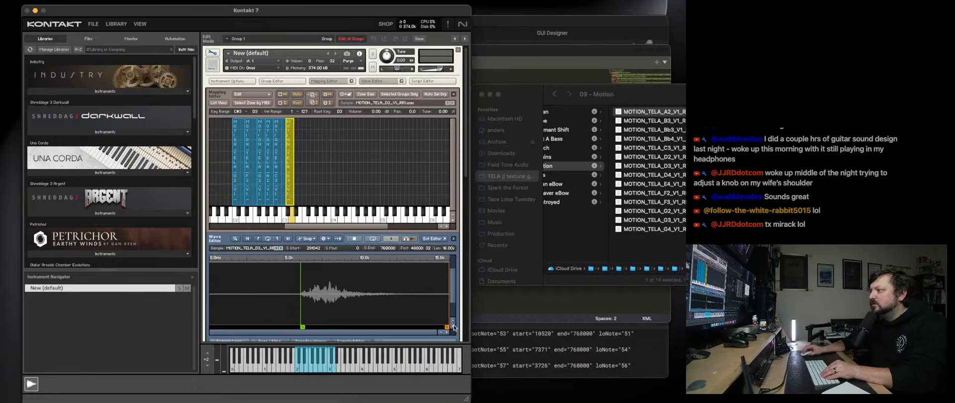
pyautogui.click(453, 326)
pyautogui.moveTo(302, 327); pyautogui.dragTo(299, 327)
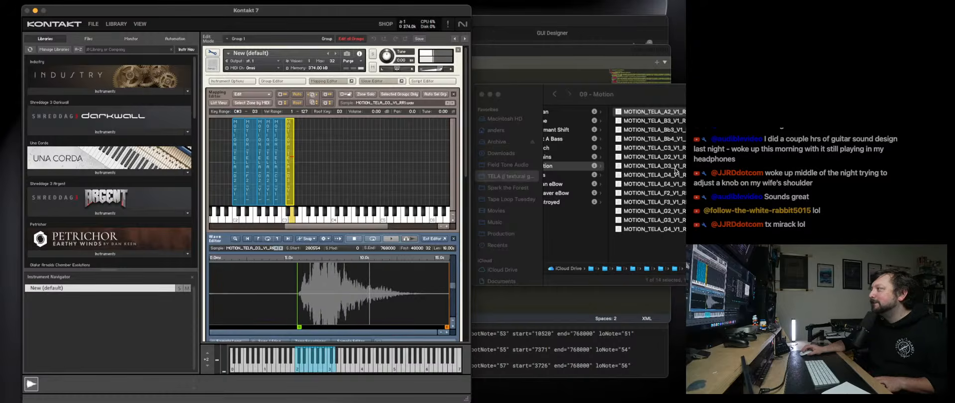
pyautogui.moveTo(649, 185); pyautogui.dragTo(302, 183)
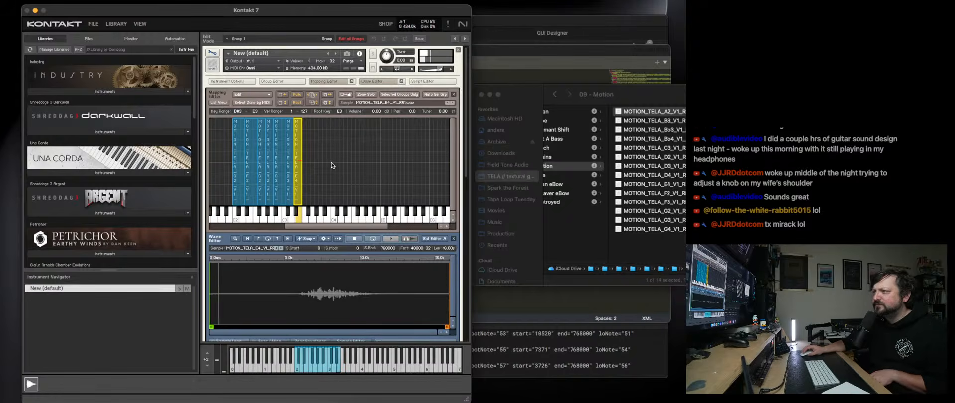
pyautogui.moveTo(212, 326); pyautogui.dragTo(301, 322)
pyautogui.click(453, 328)
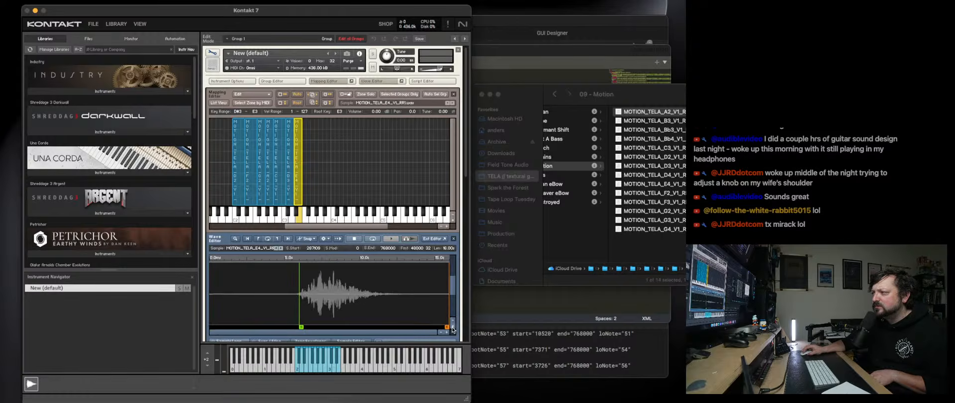
pyautogui.click(453, 328)
pyautogui.moveTo(302, 326); pyautogui.dragTo(297, 327)
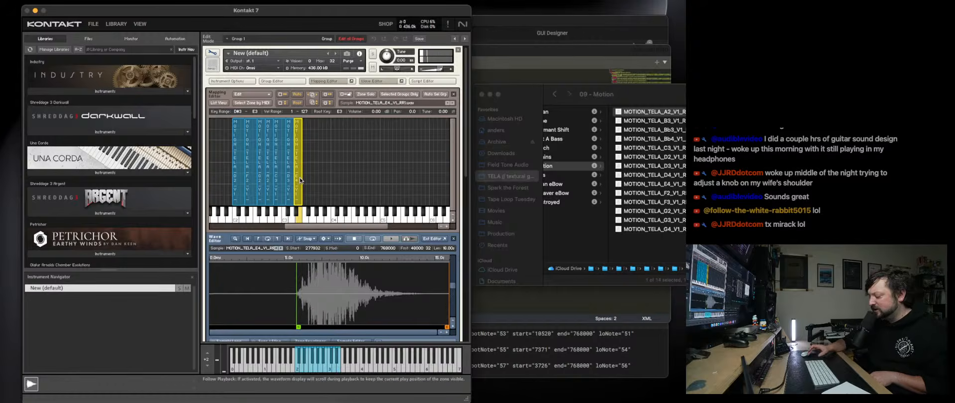
pyautogui.press('Delete')
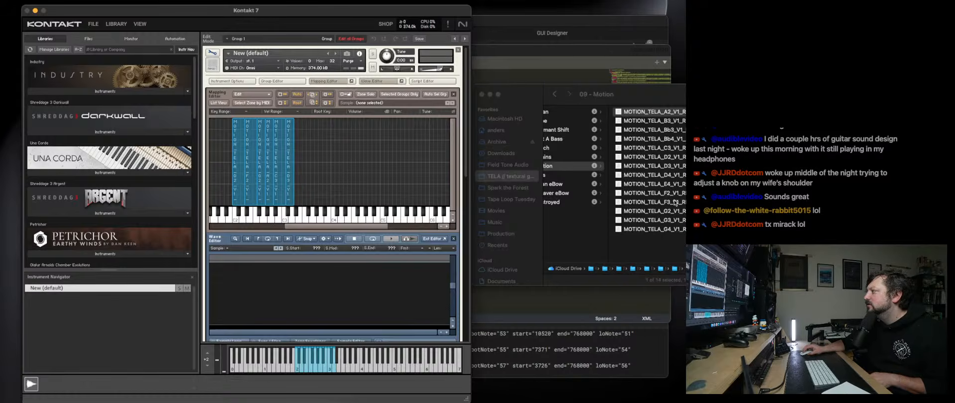
# Map MOTION_TELA_F3_V1_RR1.wav to D#3–F3 with root key F3 and move its sample start to the onset, at about 275310.
pyautogui.moveTo(675, 202); pyautogui.dragTo(295, 182)
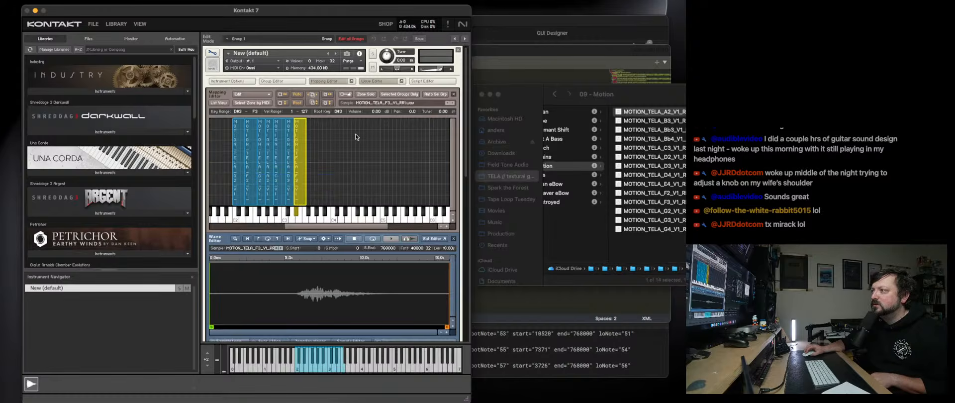
pyautogui.click(453, 326)
pyautogui.click(452, 326)
pyautogui.click(453, 327)
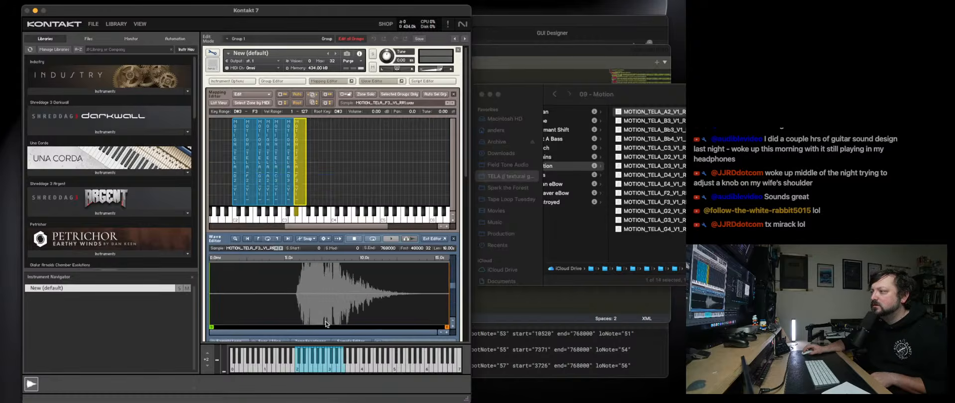
pyautogui.moveTo(211, 327); pyautogui.dragTo(297, 325)
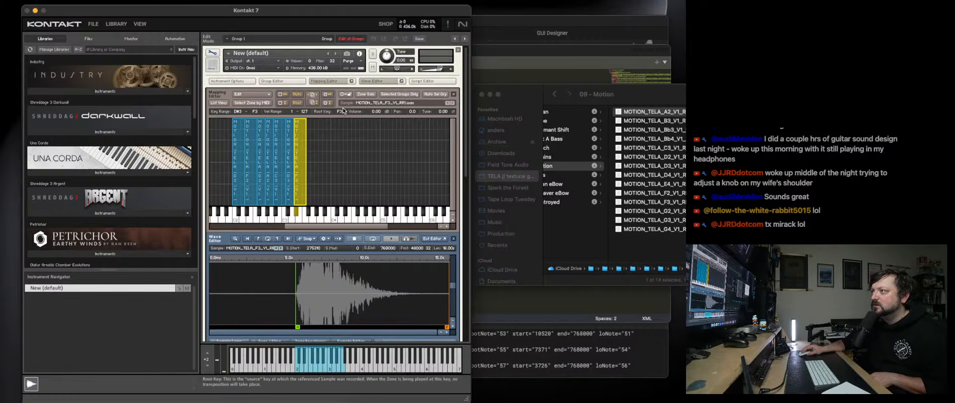
pyautogui.moveTo(343, 108); pyautogui.dragTo(343, 106)
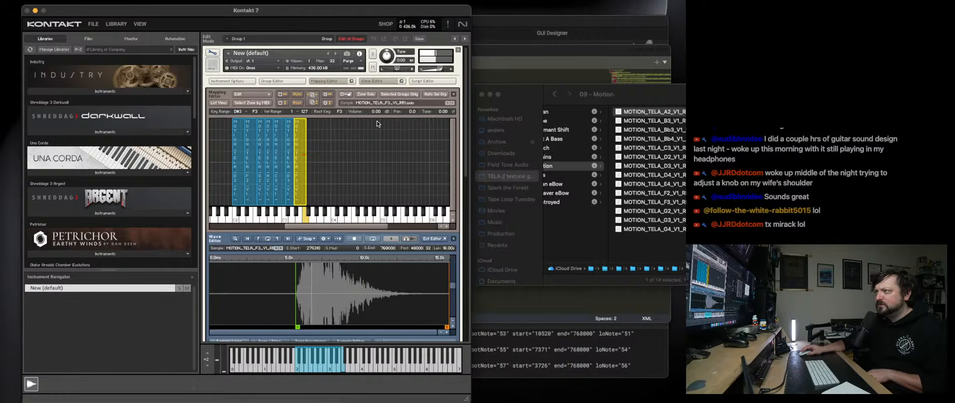
# Set the F3 zone's volume to 6 dB.
pyautogui.doubleClick(375, 113)
pyautogui.write('6')
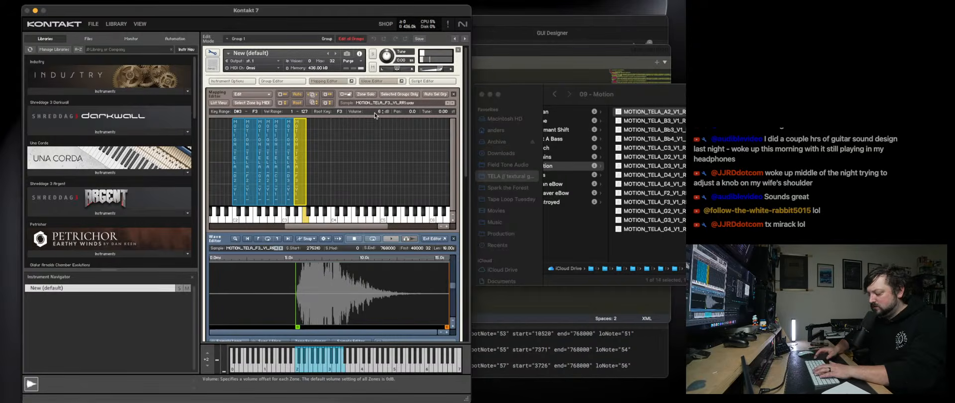
pyautogui.press('Return')
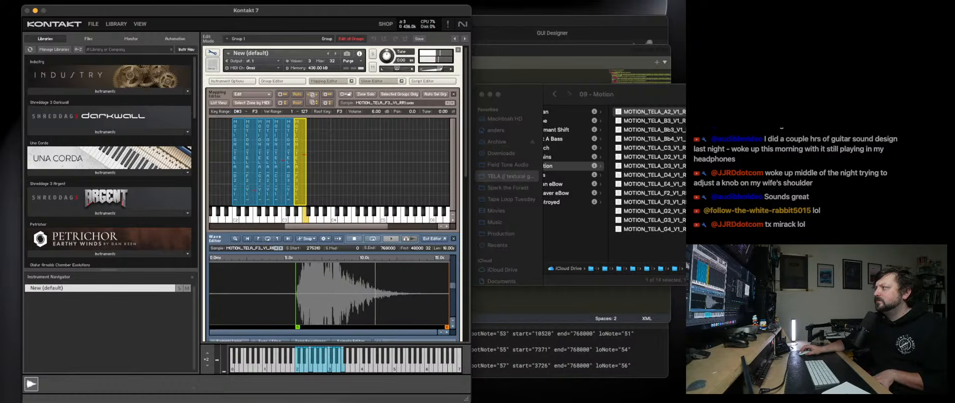
# Map MOTION_TELA_G3_V1_RR1.wav to F#3–G3 with root key G3 and move its sample start to the onset, at about 273999.
pyautogui.moveTo(674, 219); pyautogui.dragTo(310, 171)
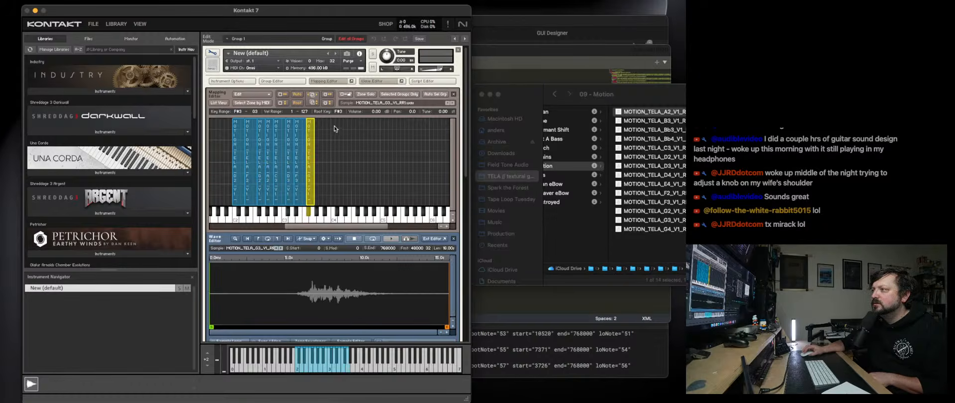
pyautogui.click(340, 111)
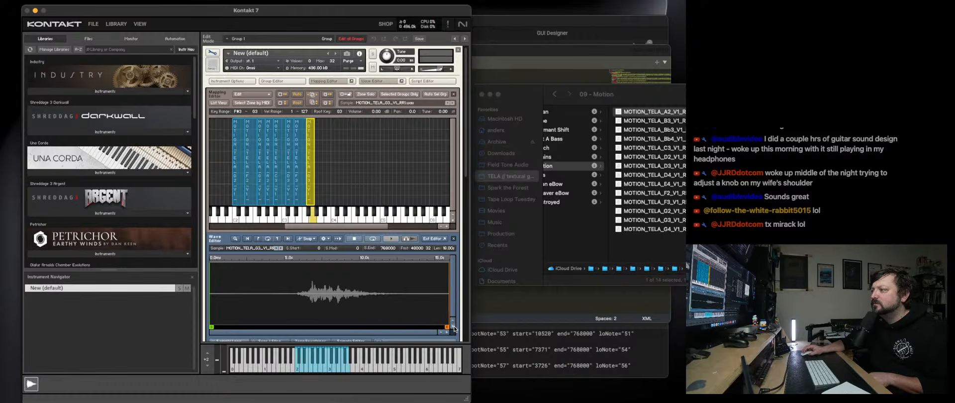
pyautogui.click(453, 327)
pyautogui.moveTo(212, 327); pyautogui.dragTo(300, 324)
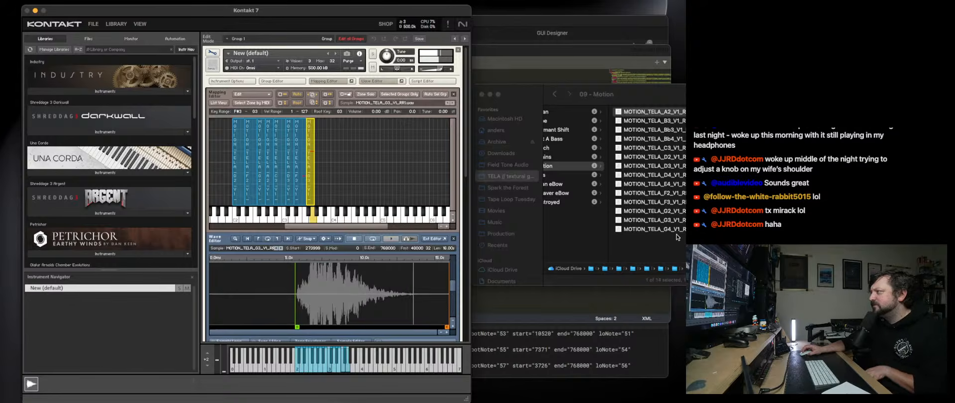
# Map MOTION_TELA_Bb3_V1_RR1.wav to a zone spanning G#3 to A#3 with root key A#3 and its sample start at the sound's onset.
pyautogui.click(672, 130)
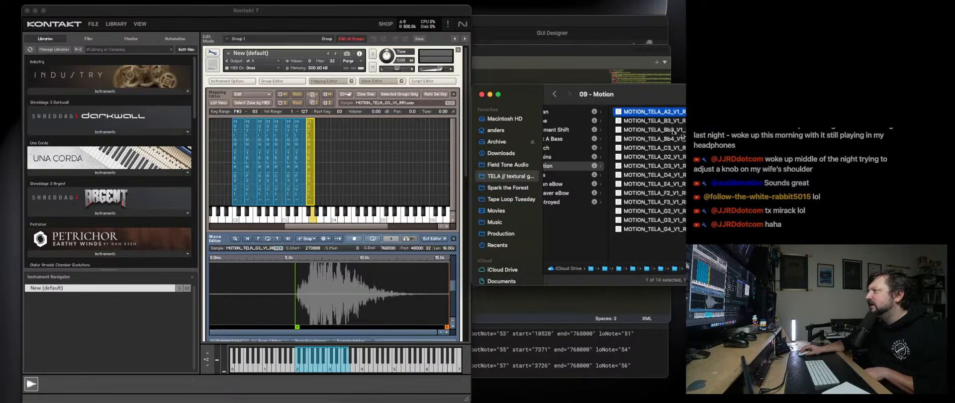
pyautogui.moveTo(674, 132); pyautogui.dragTo(315, 186)
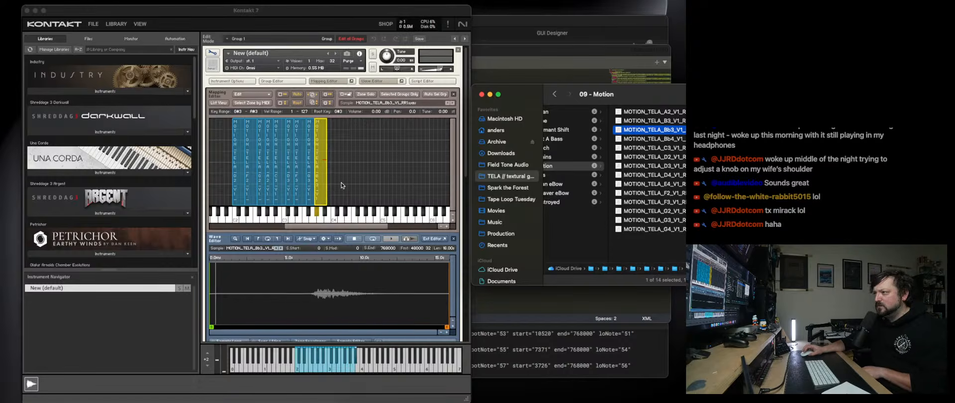
pyautogui.click(453, 327)
pyautogui.click(453, 326)
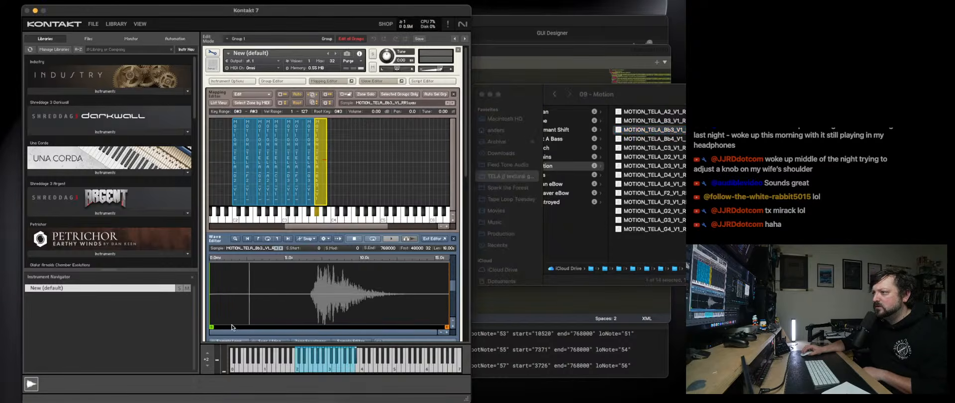
pyautogui.moveTo(211, 327); pyautogui.dragTo(312, 324)
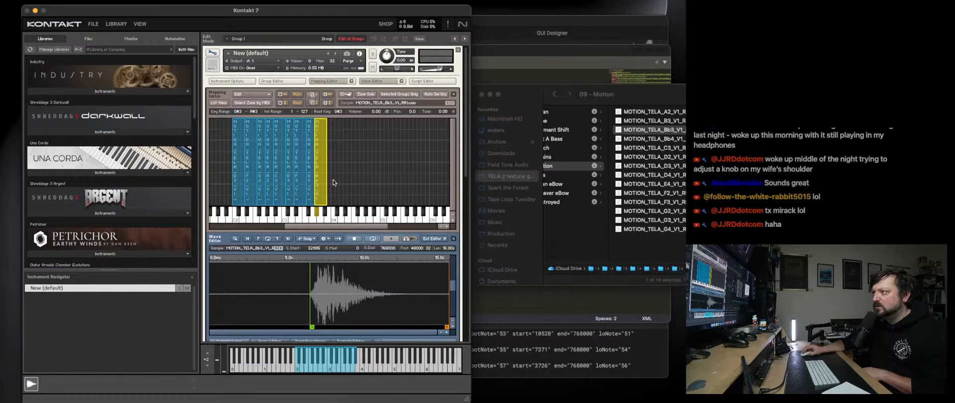
pyautogui.doubleClick(344, 110)
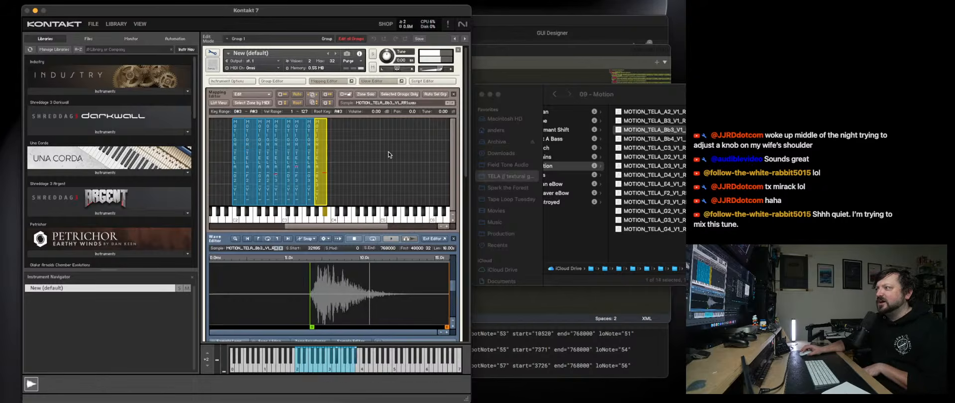
# Set the Bb3 zone's volume to 6 dB and slightly lower the instrument's master volume.
pyautogui.write('6')
pyautogui.press('Return')
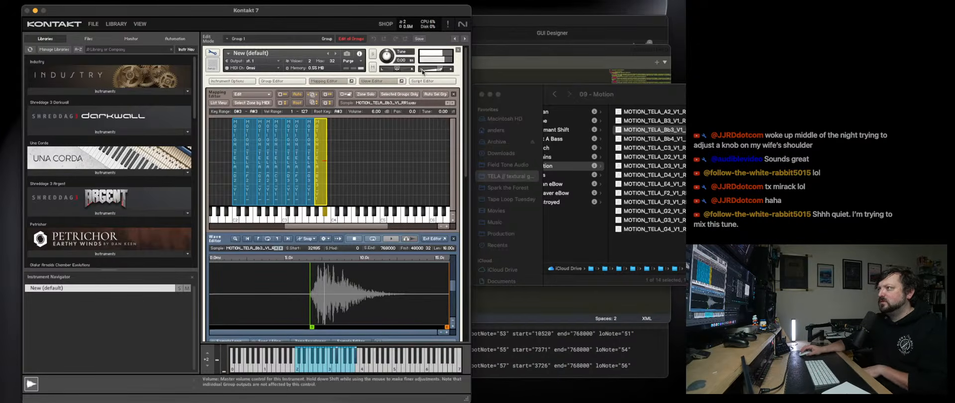
pyautogui.moveTo(441, 71); pyautogui.dragTo(439, 72)
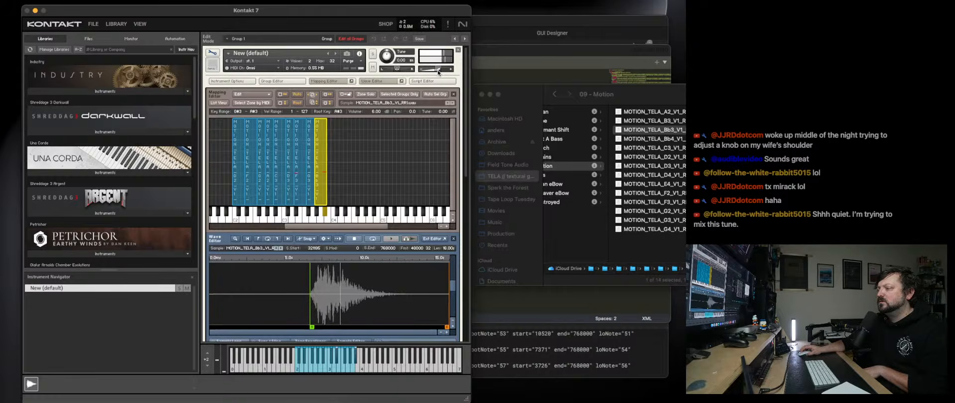
pyautogui.moveTo(438, 72); pyautogui.dragTo(435, 74)
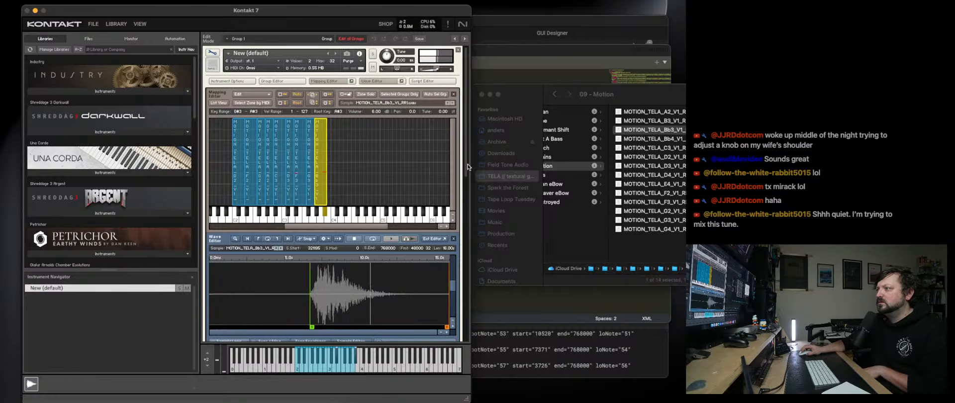
# Map MOTION_TELA_B3_V1_RR1.wav to the single key B3, with its sample start at about 323817 and a volume of 6 dB.
pyautogui.click(674, 130)
pyautogui.moveTo(667, 121); pyautogui.dragTo(327, 198)
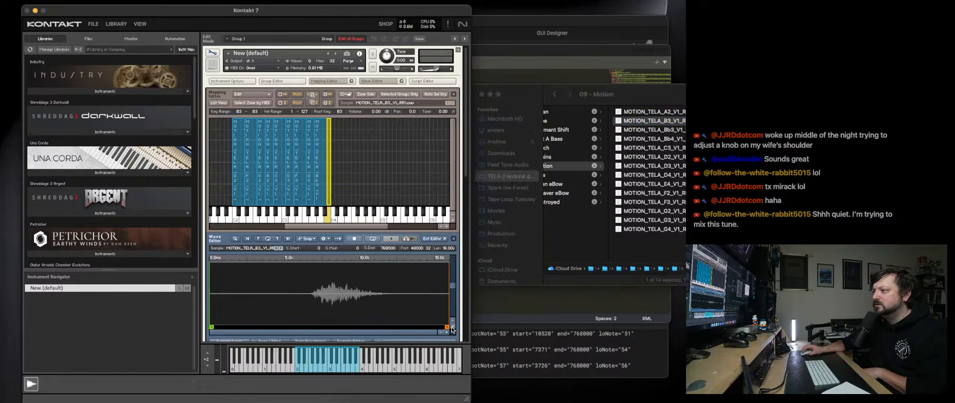
pyautogui.moveTo(213, 328); pyautogui.dragTo(308, 323)
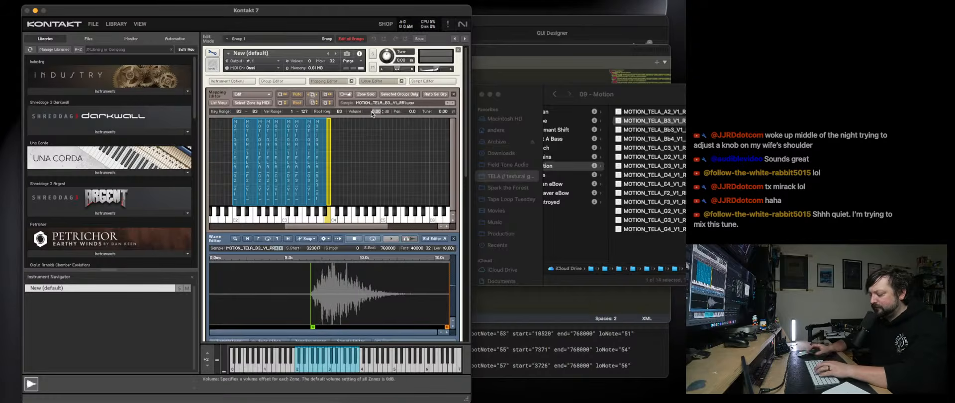
pyautogui.write('6')
pyautogui.press('Return')
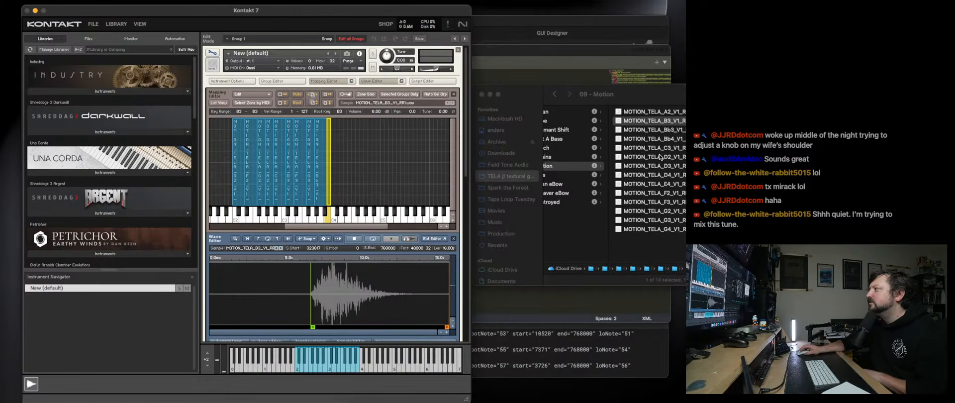
# Map MOTION_TELA_D4_V1_RR1.wav to a zone spanning C4 to D4 with root key D4.
pyautogui.click(675, 177)
pyautogui.click(671, 179)
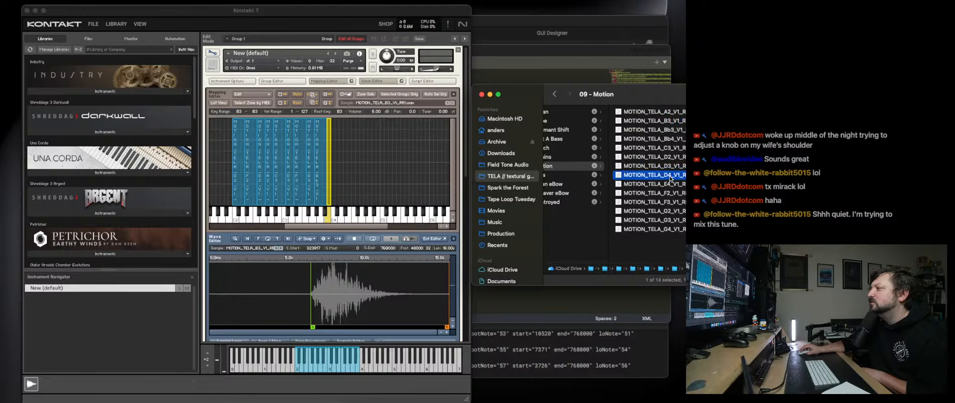
pyautogui.moveTo(670, 179); pyautogui.dragTo(331, 183)
pyautogui.click(341, 110)
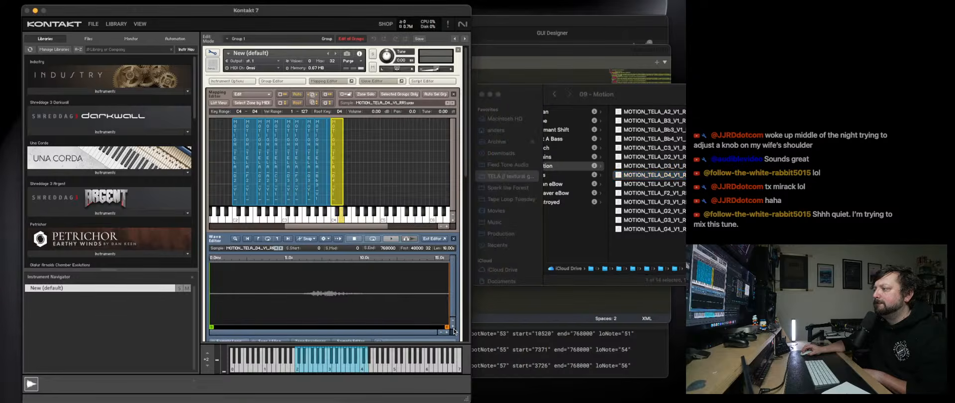
# Set the D4 zone's sample start at the sound's onset, about 293664, and its volume to 6 dB.
pyautogui.click(452, 329)
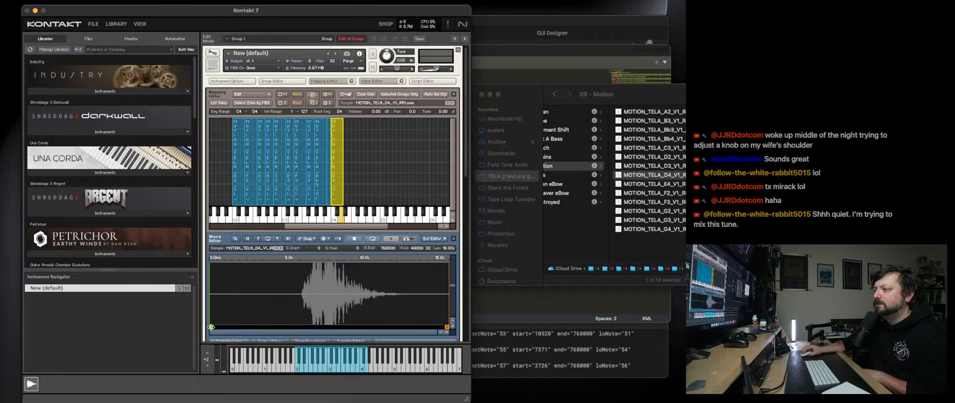
pyautogui.moveTo(211, 327); pyautogui.dragTo(302, 323)
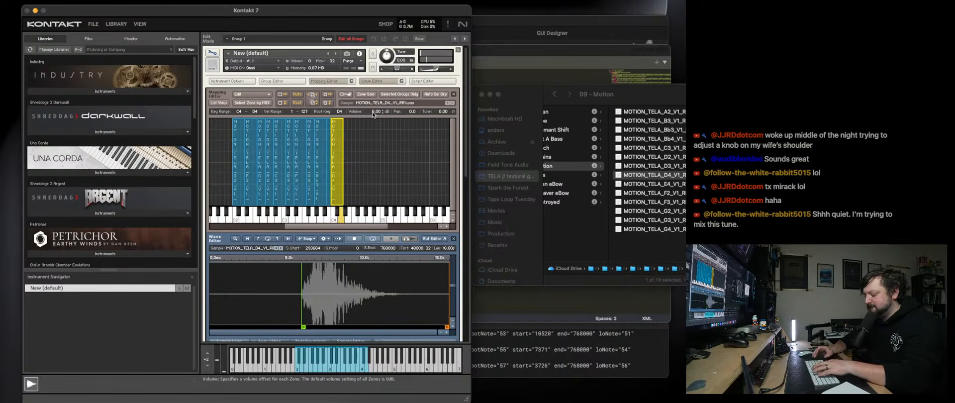
# Map MOTION_TELA_E4_V1_RR1.wav to D#4 to E4 with root key E4, volume 6 dB and sample start at about 276621.
pyautogui.click(670, 190)
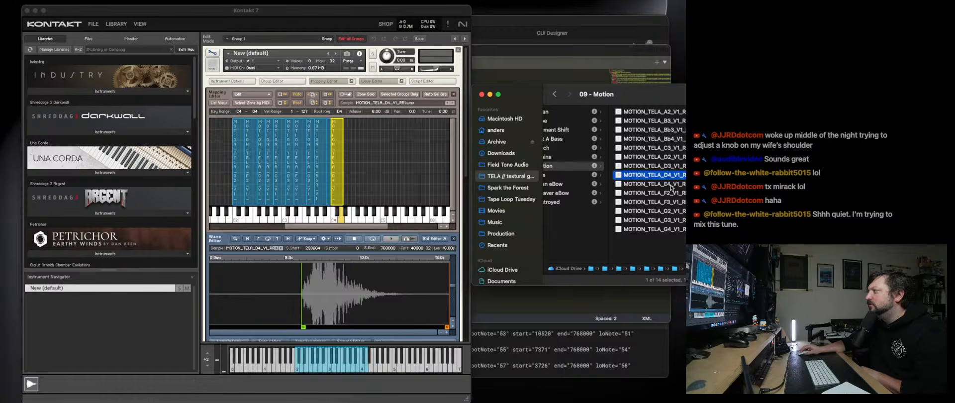
pyautogui.moveTo(671, 187); pyautogui.dragTo(347, 186)
pyautogui.click(337, 112)
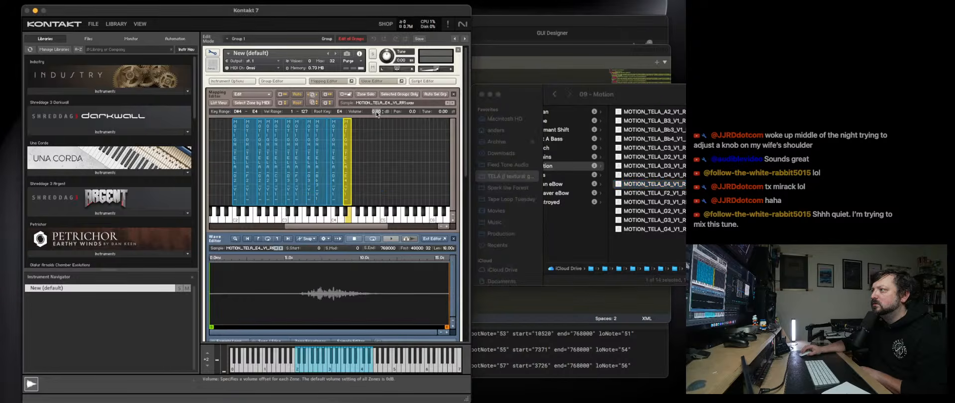
pyautogui.write('6')
pyautogui.press('Return')
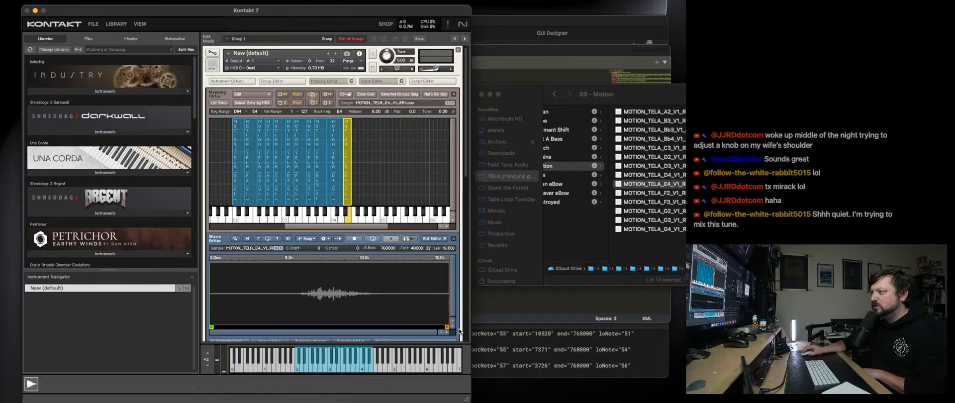
pyautogui.click(453, 327)
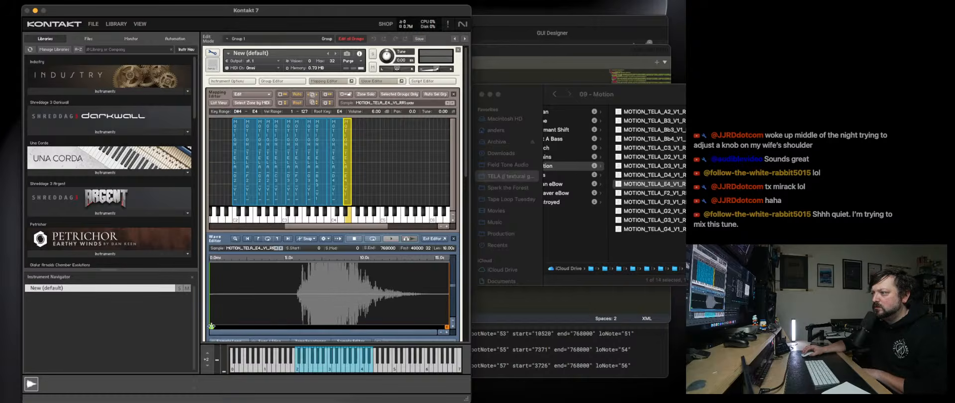
pyautogui.moveTo(212, 326); pyautogui.dragTo(294, 319)
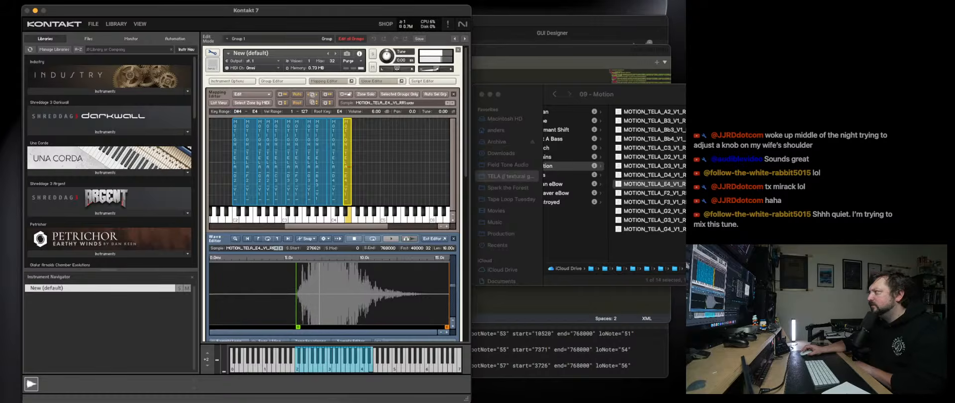
# Map MOTION_TELA_G4_V1_RR1.wav to F4 to G4 with root key G4, sample start at about 282860 and volume 6 dB.
pyautogui.click(671, 231)
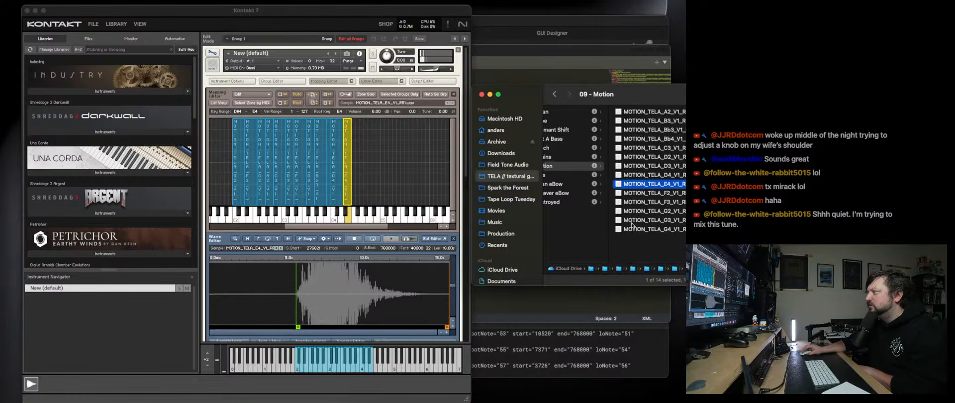
pyautogui.moveTo(632, 228); pyautogui.dragTo(355, 167)
pyautogui.moveTo(352, 175); pyautogui.dragTo(352, 186)
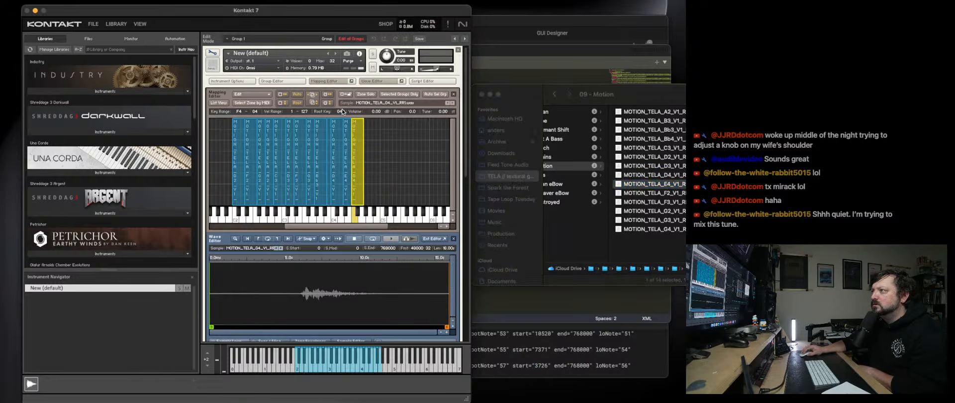
pyautogui.click(454, 328)
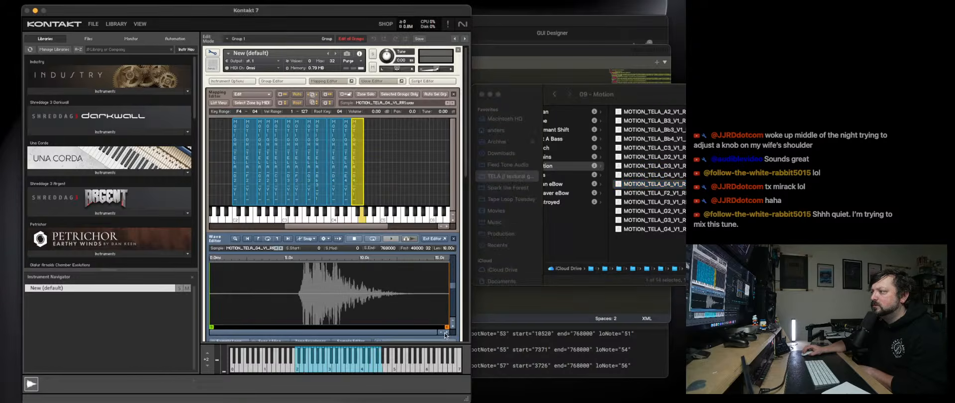
pyautogui.click(446, 332)
pyautogui.moveTo(213, 327); pyautogui.dragTo(389, 322)
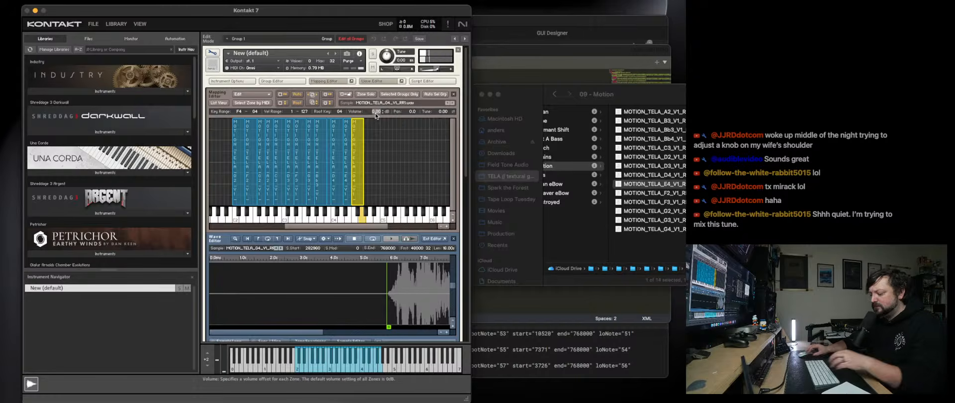
pyautogui.write('6')
pyautogui.press('Return')
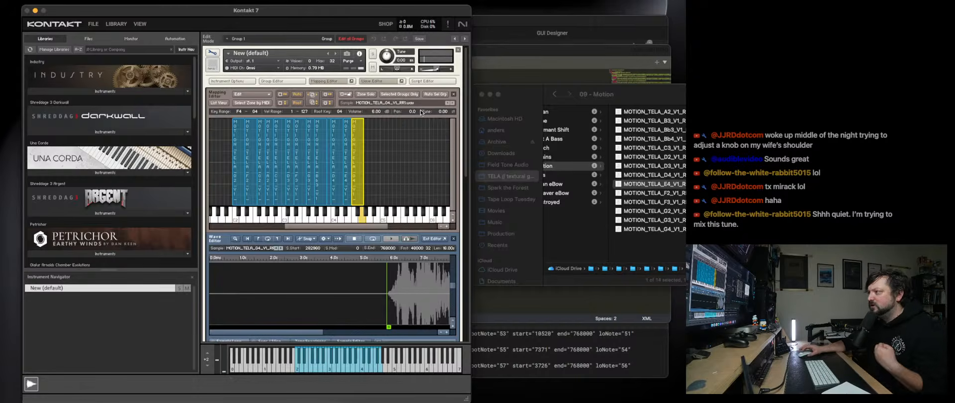
# Map MOTION_TELA_Bb4_V1_RR1.wav to G#4 to C5 with root key A#4, sample start at the sound's onset and volume 6 dB.
pyautogui.click(670, 142)
pyautogui.moveTo(670, 142); pyautogui.dragTo(363, 169)
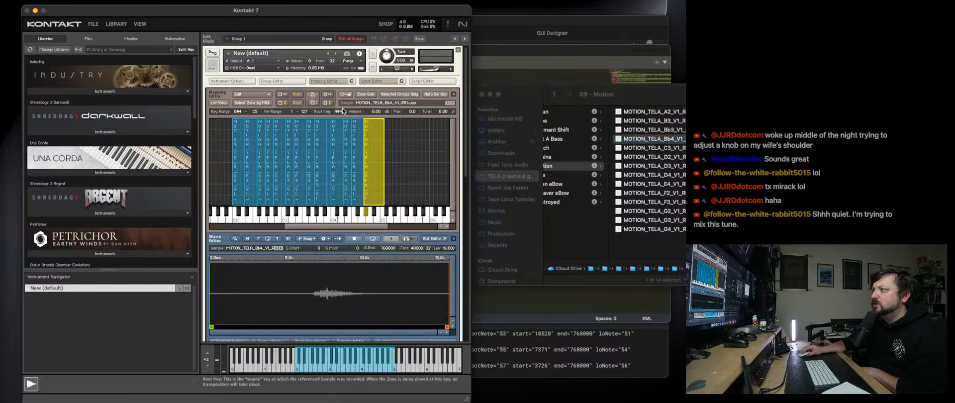
pyautogui.click(452, 327)
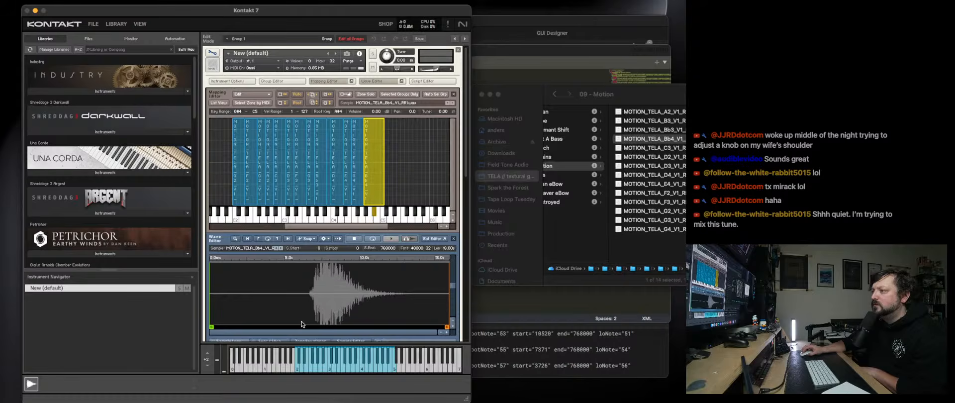
pyautogui.moveTo(212, 327); pyautogui.dragTo(310, 321)
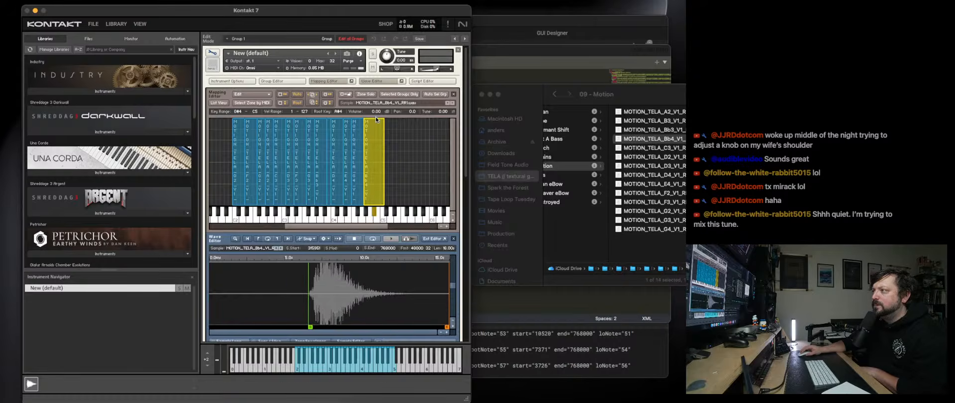
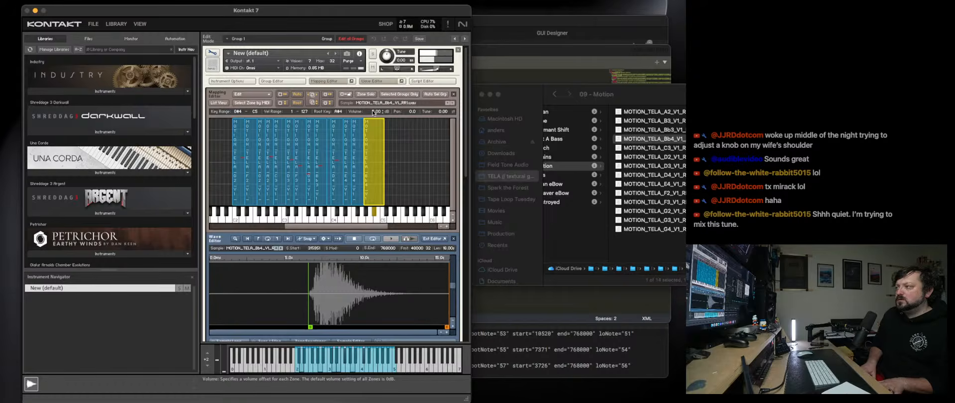
# Enable the instrument insert filter, change it to the SV HP6 high-pass type and set its cutoff to about 400 Hz.
pyautogui.scroll(-3, 464, 157)
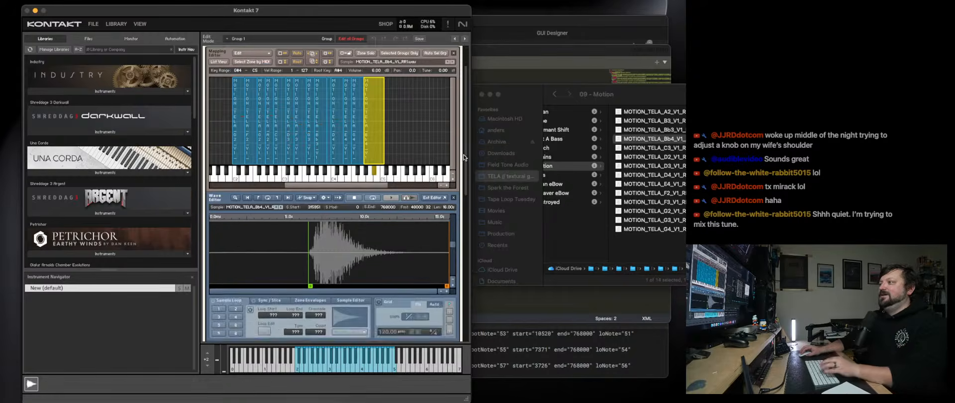
pyautogui.scroll(-18, 464, 157)
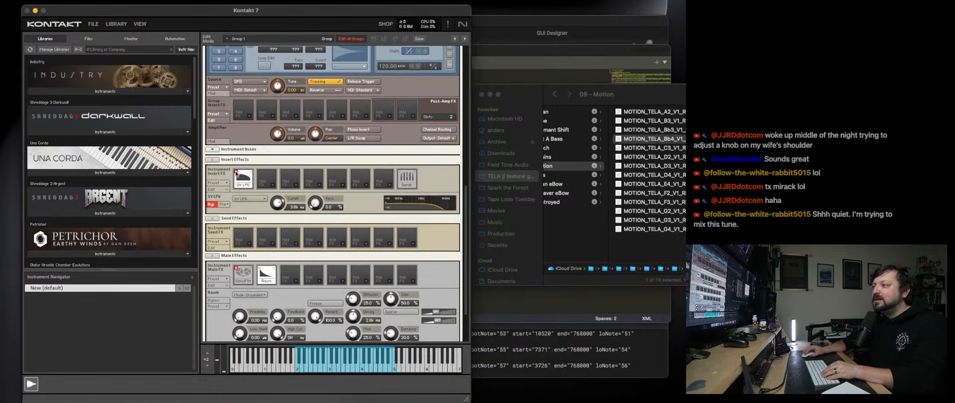
pyautogui.click(236, 172)
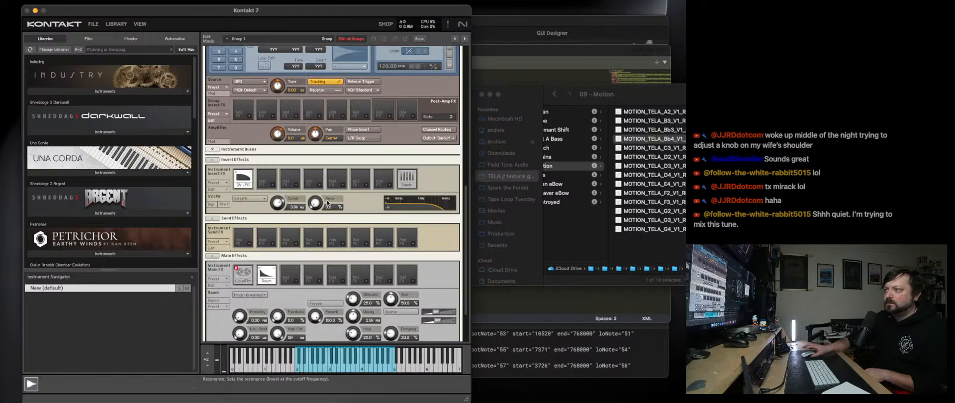
pyautogui.click(253, 199)
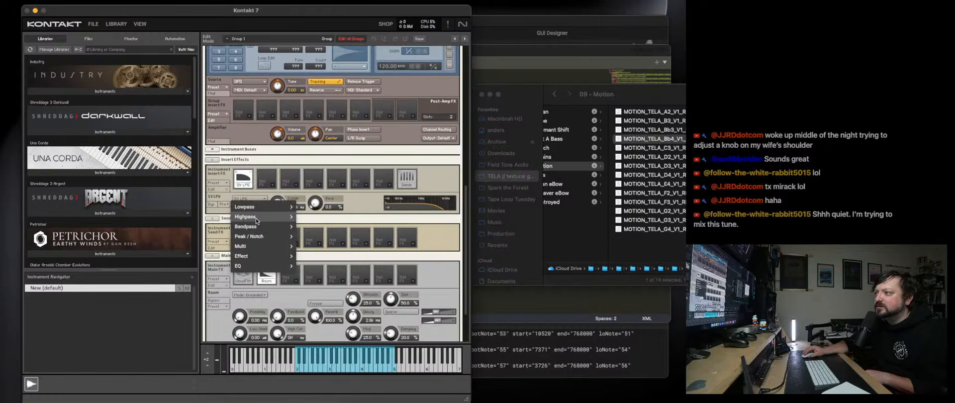
pyautogui.moveTo(256, 218)
pyautogui.click(320, 246)
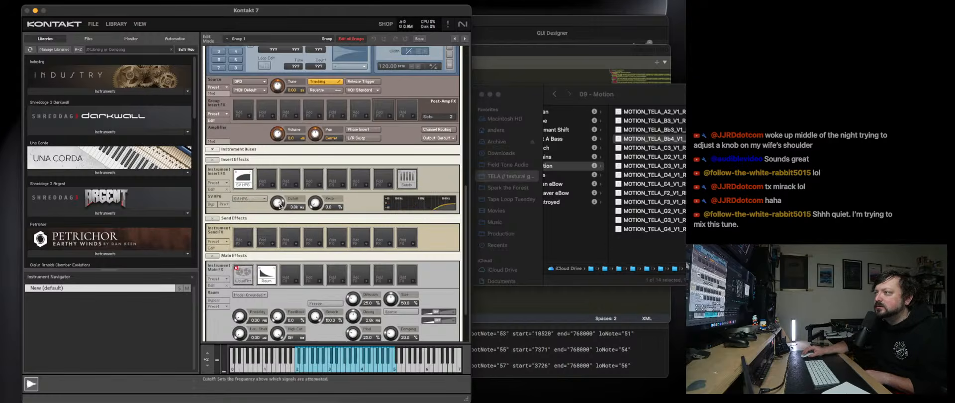
pyautogui.moveTo(278, 214); pyautogui.dragTo(277, 209)
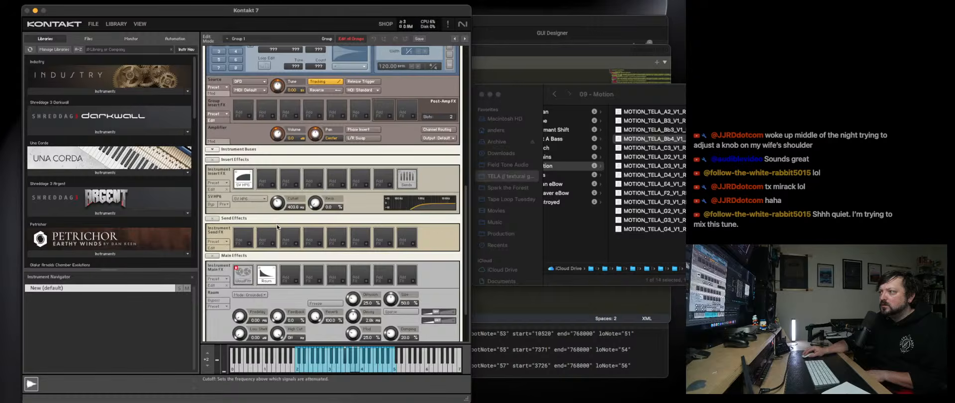
# Adjust the instrument's master volume and lower the high-pass filter's cutoff to about 320 Hz.
pyautogui.scroll(5, 455, 233)
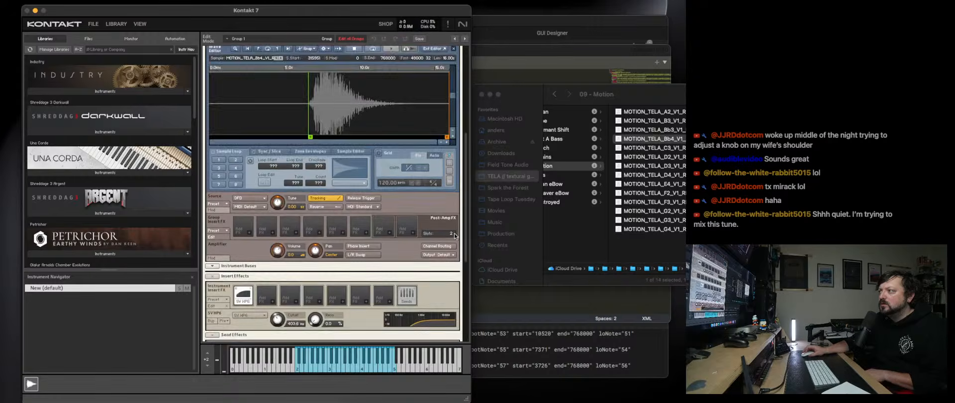
pyautogui.scroll(8, 454, 233)
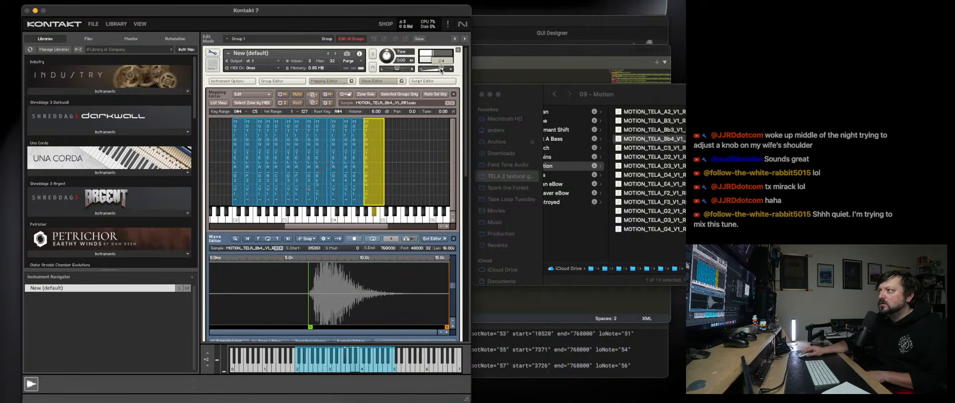
pyautogui.scroll(-8, 456, 269)
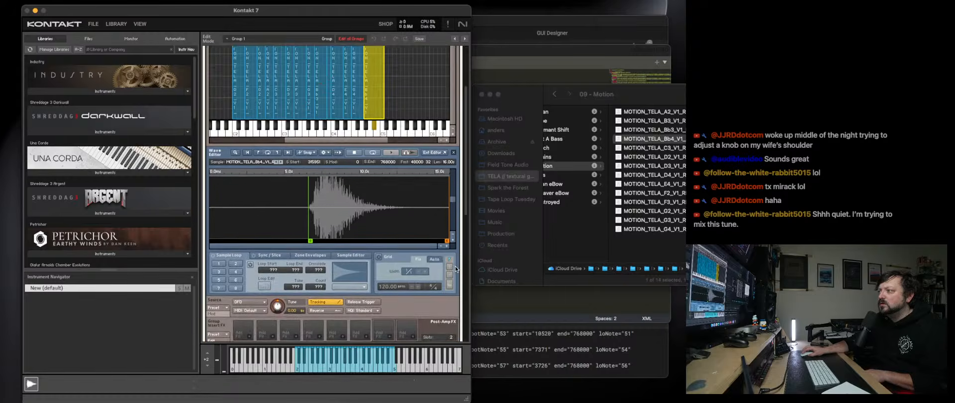
pyautogui.scroll(-3, 455, 269)
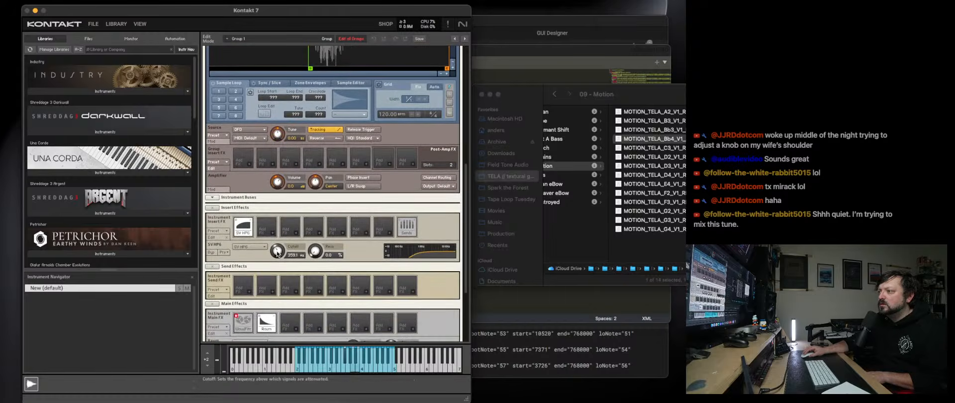
pyautogui.moveTo(277, 254); pyautogui.dragTo(277, 255)
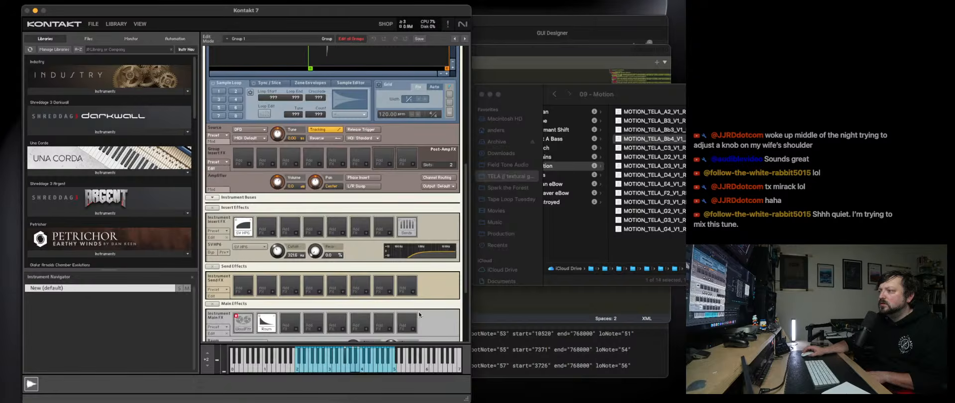
# Raise the Room reverb's wet level slightly and lower the high-pass filter's cutoff to about 177 Hz.
pyautogui.scroll(-3, 446, 312)
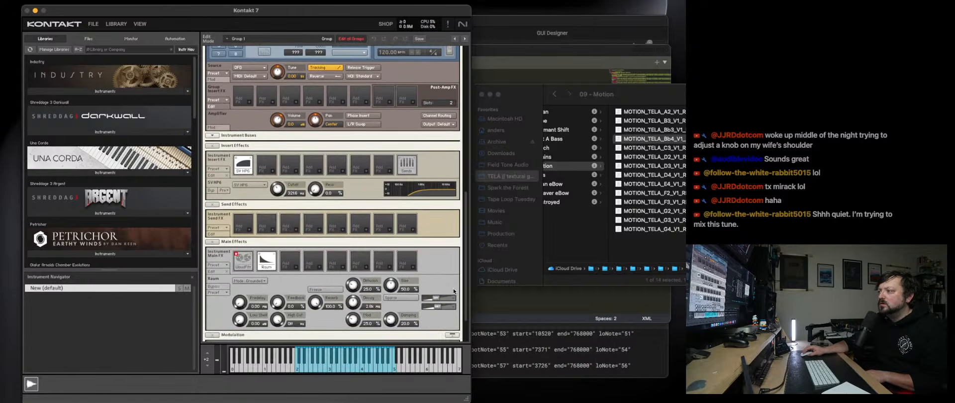
pyautogui.moveTo(437, 308); pyautogui.dragTo(444, 308)
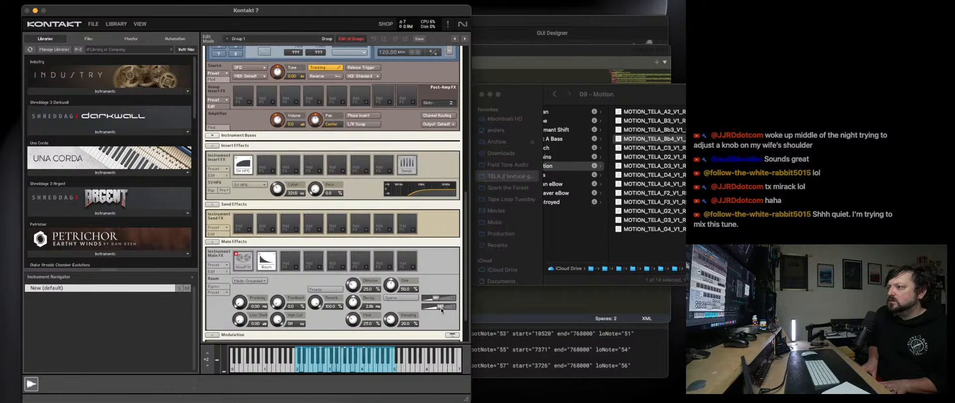
pyautogui.moveTo(278, 191); pyautogui.dragTo(278, 195)
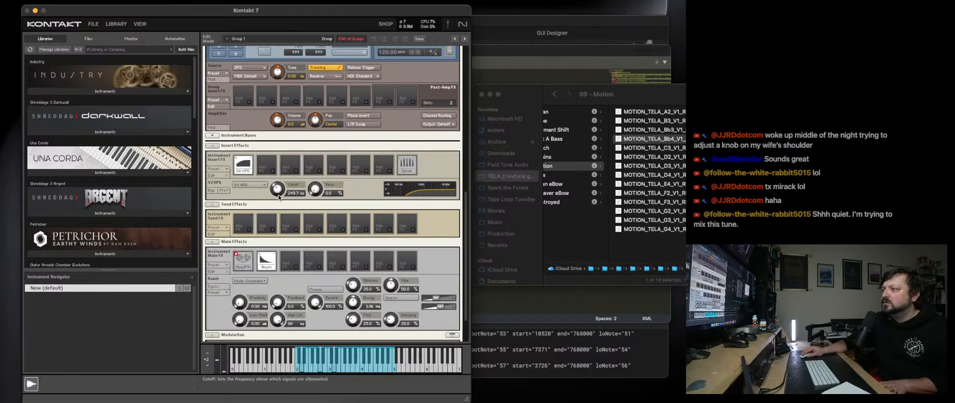
pyautogui.scroll(-3, 373, 235)
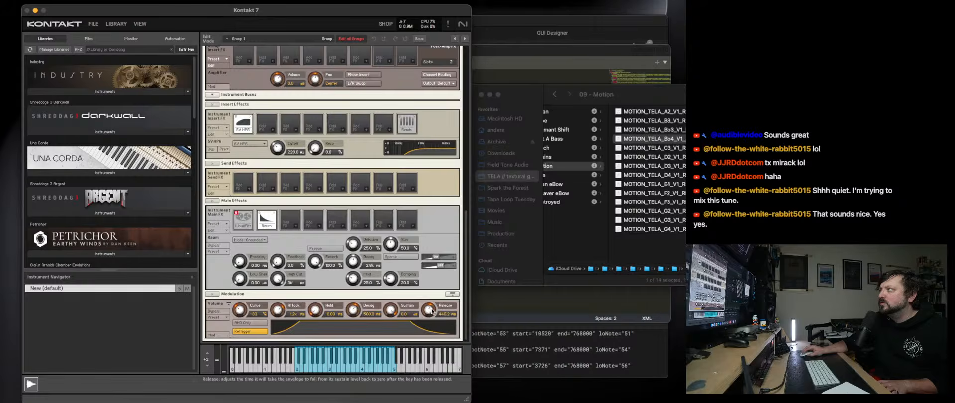
pyautogui.scroll(1, 320, 155)
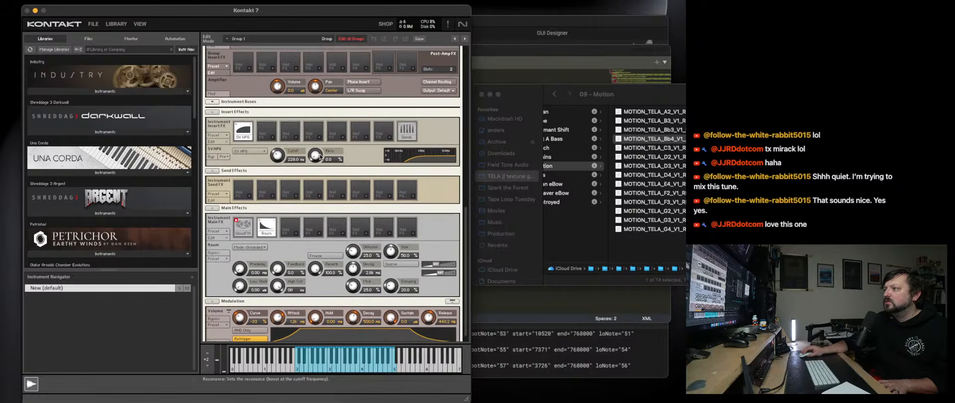
pyautogui.moveTo(278, 155); pyautogui.dragTo(279, 158)
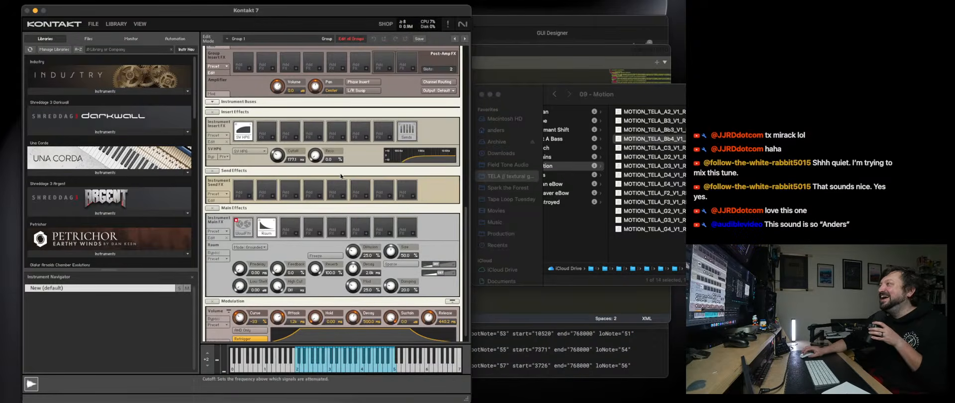
# Reduce the Room reverb's wet level slightly in the main effects.
pyautogui.scroll(2, 464, 221)
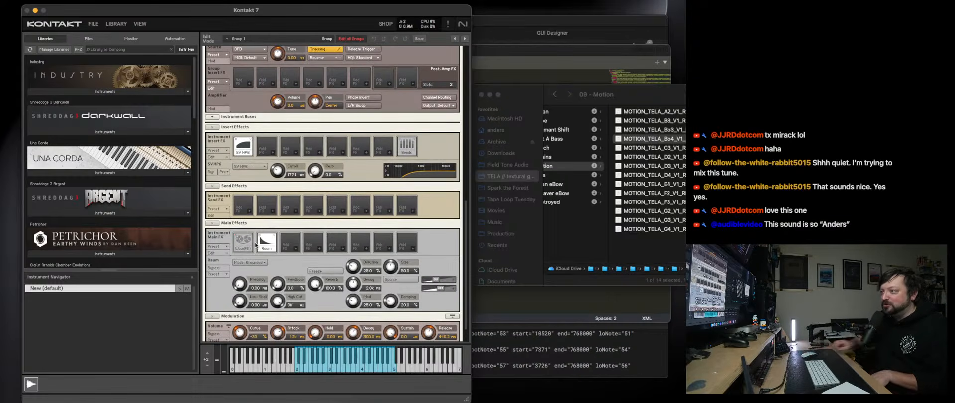
pyautogui.moveTo(439, 289); pyautogui.dragTo(437, 291)
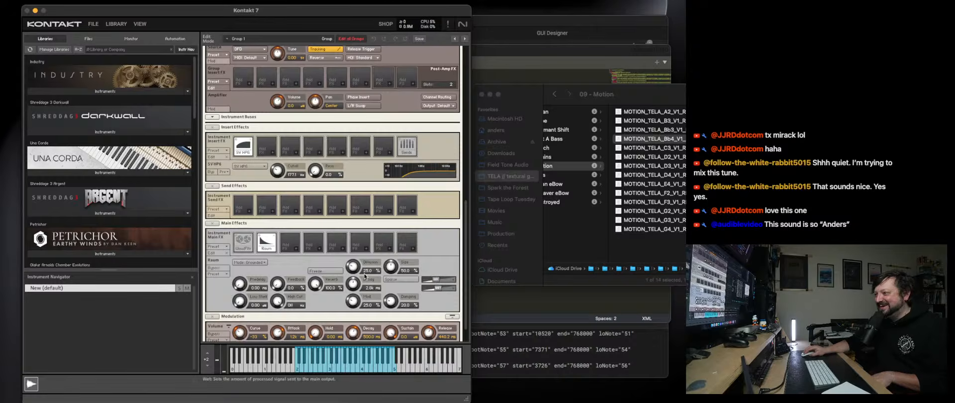
# Set the volume envelope's attack to 0 ms and change the insert filter to SV LP6 low-pass with a cutoff of about 7.6 kHz.
pyautogui.click(244, 245)
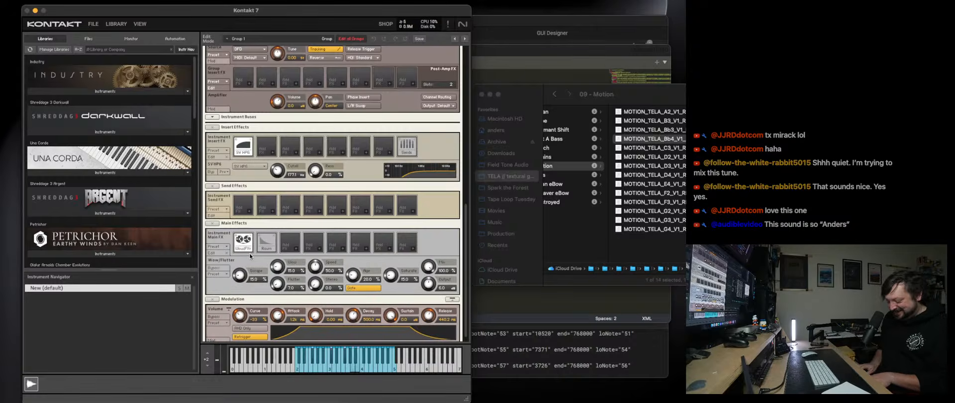
pyautogui.moveTo(277, 316); pyautogui.dragTo(277, 354)
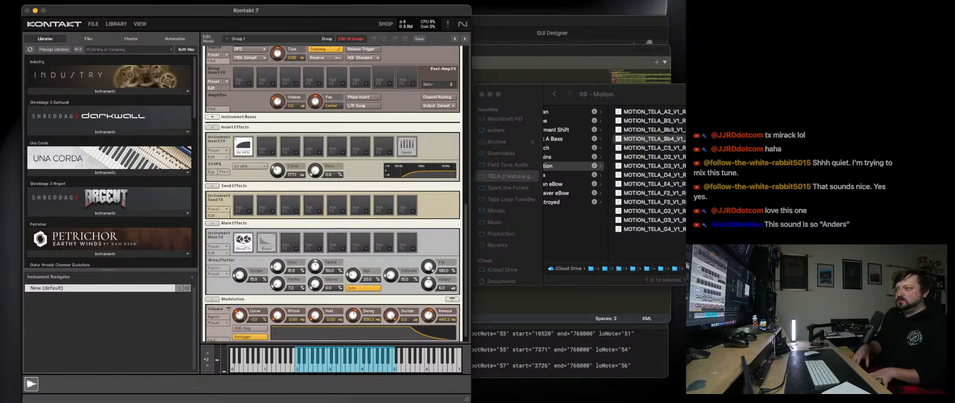
pyautogui.click(248, 166)
pyautogui.moveTo(264, 175)
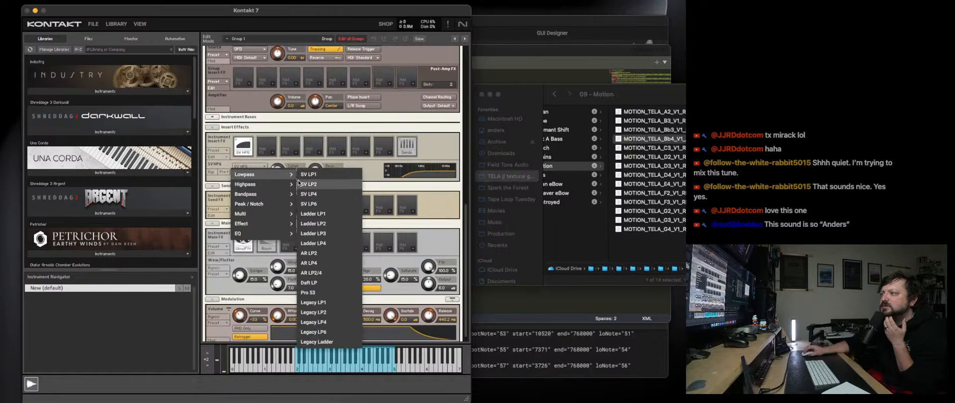
pyautogui.click(306, 204)
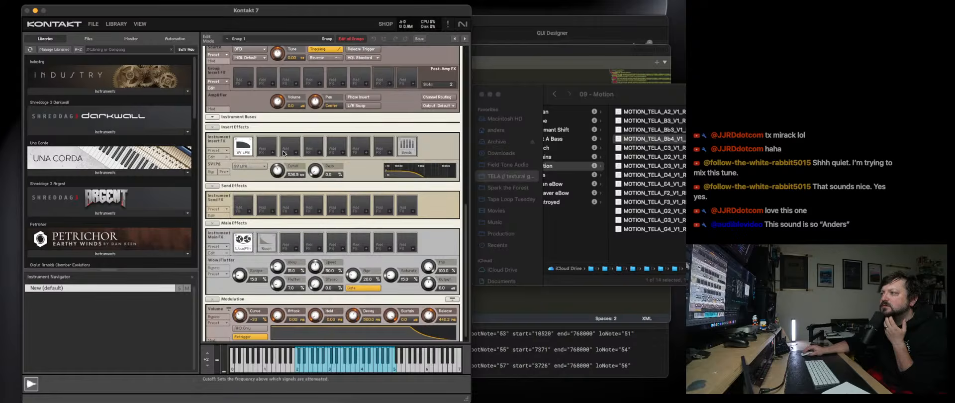
pyautogui.moveTo(283, 153); pyautogui.dragTo(286, 124)
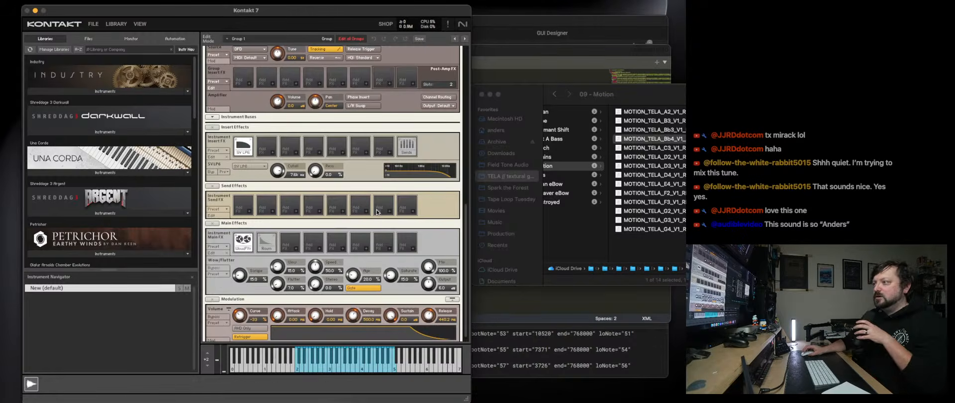
# Close the open Creator Tools session and launch Creator Tools again.
pyautogui.click(588, 359)
pyautogui.click(79, 20)
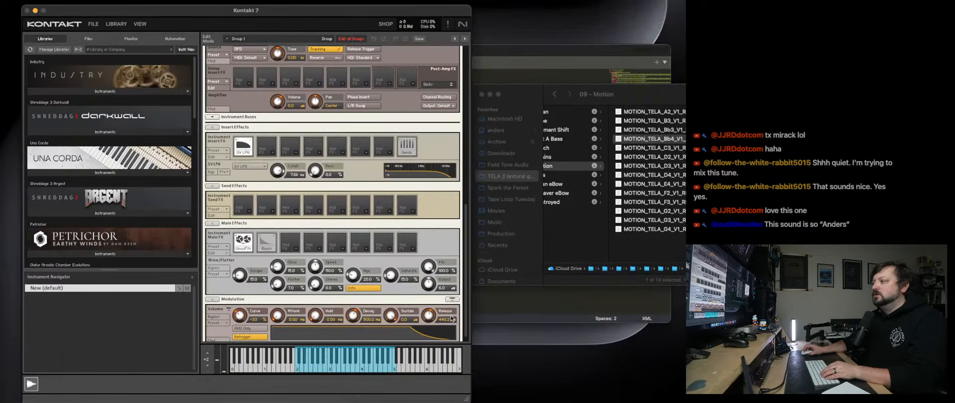
pyautogui.press('super+space')
pyautogui.write('Creator')
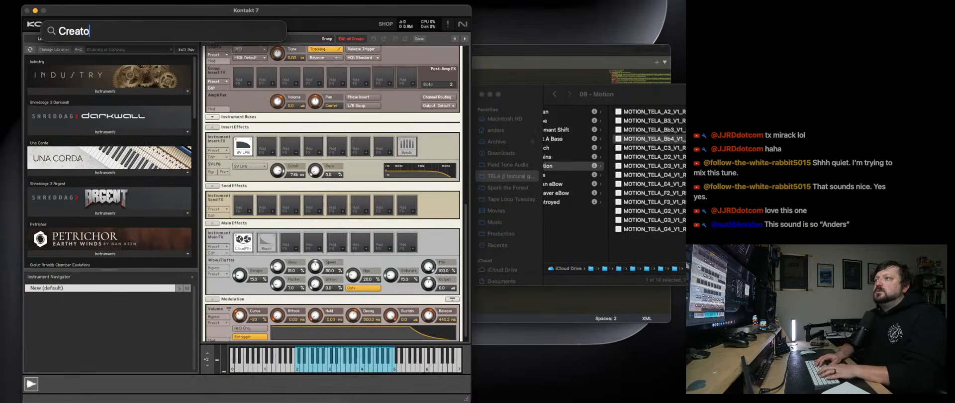
pyautogui.press('Return')
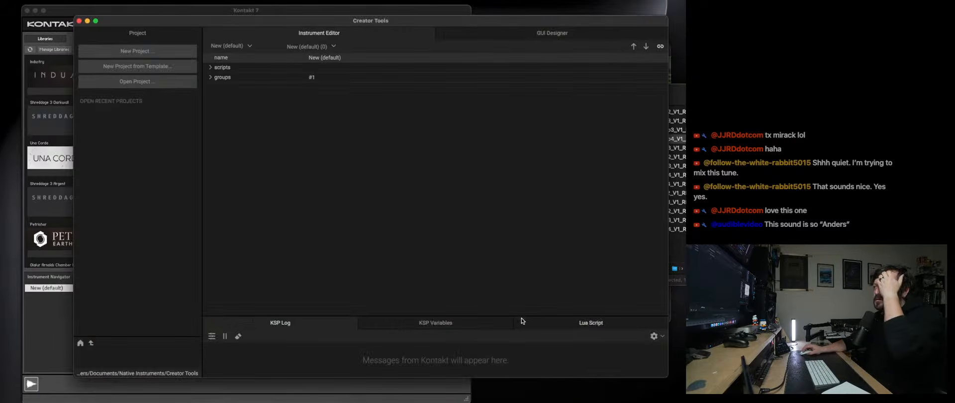
# Run DS Export.lua from the Field Tone Audio Resources folder as a Lua script in Creator Tools.
pyautogui.moveTo(521, 317); pyautogui.dragTo(521, 197)
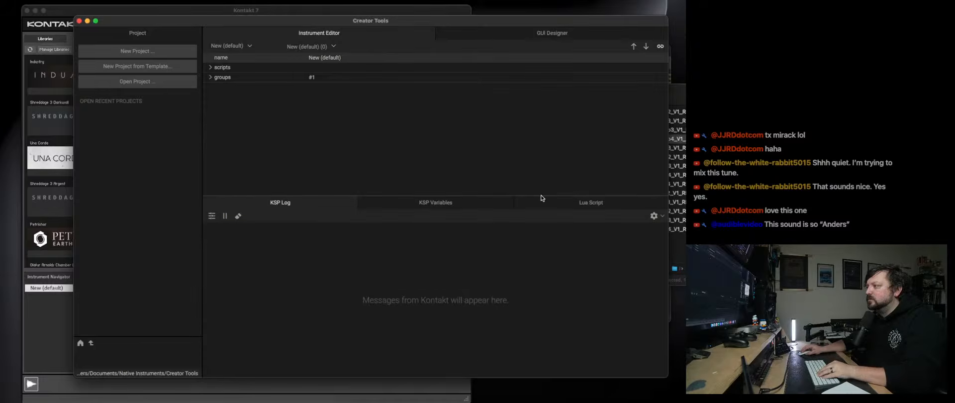
pyautogui.click(673, 121)
pyautogui.click(497, 244)
pyautogui.click(507, 165)
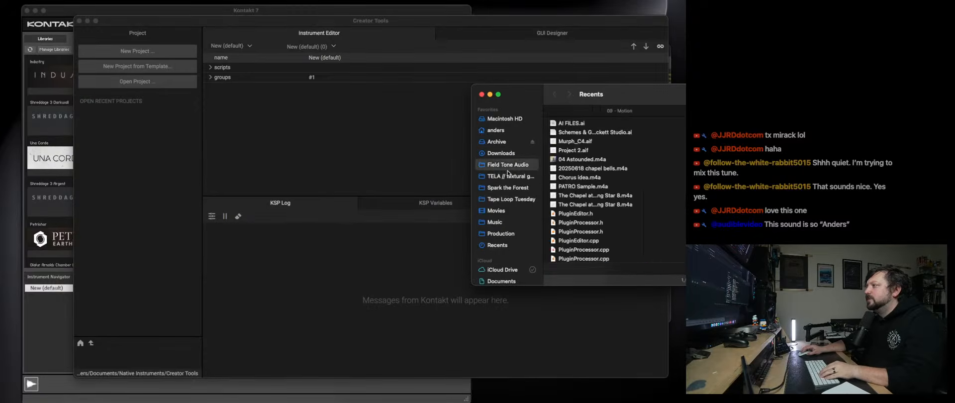
pyautogui.click(571, 178)
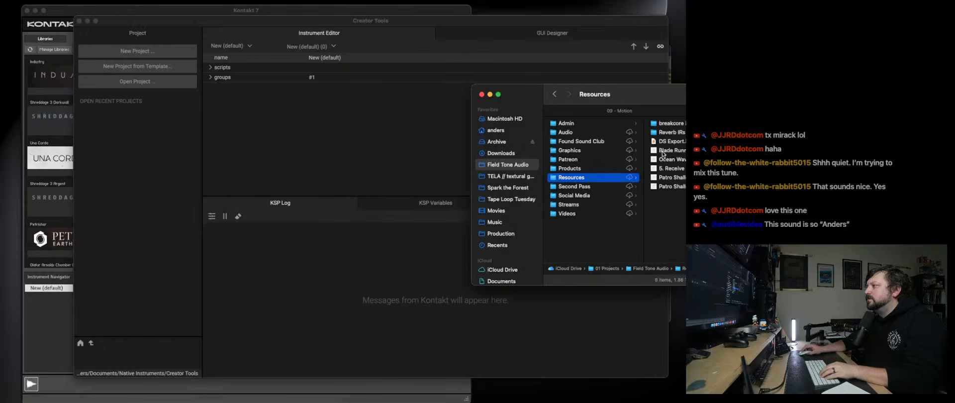
pyautogui.moveTo(677, 142); pyautogui.dragTo(413, 285)
pyautogui.click(412, 284)
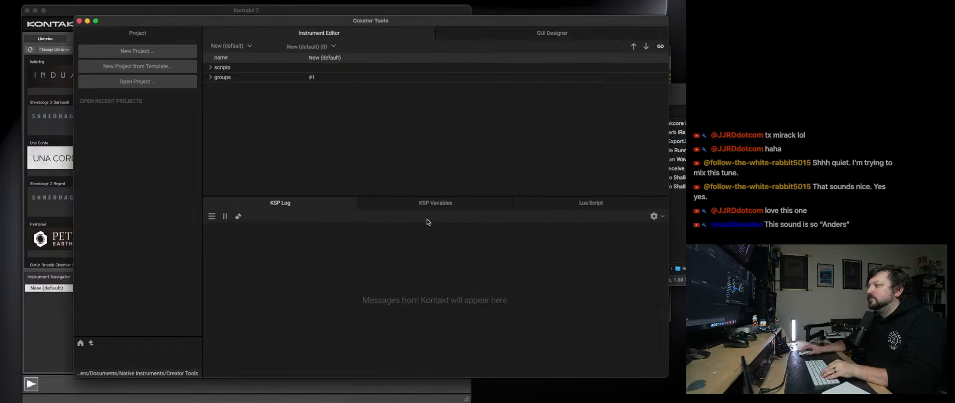
pyautogui.click(590, 203)
pyautogui.moveTo(684, 143); pyautogui.dragTo(487, 282)
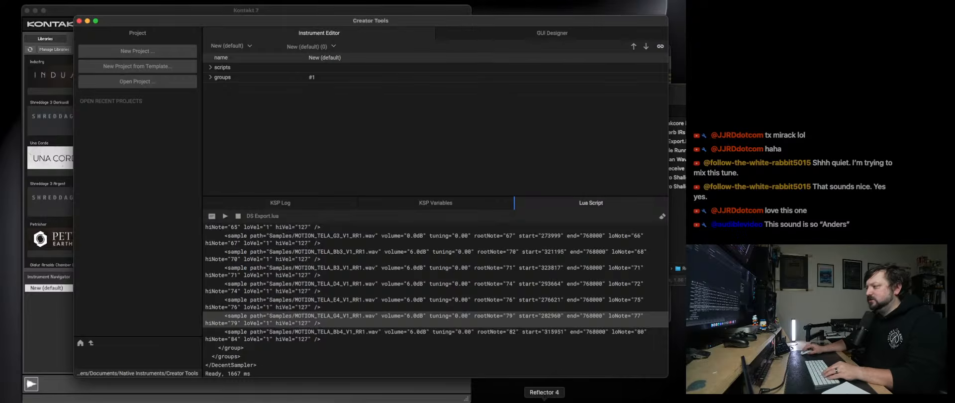
# Switch to 09 - Motion.dspreset in the text editor and replace the old Grains groups block with the newly exported mapping.
pyautogui.click(526, 402)
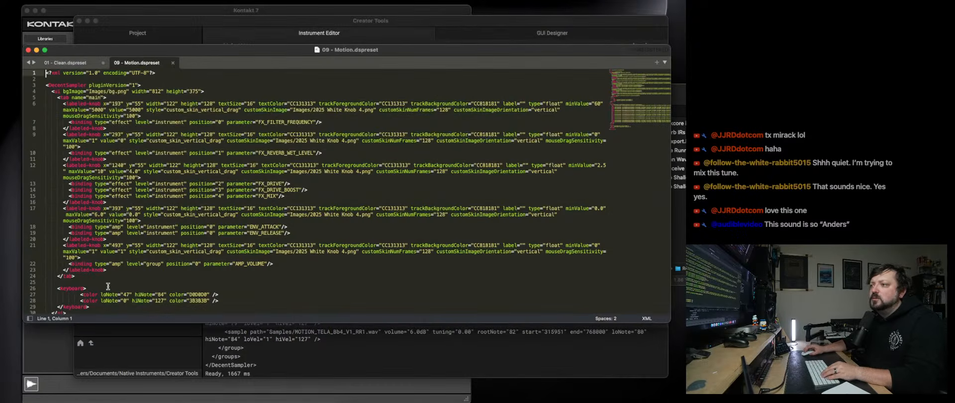
pyautogui.scroll(-6, 108, 286)
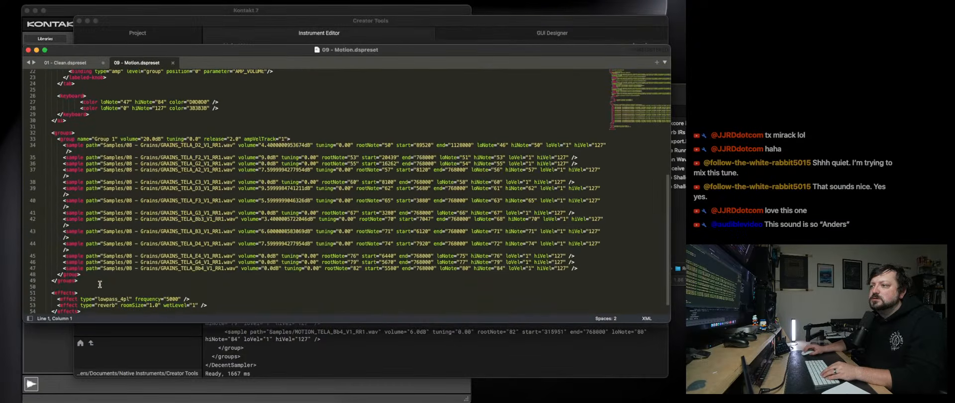
pyautogui.moveTo(99, 284); pyautogui.dragTo(17, 131)
pyautogui.press('super+v')
pyautogui.press('BackSpace')
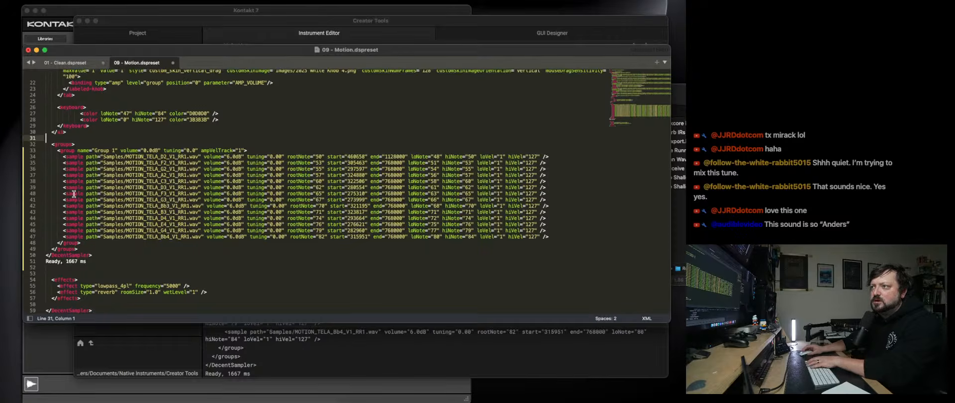
# Delete the stray closing DecentSampler tag, the Ready line and the surplus blank lines after the pasted groups block.
pyautogui.moveTo(97, 262); pyautogui.dragTo(26, 255)
pyautogui.press('BackSpace')
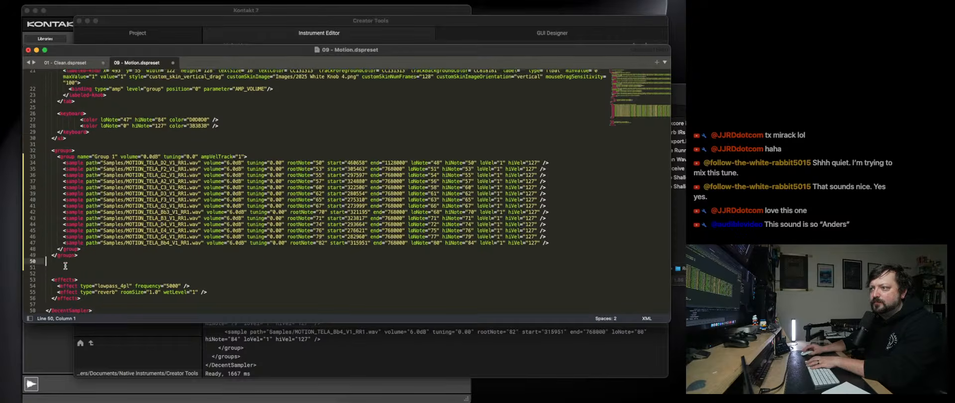
pyautogui.press('Delete')
pyautogui.press('BackSpace')
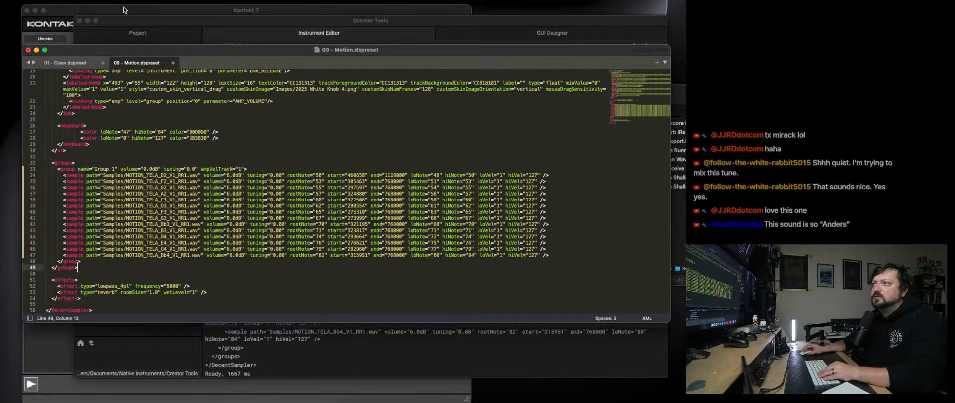
# Replace every "Samples/" path prefix with "Samples/09 - Motion/" and save the preset file.
pyautogui.click(95, 1)
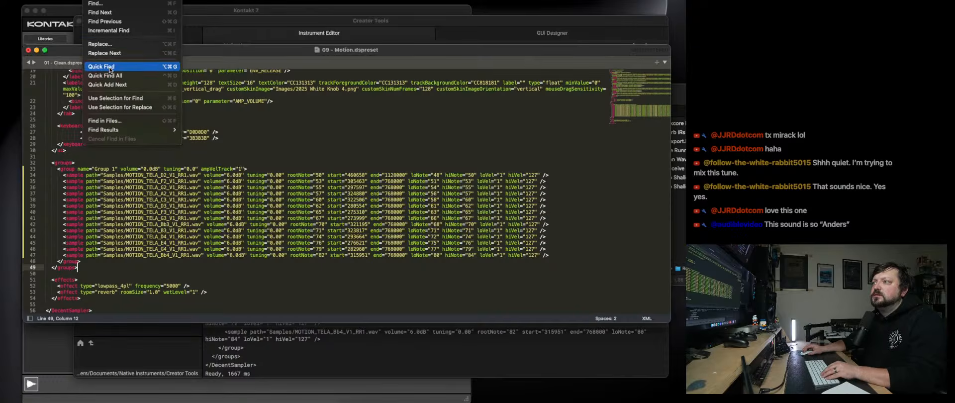
pyautogui.click(110, 44)
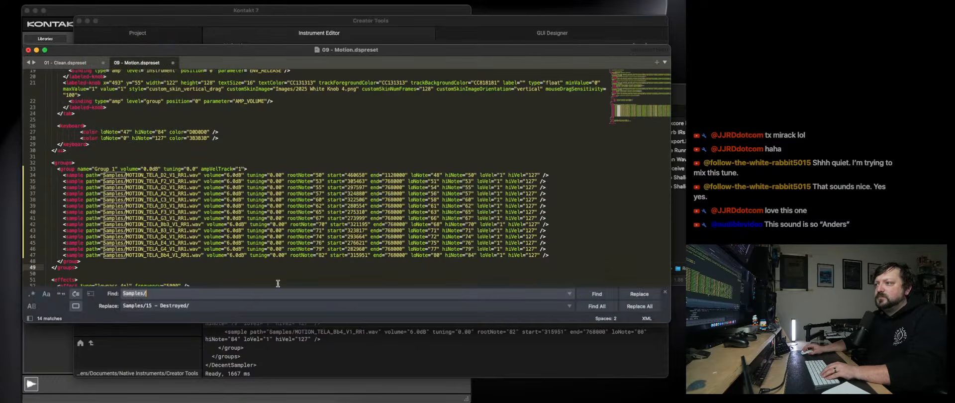
pyautogui.click(155, 305)
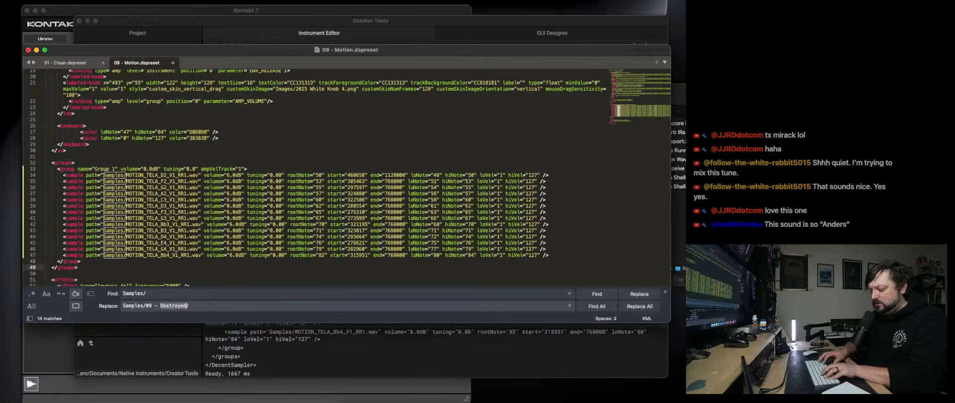
pyautogui.click(645, 309)
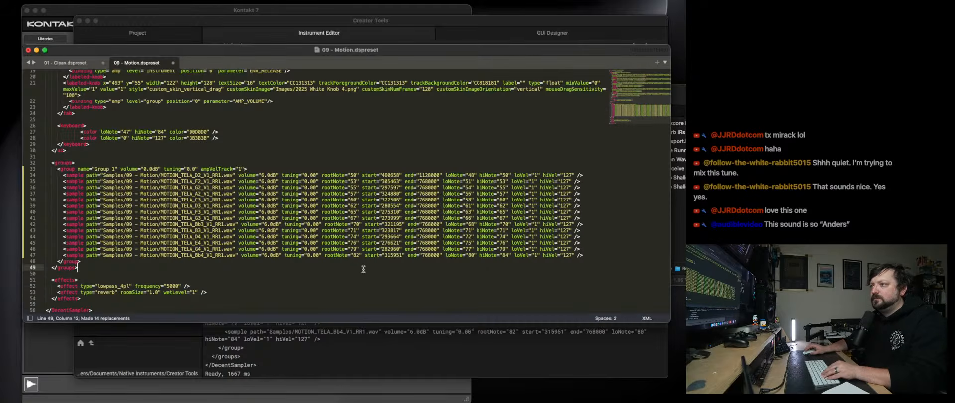
pyautogui.press('super+s')
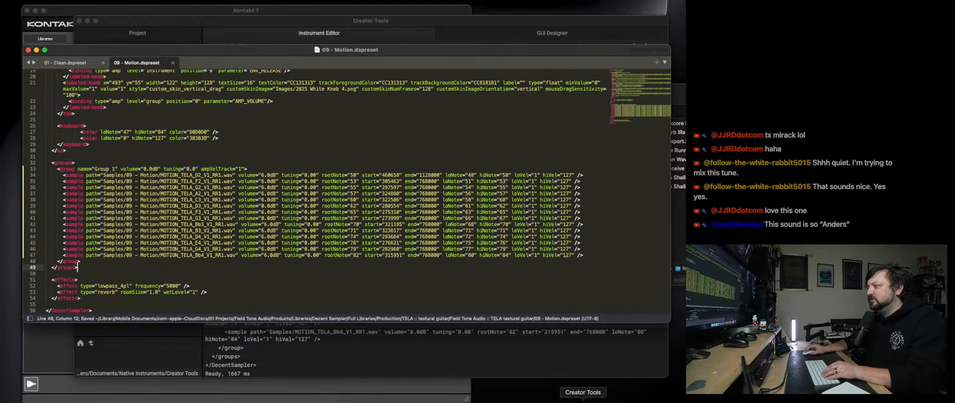
# Switch to the Logic Pro project and open the DecentSampler plug-in on the Inst 1 track.
pyautogui.press('super+space')
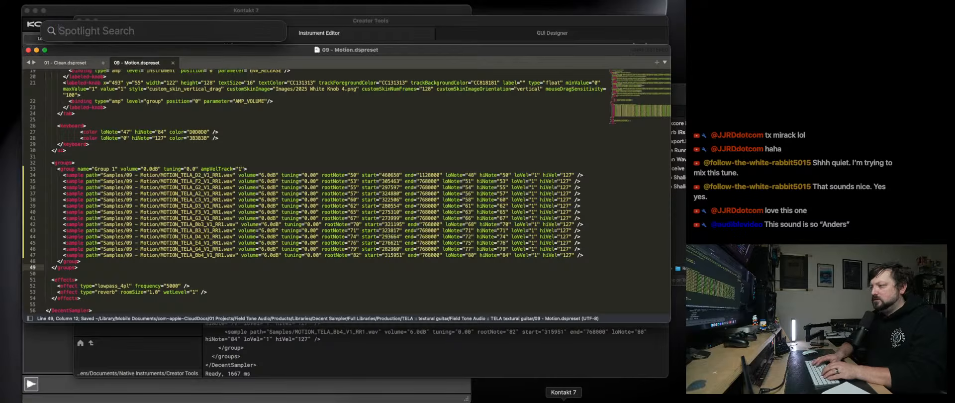
pyautogui.write('Dec')
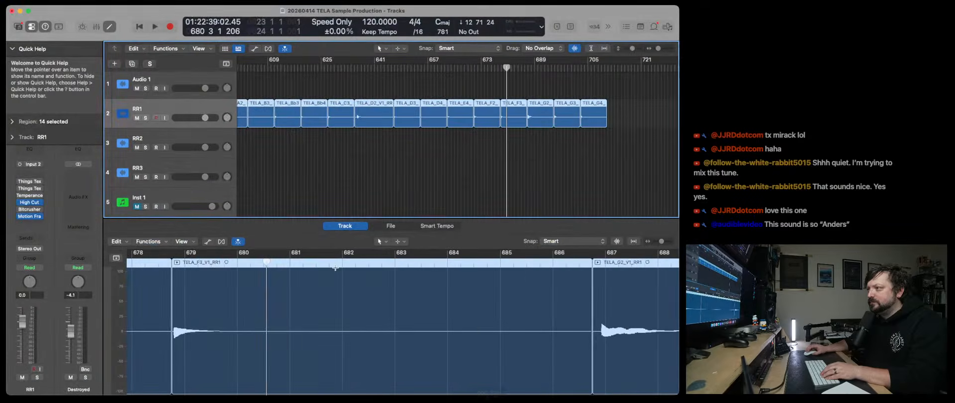
pyautogui.click(127, 196)
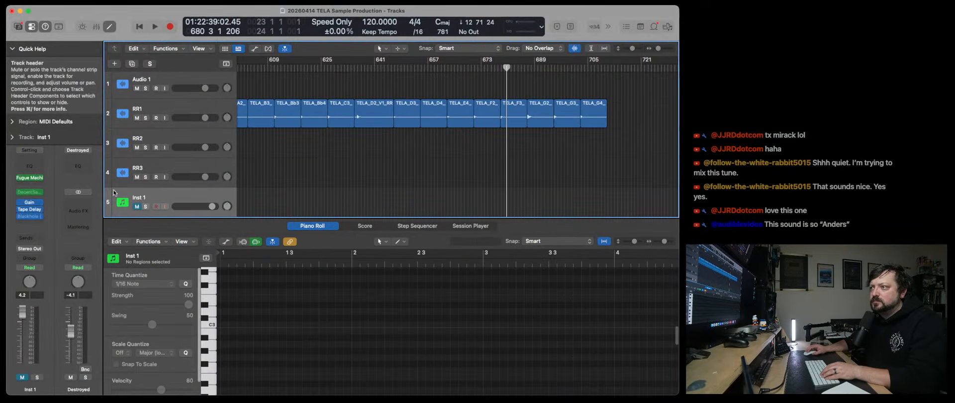
pyautogui.click(29, 193)
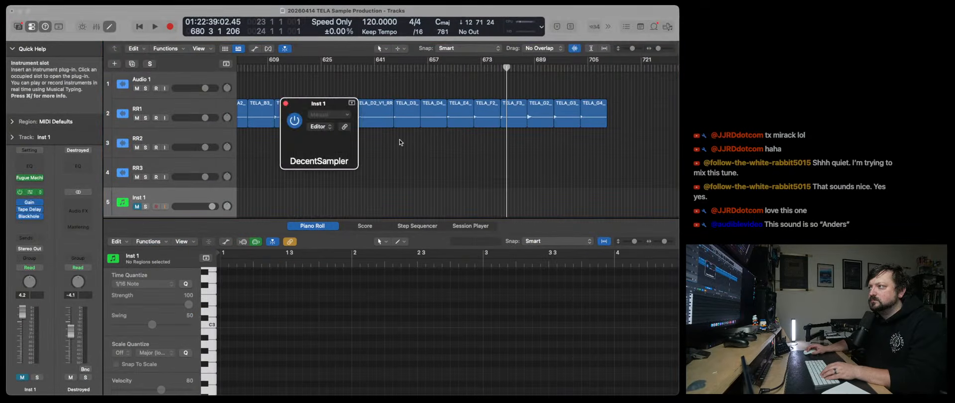
pyautogui.moveTo(412, 102); pyautogui.dragTo(317, 102)
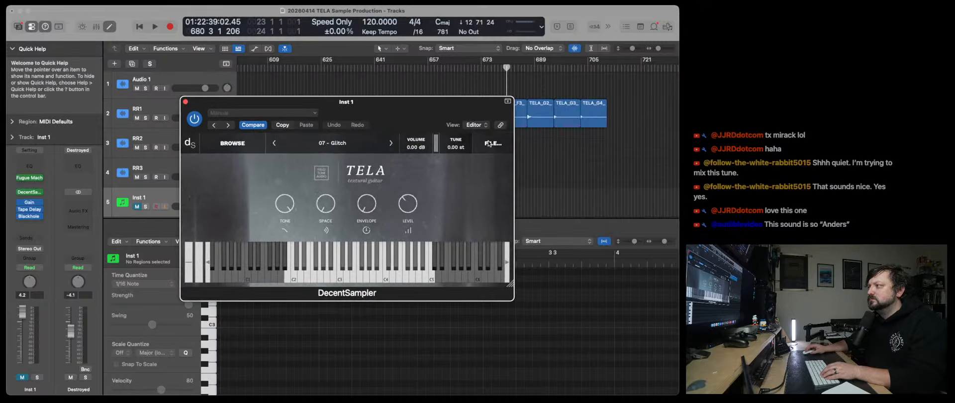
# Load the 09 - Motion preset of the TELA library in DecentSampler.
pyautogui.click(492, 142)
pyautogui.click(495, 186)
pyautogui.click(338, 143)
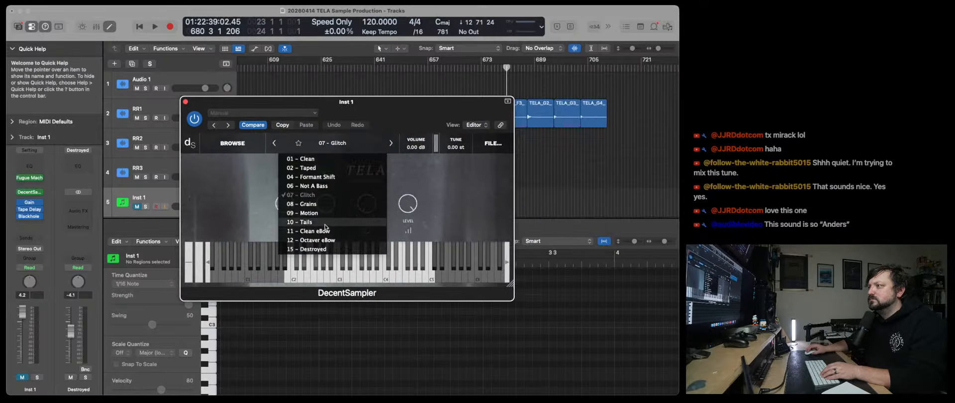
pyautogui.click(320, 214)
# Unmute and solo the Inst 1 track and play the preset with the Fugue Machine Rubato sequence.
pyautogui.click(137, 207)
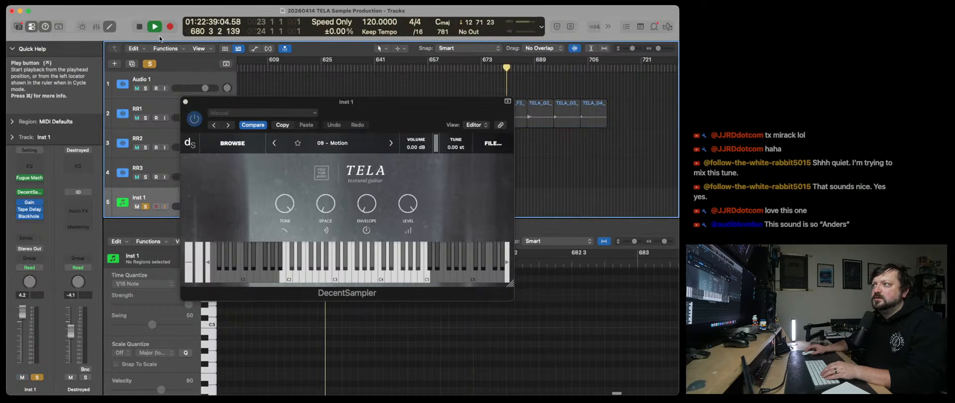
pyautogui.click(30, 180)
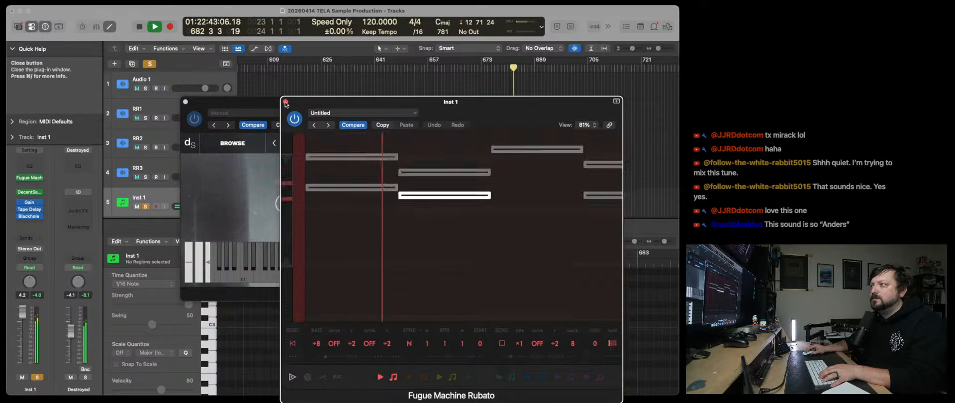
pyautogui.click(285, 102)
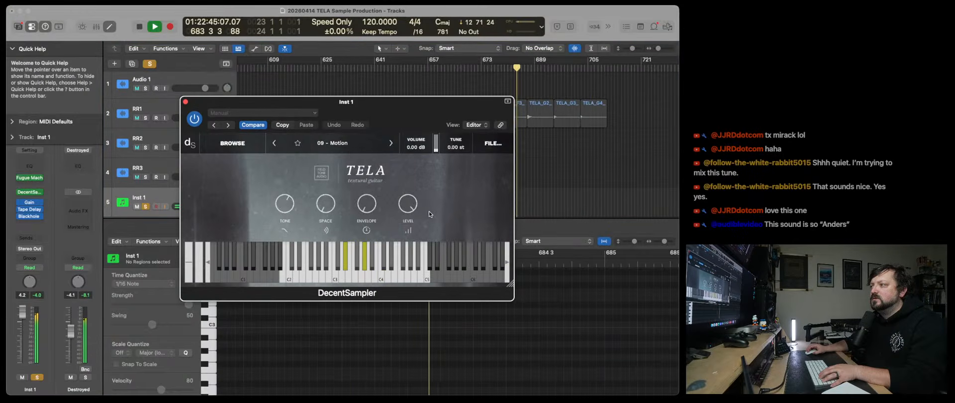
# Lower the 09 - Motion preset's Level and raise its Tone while it plays.
pyautogui.moveTo(409, 204); pyautogui.dragTo(408, 259)
pyautogui.moveTo(286, 214); pyautogui.dragTo(284, 202)
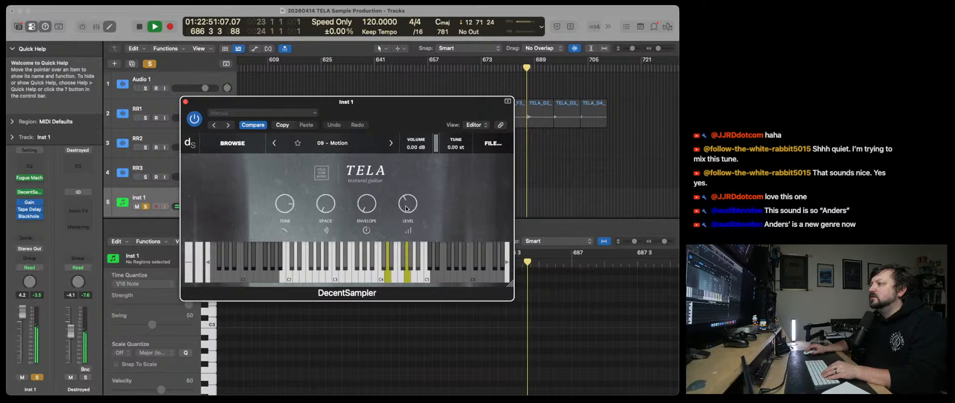
pyautogui.moveTo(376, 203); pyautogui.dragTo(376, 198)
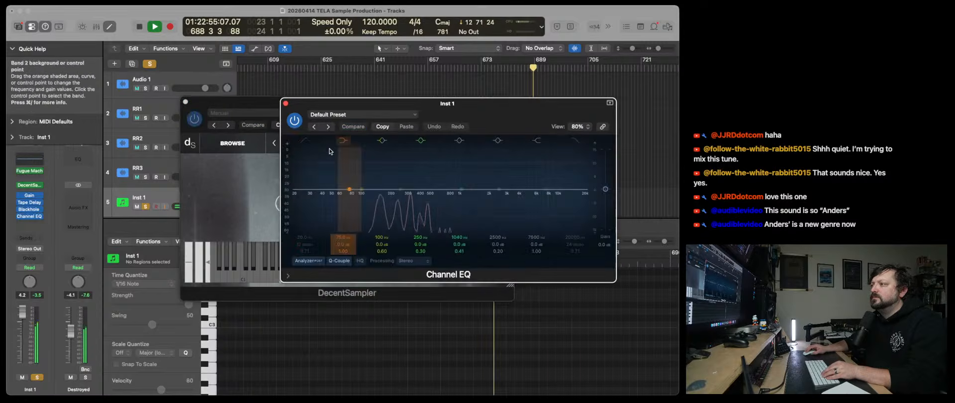
# In Inst 1's Channel EQ, enable the high-pass band at about 334 Hz and boost around 1210 Hz and above about 1780 Hz.
pyautogui.click(305, 141)
pyautogui.moveTo(297, 201); pyautogui.dragTo(486, 162)
pyautogui.click(497, 143)
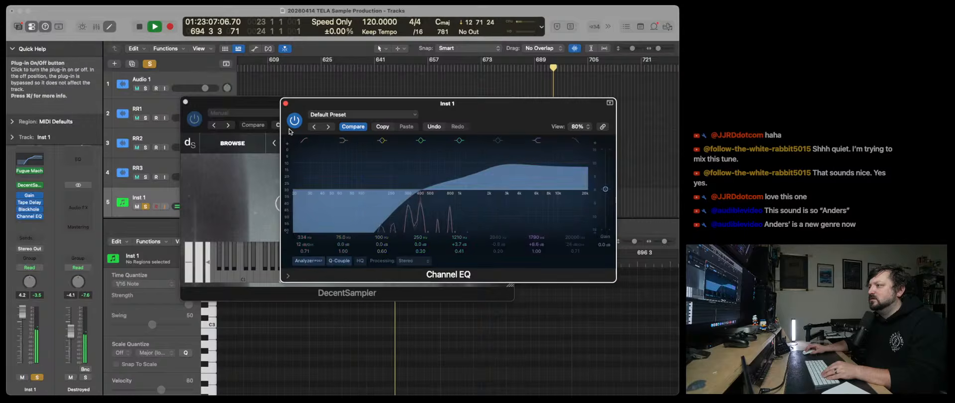
# Set the 09 - Motion preset's Tone to 5000, turn its Envelope down to minimum and lower its Level.
pyautogui.click(286, 103)
pyautogui.moveTo(287, 209); pyautogui.dragTo(287, 188)
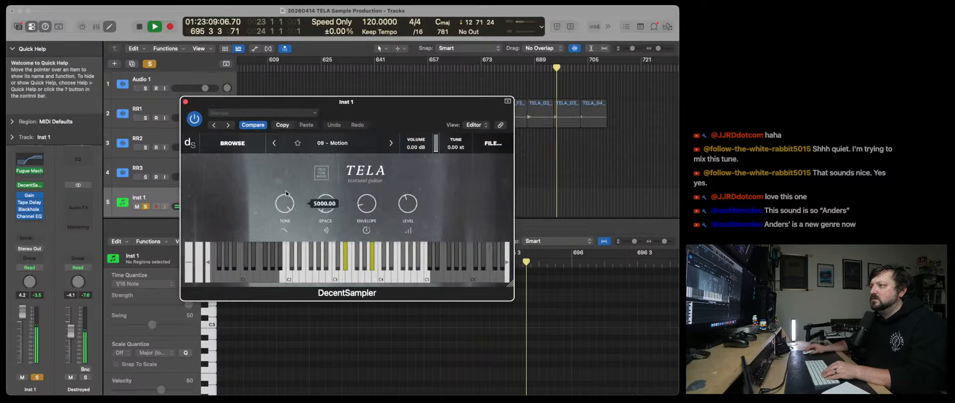
pyautogui.moveTo(367, 207); pyautogui.dragTo(368, 242)
pyautogui.moveTo(407, 205); pyautogui.dragTo(407, 213)
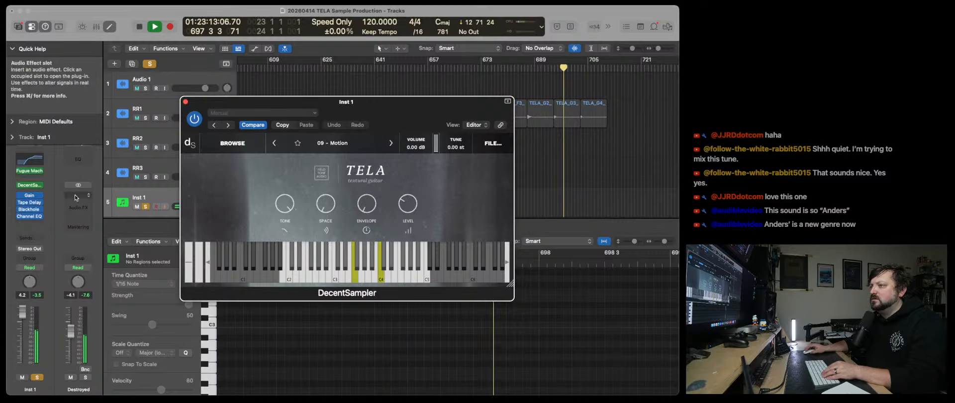
# Review the Blackhole reverb settings on Inst 1 while the Fugue Machine Rubato sequence plays.
pyautogui.click(30, 171)
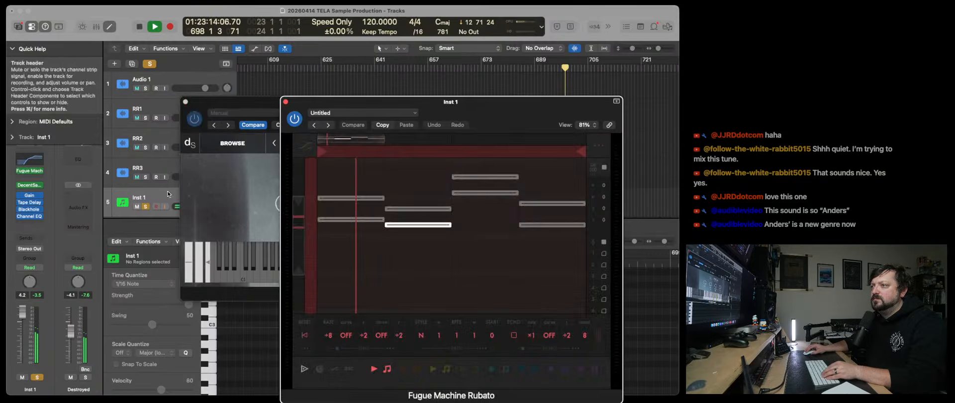
pyautogui.click(37, 208)
pyautogui.click(30, 211)
pyautogui.click(30, 209)
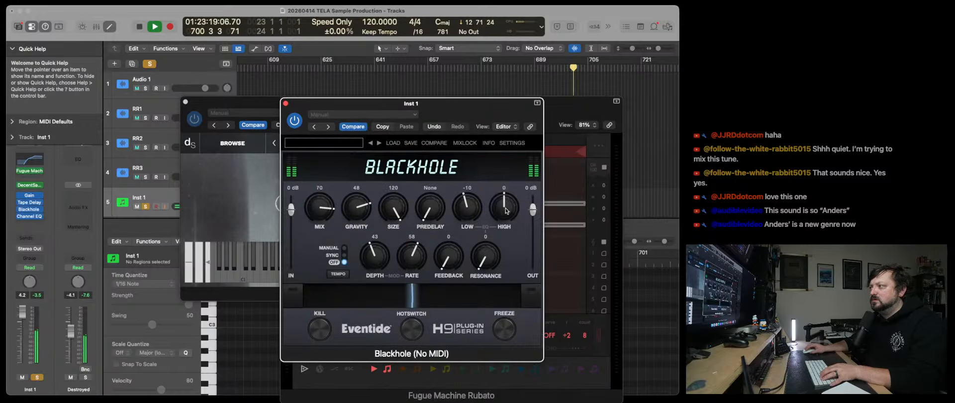
pyautogui.click(286, 103)
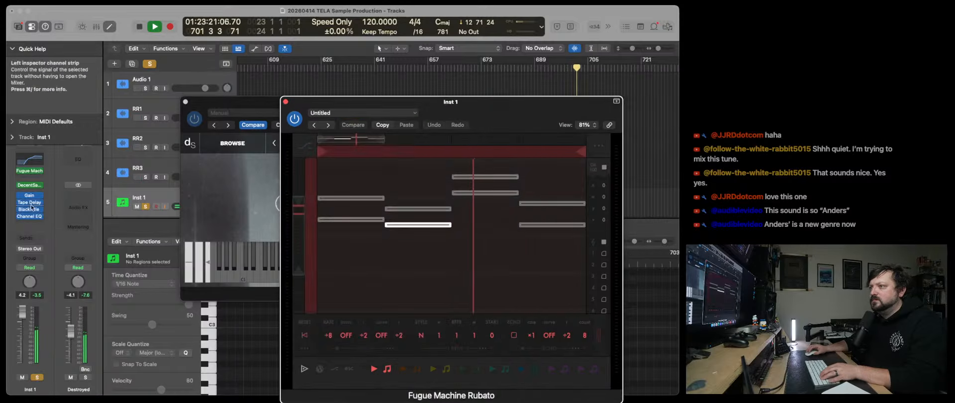
# Delete the lower note of the third chord in the Fugue Machine Rubato sequence, then undo and redo the last project change.
pyautogui.doubleClick(469, 194)
pyautogui.click(471, 175)
pyautogui.click(470, 175)
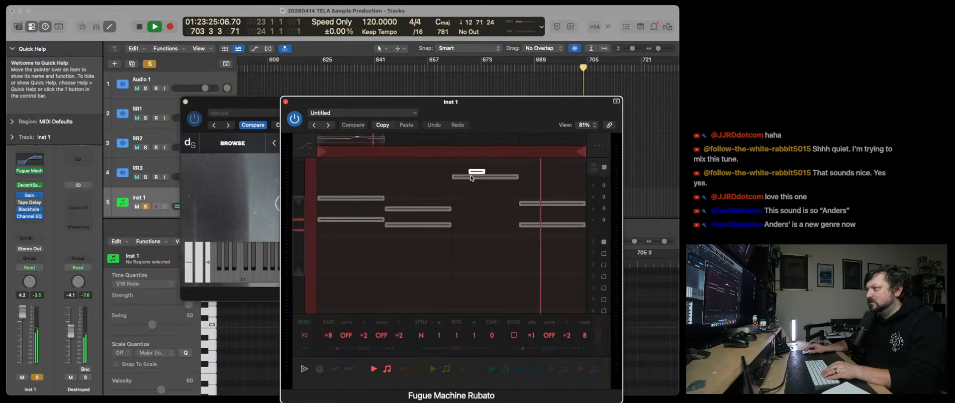
pyautogui.press('super+z')
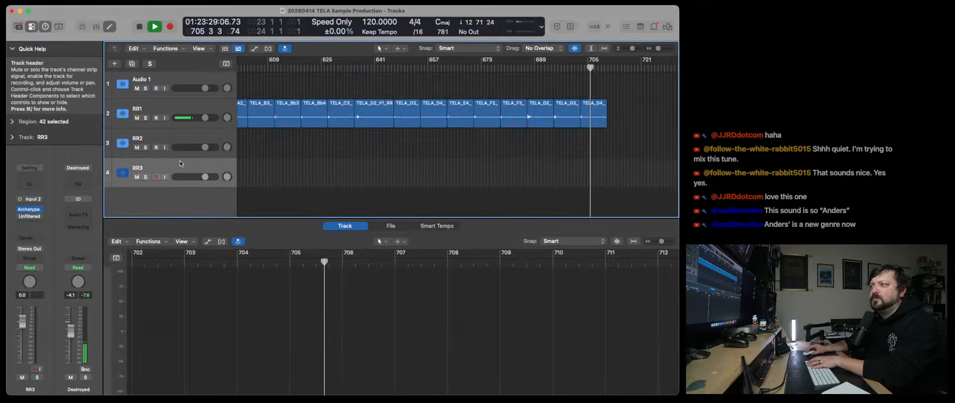
pyautogui.press('super+shift+z')
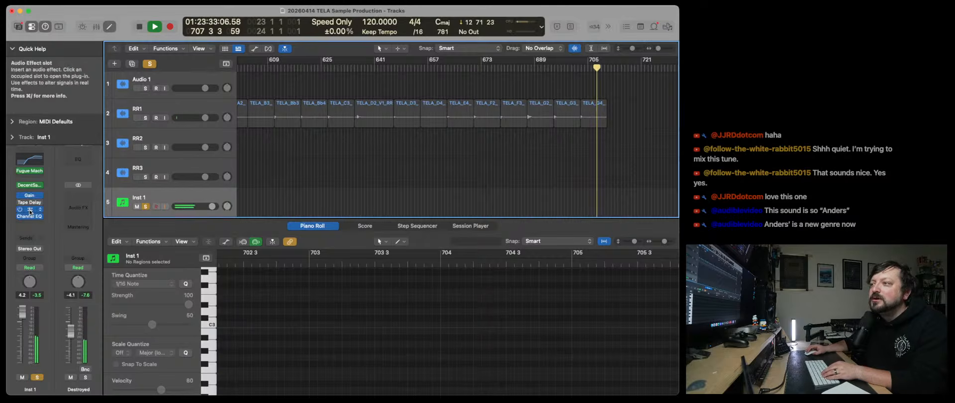
# Raise the third chord's upper note in the Fugue Machine Rubato sequence and draw a full-length note below it.
pyautogui.click(30, 170)
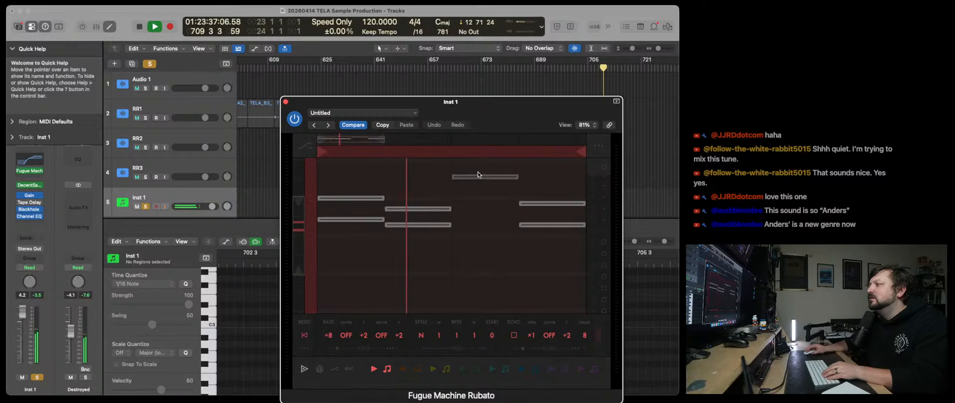
pyautogui.moveTo(477, 175); pyautogui.dragTo(479, 165)
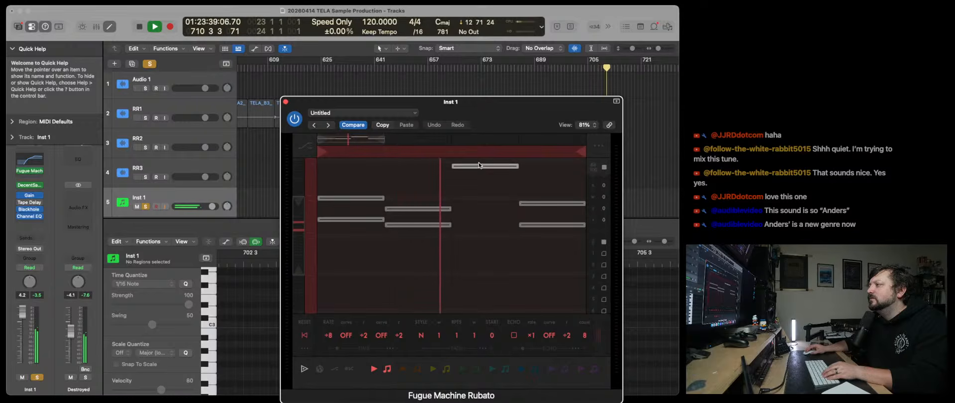
pyautogui.moveTo(459, 188); pyautogui.dragTo(511, 190)
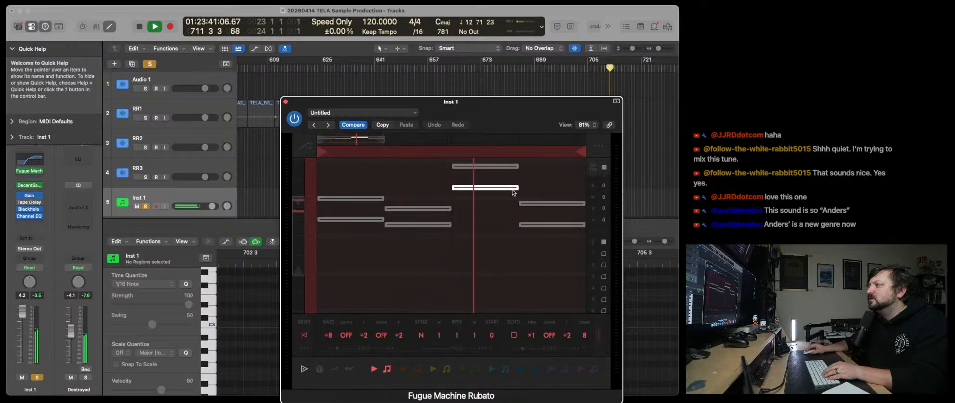
pyautogui.hscroll(3, 544, 352)
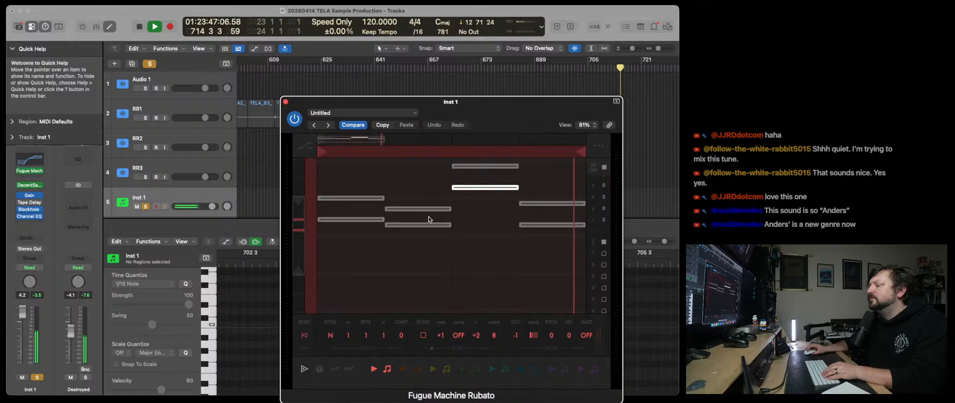
pyautogui.click(285, 102)
# In Inst 1's Channel EQ, lower the high-pass band to about 77.5 Hz and set the 1210 Hz band to +2.3 dB.
pyautogui.click(30, 209)
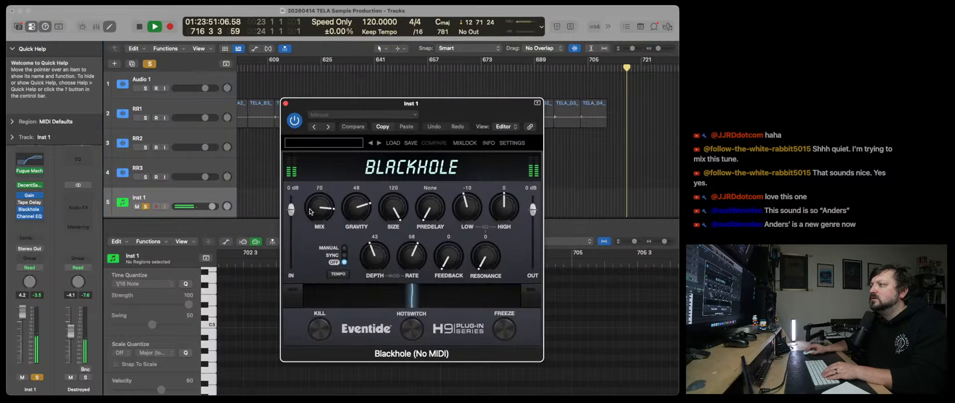
pyautogui.click(285, 103)
pyautogui.click(29, 216)
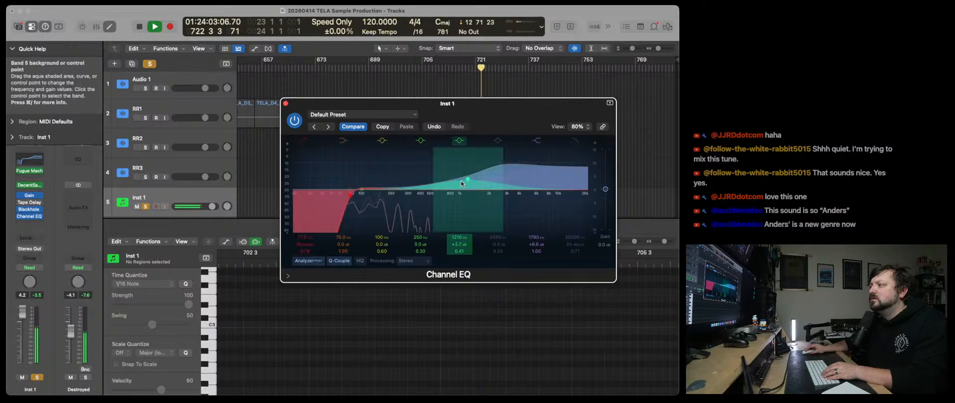
pyautogui.moveTo(467, 179); pyautogui.dragTo(467, 184)
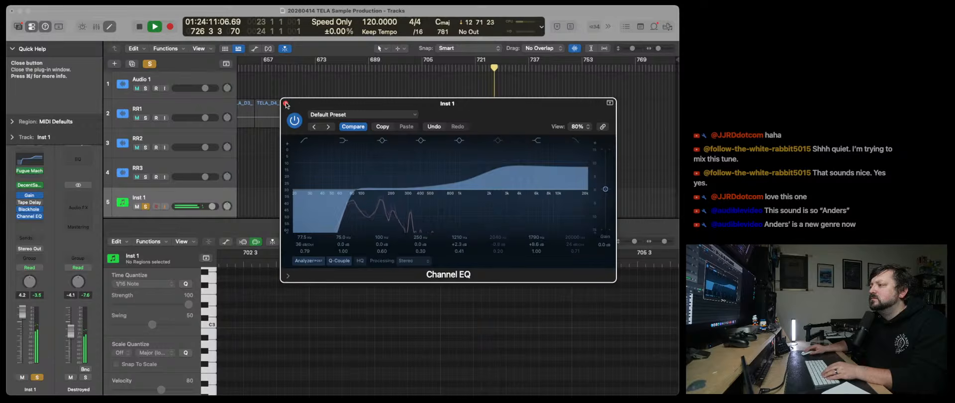
pyautogui.click(285, 103)
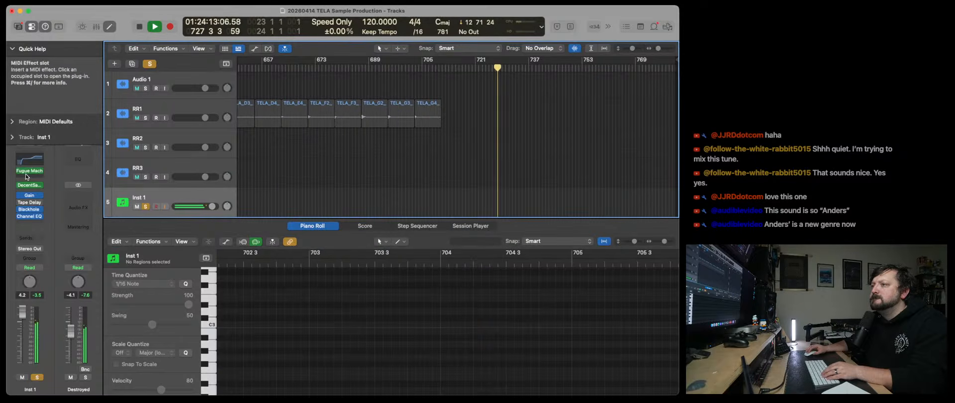
# Set the octave of the Fugue Machine Rubato sequence on Inst 1 to 0.
pyautogui.click(40, 171)
pyautogui.click(31, 172)
pyautogui.click(31, 172)
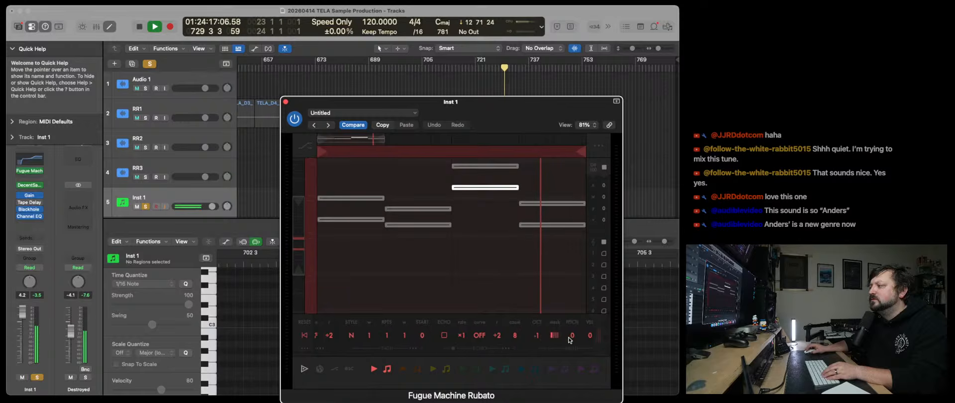
pyautogui.hscroll(3, 560, 341)
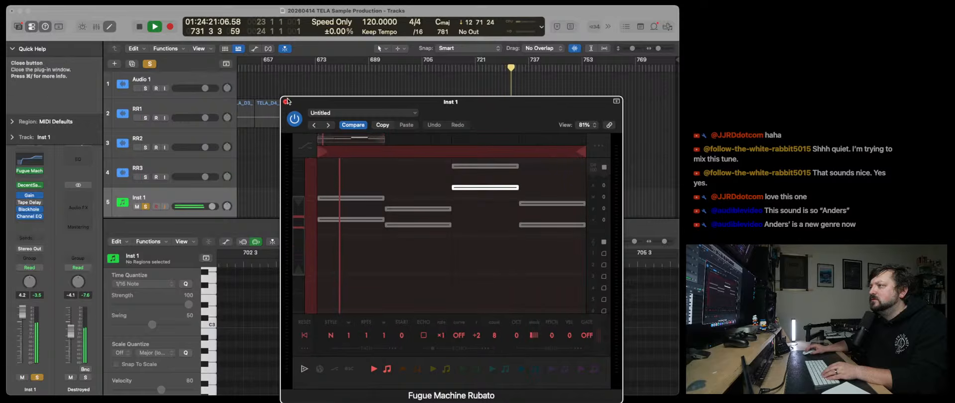
pyautogui.moveTo(327, 102); pyautogui.dragTo(189, 57)
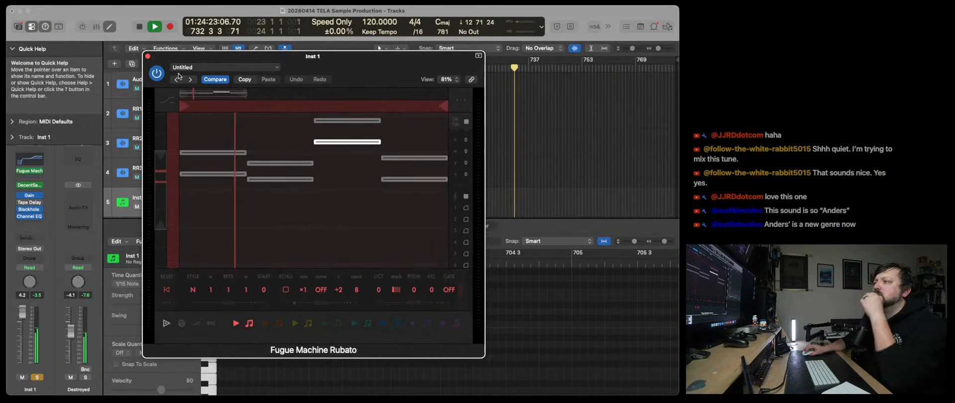
pyautogui.click(147, 56)
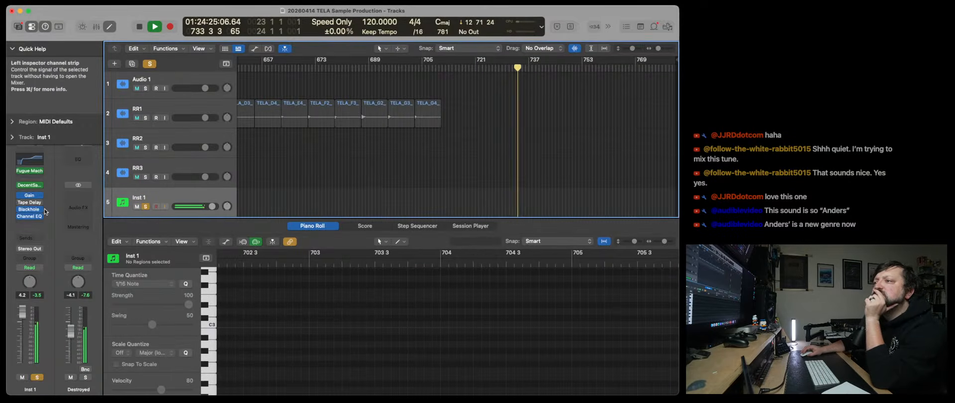
# Bypass Blackhole on Inst 1, check the 09 - Motion preset in DecentSampler and stop playback.
pyautogui.click(40, 171)
pyautogui.click(54, 159)
pyautogui.click(28, 187)
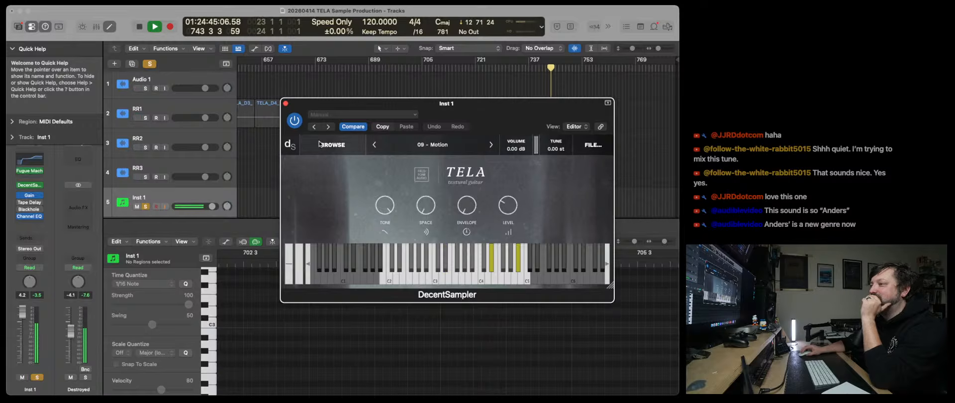
pyautogui.press('super+w')
pyautogui.press('space')
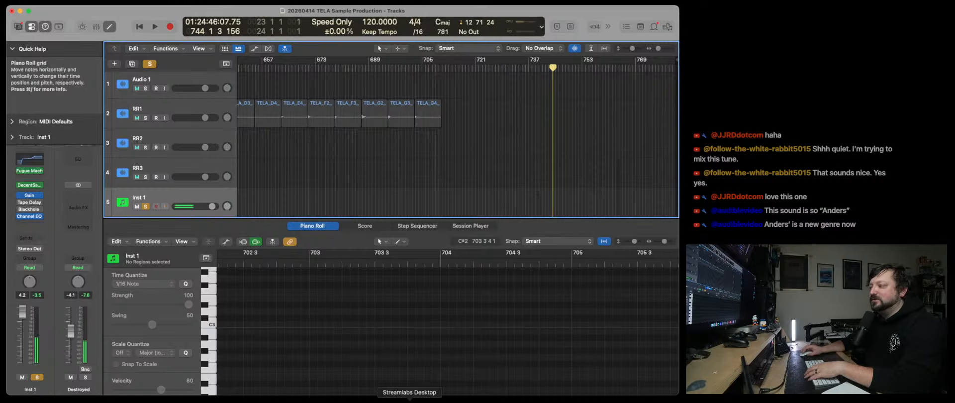
# Switch to Kontakt 7 and examine the sample start of the D4 zone in the magnified waveform.
pyautogui.click(563, 402)
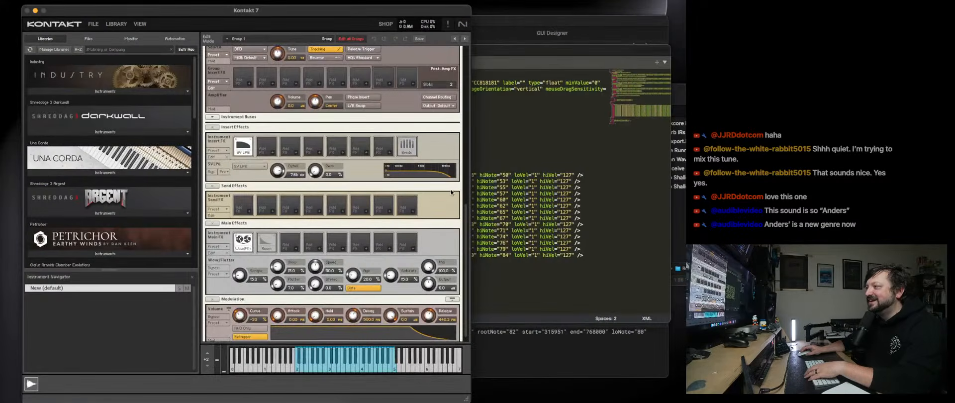
pyautogui.scroll(10, 451, 192)
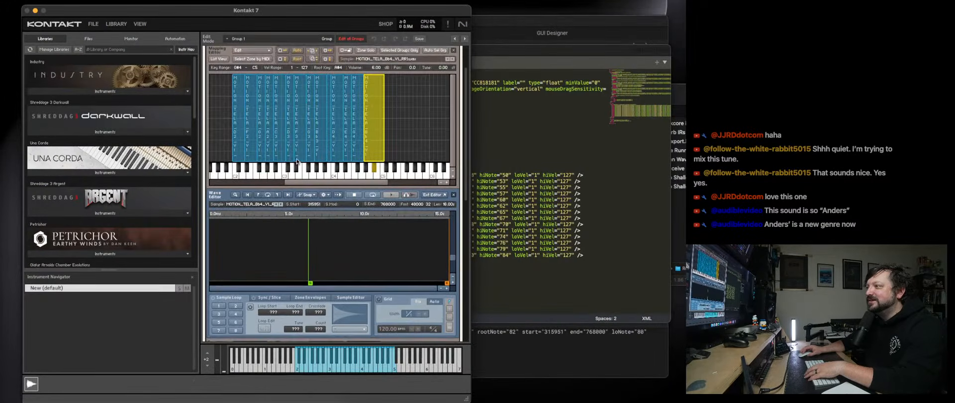
pyautogui.click(342, 150)
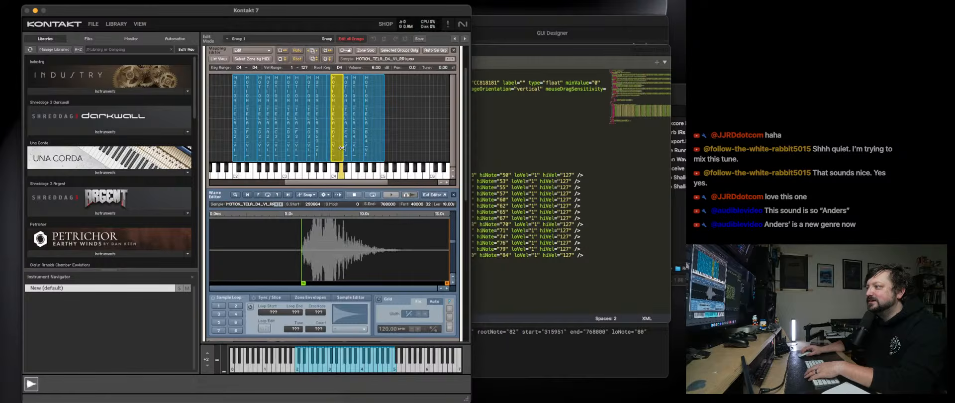
pyautogui.click(446, 287)
pyautogui.hscroll(2, 308, 263)
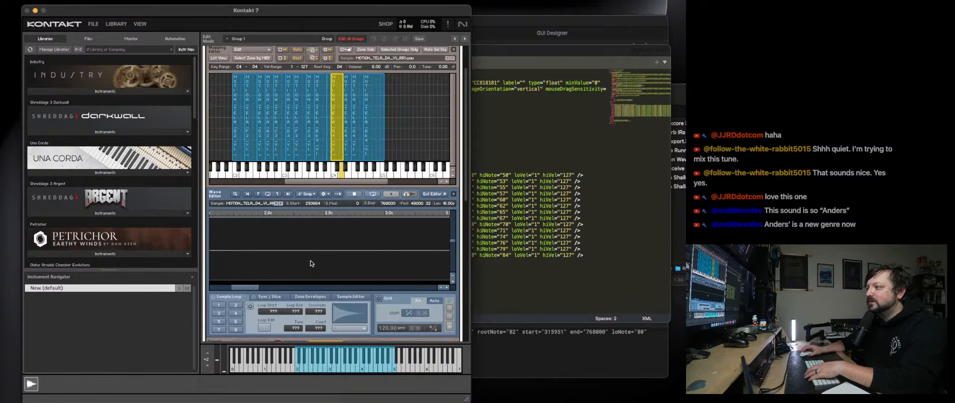
pyautogui.hscroll(2, 311, 263)
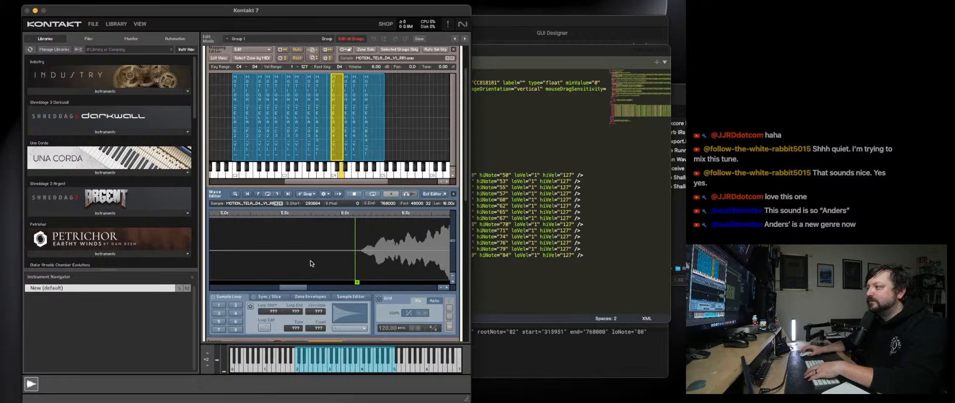
pyautogui.click(452, 283)
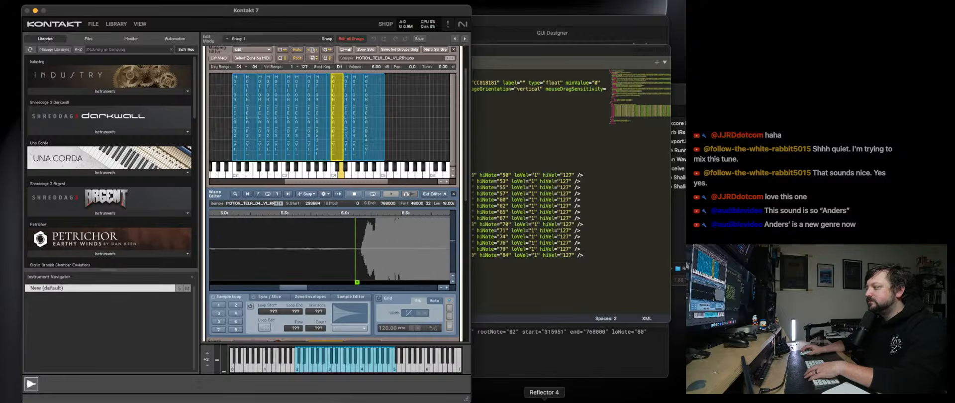
# In Logic Pro, delete and redraw both notes of the third Fugue Machine Rubato chord, audition the 09 - Motion preset and stop playback.
pyautogui.click(486, 400)
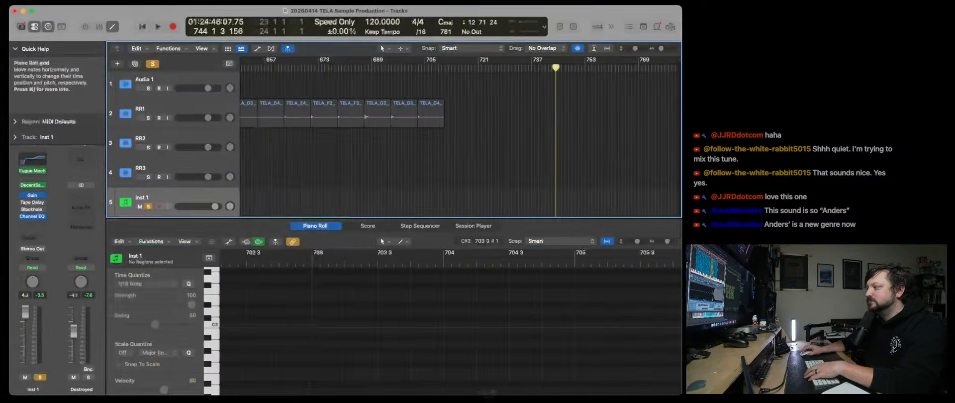
pyautogui.click(30, 171)
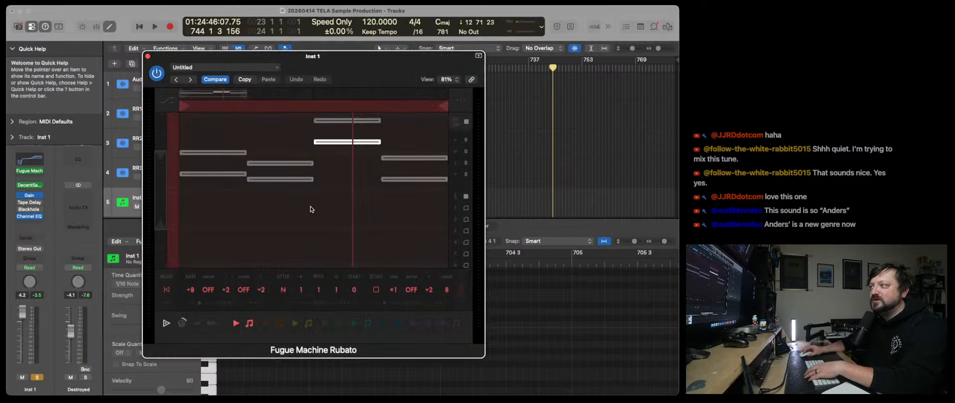
pyautogui.doubleClick(360, 143)
pyautogui.doubleClick(356, 122)
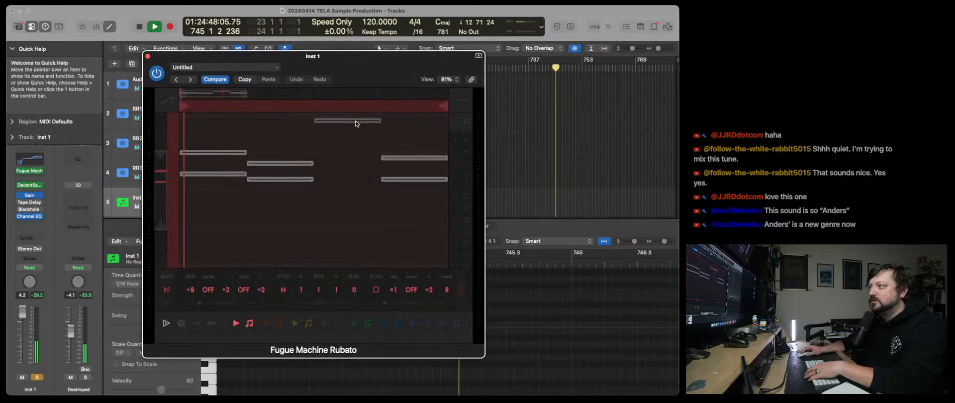
pyautogui.doubleClick(322, 142)
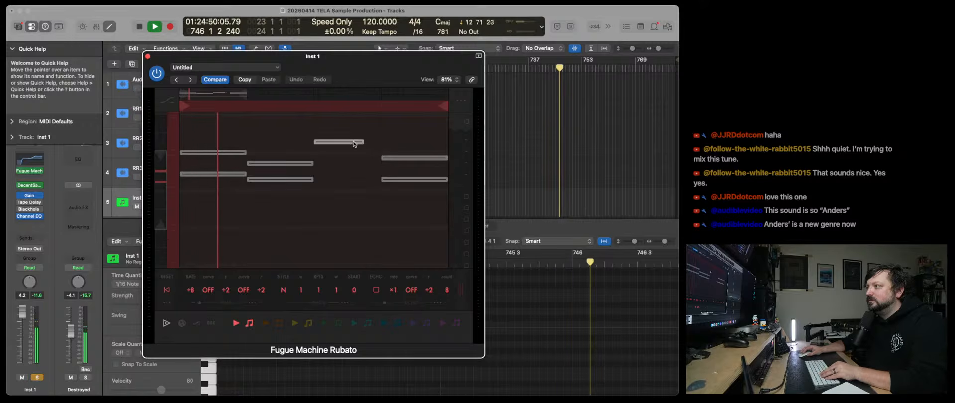
pyautogui.doubleClick(317, 121)
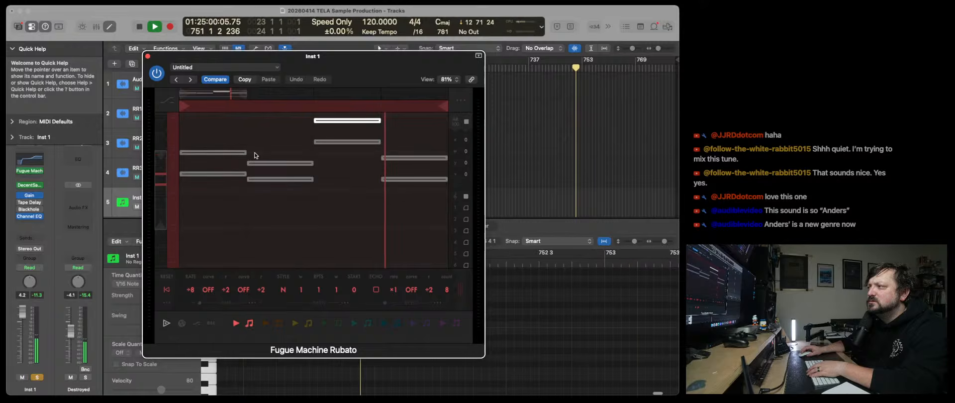
pyautogui.click(29, 187)
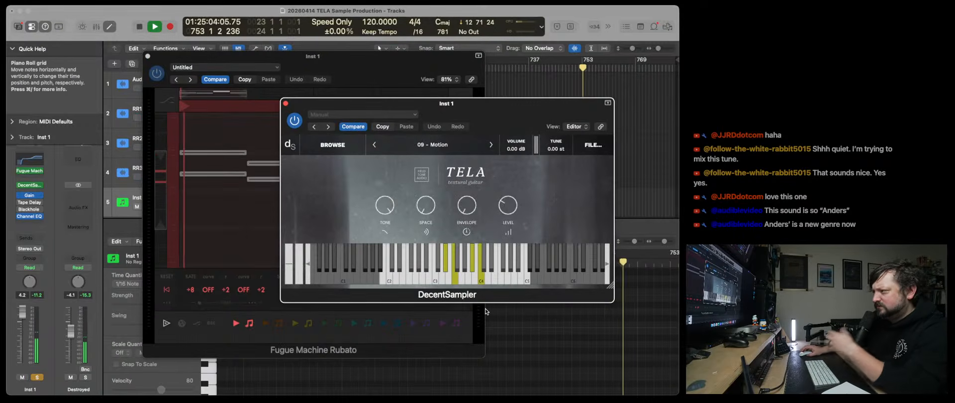
pyautogui.press('space')
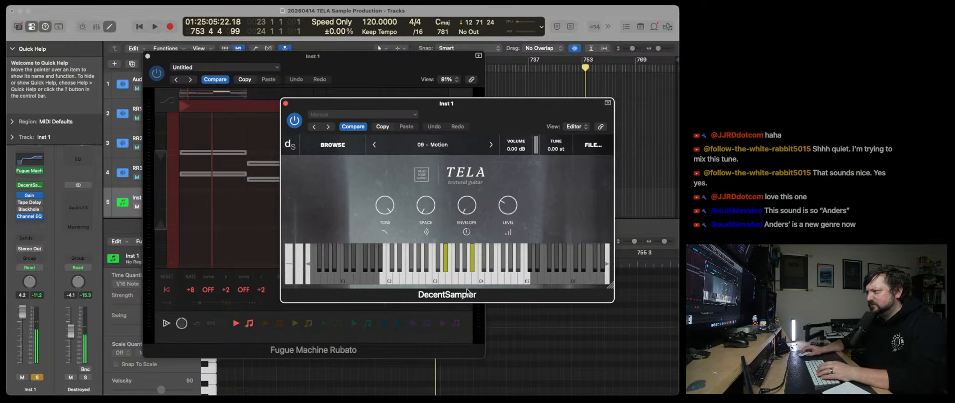
# Audition the 09 - Motion preset with the Fugue Machine Rubato sequence, trying the Envelope knob in DecentSampler, and close the DecentSampler window.
pyautogui.click(456, 281)
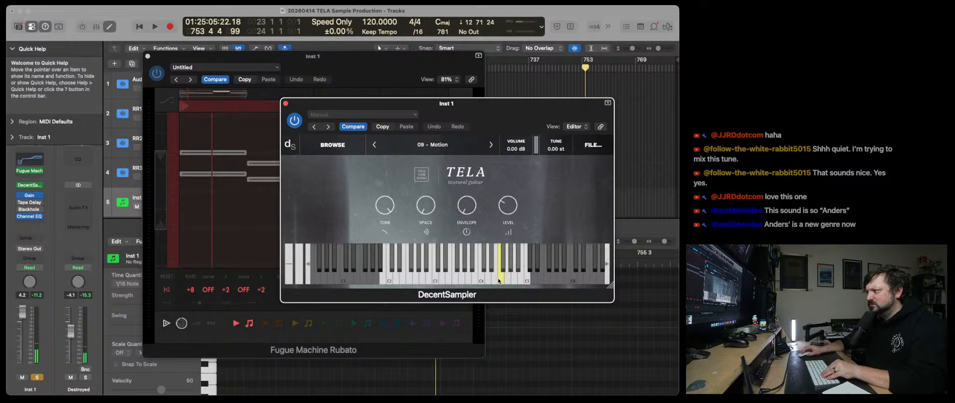
pyautogui.click(305, 245)
pyautogui.press('space')
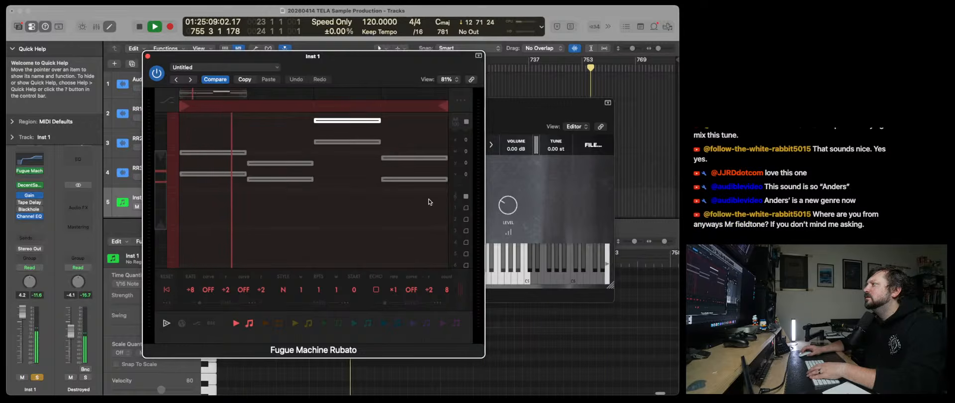
pyautogui.moveTo(517, 119); pyautogui.dragTo(492, 119)
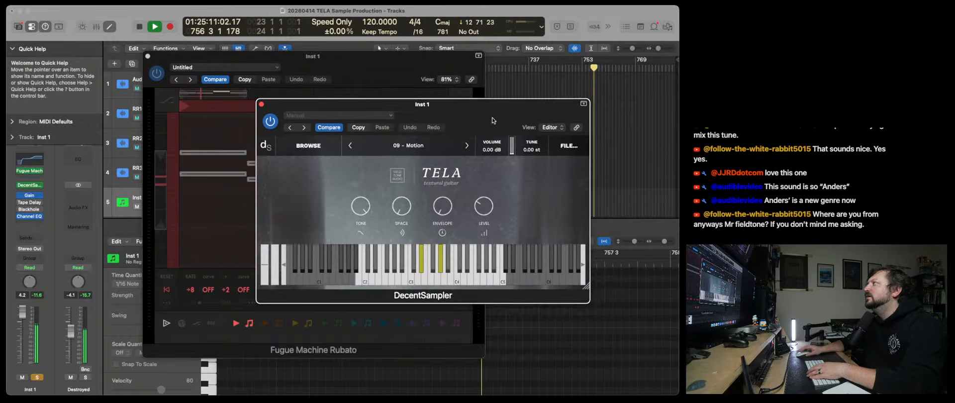
pyautogui.moveTo(444, 210); pyautogui.dragTo(445, 205)
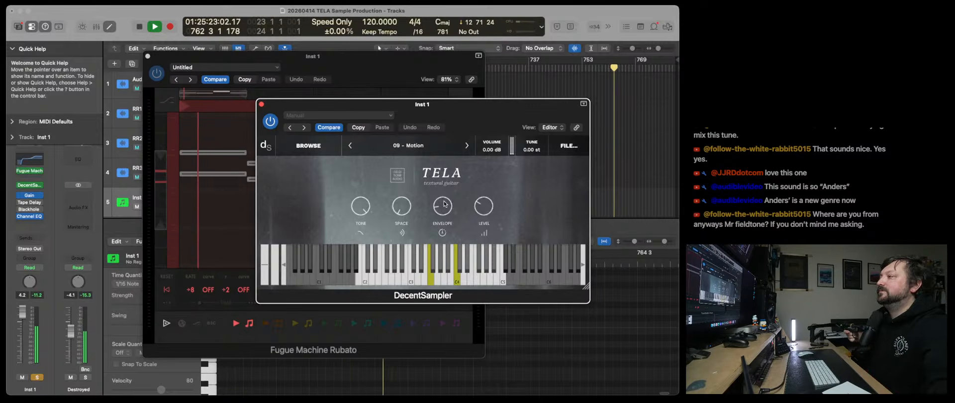
pyautogui.moveTo(444, 204)
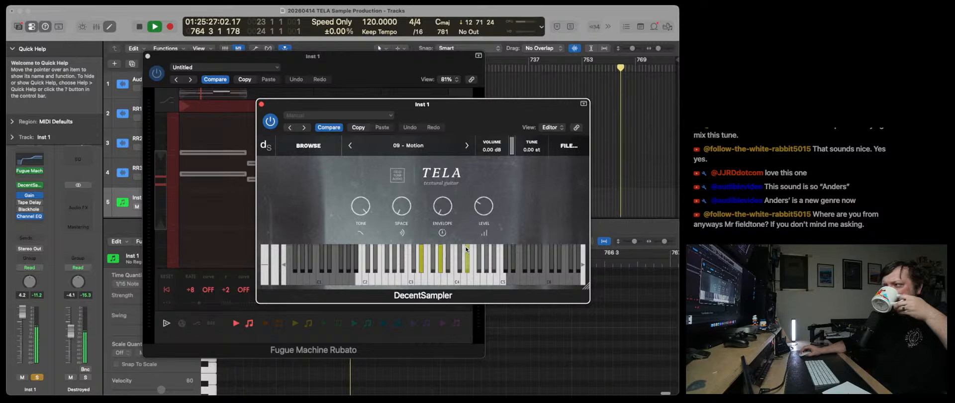
pyautogui.moveTo(486, 213)
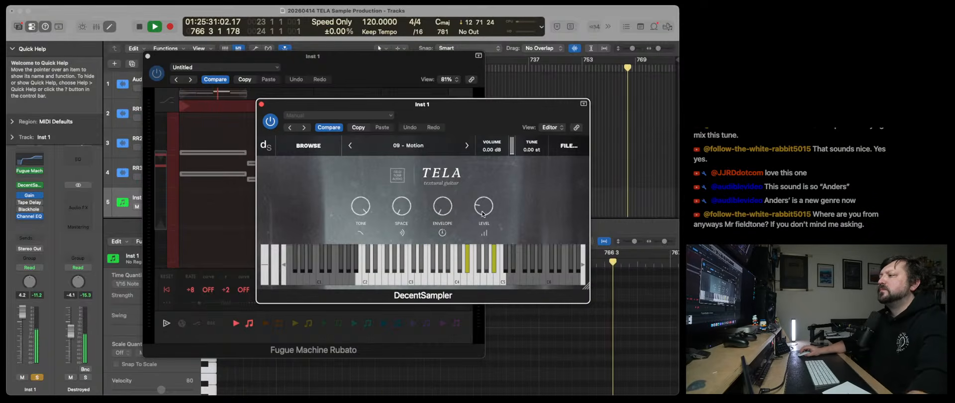
pyautogui.click(263, 106)
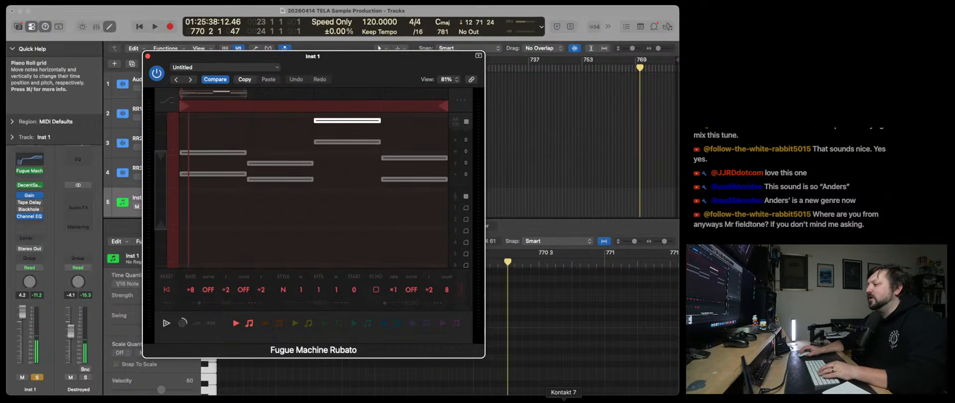
# Switch to the 09 - Motion.dspreset file in the text editor, add release="2.0" to the Group 1 tag and save.
pyautogui.click(561, 398)
pyautogui.click(569, 268)
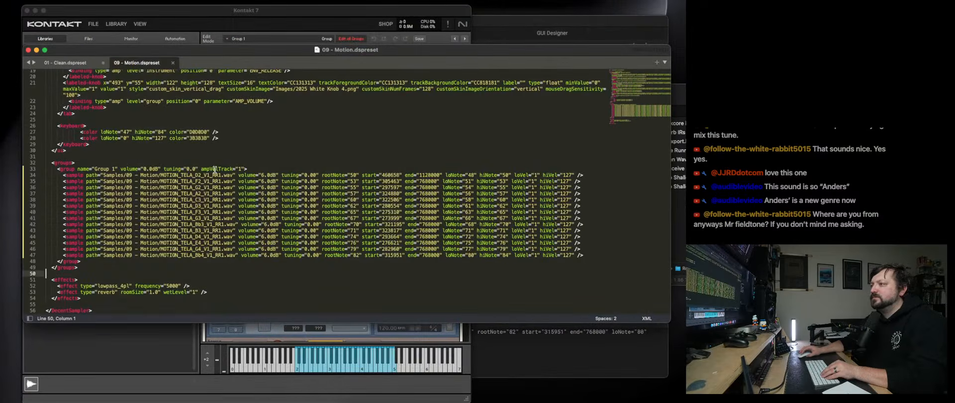
pyautogui.write('release="')
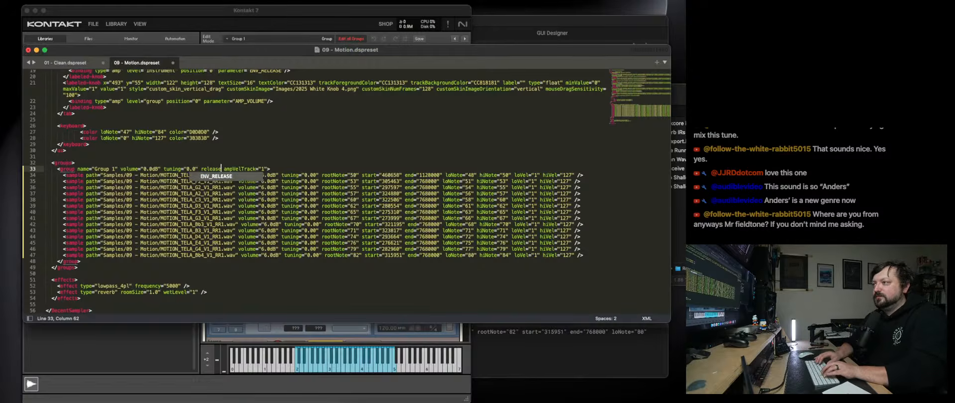
pyautogui.write('2.0')
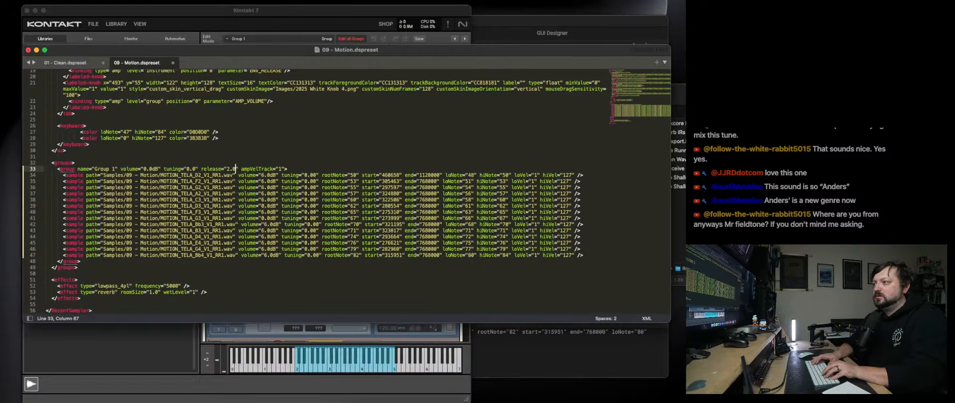
pyautogui.press('super+s')
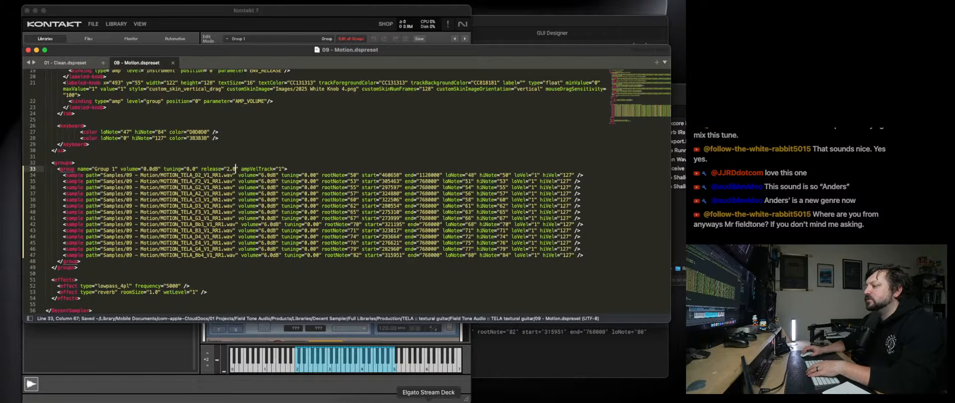
# Return to Logic Pro, close Fugue Machine Rubato, reopen DecentSampler on Inst 1 and reload the 09 - Motion preset.
pyautogui.click(486, 398)
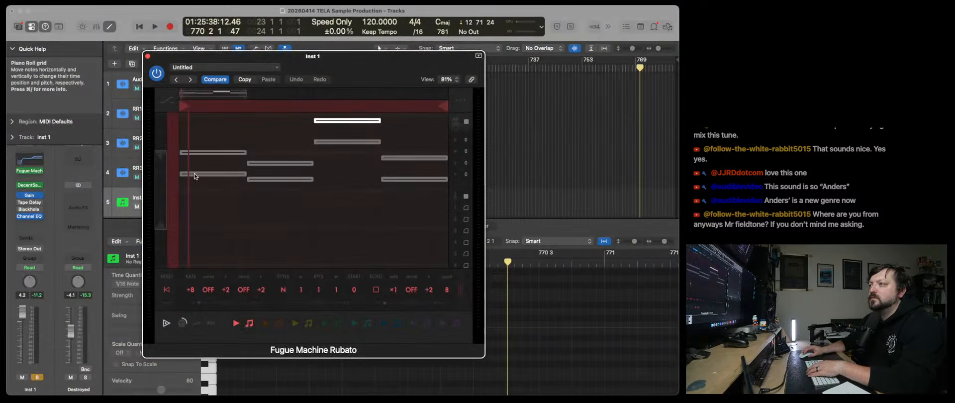
pyautogui.press('super+w')
pyautogui.click(29, 184)
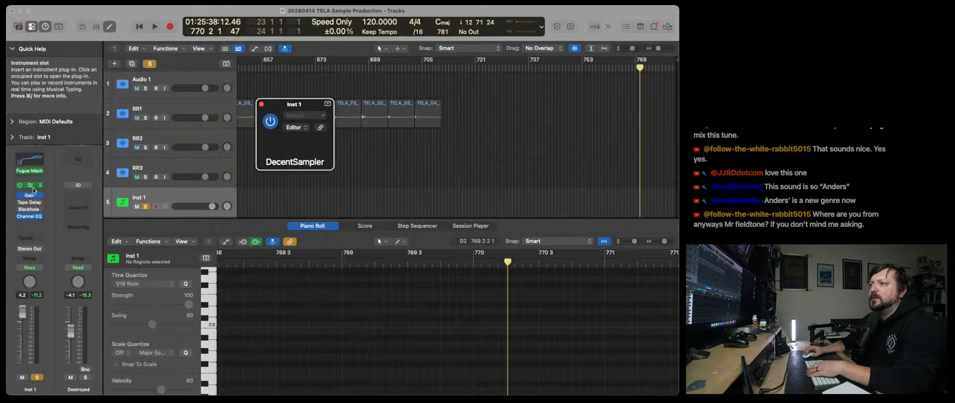
pyautogui.click(562, 147)
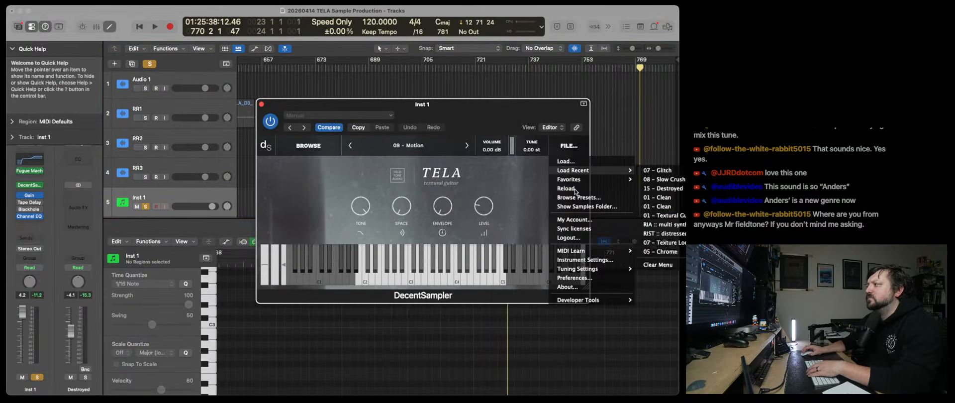
pyautogui.click(573, 188)
pyautogui.click(561, 146)
pyautogui.click(574, 189)
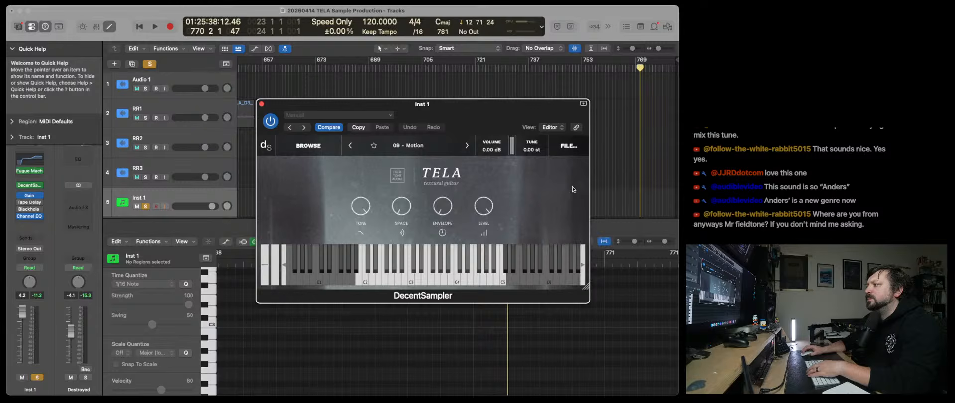
# Audition the reloaded 09 - Motion preset, check the Channel EQ on Inst 1 and stop playback.
pyautogui.press('space')
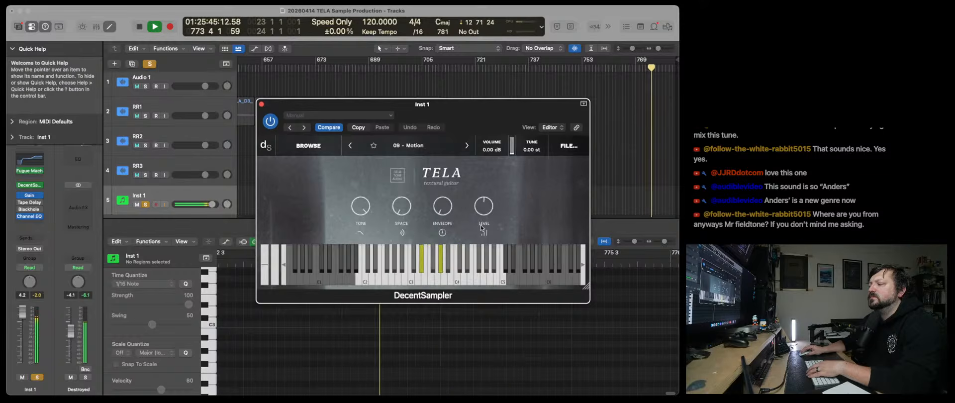
pyautogui.click(30, 160)
pyautogui.moveTo(348, 202); pyautogui.dragTo(298, 199)
pyautogui.click(285, 103)
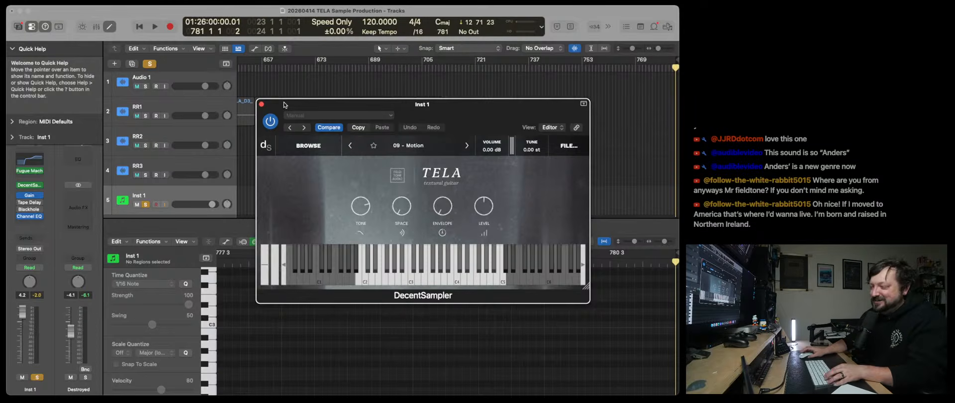
# Close the DecentSampler window and view the sample regions on the RR1 track.
pyautogui.click(329, 127)
pyautogui.click(261, 105)
pyautogui.hscroll(-10, 334, 129)
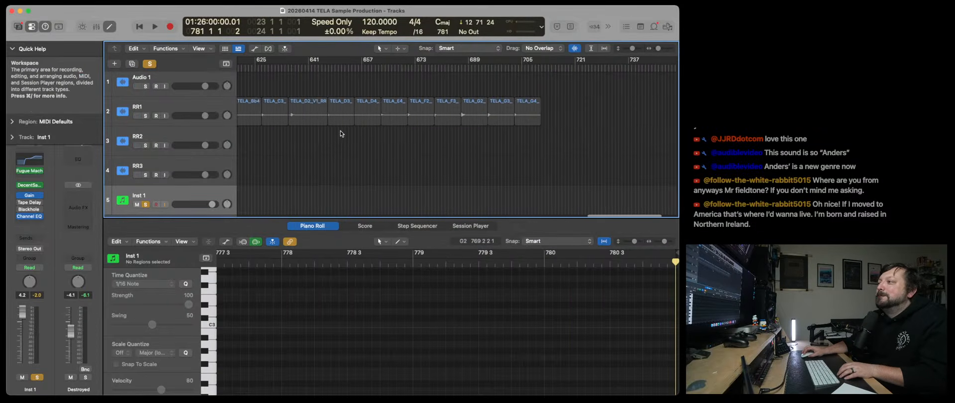
pyautogui.click(257, 68)
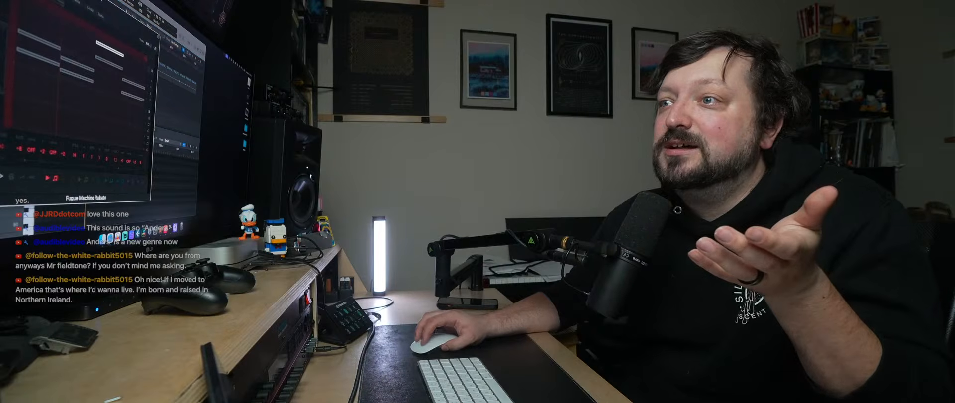
pyautogui.moveTo(141, 55); pyautogui.dragTo(109, 45)
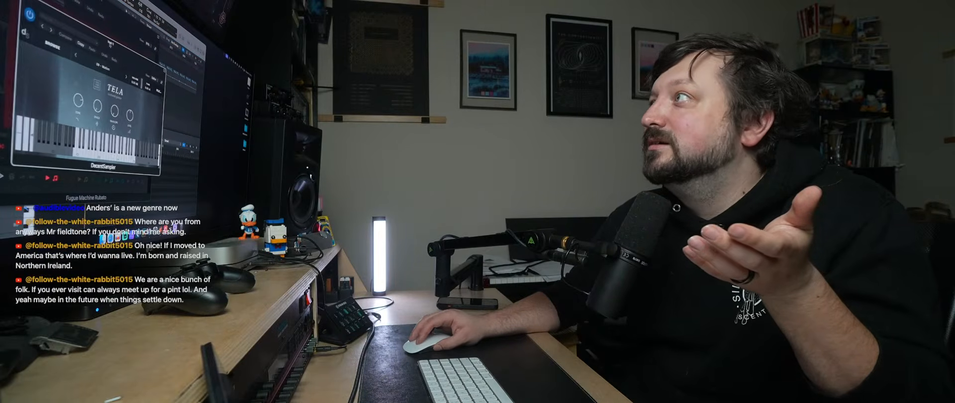